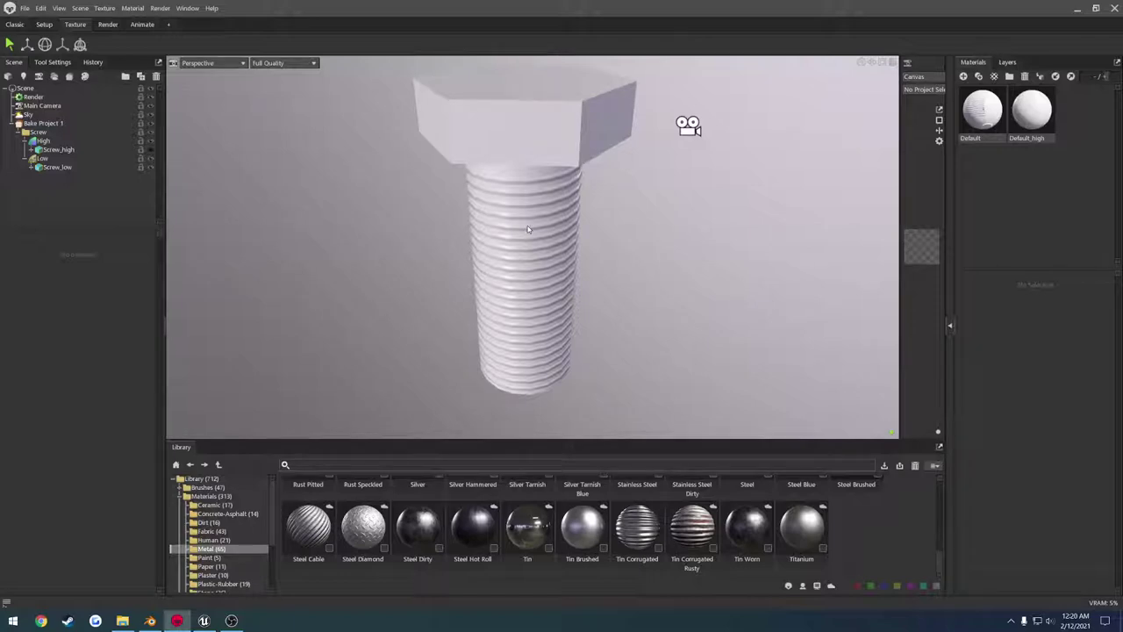
Start a new empty scene, discarding the unsaved changes to the screw bake scene.
drag(543, 235, 564, 218)
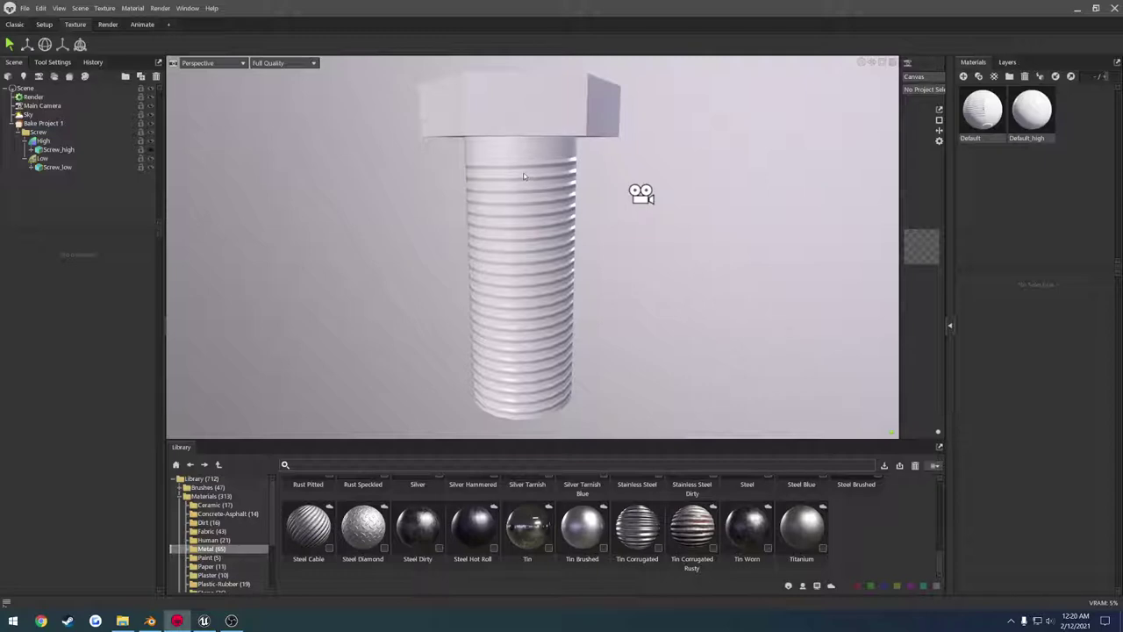
click(25, 8)
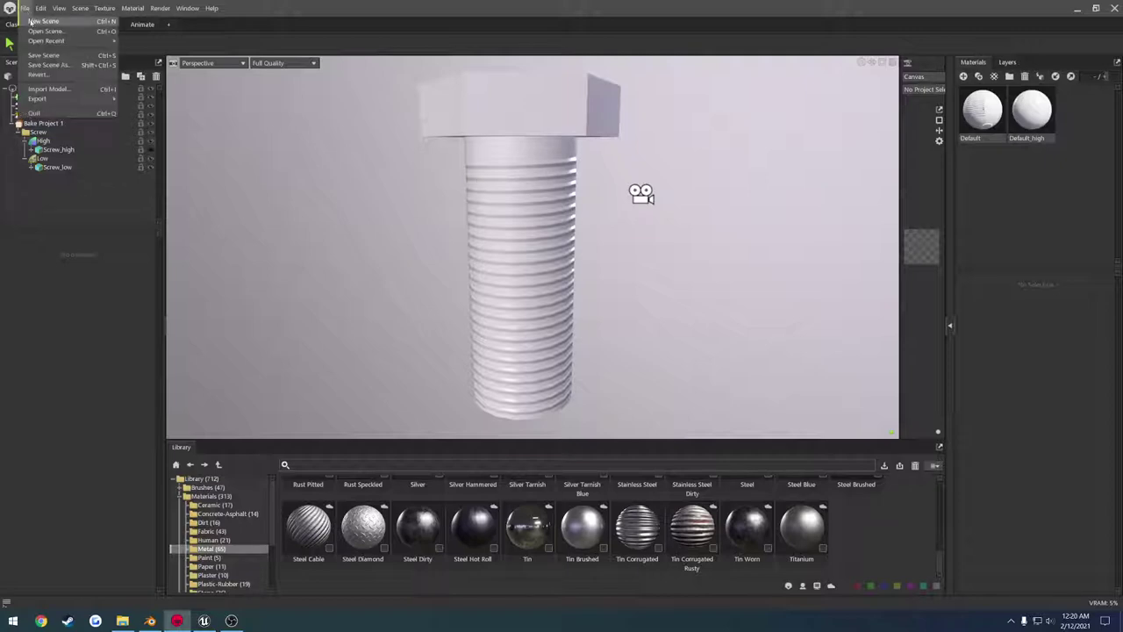
click(60, 22)
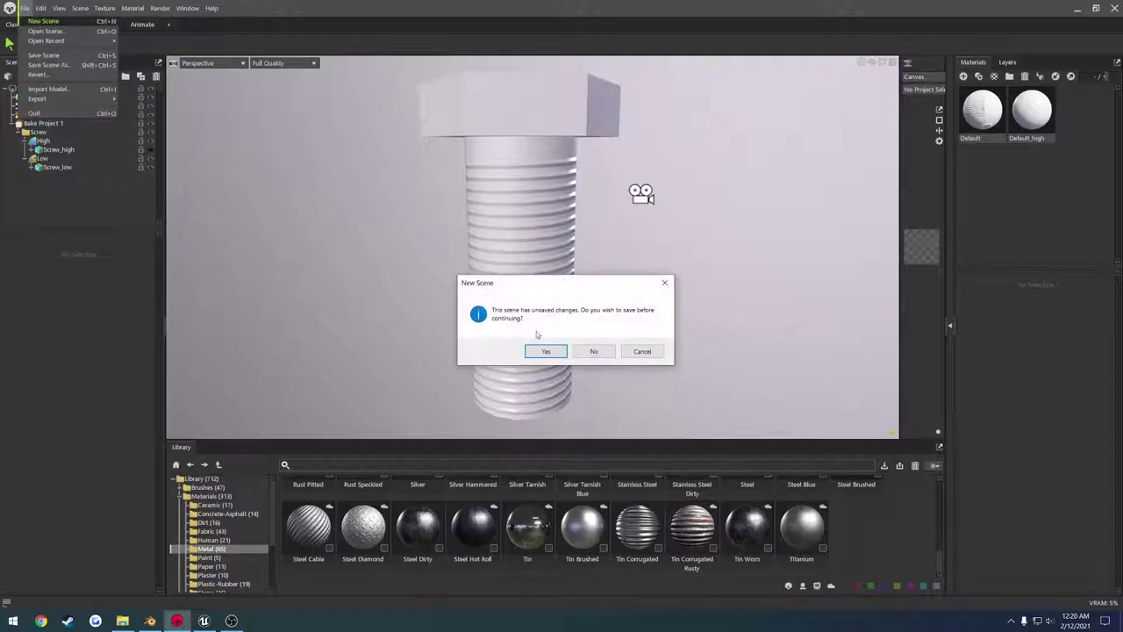
click(593, 351)
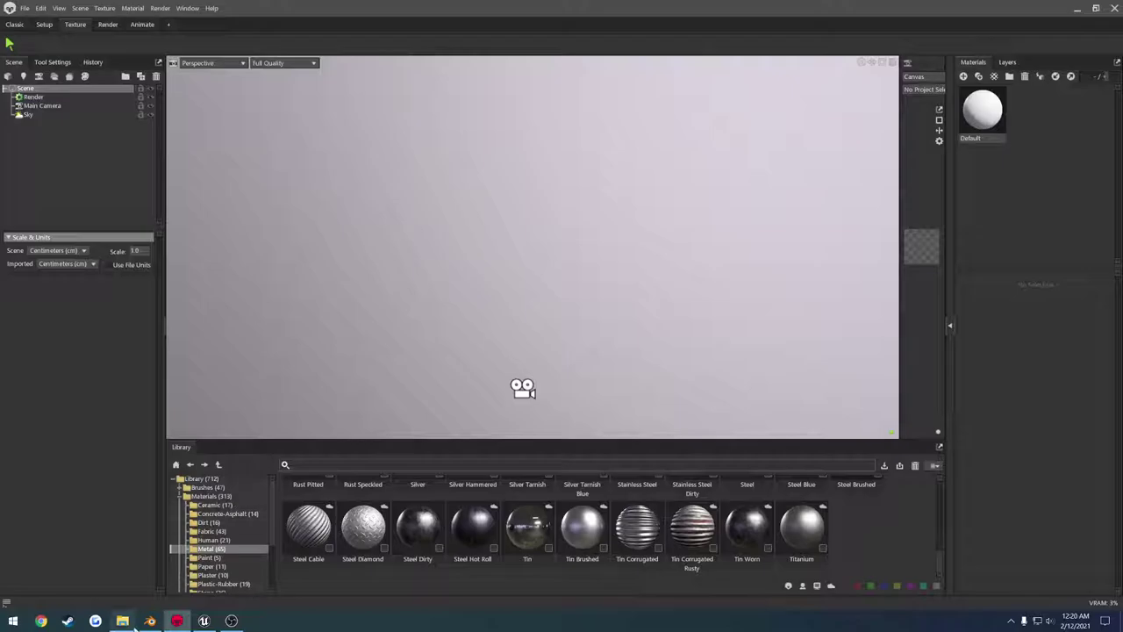
Switch to Blender and delete the Screw_high object from the scene.
key(alt+Tab)
key(a)
key(x)
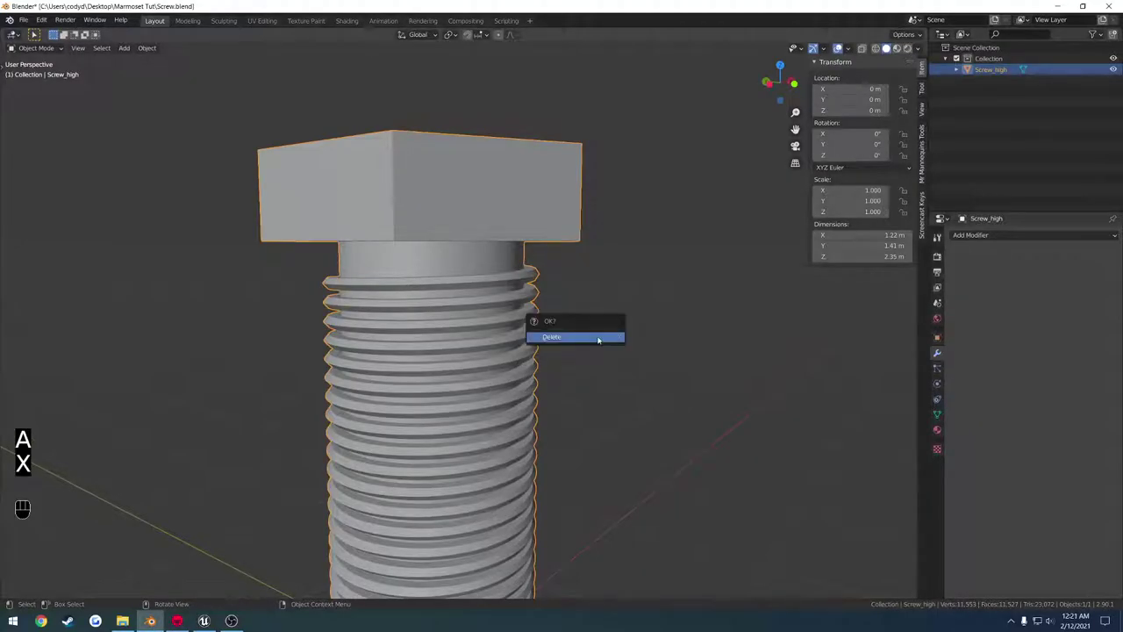
click(590, 335)
shift+middle_drag(543, 375, 702, 299)
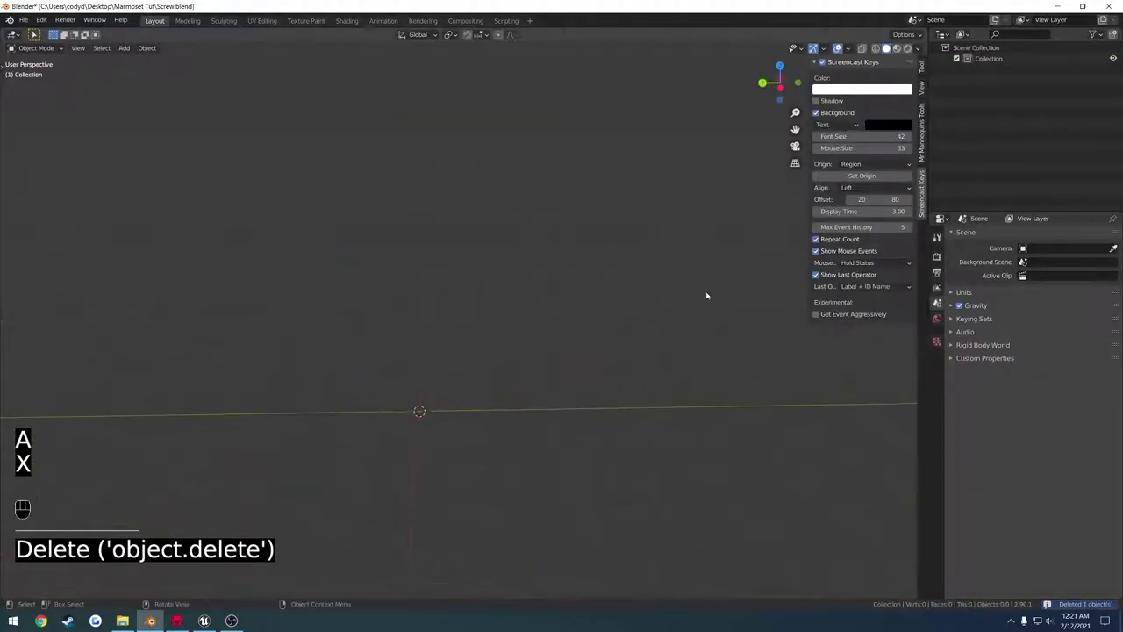
click(921, 67)
Delete the Screw_high, Screw_low and Screw_normal files from the Marmoset Tut folder, and save the emptied Screw.blend.
click(124, 620)
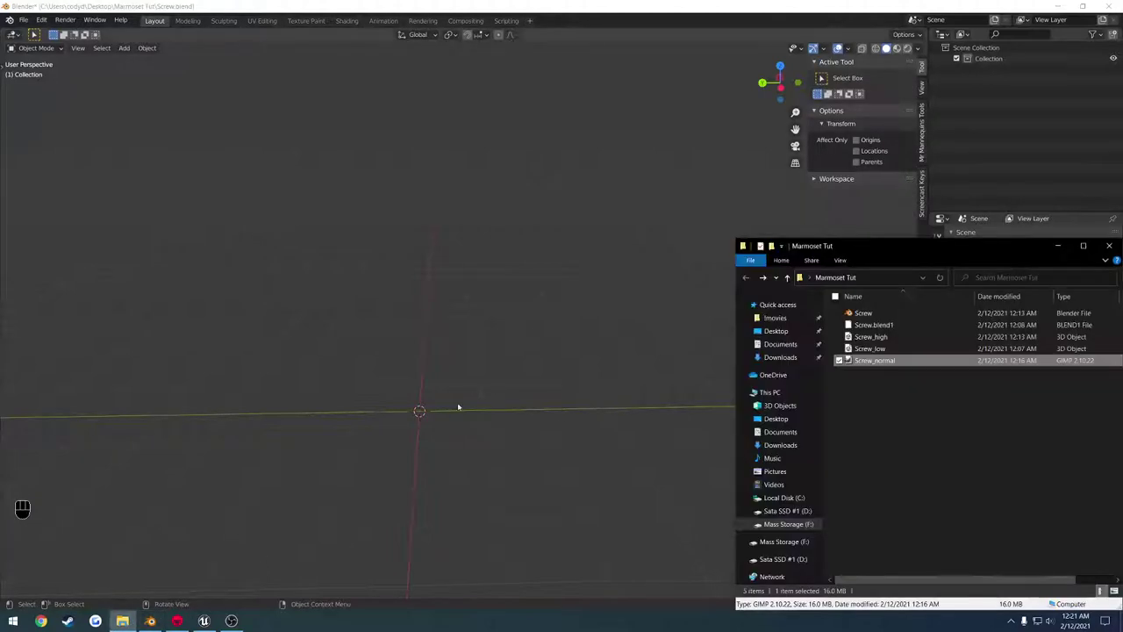
drag(956, 446, 872, 265)
drag(907, 405, 890, 343)
key(Delete)
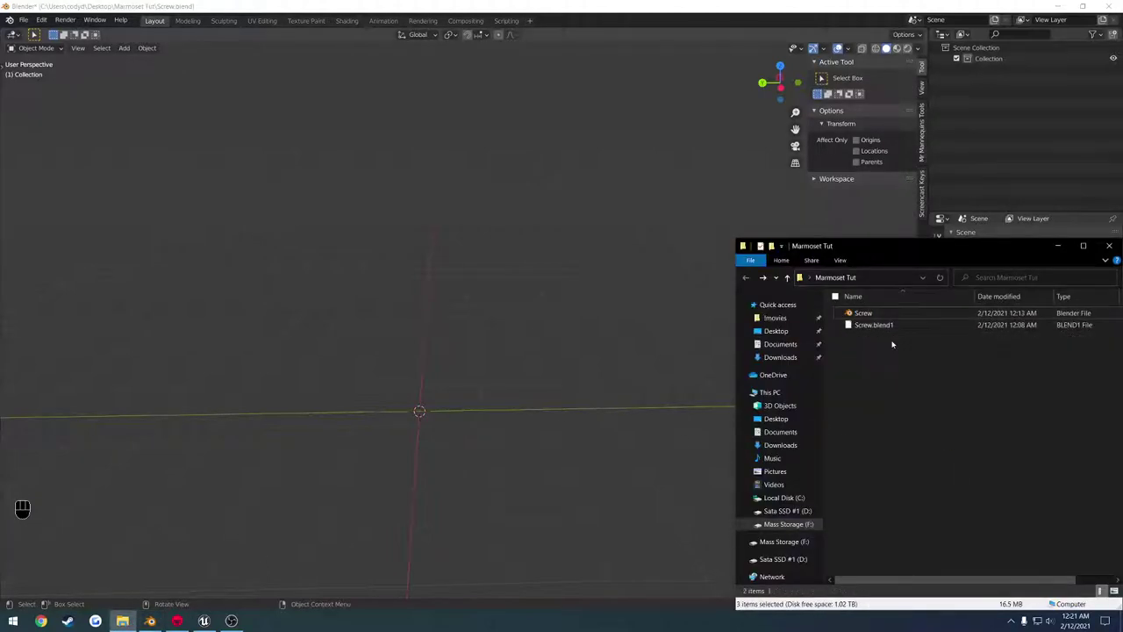
click(456, 378)
key(ctrl+s)
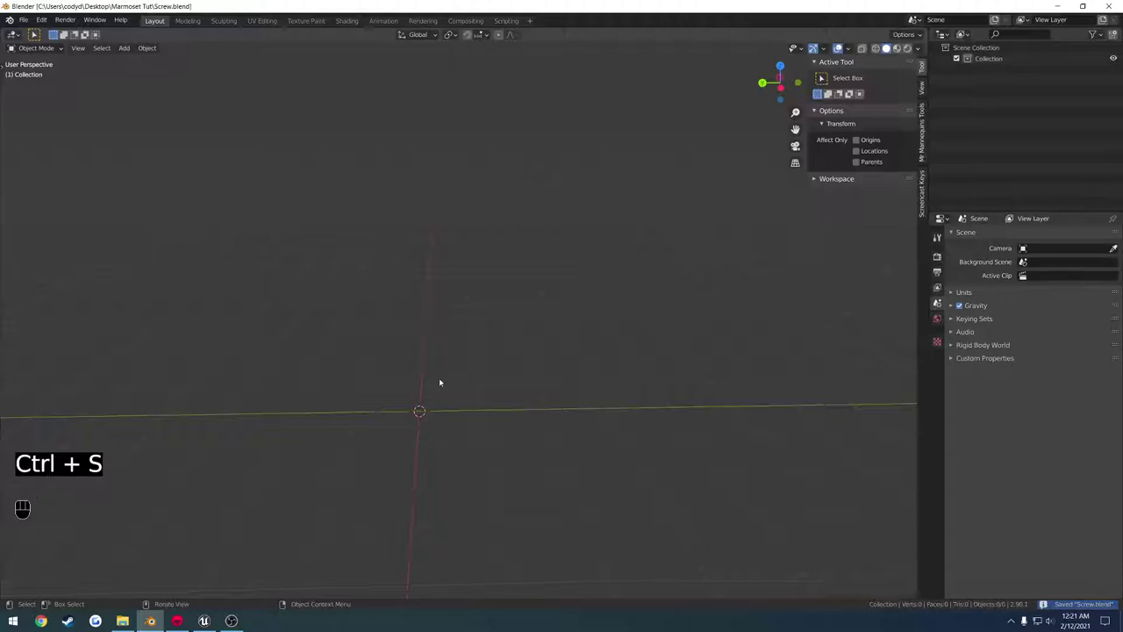
Add a mesh cylinder with 18 vertices at the world origin.
middle_drag(441, 380, 494, 393)
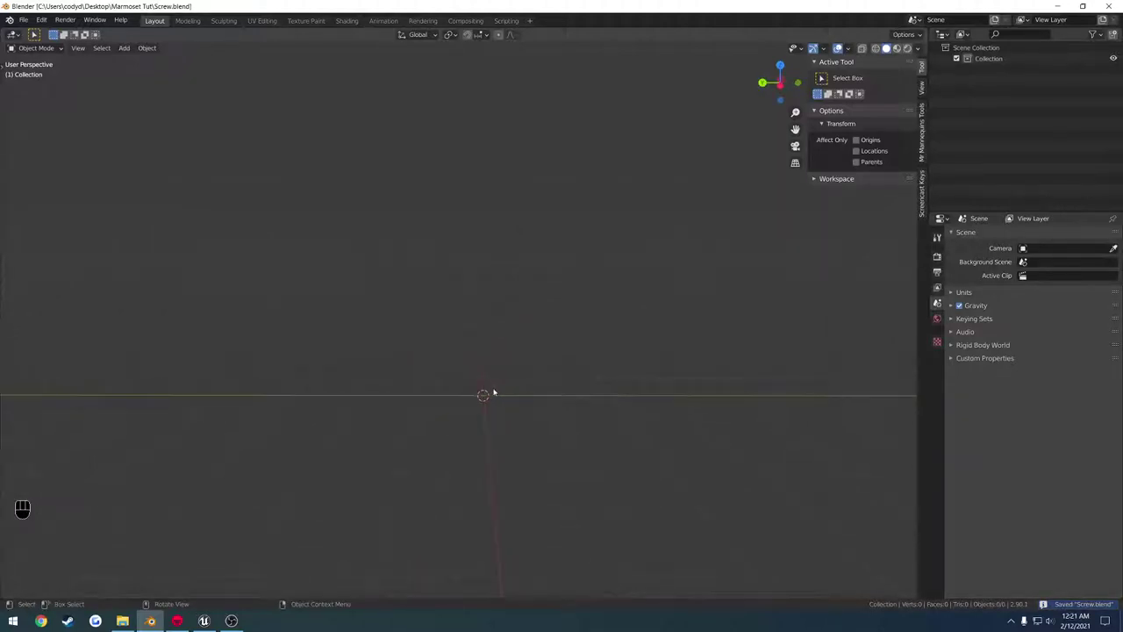
key(shift+a)
mouse_move(491, 376)
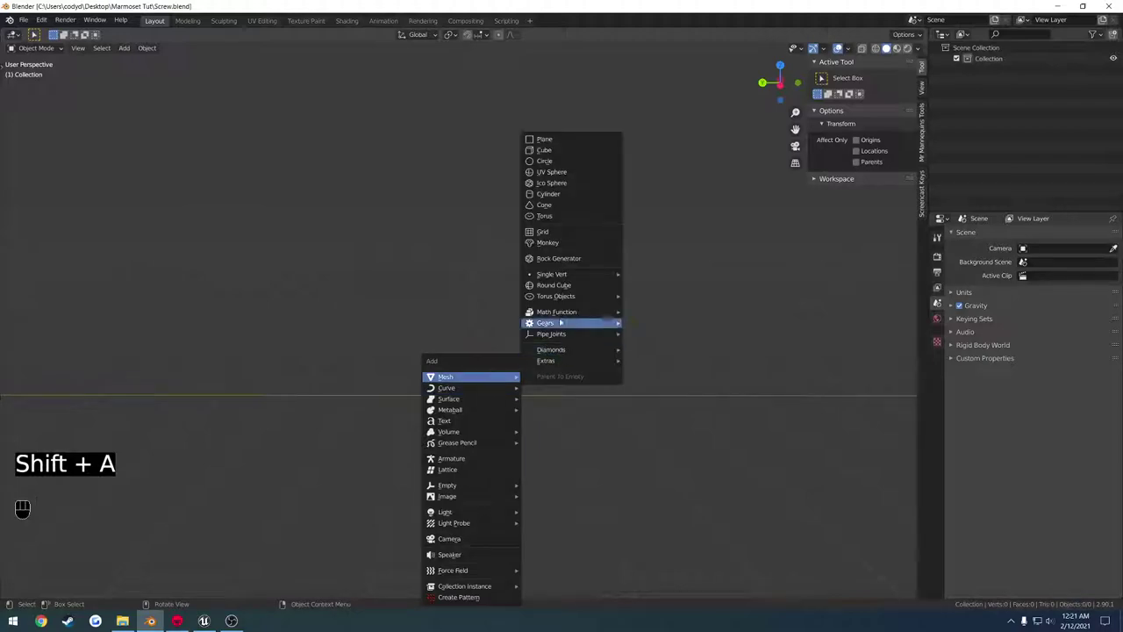
click(558, 194)
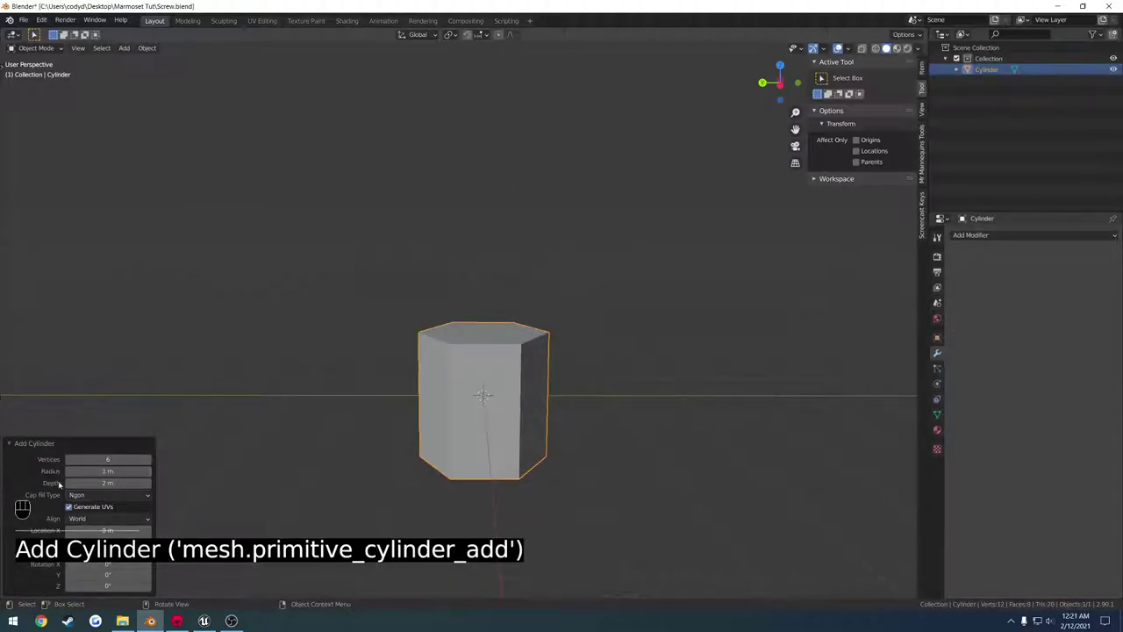
click(119, 459)
text(18)
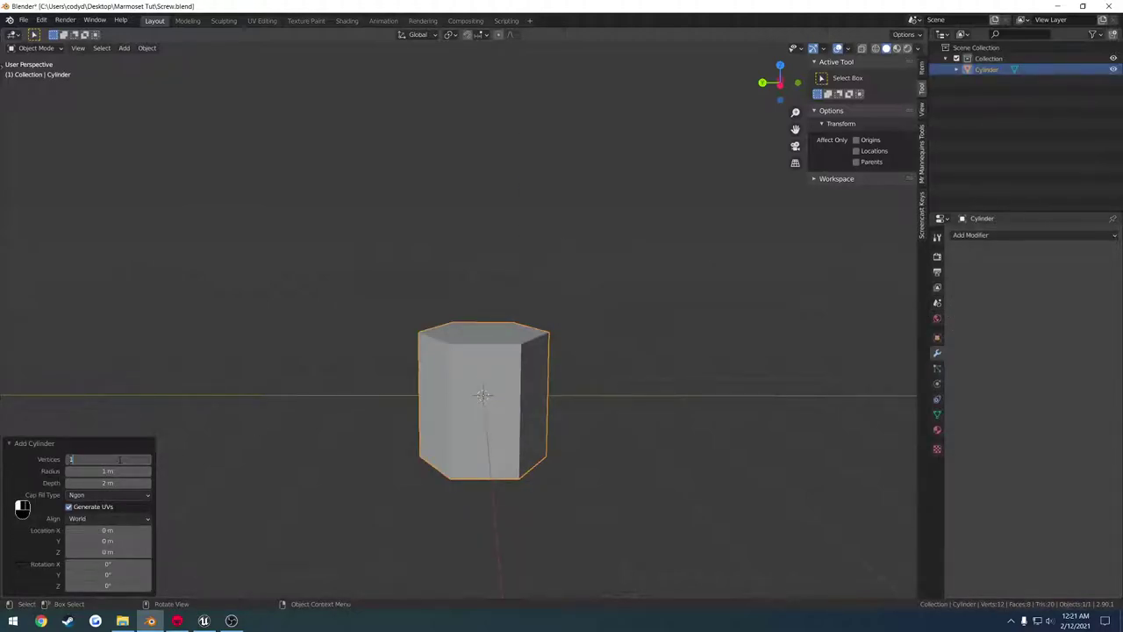
key(Return)
middle_drag(413, 394, 431, 447)
click(12, 444)
In front view, move the cylinder up along Z with snapping so its base sits on the world origin.
middle_drag(373, 400, 384, 343)
key(KP_1)
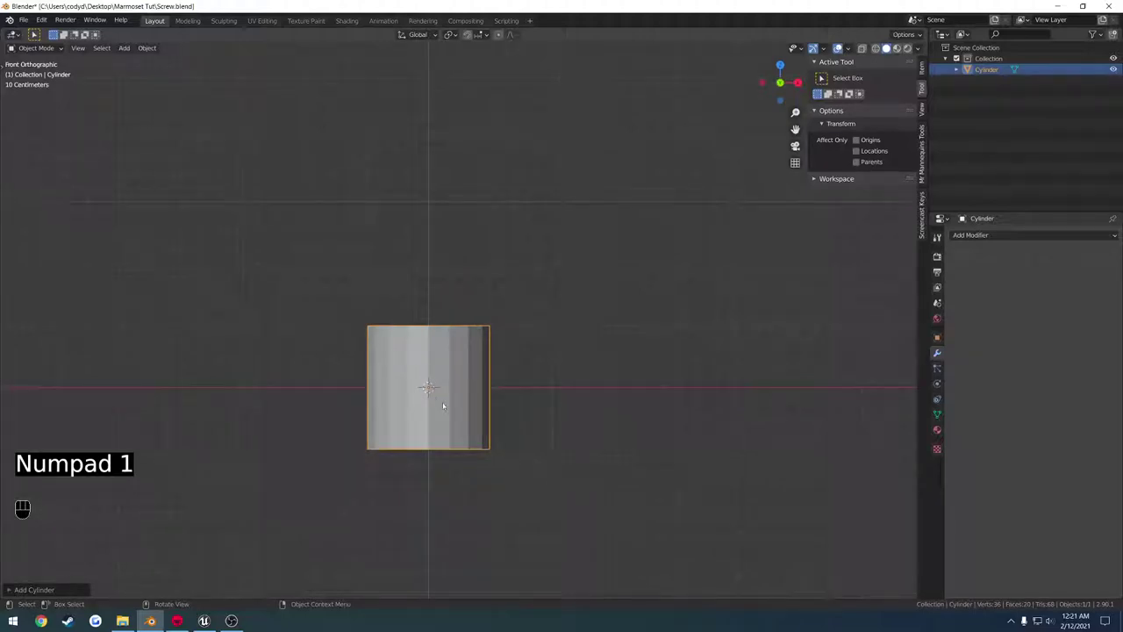
scroll(522, 418, up, 2)
shift+middle_drag(521, 418, 541, 398)
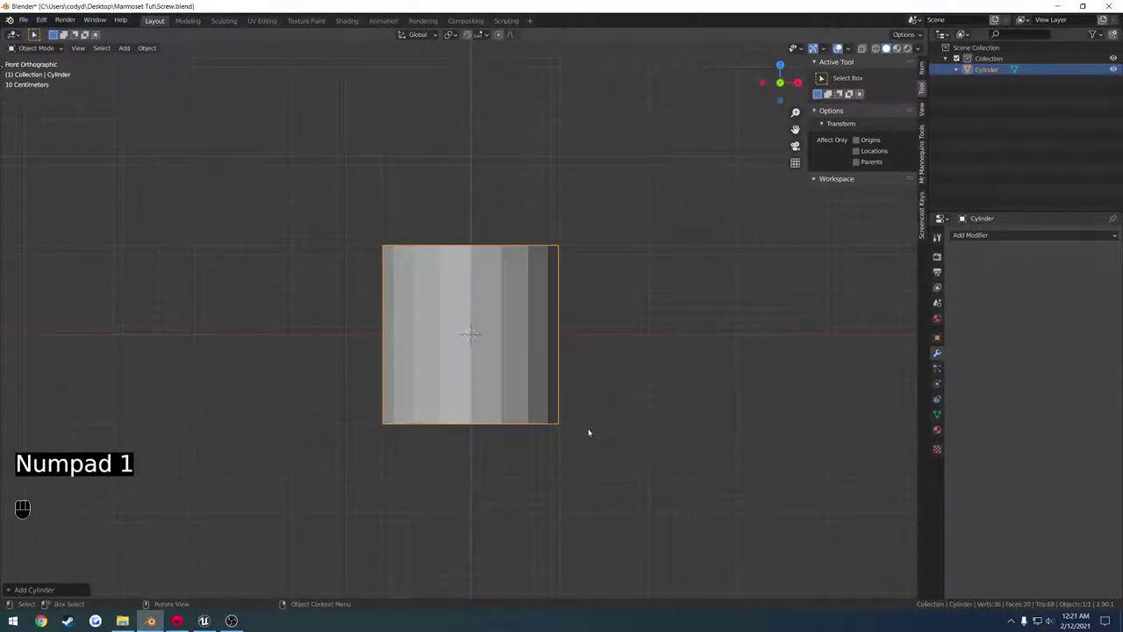
key(g)
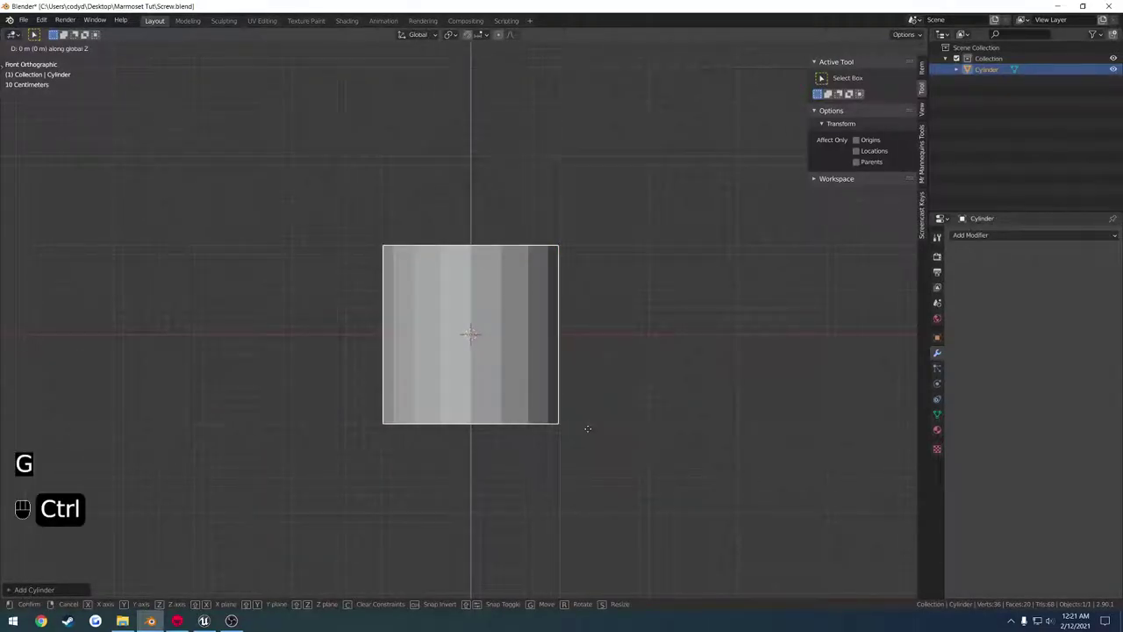
ctrl+click(602, 338)
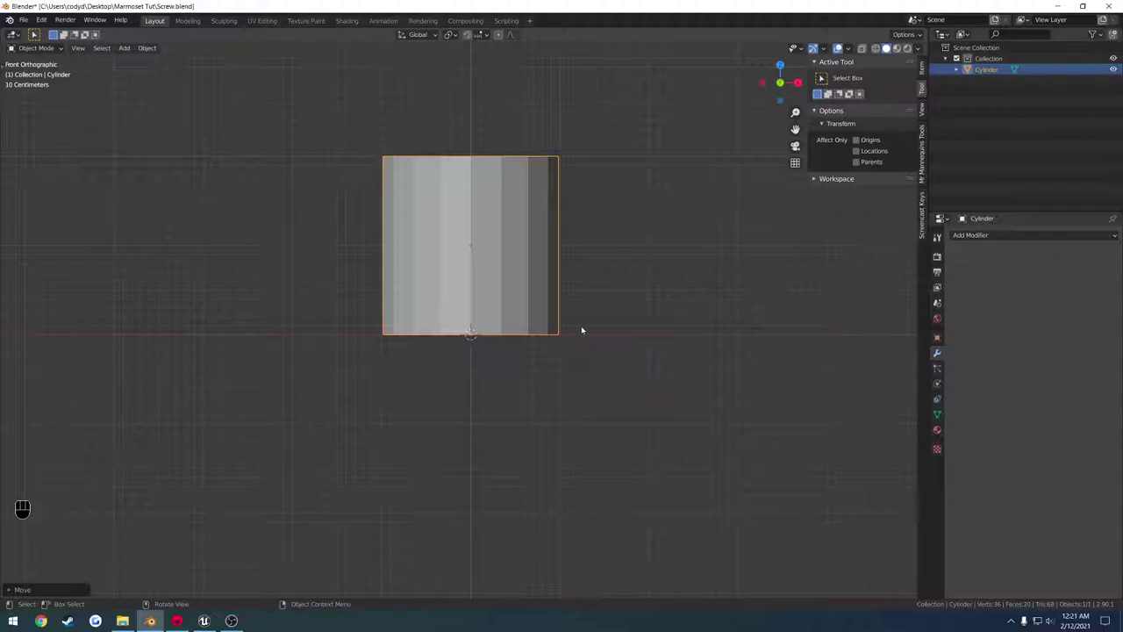
Set the cylinder's origin to the 3D cursor at the centre of its base.
key(q)
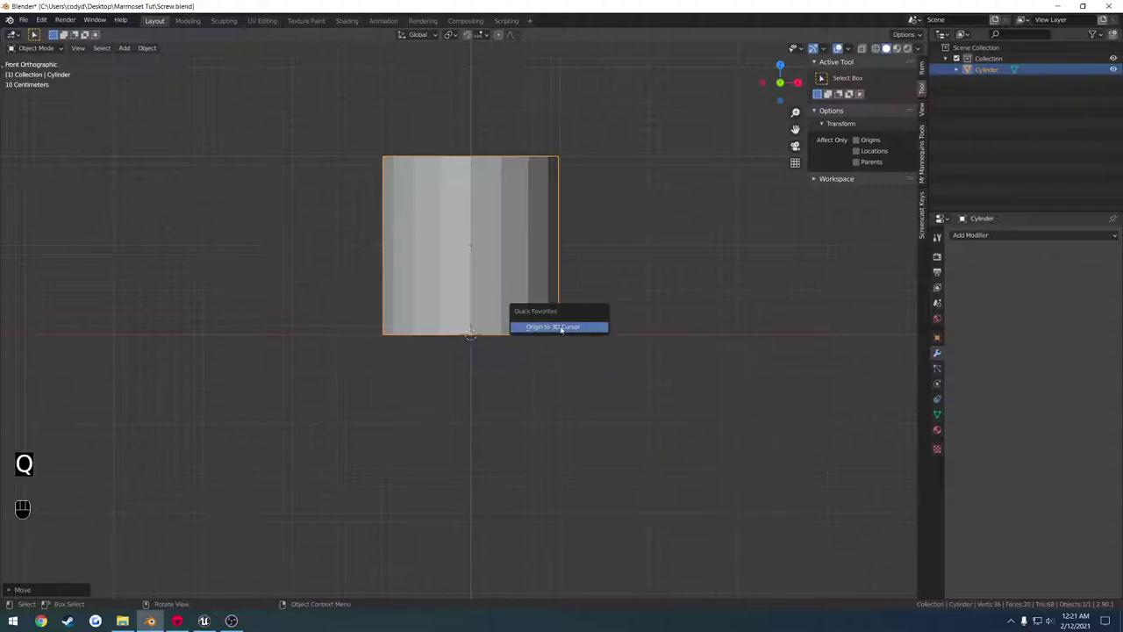
click(553, 327)
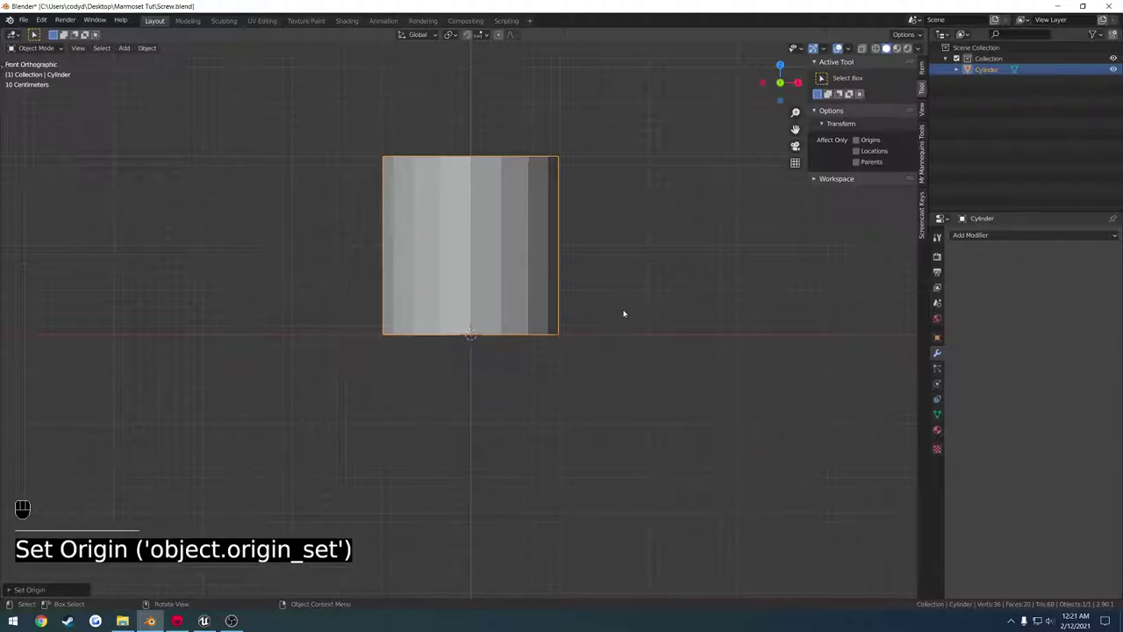
key(F3)
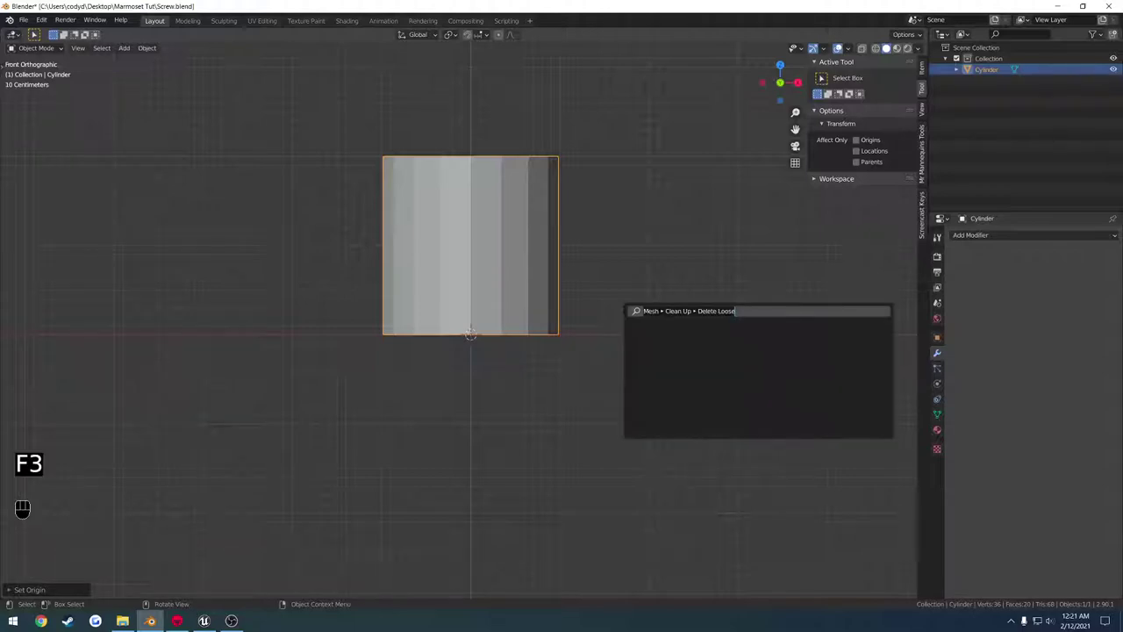
text(set or)
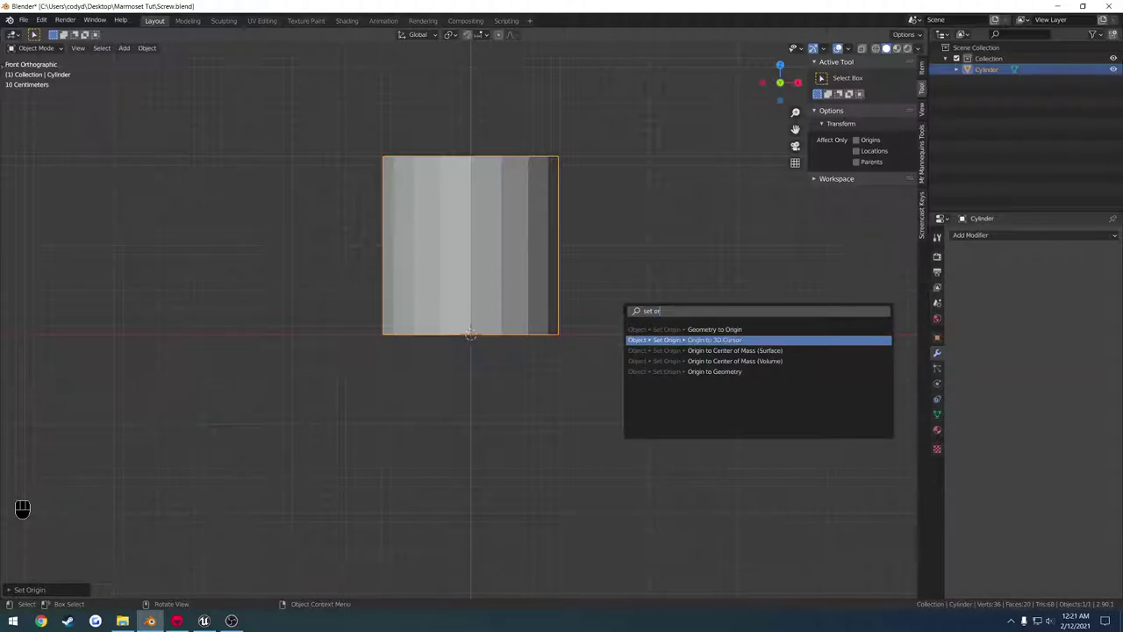
key(Return)
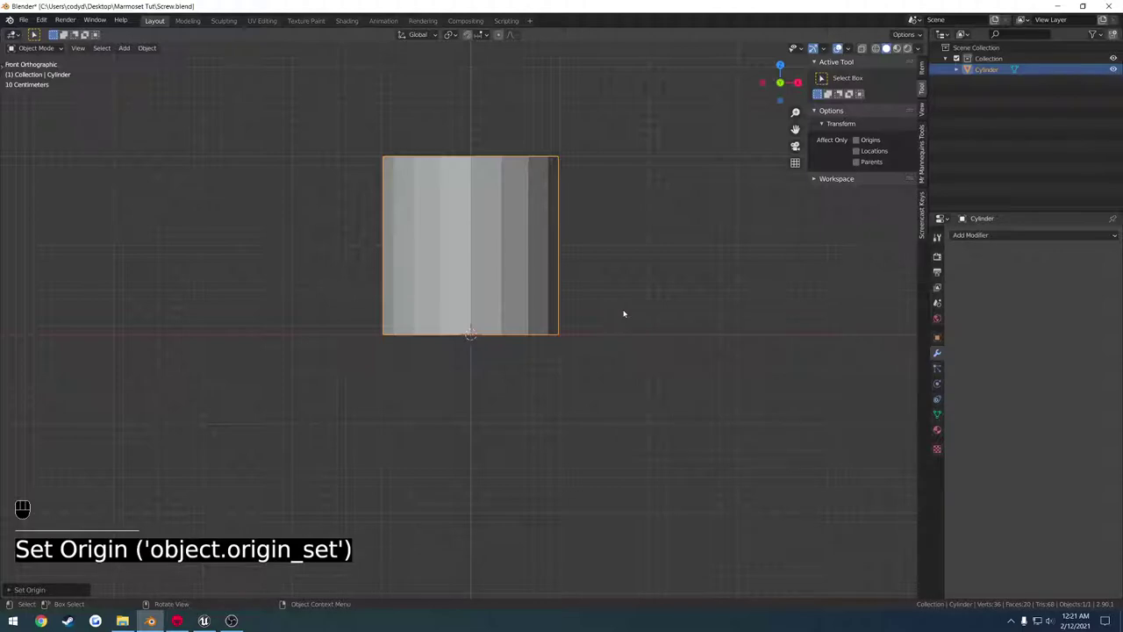
middle_drag(503, 332, 474, 344)
key(KP_1)
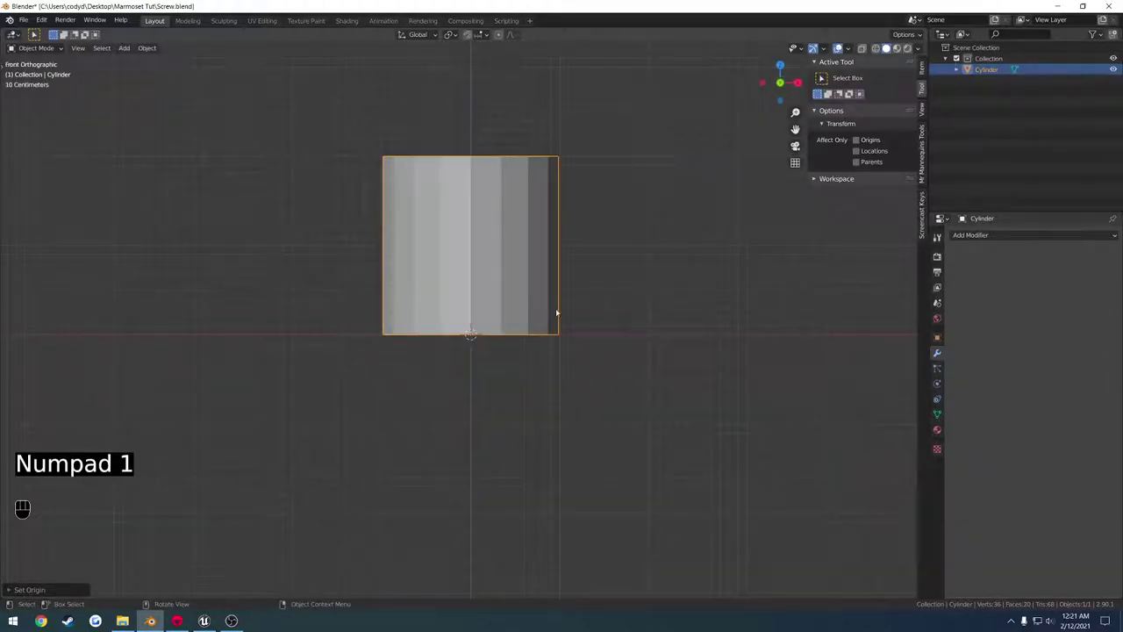
key(s)
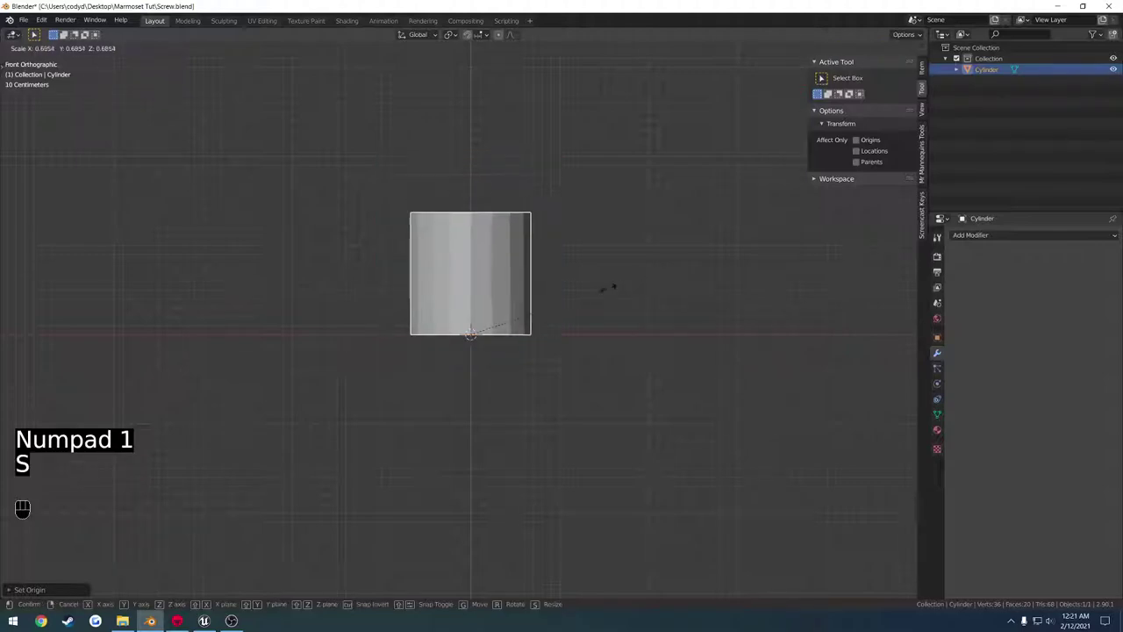
click(555, 304)
key(s)
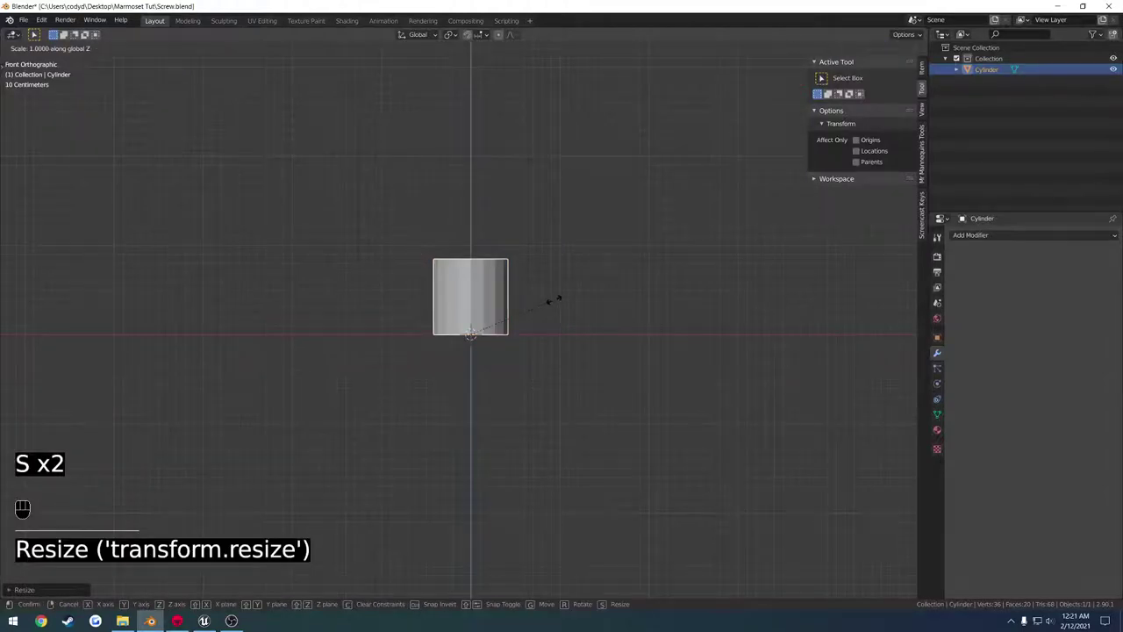
key(z)
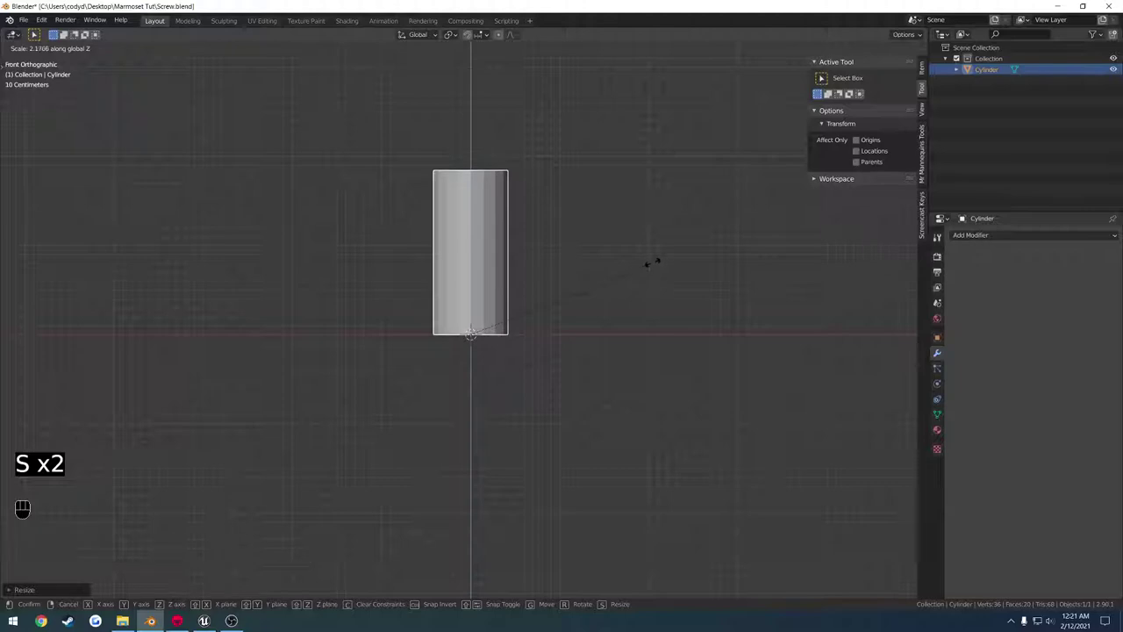
right_click(665, 262)
key(ctrl+z)
Scale the cylinder uniformly to half size with snapping, and stretch it along Z to twice that height.
key(s)
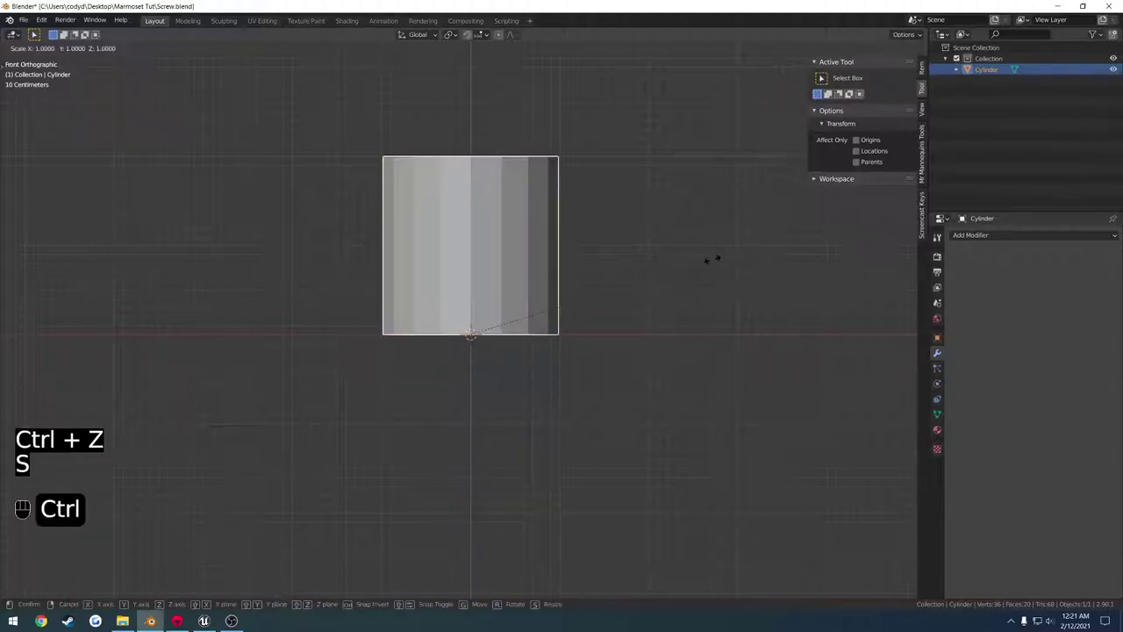
ctrl+click(593, 298)
key(s)
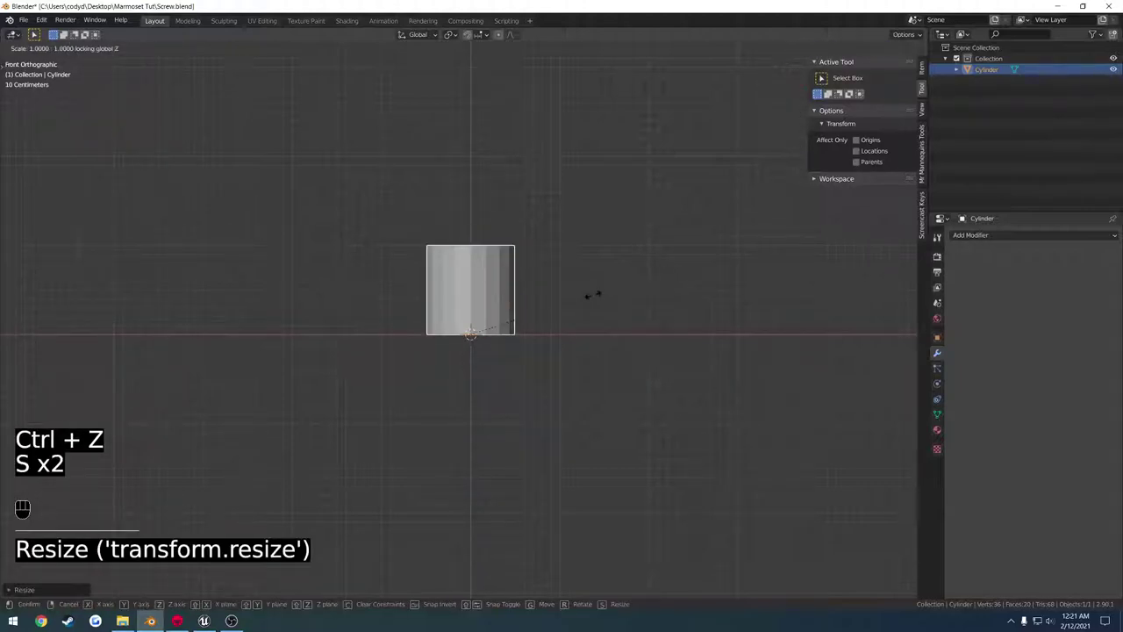
key(z)
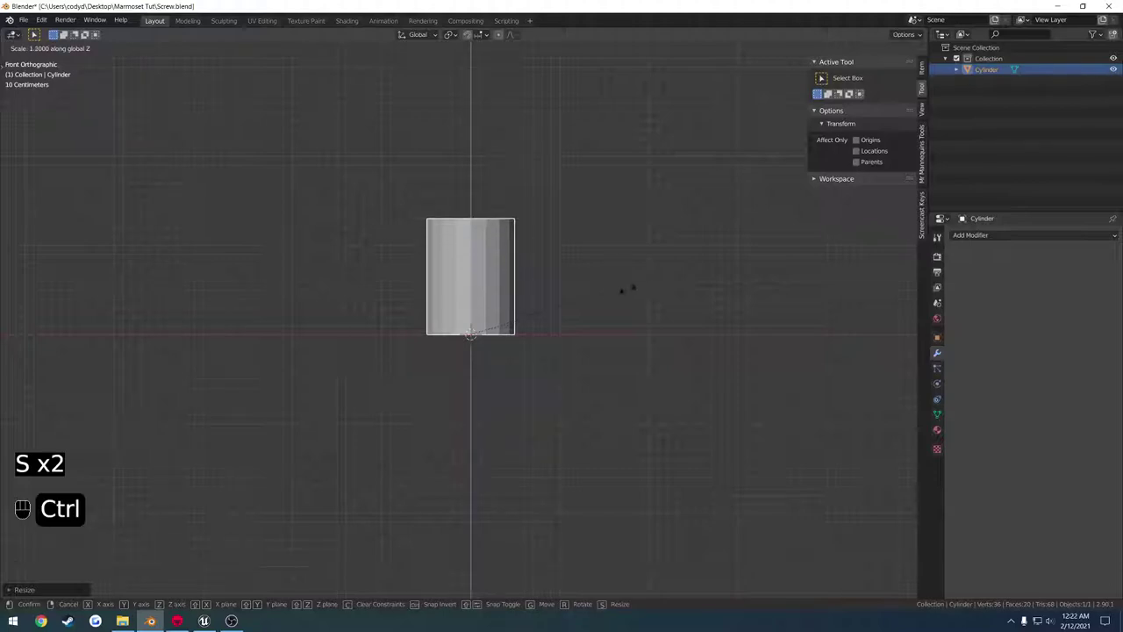
ctrl+click(720, 269)
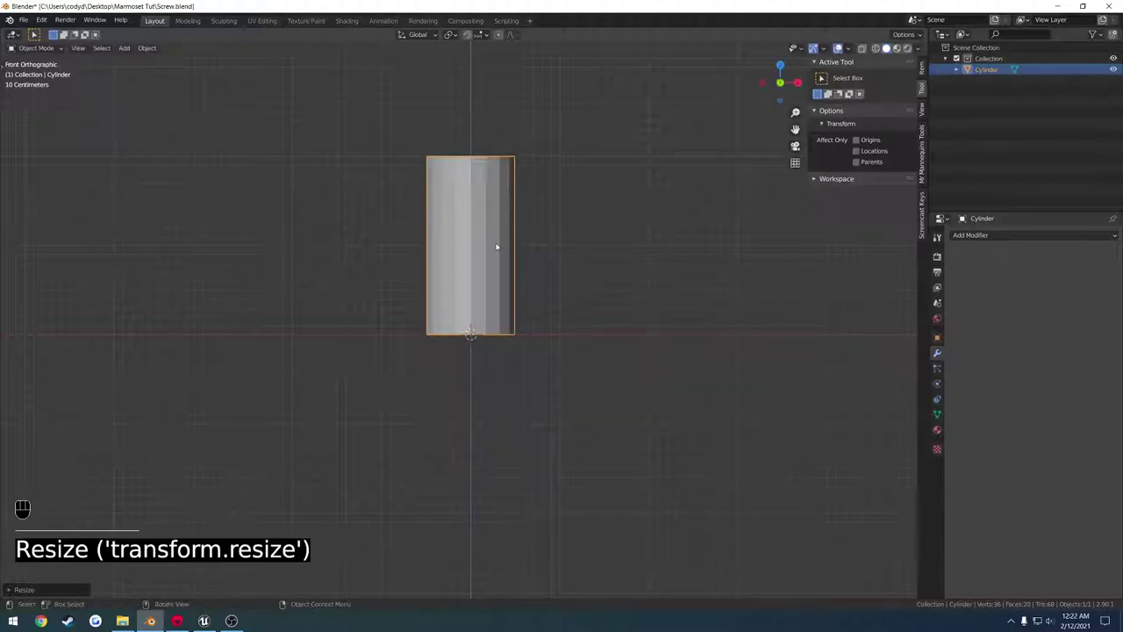
Stretch the cylinder along Z to about 1.5 times its height with snapping, and save the file.
middle_drag(489, 248, 528, 306)
key(KP_1)
key(s)
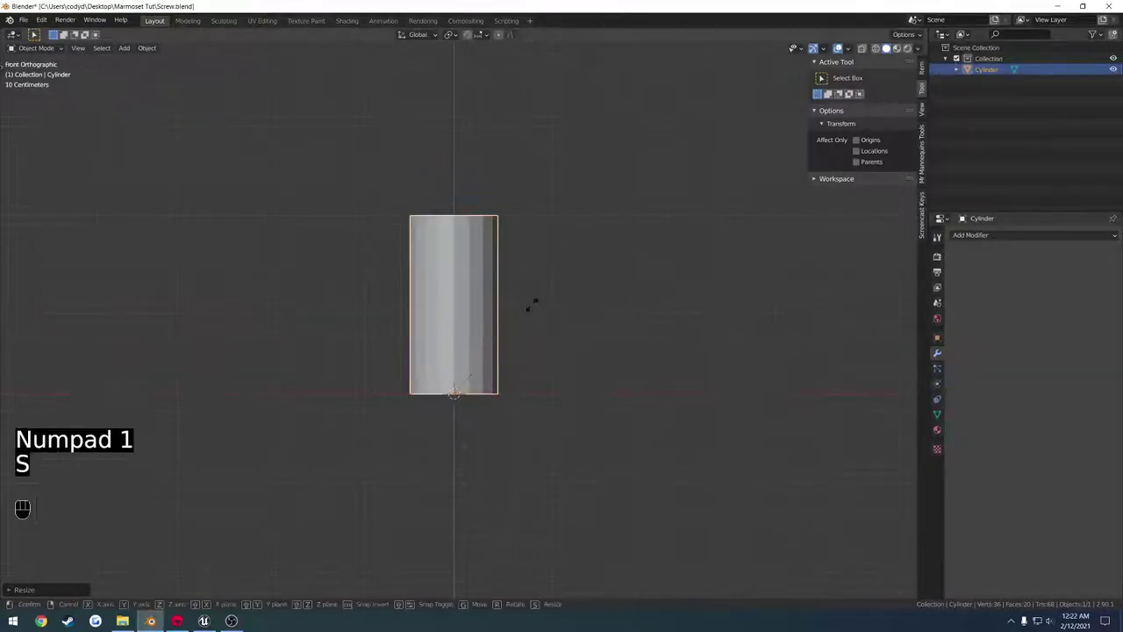
key(z)
ctrl+click(592, 281)
key(ctrl+s)
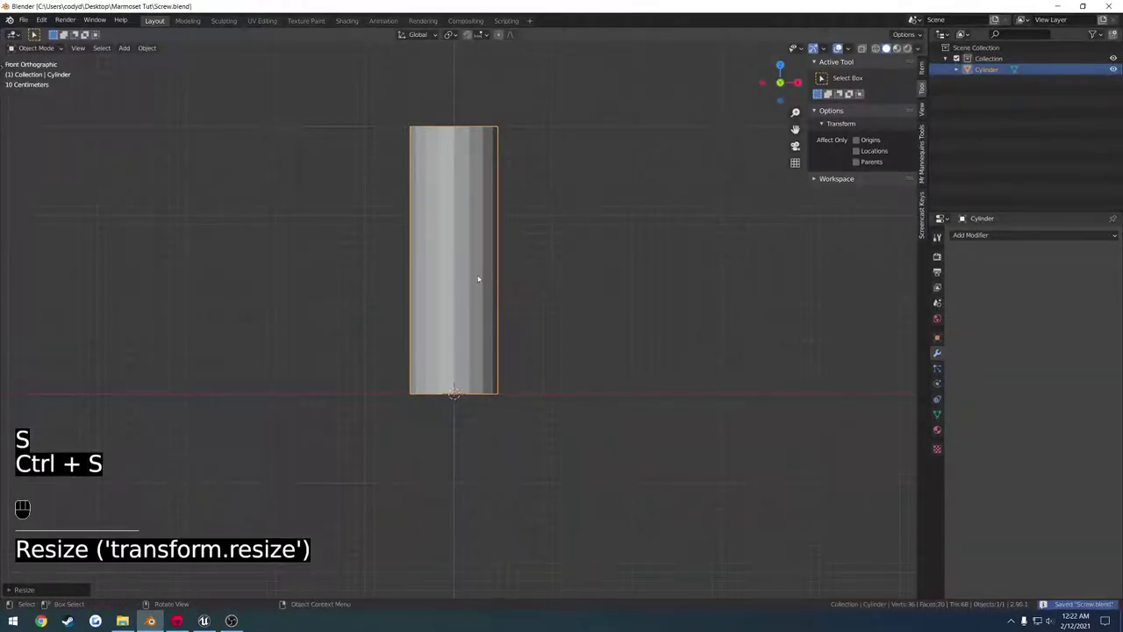
Shorten the cylinder along Z to about 0.8 of its height with snapping in front view.
middle_drag(479, 278, 476, 333)
key(KP_1)
key(s)
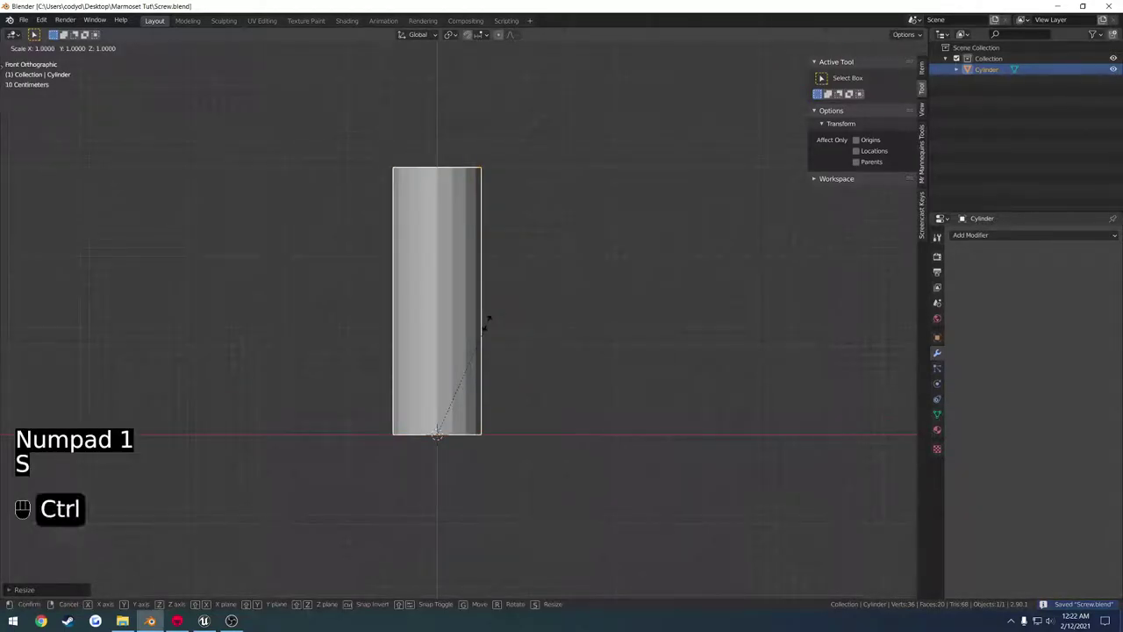
key(z)
ctrl+click(462, 345)
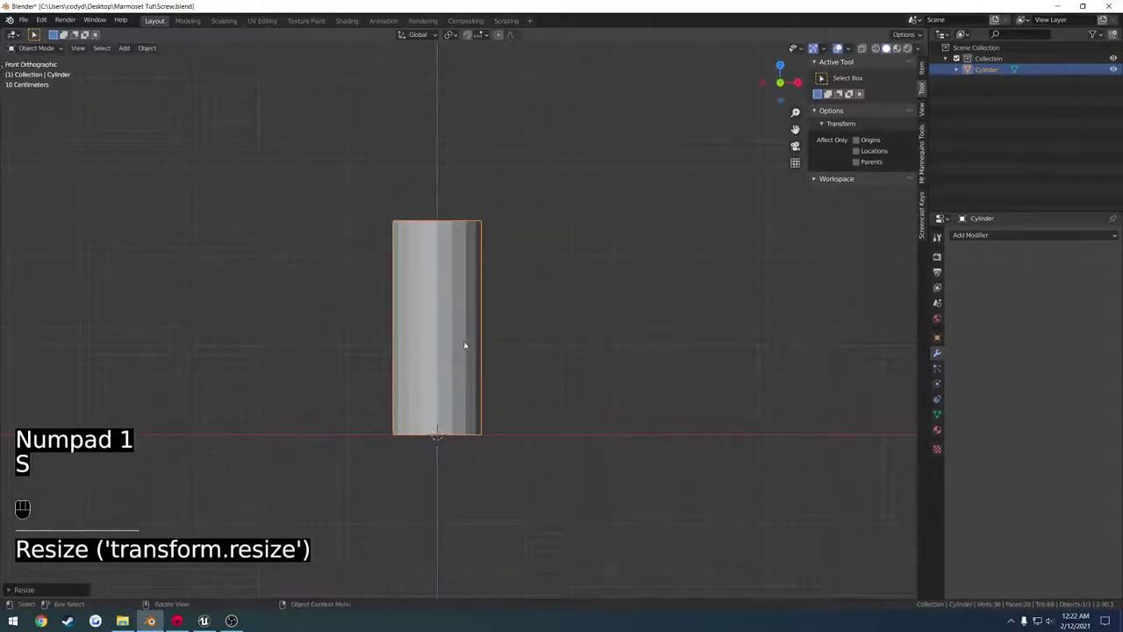
Apply the cylinder's scale with the Apply Scale command.
mouse_move(464, 346)
middle_down()
mouse_move(519, 353)
mouse_move(466, 346)
middle_up()
key(ctrl+a)
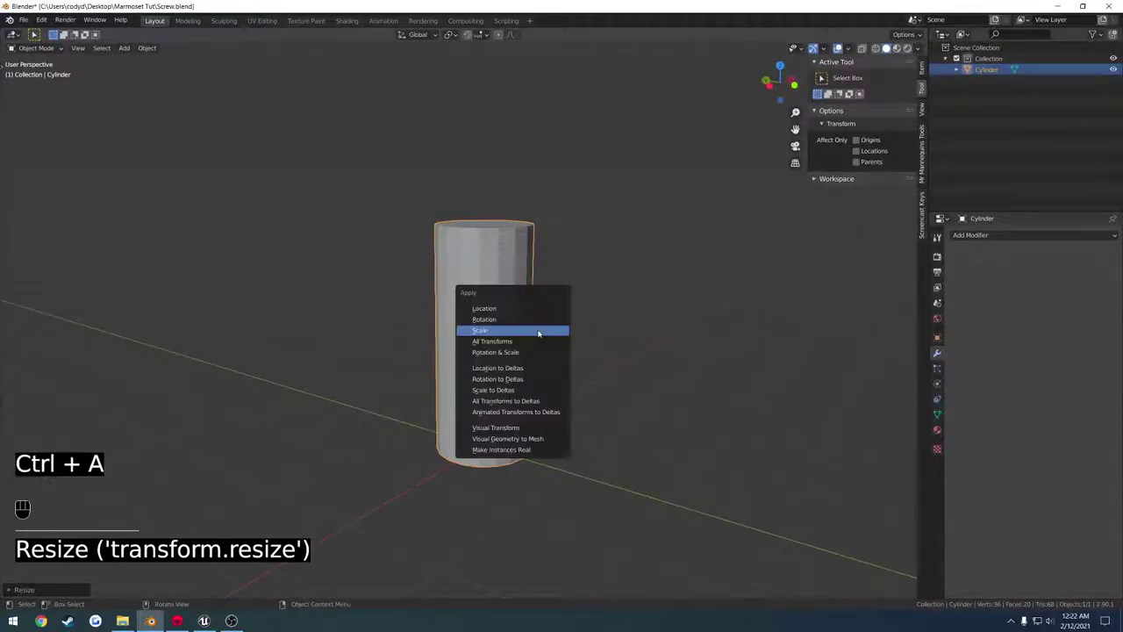
click(532, 325)
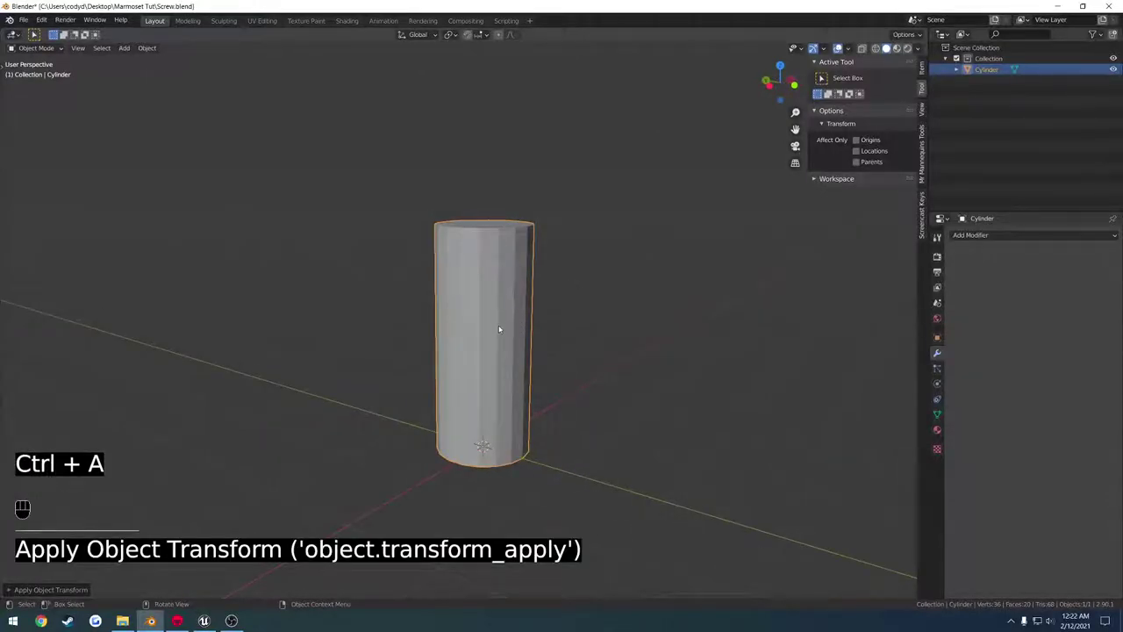
Shade the cylinder smooth and enable Auto Smooth for its normals at 30°.
middle_drag(491, 283, 471, 281)
right_click(470, 281)
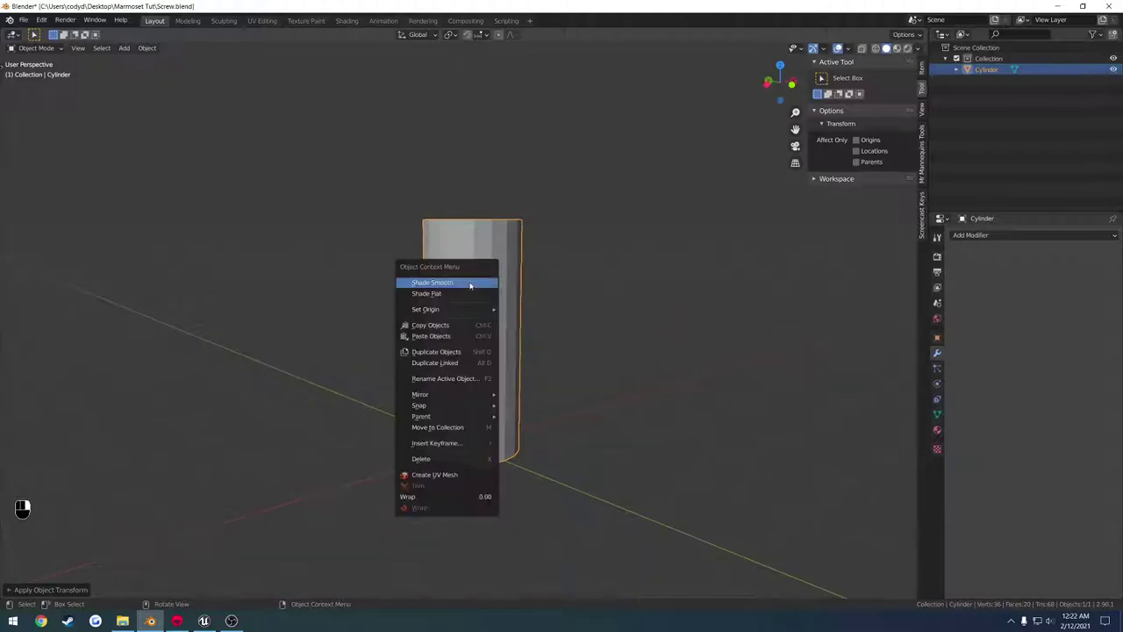
click(461, 284)
click(938, 415)
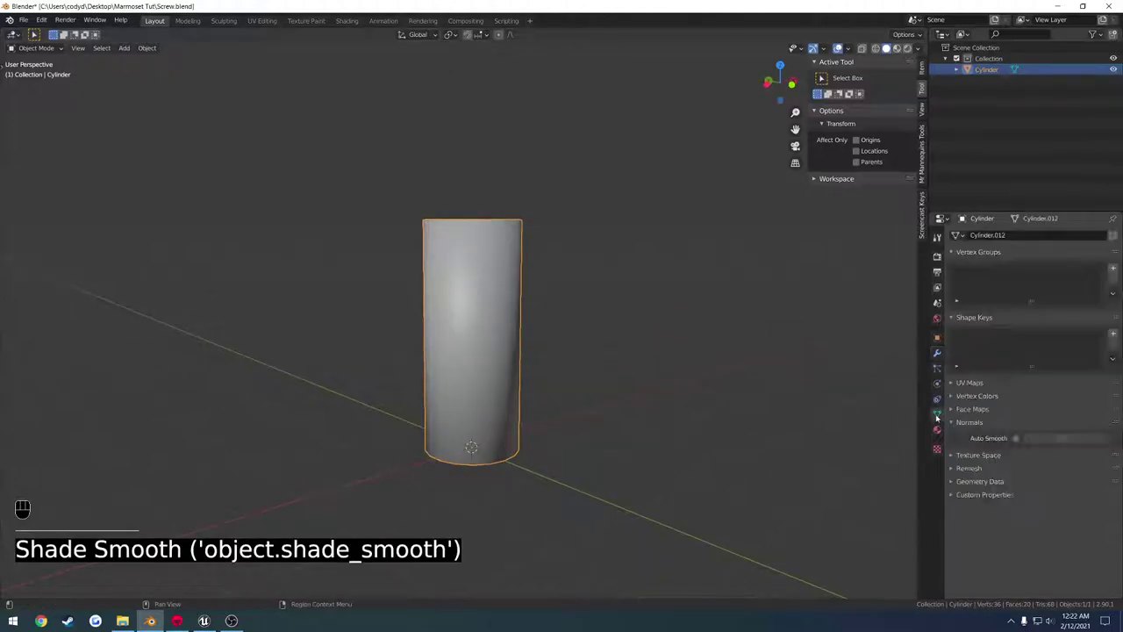
click(1015, 437)
Rename the cylinder object to Screw_low.
mouse_move(614, 342)
middle_down()
mouse_move(431, 341)
mouse_move(729, 343)
mouse_move(506, 334)
mouse_move(606, 351)
mouse_move(501, 321)
mouse_move(571, 341)
middle_up()
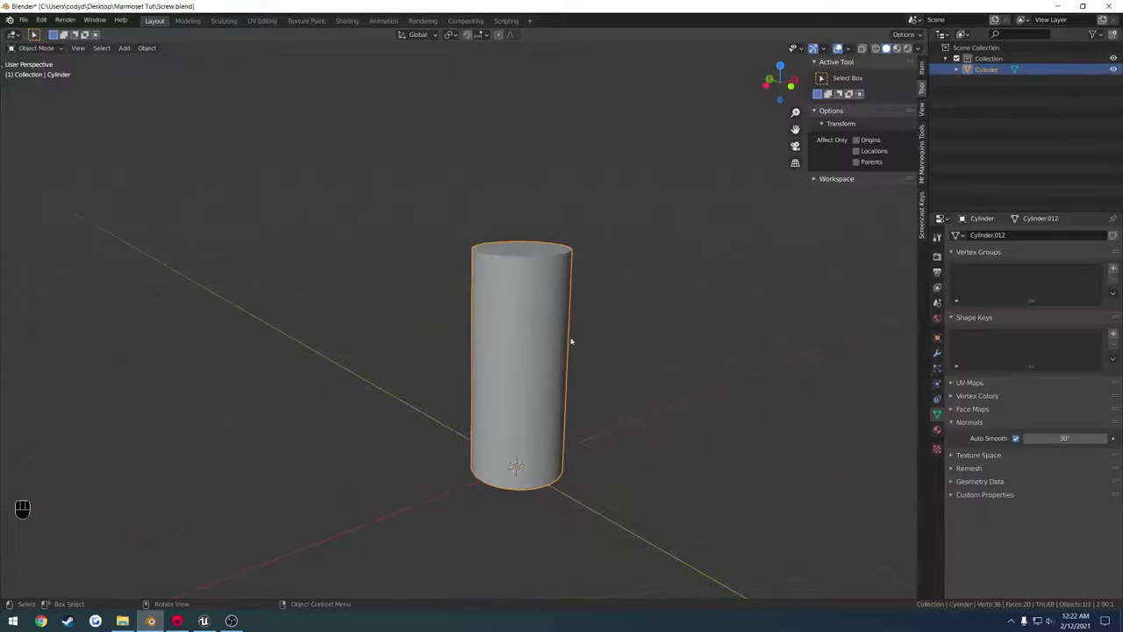
scroll(614, 353, up, 2)
shift+middle_drag(657, 366, 514, 325)
middle_drag(514, 325, 569, 341)
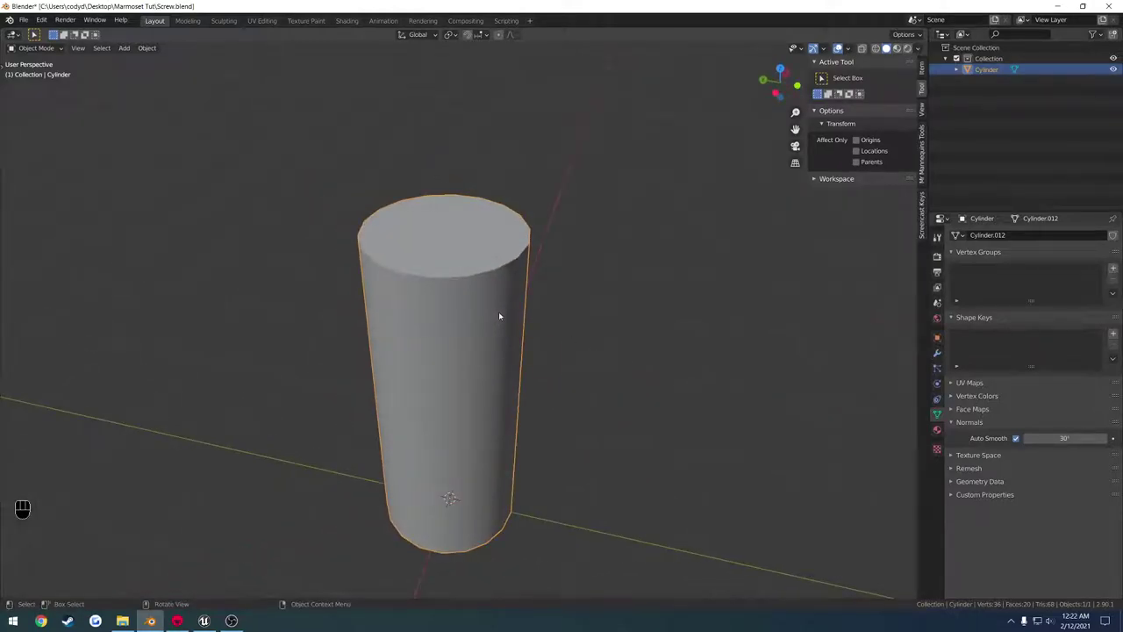
double_click(986, 69)
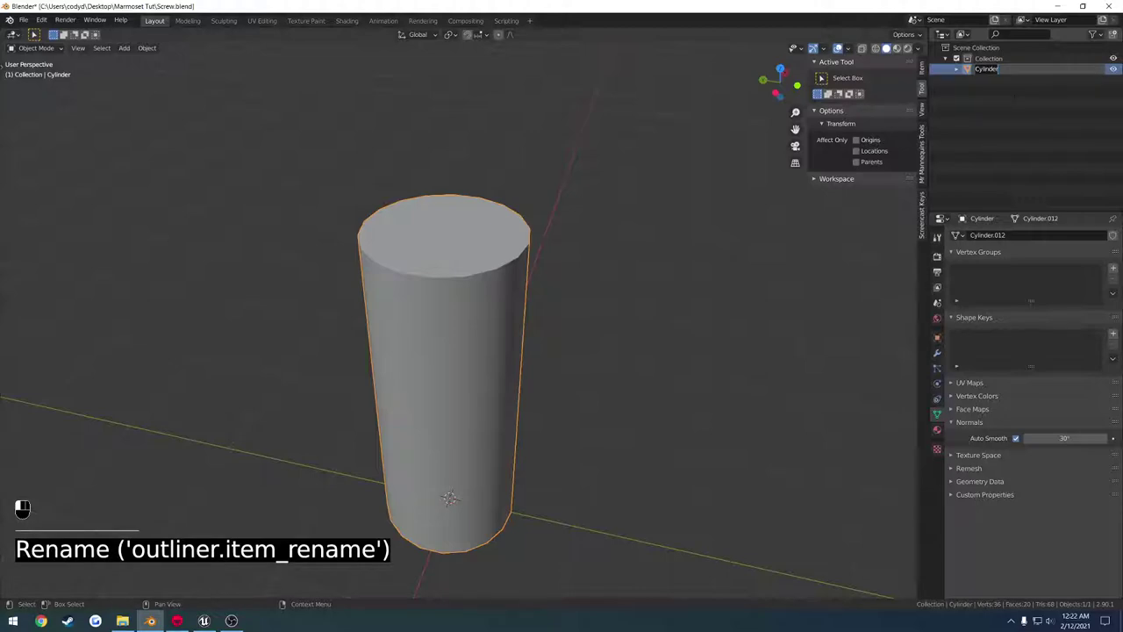
text(Screw)
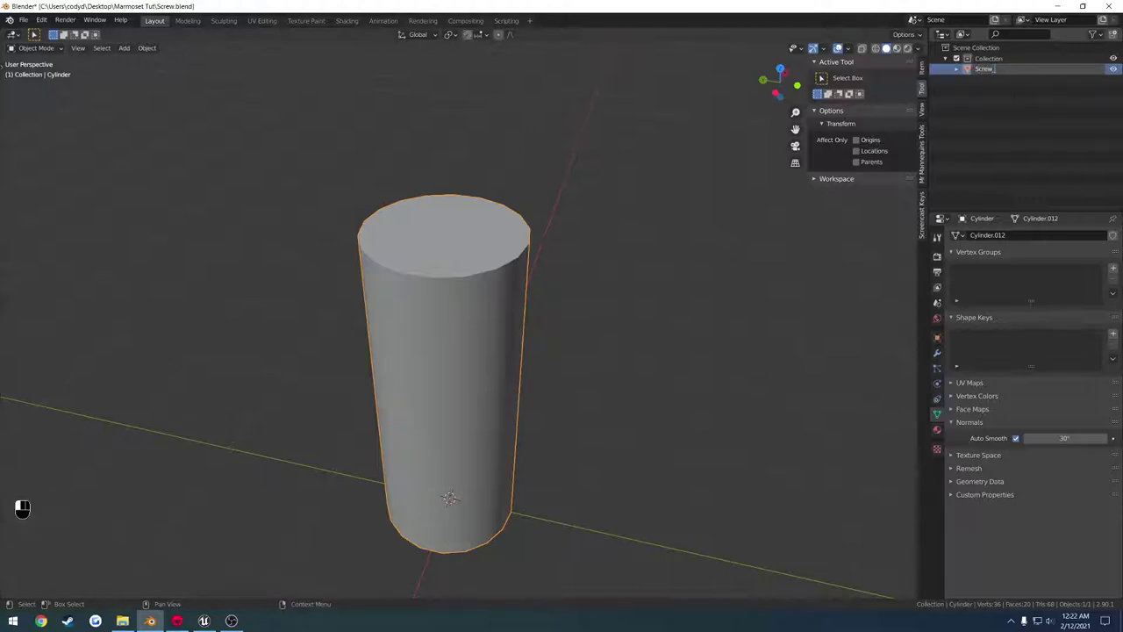
text(_low)
key(Return)
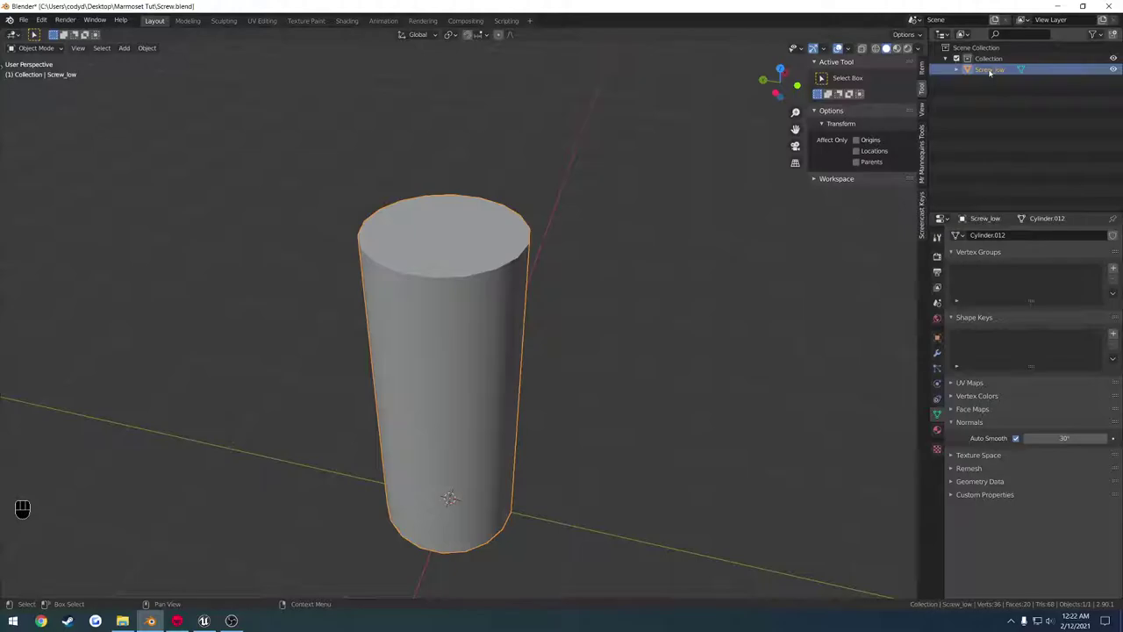
Switch to Marmoset Toolbag, create a bake project and open its Quick Loader file dialog.
click(177, 620)
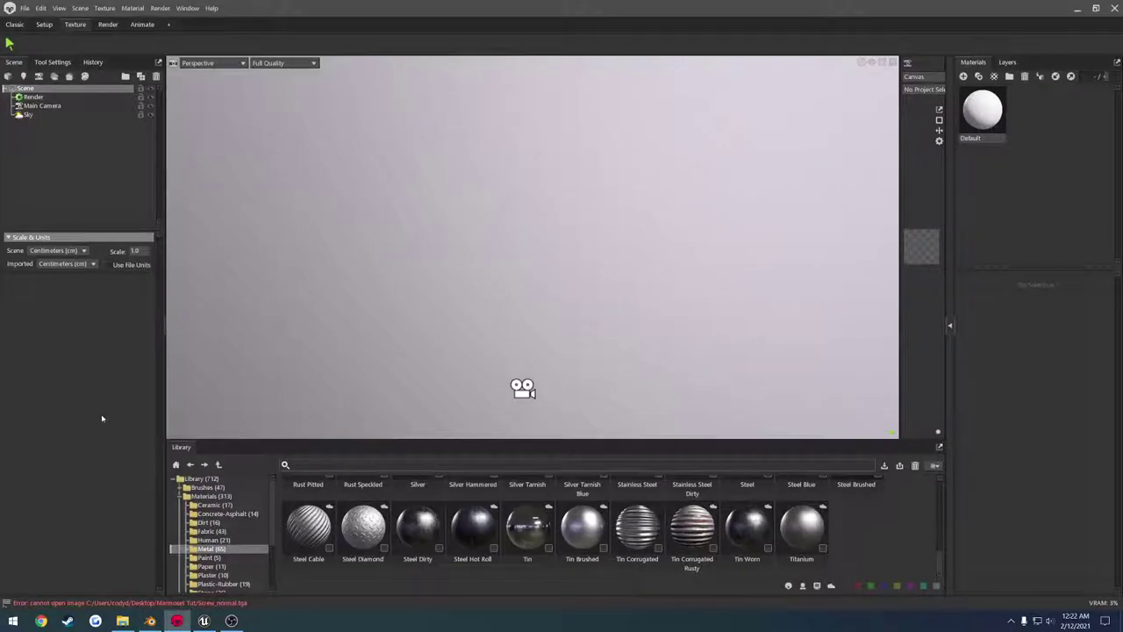
right_click(57, 162)
click(95, 262)
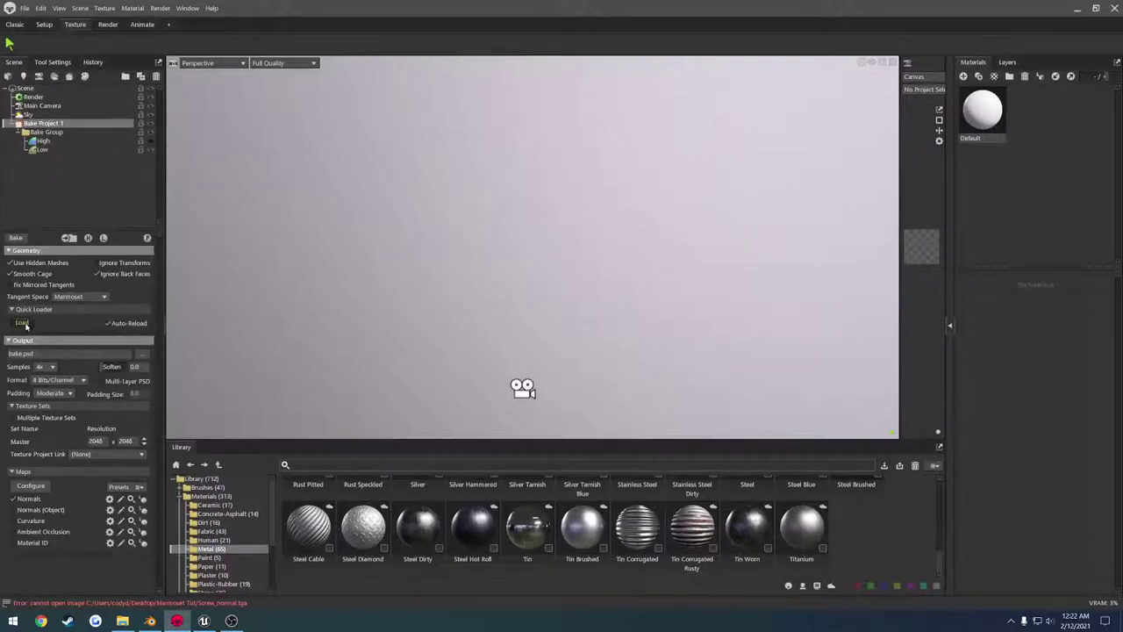
click(24, 324)
click(866, 199)
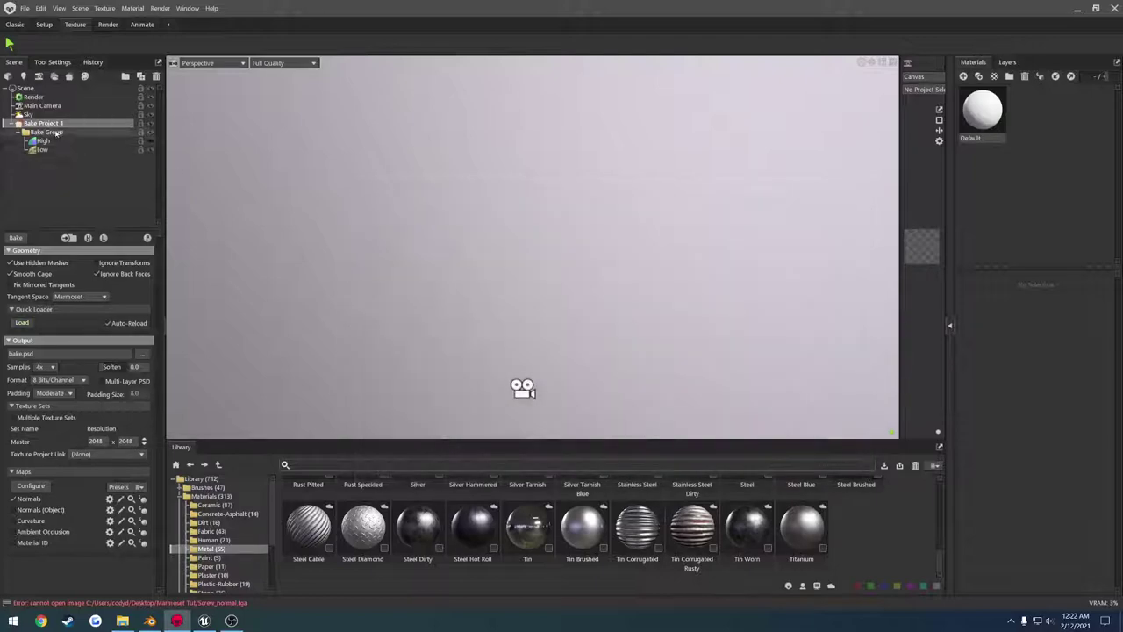
Delete the new bake project from the scene and switch back to Blender.
click(56, 124)
key(Delete)
click(150, 620)
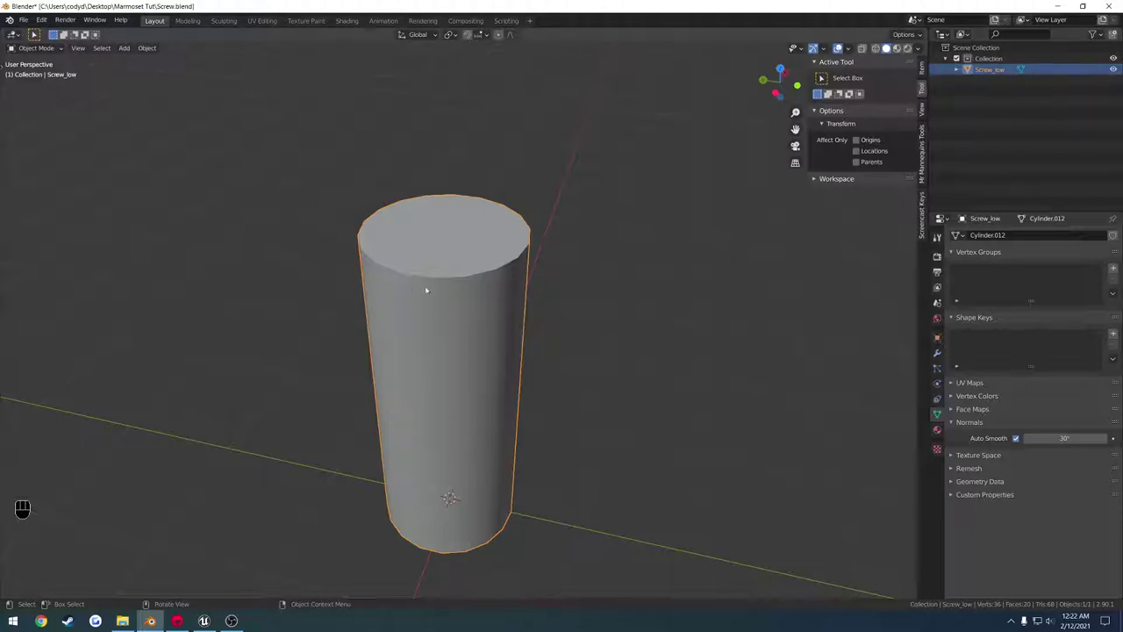
Delete the top cap face of Screw_low in Edit Mode and return to Object Mode.
middle_drag(443, 340, 496, 275)
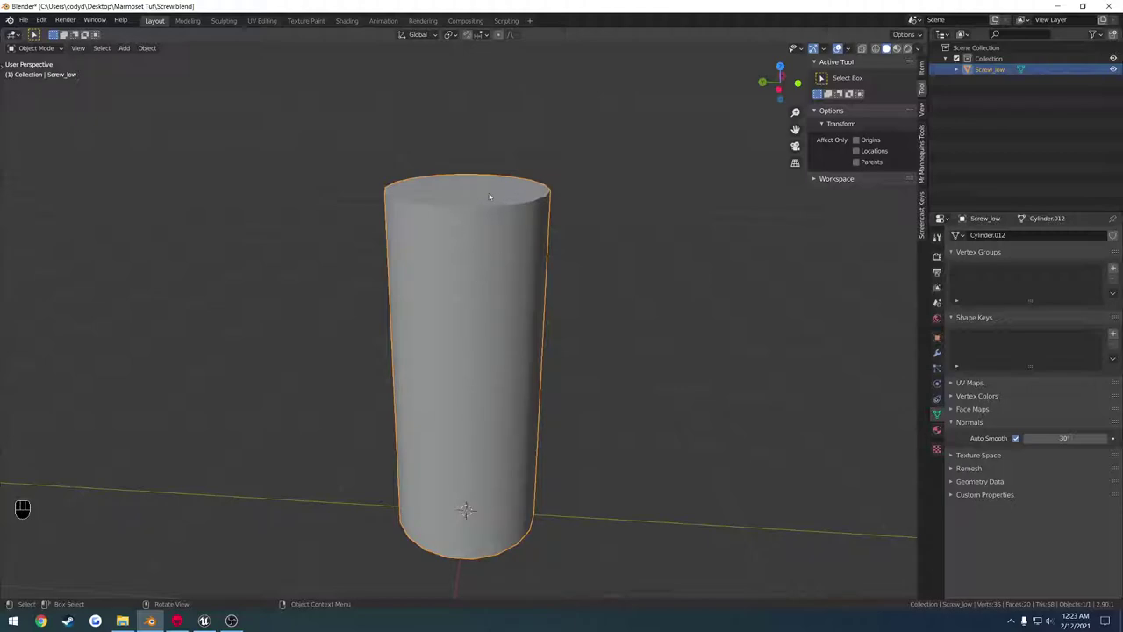
key(Tab)
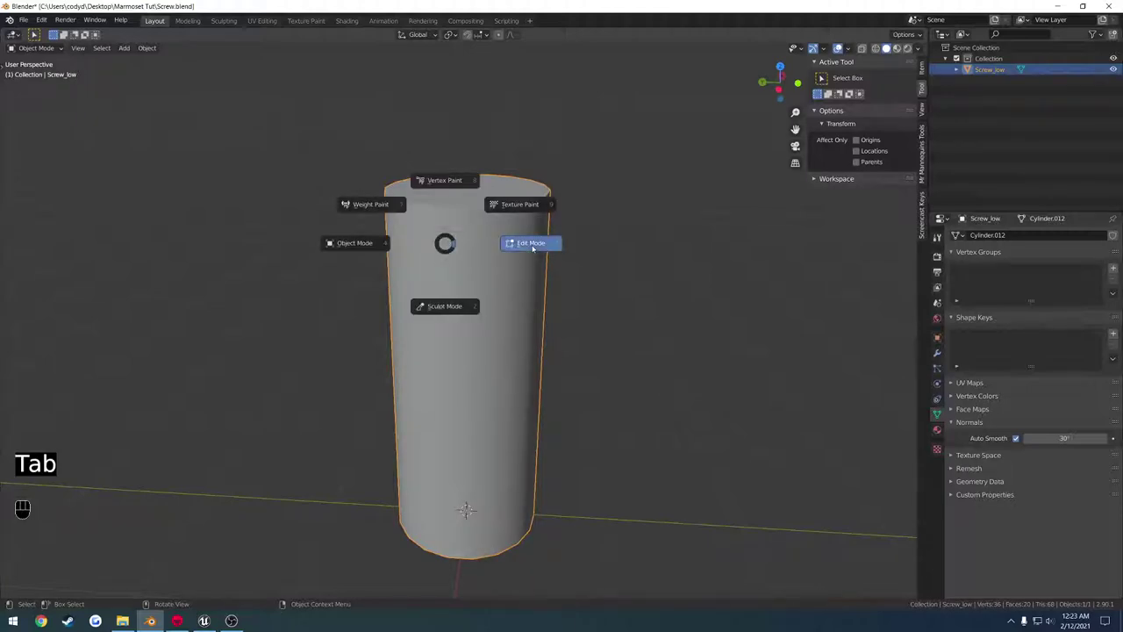
middle_drag(484, 208, 486, 212)
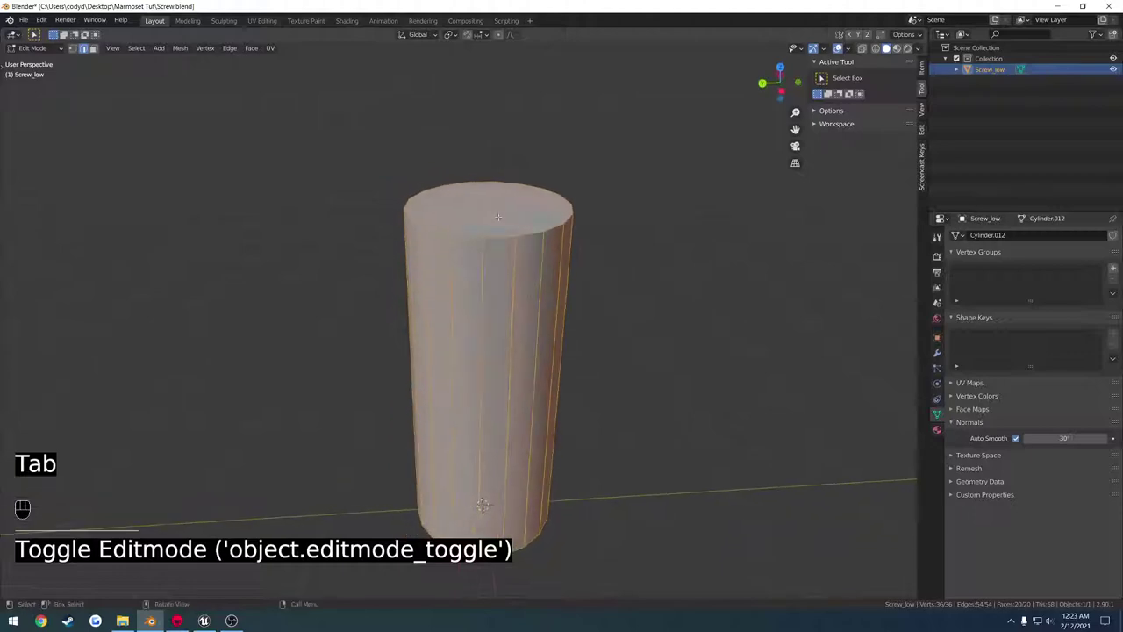
key(3)
click(486, 211)
key(x)
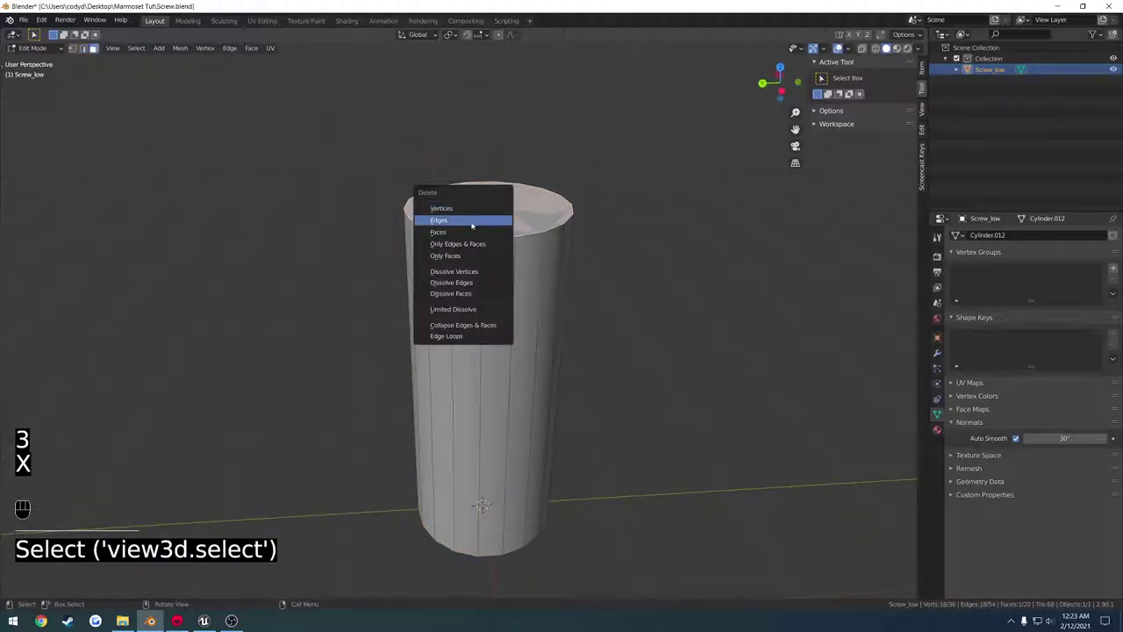
click(483, 232)
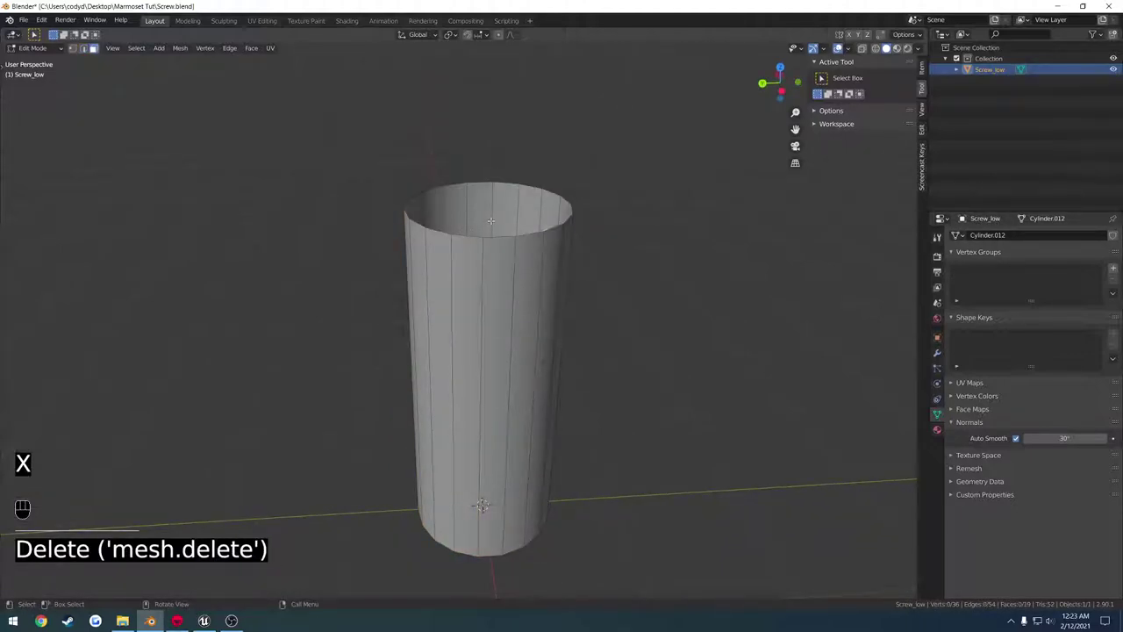
key(Tab)
Add a second cylinder mesh with 6 vertices as the hexagonal screw head.
scroll(538, 453, down, 3)
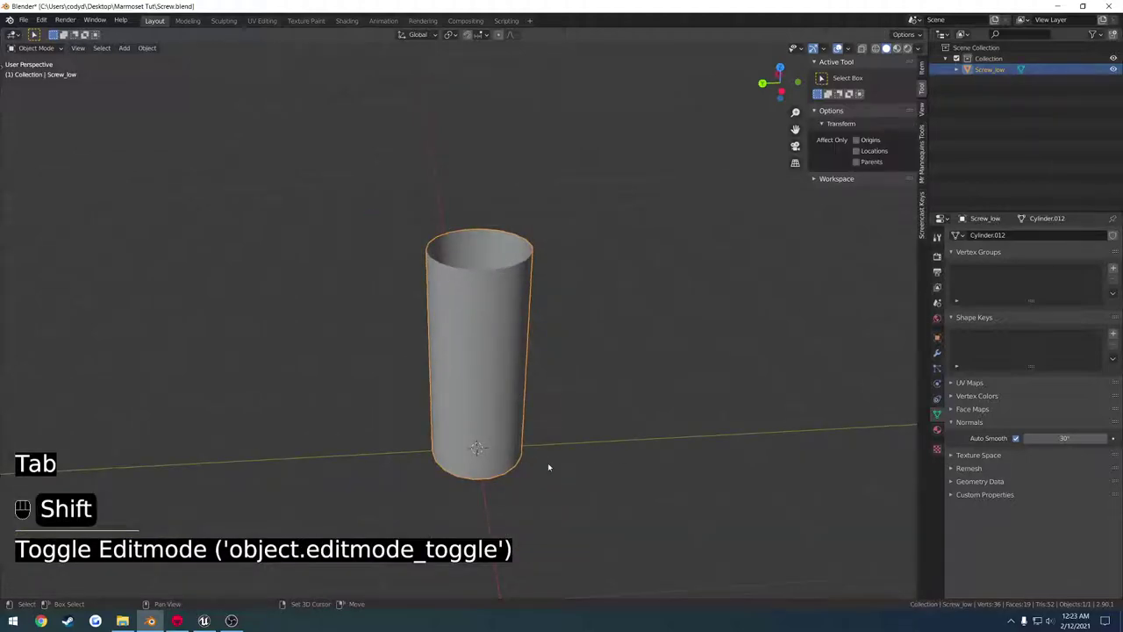
key(shift+a)
mouse_move(534, 384)
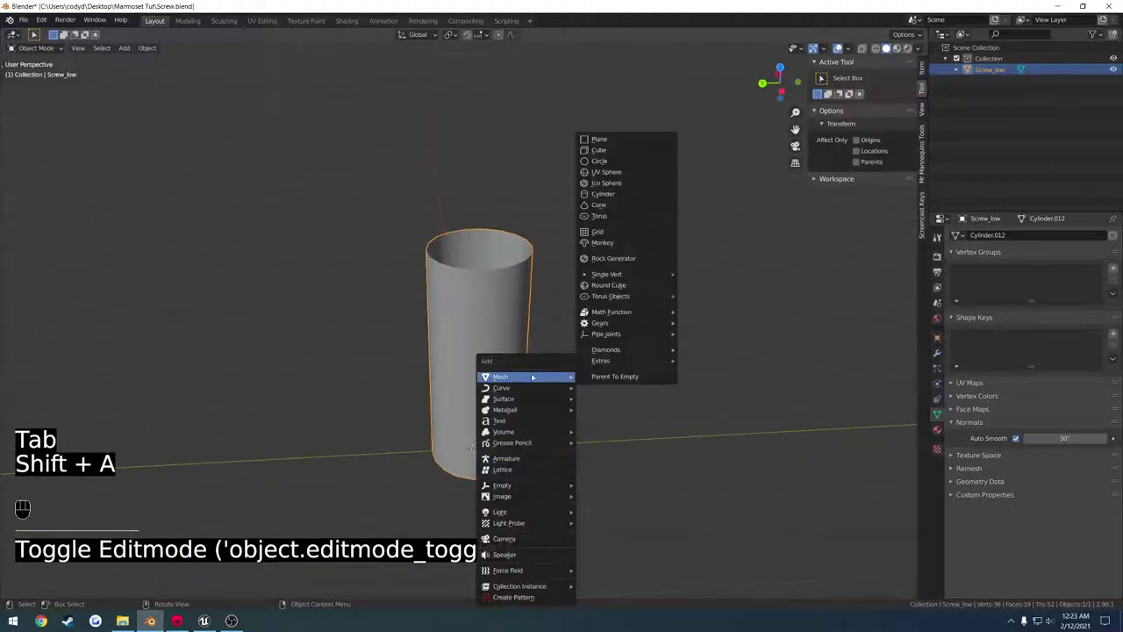
click(621, 194)
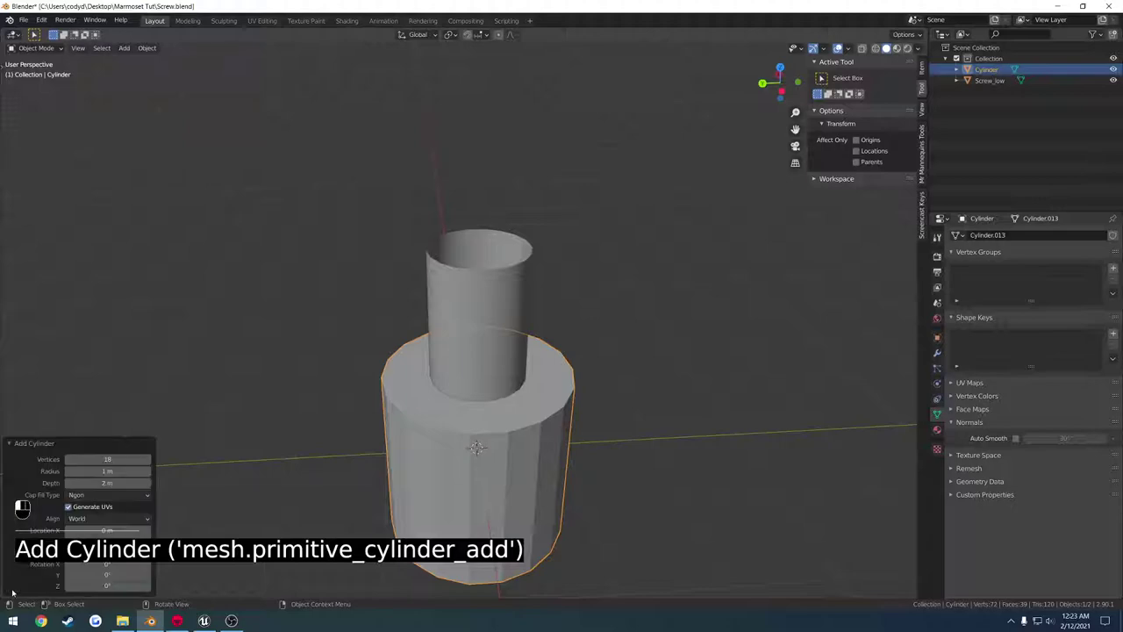
click(107, 459)
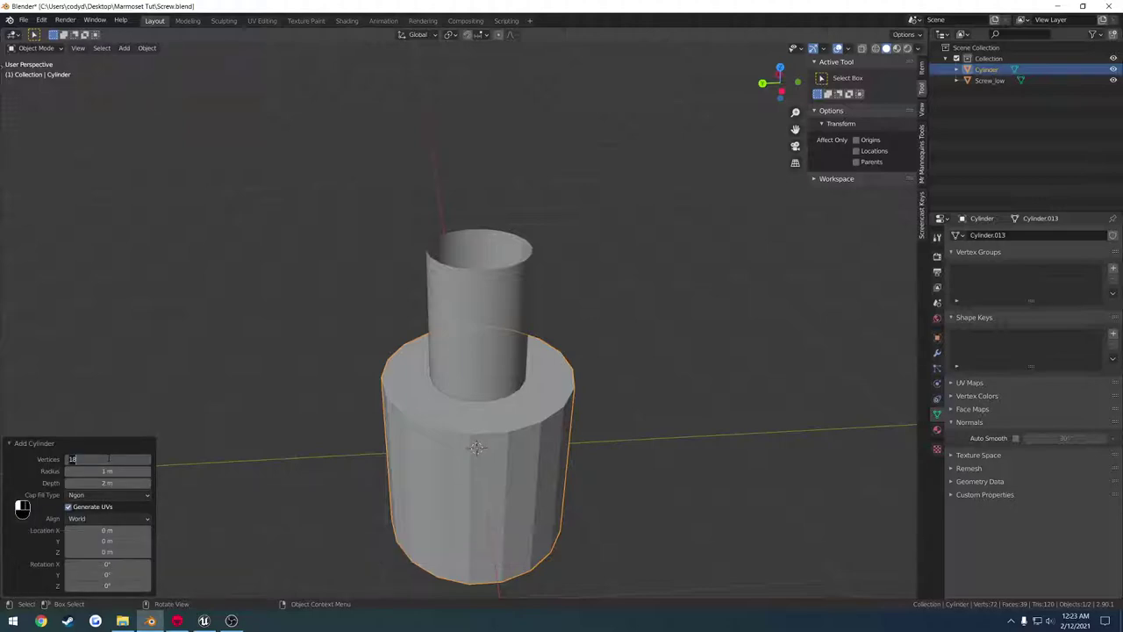
text(6)
key(Return)
click(16, 443)
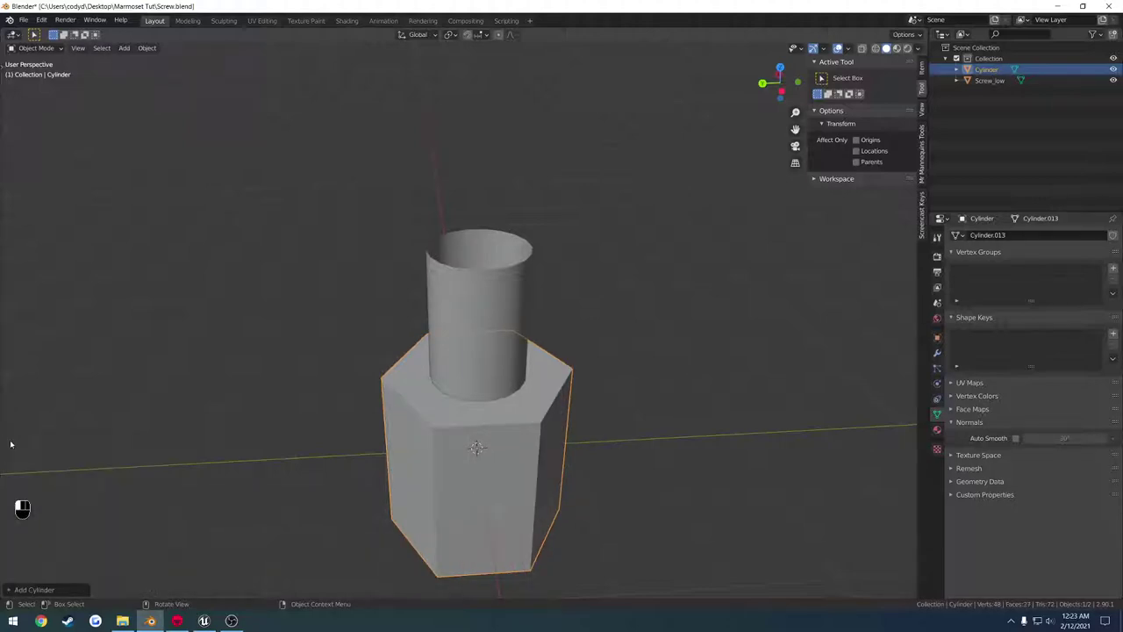
Raise the hexagonal cylinder along Z until its base sits at the 3D cursor, and set its origin there.
key(KP_1)
key(g)
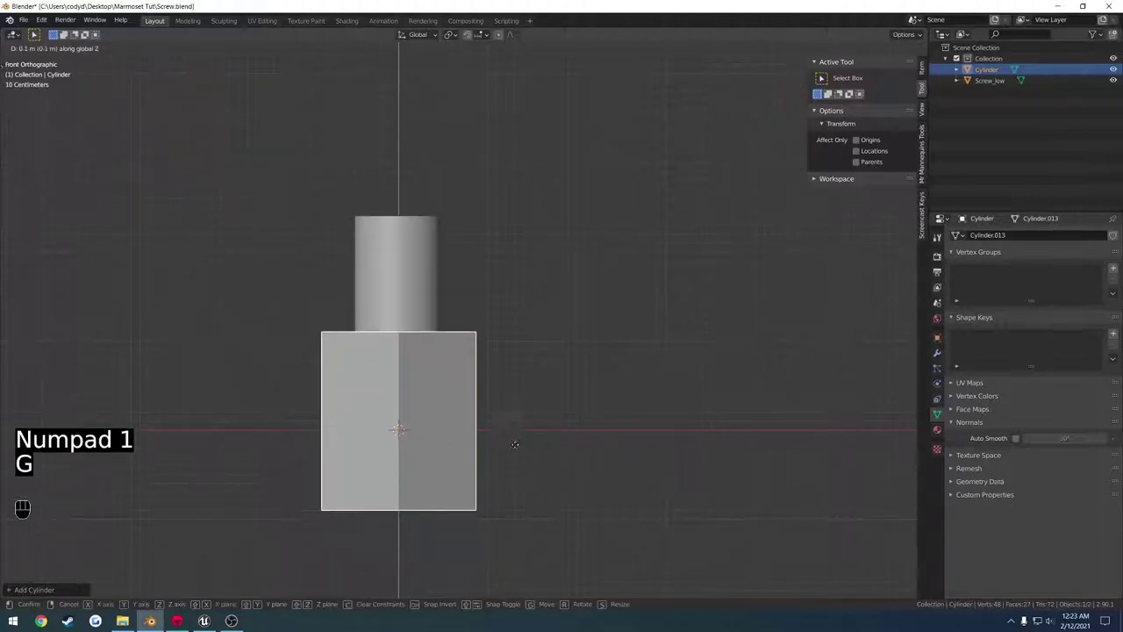
click(525, 363)
key(q)
click(501, 358)
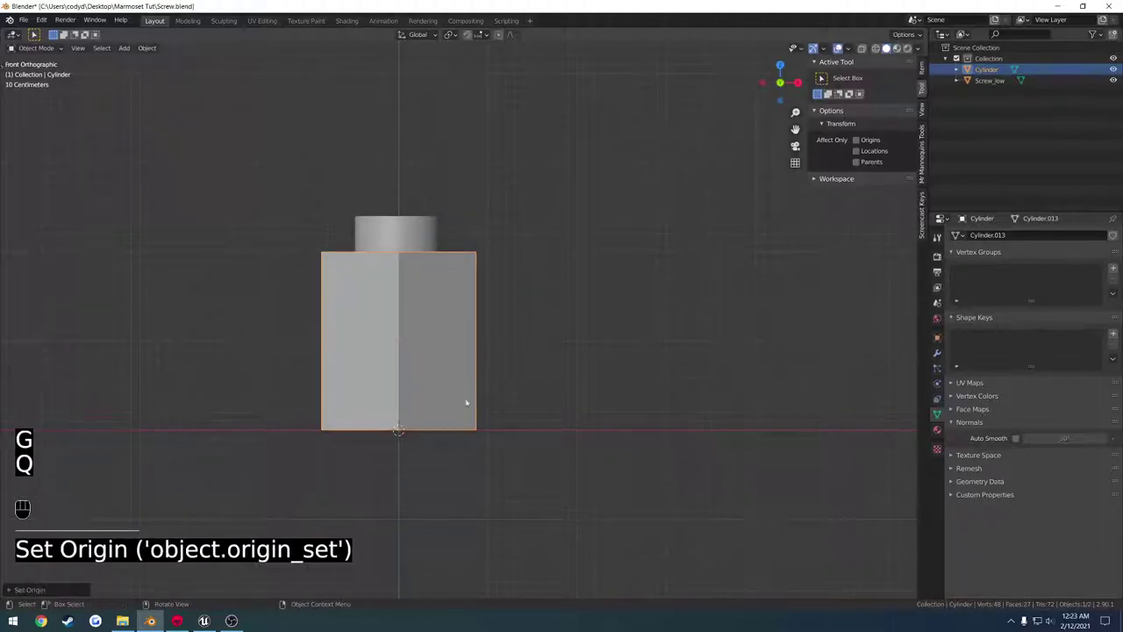
Move the hexagonal cylinder up along Z to just above the open top of the shaft.
shift+middle_drag(459, 408, 494, 411)
key(g)
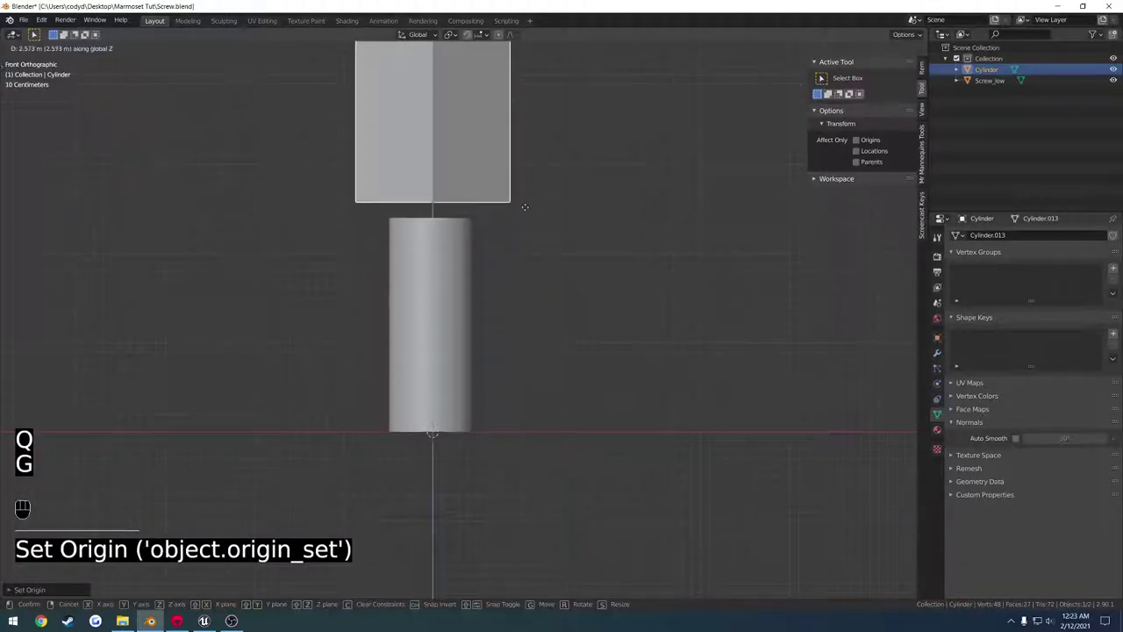
click(519, 221)
scroll(509, 202, up, 2)
middle_drag(508, 203, 499, 254)
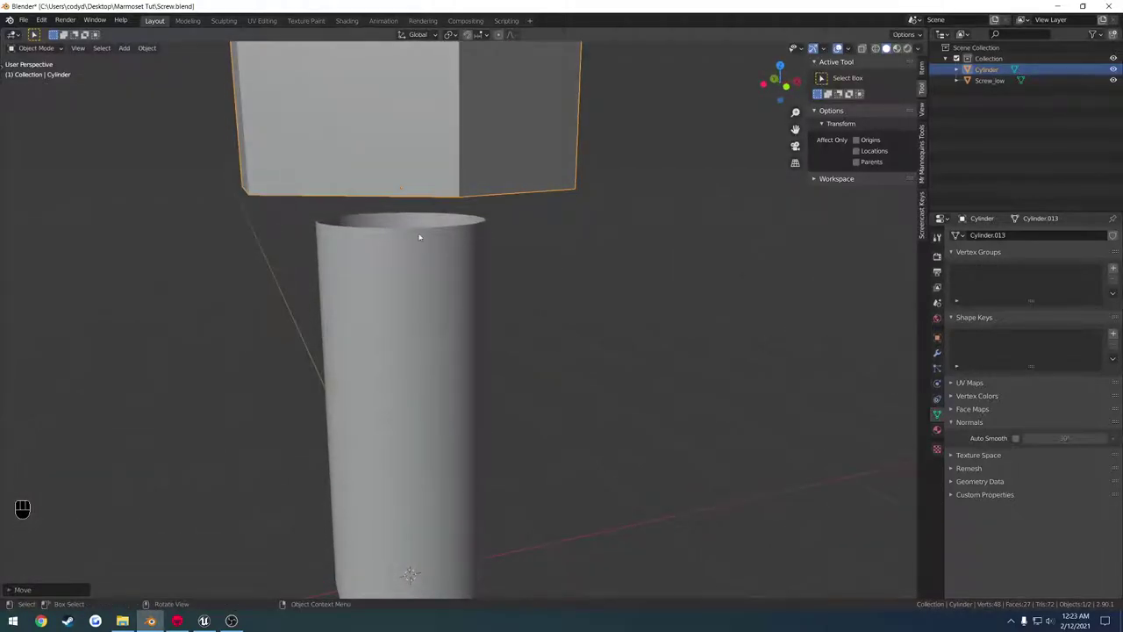
Set snapping to Vertex and lower the hexagonal cylinder along Z onto the shaft's top rim.
click(480, 35)
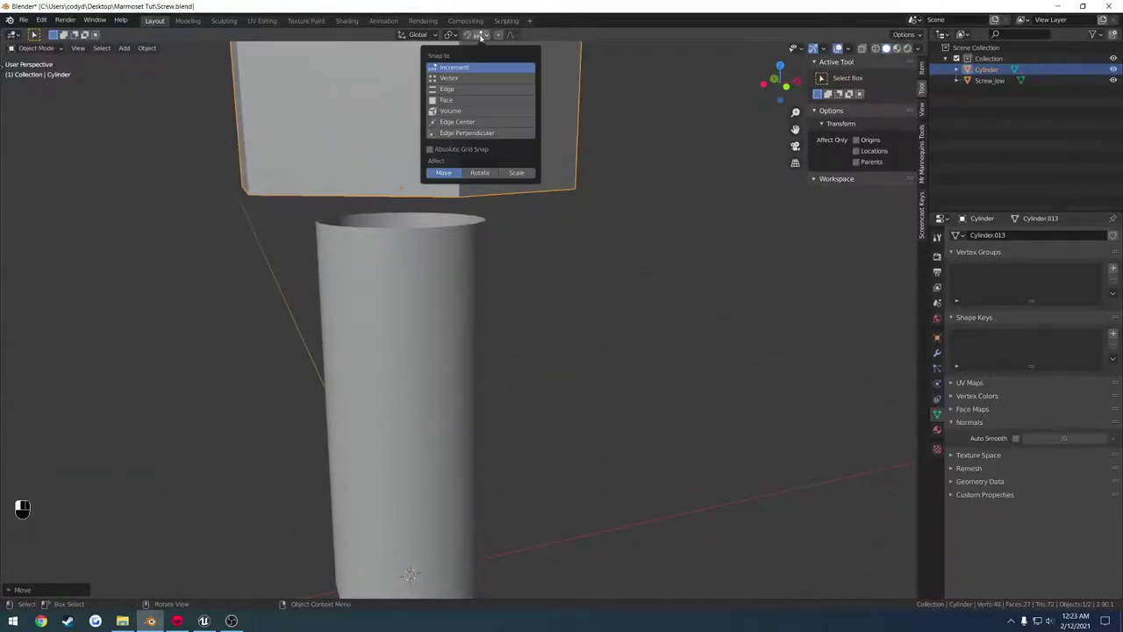
click(449, 79)
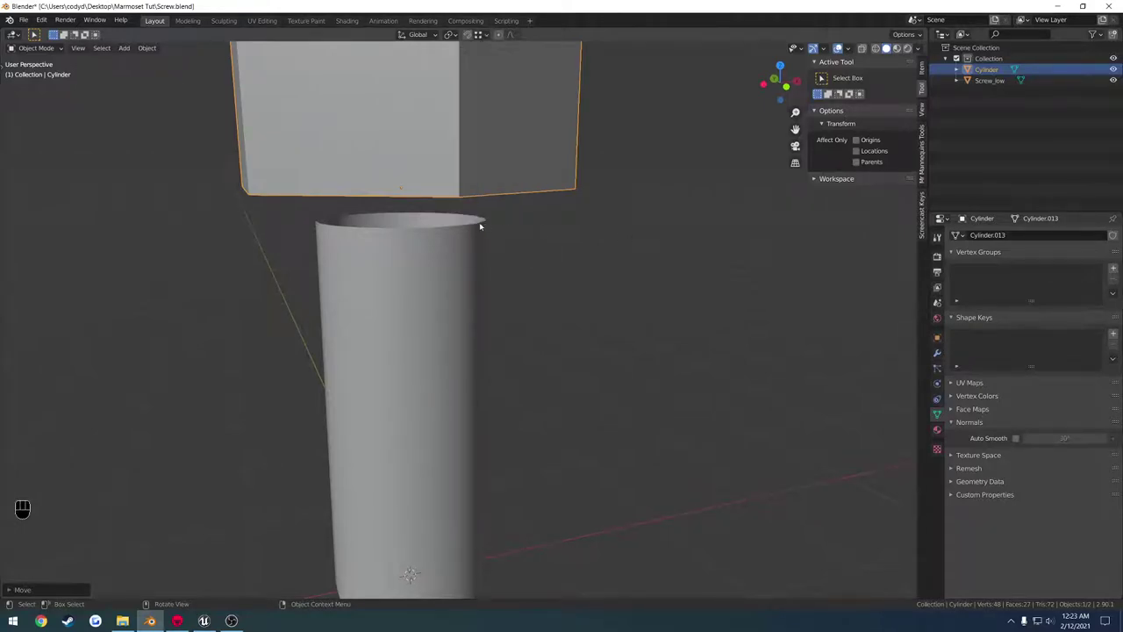
key(g)
key(z)
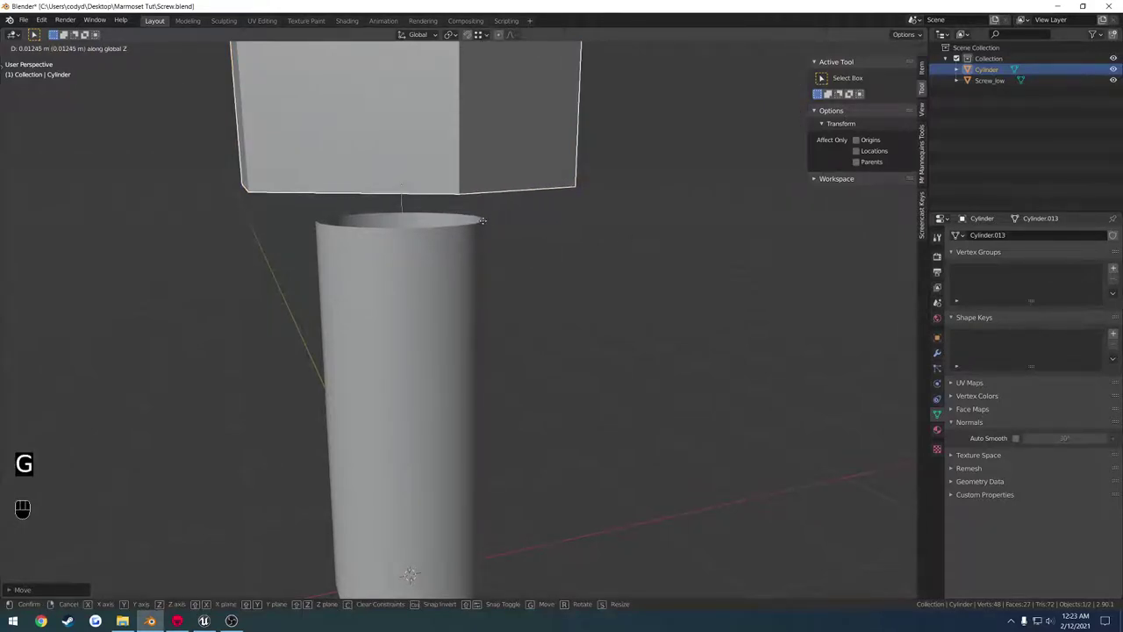
key(ctrl)
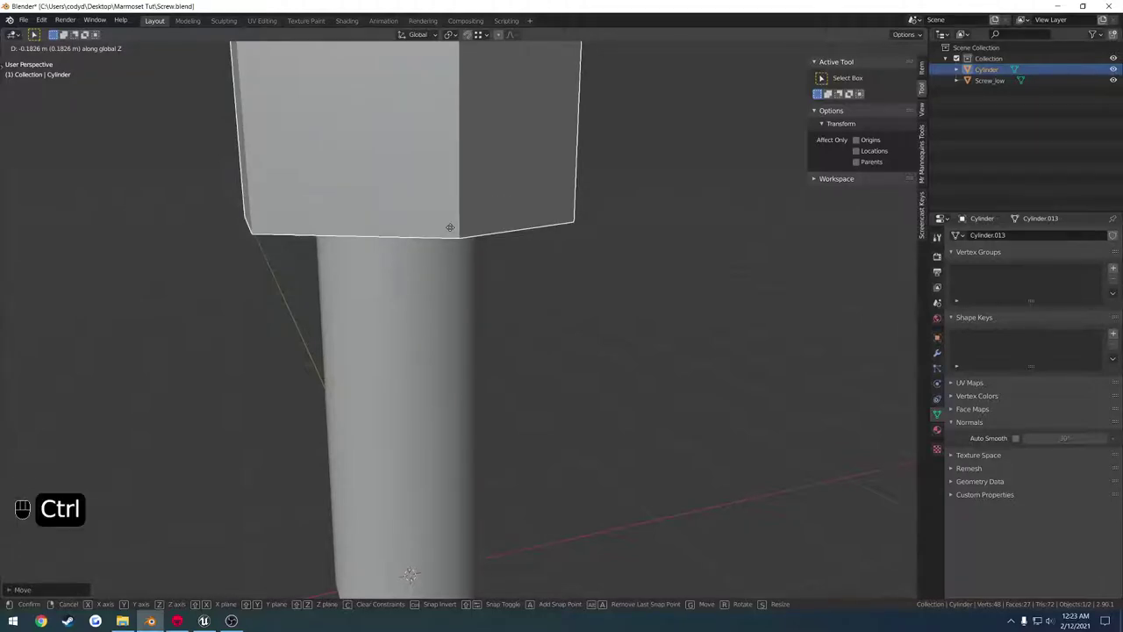
click(451, 228)
Flatten the hexagonal cylinder along Z to about 0.3 of its height.
shift+middle_drag(461, 140, 517, 318)
middle_drag(561, 272, 508, 246)
scroll(567, 240, down, 1)
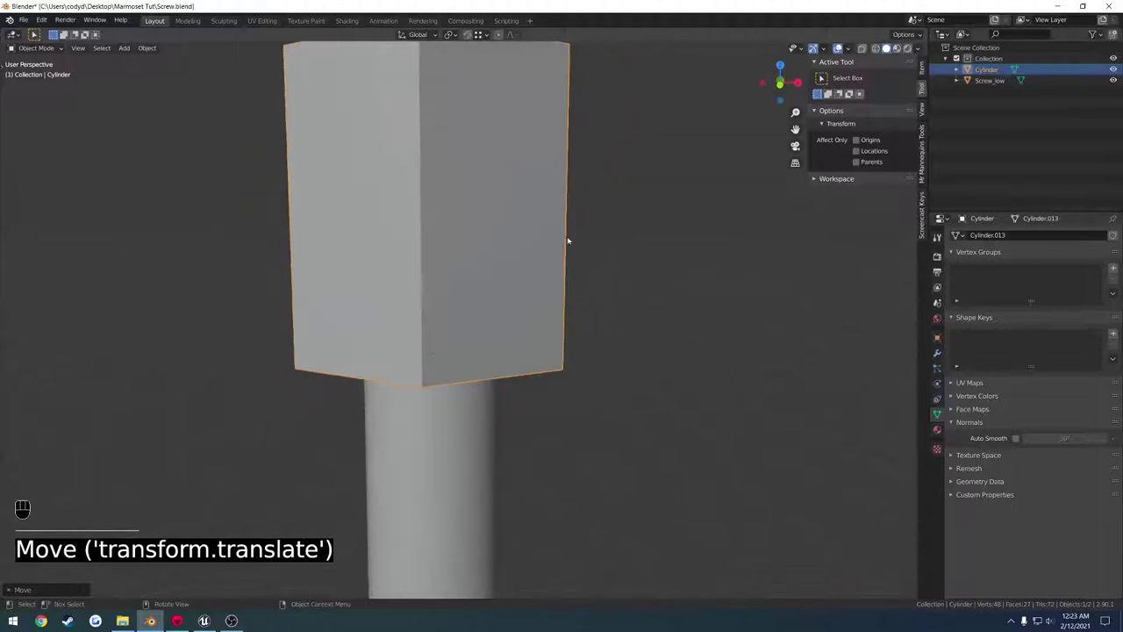
key(s)
key(z)
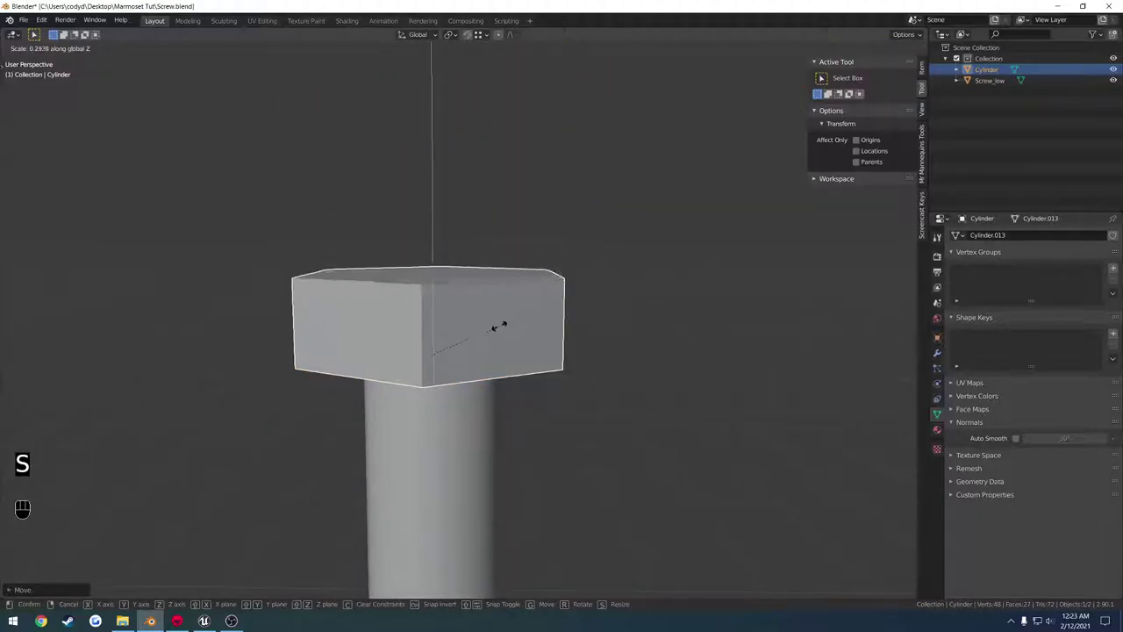
click(498, 326)
Scale the hexagonal head down uniformly to better fit the shaft, and adjust its thickness along Z.
middle_drag(496, 307, 523, 272)
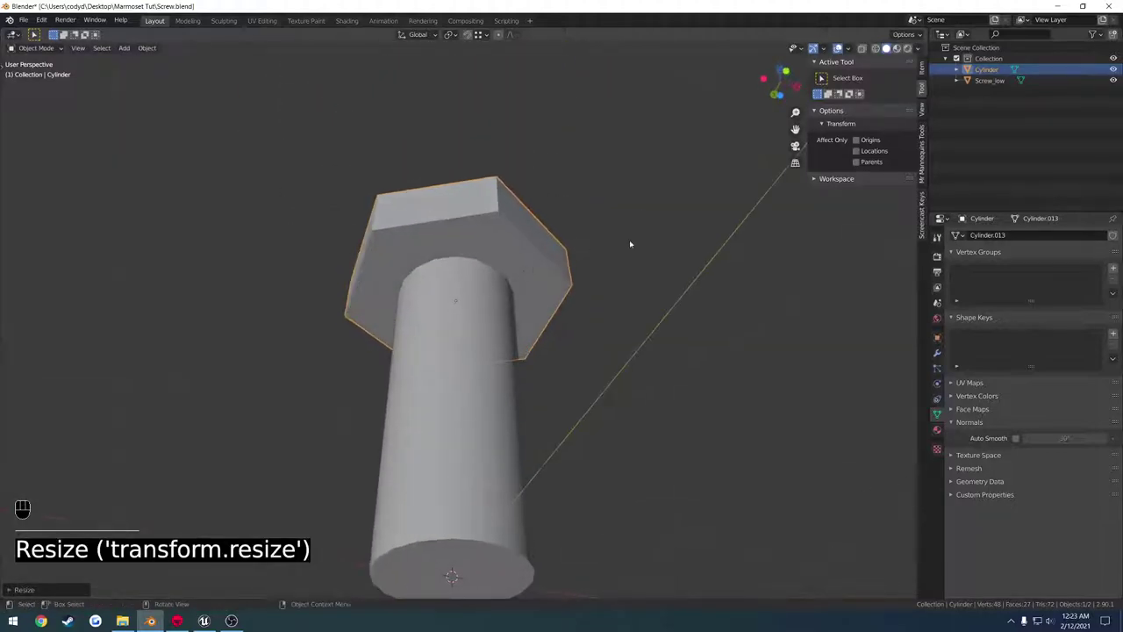
key(s)
click(606, 245)
mouse_move(606, 245)
middle_down()
mouse_move(503, 316)
mouse_move(540, 280)
mouse_move(529, 303)
mouse_move(596, 261)
mouse_move(574, 290)
mouse_move(579, 263)
mouse_move(556, 251)
mouse_move(613, 226)
middle_up()
key(s)
key(z)
click(439, 316)
Apply the object transform on the resized hexagonal head.
key(ctrl+a)
click(529, 299)
key(Tab)
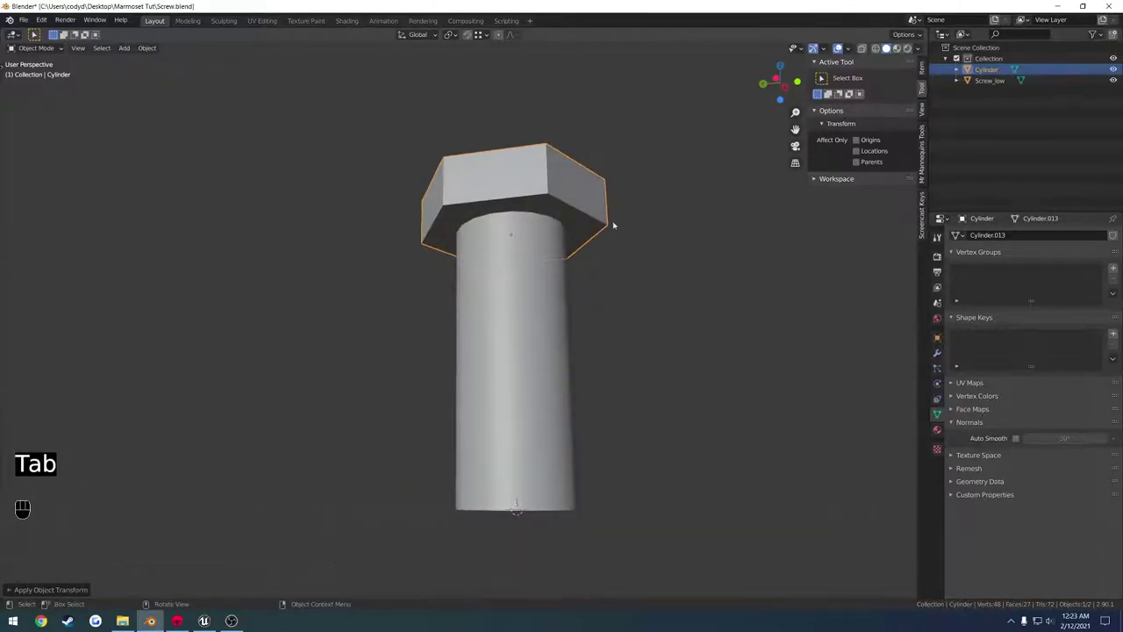
Join the hexagonal head and the shaft into one object, with Screw_low as the active object.
shift+click(529, 292)
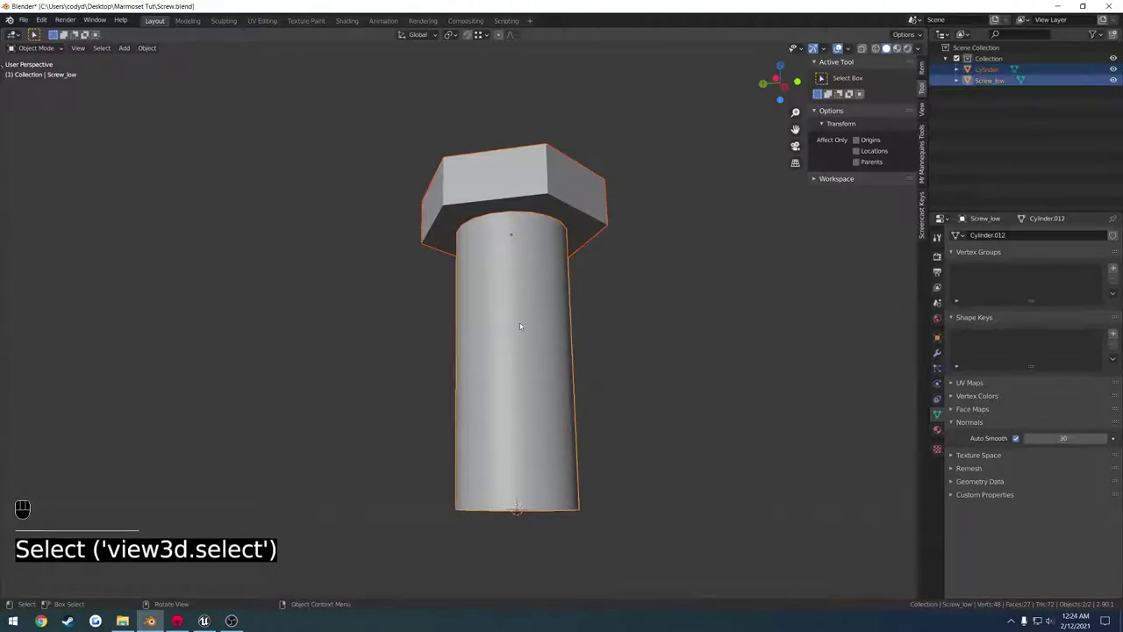
key(ctrl)
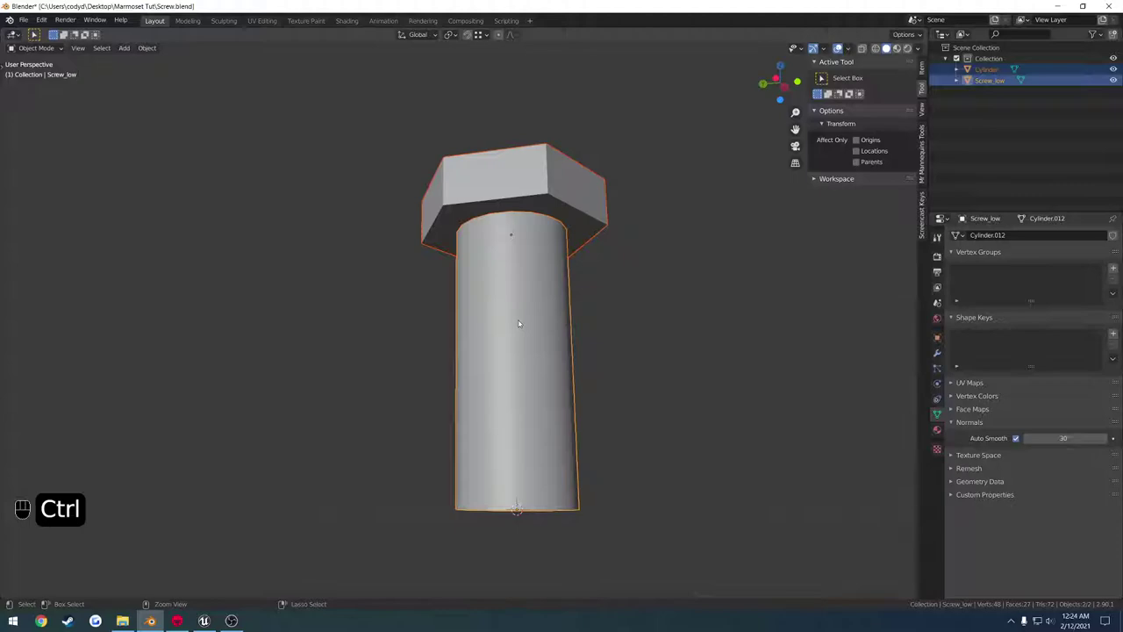
key(ctrl+j)
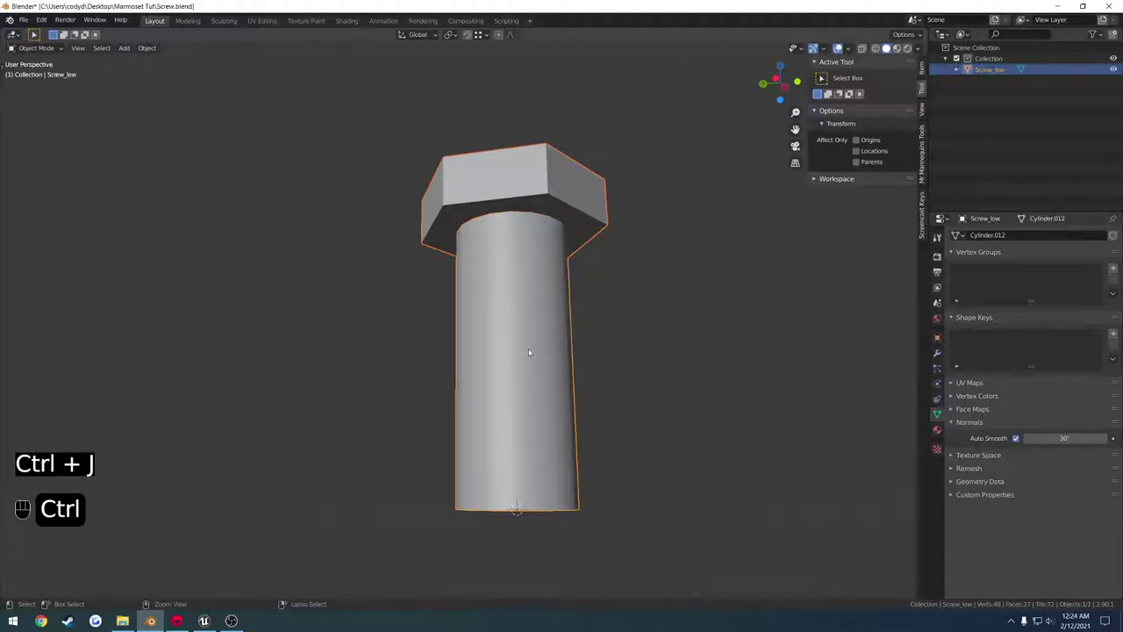
middle_drag(517, 292, 546, 308)
click(604, 349)
middle_drag(604, 350, 554, 306)
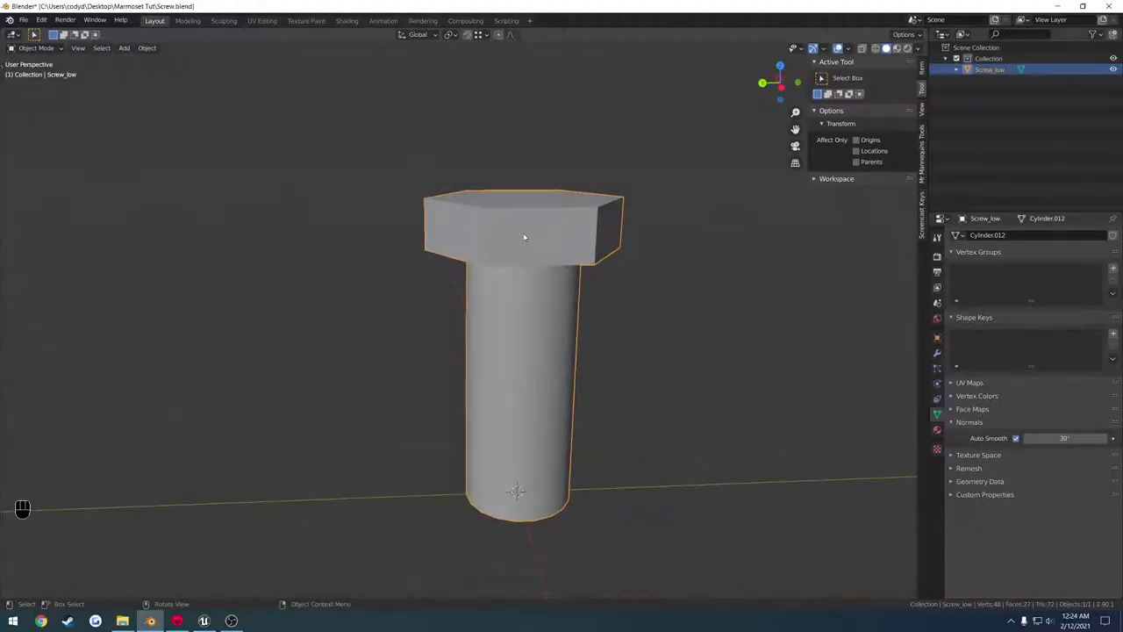
Enter Edit Mode on the joined screw and add a Bevel modifier with its Limit Method set to Weight.
middle_drag(523, 232, 526, 270)
scroll(535, 253, up, 3)
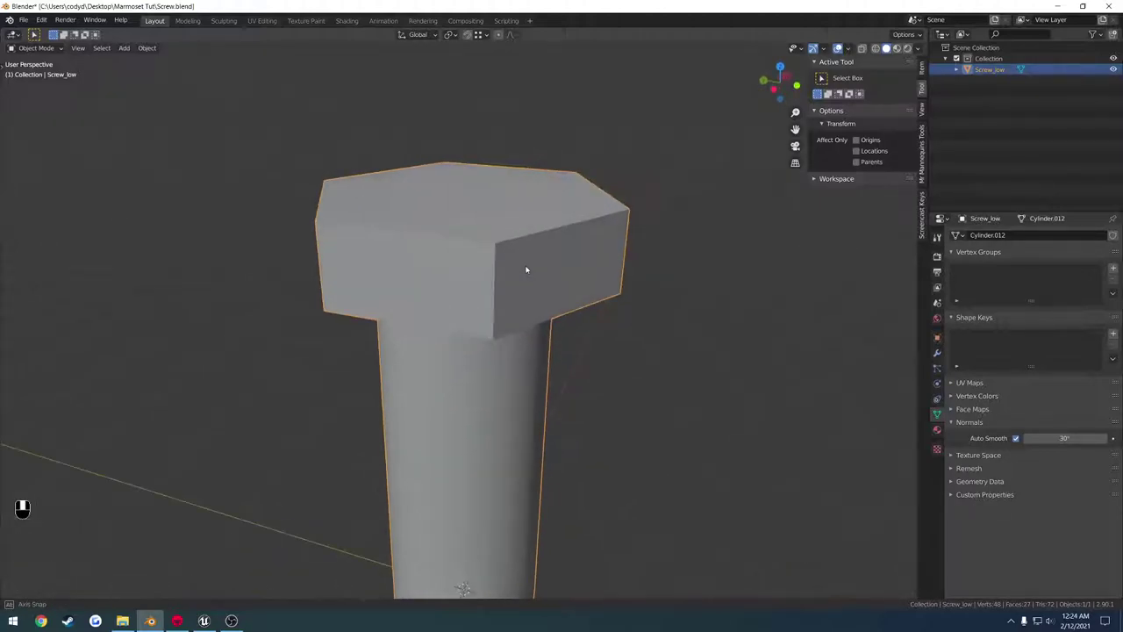
key(Tab)
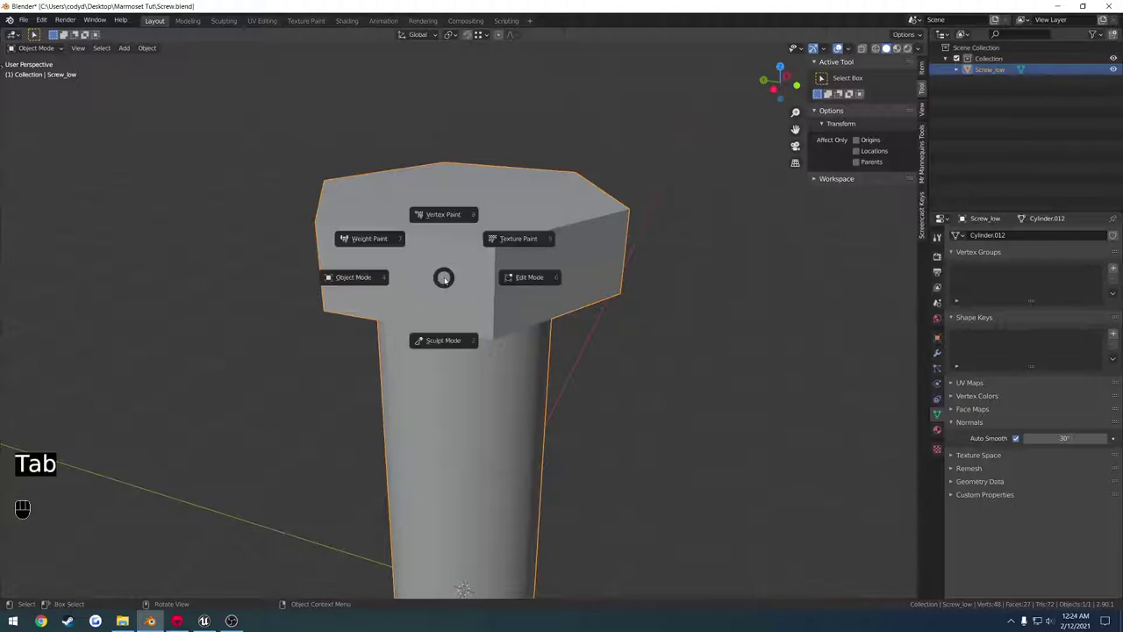
click(524, 277)
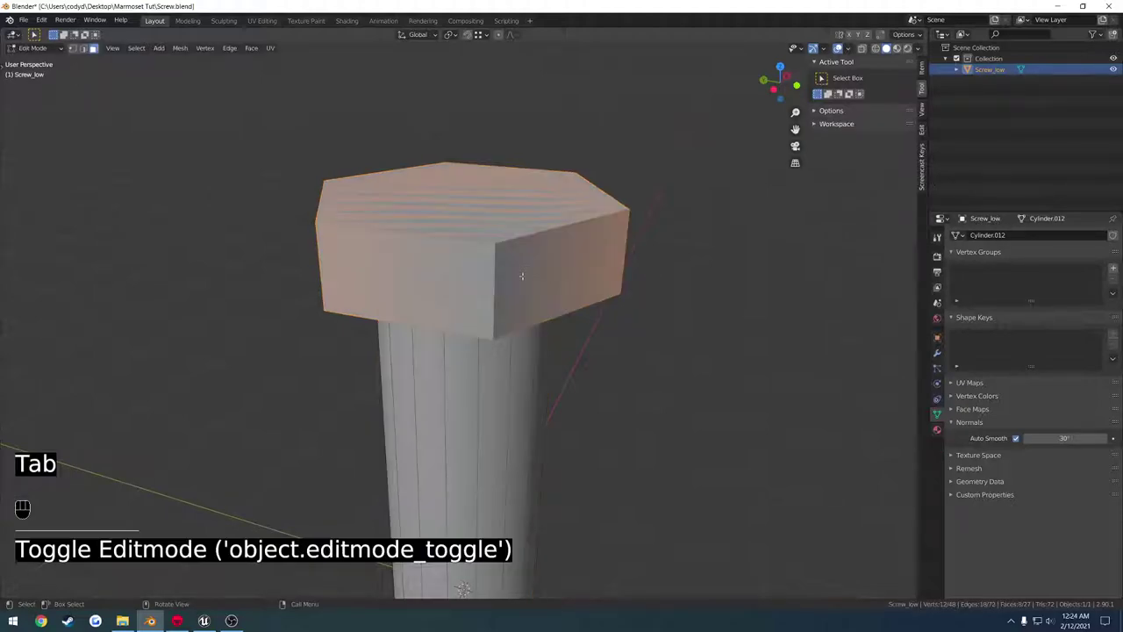
middle_drag(511, 277, 657, 306)
click(657, 306)
click(936, 352)
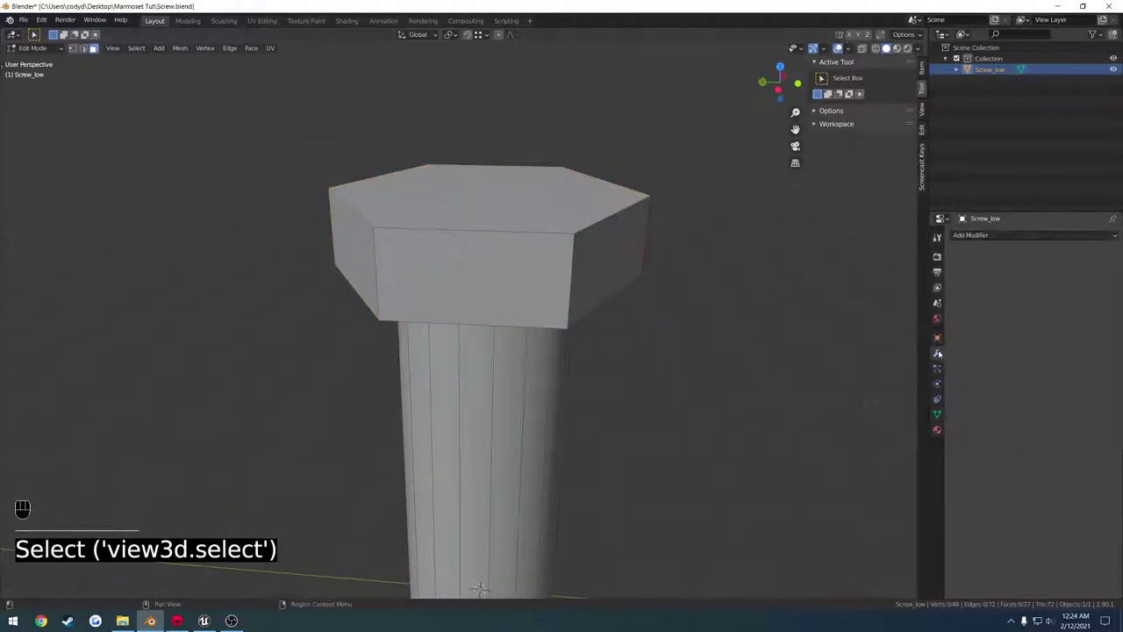
click(980, 237)
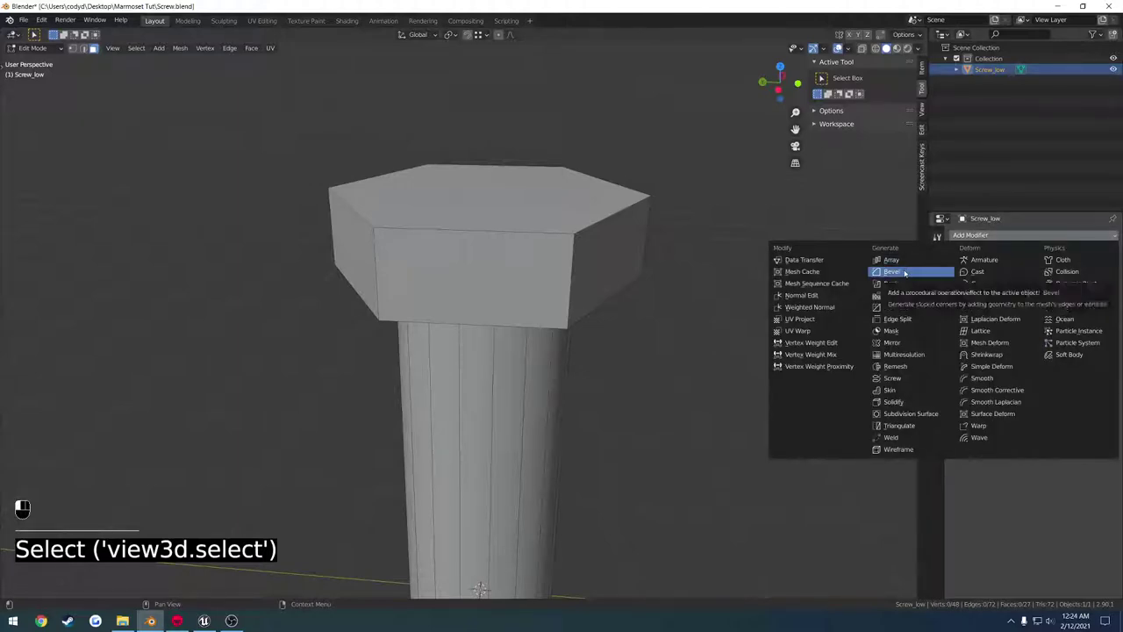
click(904, 268)
click(1039, 328)
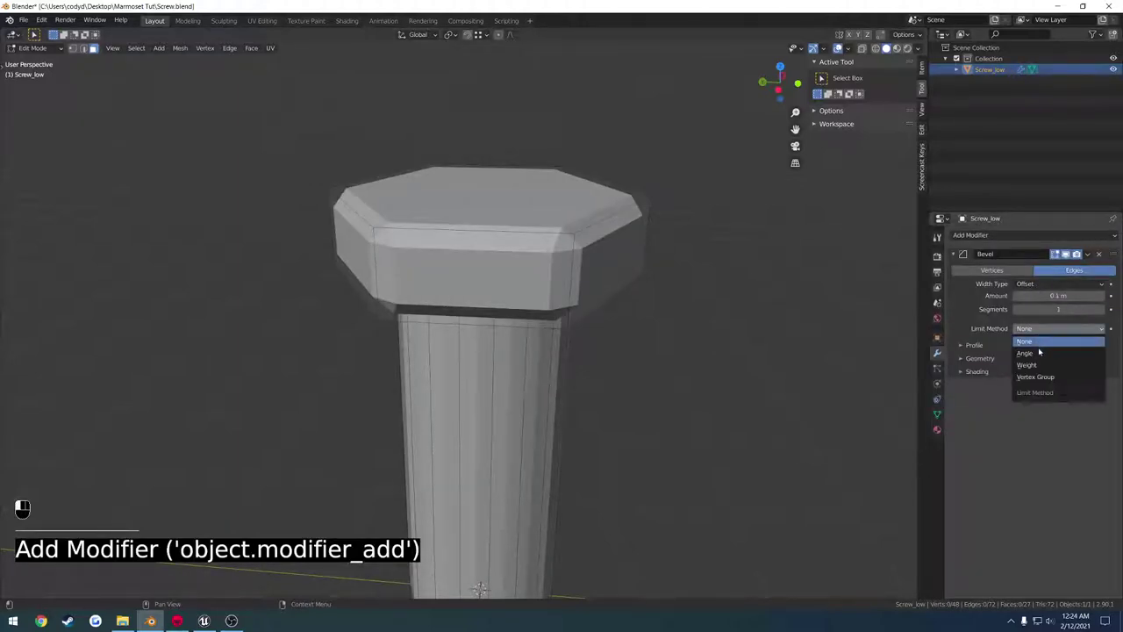
click(1039, 367)
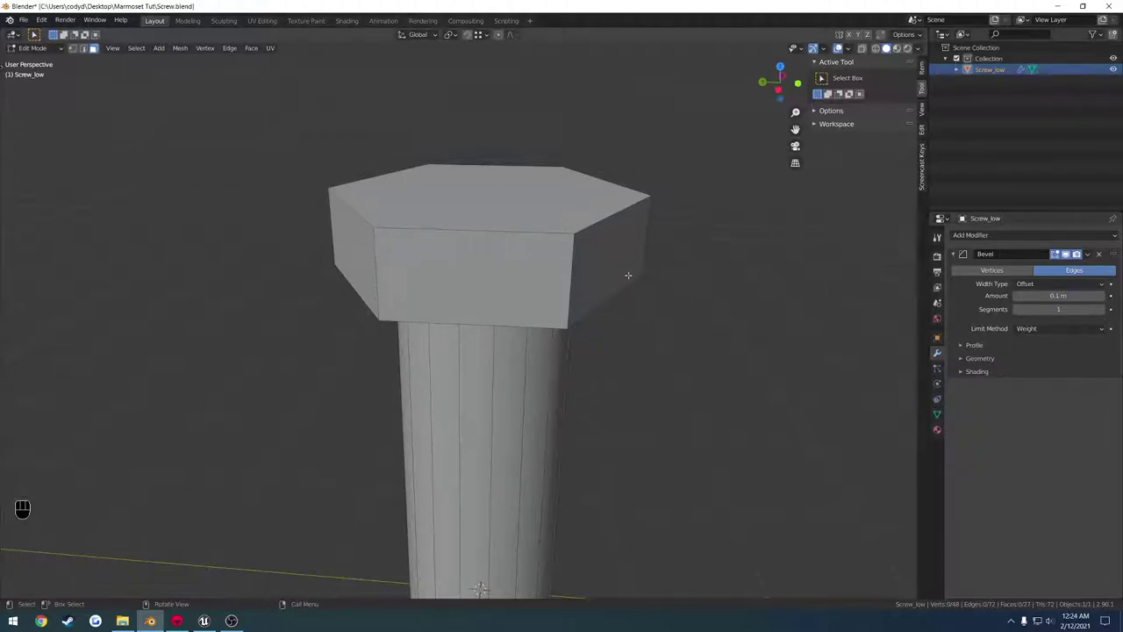
Select the edge loops around the head's top and underside and set their Mean Bevel Weight to 1.00.
key(2)
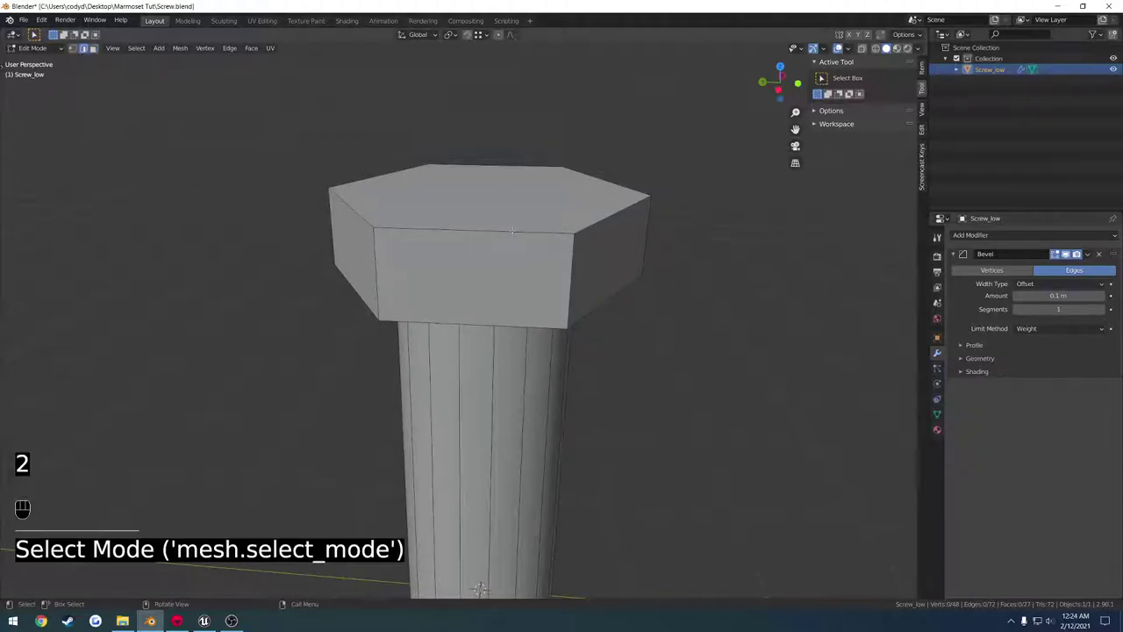
alt+click(512, 231)
middle_drag(531, 220, 518, 195)
alt+shift+click(561, 194)
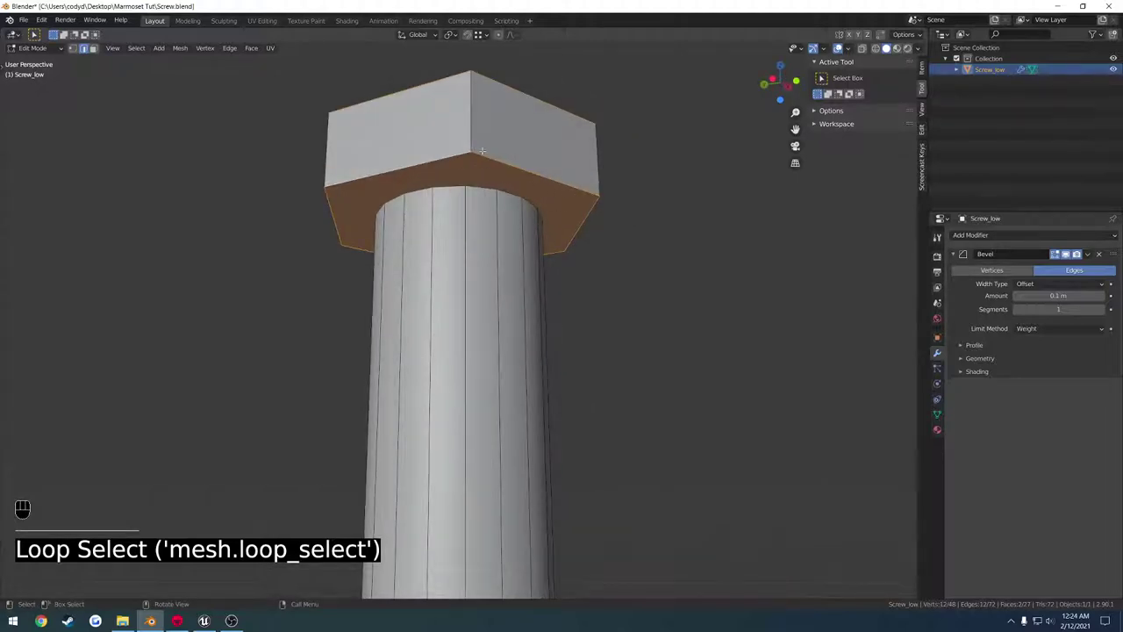
middle_drag(481, 151, 891, 132)
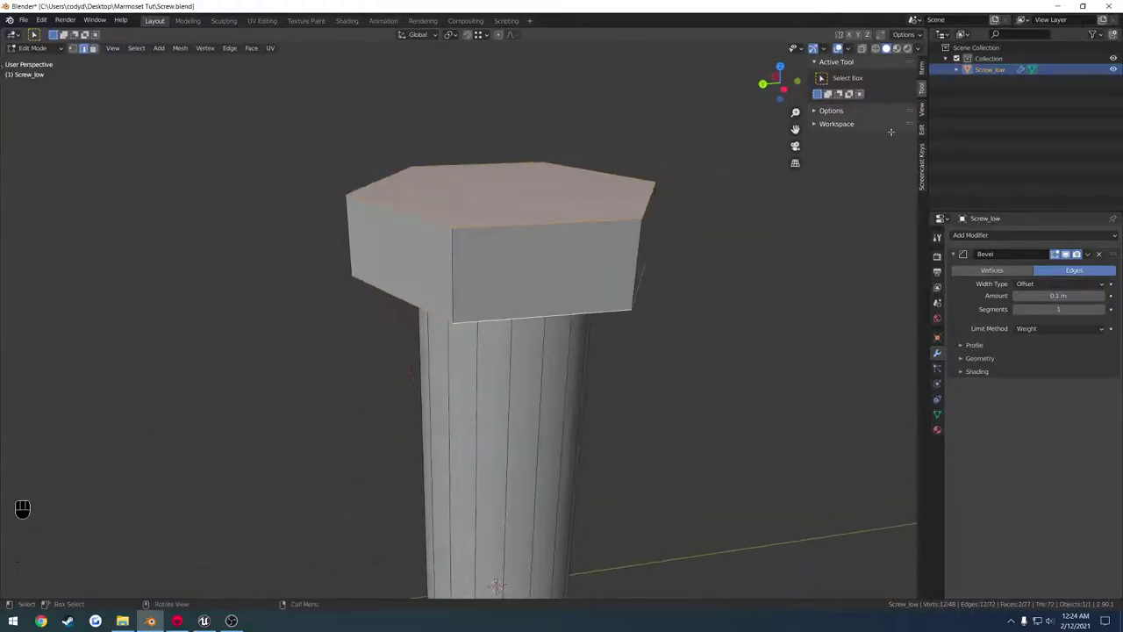
click(921, 70)
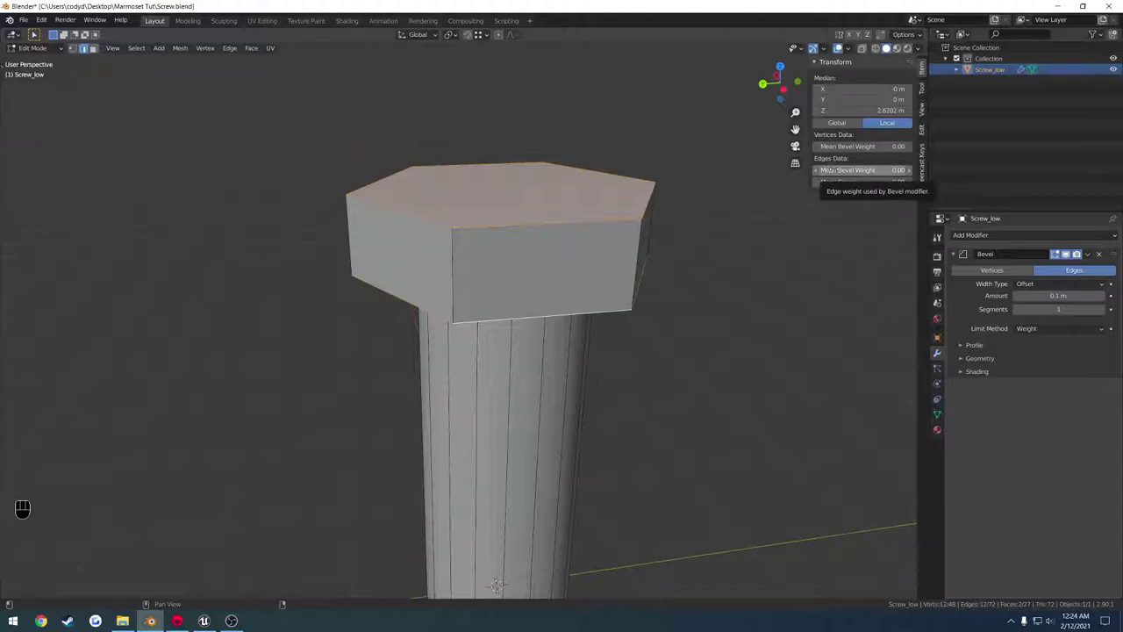
drag(834, 171, 904, 170)
Set the Bevel modifier's Amount to 0.02 m for a narrow bevel on the head.
middle_drag(710, 246, 649, 273)
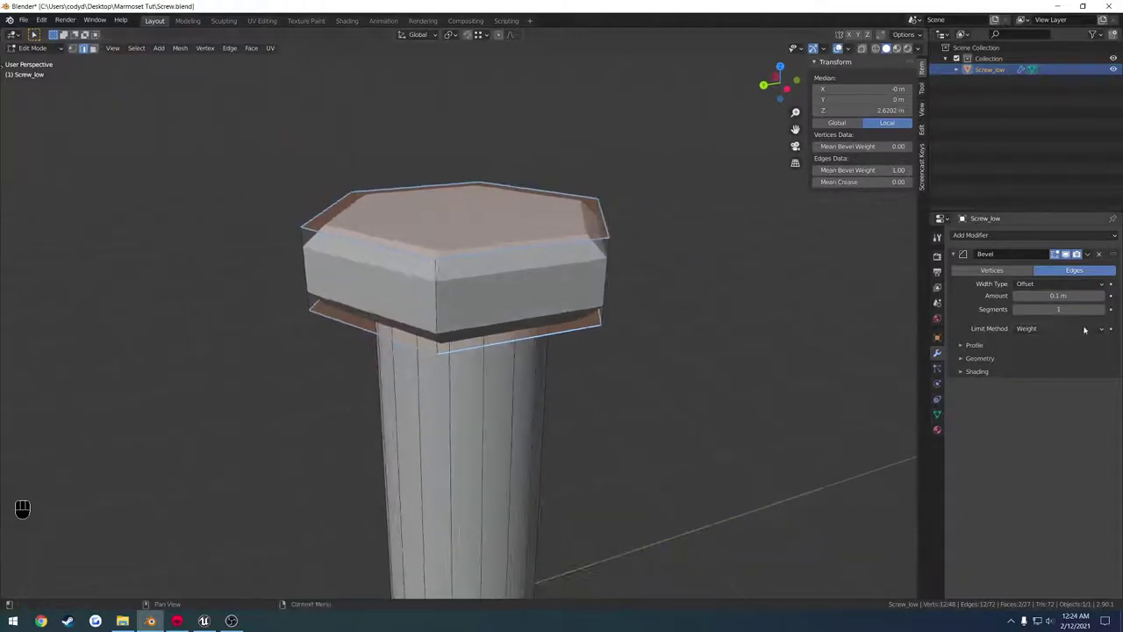
mouse_move(1018, 298)
mouse_down()
mouse_move(996, 298)
mouse_move(1013, 298)
mouse_up()
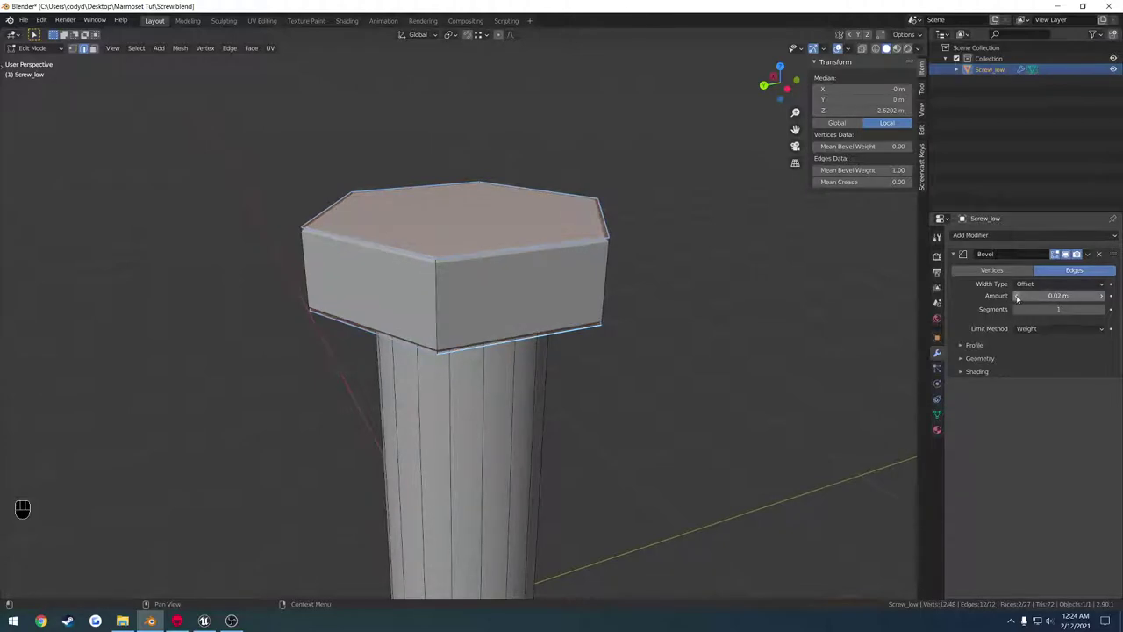
middle_drag(702, 281, 663, 276)
scroll(662, 276, up, 3)
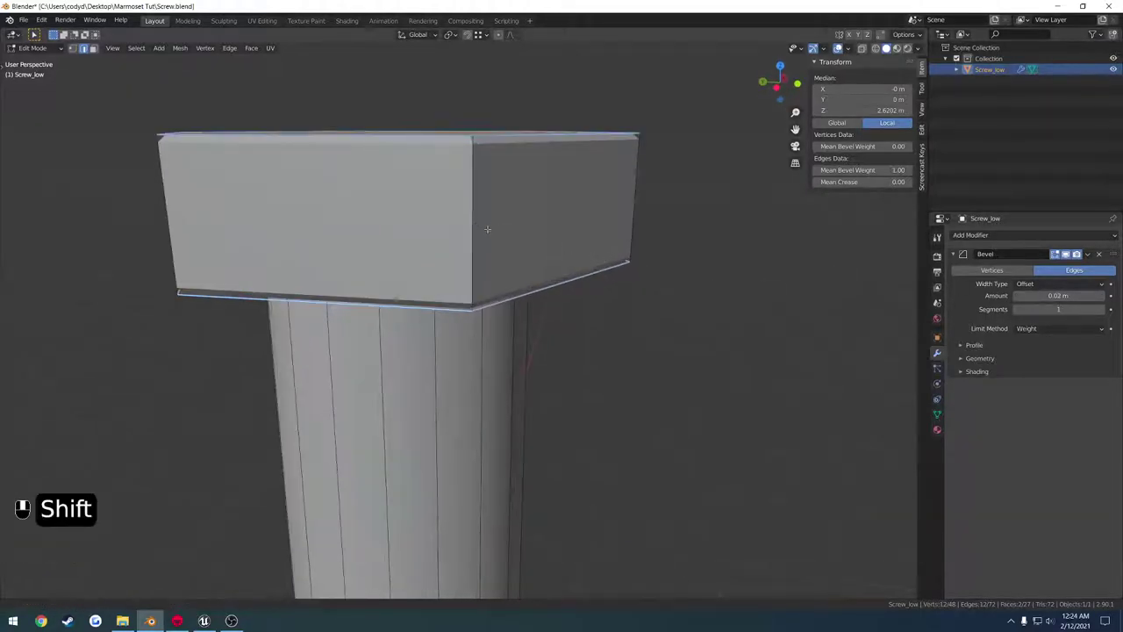
Examine the head's beveled rims from several angles, comparing the shape with the Bevel modifier's viewport display off and on.
shift+middle_drag(486, 231, 728, 364)
middle_drag(479, 314, 451, 265)
scroll(451, 265, down, 3)
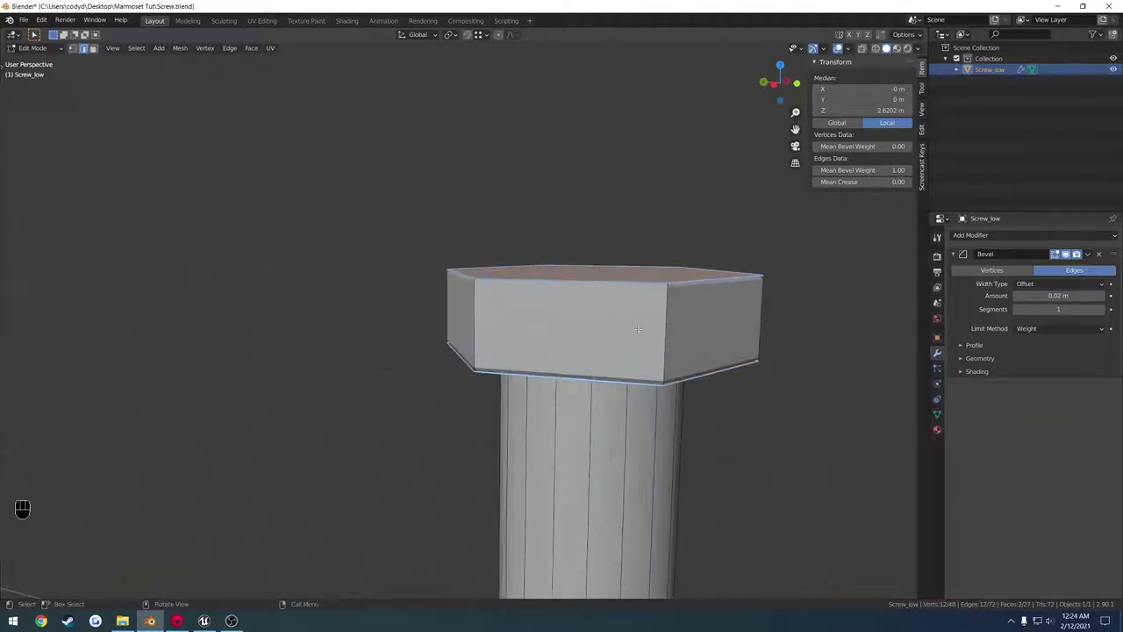
scroll(649, 338, down, 2)
shift+middle_drag(673, 359, 611, 298)
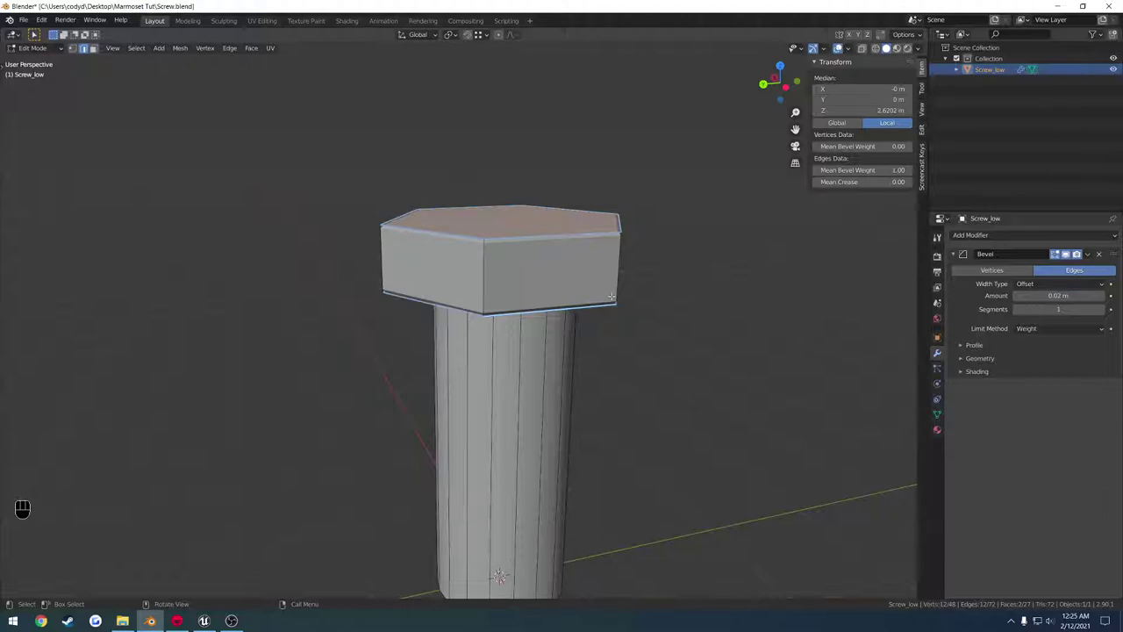
scroll(612, 297, up, 6)
scroll(612, 296, down, 4)
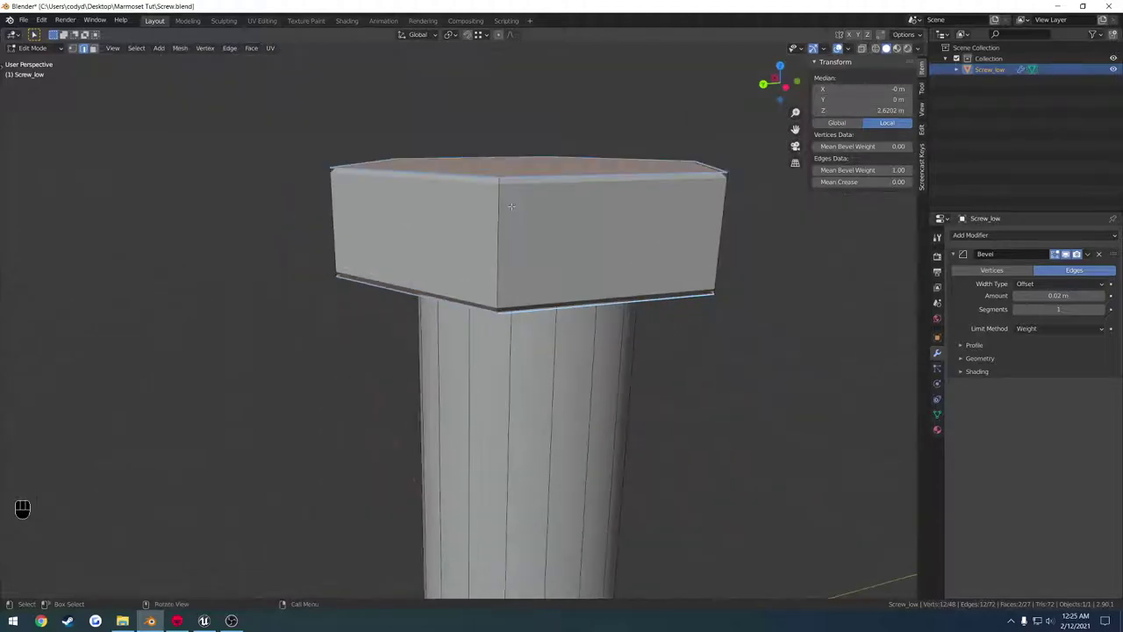
middle_drag(478, 229, 504, 249)
scroll(504, 249, up, 3)
middle_drag(389, 180, 297, 182)
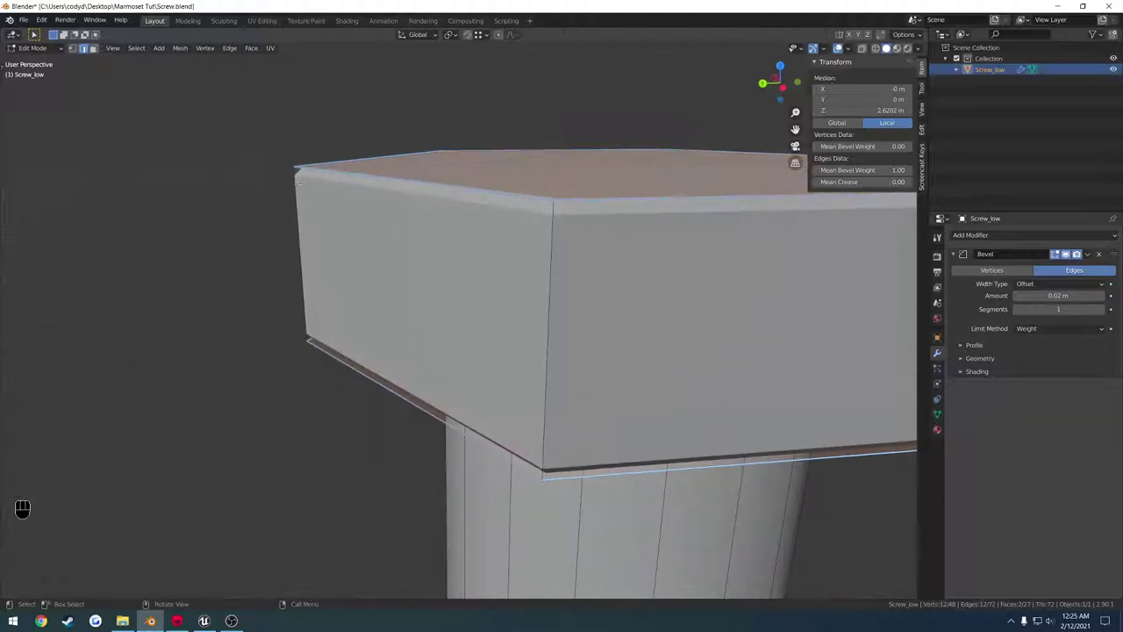
click(1066, 254)
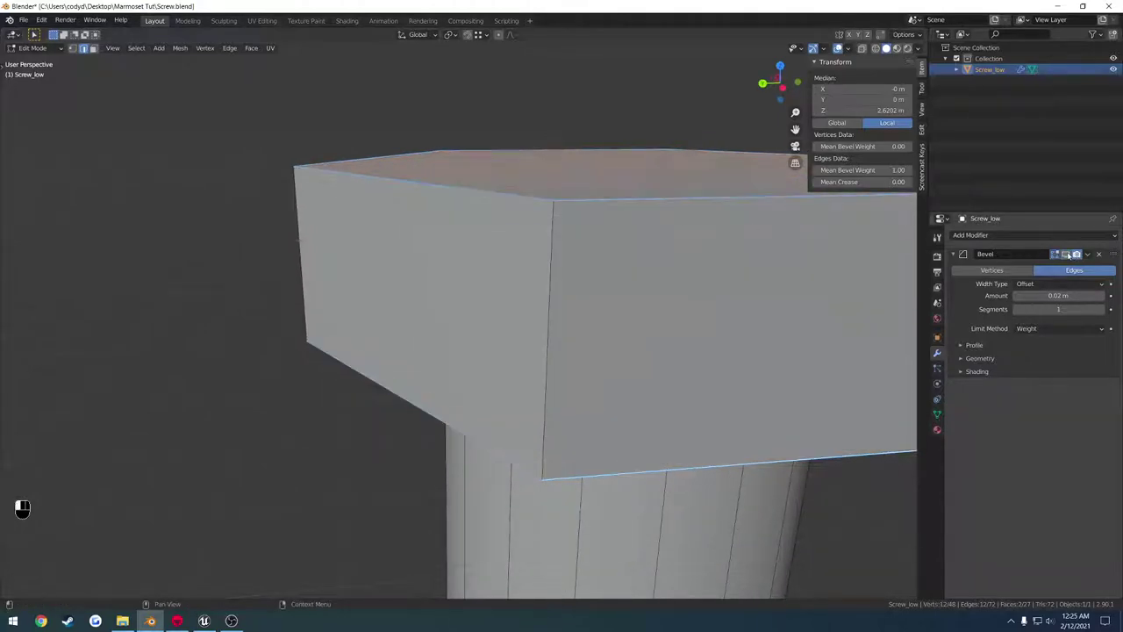
click(1066, 253)
scroll(525, 263, down, 4)
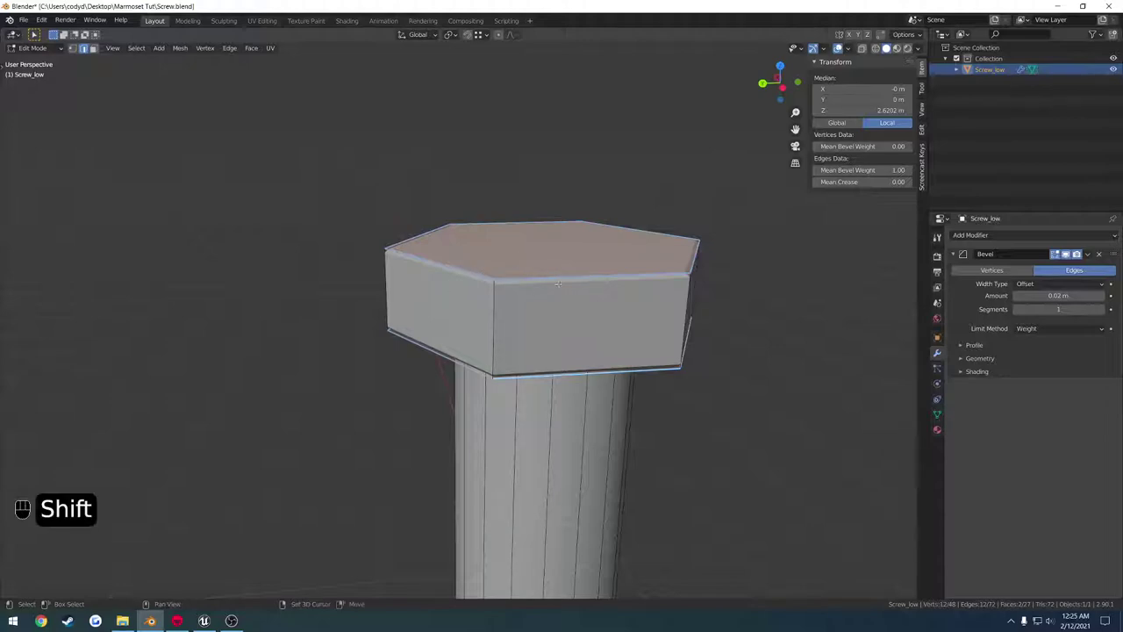
middle_drag(477, 265, 726, 298)
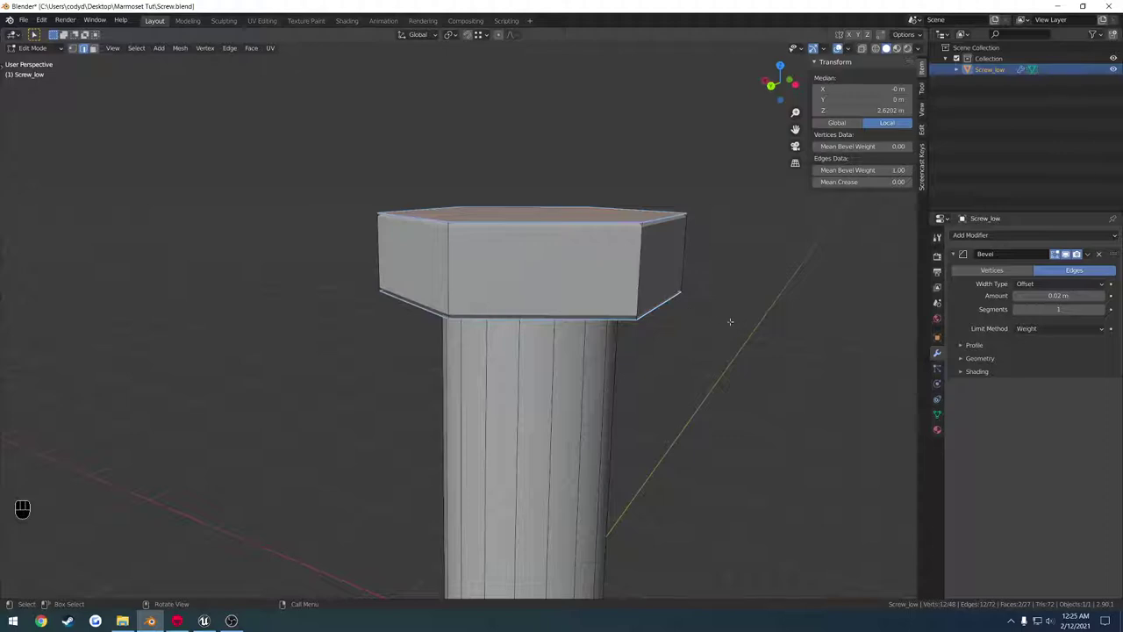
Return to Object Mode, duplicate the screw in place with the original hidden, and rename the copy Screw_high.
key(Tab)
scroll(605, 339, down, 3)
shift+middle_drag(641, 370, 591, 319)
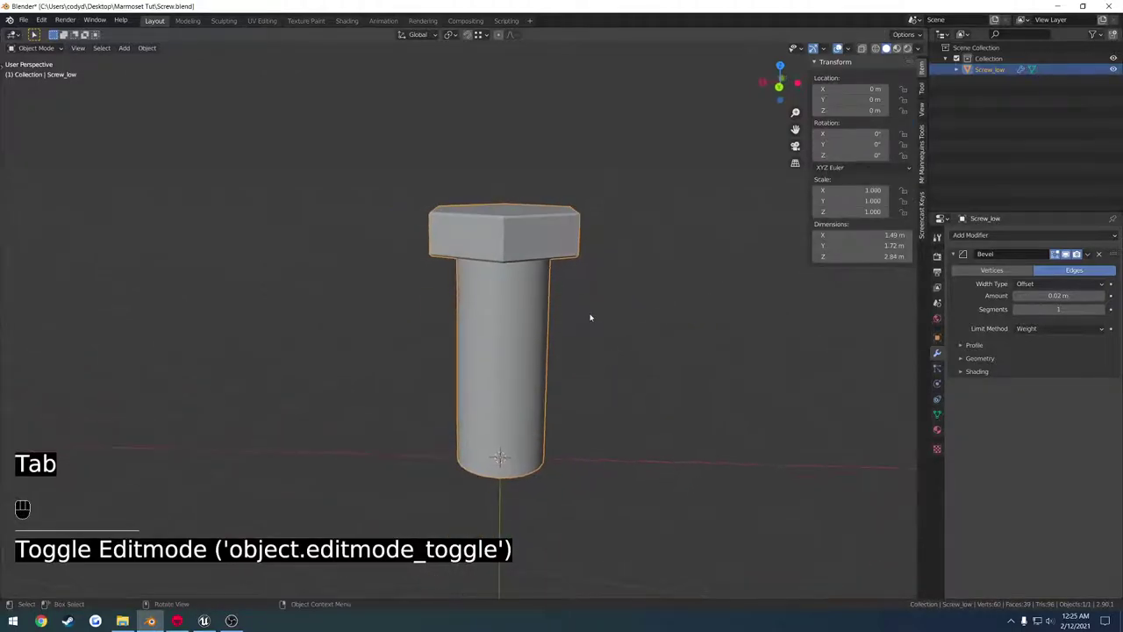
key(shift+d)
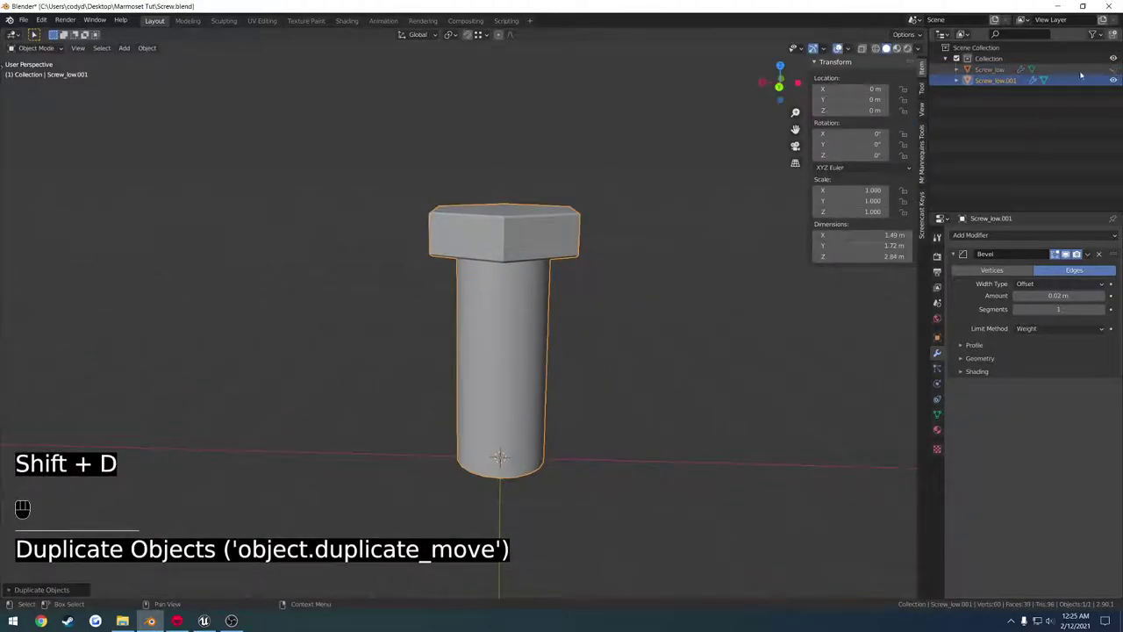
double_click(1000, 80)
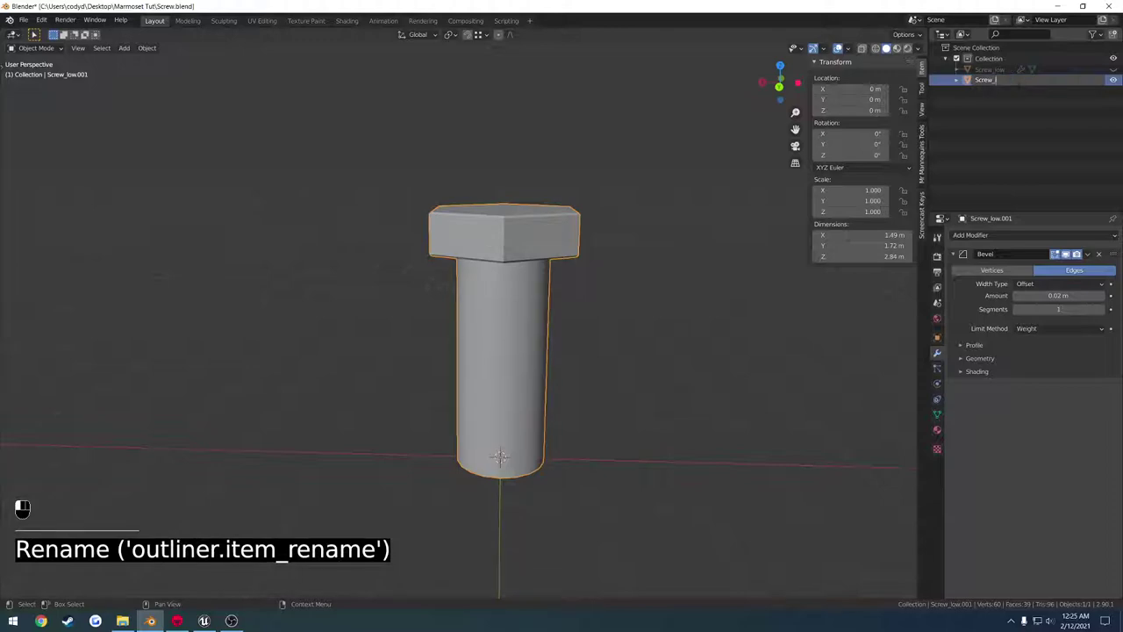
key(BackSpace)
key(Return)
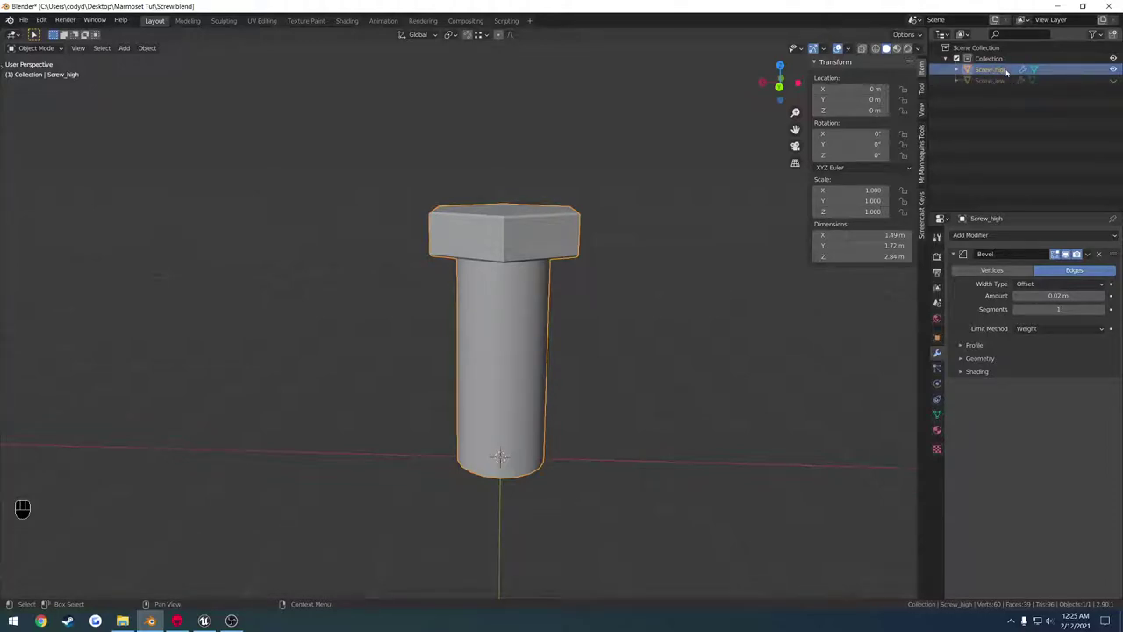
middle_drag(581, 296, 456, 472)
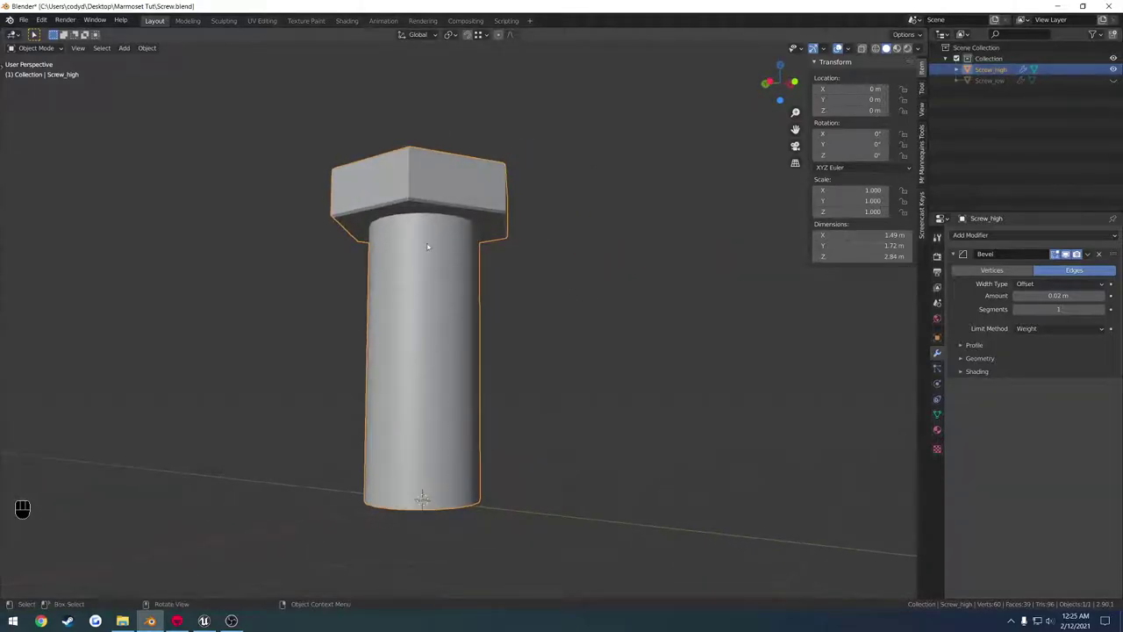
middle_drag(408, 370, 557, 401)
middle_drag(515, 350, 579, 441)
click(579, 442)
key(shift+a)
mouse_move(562, 375)
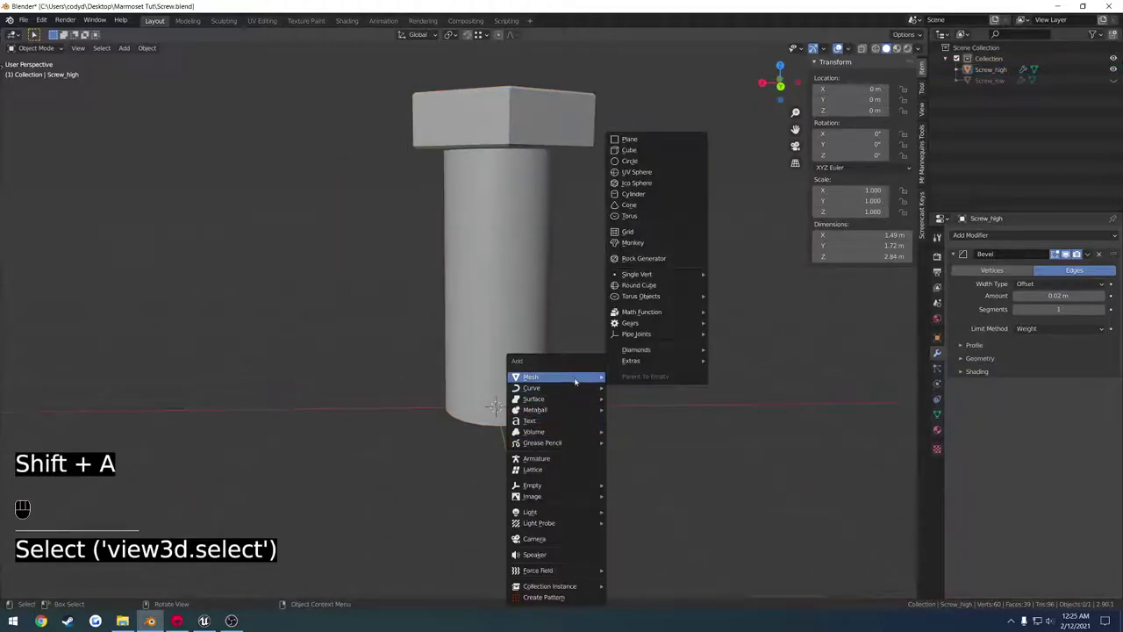
click(644, 151)
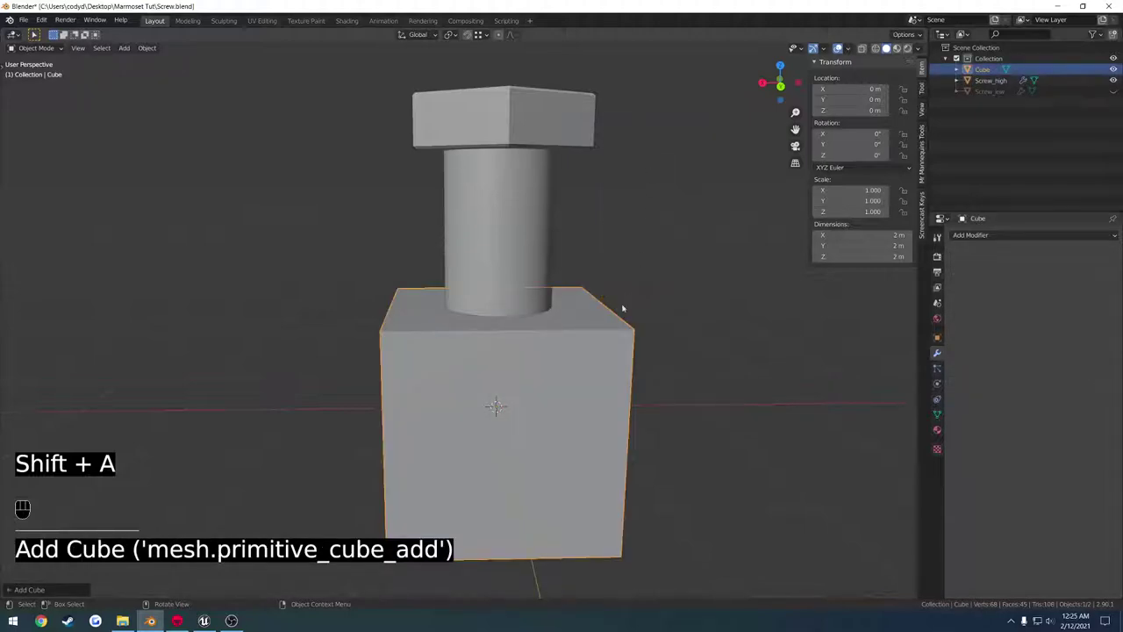
key(ctrl+z)
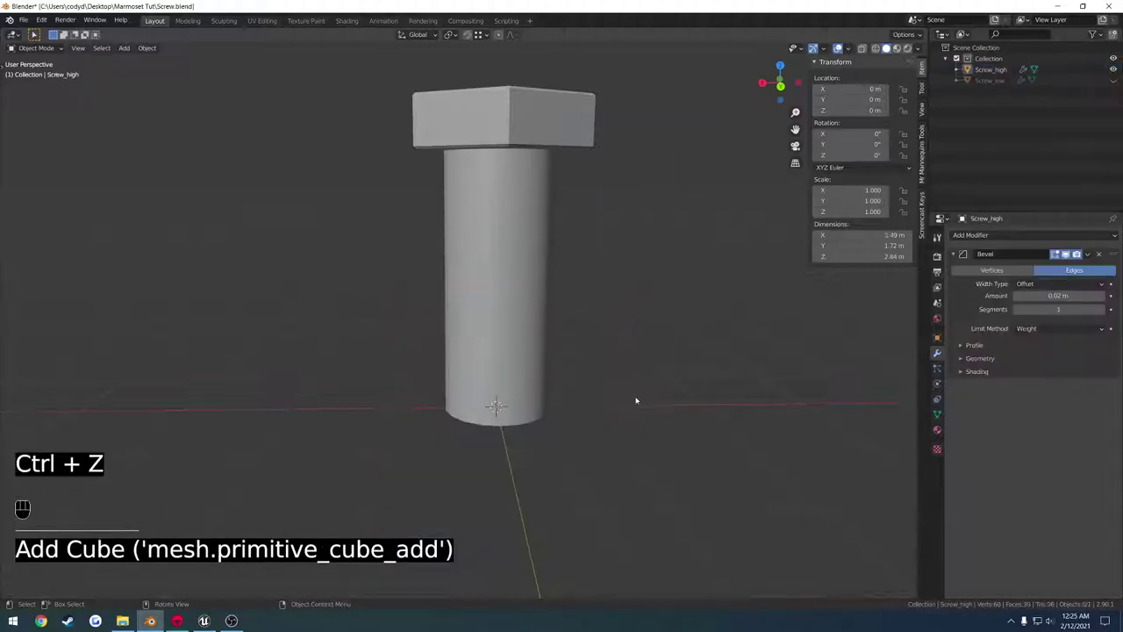
Add a plane mesh at the base of Screw_high and rotate it 90° about X so it stands upright.
key(shift+a)
mouse_move(614, 377)
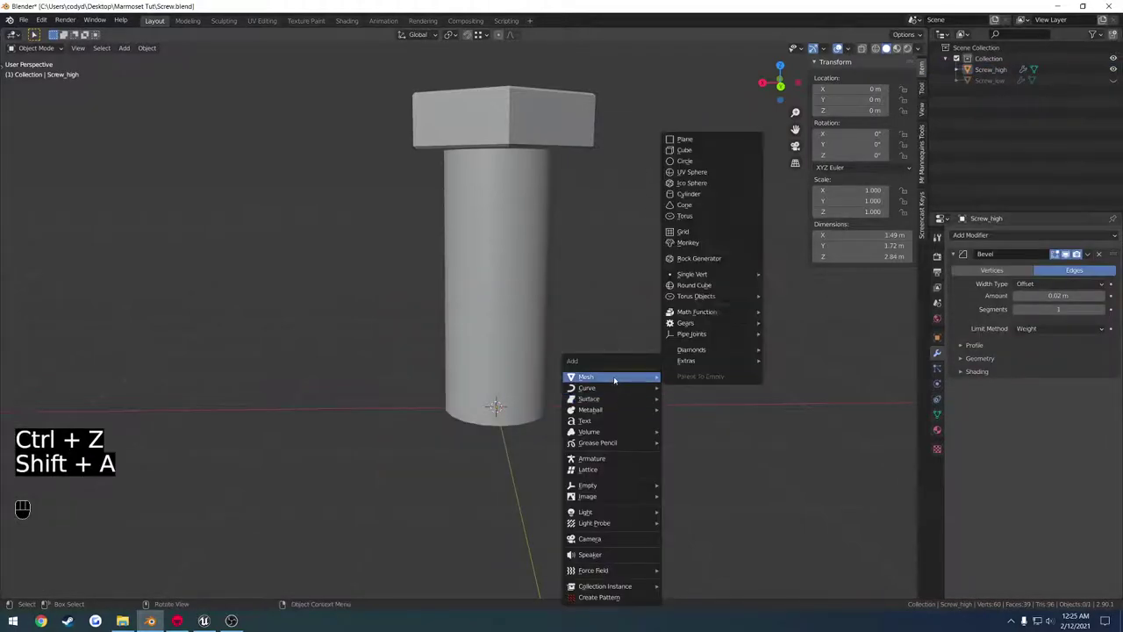
click(702, 140)
key(KP_3)
key(r)
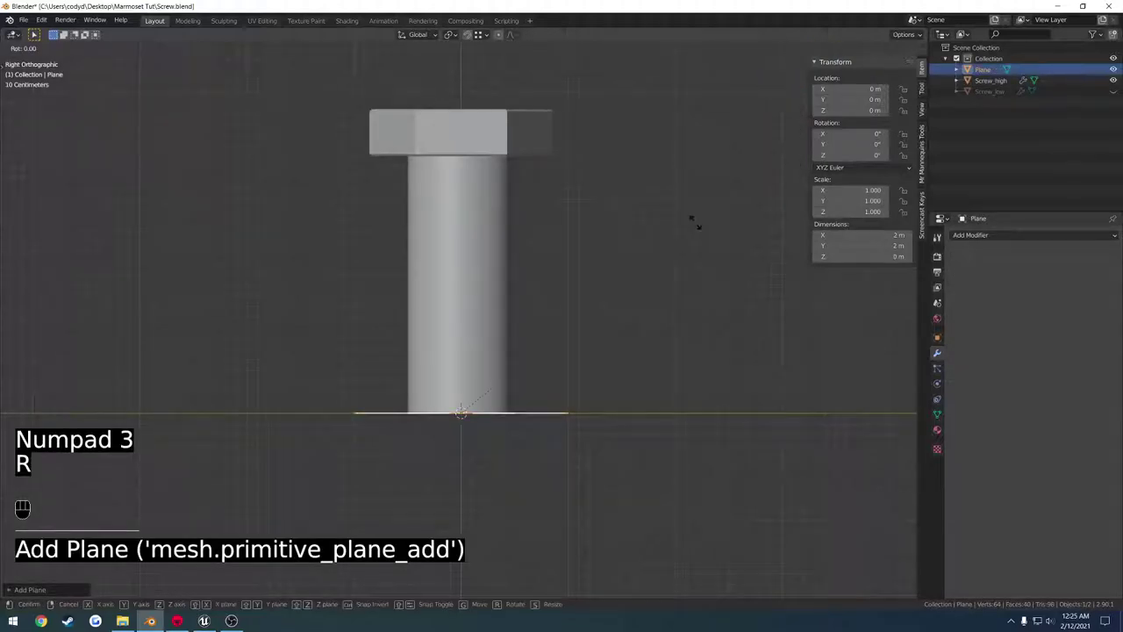
click(432, 233)
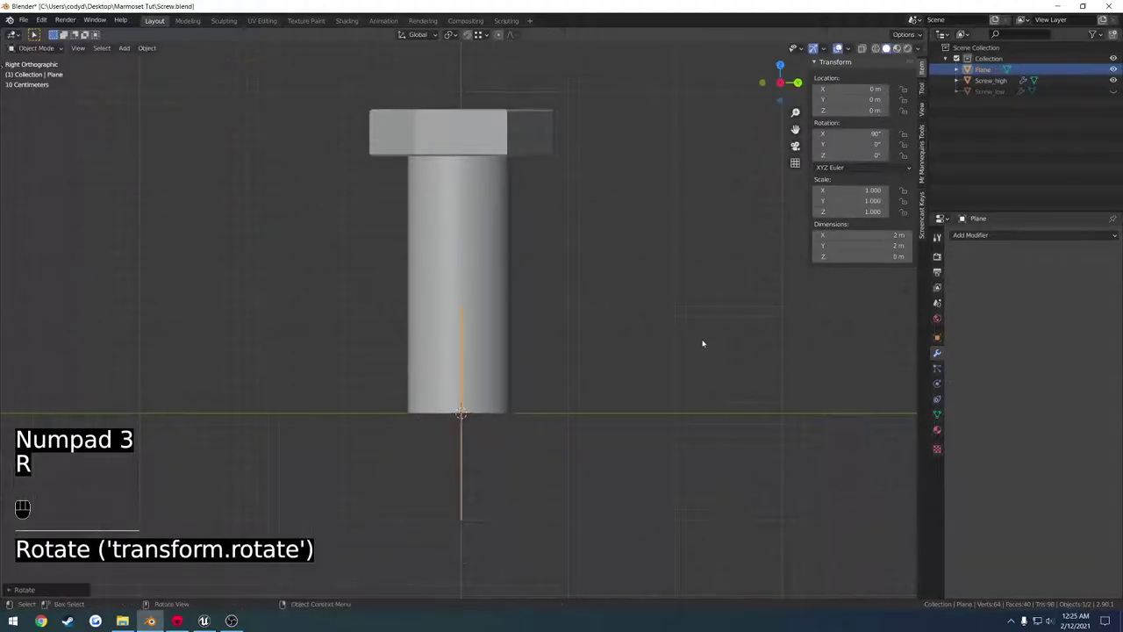
Try to reposition the upright plane by moving it vertically, and undo the moves.
key(KP_1)
key(g)
right_click(637, 355)
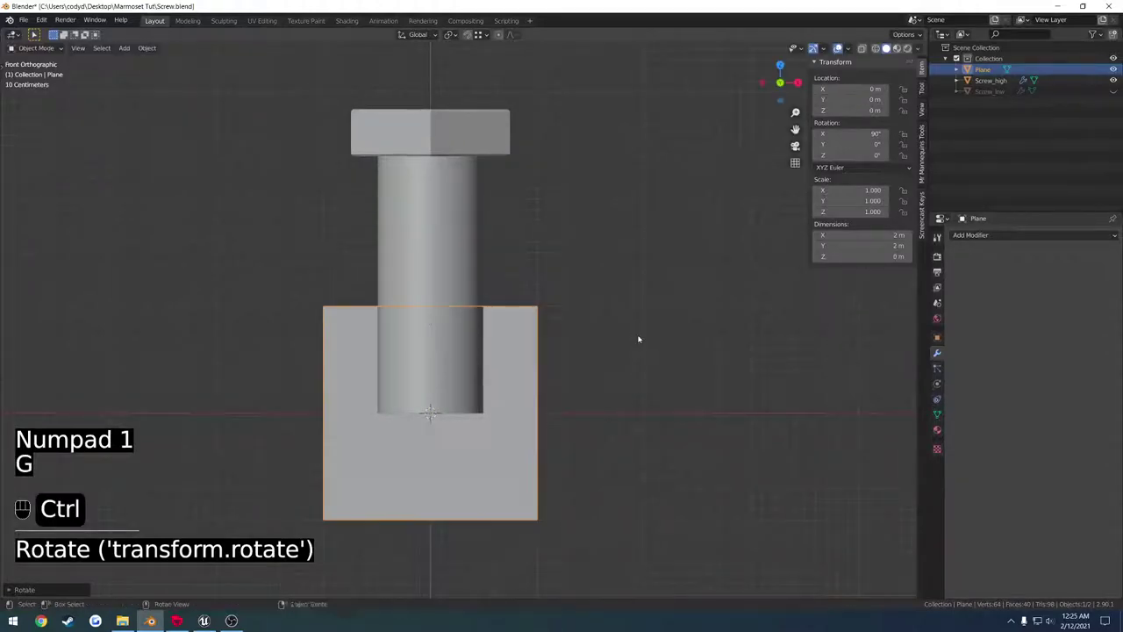
click(478, 34)
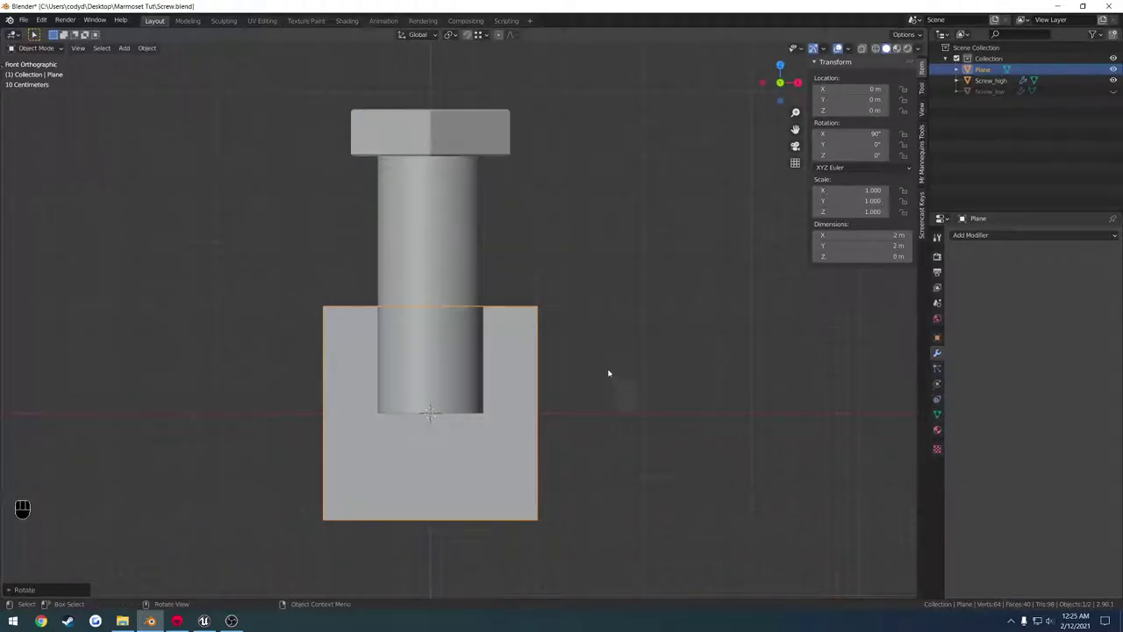
key(g)
key(z)
click(605, 242)
scroll(507, 454, up, 2)
middle_drag(508, 454, 597, 309)
key(g)
middle_click(511, 337)
ctrl+click(514, 336)
scroll(503, 337, down, 3)
key(ctrl+z)
key(ctrl+z)
Scale the plane down to a square of about 0.154 m and apply its scale.
key(s)
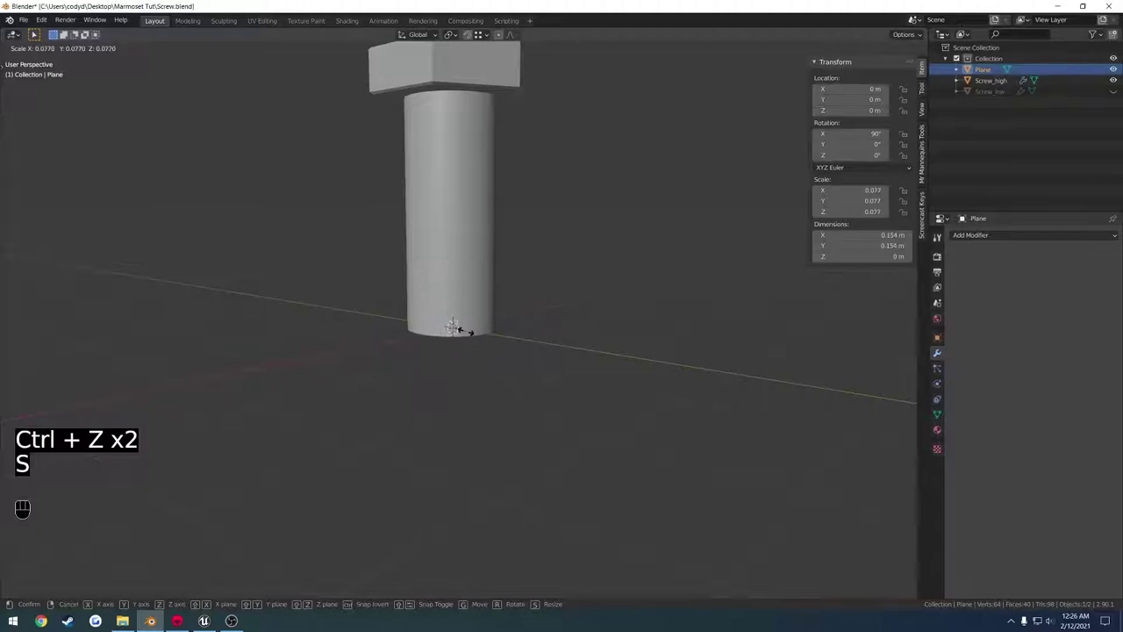
click(459, 329)
key(KP_1)
scroll(466, 334, up, 6)
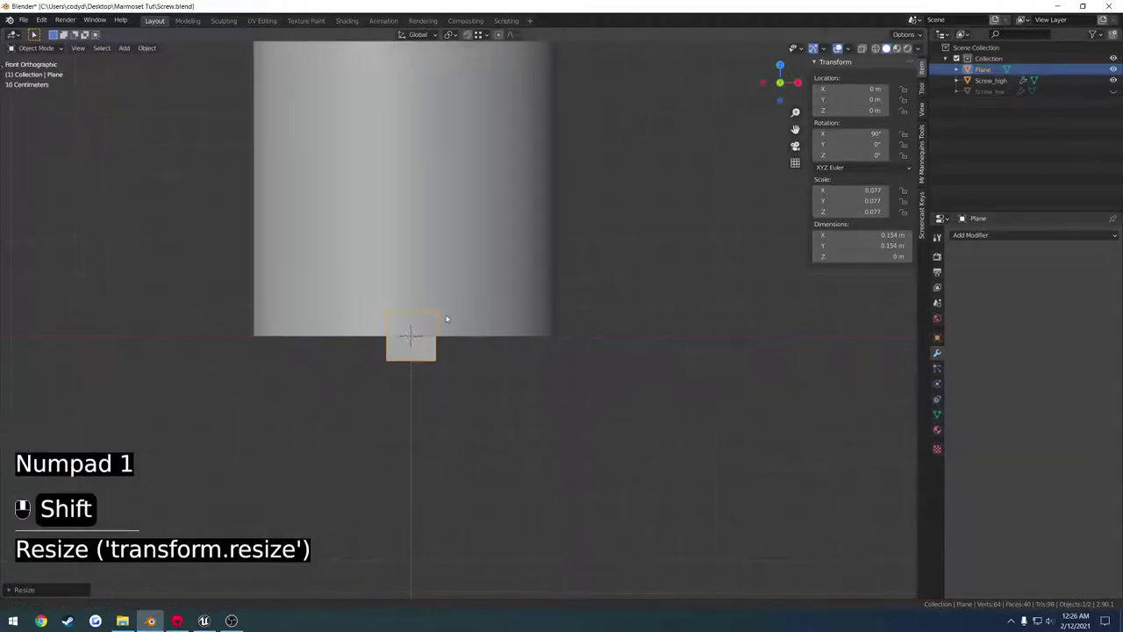
shift+middle_drag(446, 318, 503, 324)
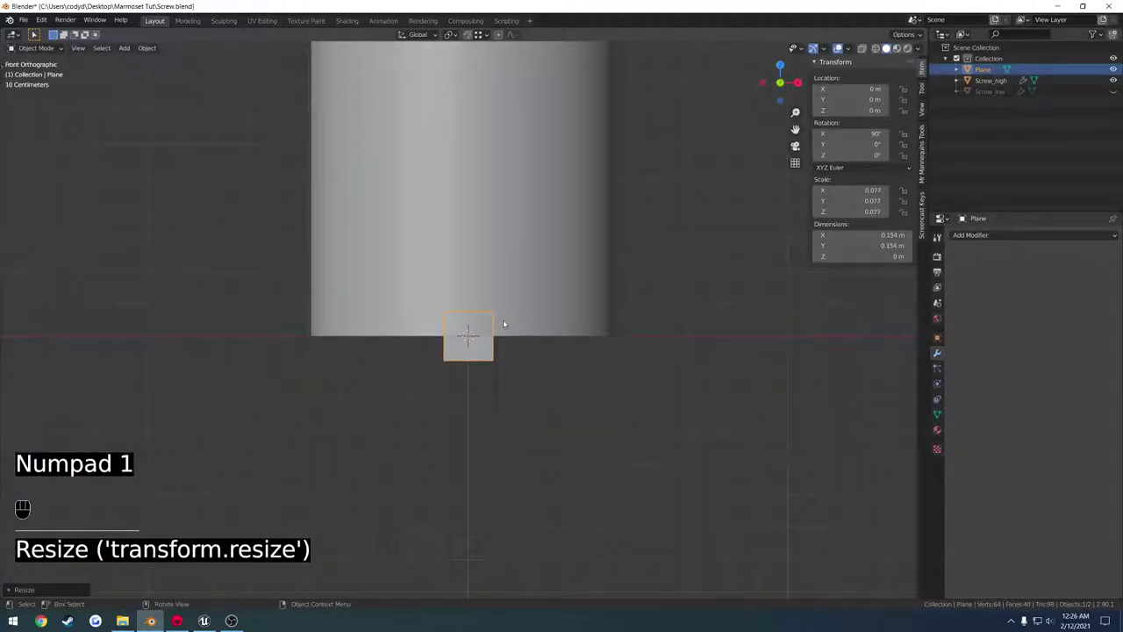
key(ctrl+a)
click(559, 322)
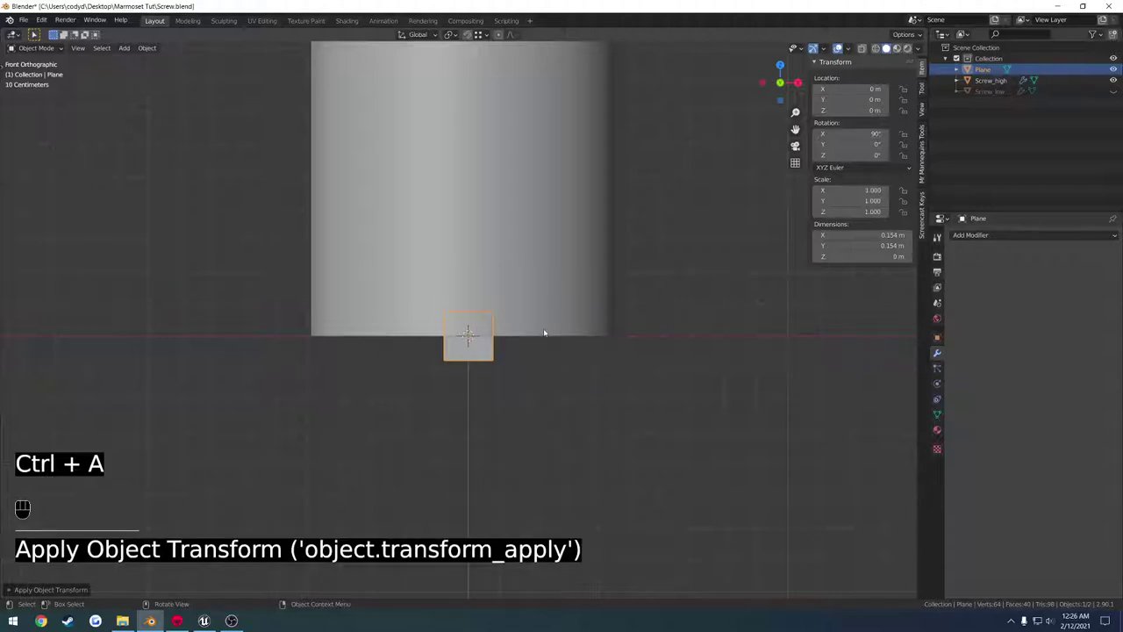
Raise the plane about 0.077 m so its lower edge rests at the shank's base, and set its origin to the 3D cursor.
key(g)
key(ctrl)
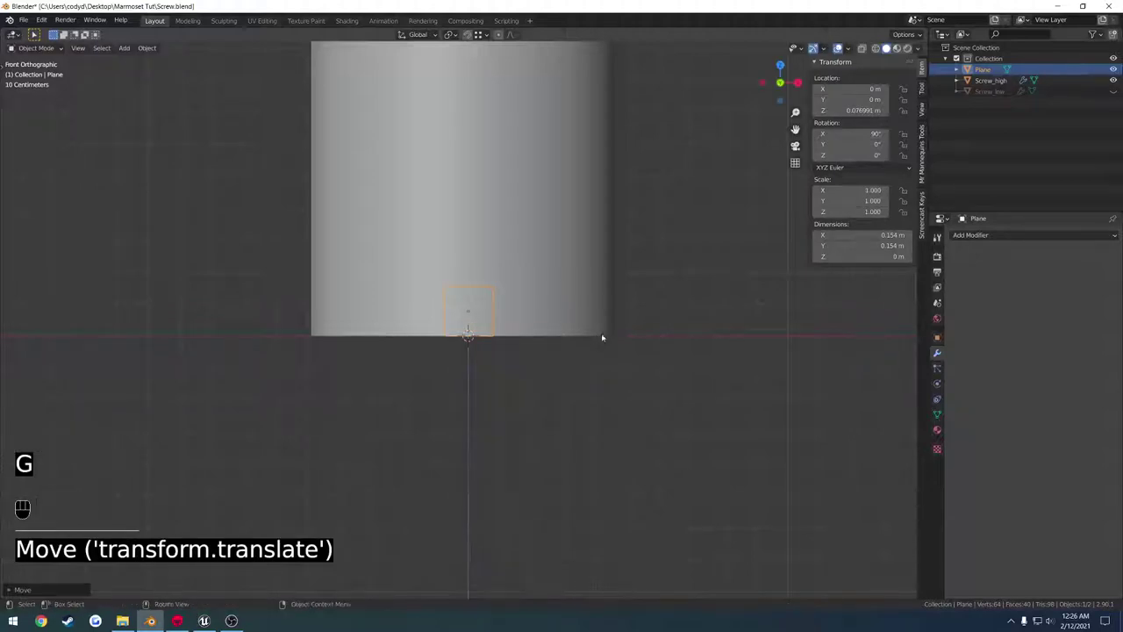
click(532, 335)
middle_drag(532, 335, 573, 321)
key(q)
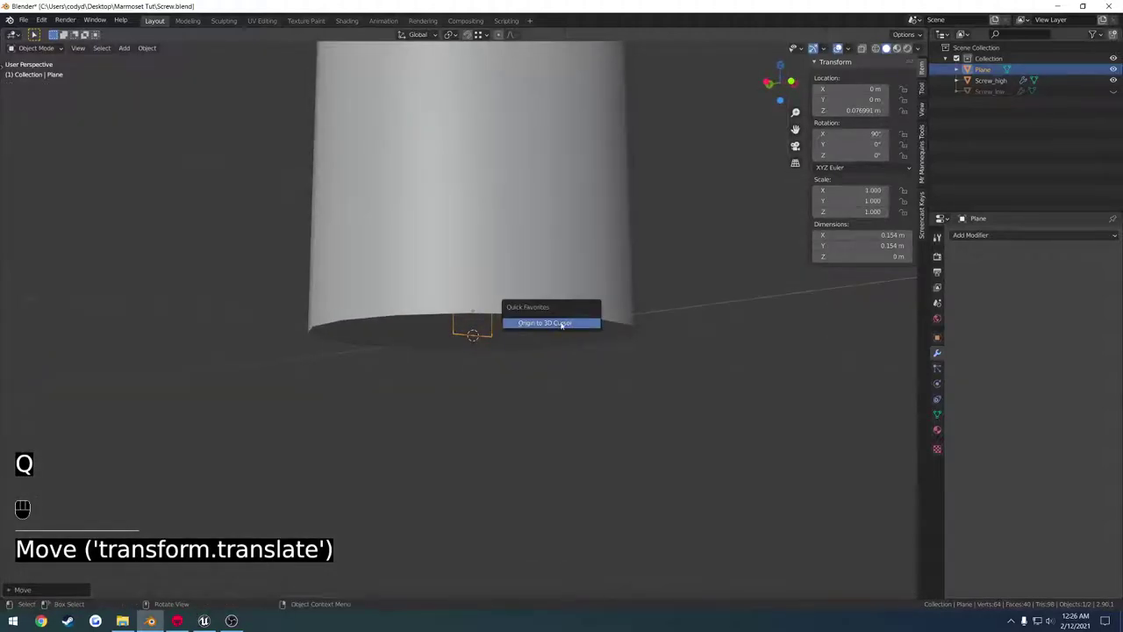
click(536, 323)
middle_drag(524, 325, 478, 341)
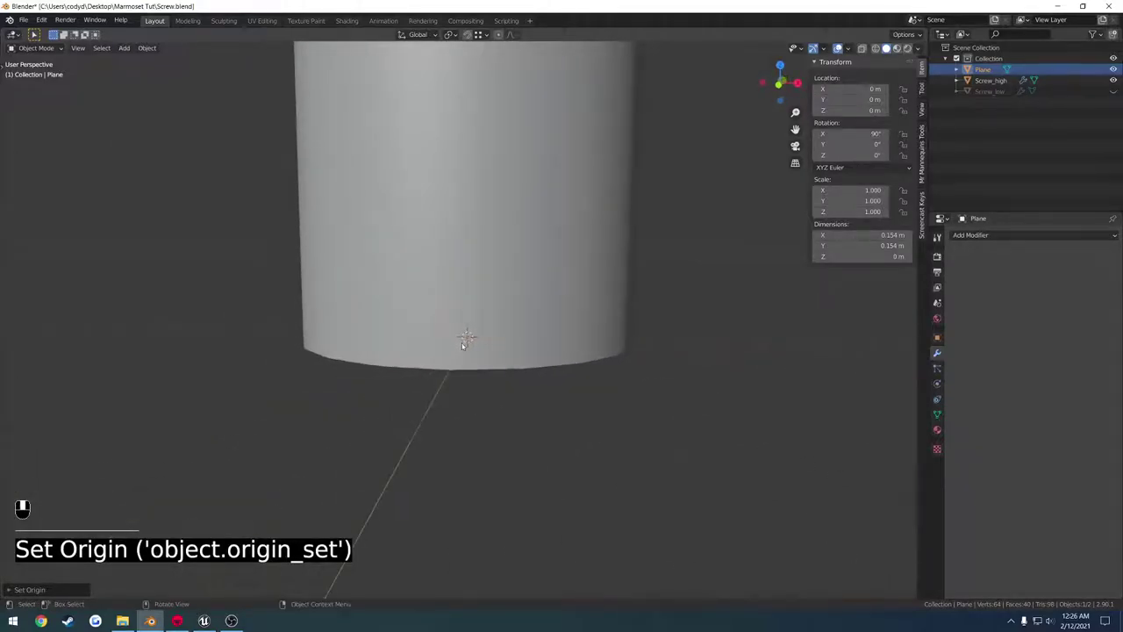
In Edit Mode, move the square along X to just outside the shank, at about 0.567 m.
key(Tab)
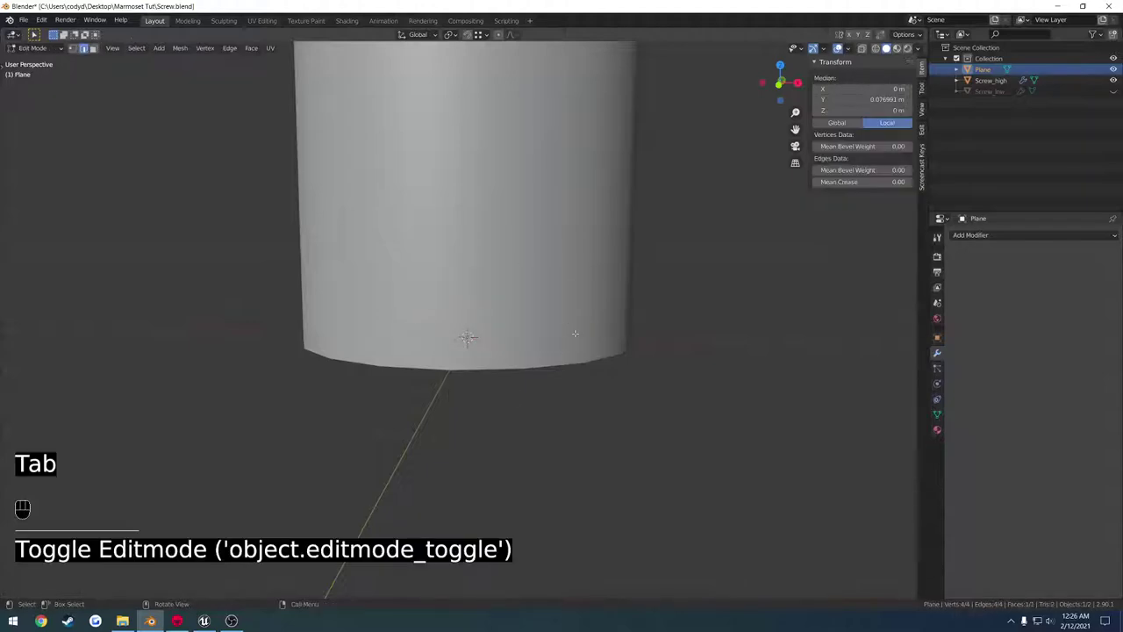
key(z)
mouse_move(471, 319)
middle_down()
mouse_move(507, 307)
mouse_move(466, 306)
middle_up()
key(g)
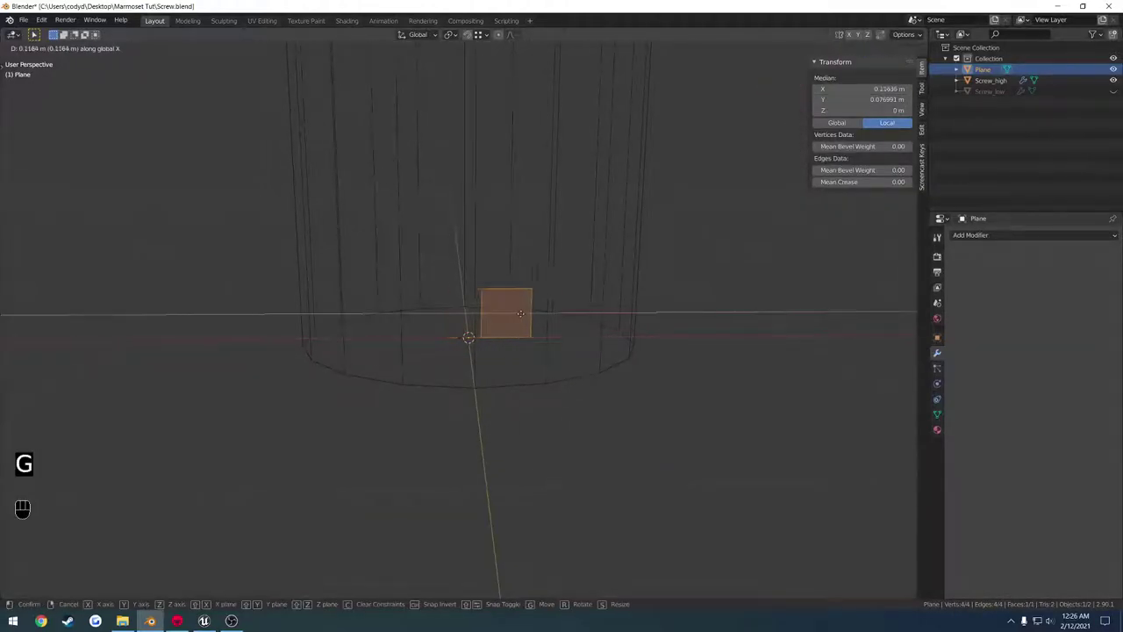
click(688, 313)
mouse_move(688, 313)
middle_down()
mouse_move(621, 327)
mouse_move(566, 322)
middle_up()
key(z)
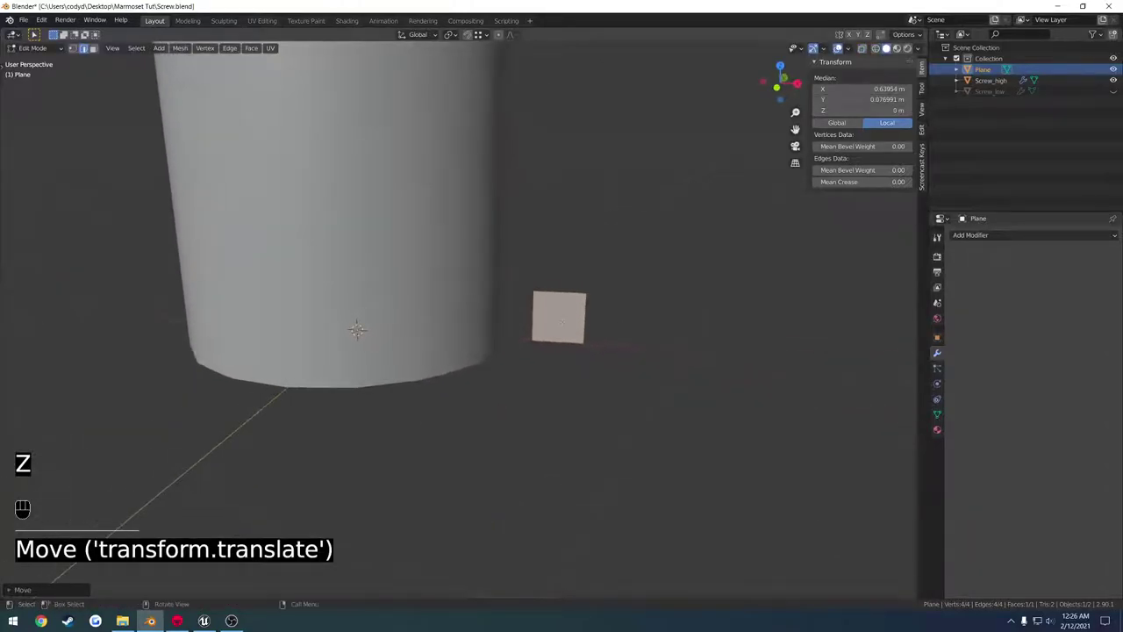
key(g)
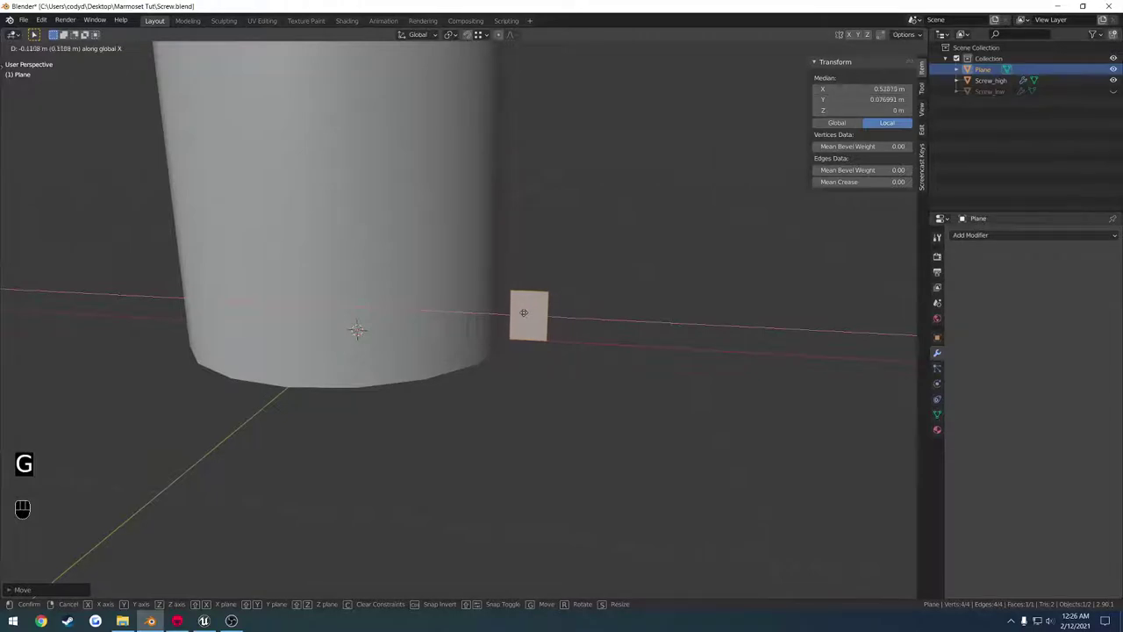
click(537, 318)
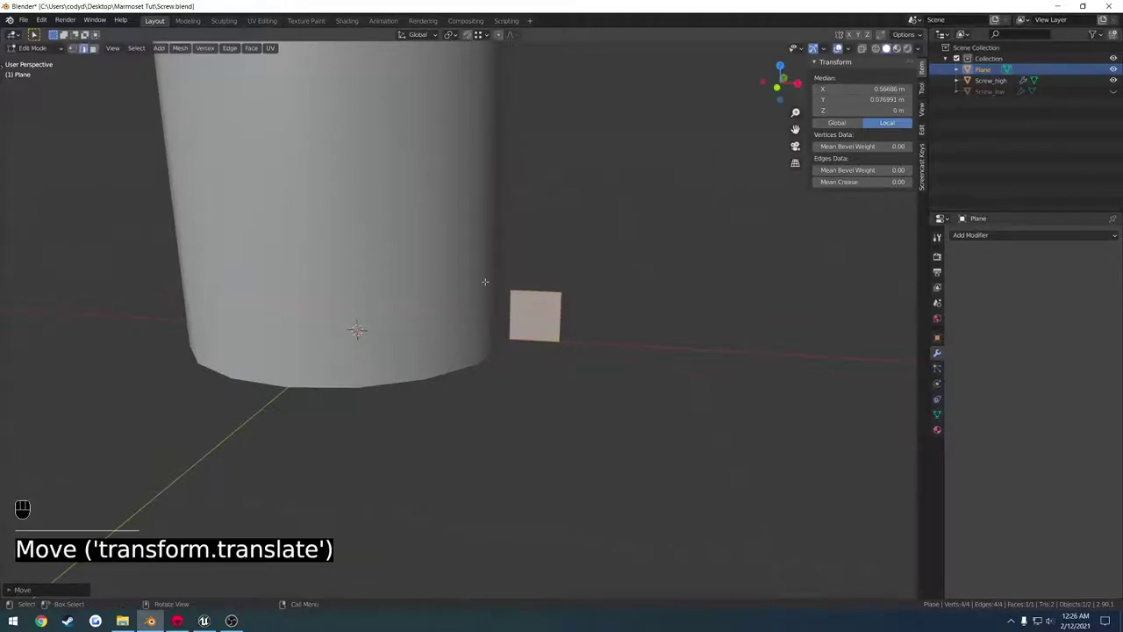
Add a Screw modifier to the plane and apply the object's rotation in Object Mode so the ring lies horizontally around the shank.
click(996, 235)
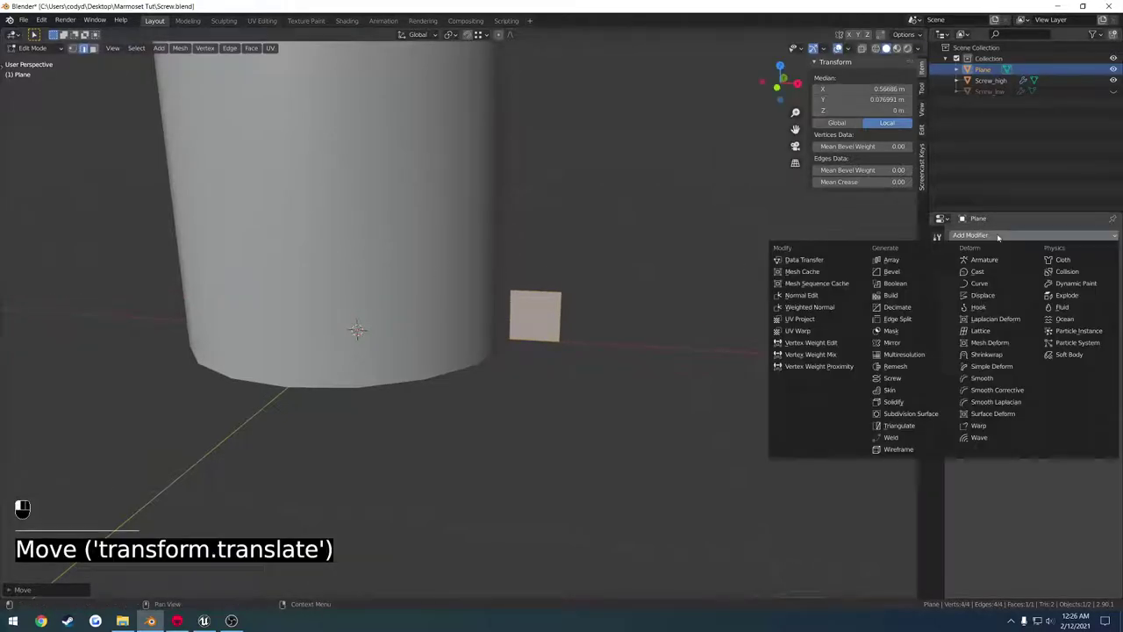
click(894, 378)
middle_drag(669, 314, 626, 305)
key(Tab)
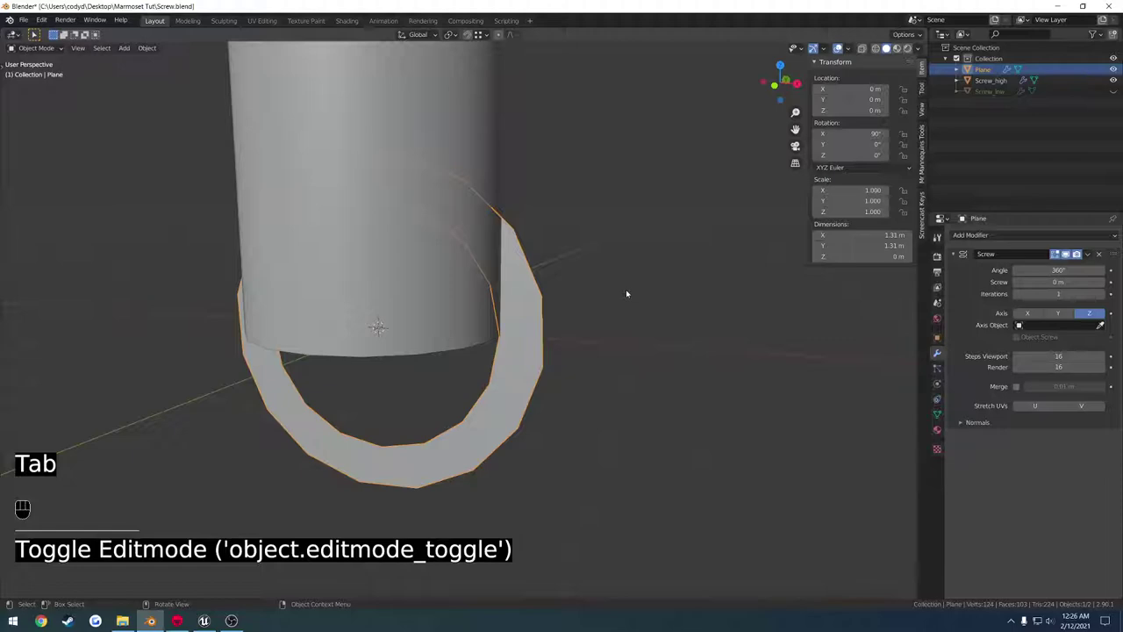
key(ctrl+a)
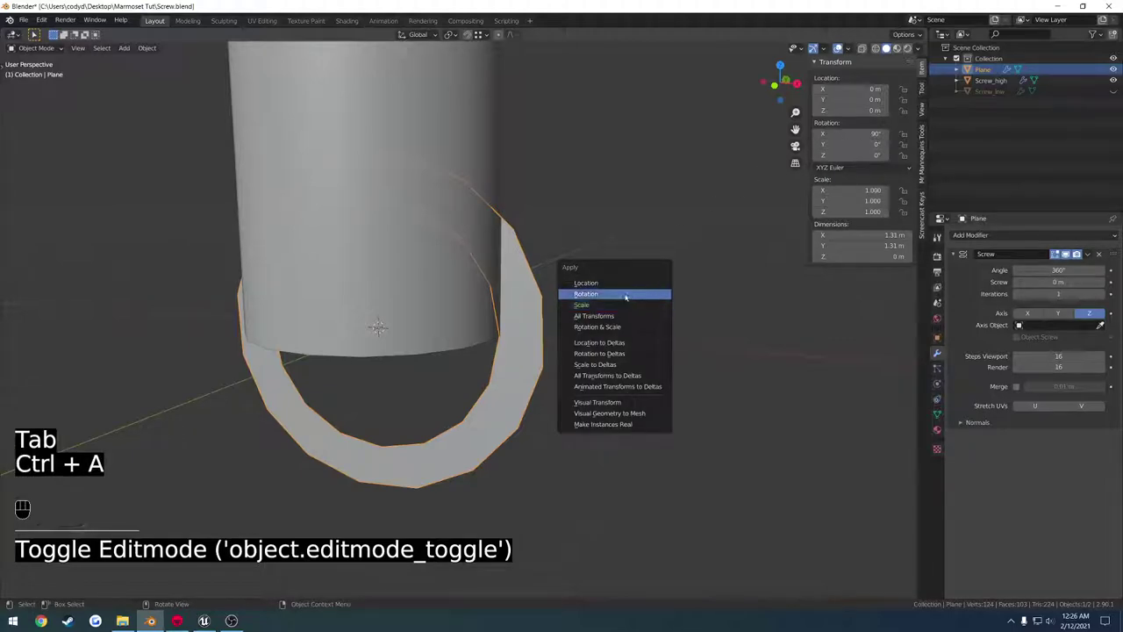
click(624, 294)
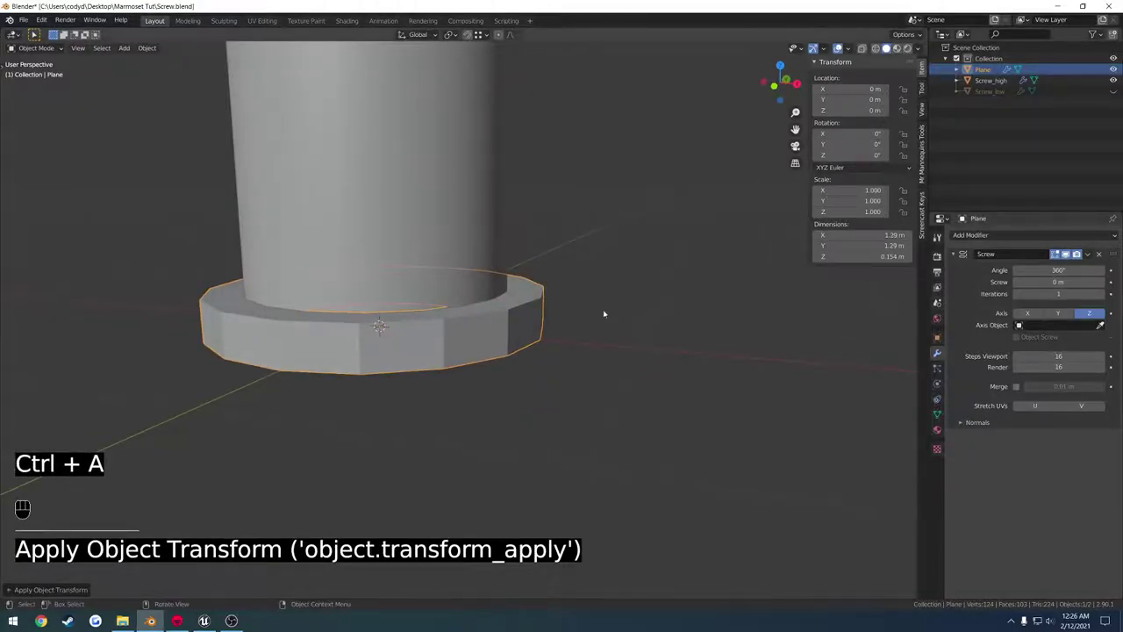
Return to editing the plane and set the Screw modifier's Screw offset to 0.2 m.
key(Tab)
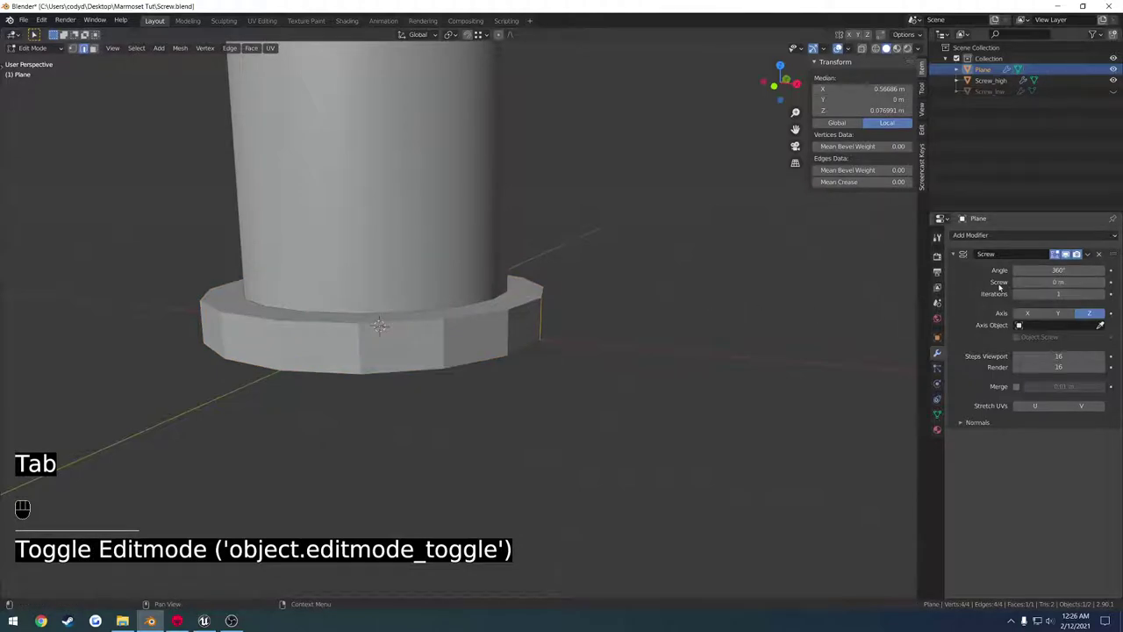
click(1101, 283)
click(1101, 283)
click(1101, 284)
click(1101, 283)
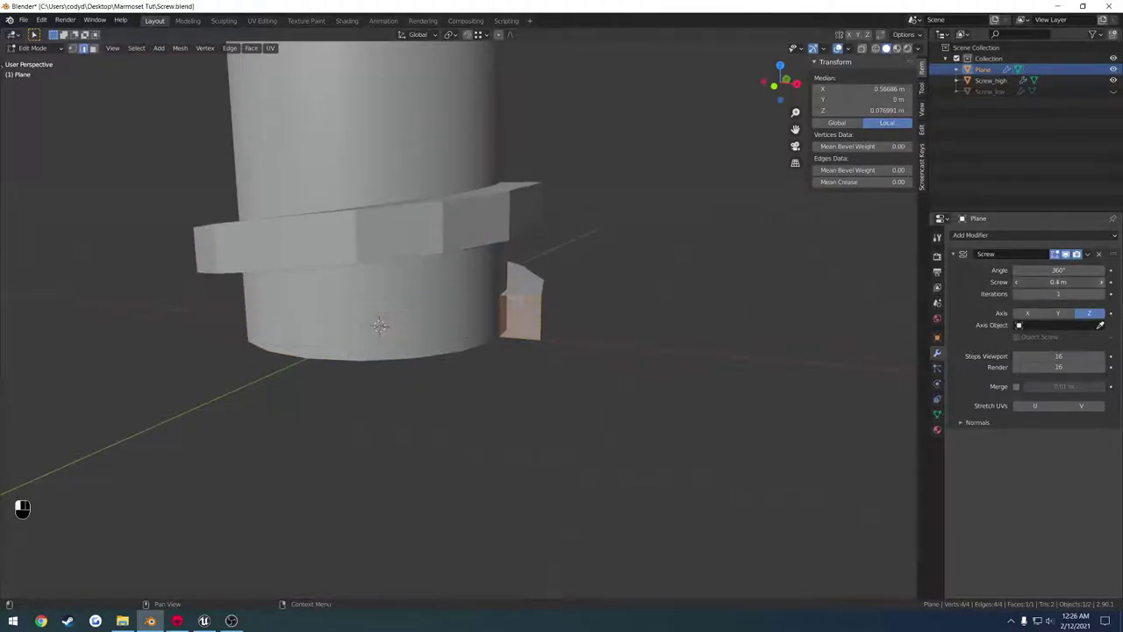
click(1101, 283)
drag(1016, 283, 1066, 283)
middle_drag(709, 261, 686, 317)
scroll(684, 265, down, 3)
middle_drag(699, 318, 664, 310)
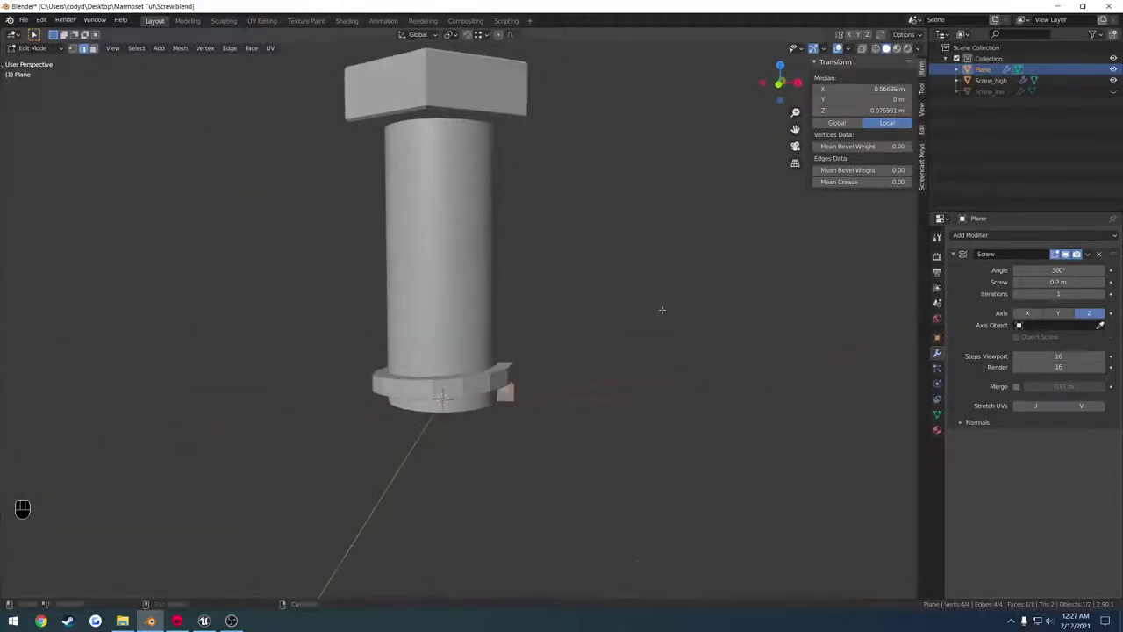
Set the Screw modifier's Iterations to 11 so the thread winds up the shank.
click(1103, 296)
click(1103, 296)
click(1103, 295)
click(1103, 295)
click(1102, 296)
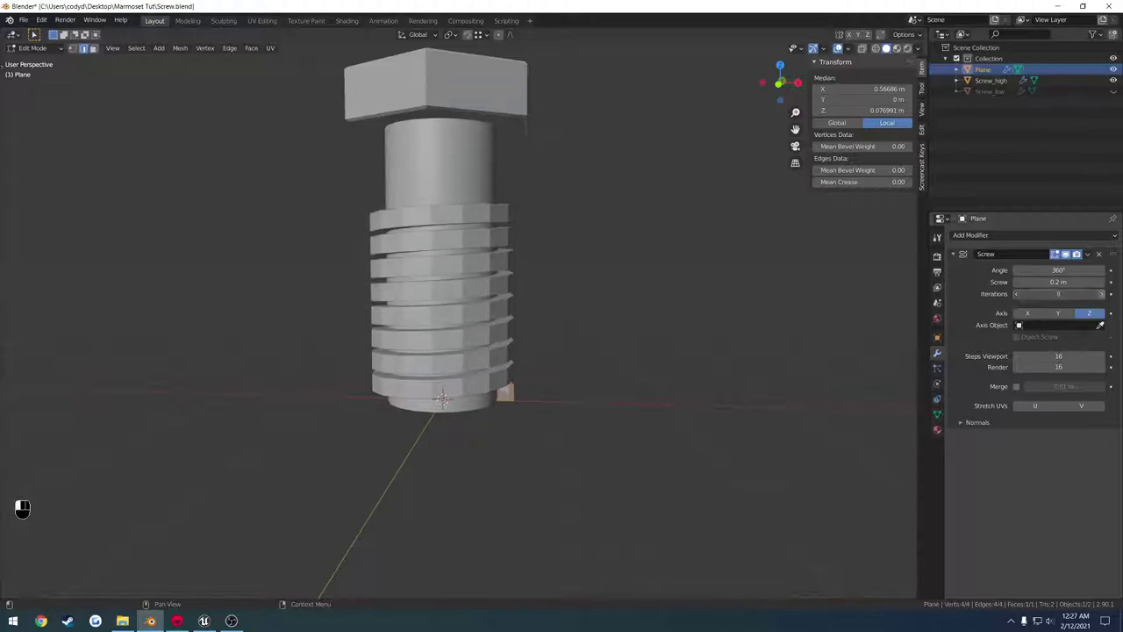
click(1102, 295)
click(1103, 296)
click(1102, 296)
drag(1115, 297, 1110, 297)
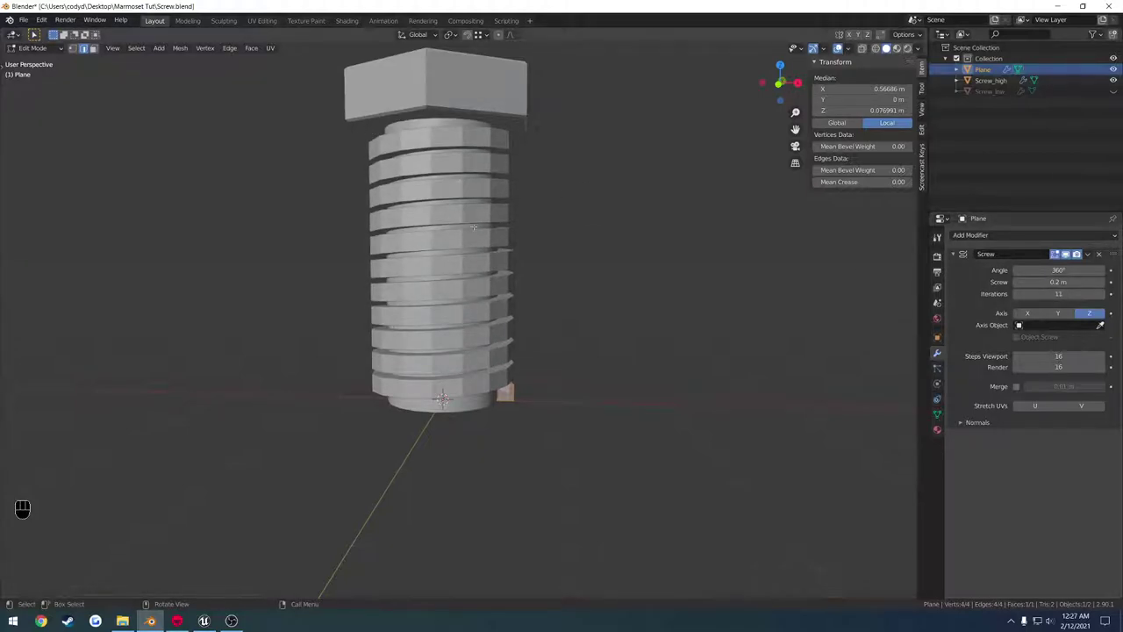
Scale the square thread profile down along Z into a thin strip to widen the gaps between turns.
scroll(579, 338, up, 2)
scroll(569, 306, up, 3)
shift+middle_drag(619, 348, 614, 296)
scroll(620, 355, up, 2)
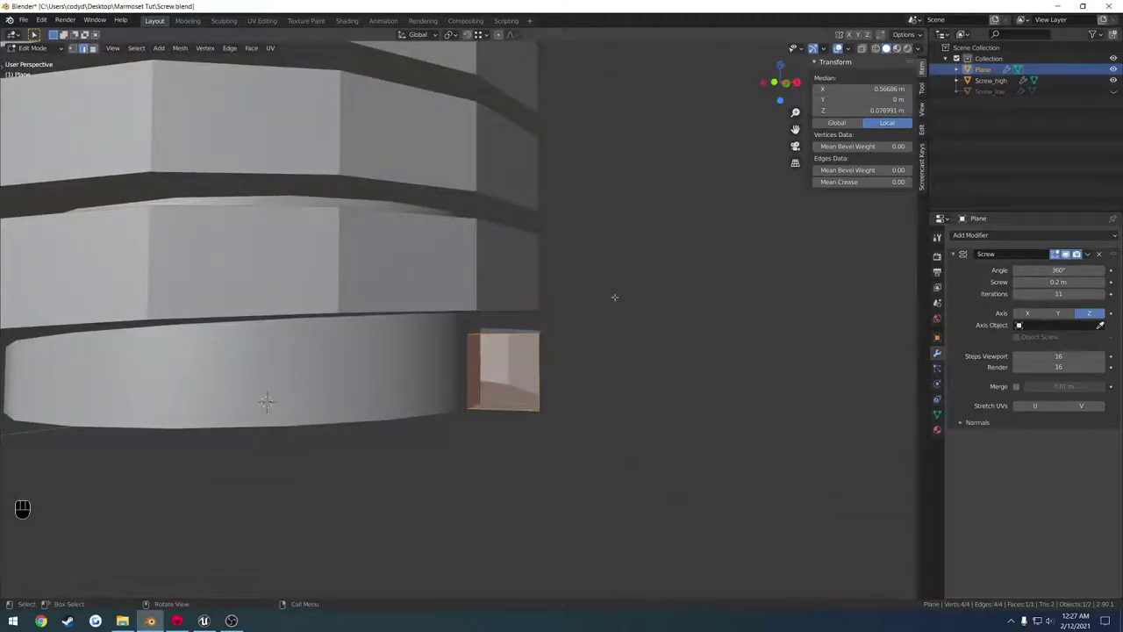
key(s)
key(z)
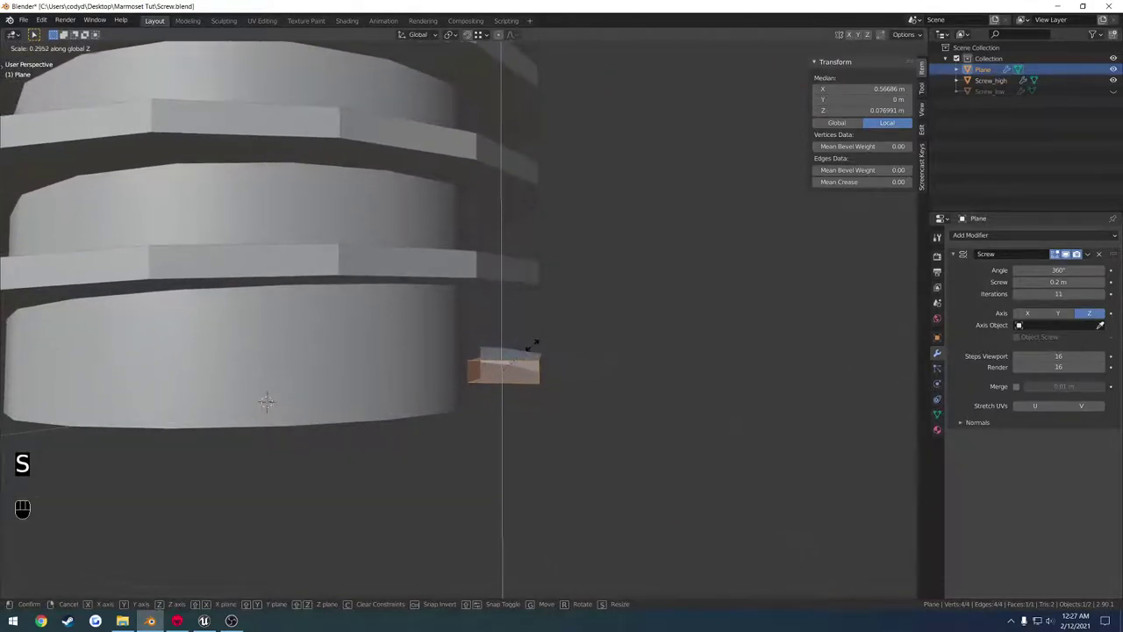
click(266, 401)
shift+middle_drag(266, 402, 571, 340)
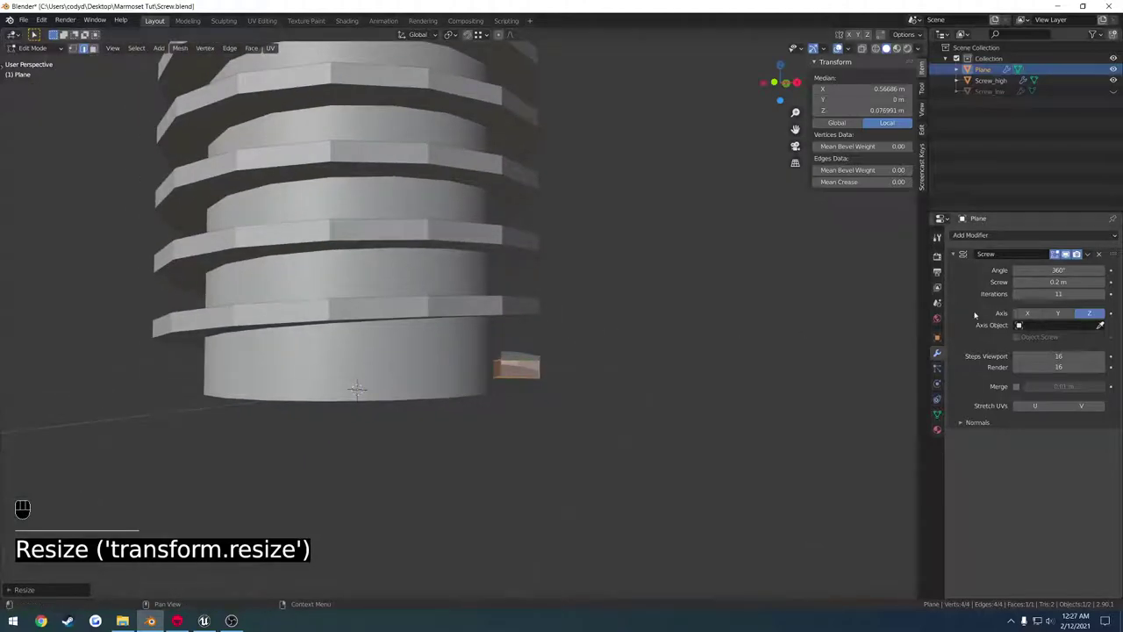
Set the Screw modifier's Screw offset to 0.1 m to tighten the thread's pitch.
click(1017, 284)
scroll(582, 228, down, 3)
shift+middle_drag(581, 228, 579, 289)
middle_drag(579, 289, 651, 344)
scroll(587, 311, up, 3)
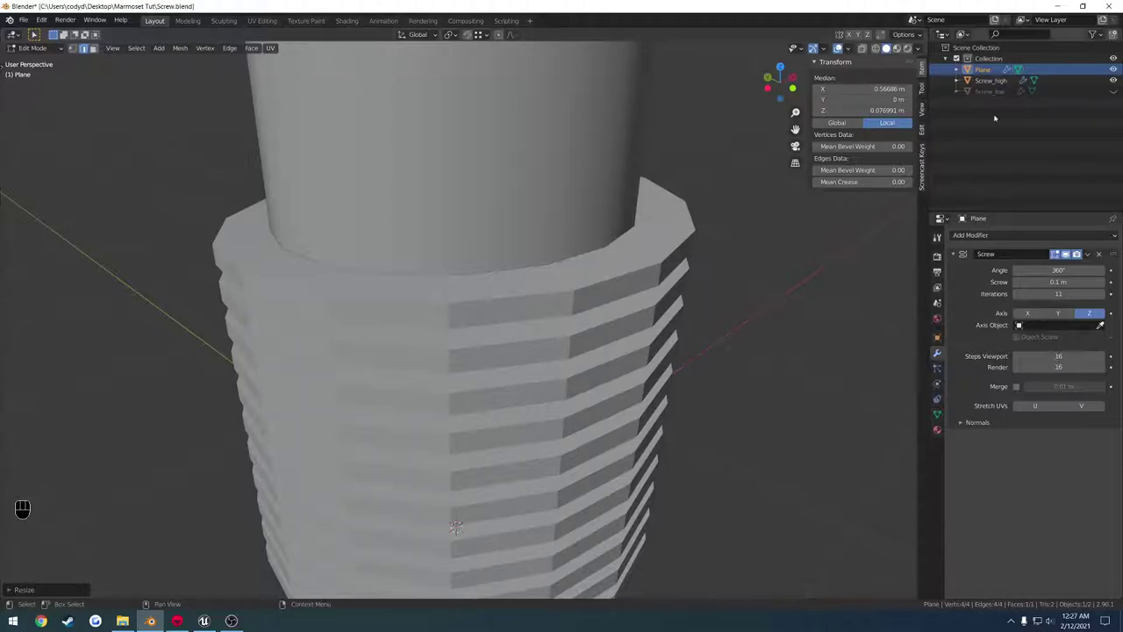
Hide Screw_high and scale the thread profile down along X to make the thread narrower.
click(1113, 80)
middle_drag(677, 253, 585, 412)
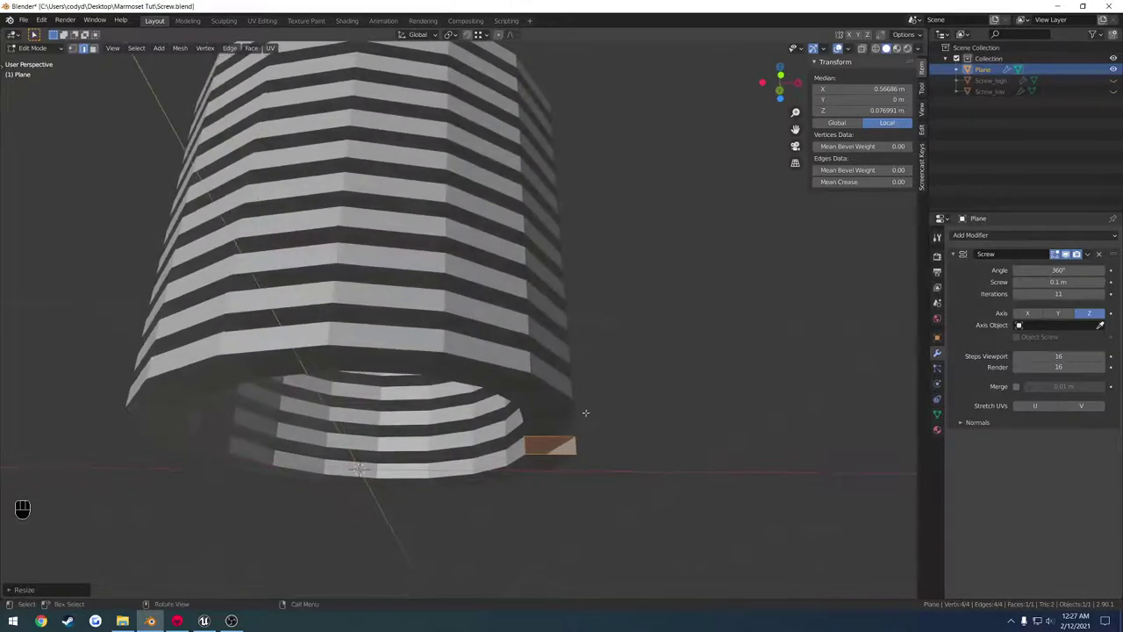
key(s)
key(x)
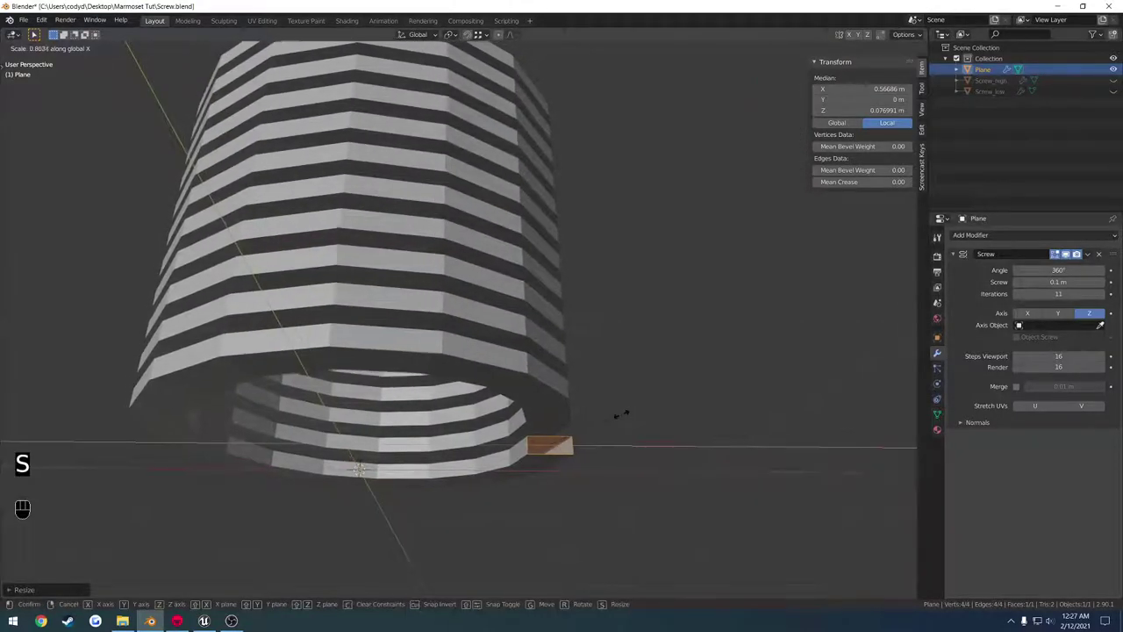
click(576, 434)
middle_drag(577, 434, 560, 429)
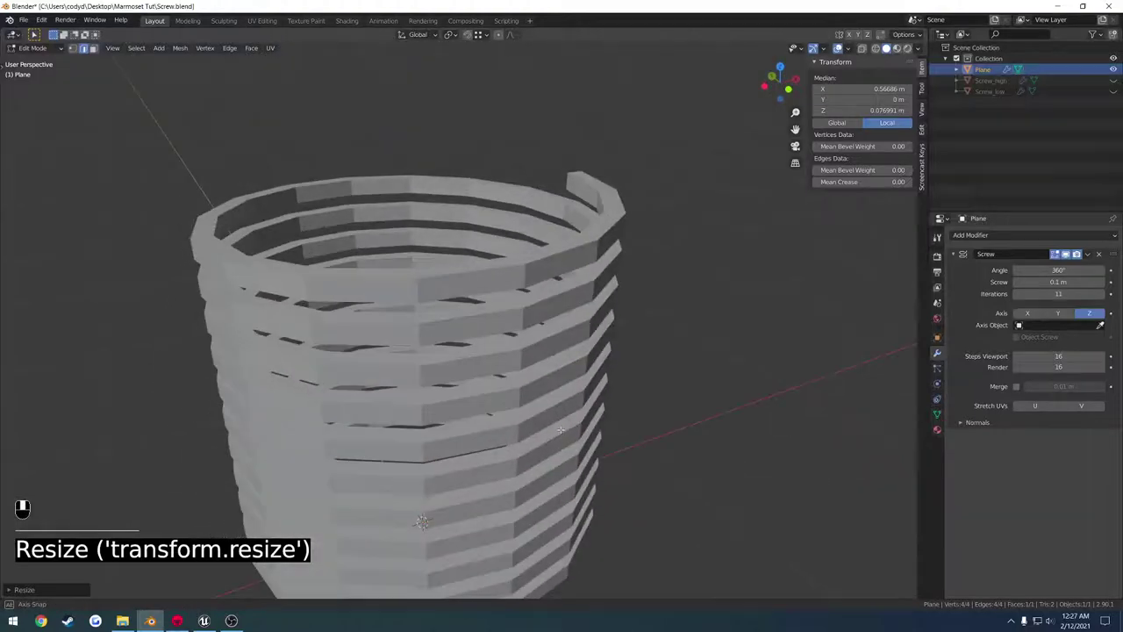
Show Screw_high again and move the thread profile inward along X to about 0.513 m so it meets the shank.
click(1115, 81)
middle_drag(754, 268, 604, 294)
key(g)
key(x)
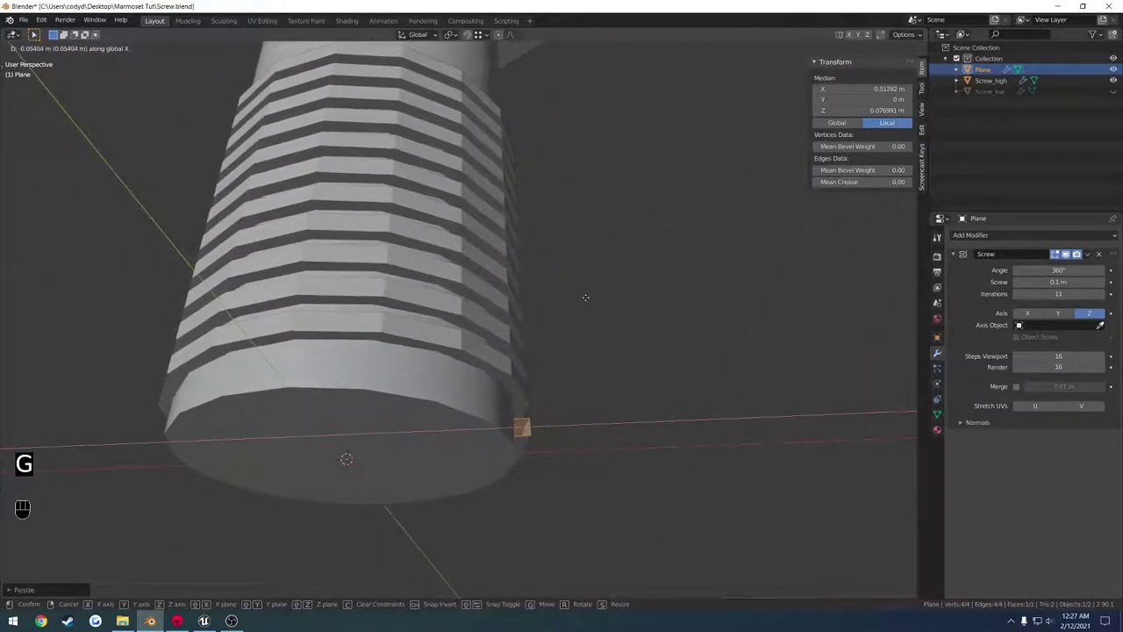
click(585, 301)
middle_drag(584, 301, 447, 156)
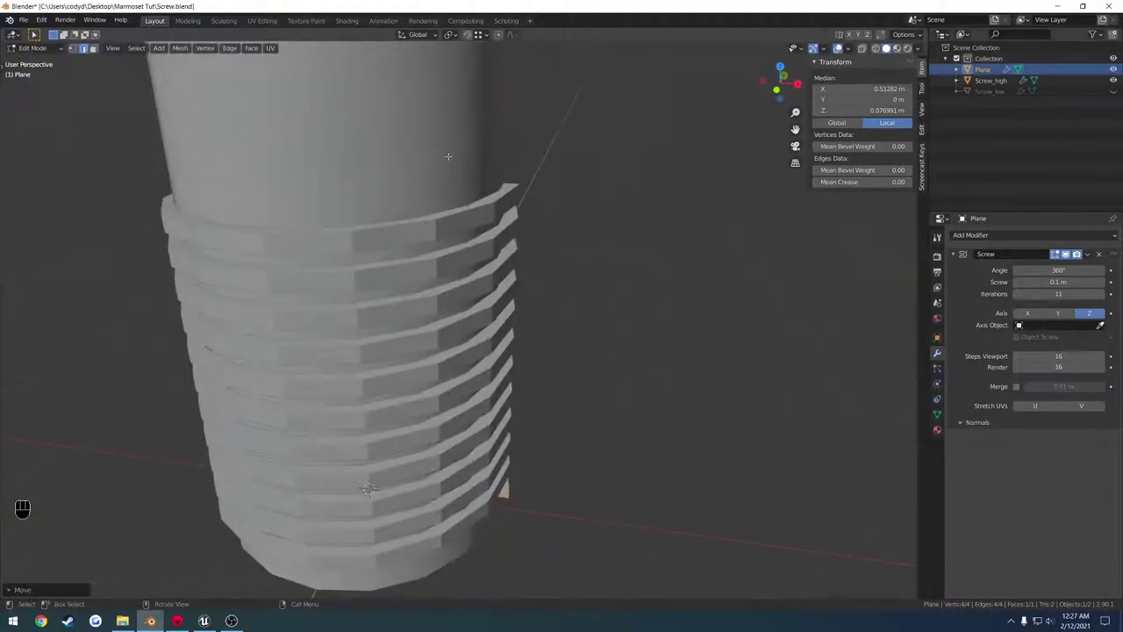
Scale the thread profile slightly along Z to adjust the thickness of the thread.
middle_drag(406, 248, 497, 285)
scroll(499, 283, down, 5)
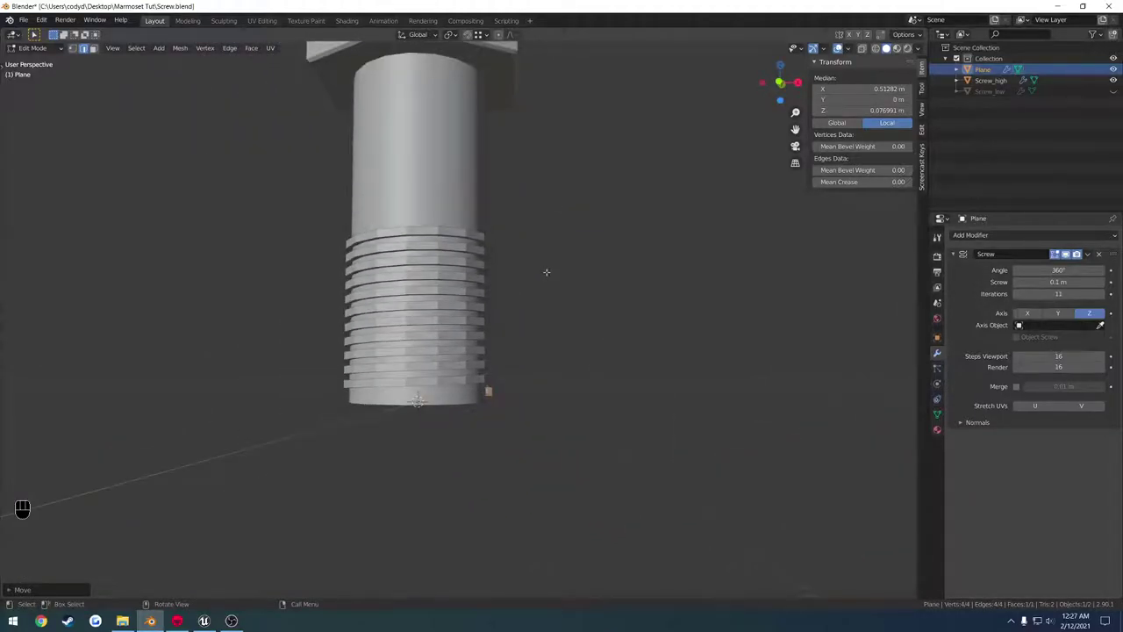
scroll(562, 276, up, 2)
key(s)
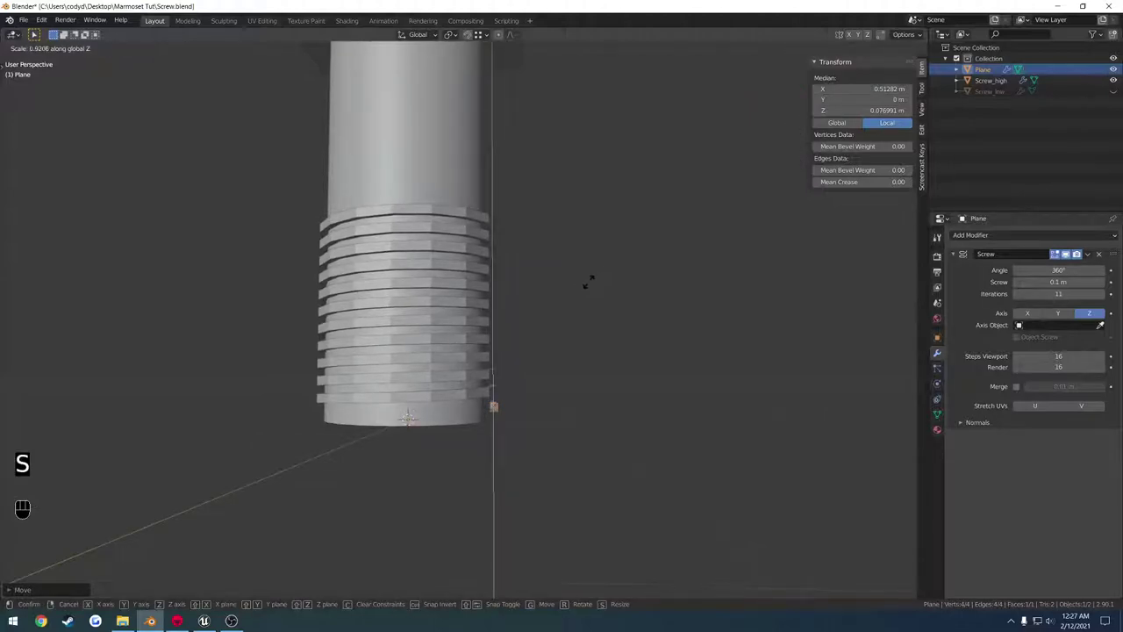
click(588, 282)
Lower the thread profile along Z to about 0.037 m so the thread starts near the shank's tip.
middle_drag(579, 282, 529, 332)
scroll(528, 332, up, 2)
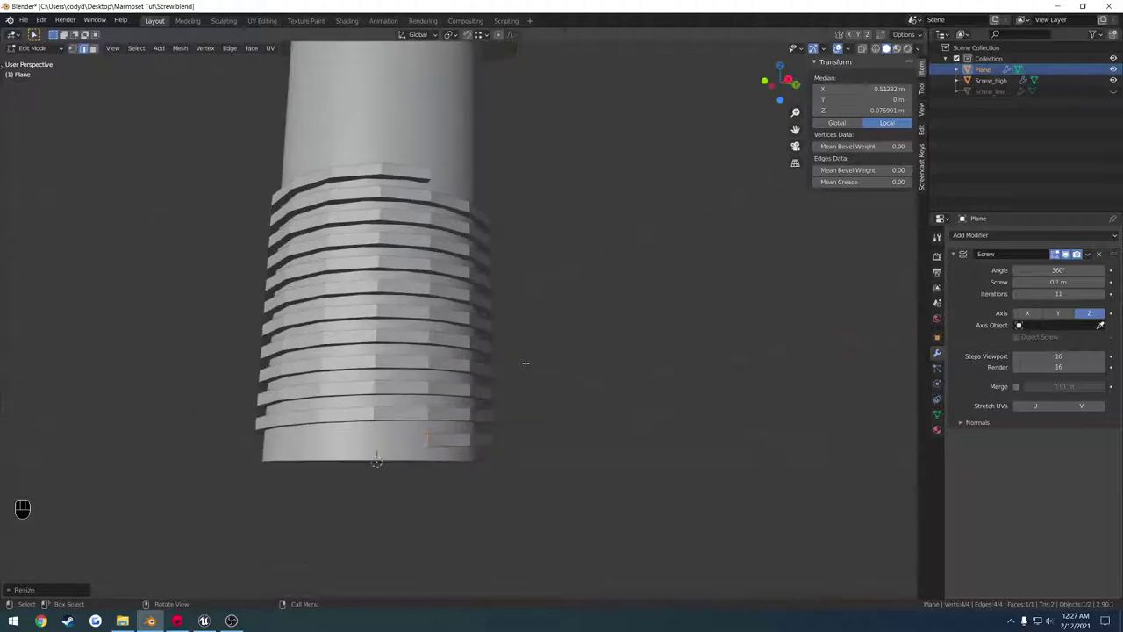
key(g)
click(525, 373)
middle_drag(526, 374, 574, 389)
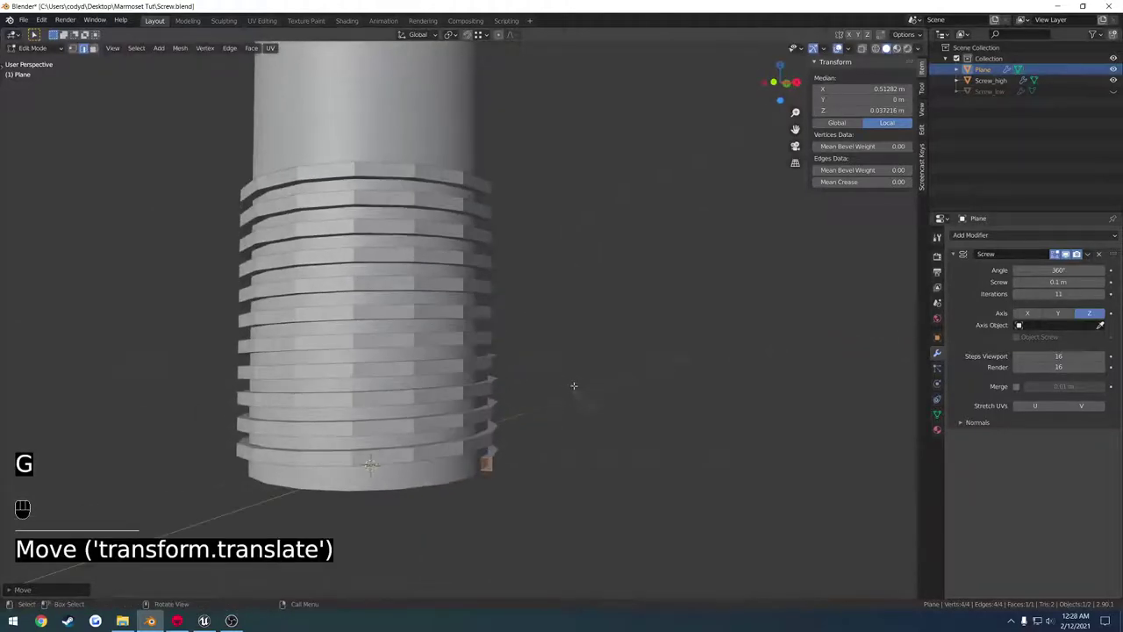
Set the Screw modifier's iterations to 23 so the thread runs up the shank to just below the head.
scroll(569, 373, down, 2)
shift+middle_drag(517, 321, 537, 361)
middle_drag(537, 362, 525, 351)
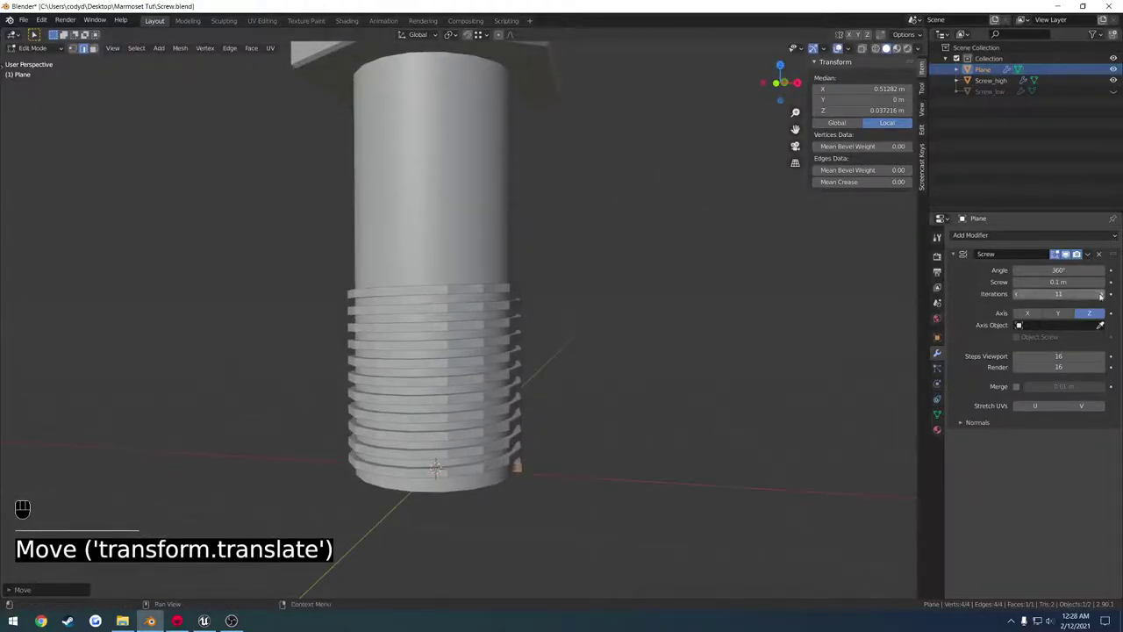
click(1102, 294)
click(1102, 295)
click(1102, 295)
click(1102, 295)
click(1102, 295)
click(1102, 295)
click(1102, 295)
click(1102, 295)
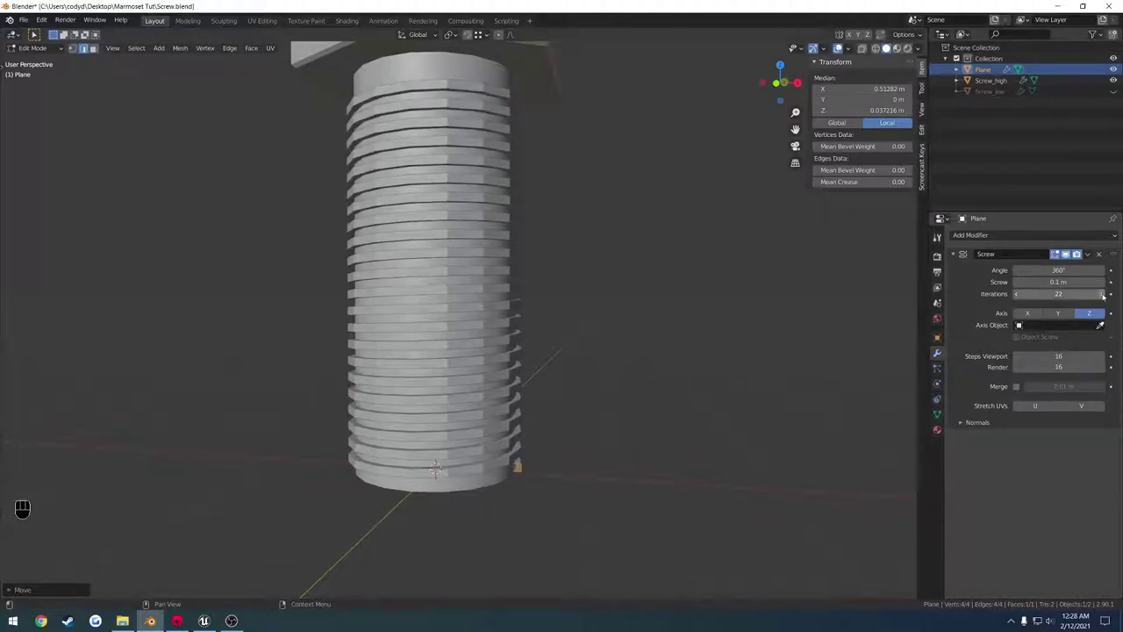
Try dividing the square thread profile with three evenly spaced horizontal loop cuts.
middle_drag(779, 247, 694, 263)
middle_drag(572, 478, 562, 434)
scroll(562, 434, up, 1)
scroll(579, 447, up, 3)
shift+middle_drag(627, 500, 579, 237)
scroll(575, 281, up, 3)
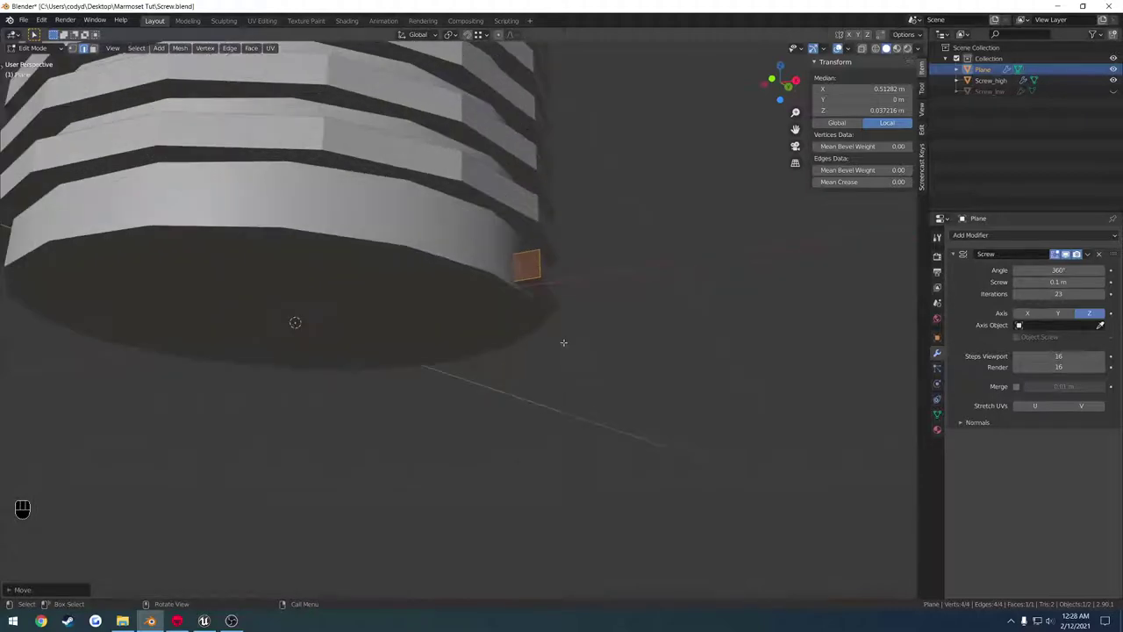
middle_drag(565, 343, 520, 345)
scroll(565, 373, up, 1)
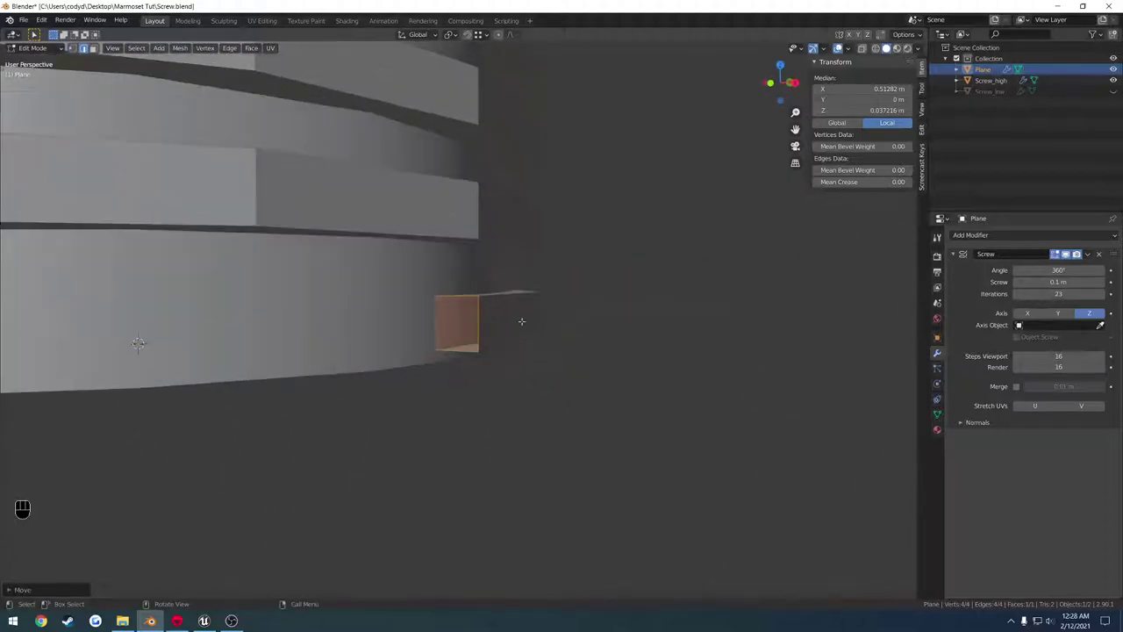
middle_drag(519, 225, 494, 212)
shift+middle_drag(742, 263, 513, 309)
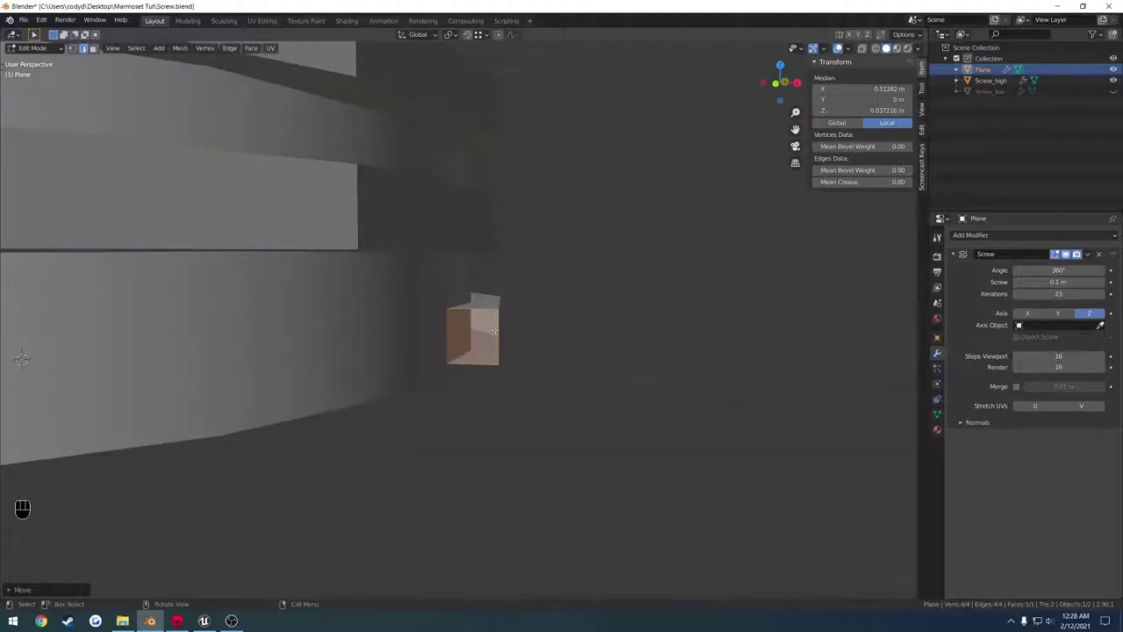
key(ctrl+r)
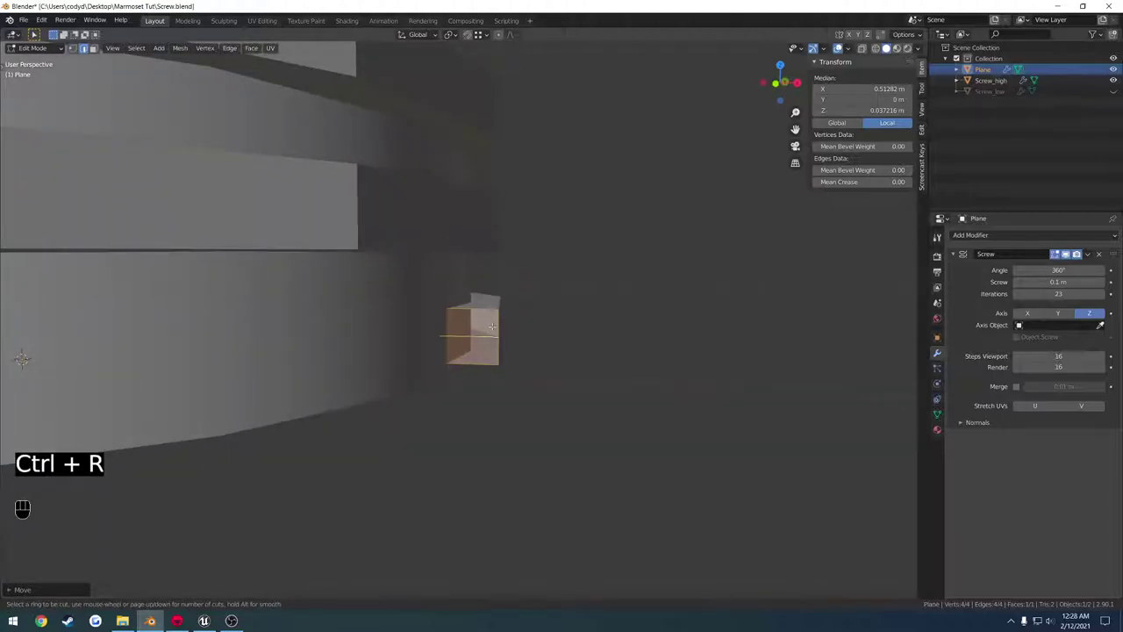
scroll(492, 327, up, 2)
click(494, 326)
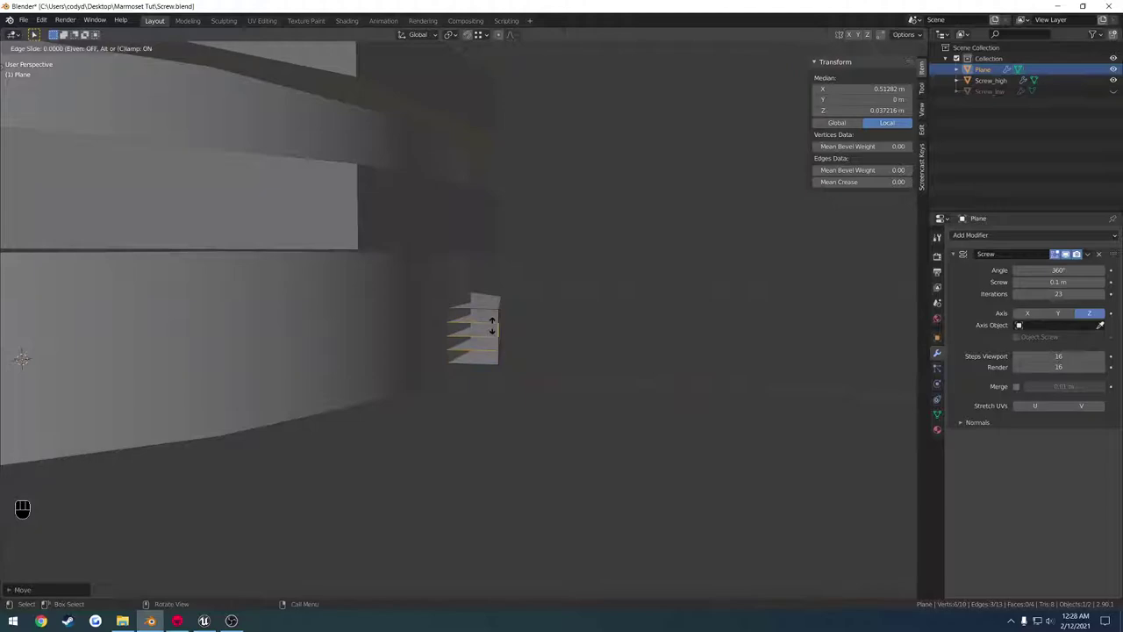
right_click(495, 327)
Move the profile's middle outer vertex outward along X to about 0.556 m to form a point.
key(1)
middle_drag(502, 328, 507, 330)
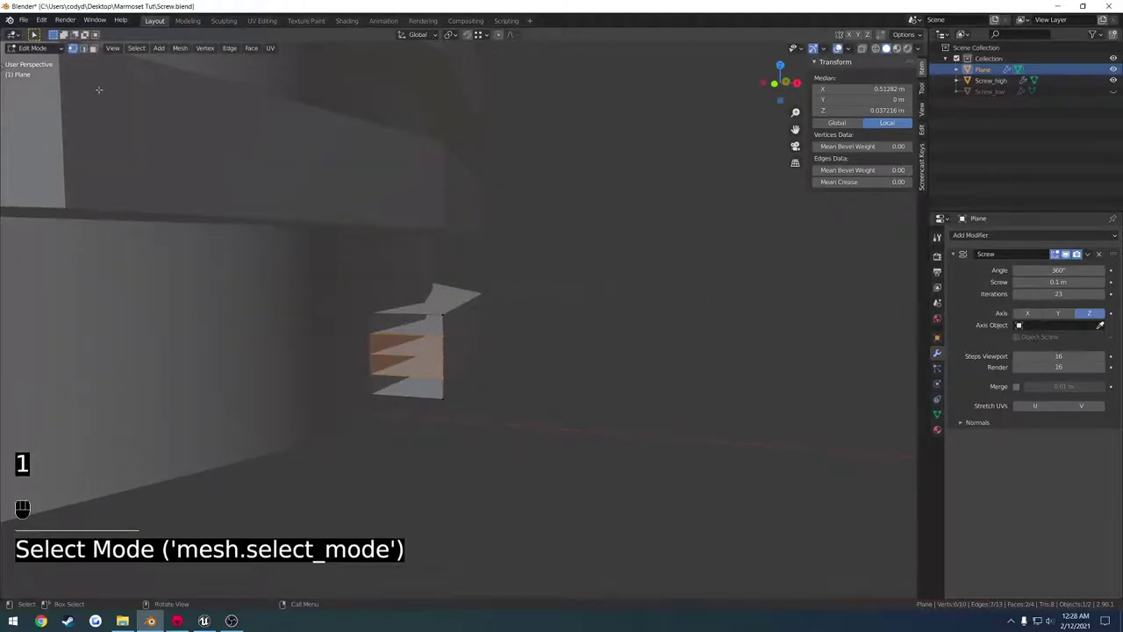
click(441, 336)
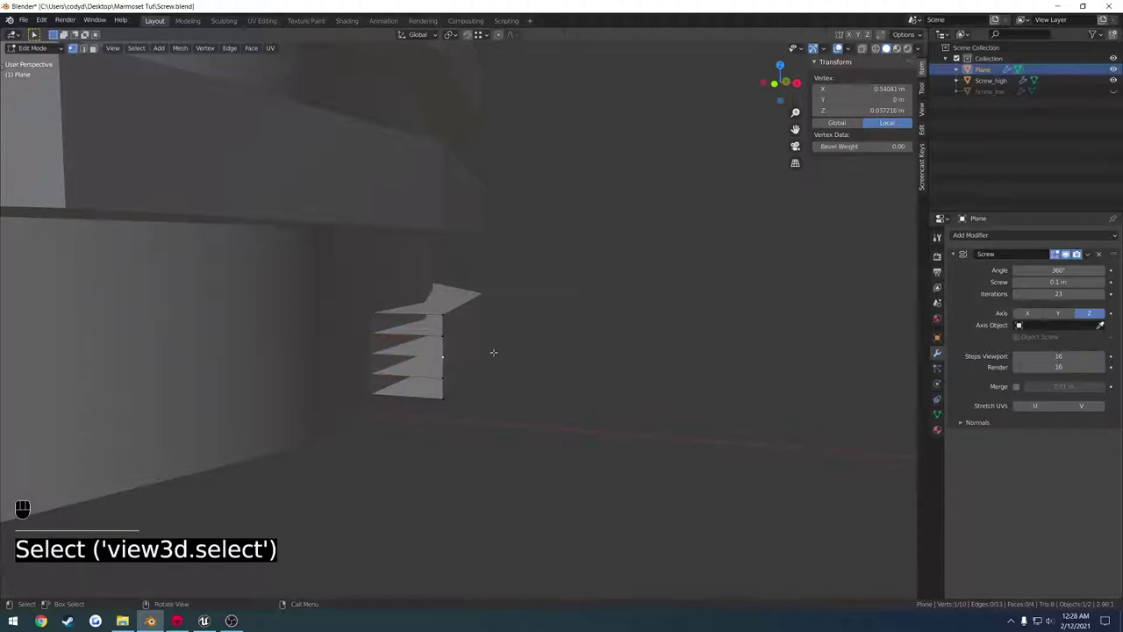
key(g)
key(x)
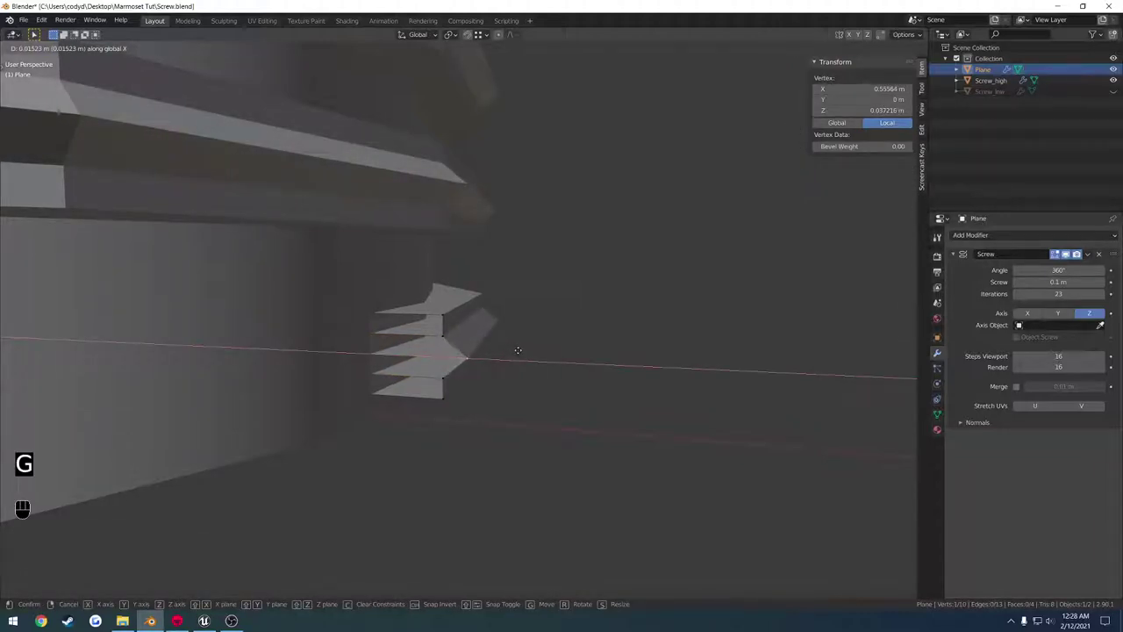
click(518, 350)
Move the two outer vertices above and below the profile's tip outward along X to about 0.548 m.
shift+click(449, 362)
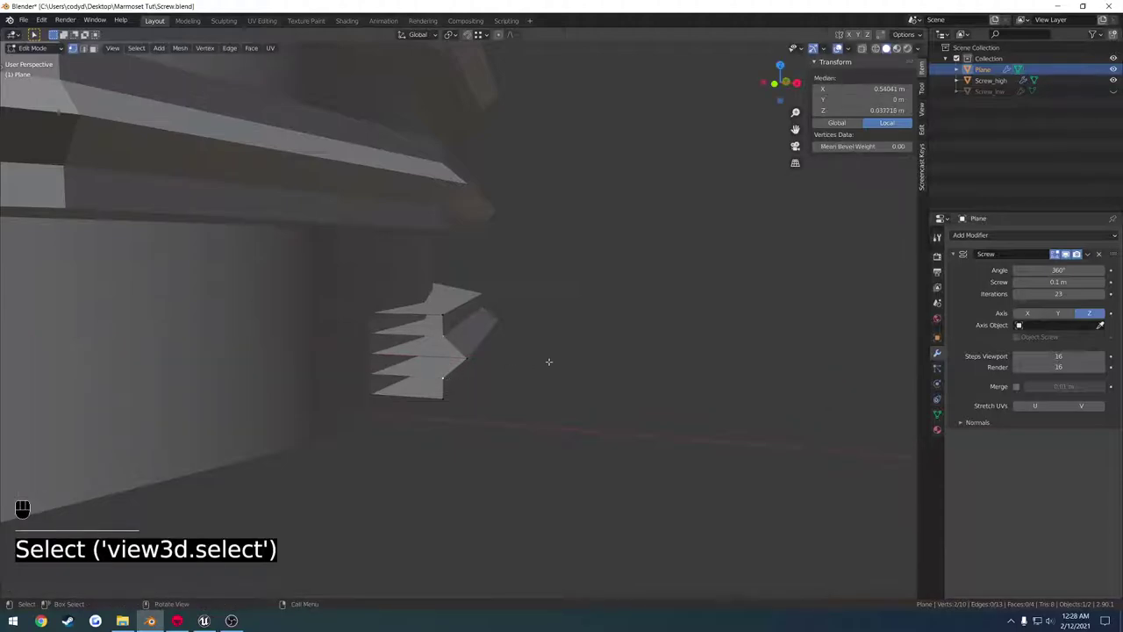
key(g)
key(x)
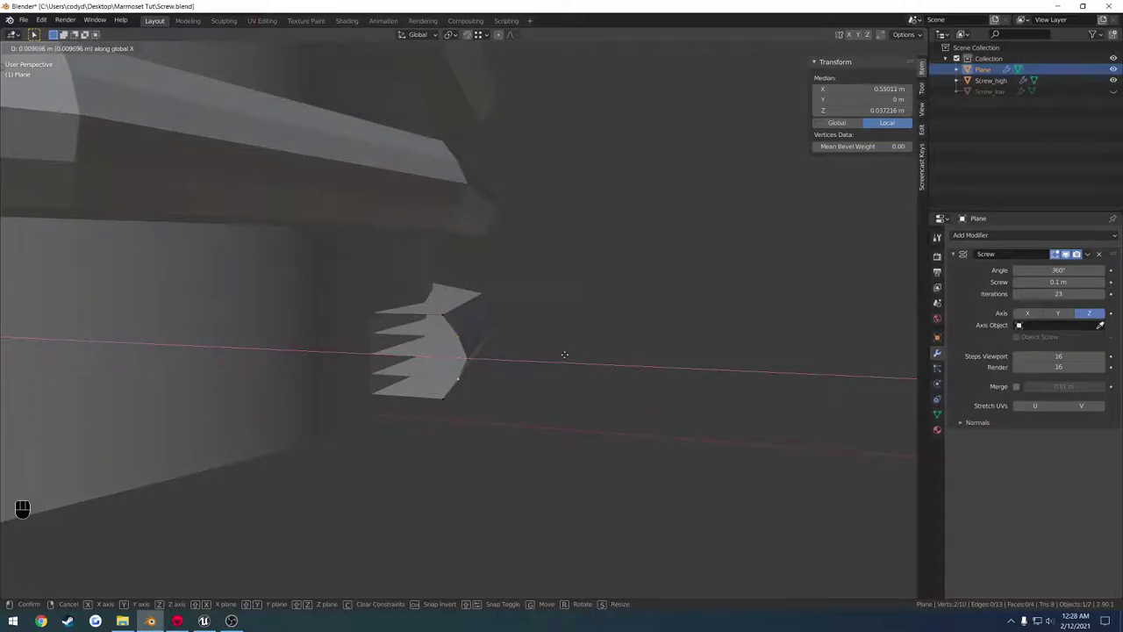
click(562, 352)
middle_drag(562, 352, 512, 337)
Try to pull the profile's tip vertex slightly further out along X, and reselect its two neighbouring vertices.
click(570, 329)
key(g)
key(x)
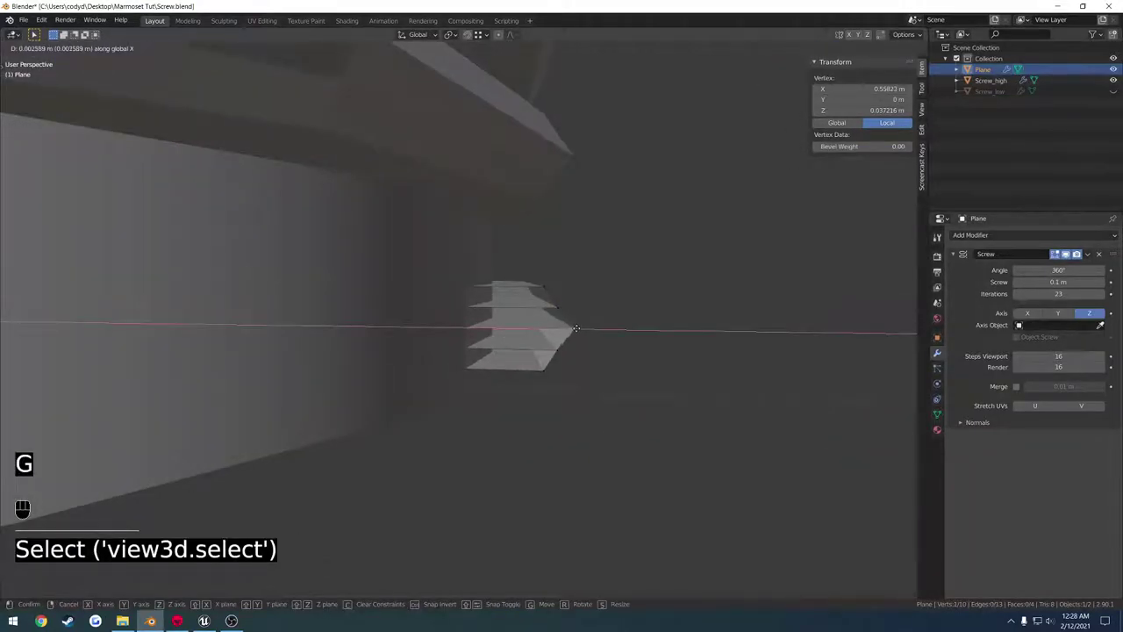
click(576, 328)
shift+click(577, 350)
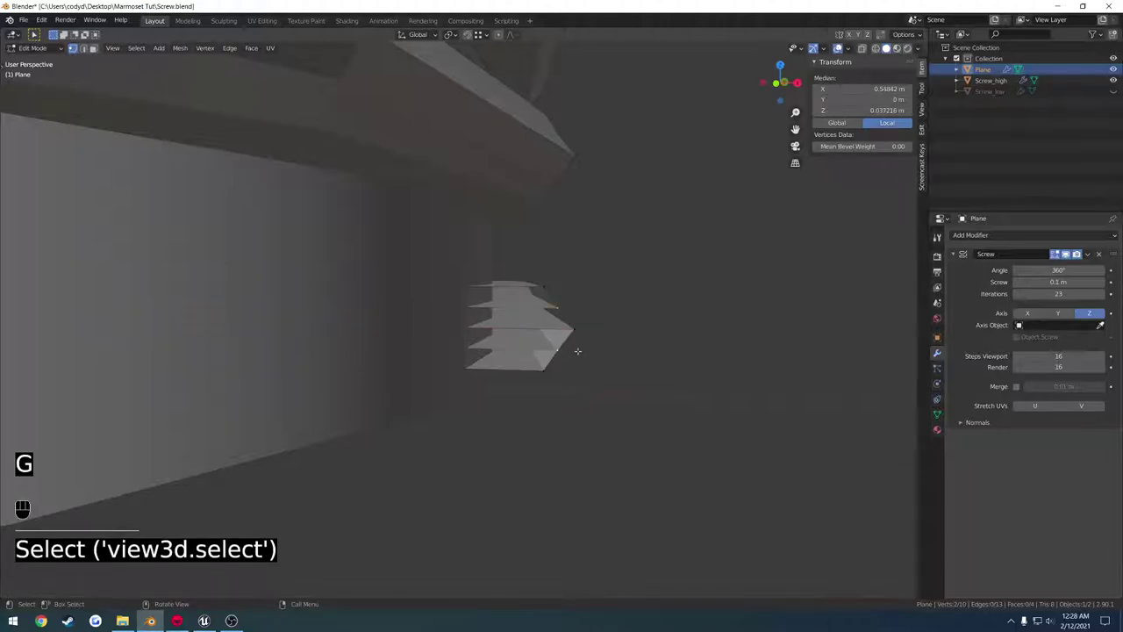
middle_drag(577, 351, 559, 343)
Undo the vertex moves and the three loop cuts on the thread profile.
key(ctrl+z)
key(ctrl+z)
key(ctrl+z)
key(ctrl+z)
key(ctrl+z)
key(ctrl+z)
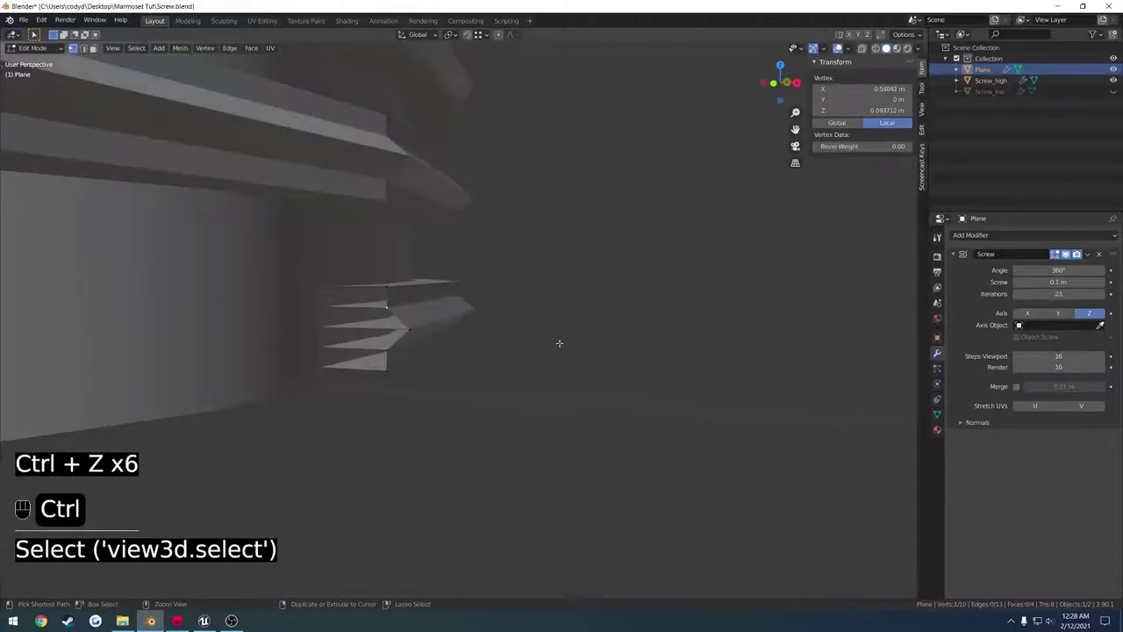
key(ctrl+z)
key(ctrl+z)
key(ctrl+z)
key(ctrl+z)
key(ctrl+z)
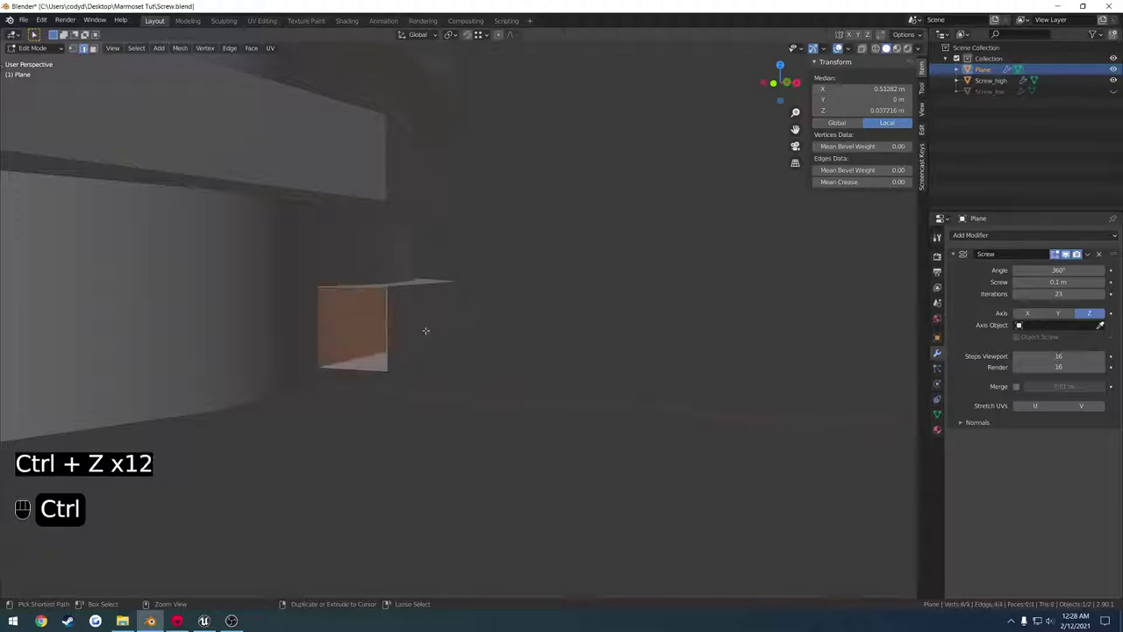
Add one centred horizontal loop cut to the thread profile and move its outer vertex outward along X to about 0.570 m.
key(ctrl+r)
click(395, 328)
right_click(394, 328)
key(1)
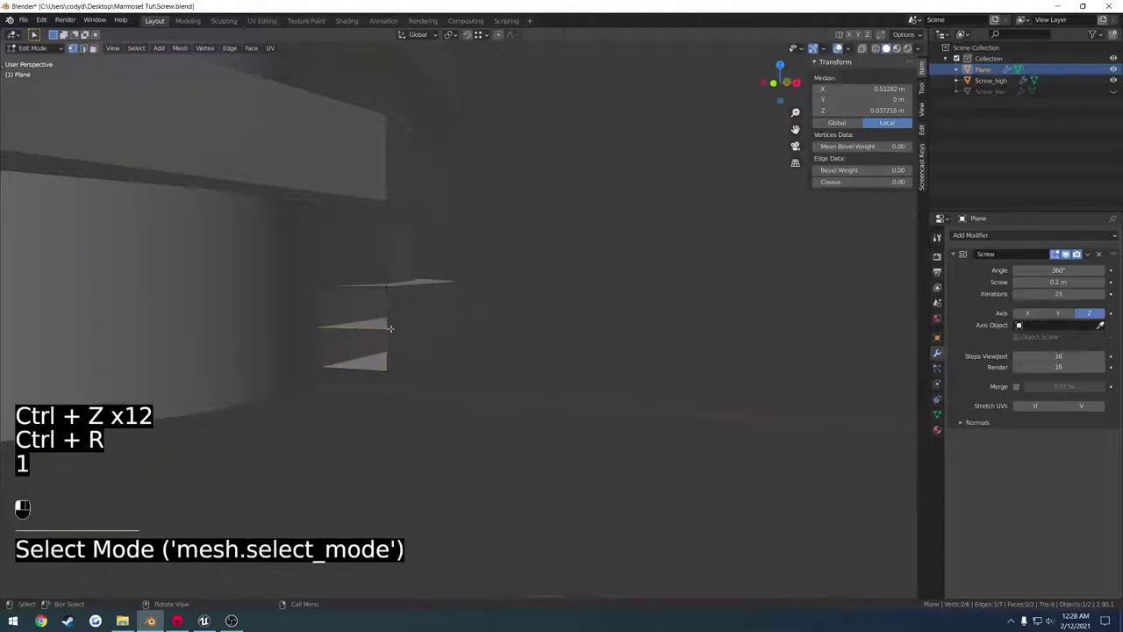
click(395, 327)
key(g)
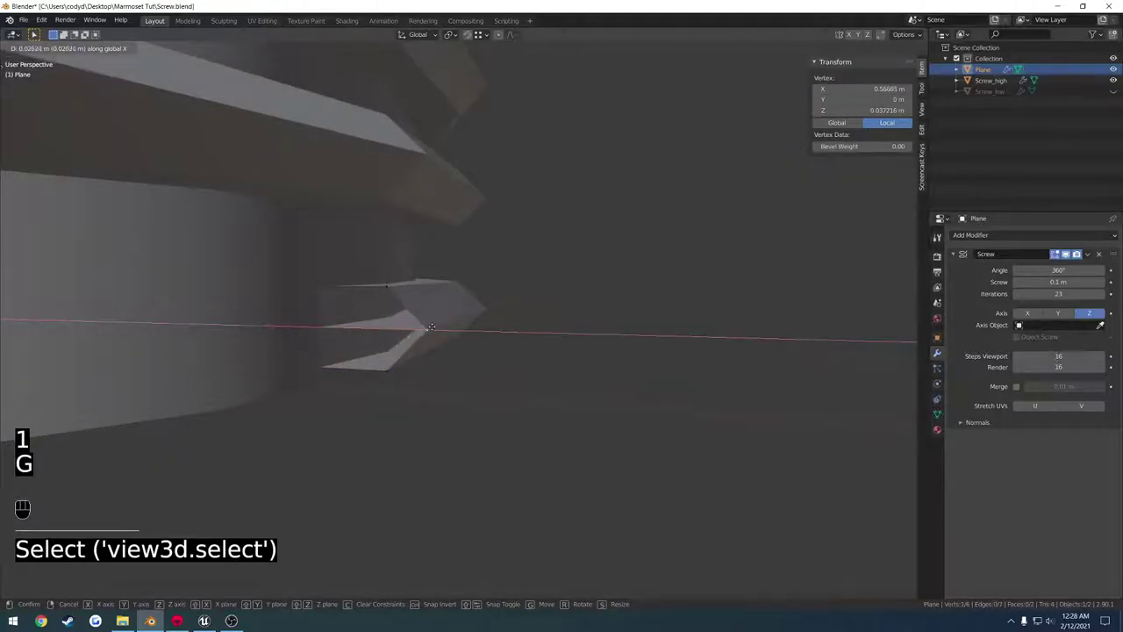
click(430, 322)
Set the Screw modifier's viewport steps to 100 to smooth the thread.
shift+middle_drag(430, 322, 274, 364)
scroll(571, 363, down, 4)
middle_drag(351, 360, 586, 369)
scroll(638, 382, up, 3)
middle_drag(586, 368, 545, 383)
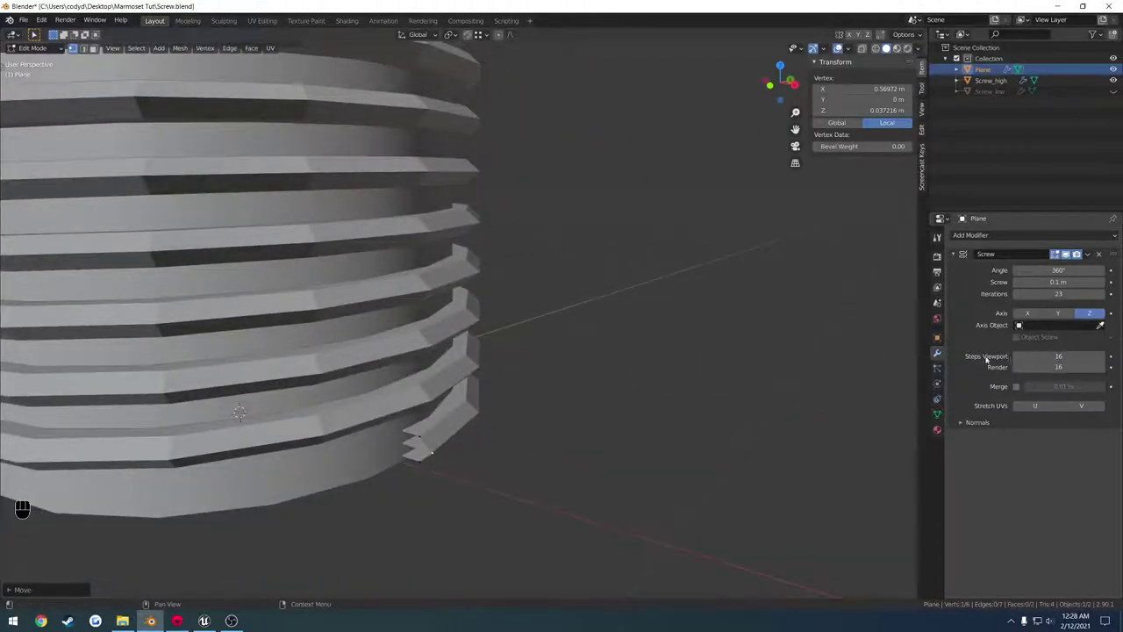
click(1054, 357)
text(100)
key(Return)
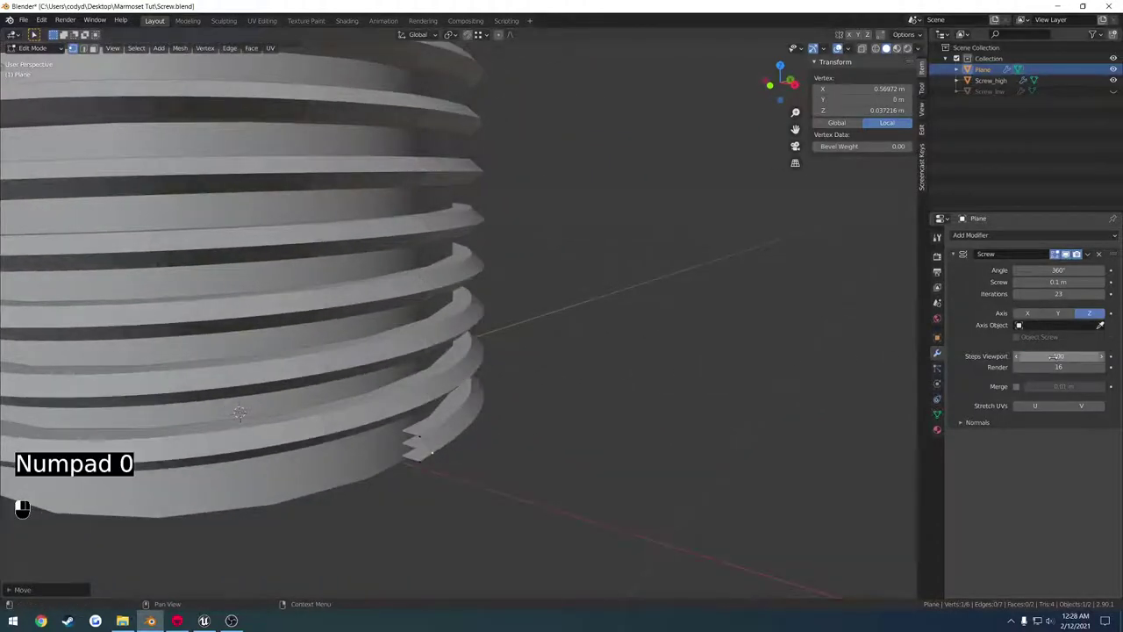
Add a centred horizontal loop cut to both the upper and lower halves of the pointed thread profile.
middle_drag(591, 371, 503, 335)
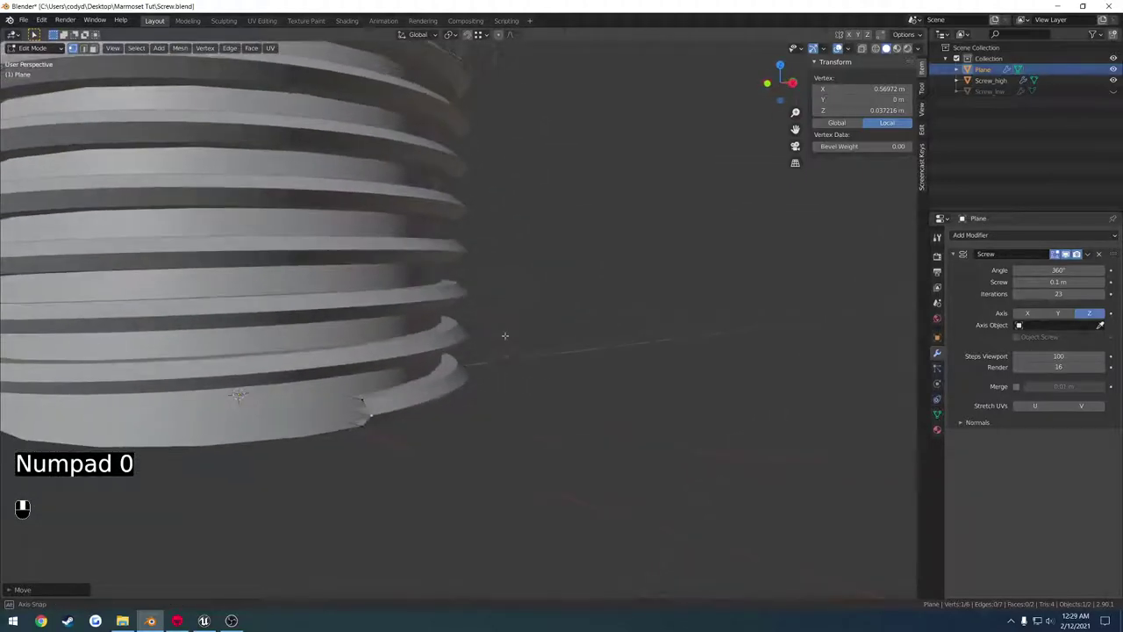
scroll(474, 378, up, 3)
shift+middle_drag(459, 393, 527, 370)
scroll(528, 345, up, 1)
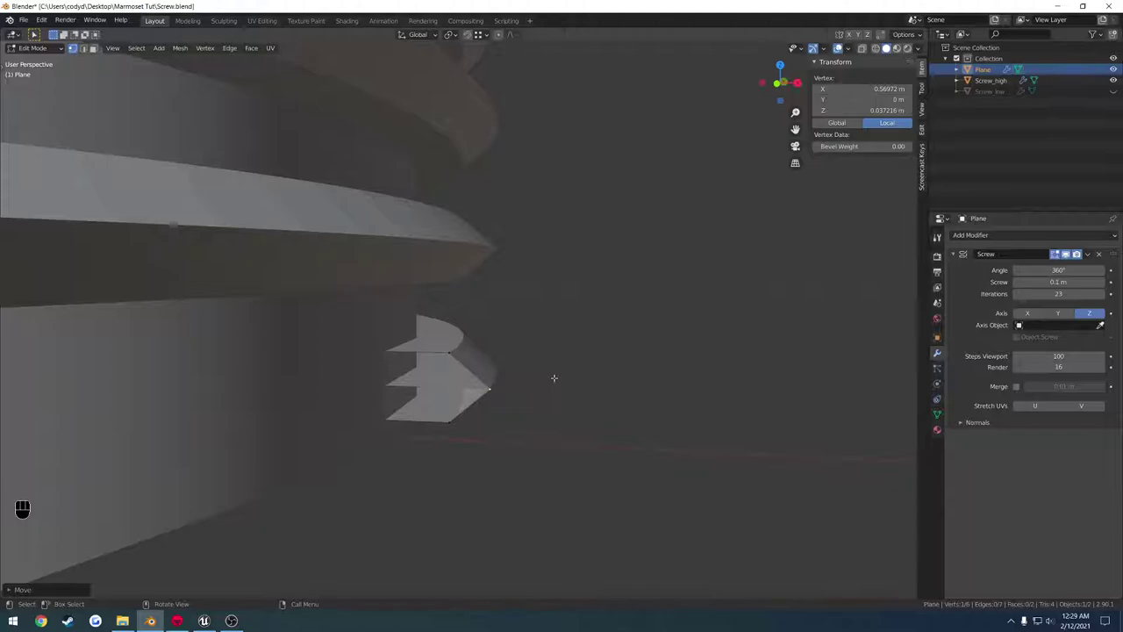
key(ctrl+r)
double_click(476, 377)
key(ctrl+r)
double_click(477, 405)
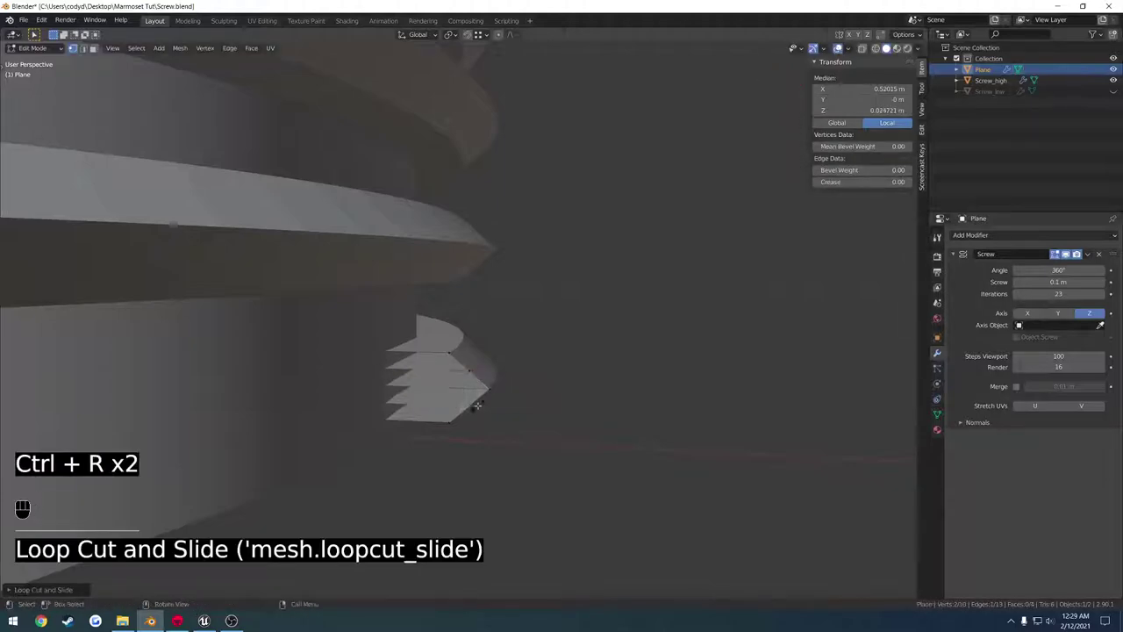
Move the lower cut's edge and the upper cut's outer vertex outward along X by about 0.004 m to round the profile.
shift+click(472, 376)
key(g)
key(x)
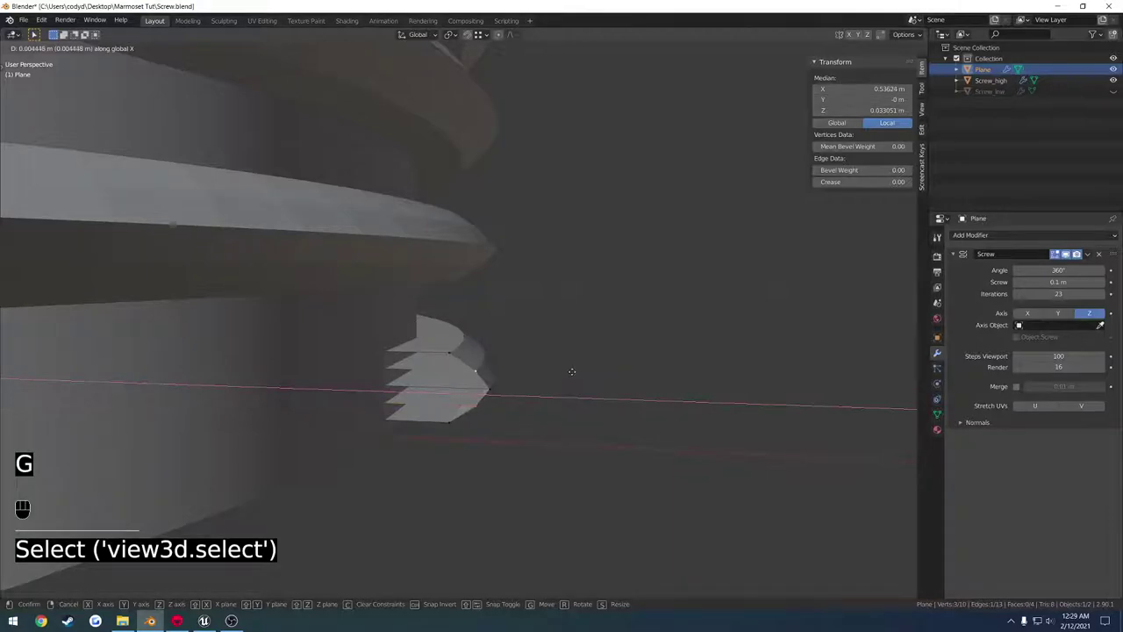
click(571, 371)
Examine the rounded thread along the shank, from its start at the tip up to the head.
shift+middle_drag(570, 376, 560, 354)
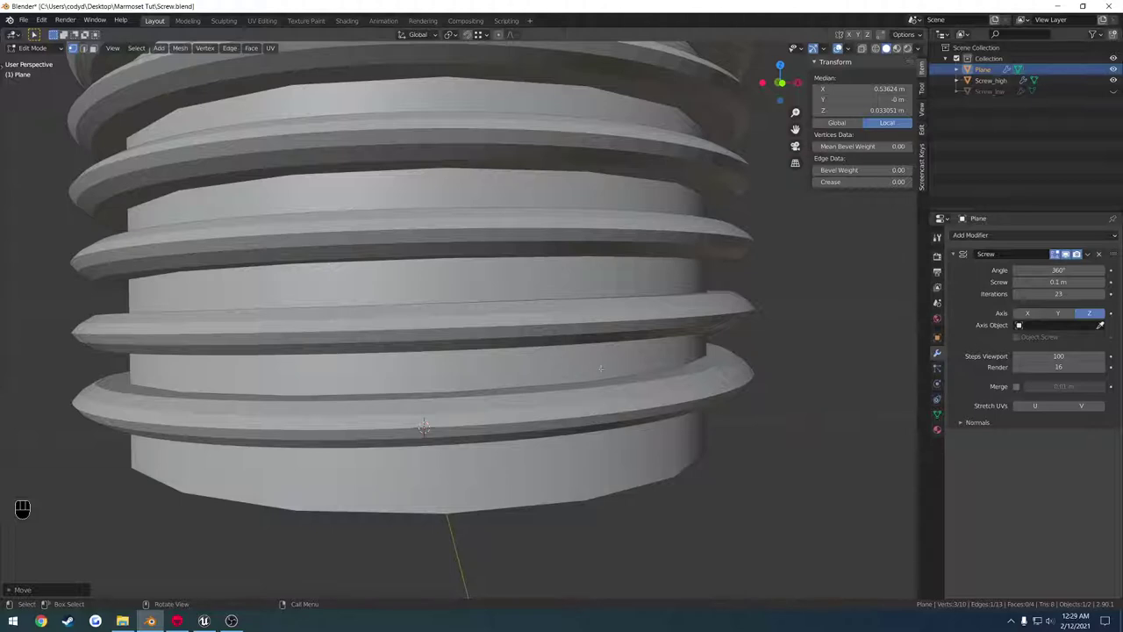
shift+middle_drag(600, 368, 509, 330)
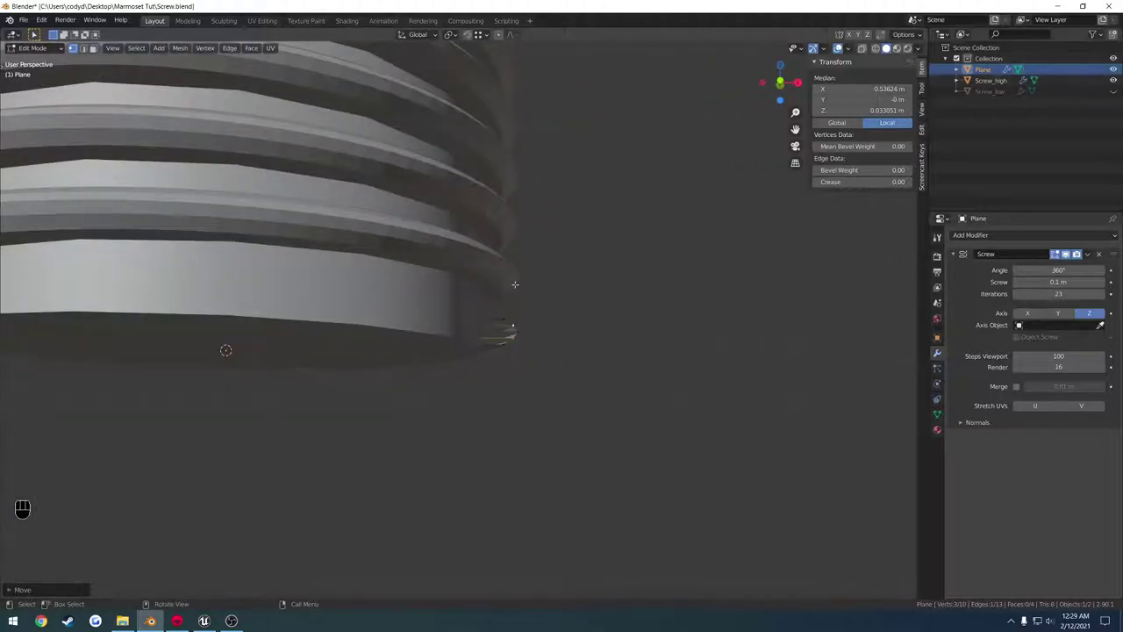
middle_drag(515, 284, 445, 569)
scroll(442, 309, down, 5)
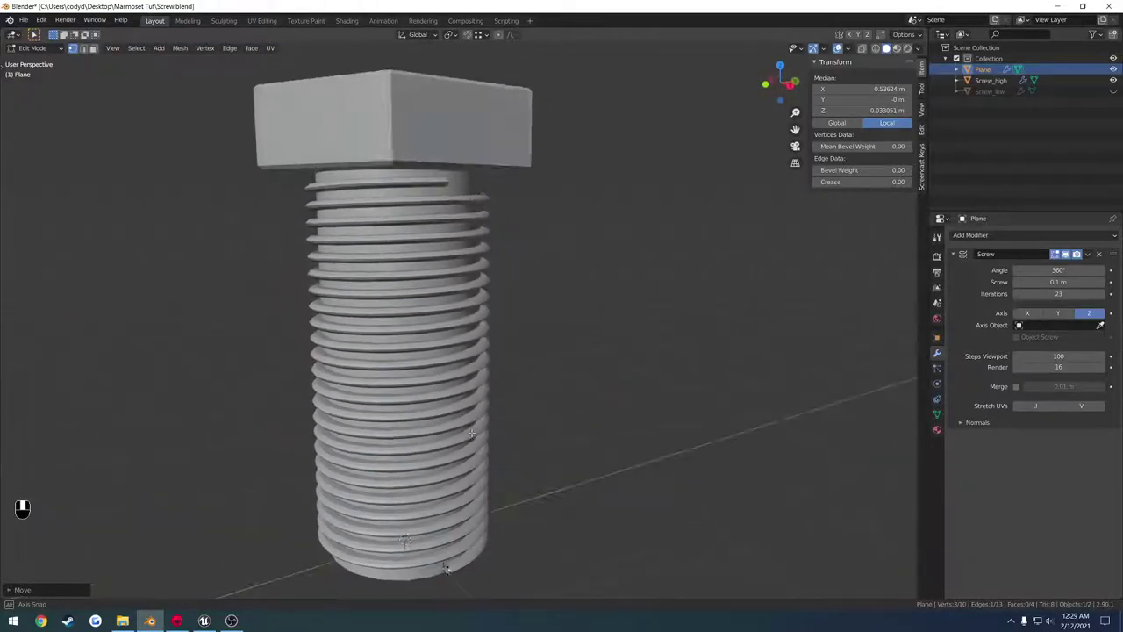
middle_drag(472, 433, 558, 391)
shift+middle_drag(563, 512, 644, 395)
scroll(562, 360, up, 6)
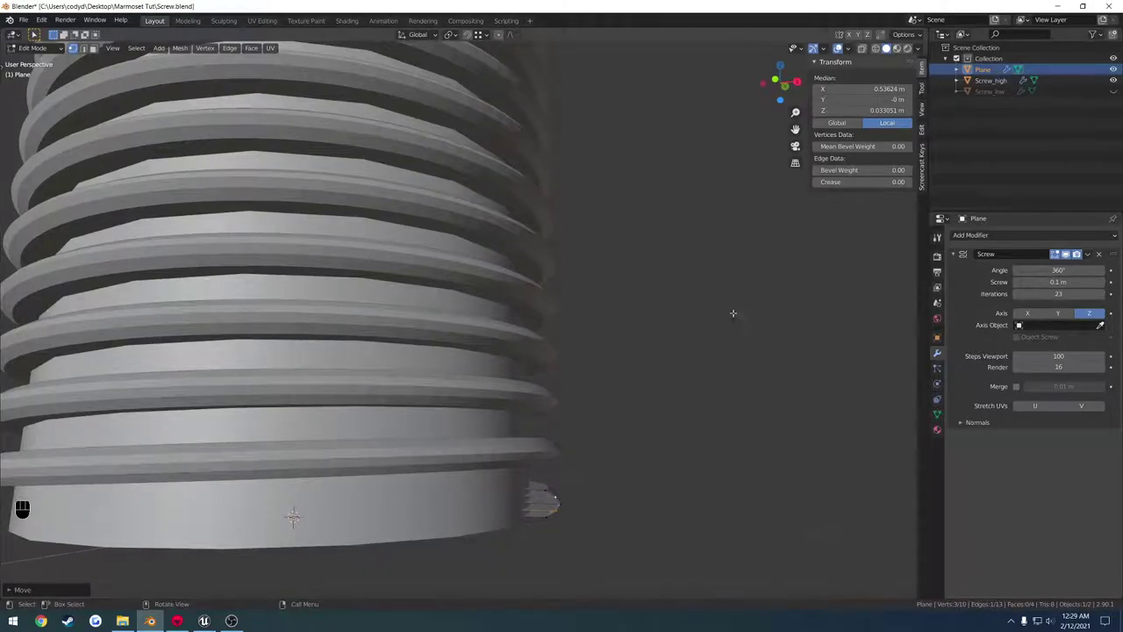
Rename the Plane object as Thread_BAK and return to Object Mode.
double_click(983, 69)
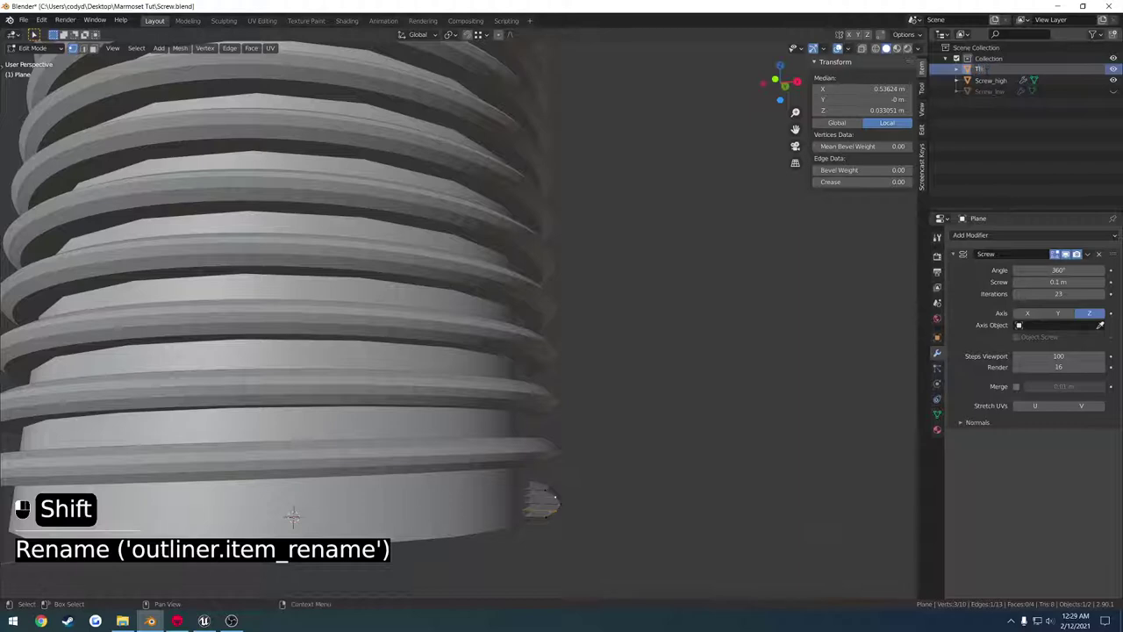
text(Thread_BAK)
key(Return)
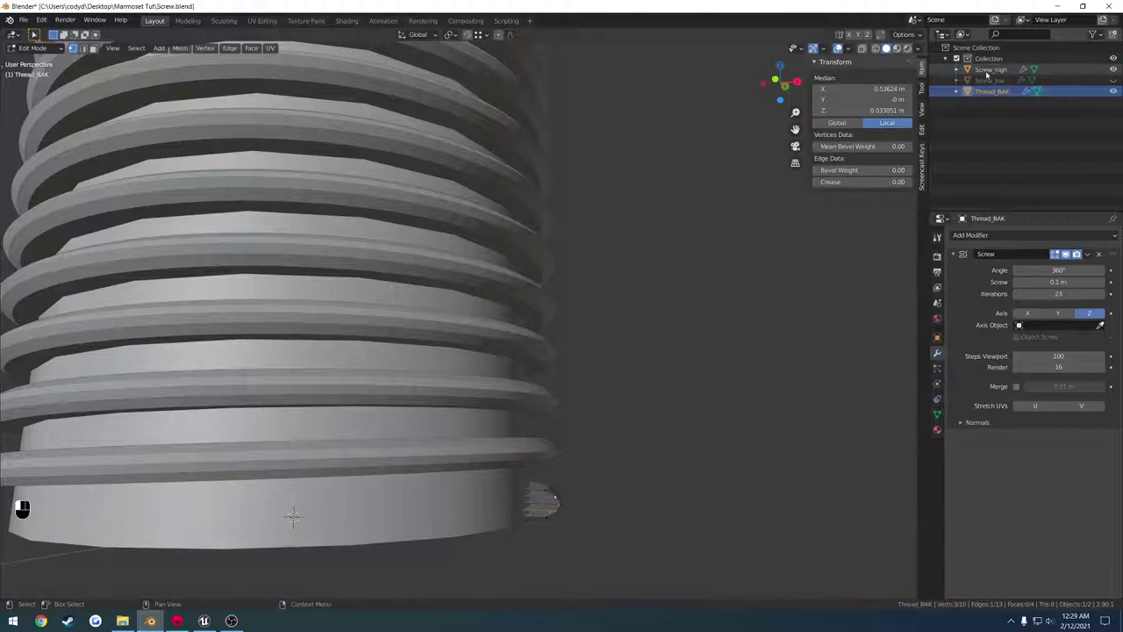
key(Tab)
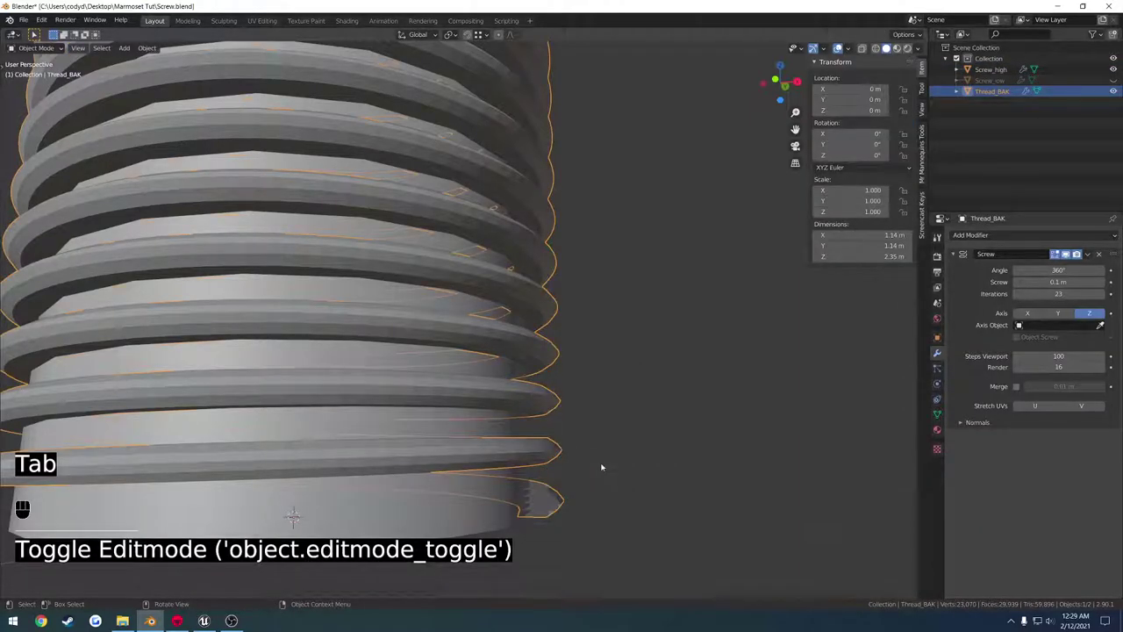
Duplicate the Thread_BAK object in place, hide the original, and rename the copy as Thread.
key(shift+d)
right_click(1118, 126)
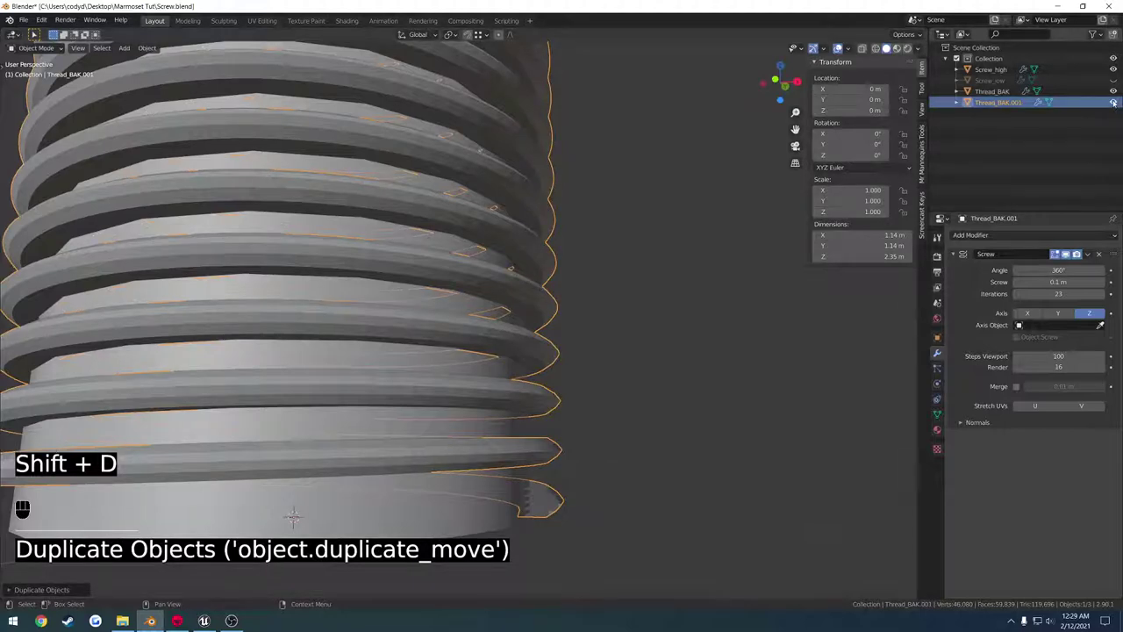
click(1113, 91)
double_click(1013, 102)
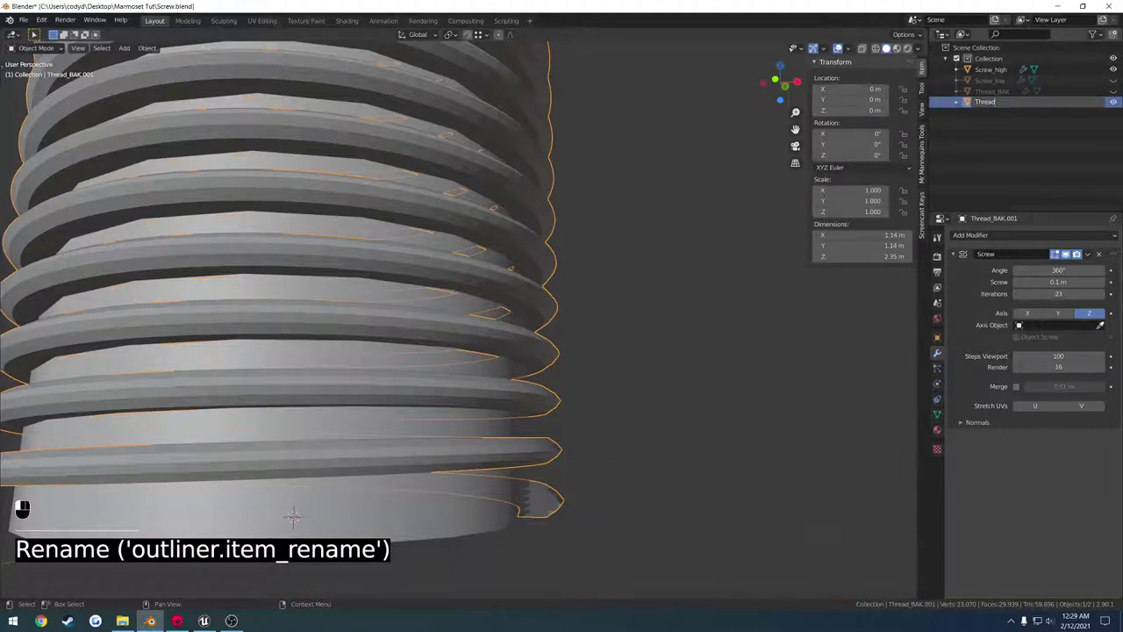
text(Thread)
key(Return)
Apply the Screw modifier on the Thread object and enter Edit Mode on its mesh.
click(1089, 253)
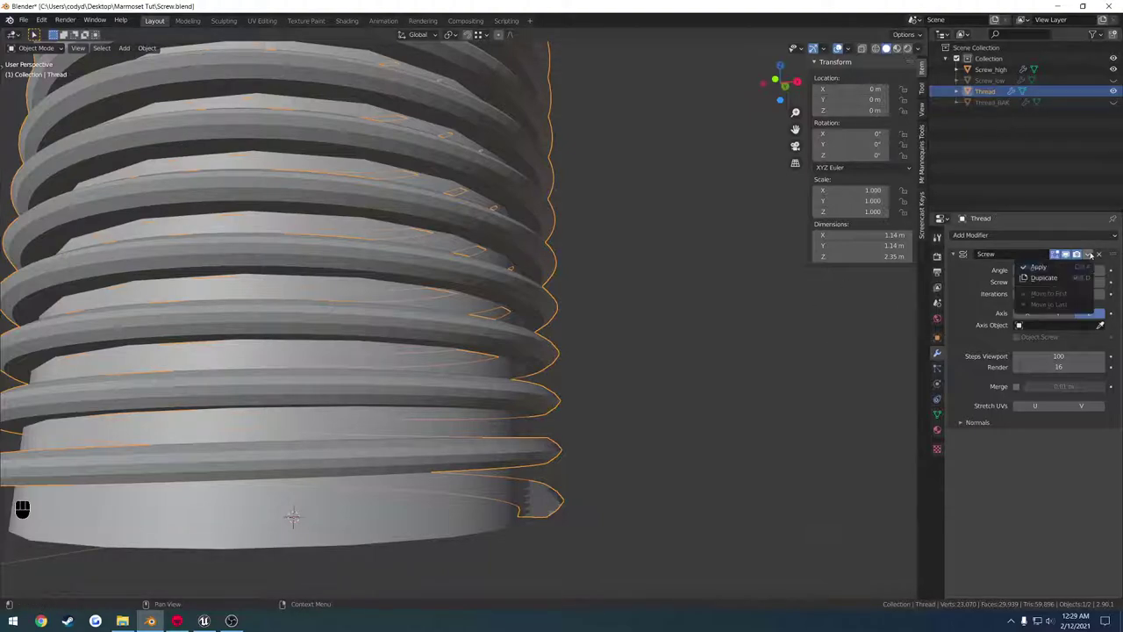
click(1039, 267)
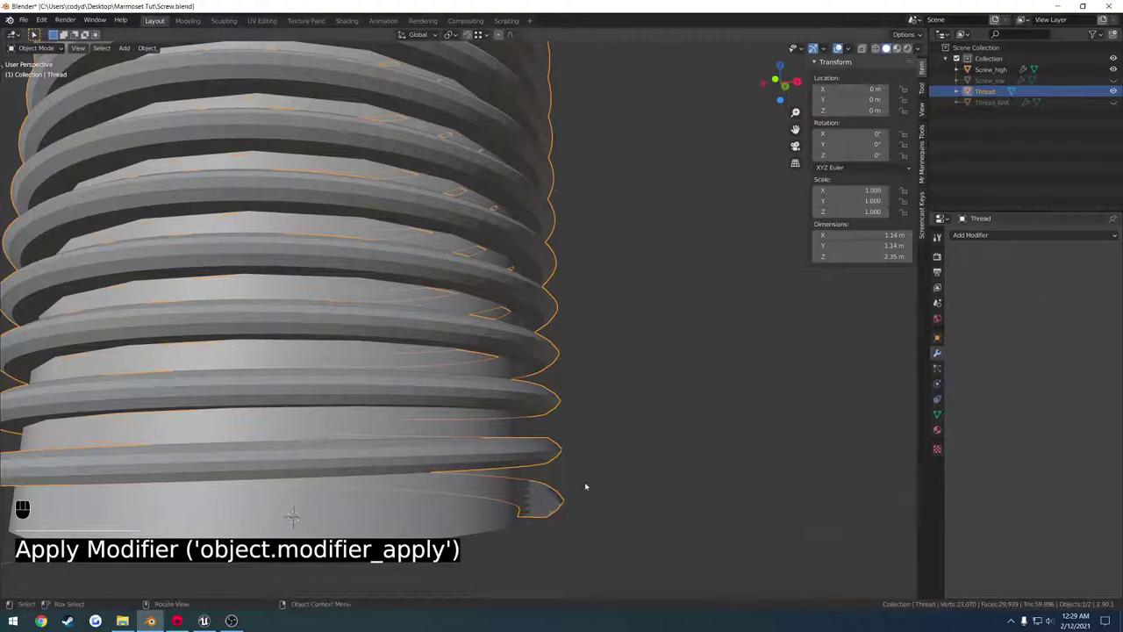
middle_drag(585, 486, 546, 474)
key(Tab)
key(Tab)
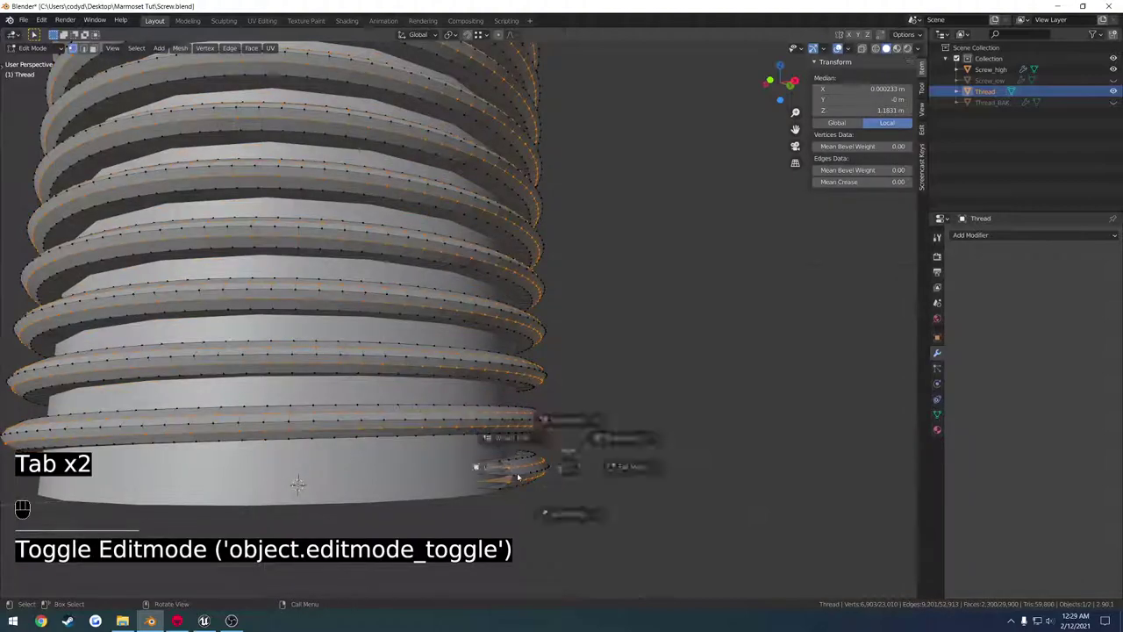
key(Tab)
Fill the open end of the thread at the screw's tip with four faces, starting from its upper edge.
scroll(648, 500, up, 2)
scroll(646, 510, up, 2)
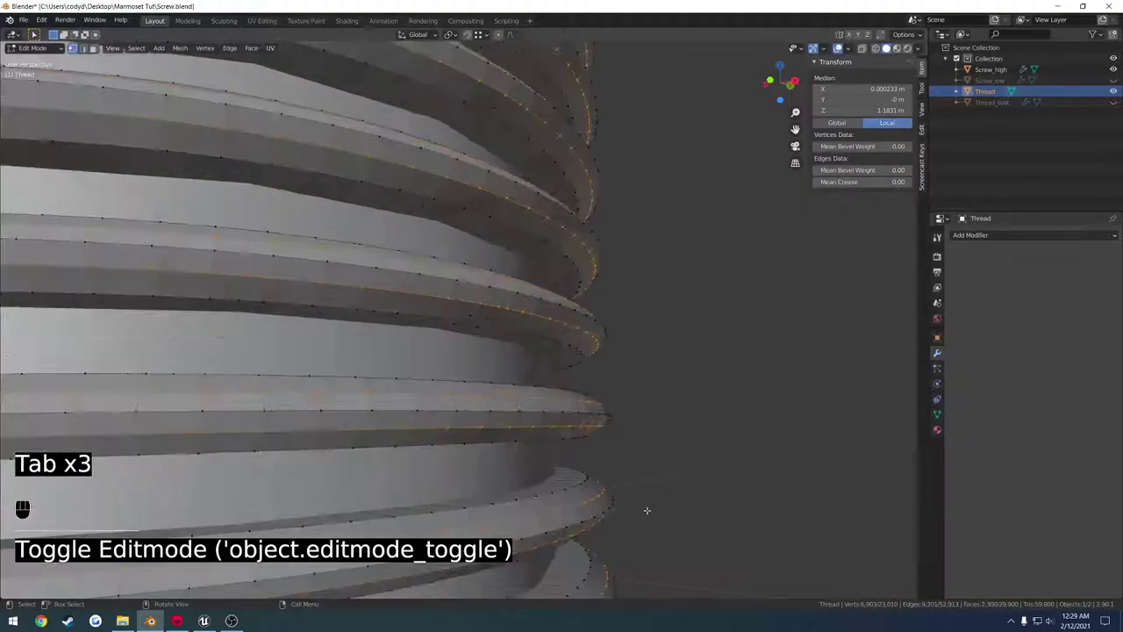
scroll(647, 510, up, 3)
shift+middle_drag(647, 511, 658, 441)
key(2)
click(601, 469)
middle_drag(601, 470, 637, 389)
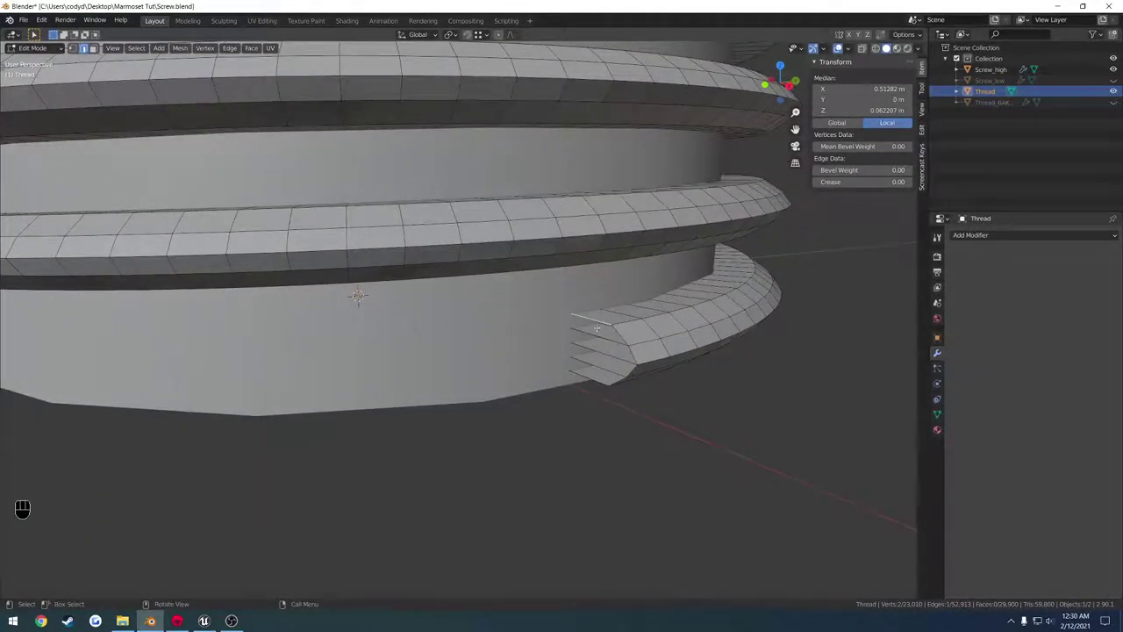
key(f)
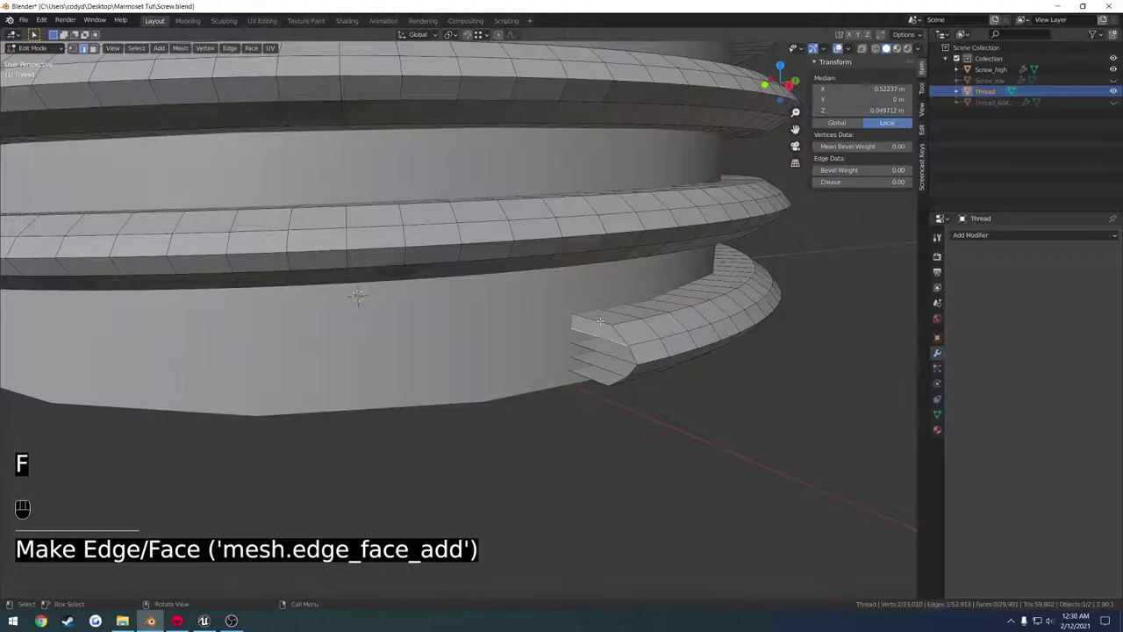
middle_drag(592, 337, 623, 331)
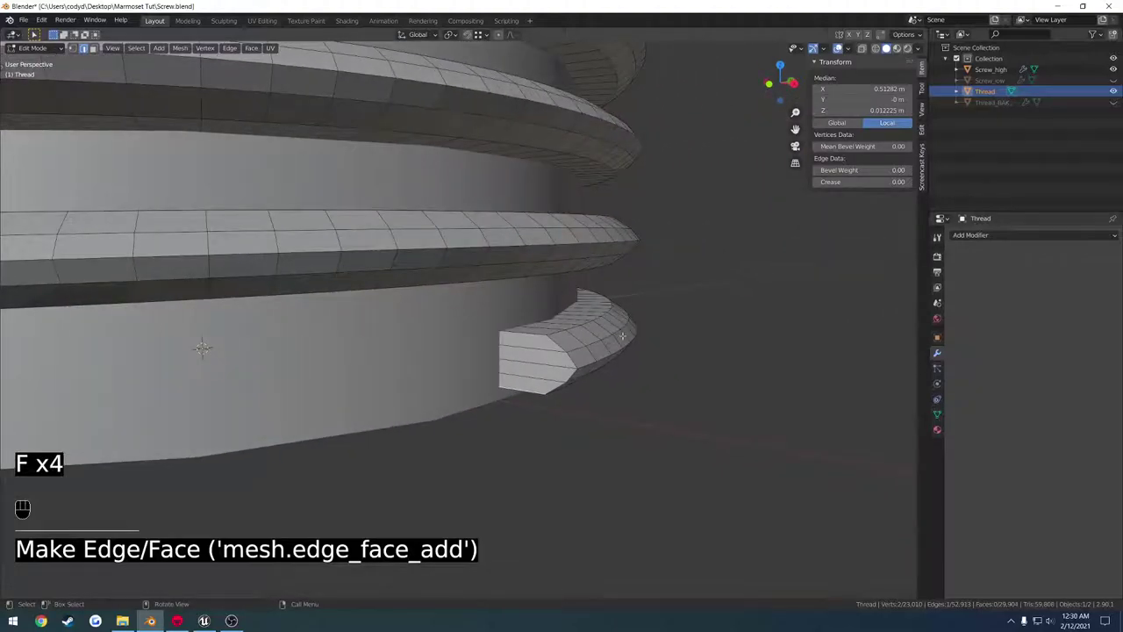
Close the thread's other open end, just under the screw head, with four faces.
scroll(614, 310, down, 8)
shift+middle_drag(606, 284, 412, 401)
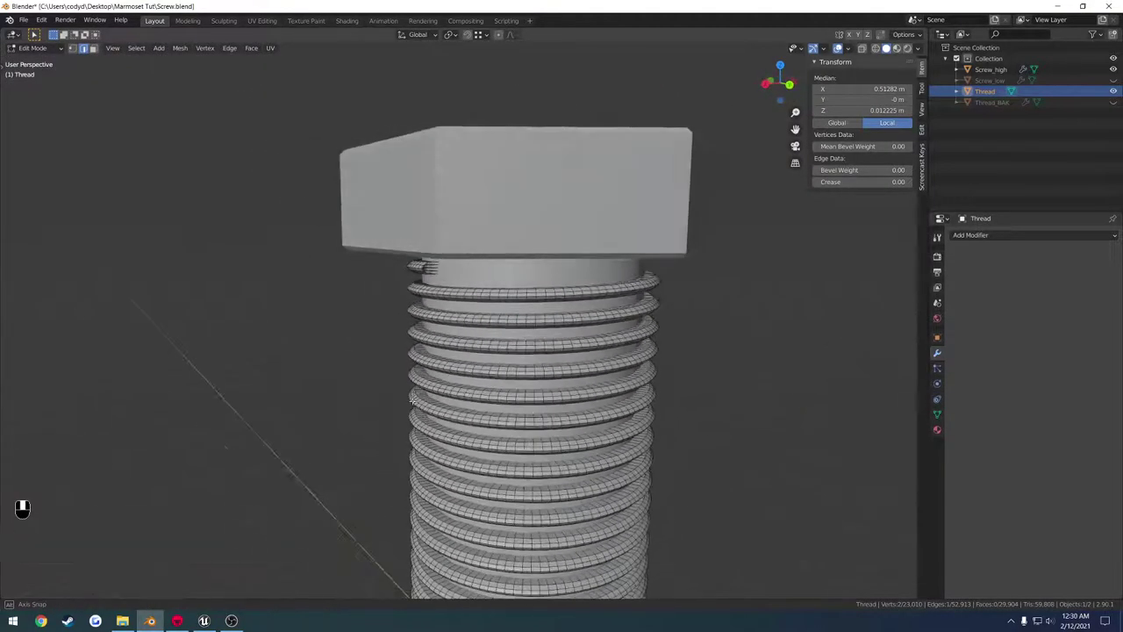
scroll(413, 399, up, 7)
shift+middle_drag(429, 237, 459, 355)
click(385, 249)
middle_drag(385, 249, 402, 271)
key(f)
key(f)
key(f)
key(f)
On the end under the head, snap the outermost vertex along X level with its neighbours, and those three vertices level with the outer corner vertices.
key(1)
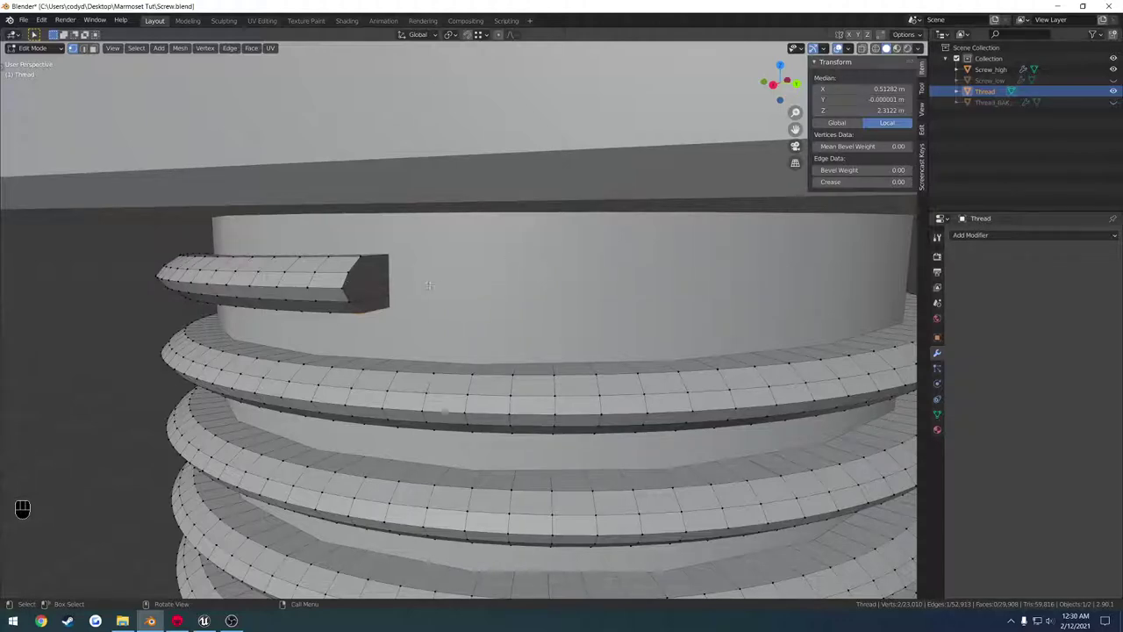
click(344, 286)
middle_drag(357, 281, 331, 287)
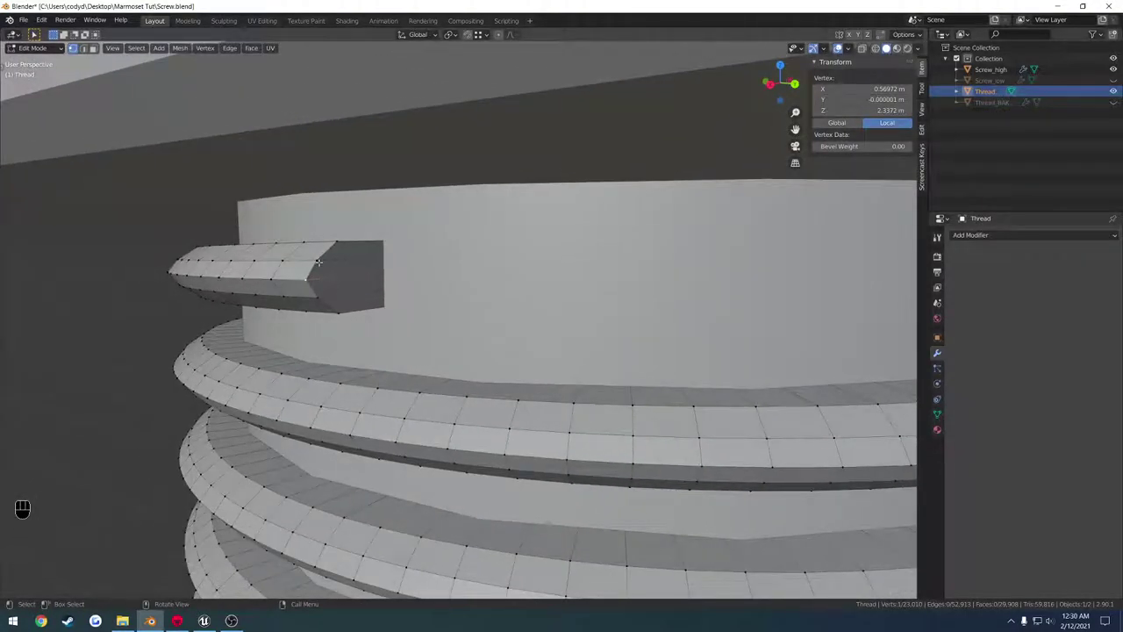
key(g)
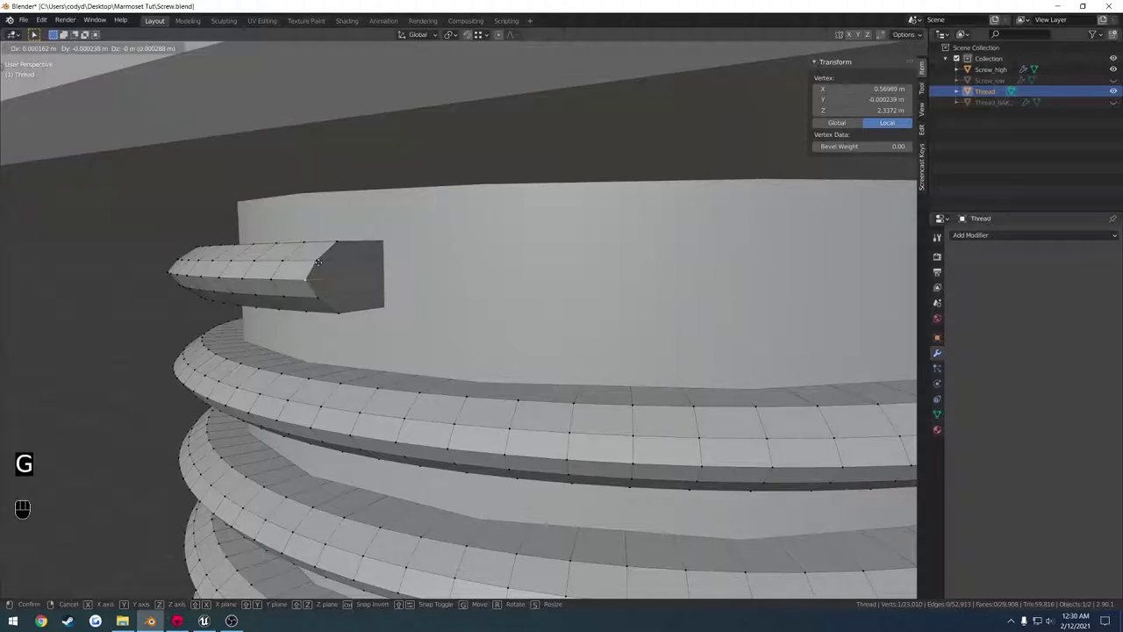
key(x)
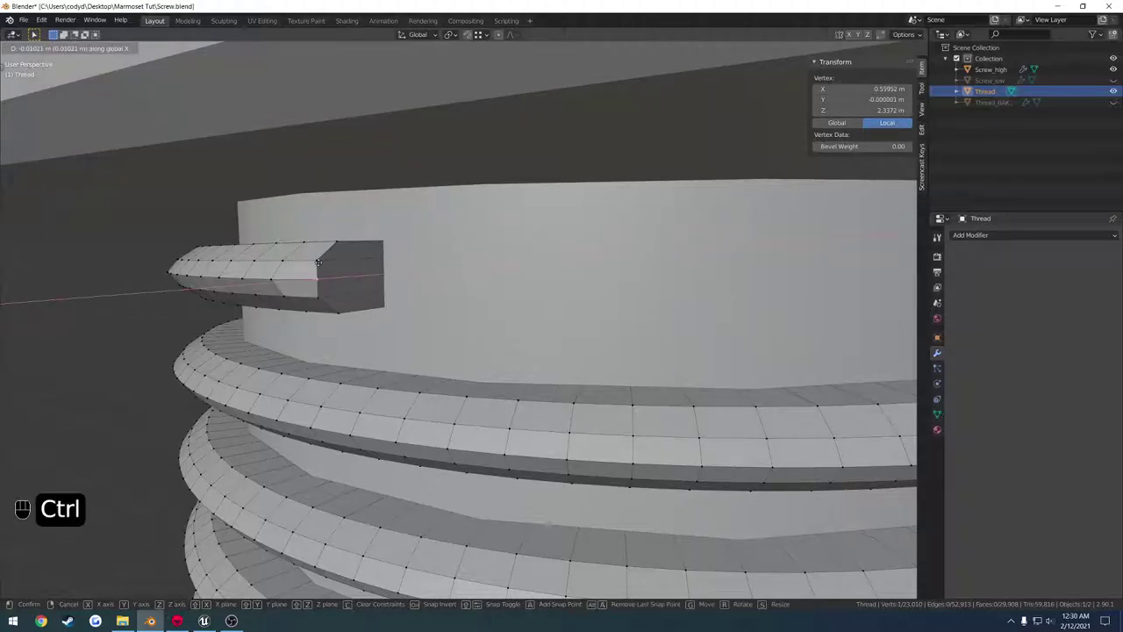
ctrl+click(317, 275)
shift+click(317, 281)
shift+click(317, 279)
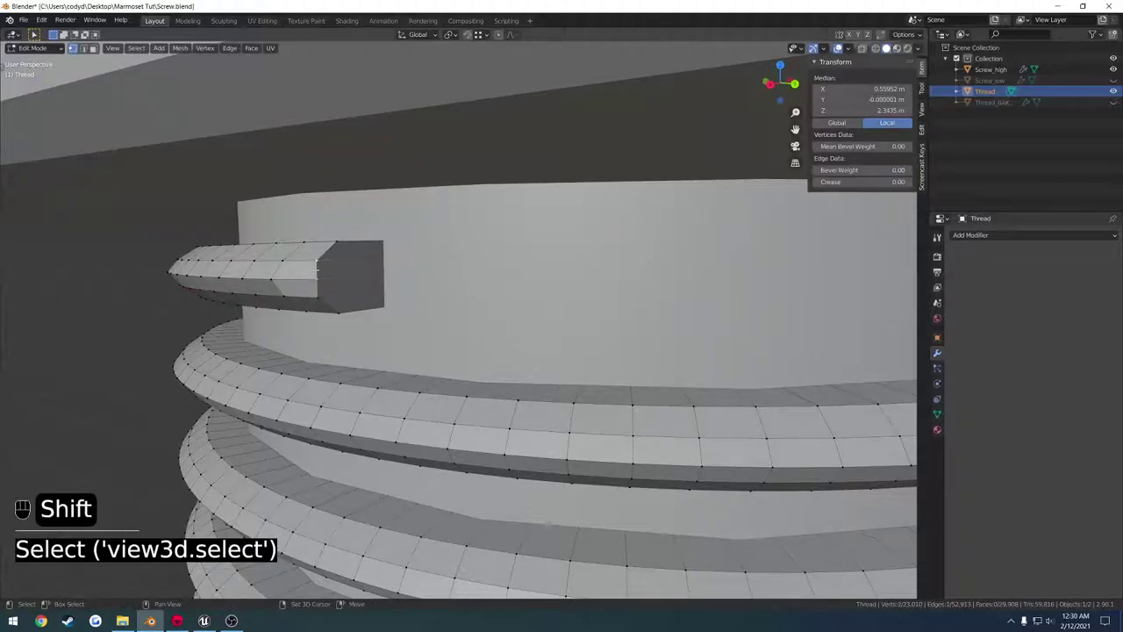
key(g)
ctrl+click(342, 245)
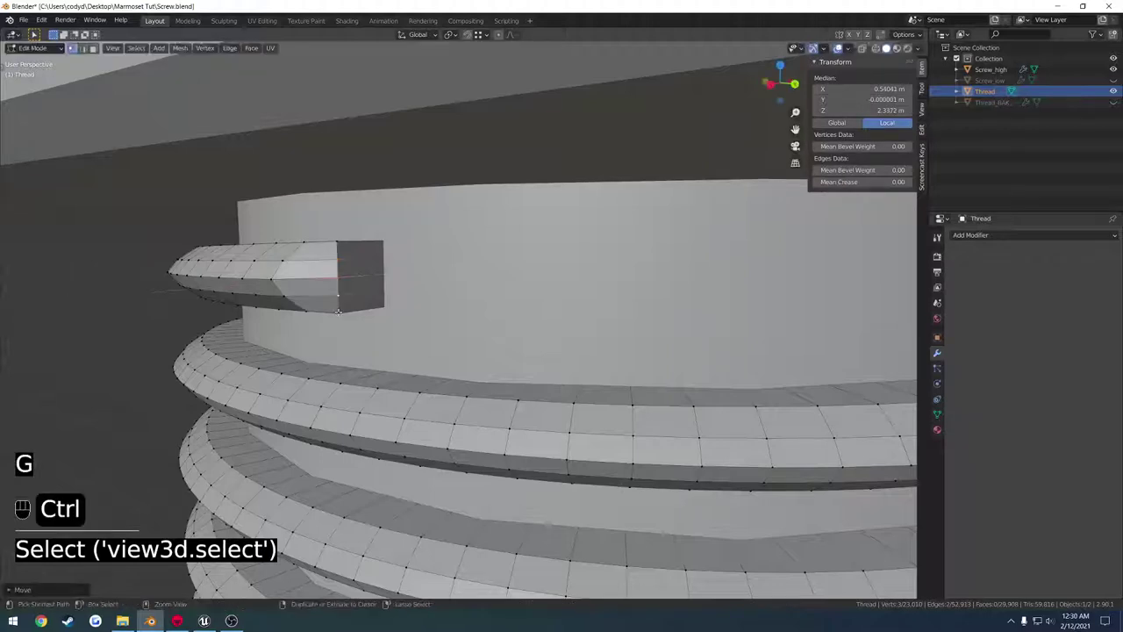
Add the outer corner vertices to the selection and snap the whole outer column about 0.055 m along X onto the inner edge at the shank.
shift+click(338, 243)
shift+click(338, 311)
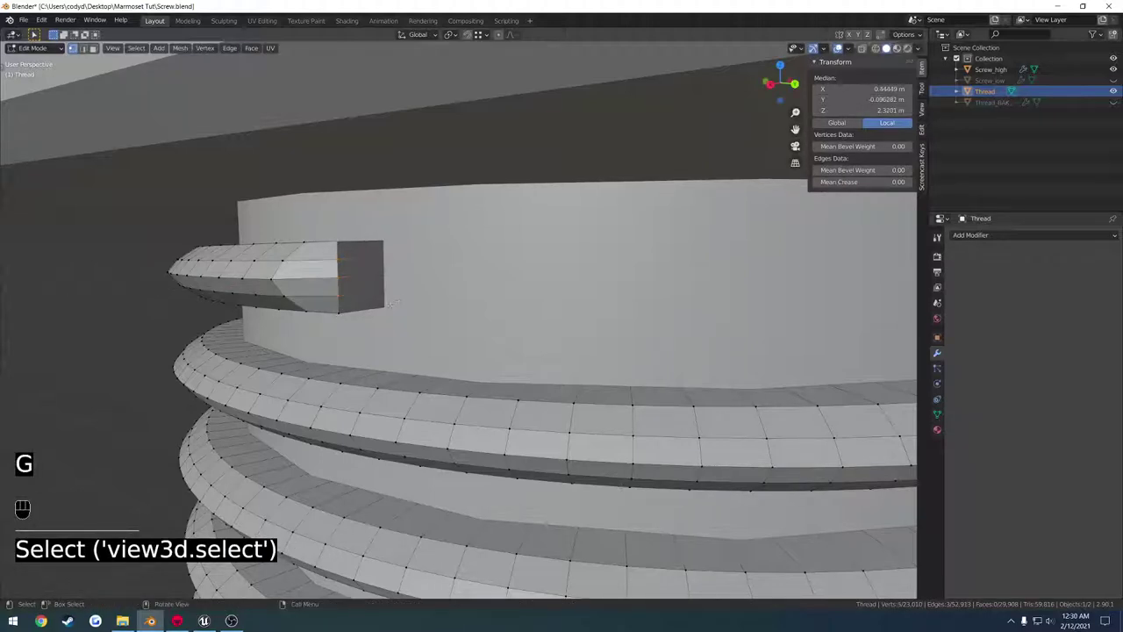
middle_drag(393, 305, 390, 307)
key(g)
key(x)
key(ctrl)
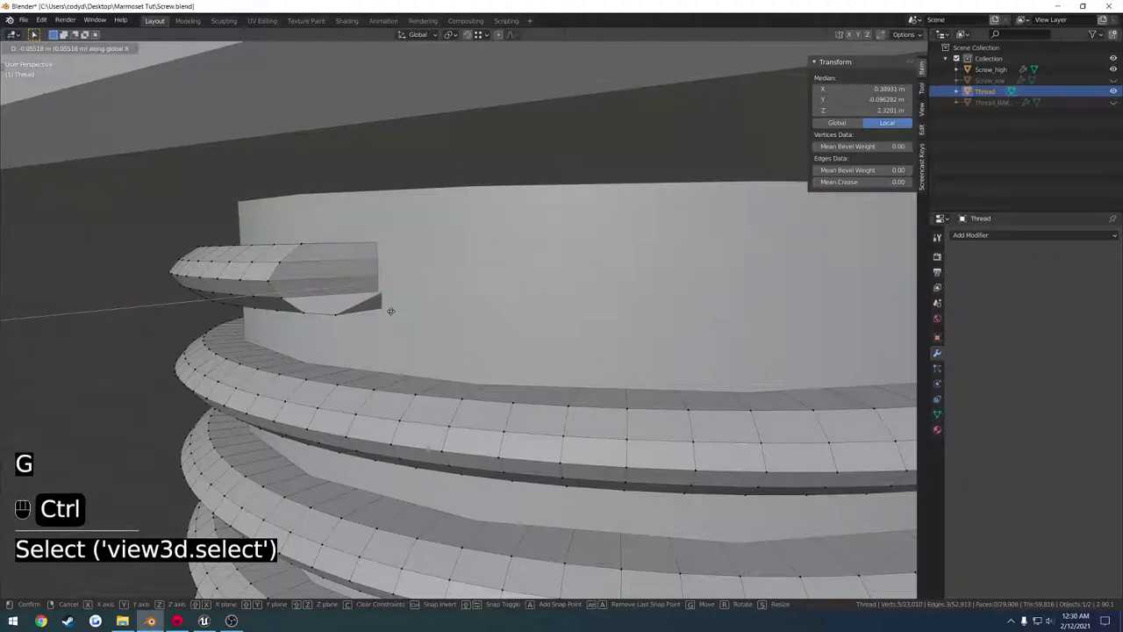
right_click(391, 311)
shift+click(377, 310)
key(g)
key(x)
key(ctrl)
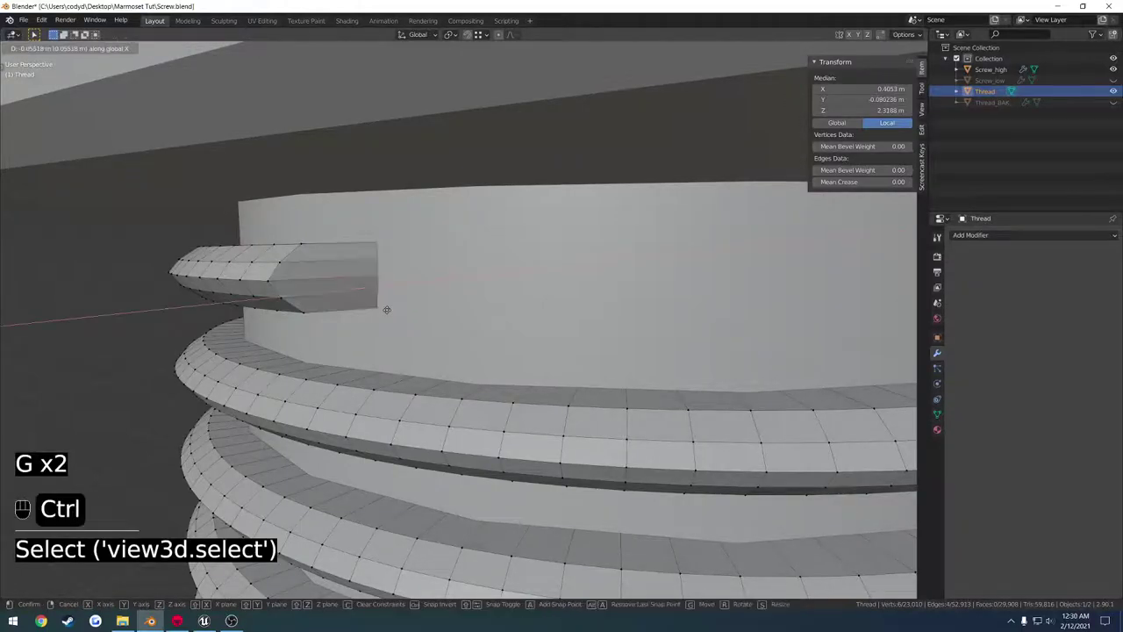
click(388, 310)
Stretch the collapsed thread end under the head about 0.19 m along Y to form a long taper.
key(z)
middle_drag(390, 314, 495, 320)
key(z)
shift+middle_drag(576, 326, 491, 326)
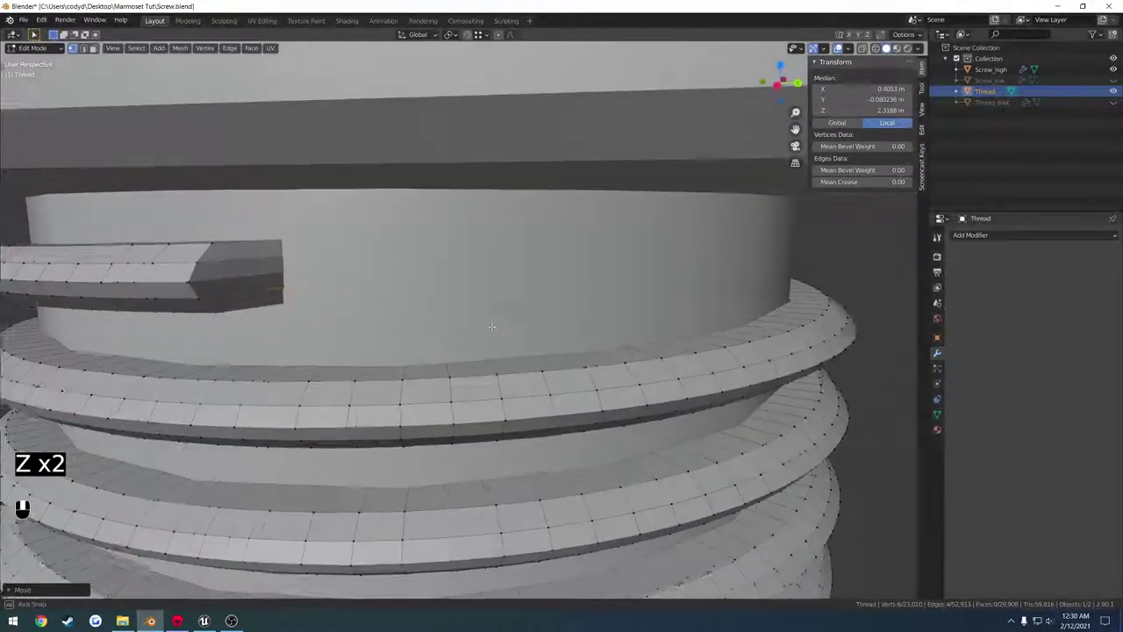
key(g)
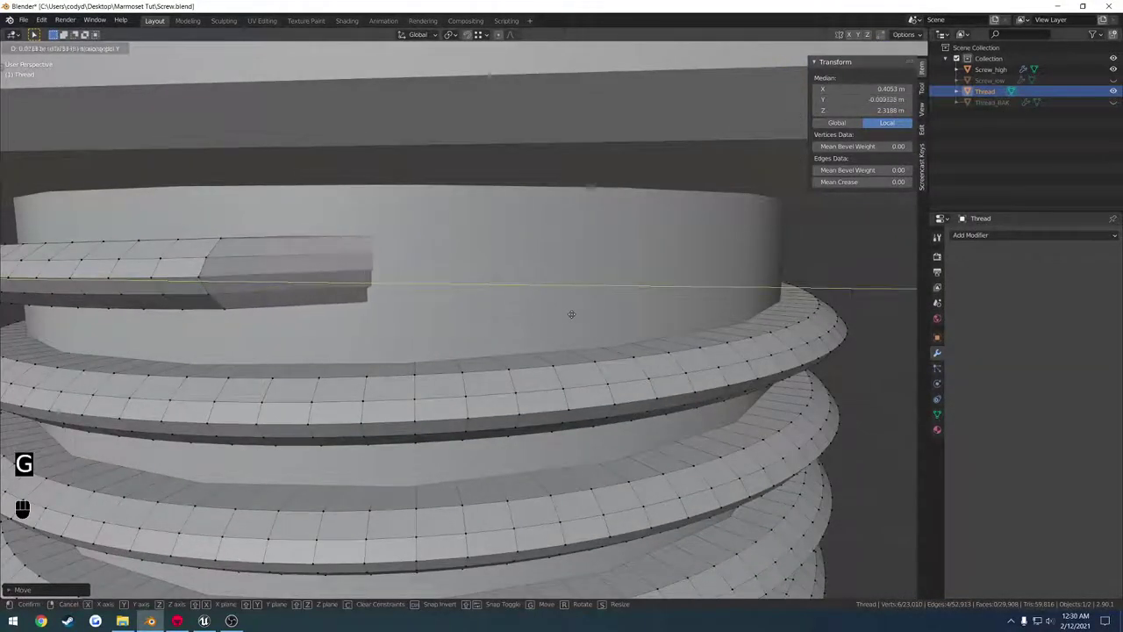
click(669, 298)
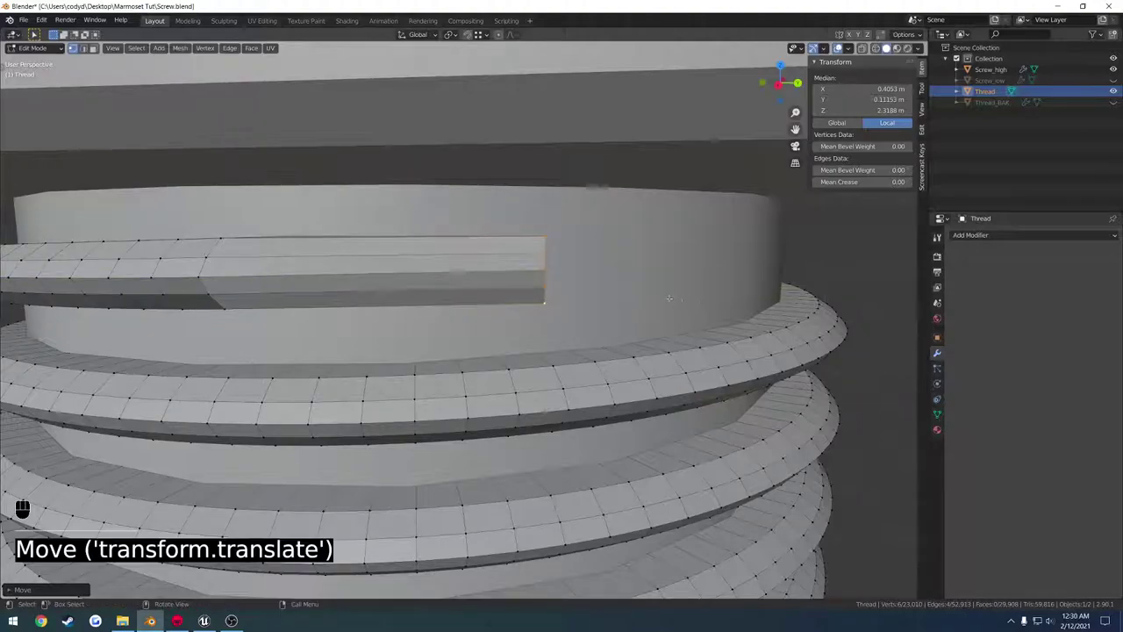
middle_drag(669, 298, 693, 295)
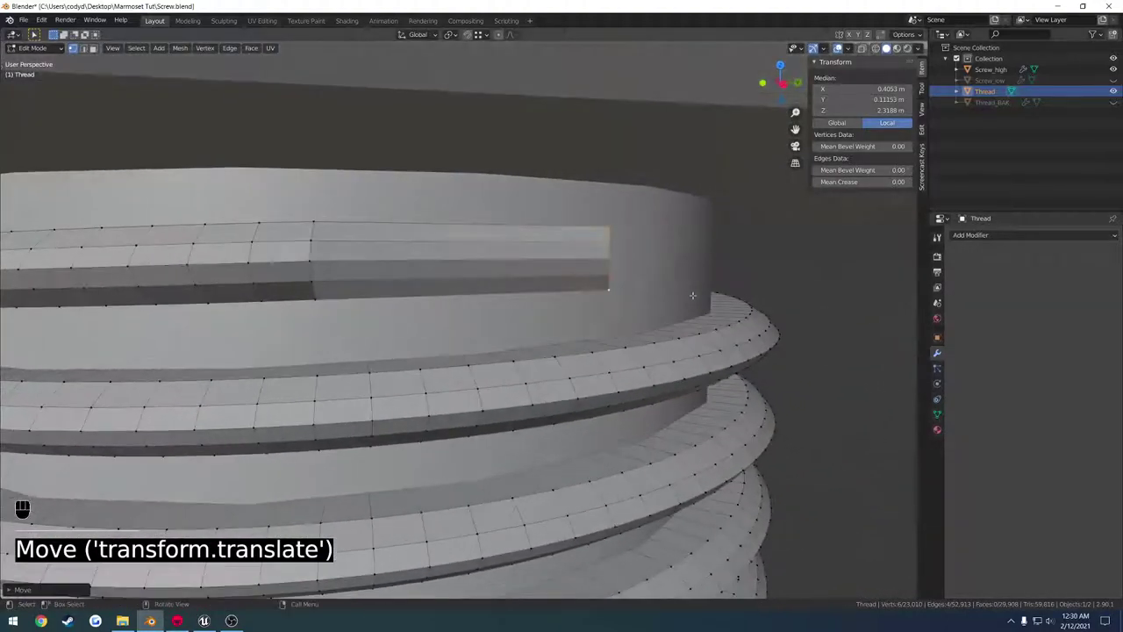
Shorten the taper under the head by moving its end vertices back about 0.089 m along Y, and inspect the shape in Object Mode.
key(g)
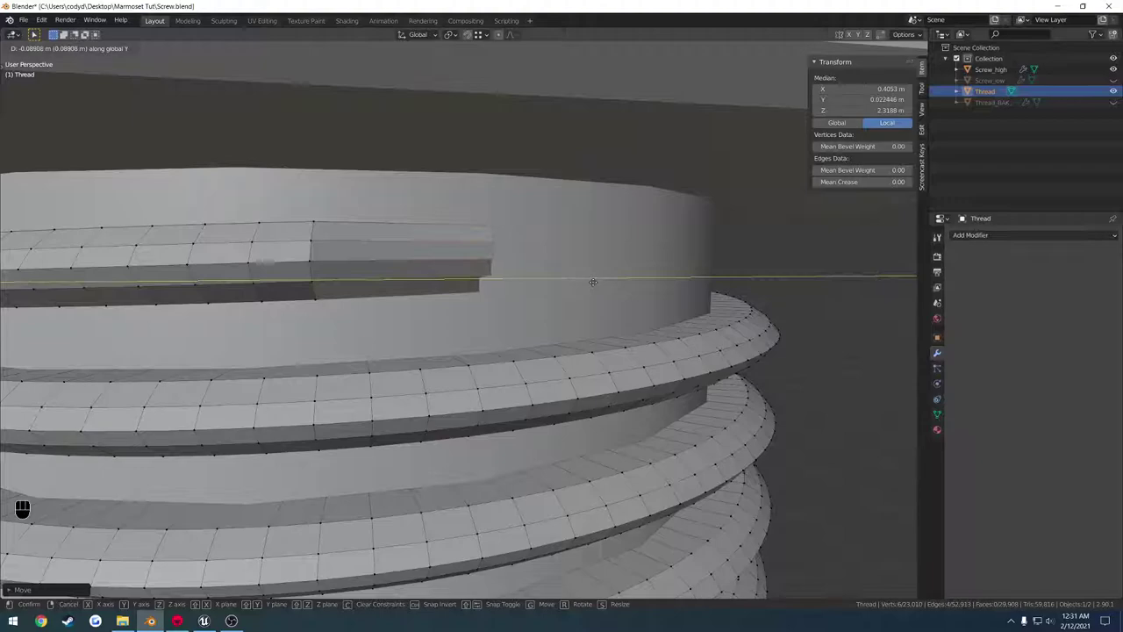
click(593, 281)
key(Tab)
middle_drag(593, 282, 318, 284)
click(133, 321)
key(Tab)
scroll(379, 292, up, 2)
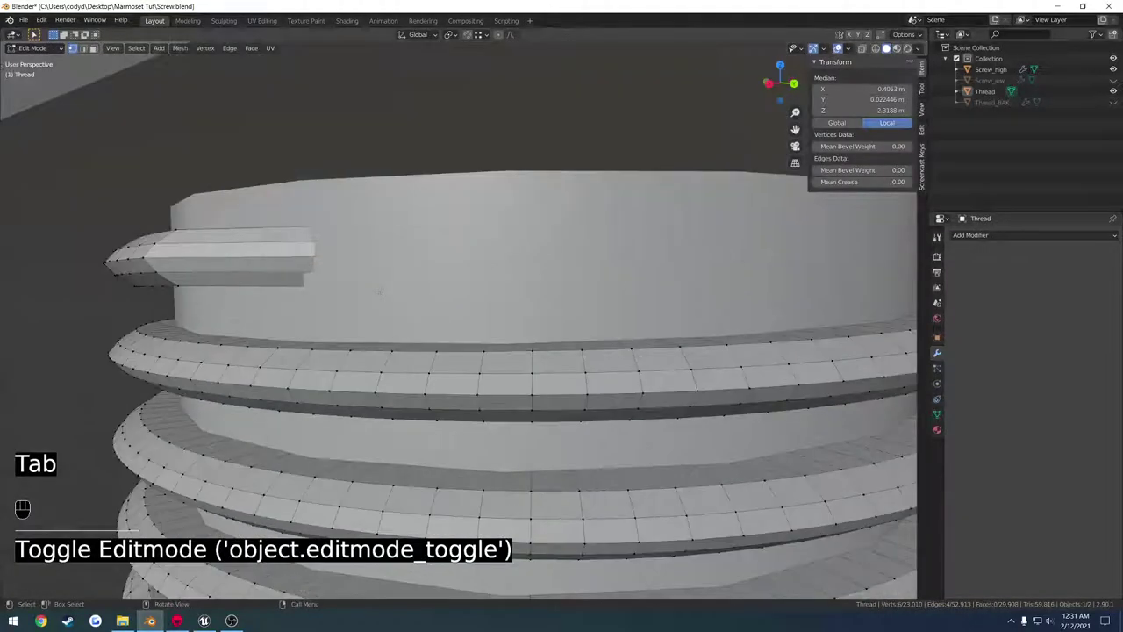
Move the taper's end vertices about 0.085 m forward along Y and about 0.03 m inward along X, and return to Object Mode.
key(g)
click(443, 289)
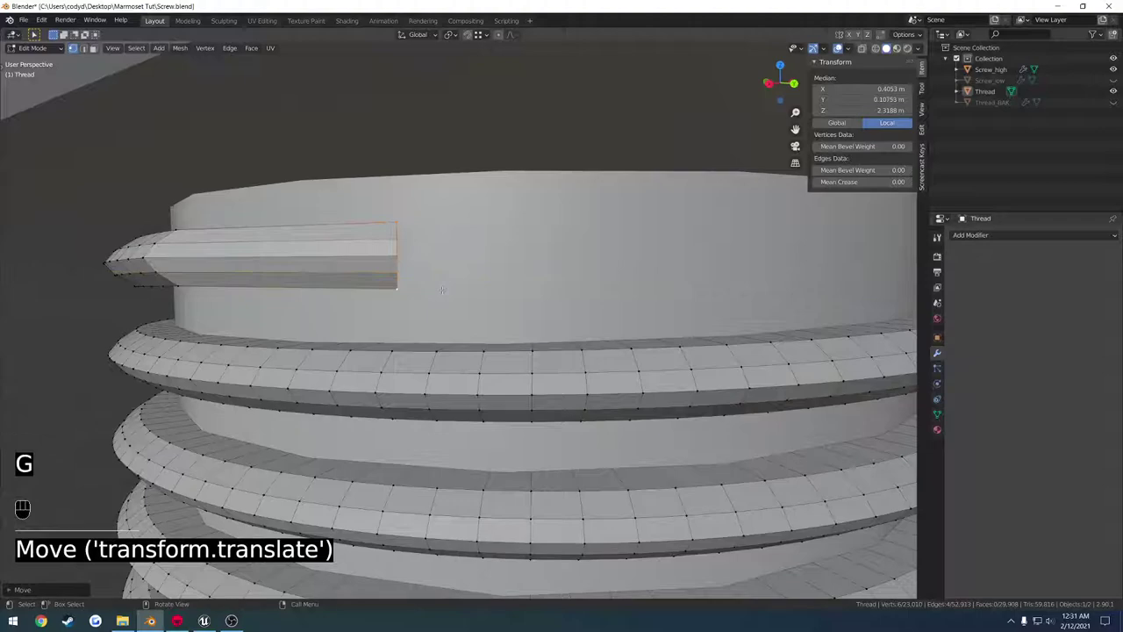
key(g)
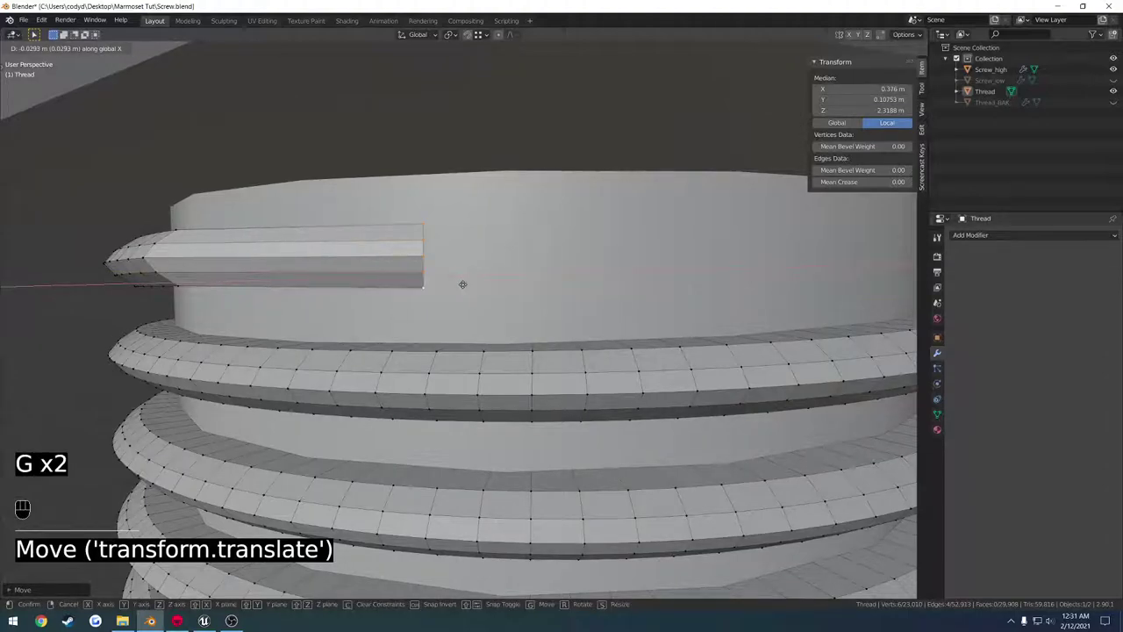
click(464, 283)
key(Tab)
Step back and forth through the taper edits to compare them, restore the latest shape, and save the file.
middle_drag(464, 283, 438, 305)
scroll(443, 309, up, 4)
scroll(444, 310, down, 4)
key(ctrl+z)
key(ctrl+z)
key(ctrl+z)
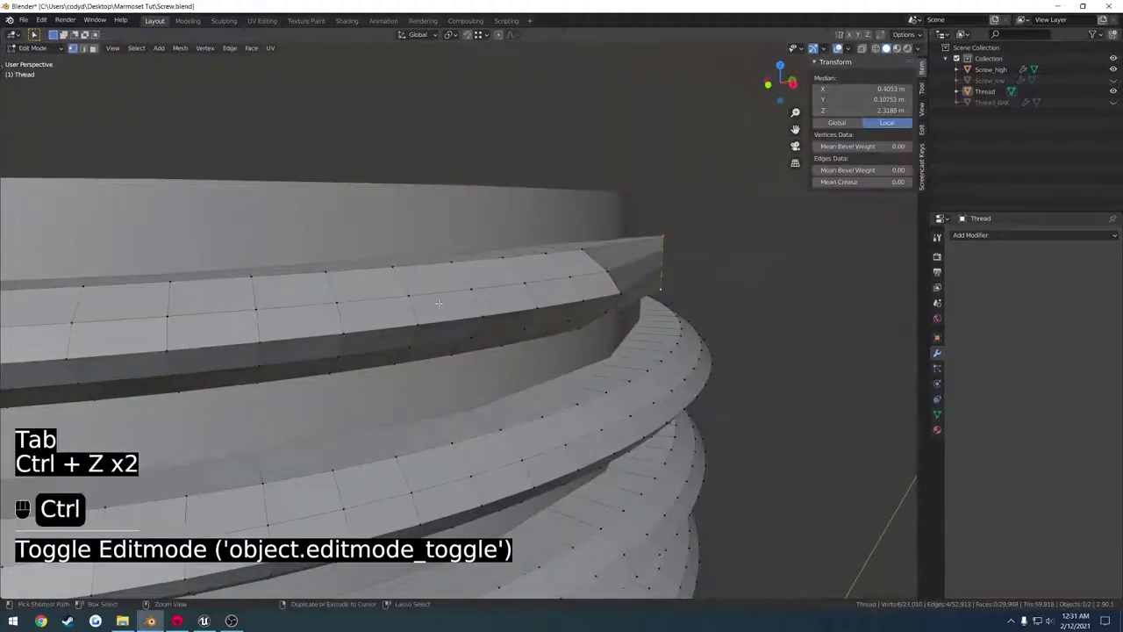
key(ctrl+z)
key(ctrl+shift+z)
key(ctrl+shift+z)
key(ctrl+shift+z)
key(ctrl+shift+z)
key(ctrl+shift+z)
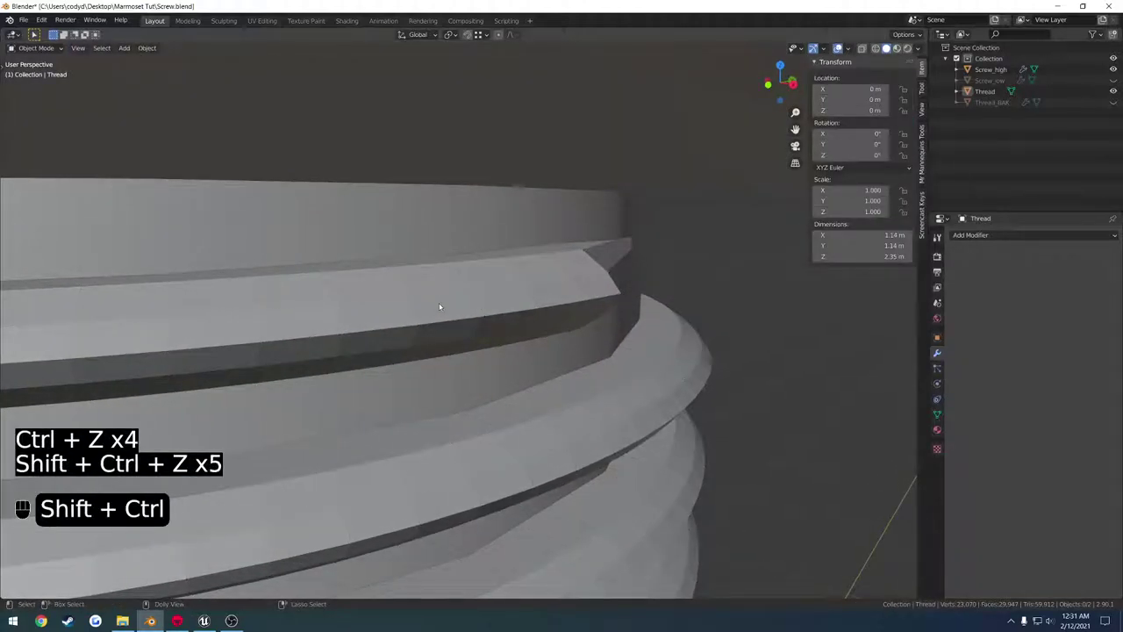
key(ctrl+s)
At the thread's tip end, snap the outermost vertex along X level with its neighbours, and those three vertices level with the outer corner vertices.
click(445, 308)
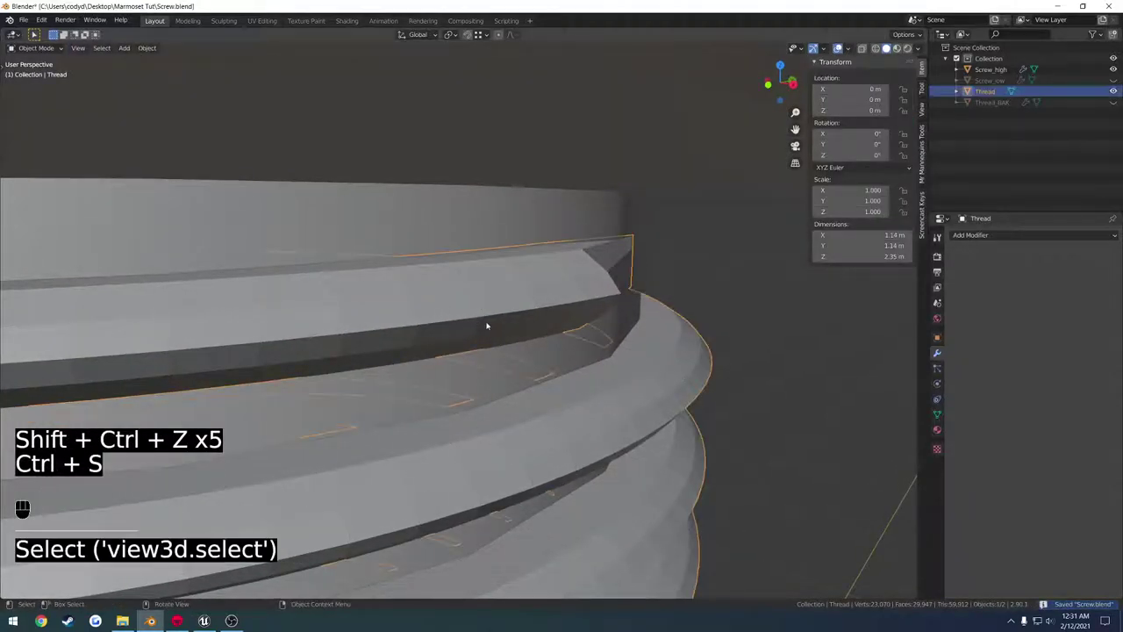
middle_drag(486, 323, 491, 390)
shift+middle_drag(491, 391, 534, 328)
scroll(507, 355, up, 2)
key(Tab)
click(513, 329)
scroll(534, 328, up, 3)
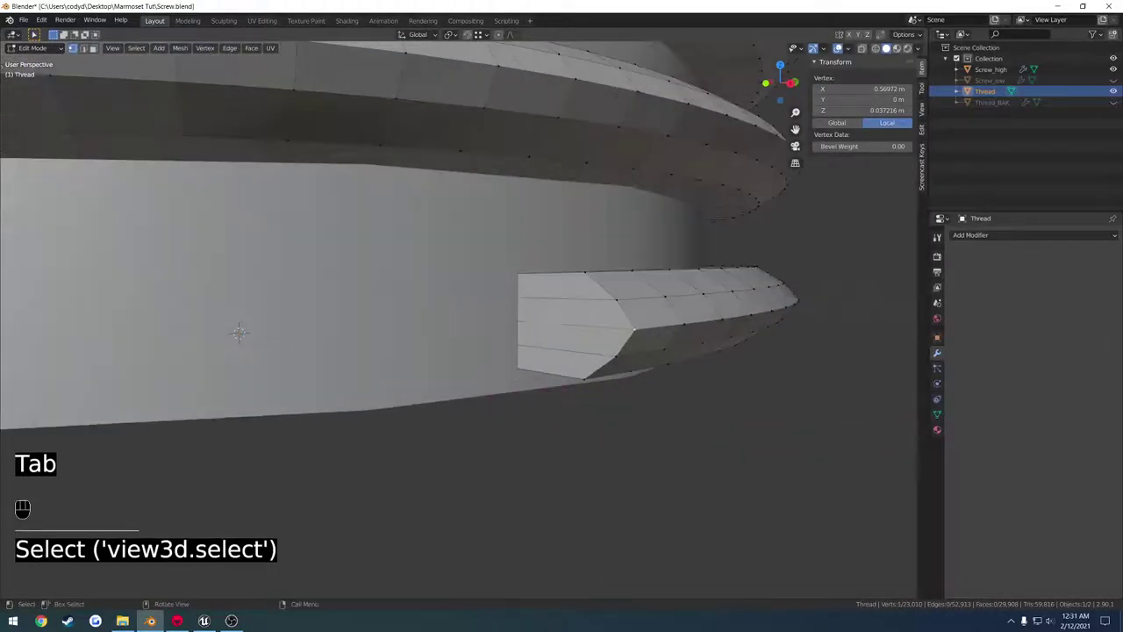
key(g)
ctrl+click(615, 348)
shift+click(615, 299)
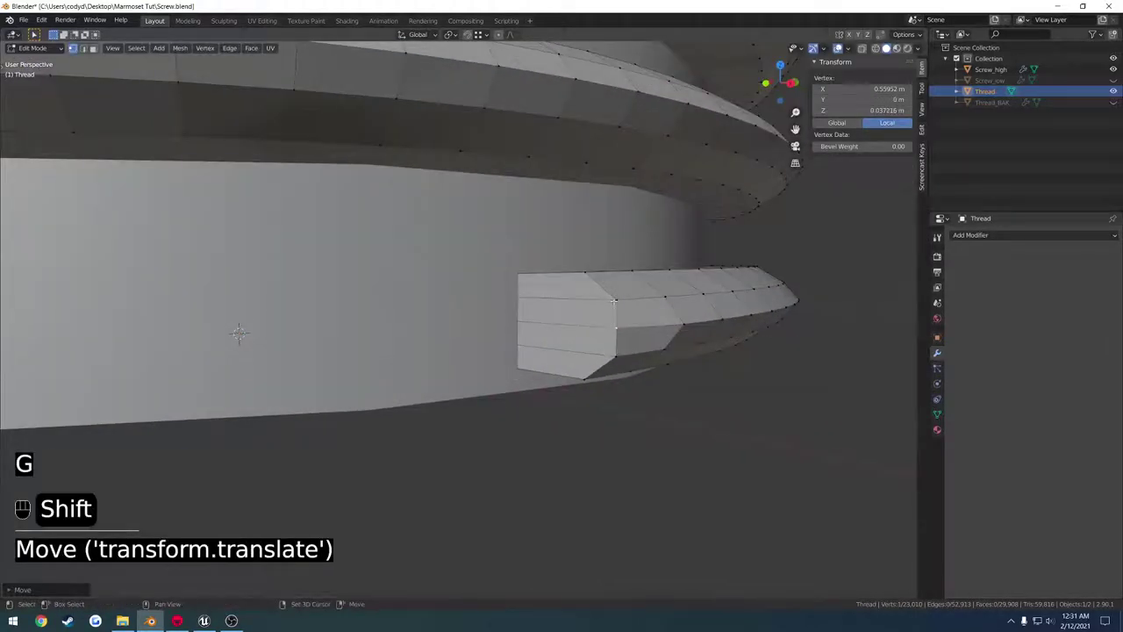
key(g)
ctrl+click(588, 323)
Snap all outer vertices of the tip end along X onto the inner edge at 0.48523 m, including the one missed by the first move.
shift+click(592, 322)
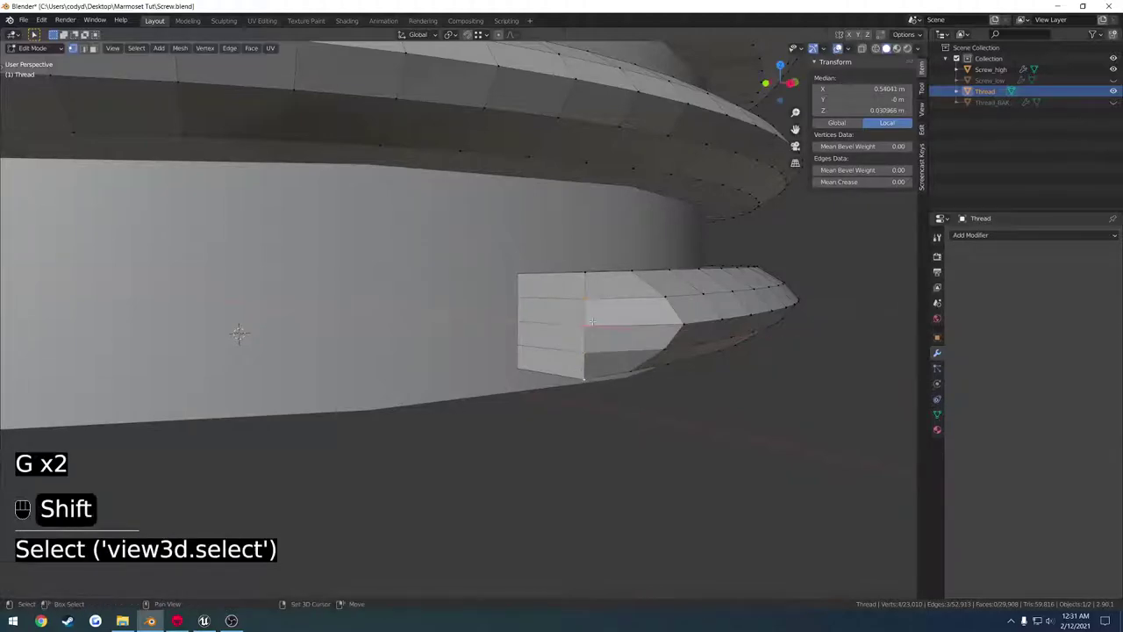
key(z)
mouse_move(482, 295)
middle_down()
mouse_move(482, 356)
mouse_move(558, 343)
mouse_move(534, 337)
middle_up()
key(g)
ctrl+click(480, 355)
click(572, 349)
key(g)
ctrl+click(568, 347)
key(z)
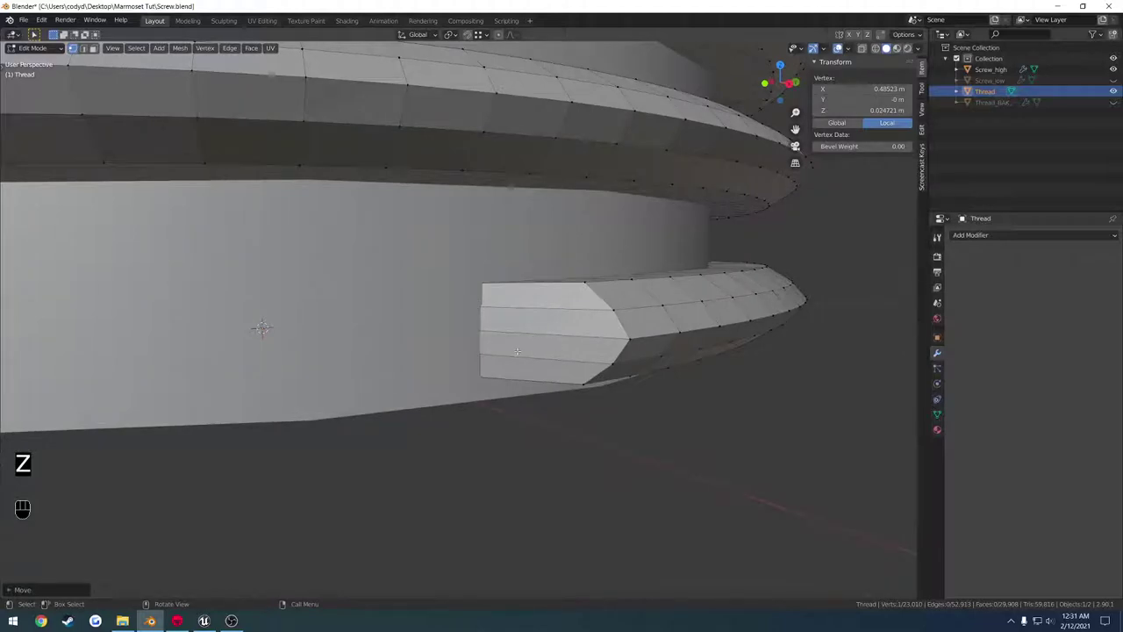
scroll(518, 351, down, 2)
shift+middle_drag(517, 351, 562, 349)
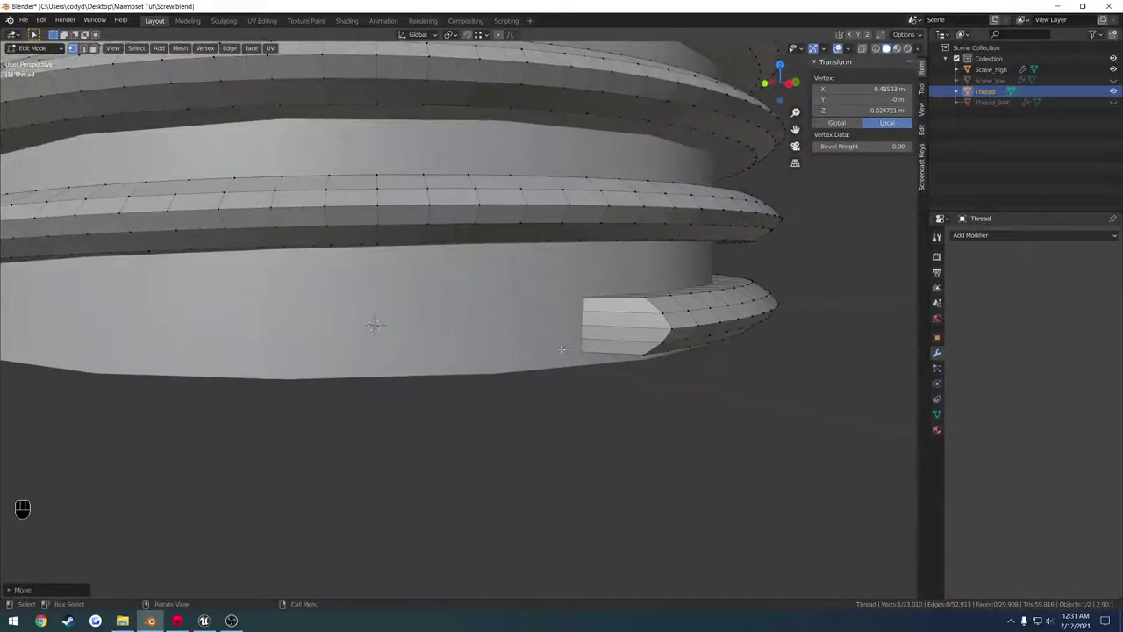
key(g)
key(y)
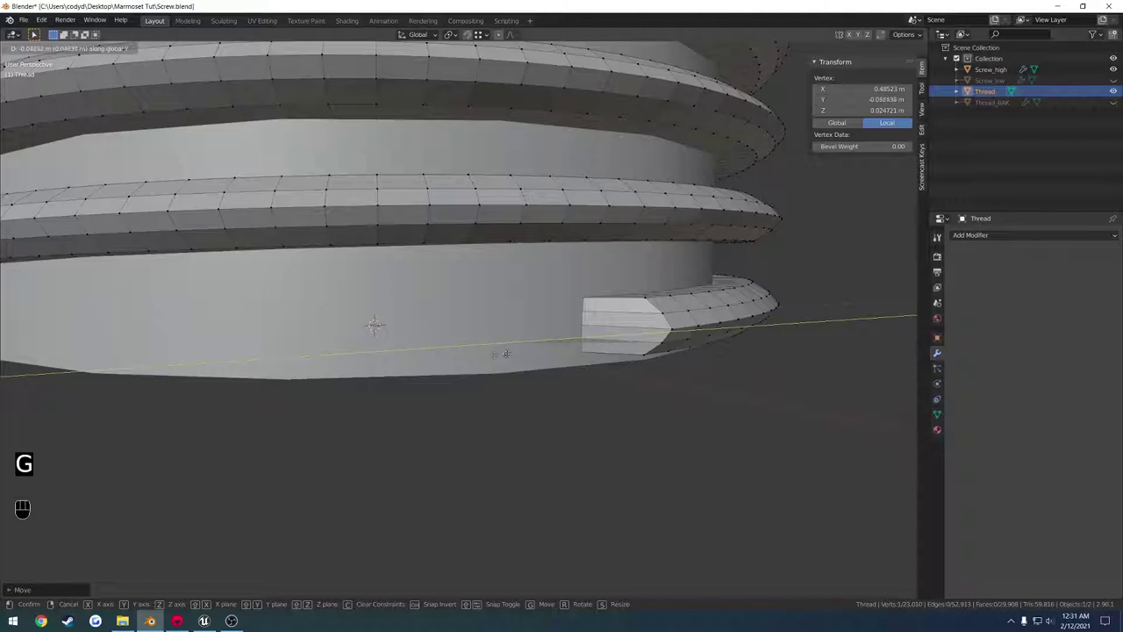
right_click(529, 355)
key(z)
middle_drag(529, 355, 567, 369)
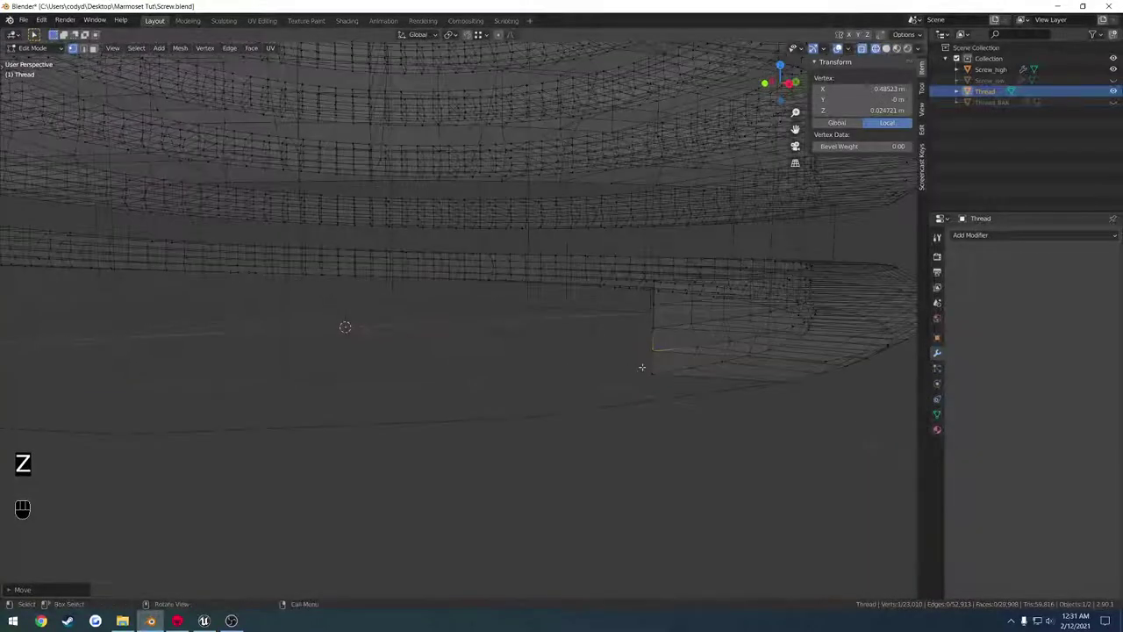
click(654, 374)
key(g)
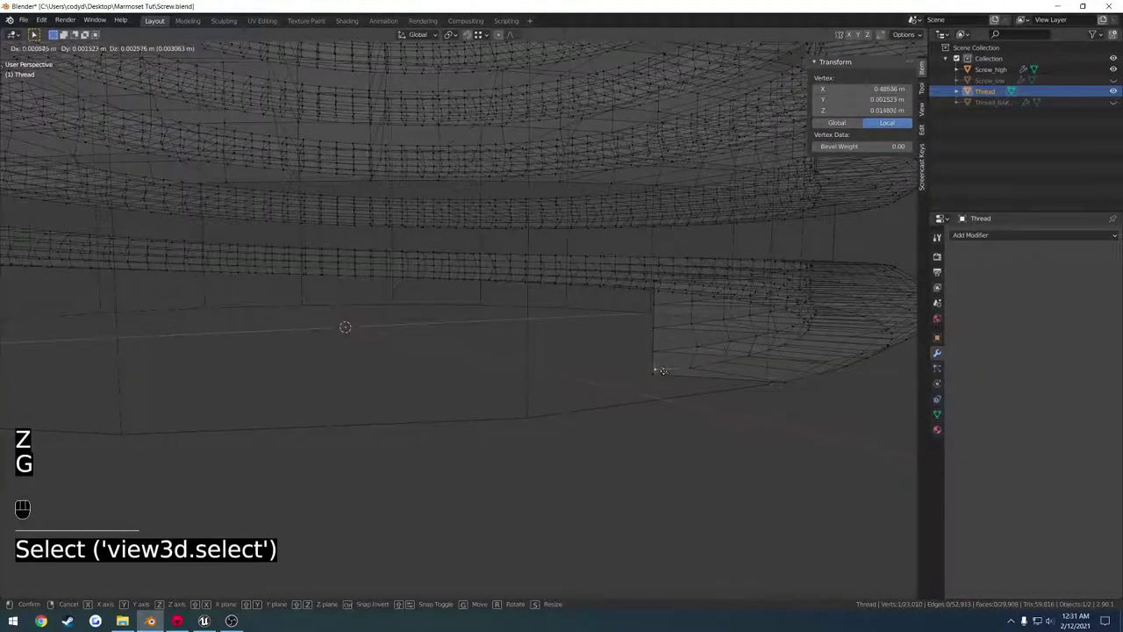
click(665, 368)
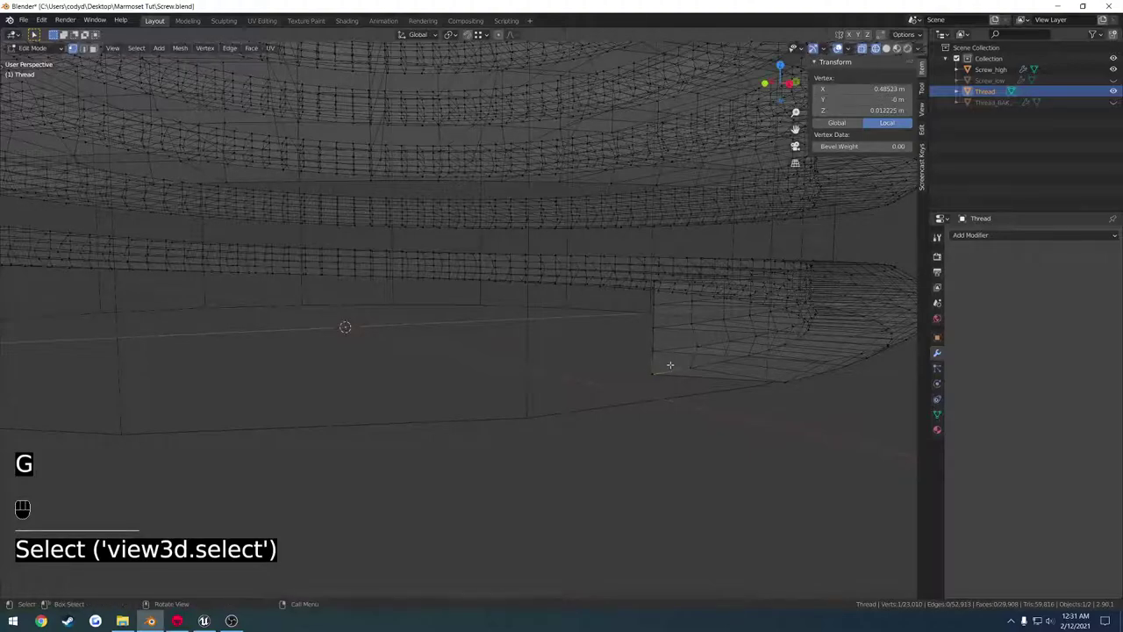
Select the whole thread mesh and merge its vertices by distance, with the merge distance at 0.00001 m.
key(a)
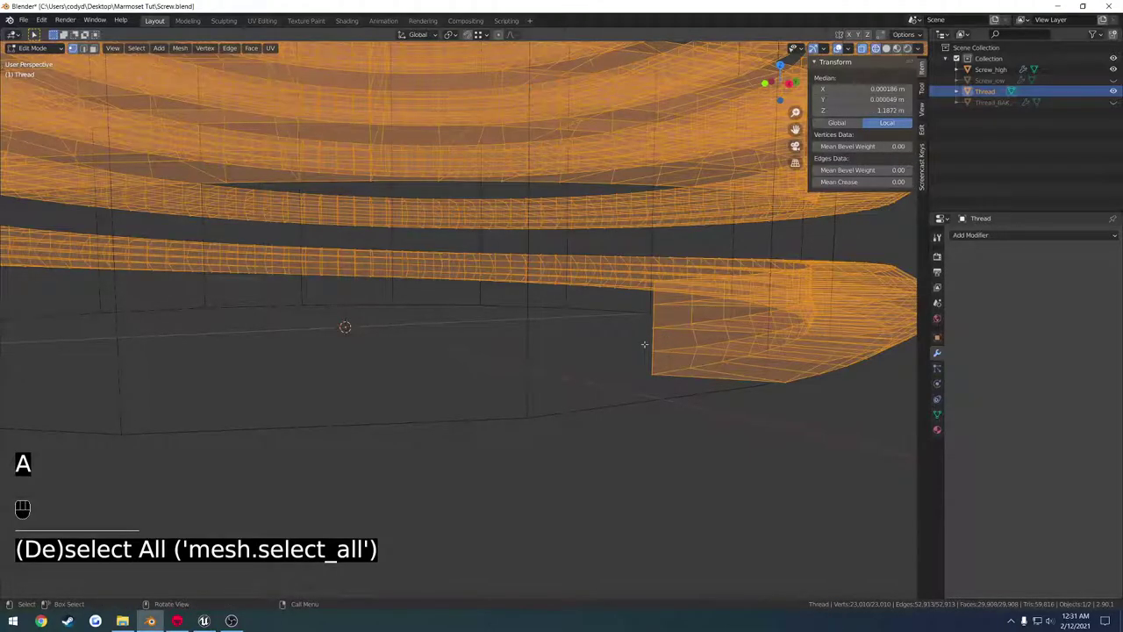
key(F3)
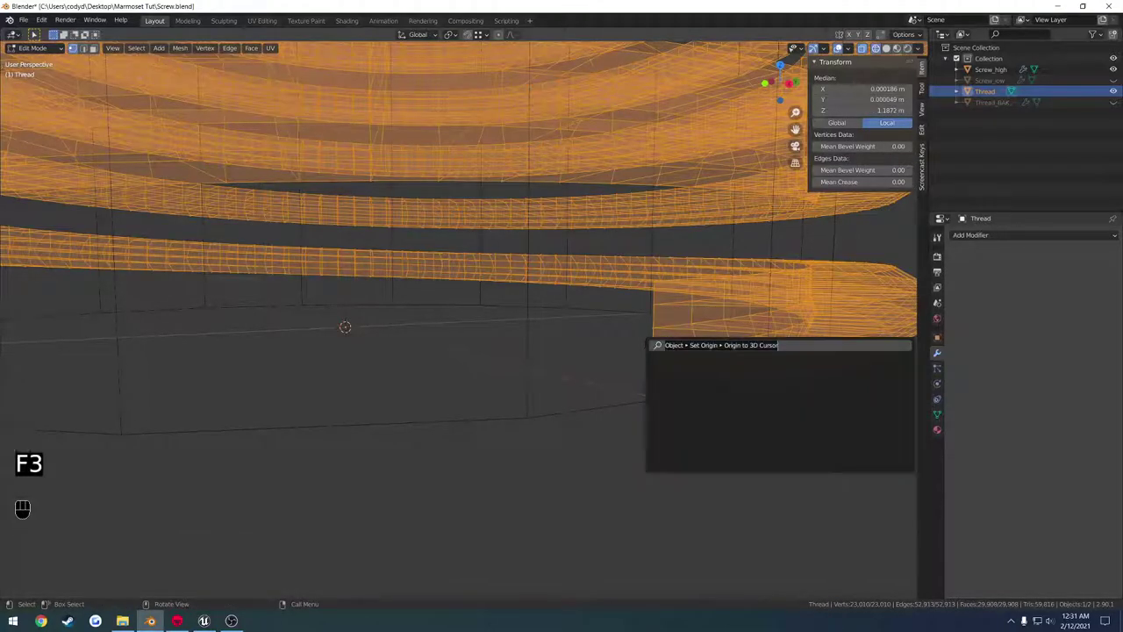
text(merge)
key(Return)
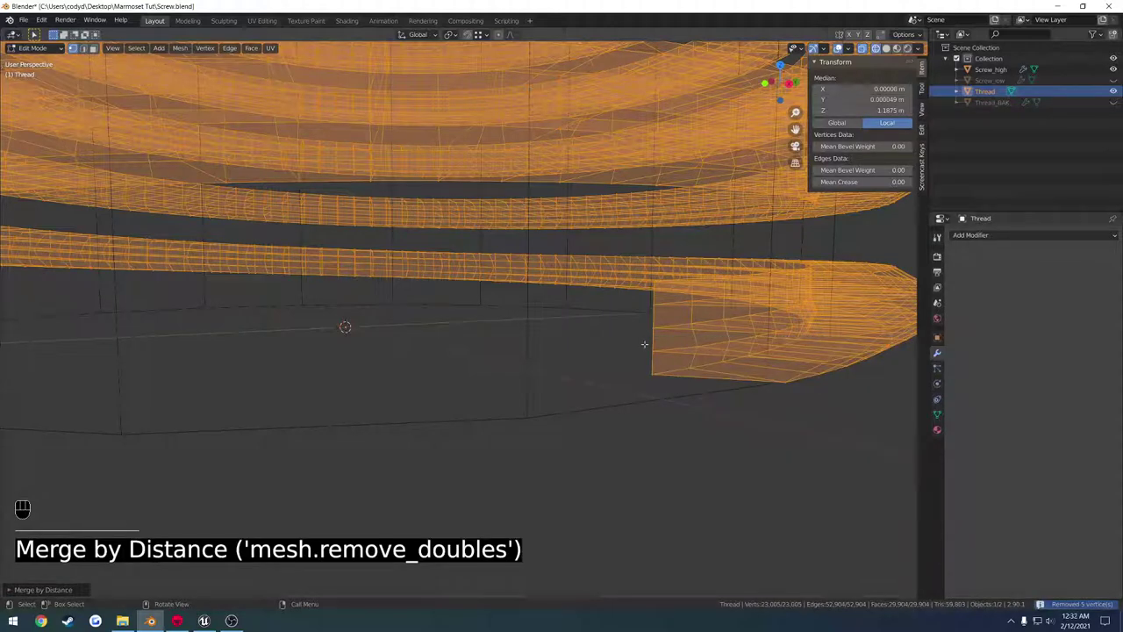
click(11, 589)
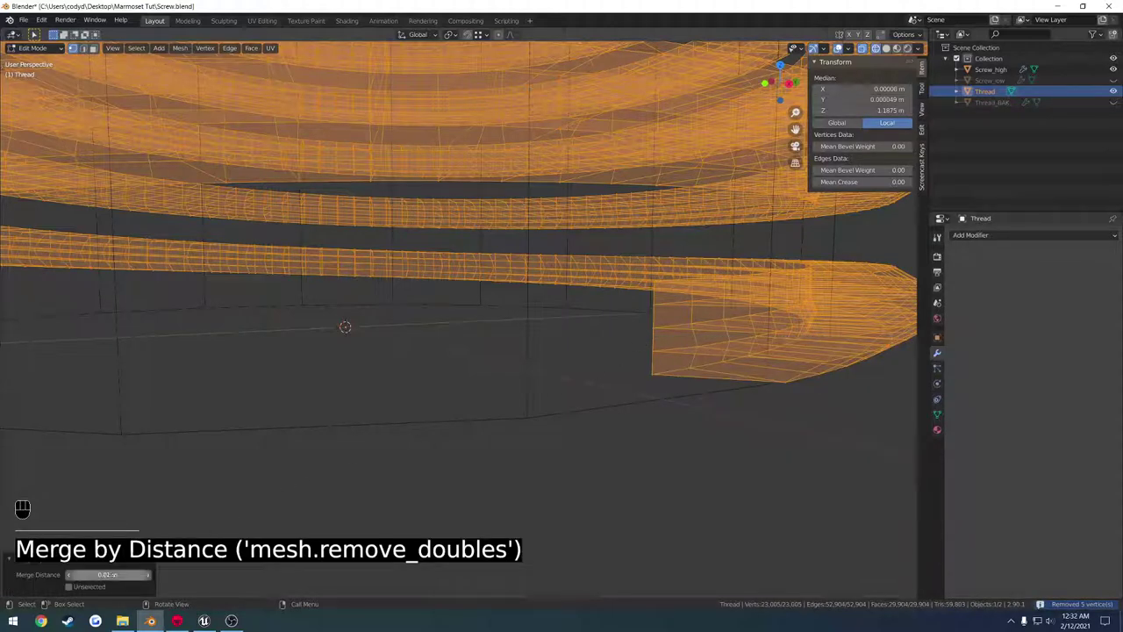
click(148, 575)
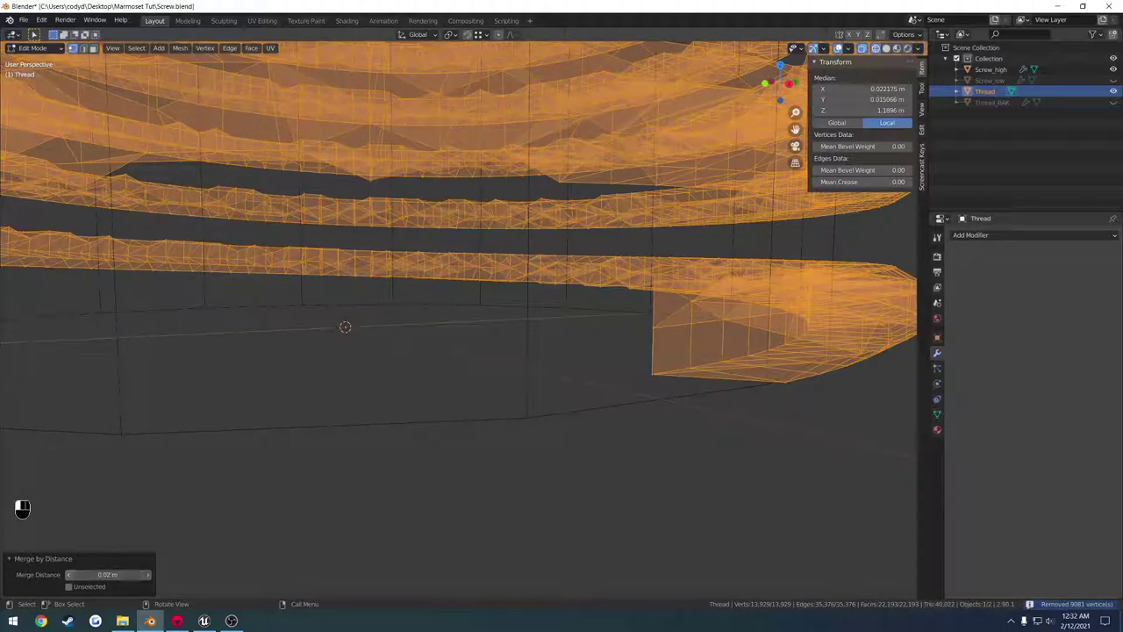
click(70, 575)
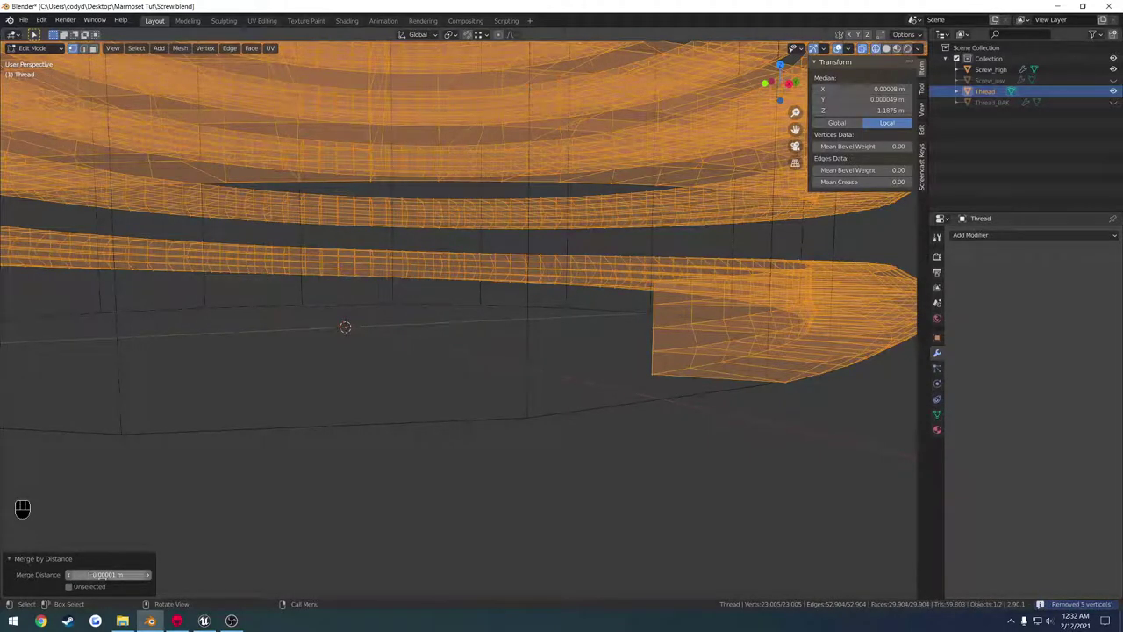
click(12, 559)
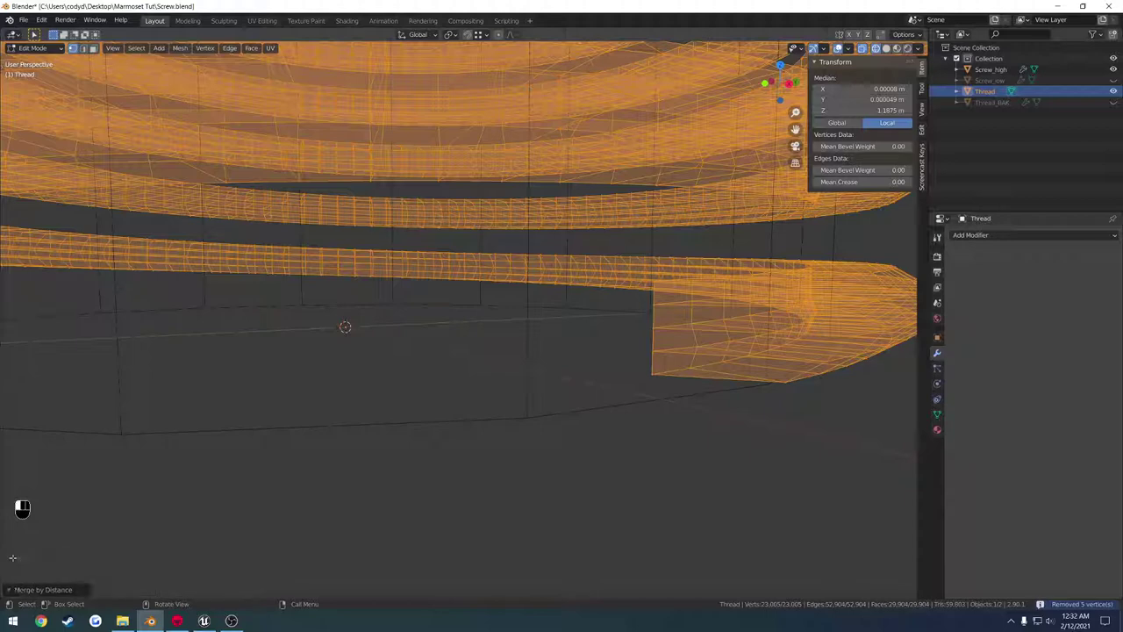
Select the lowest corner vertex of the thread's tip end and test-move it to check that its duplicates are merged.
click(644, 374)
key(g)
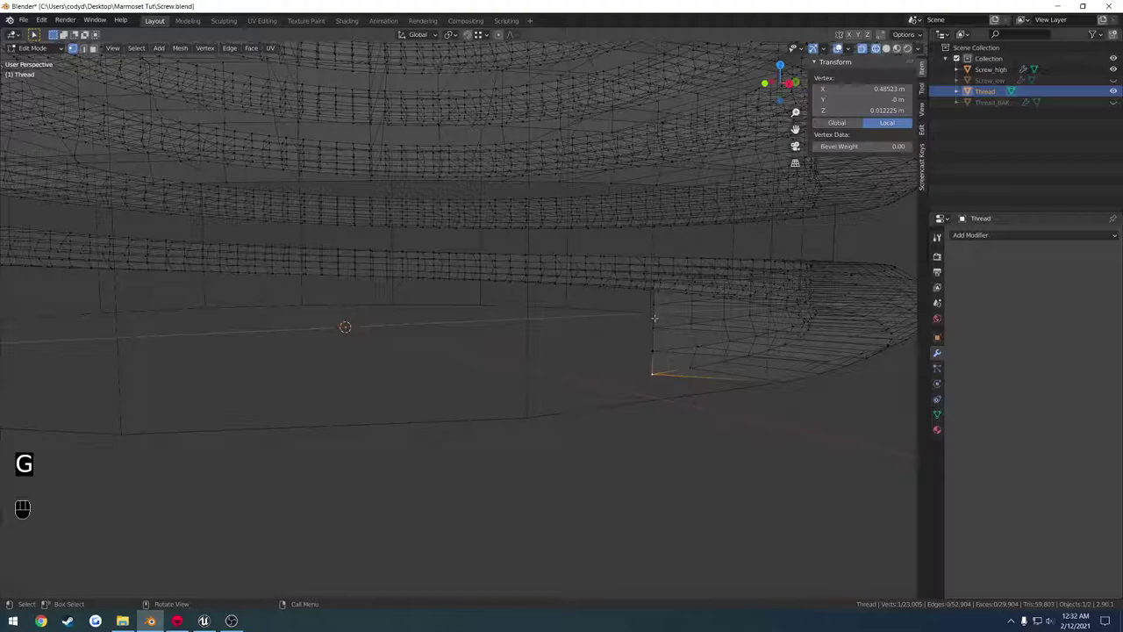
mouse_move(660, 301)
middle_down()
mouse_move(682, 336)
mouse_move(596, 375)
middle_up()
key(Tab)
key(z)
key(z)
key(z)
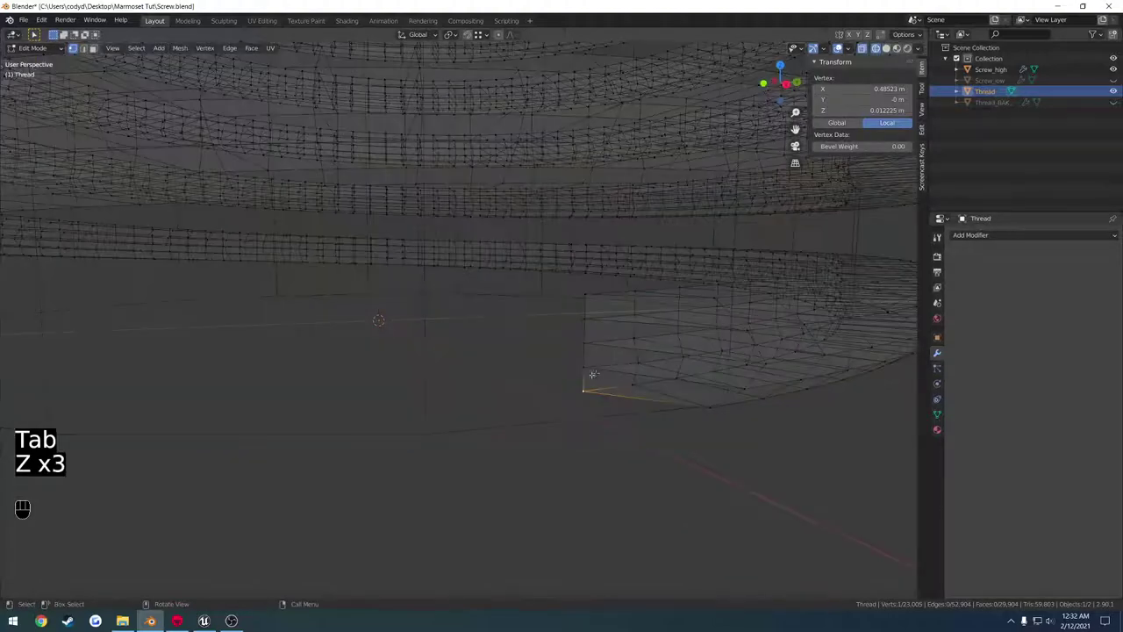
Add the four end vertices above the selected corner and move the whole end edge about 0.18 m along negative Y.
shift+click(586, 366)
shift+click(586, 343)
shift+click(585, 319)
shift+click(586, 296)
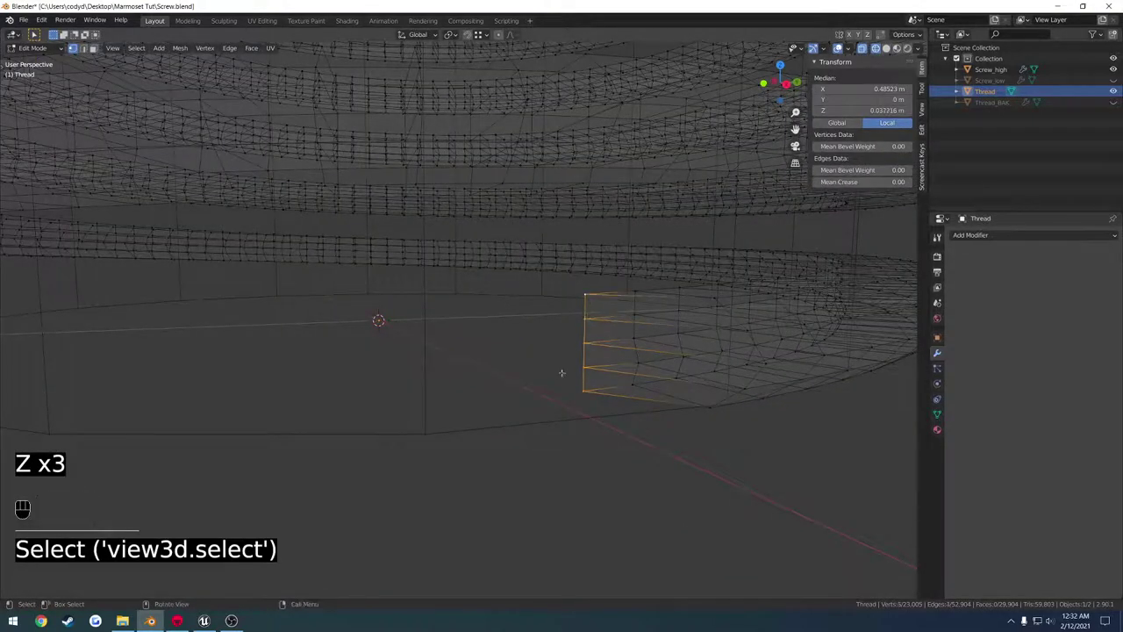
key(z)
key(g)
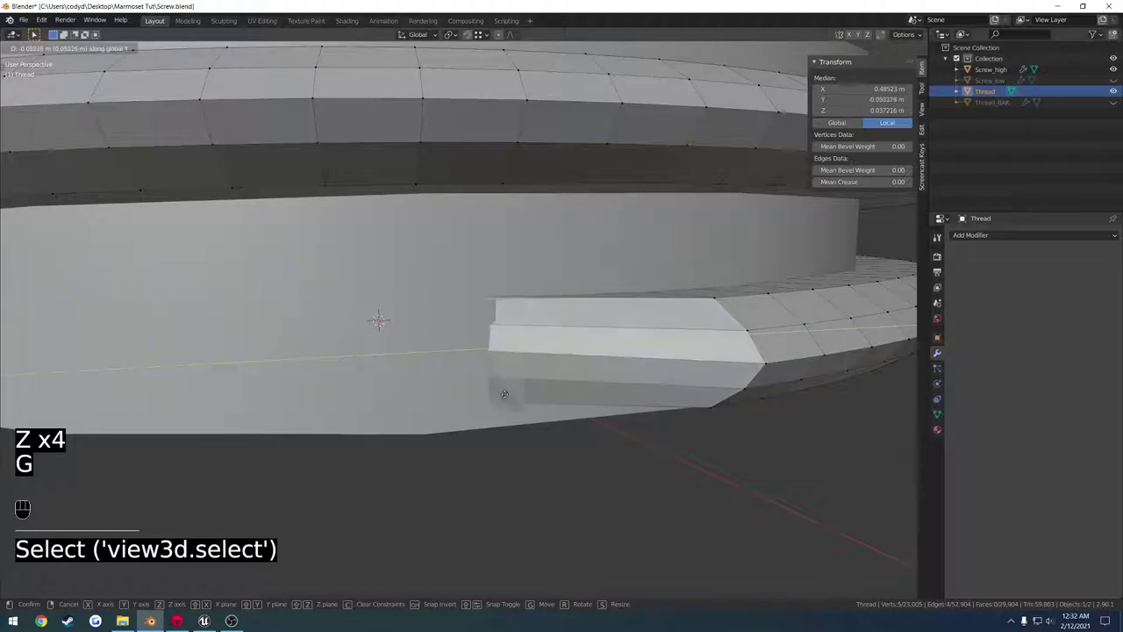
click(282, 405)
scroll(281, 404, down, 2)
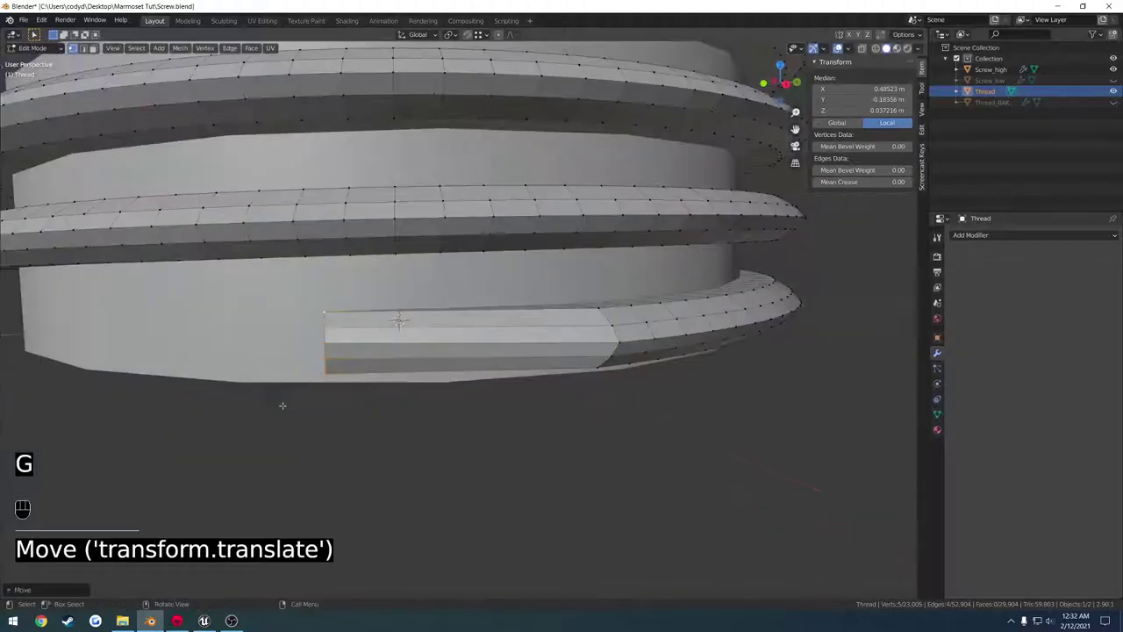
Move the tip's end edge slightly inward along X into the shaft, return to Object Mode, and deselect the thread.
middle_drag(282, 405, 596, 408)
key(g)
key(x)
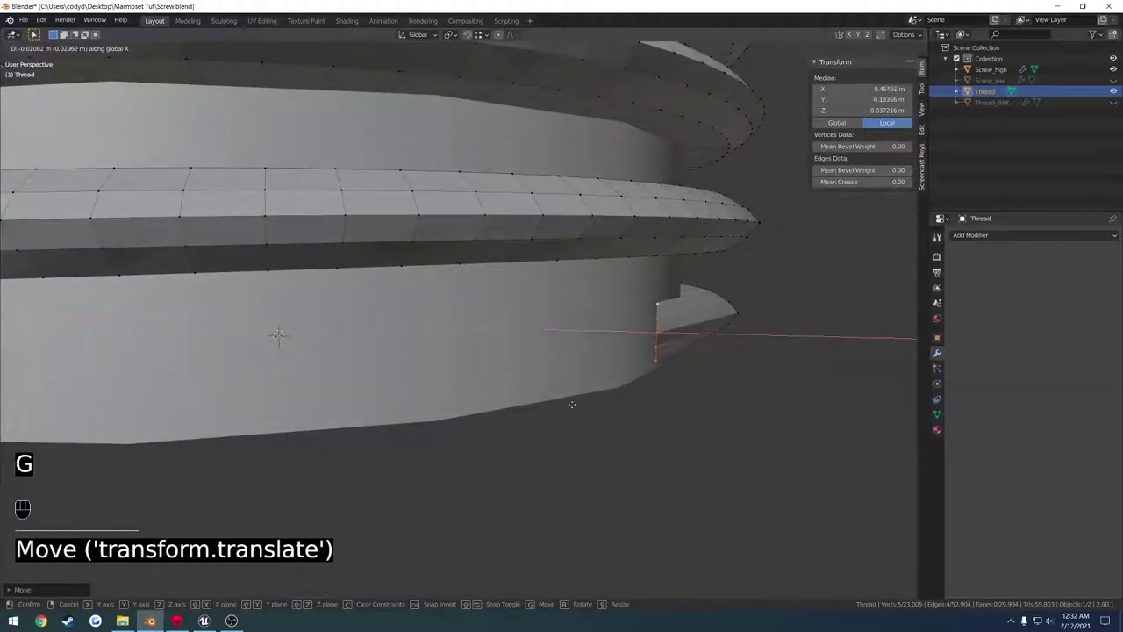
click(565, 403)
key(Tab)
scroll(564, 403, down, 4)
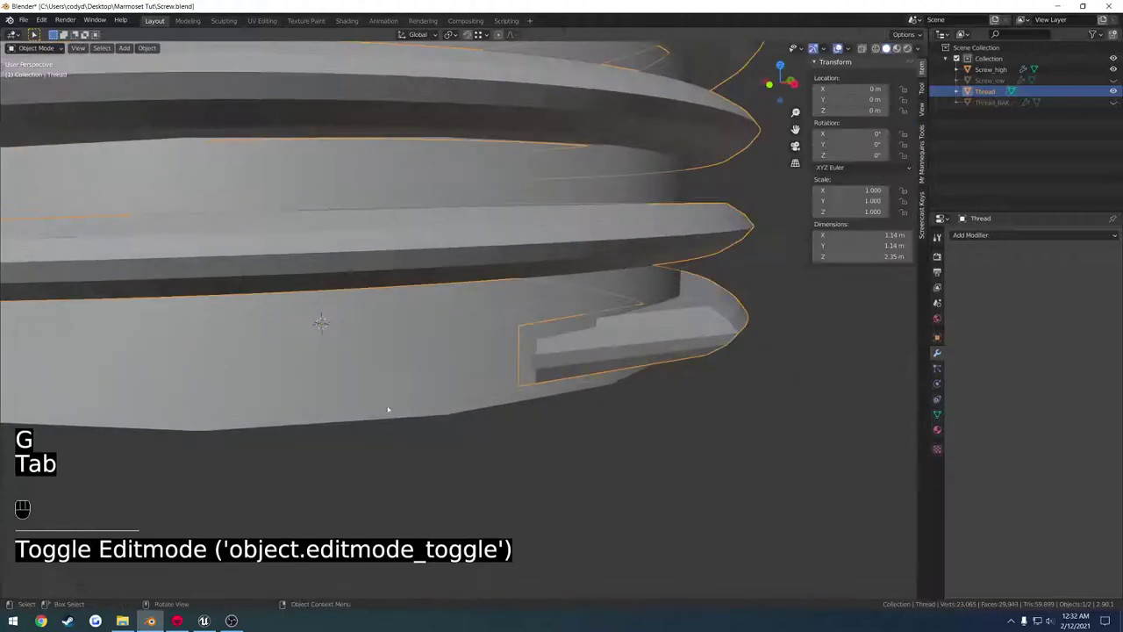
middle_drag(564, 402, 605, 394)
click(521, 406)
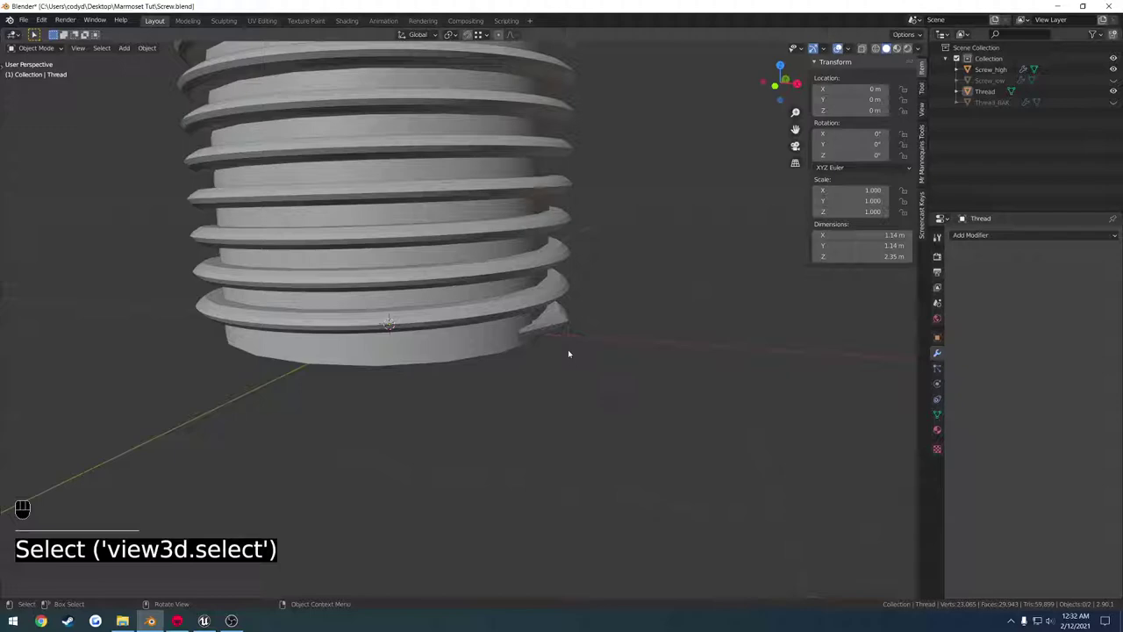
Save the file and inspect the tapered thread from the tip up to the hex head.
mouse_move(564, 333)
middle_down()
mouse_move(664, 325)
mouse_move(546, 336)
middle_up()
scroll(548, 338, up, 6)
middle_drag(632, 374, 590, 374)
scroll(590, 374, down, 4)
scroll(530, 352, down, 4)
key(ctrl+s)
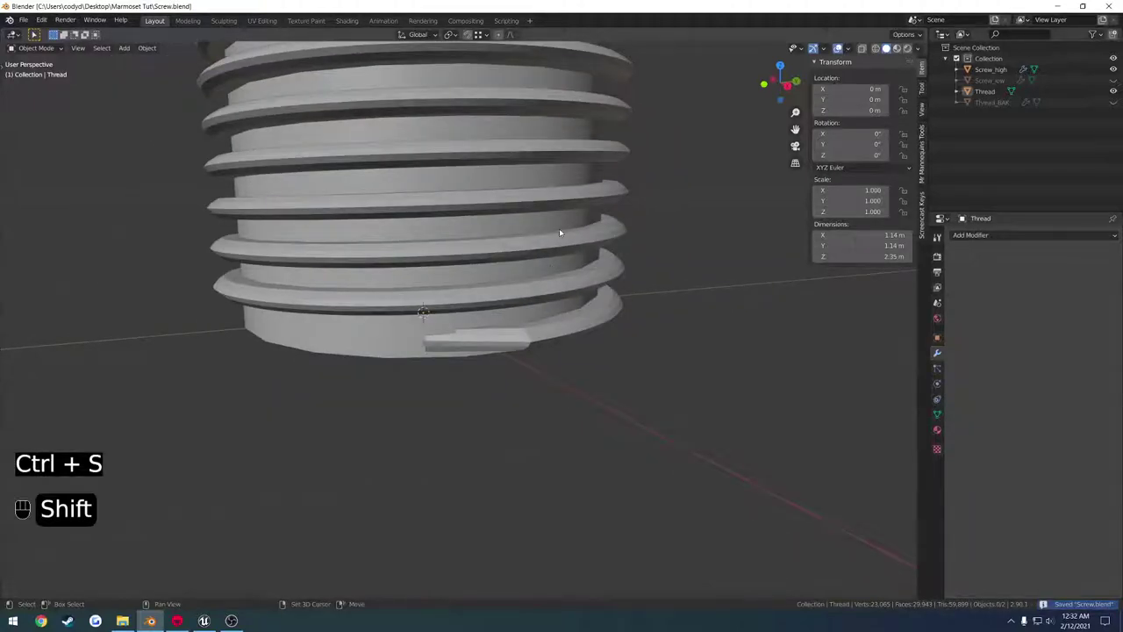
shift+middle_drag(559, 228, 577, 377)
scroll(627, 359, down, 4)
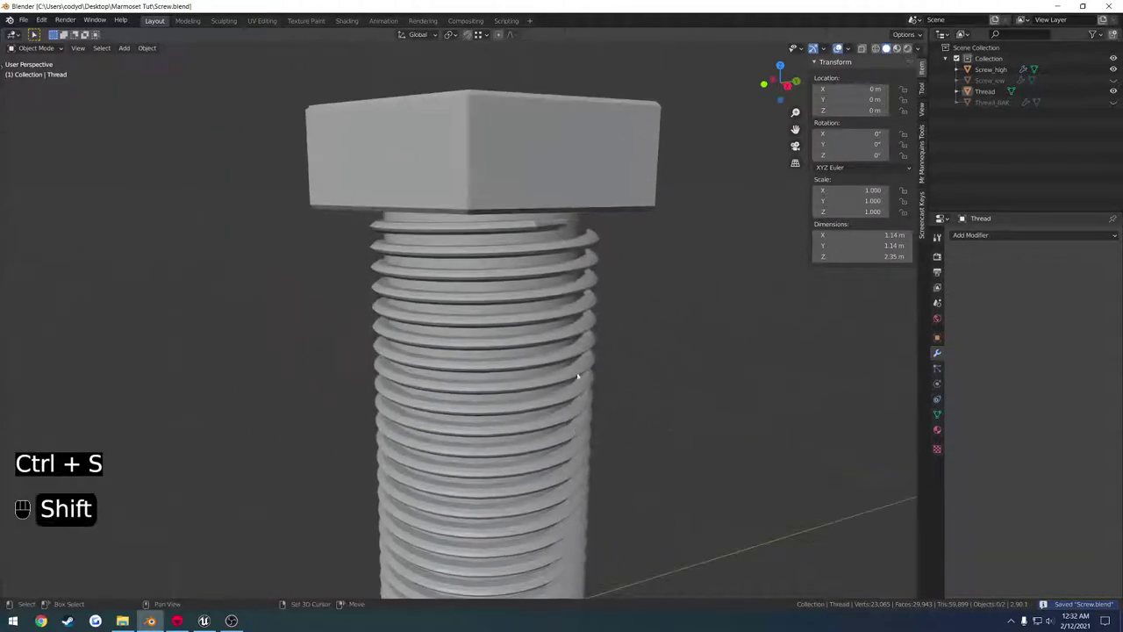
middle_drag(597, 310, 661, 313)
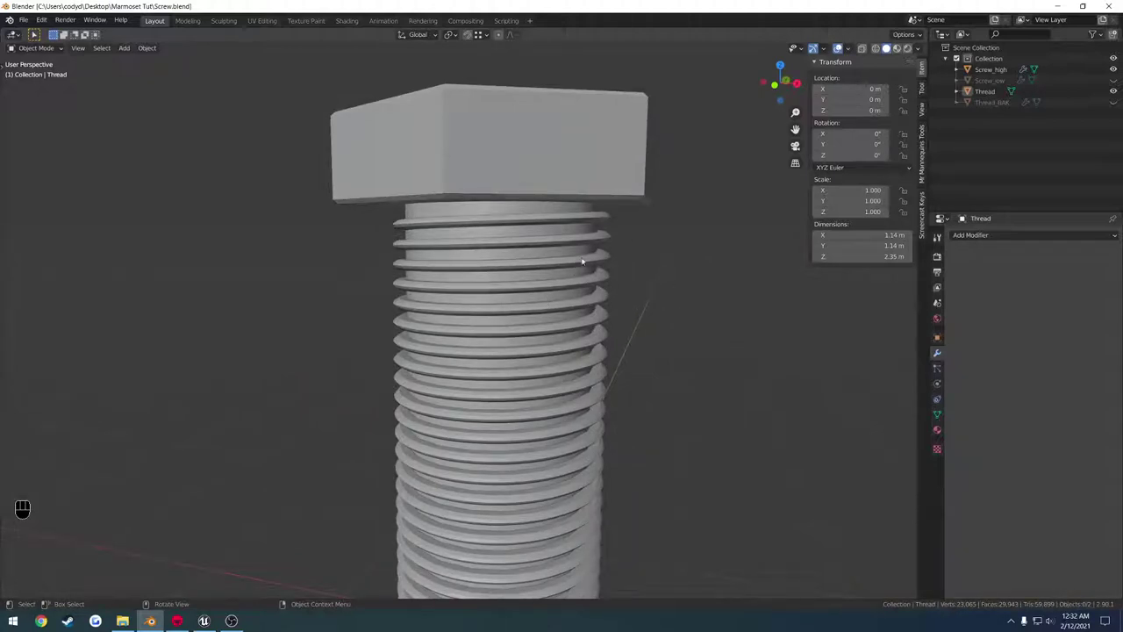
middle_drag(582, 261, 485, 253)
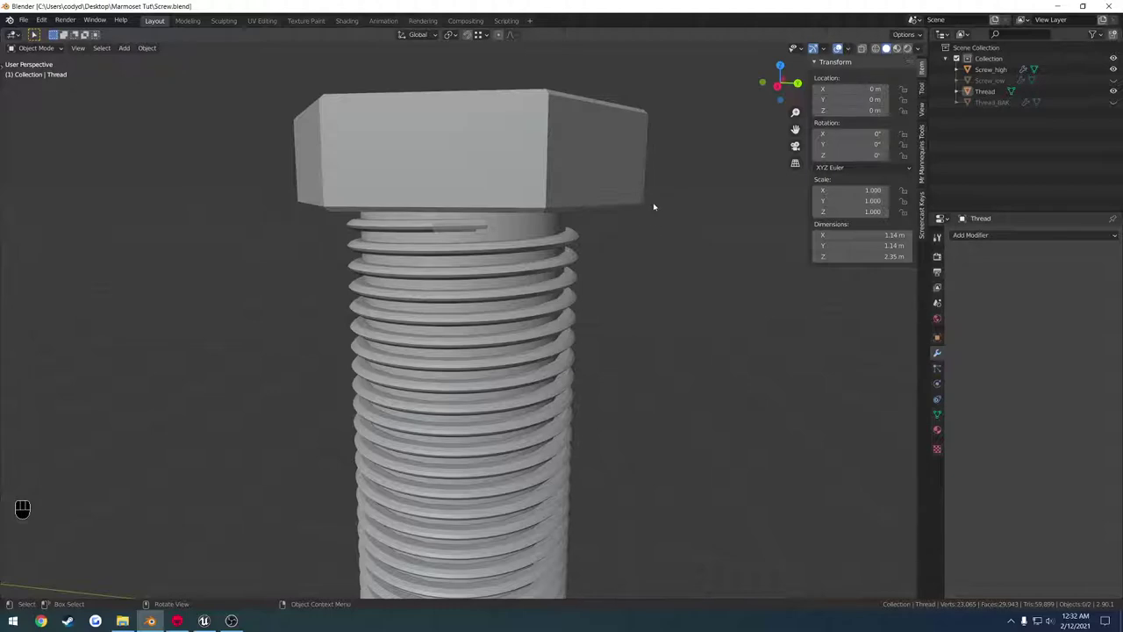
Join the Thread object into Screw_high, keeping Screw_high as the active object.
click(549, 249)
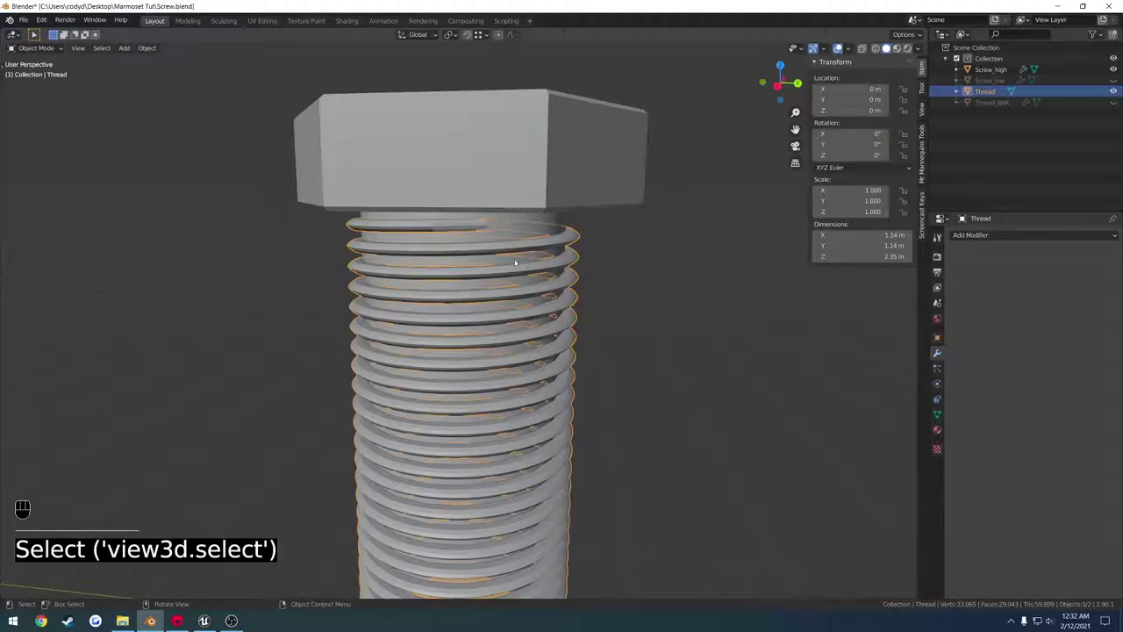
shift+click(539, 186)
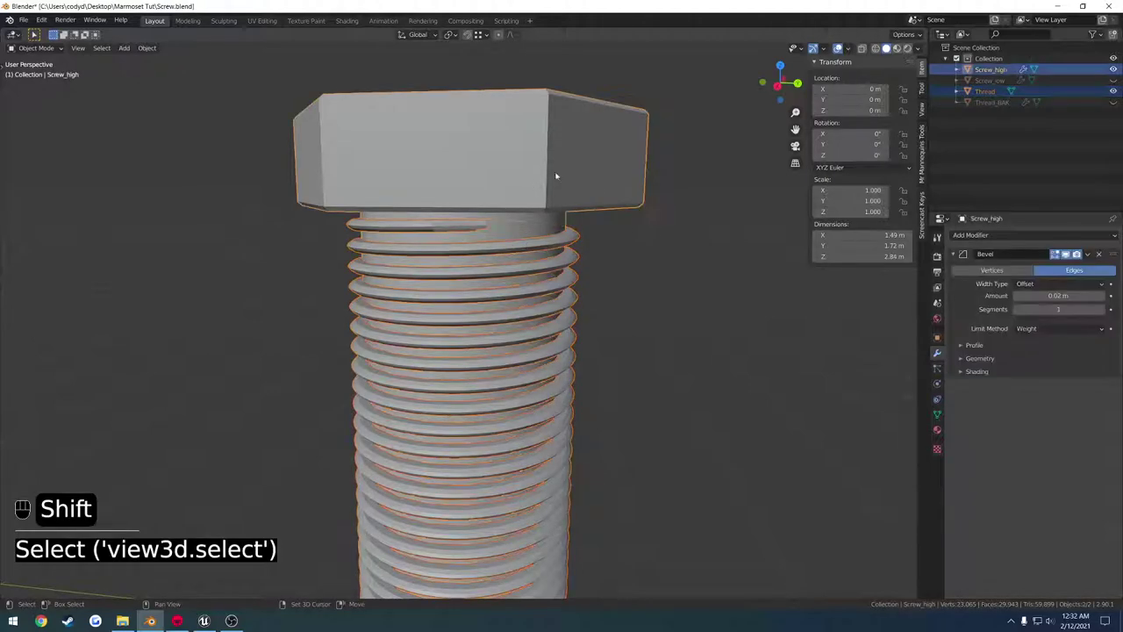
click(664, 230)
click(564, 244)
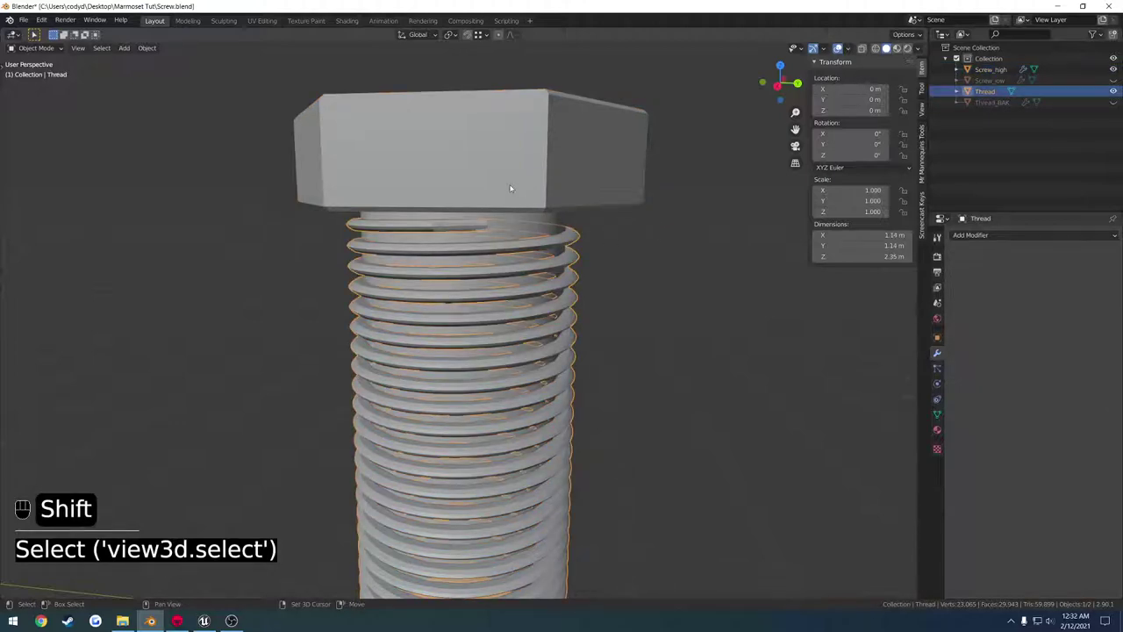
shift+click(535, 204)
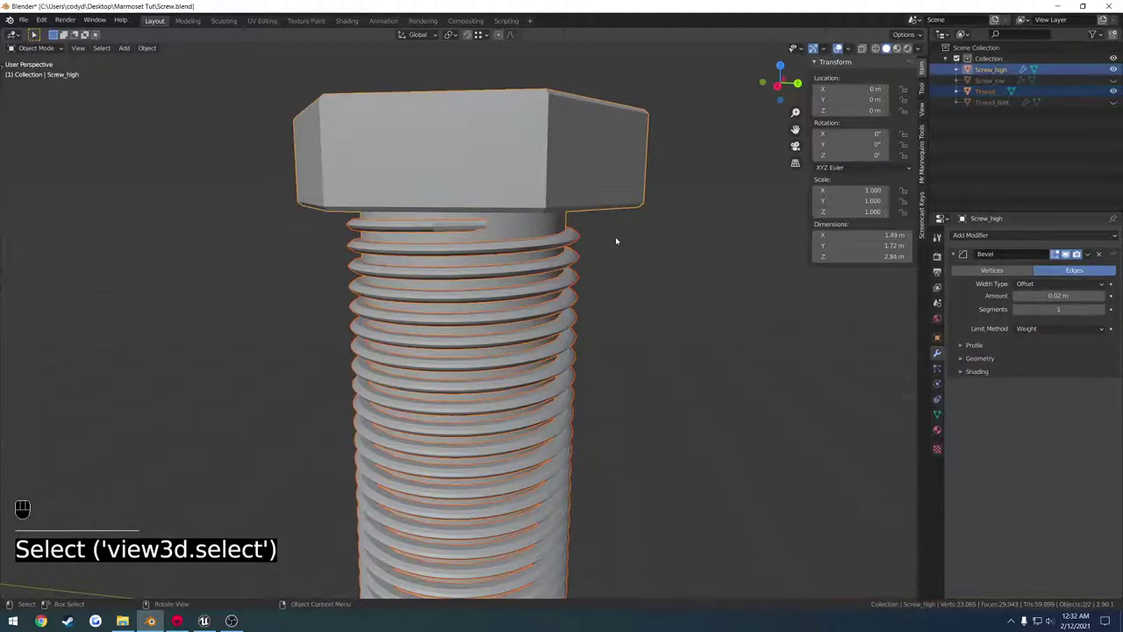
key(ctrl)
key(ctrl+j)
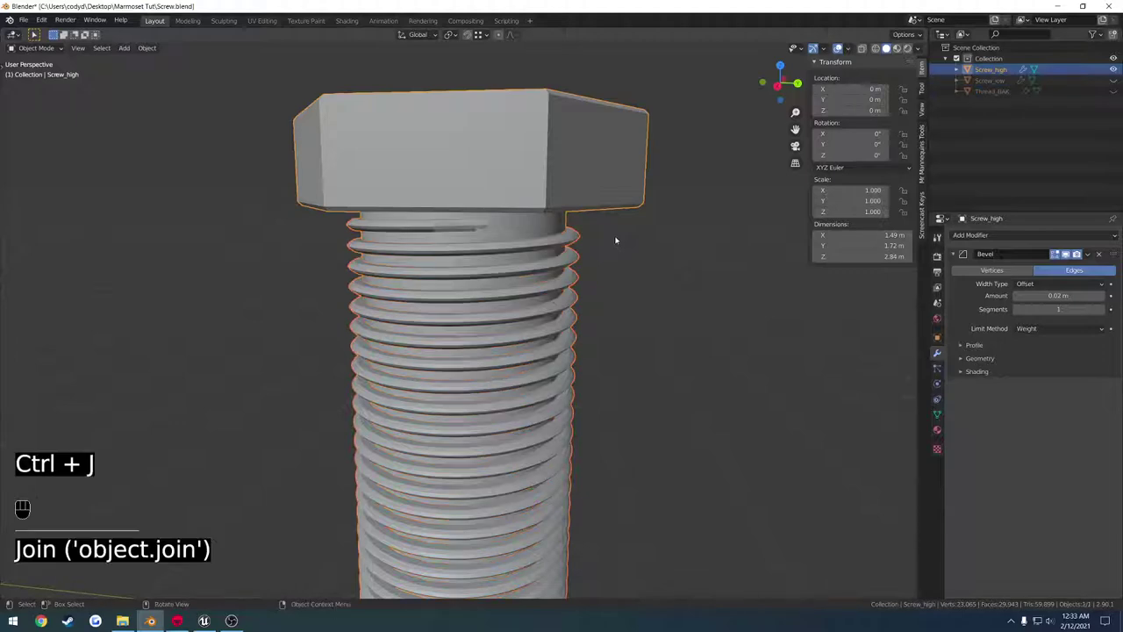
Enter Edit Mode on Screw_high and clear the selection on the hex head.
click(571, 179)
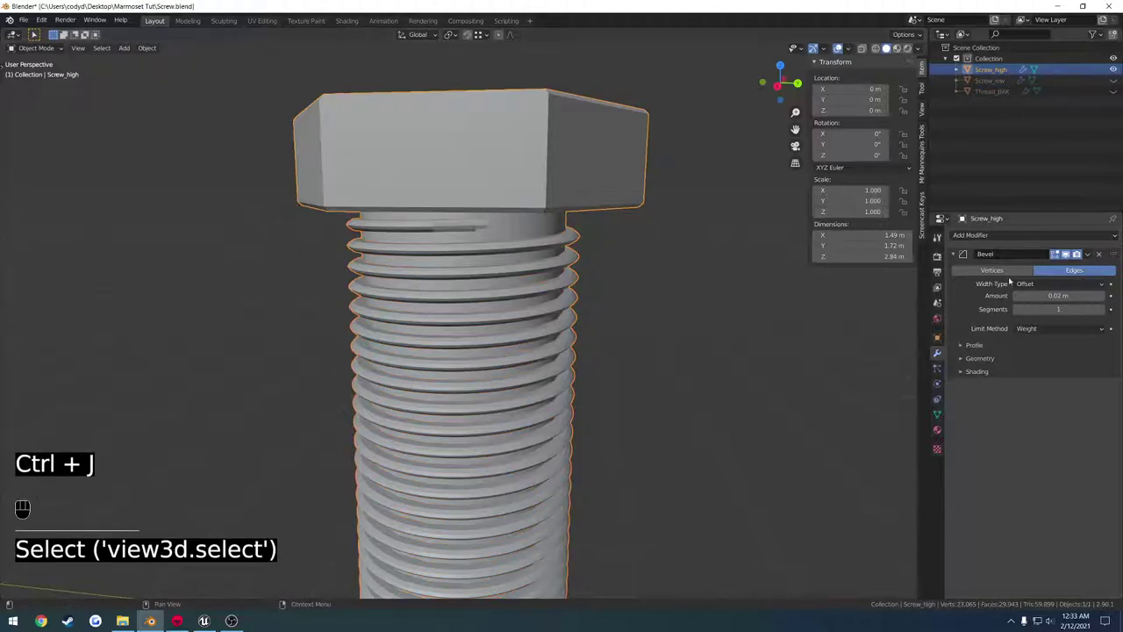
key(Tab)
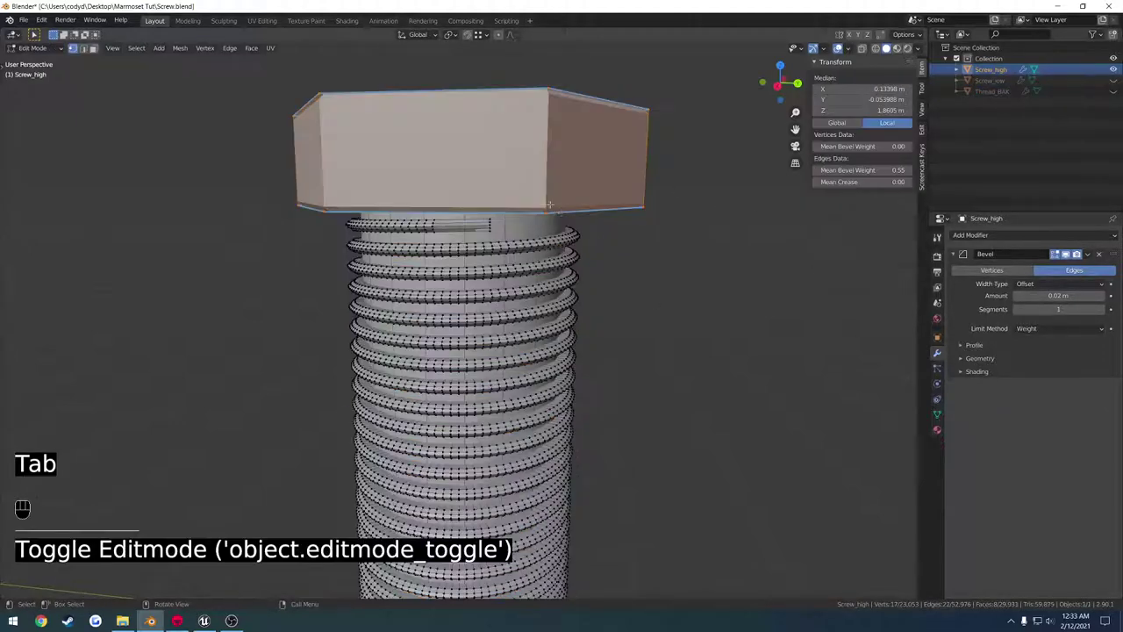
scroll(565, 217, up, 2)
click(647, 190)
shift+middle_drag(646, 190, 674, 254)
middle_drag(673, 255, 518, 249)
scroll(651, 236, down, 1)
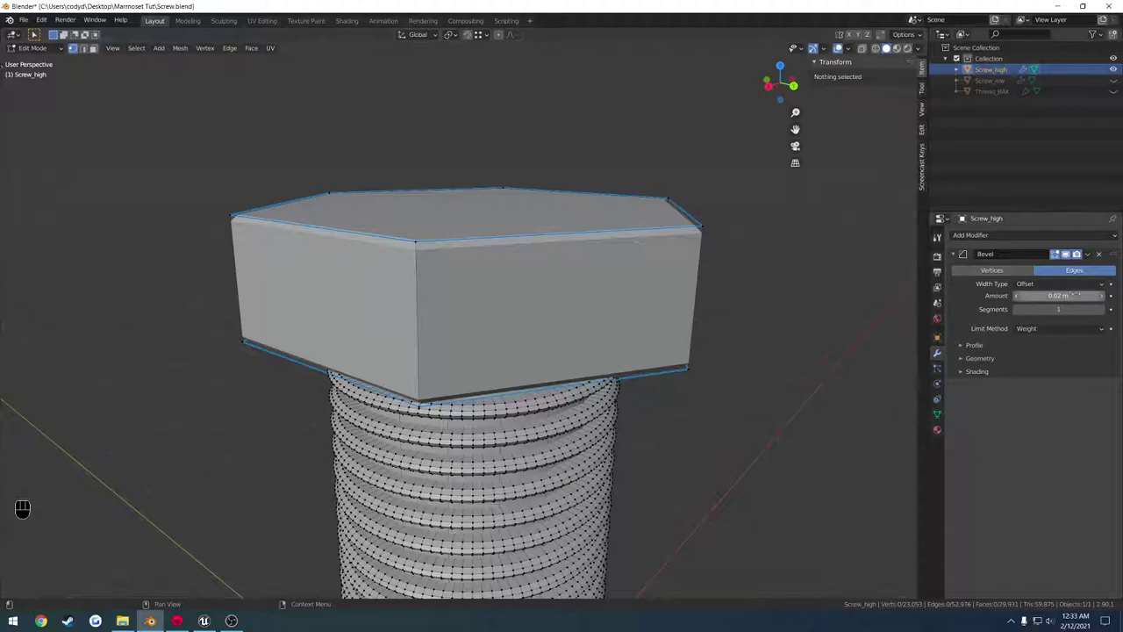
Raise Screw_high's Bevel modifier to 6 segments, checking the rounding of the hex head's edges.
click(1104, 311)
click(1104, 311)
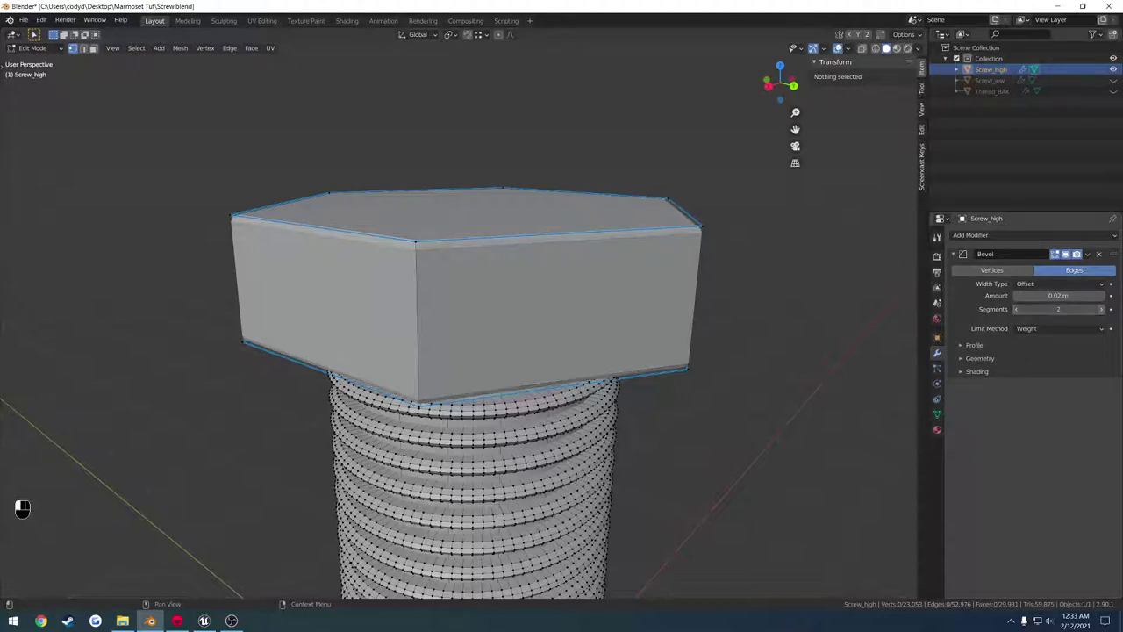
click(1104, 312)
middle_drag(728, 274, 667, 259)
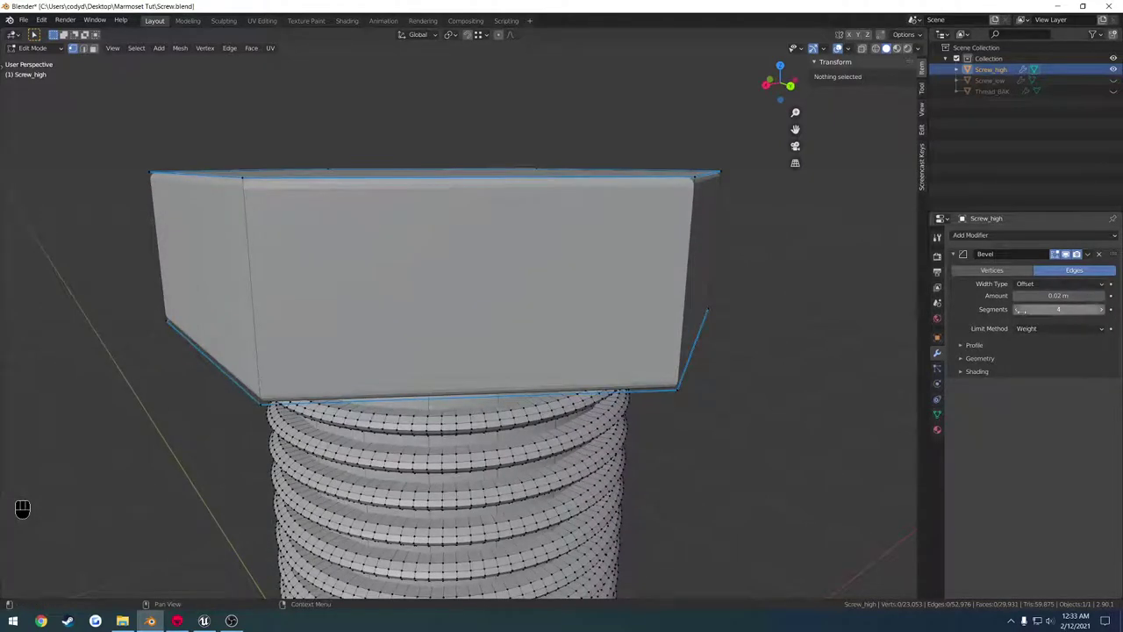
middle_drag(798, 291, 734, 293)
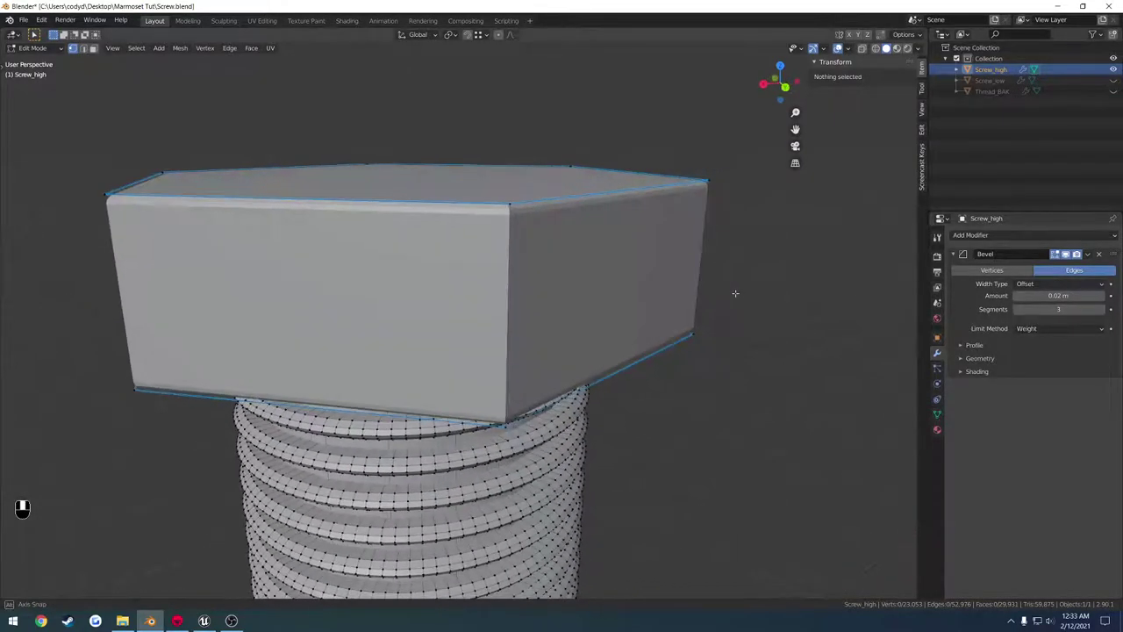
click(1103, 310)
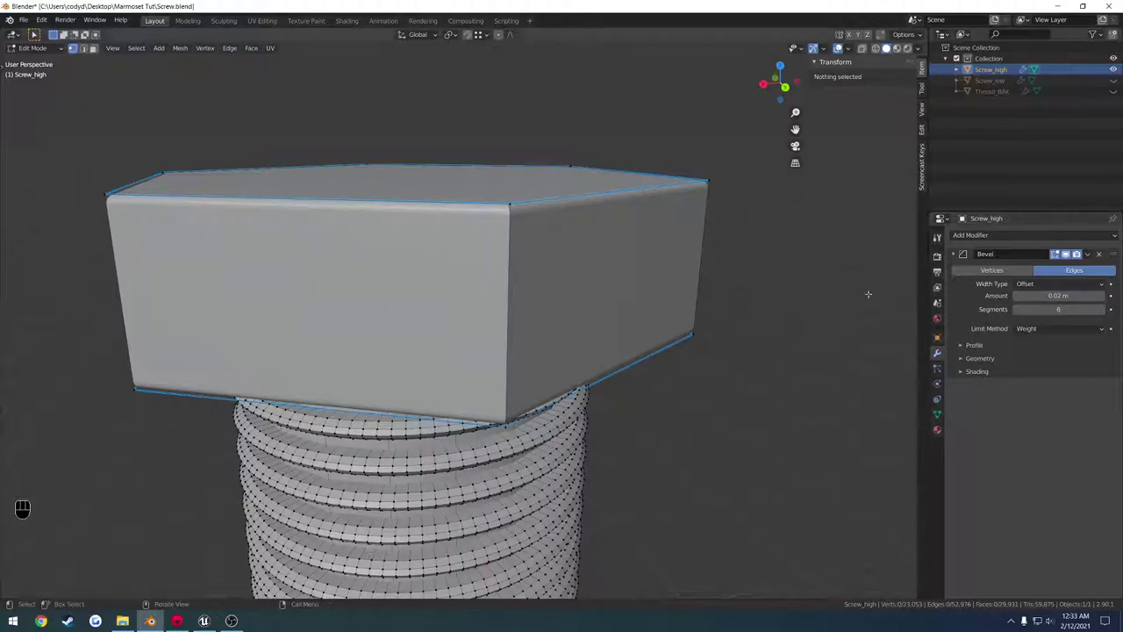
Shade Screw_high smooth in Object Mode and check the shading of its hex head and thread.
key(Tab)
right_click(522, 265)
click(500, 265)
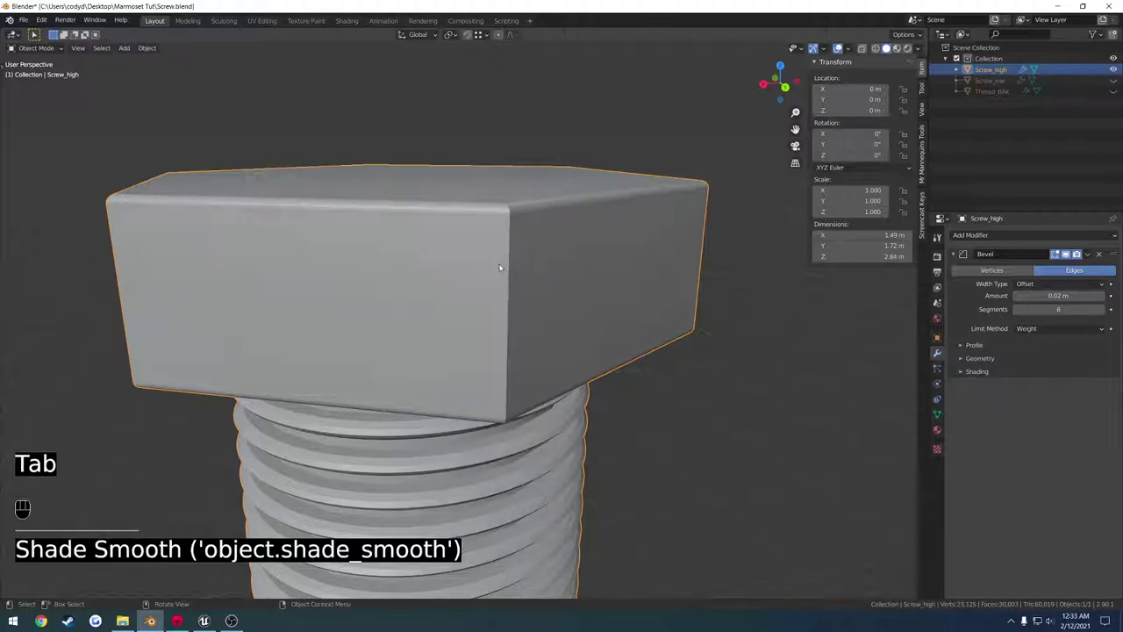
middle_drag(442, 265, 509, 293)
click(511, 354)
scroll(512, 354, up, 5)
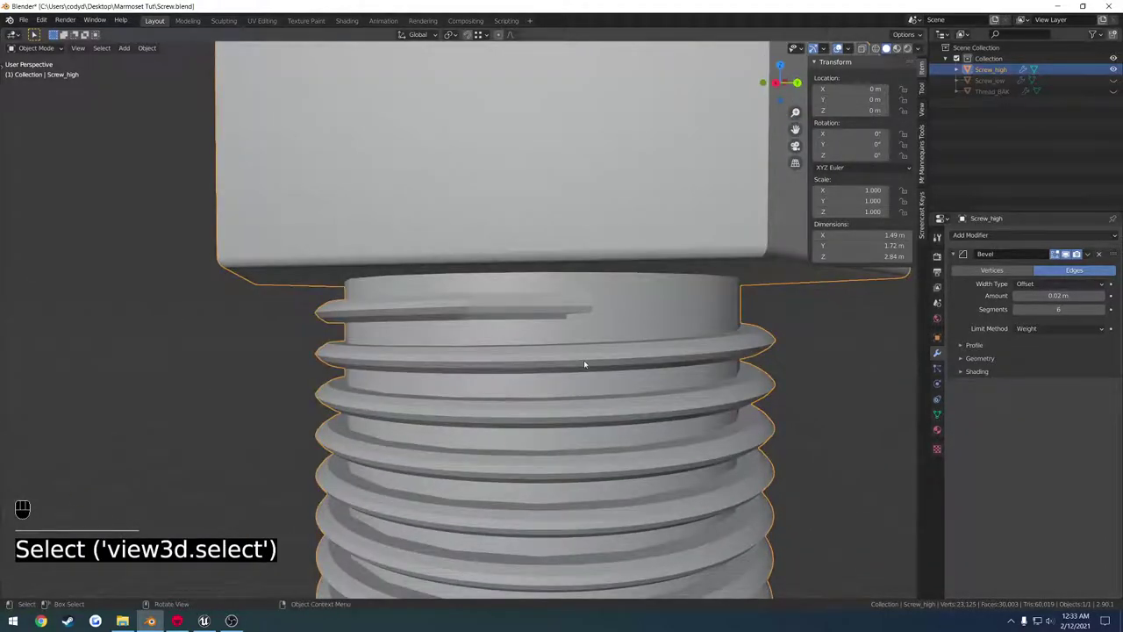
right_click(585, 363)
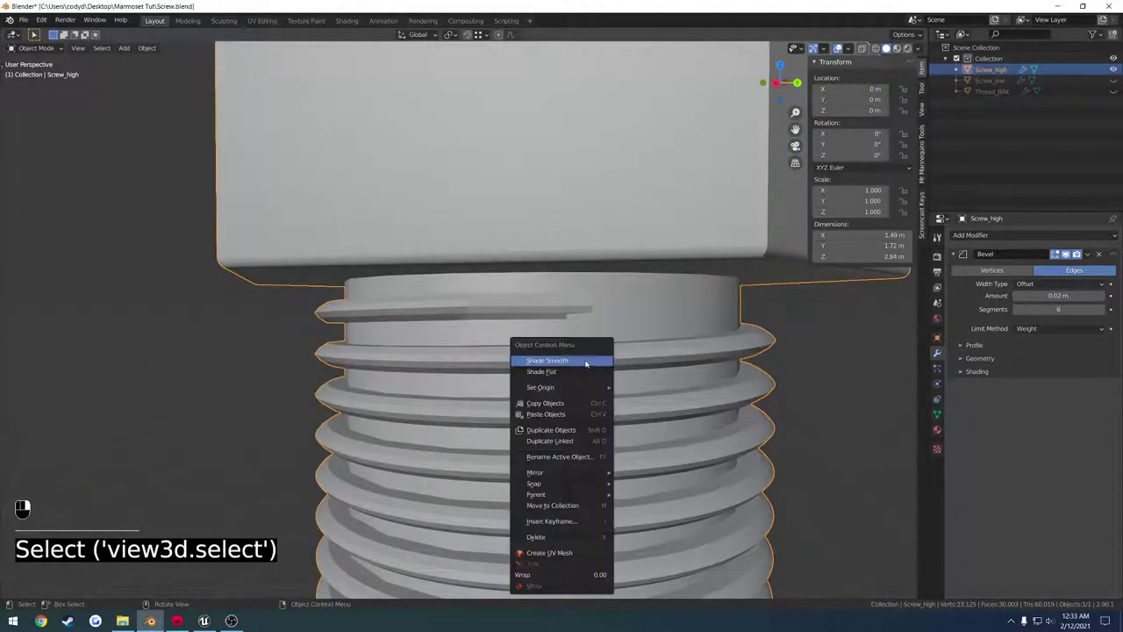
click(821, 379)
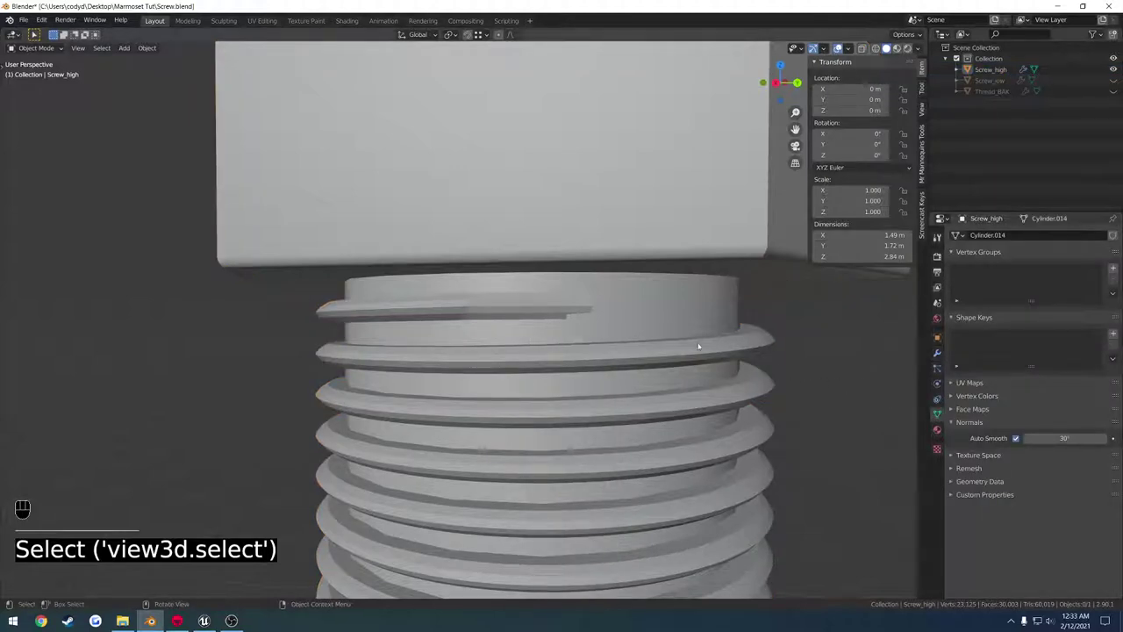
scroll(696, 346, down, 5)
middle_drag(689, 325, 738, 379)
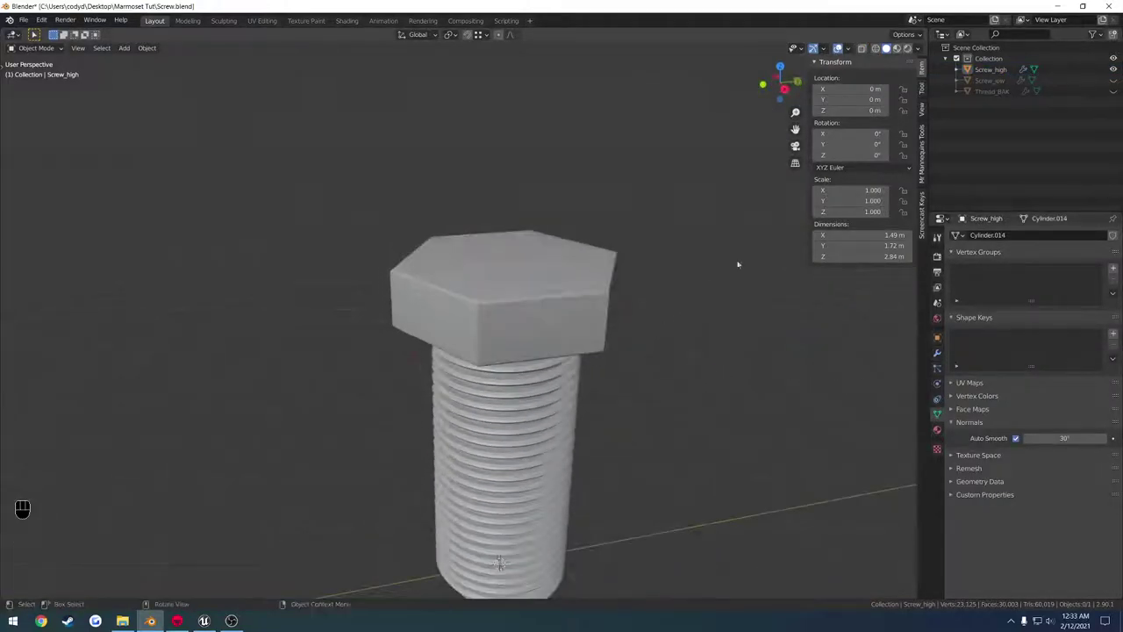
Hide Screw_high, then show and select Screw_low.
click(1113, 69)
click(1113, 80)
click(989, 80)
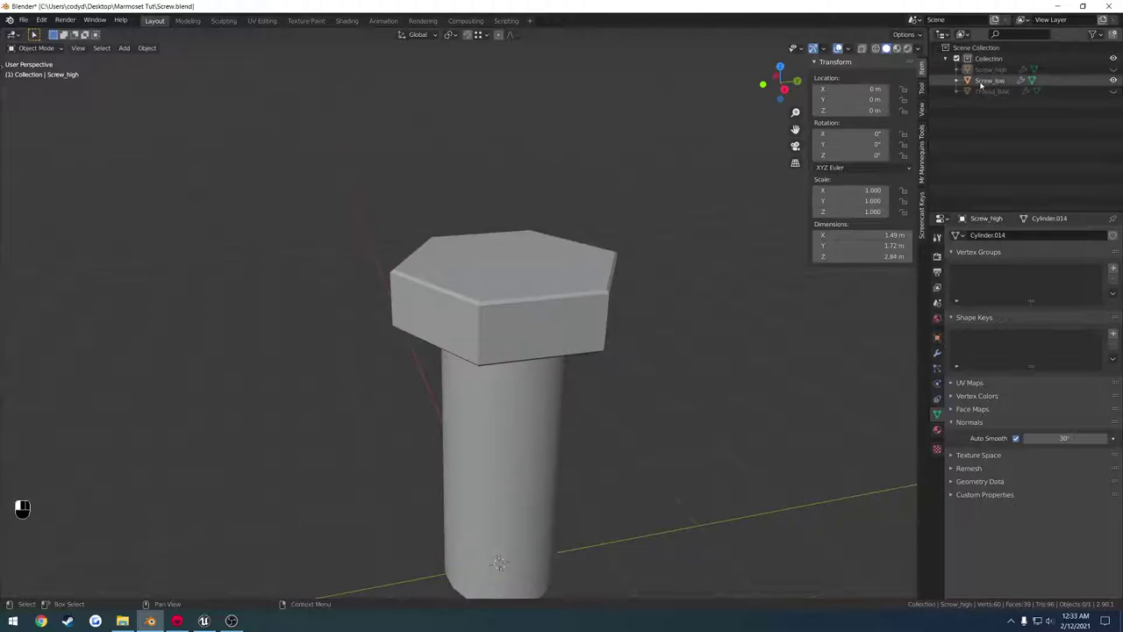
Unwrap all of Screw_low's geometry with Smart UV Project at a 66 angle limit and 0.03 island margin, and save the file.
mouse_move(581, 337)
middle_down()
mouse_move(529, 311)
mouse_move(571, 323)
middle_up()
key(Tab)
key(a)
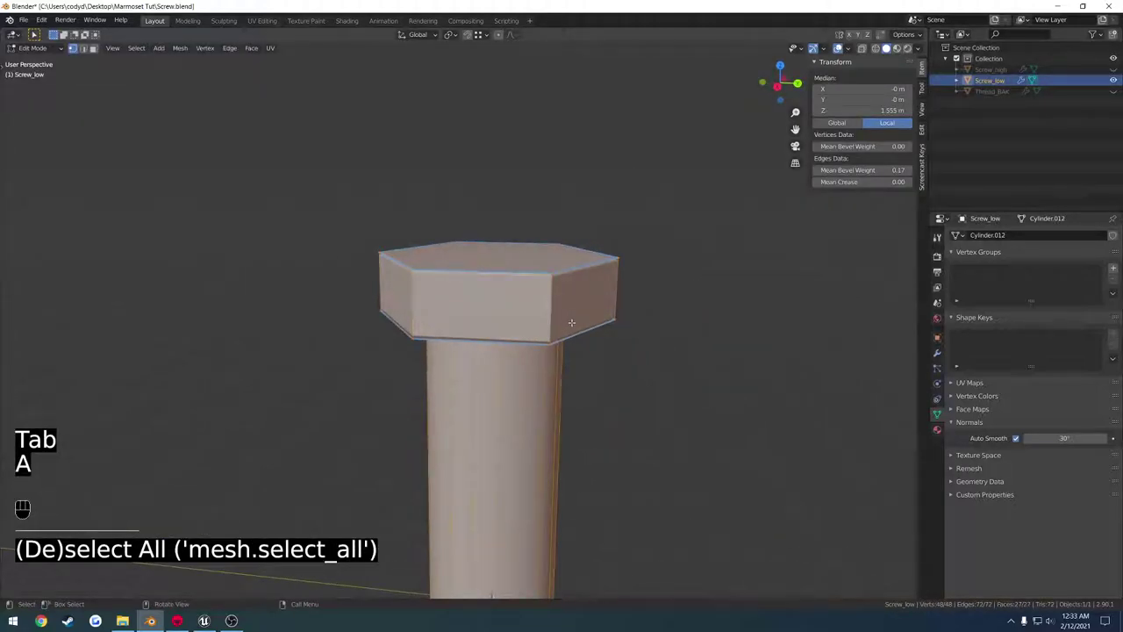
key(u)
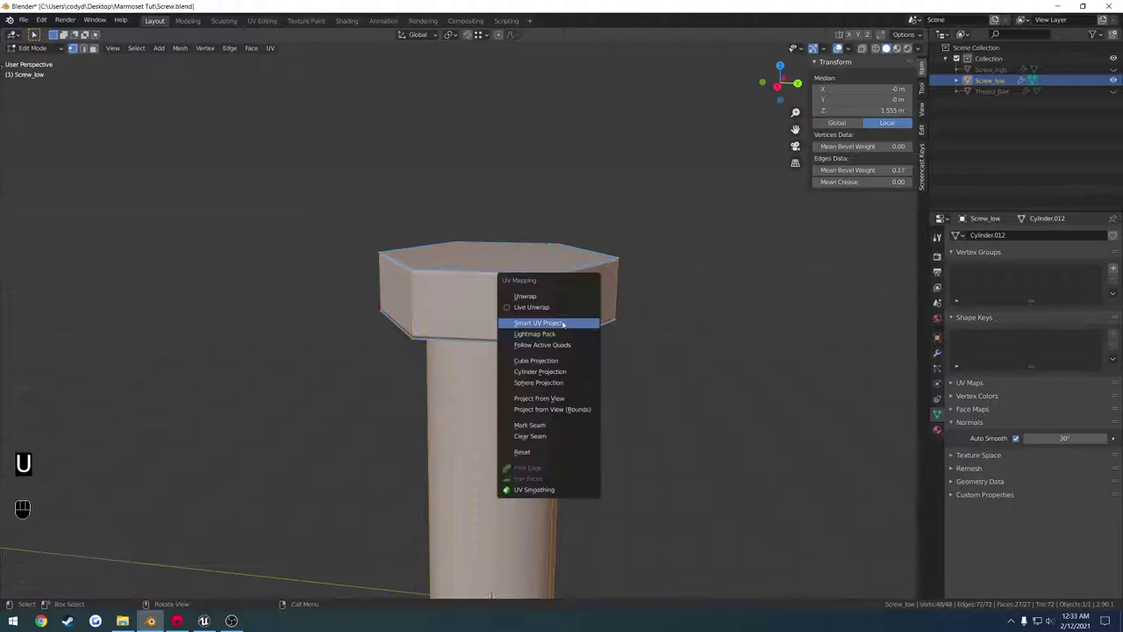
click(560, 329)
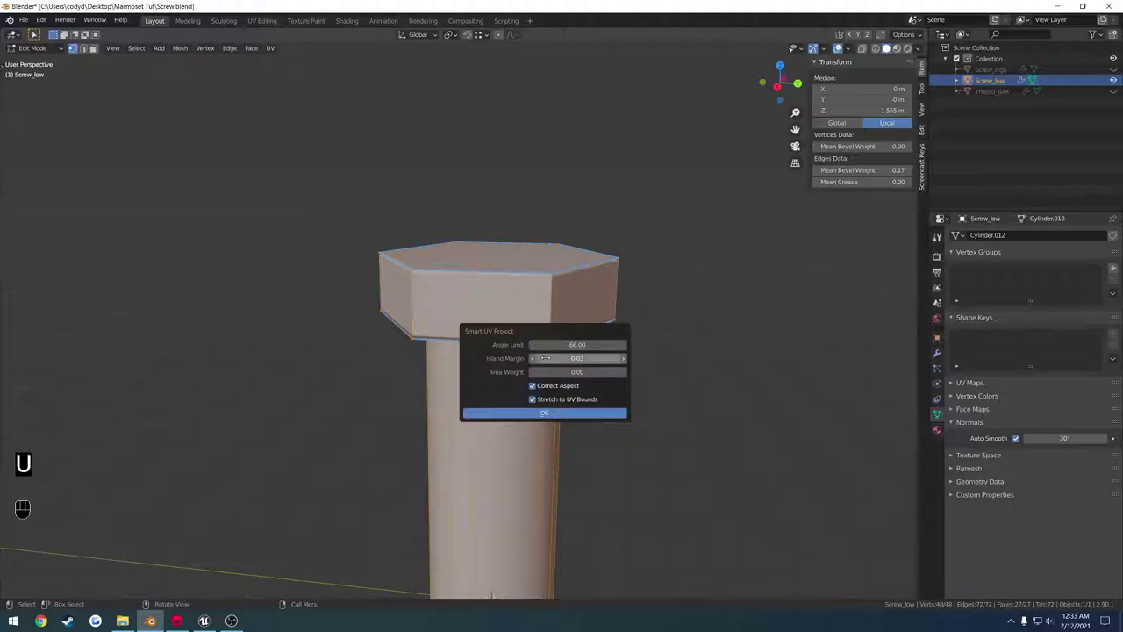
click(545, 414)
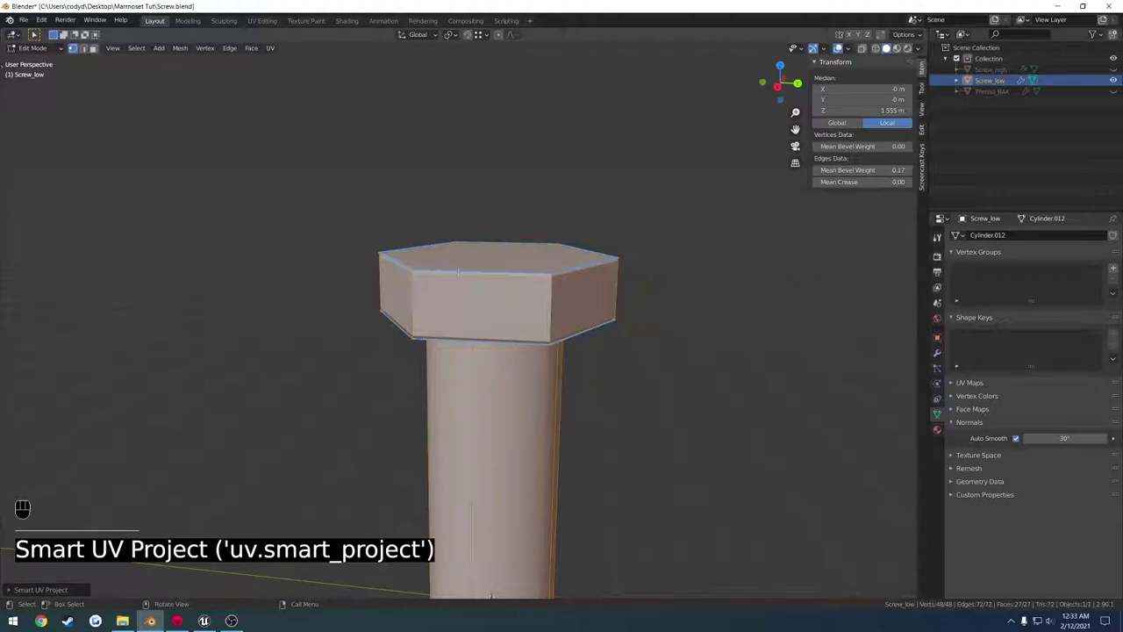
middle_drag(505, 292, 564, 304)
key(Tab)
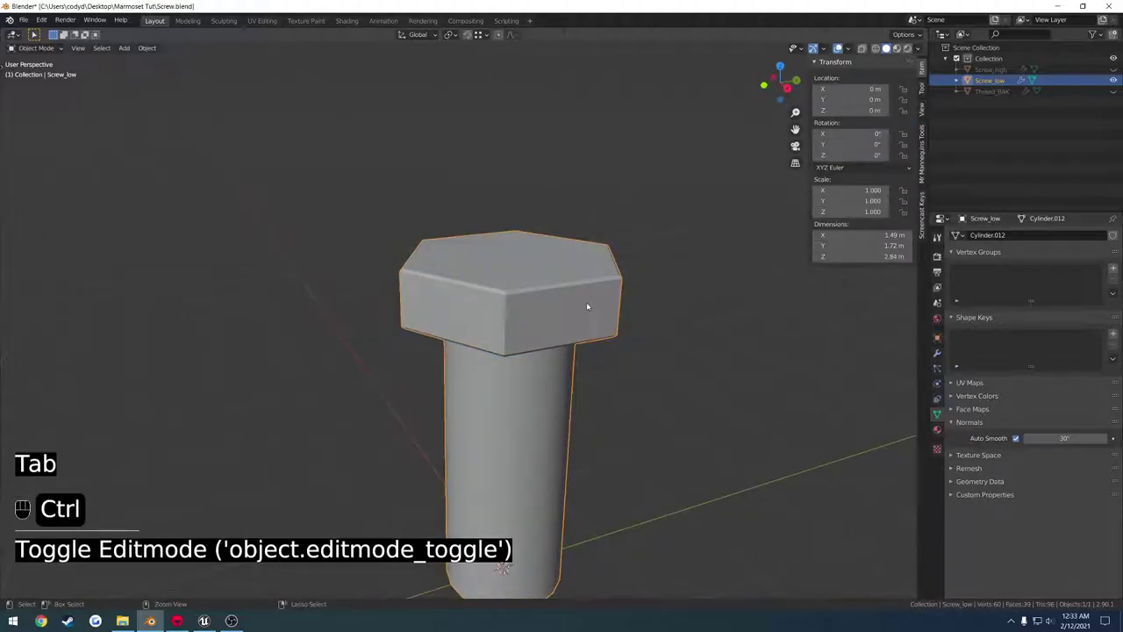
key(ctrl+s)
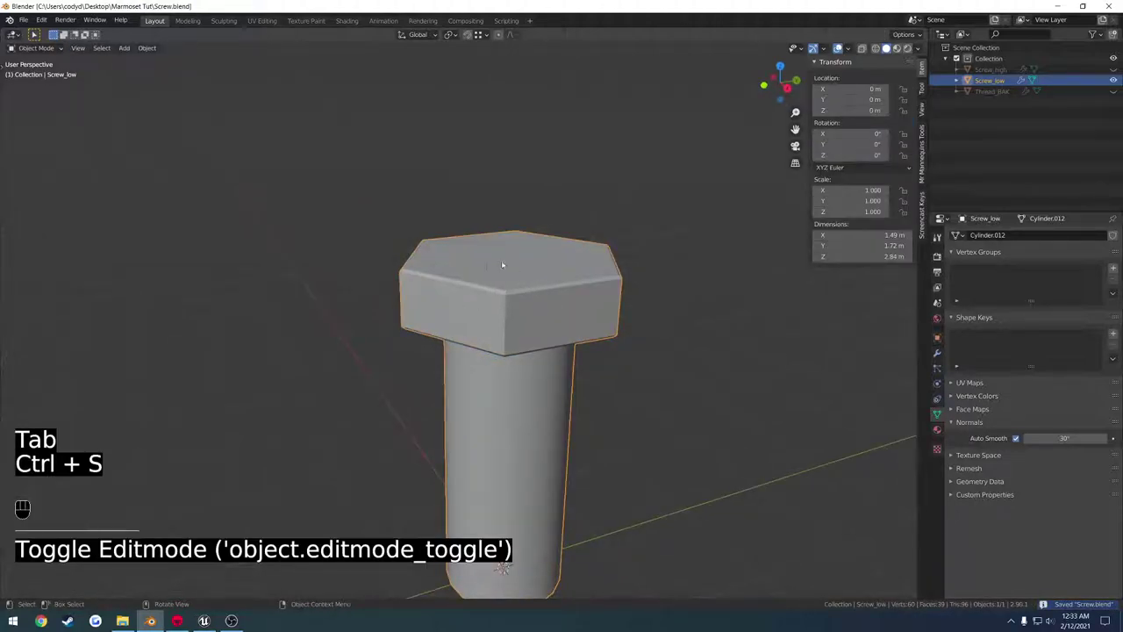
Set up an FBX export limited to selected mesh objects, with Face smoothing, Apply Modifiers on and Bake Animation off.
click(24, 19)
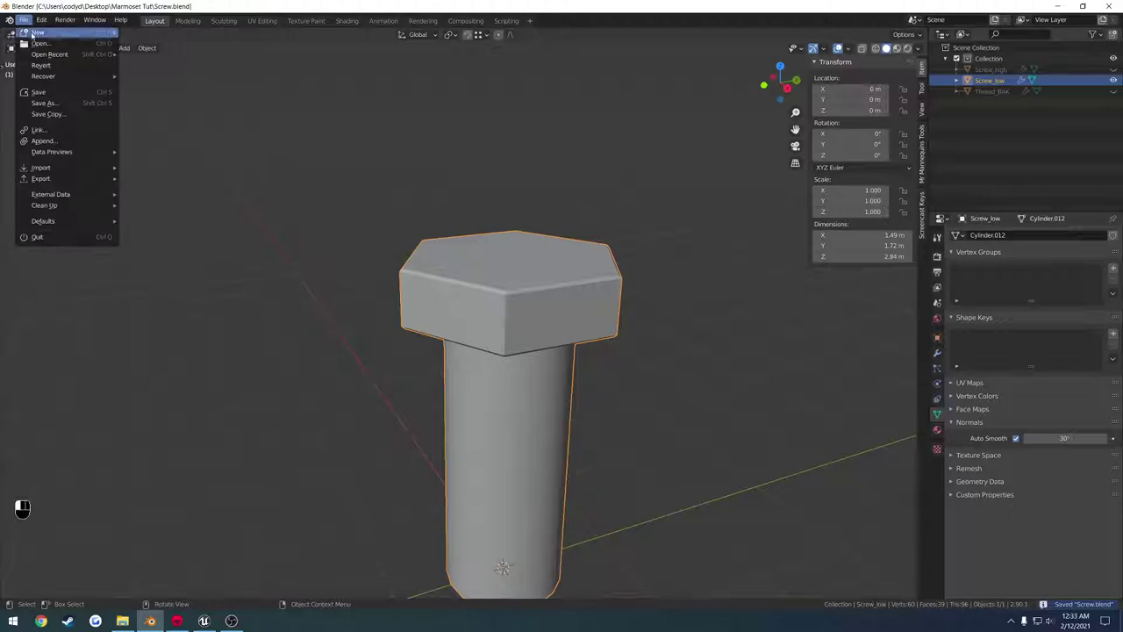
mouse_move(66, 178)
click(149, 243)
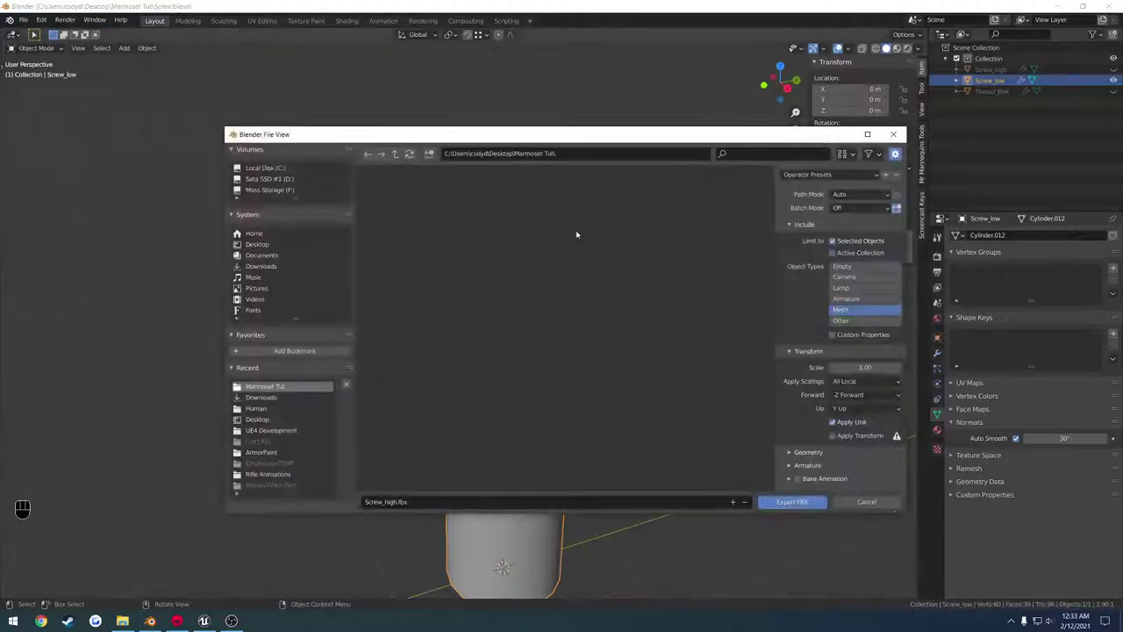
click(812, 174)
click(817, 188)
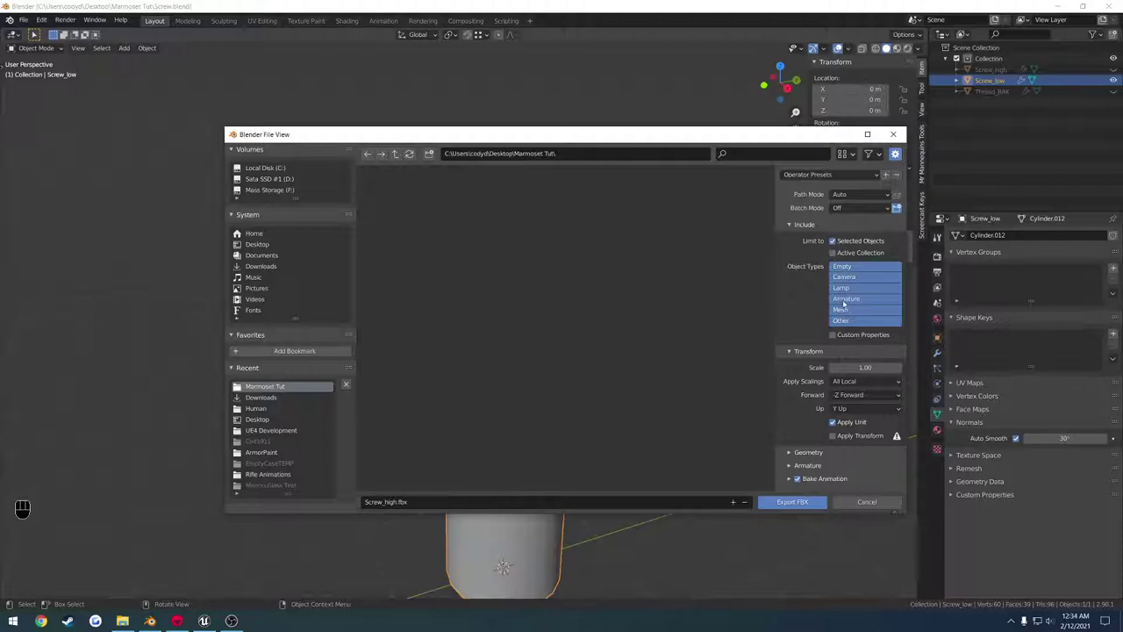
click(842, 308)
click(838, 450)
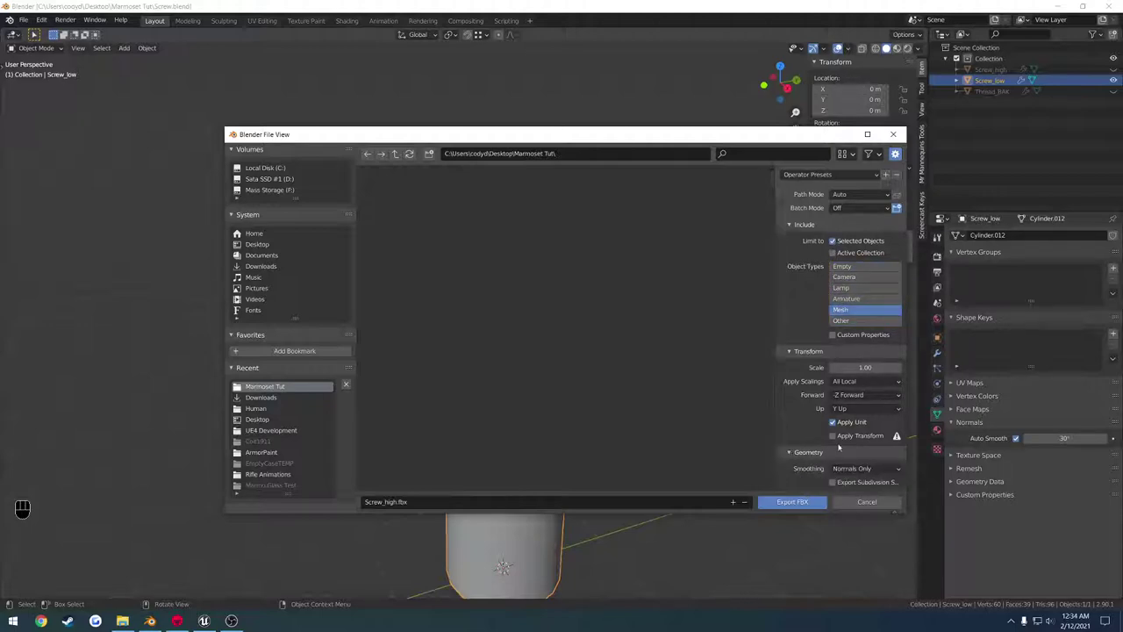
scroll(837, 448, down, 1)
click(864, 433)
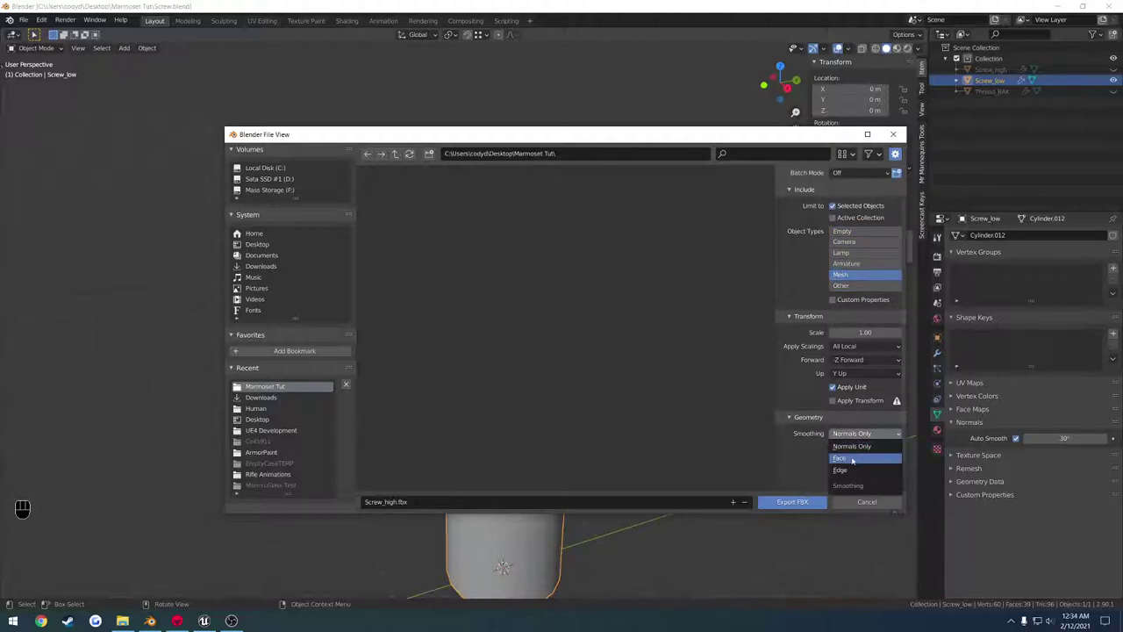
click(853, 459)
scroll(852, 459, down, 1)
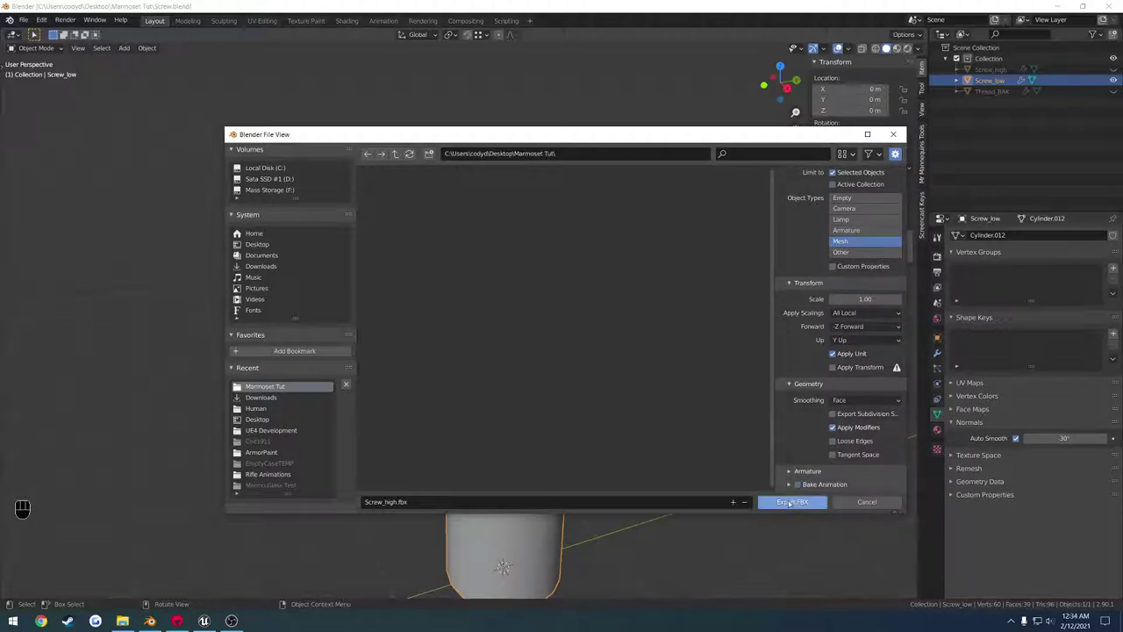
Name the export file Screw_low.fbx and export it to the Marmoset Tut folder.
click(377, 502)
double_click(389, 502)
drag(417, 501, 415, 502)
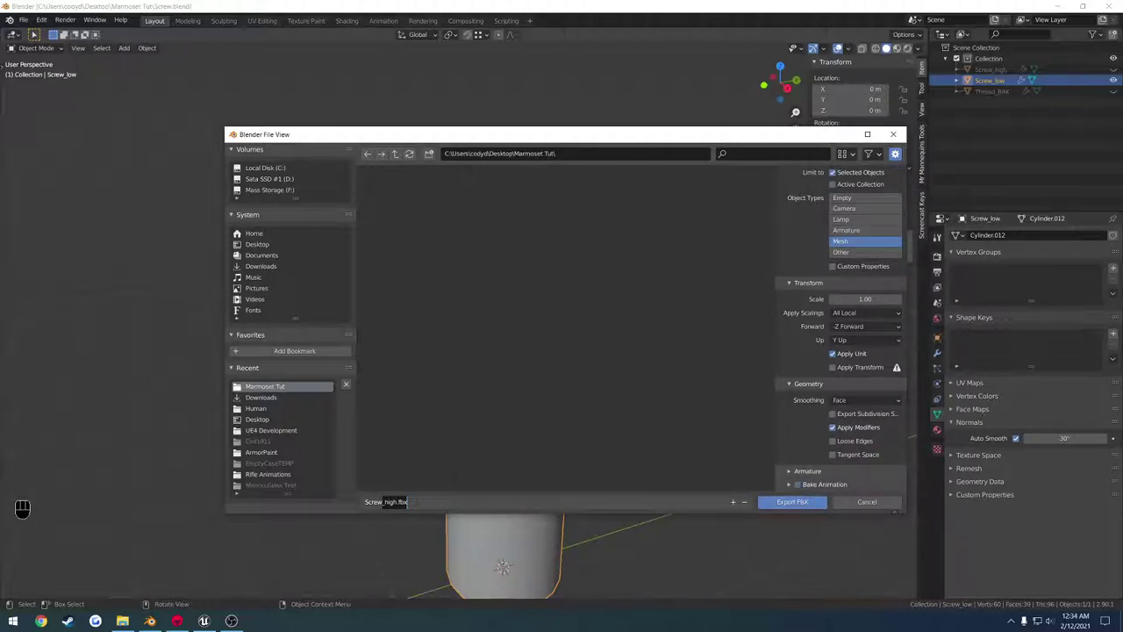
key(BackSpace)
text(low)
key(Return)
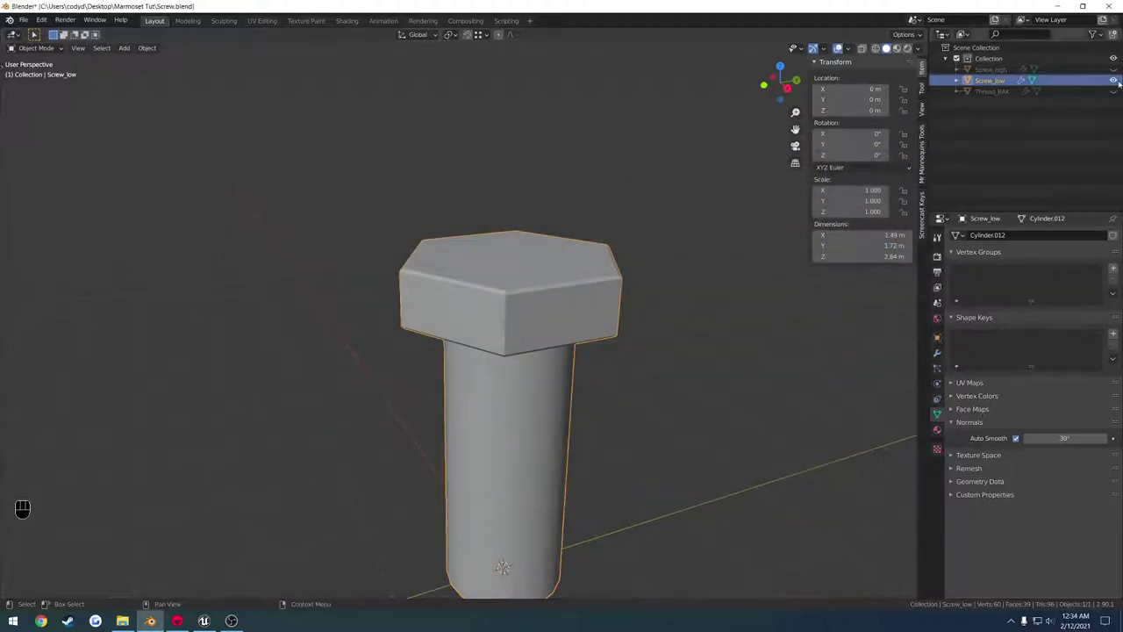
Hide Screw_low, then show and select Screw_high.
click(1113, 79)
click(1114, 69)
click(581, 274)
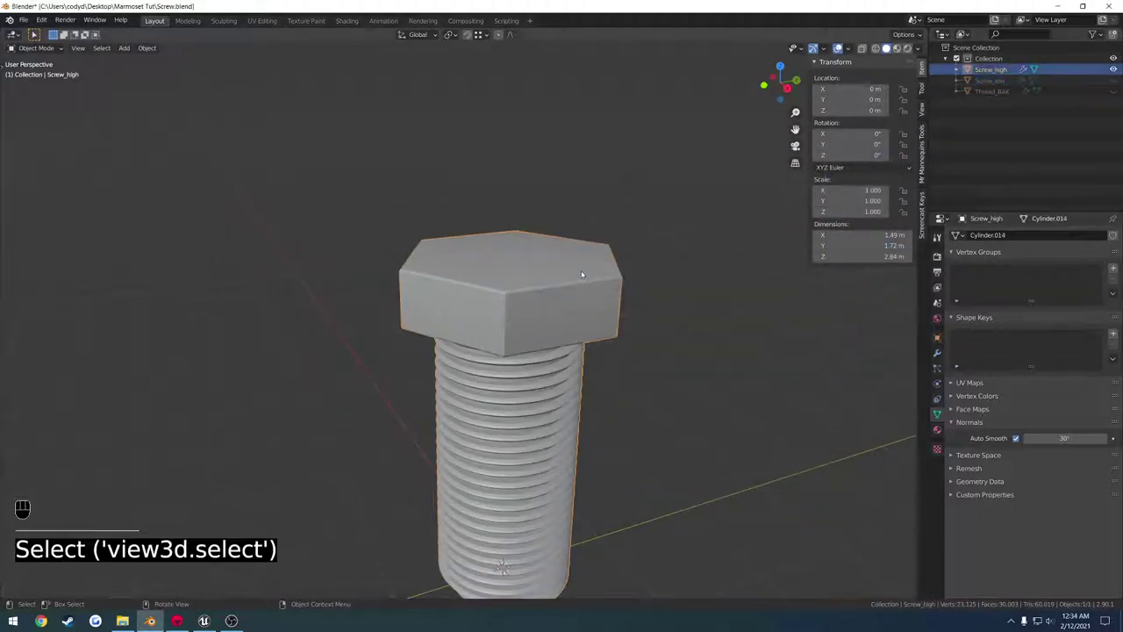
Export Screw_high to the Marmoset Tut folder as Screw_high.fbx, limited to selected mesh objects.
click(23, 19)
mouse_move(50, 189)
click(263, 234)
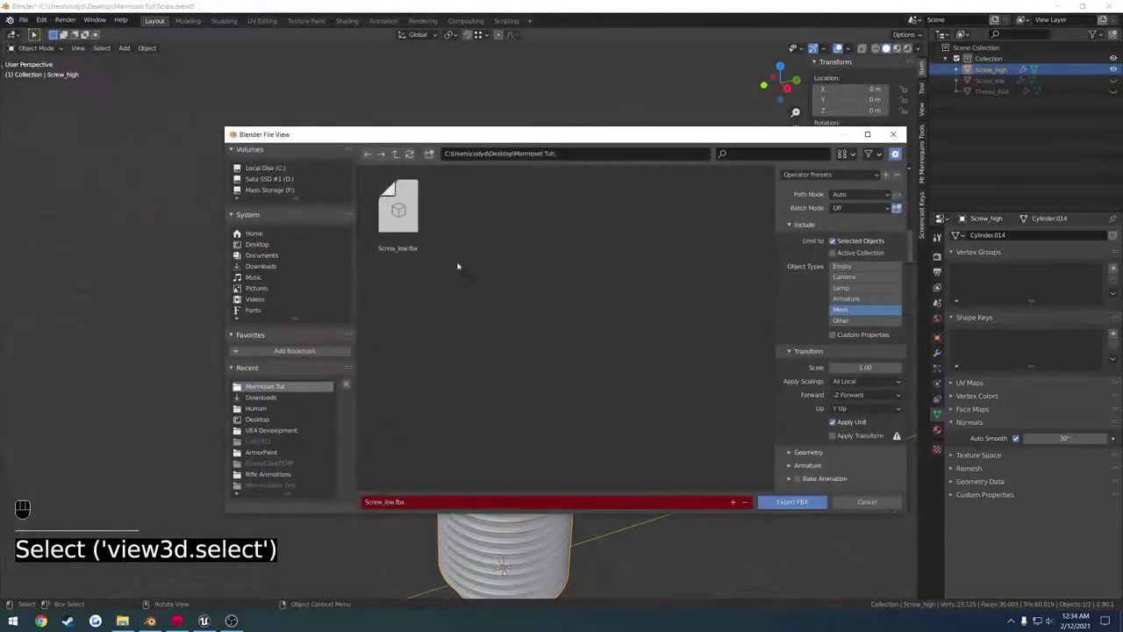
click(419, 238)
drag(388, 501, 425, 501)
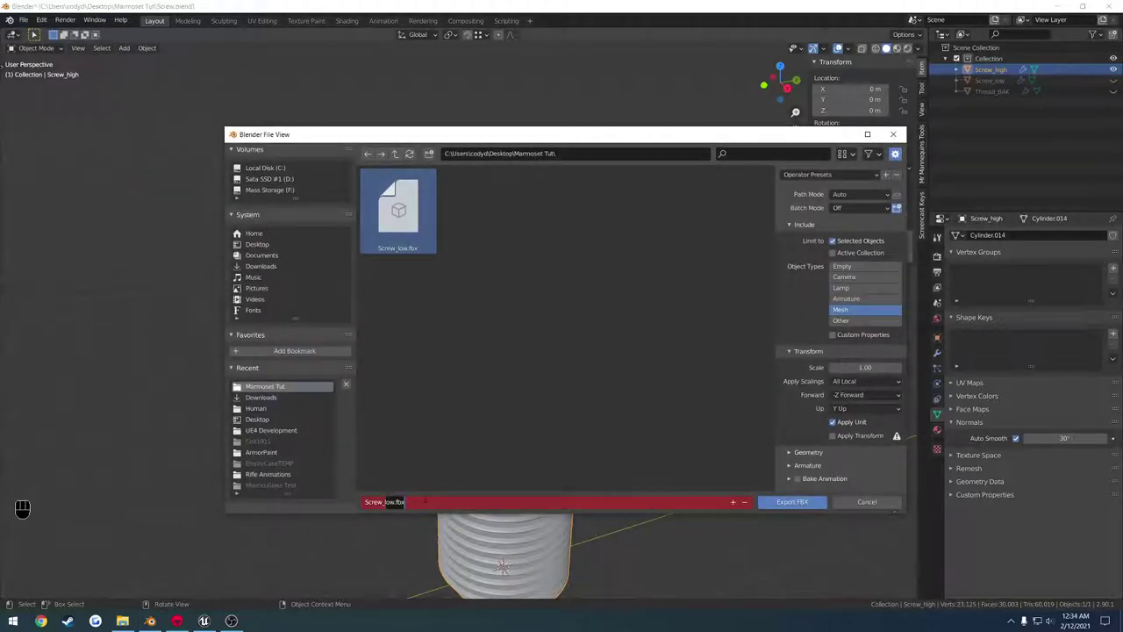
key(BackSpace)
key(Return)
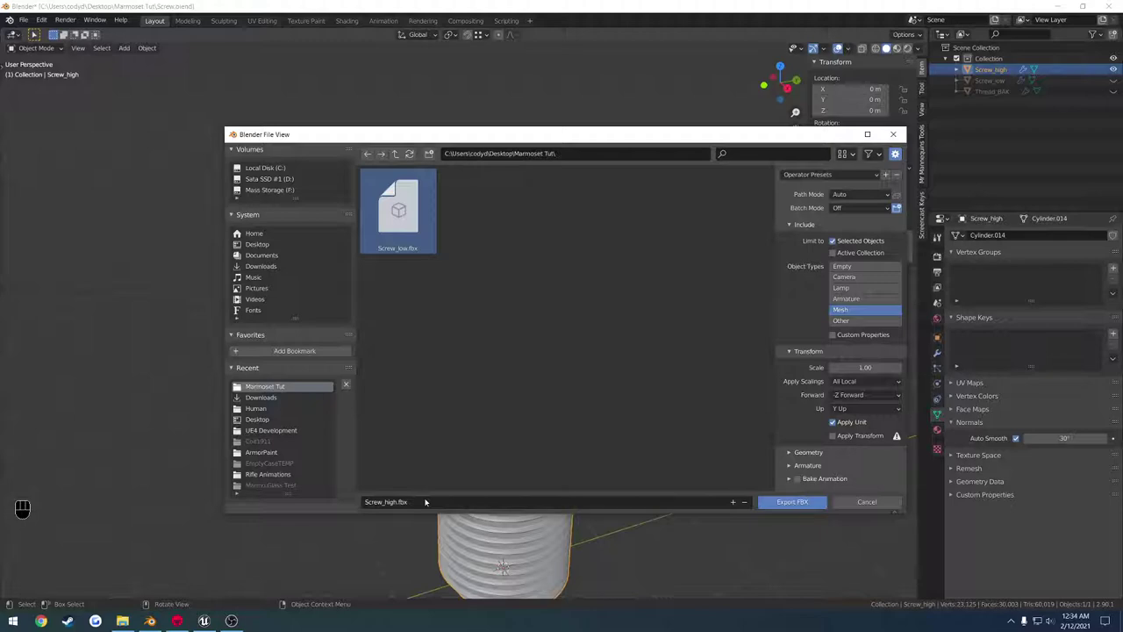
click(791, 501)
Turn on the Face Orientation overlay to show the direction of Screw_high's normals.
middle_drag(592, 349, 530, 208)
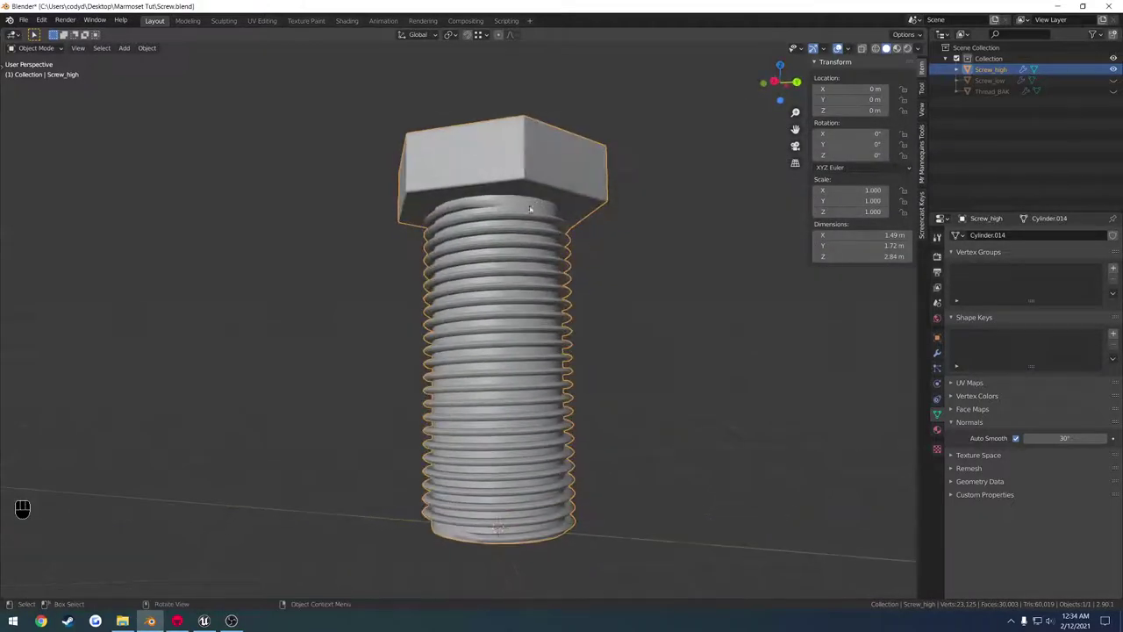
middle_drag(595, 285, 564, 288)
click(593, 270)
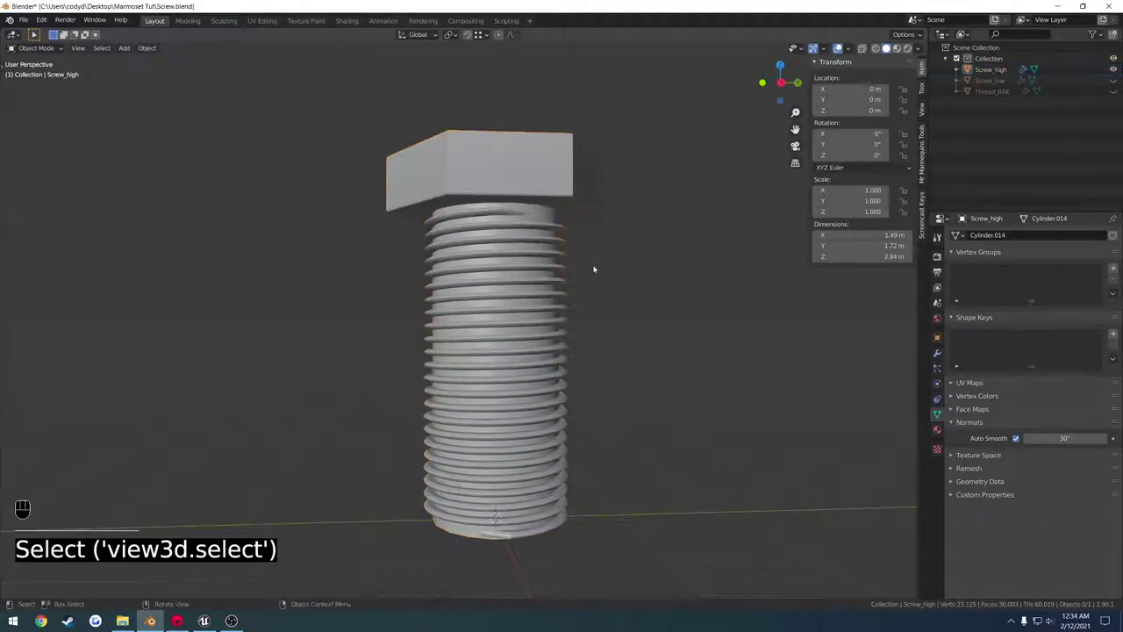
click(546, 230)
click(849, 49)
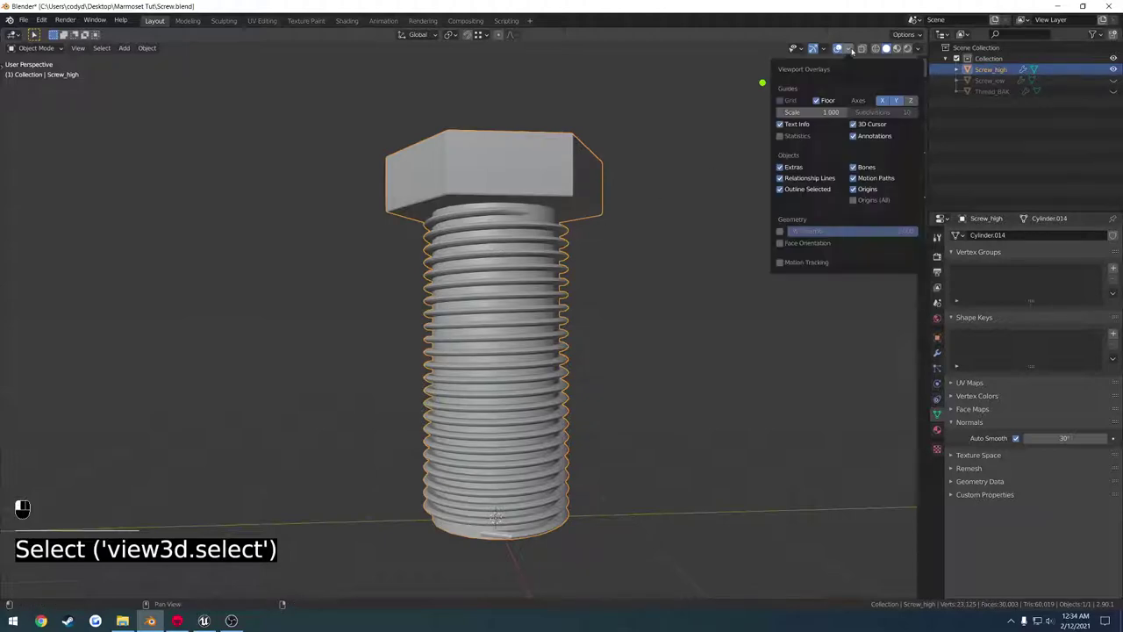
click(780, 245)
key(n)
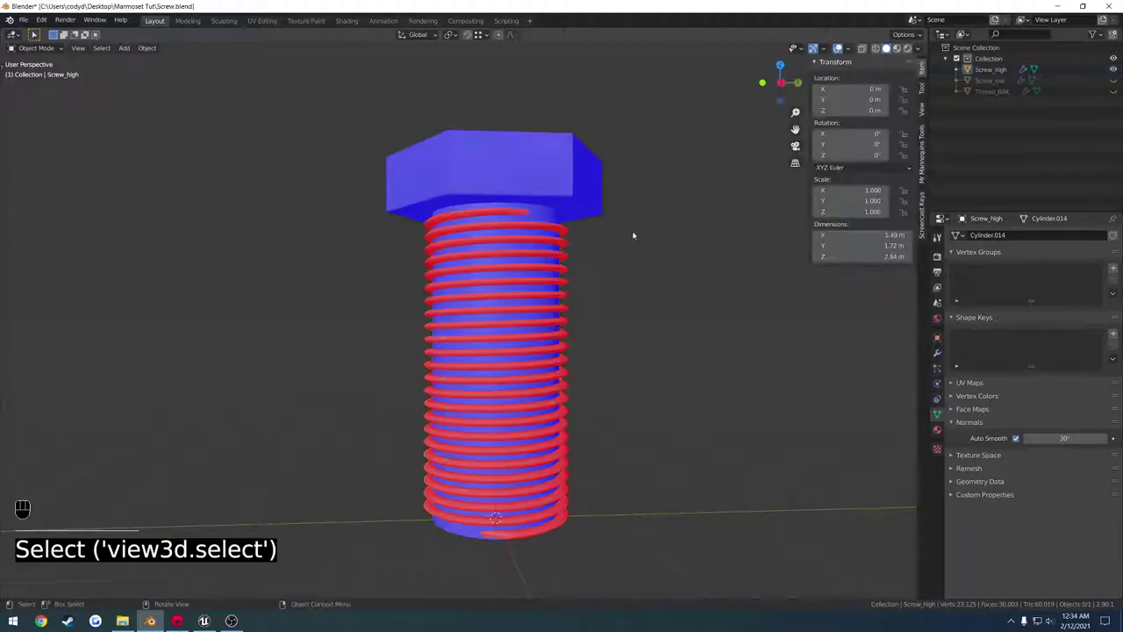
Examine the face orientation of Screw_high's hex head, shaft and thread from several angles.
middle_drag(631, 236, 542, 195)
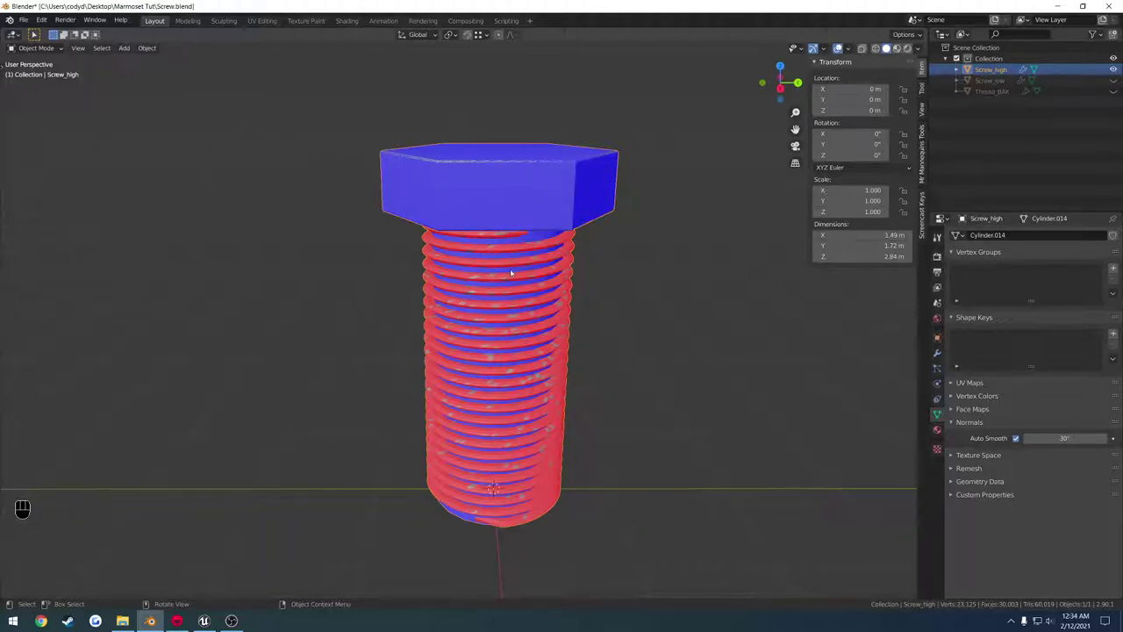
scroll(512, 273, up, 1)
scroll(464, 314, up, 9)
shift+middle_drag(517, 170, 530, 285)
scroll(507, 270, down, 10)
middle_drag(529, 286, 524, 269)
scroll(524, 271, up, 2)
shift+middle_drag(580, 318, 581, 270)
middle_drag(581, 270, 610, 259)
Turn off the Face Orientation overlay, enable Backface Culling in the viewport shading, and check the thread's faces.
click(845, 48)
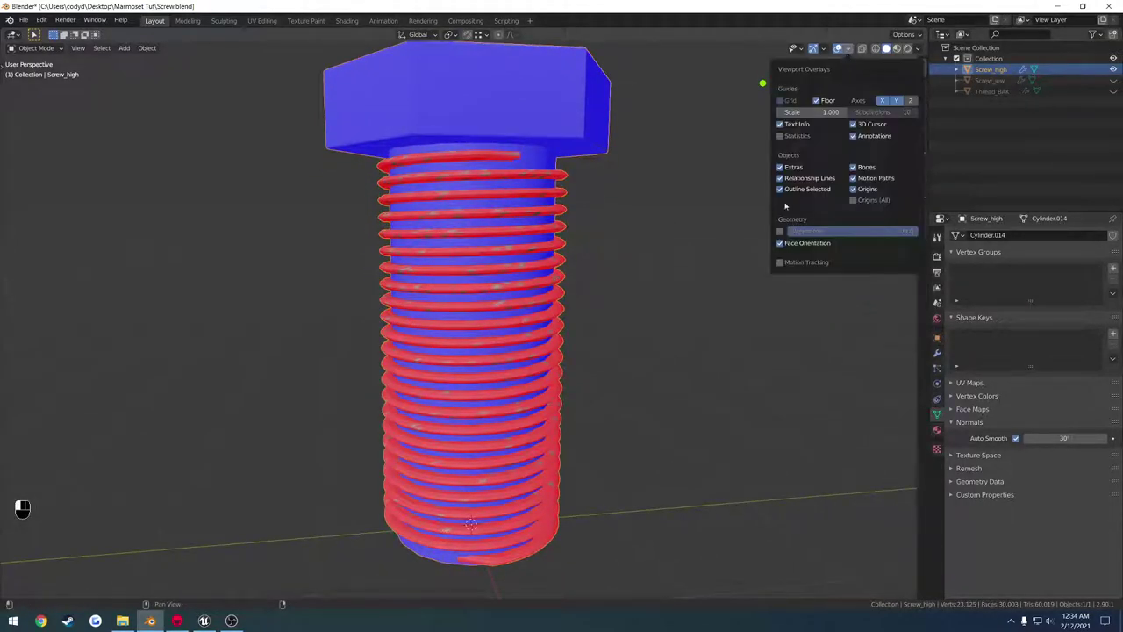
click(780, 243)
click(919, 49)
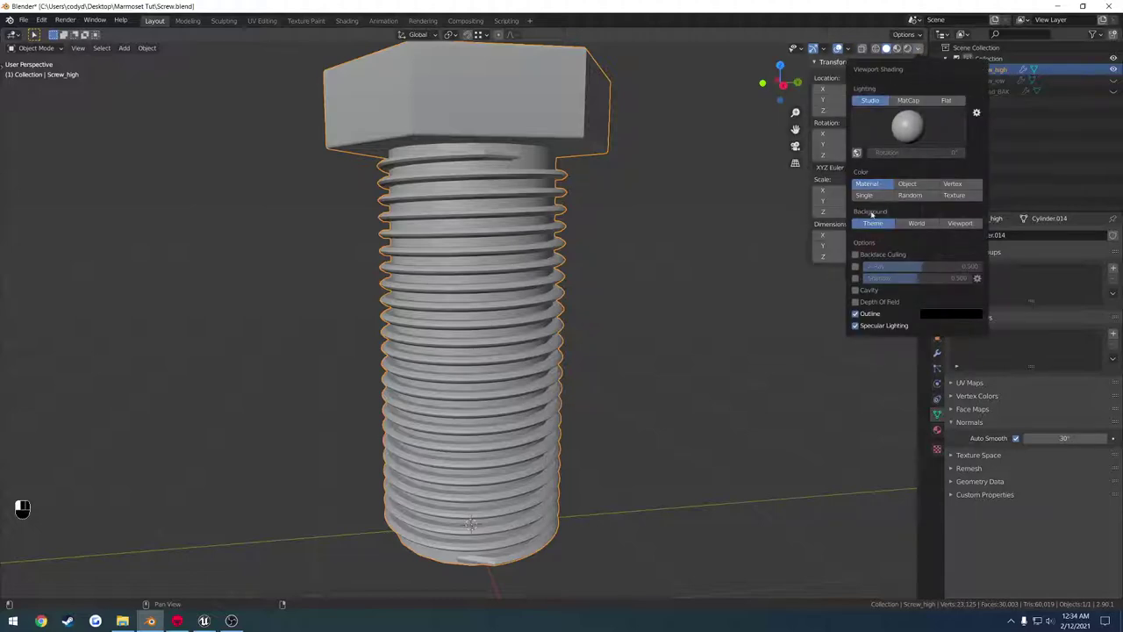
click(639, 256)
scroll(624, 243, up, 5)
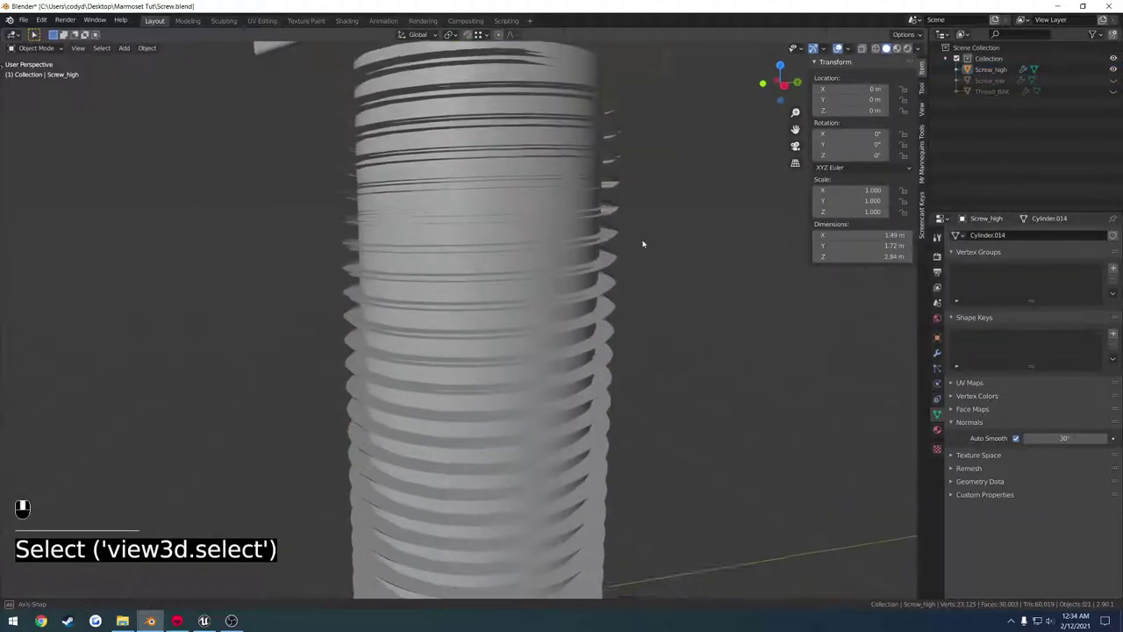
middle_drag(643, 244, 674, 247)
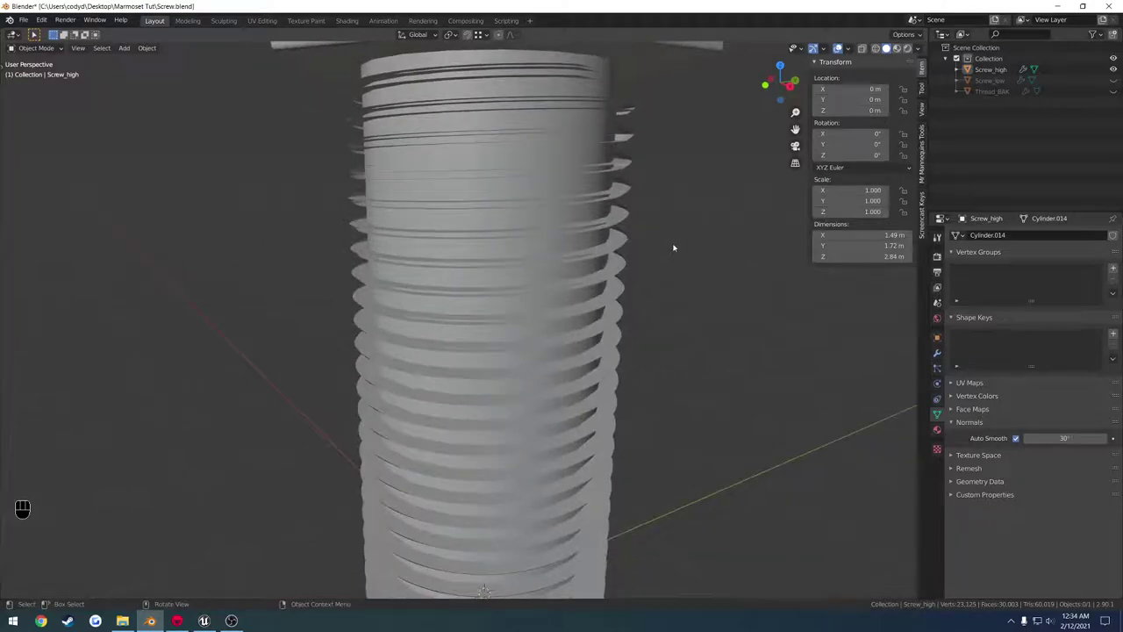
Flip the normals of the entire thread in Screw_high, return to Object Mode and save the file.
click(609, 231)
key(Tab)
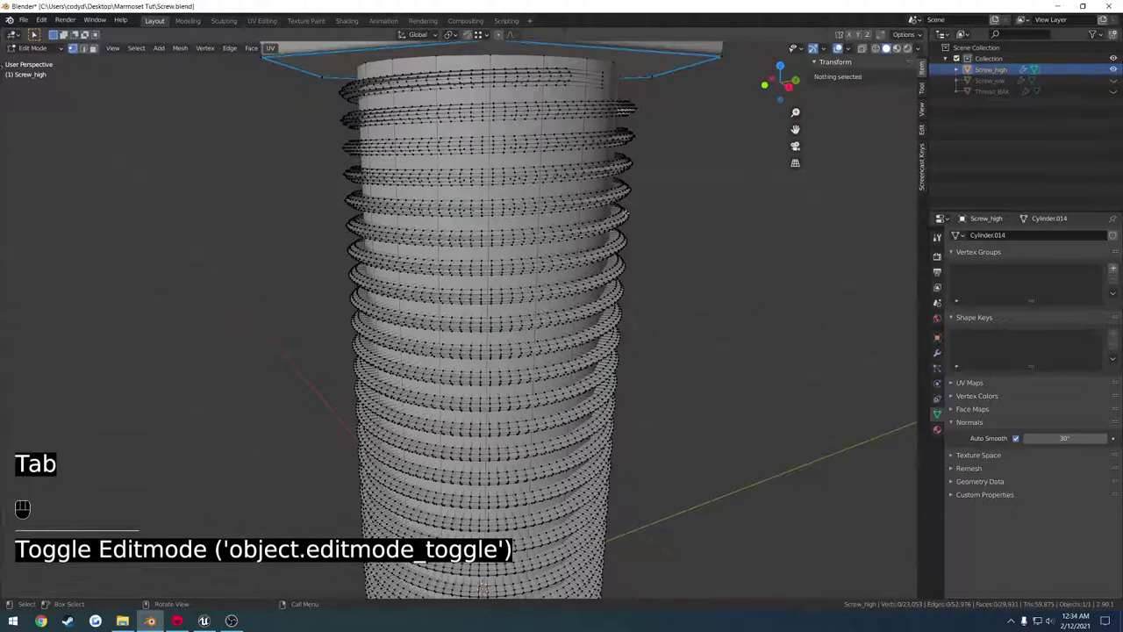
key(l)
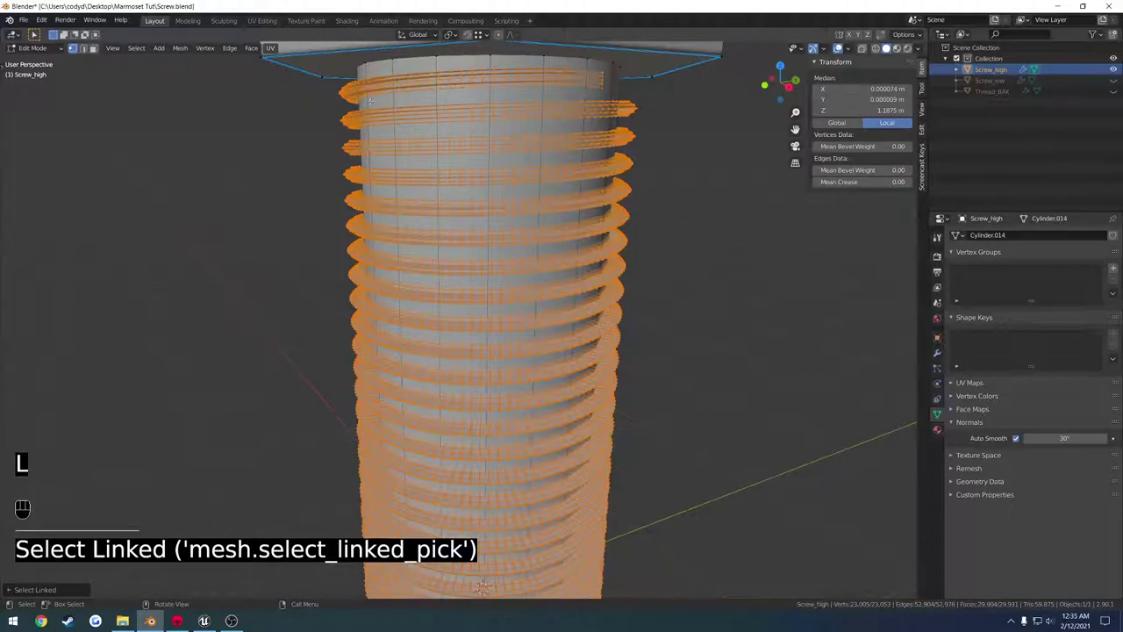
click(180, 48)
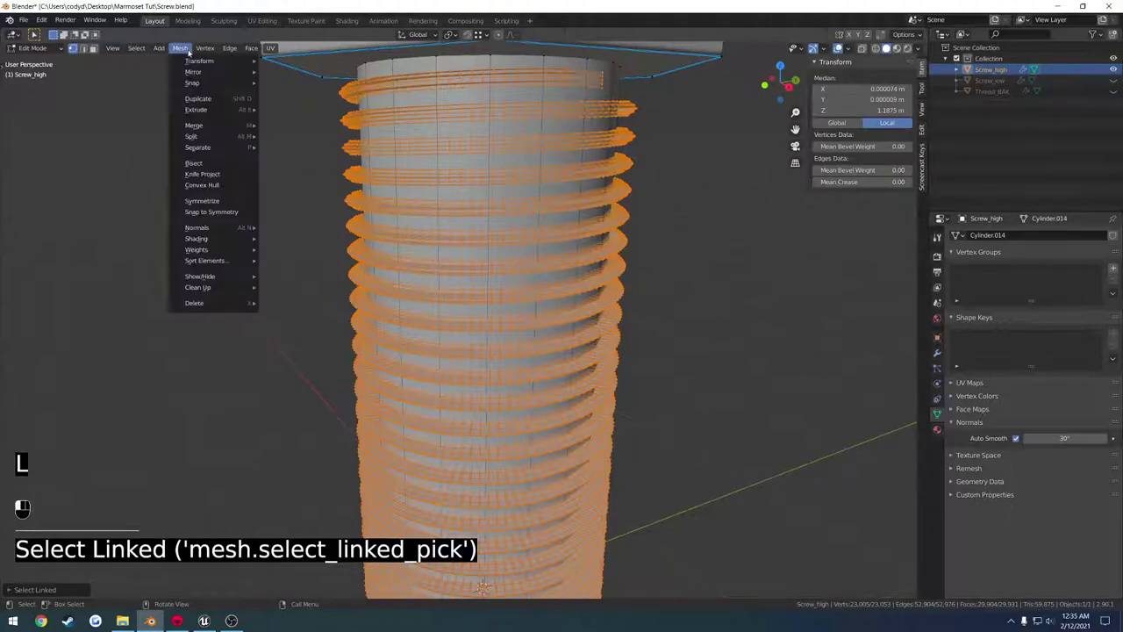
mouse_move(223, 230)
click(309, 229)
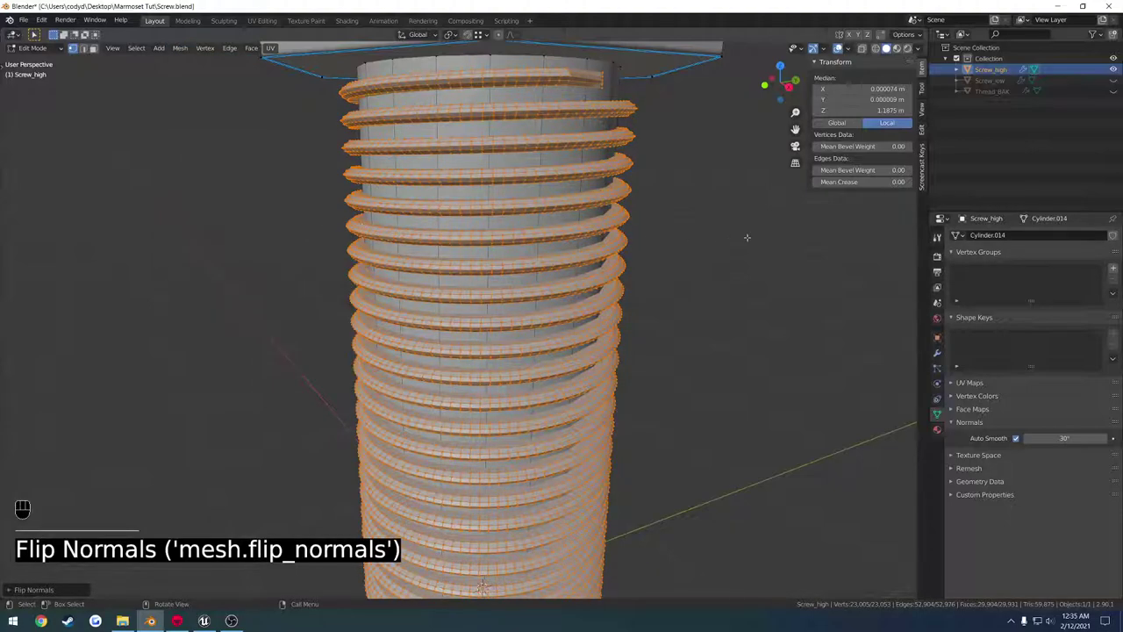
key(Tab)
mouse_move(644, 243)
middle_down()
mouse_move(692, 248)
mouse_move(650, 230)
middle_up()
scroll(650, 230, down, 6)
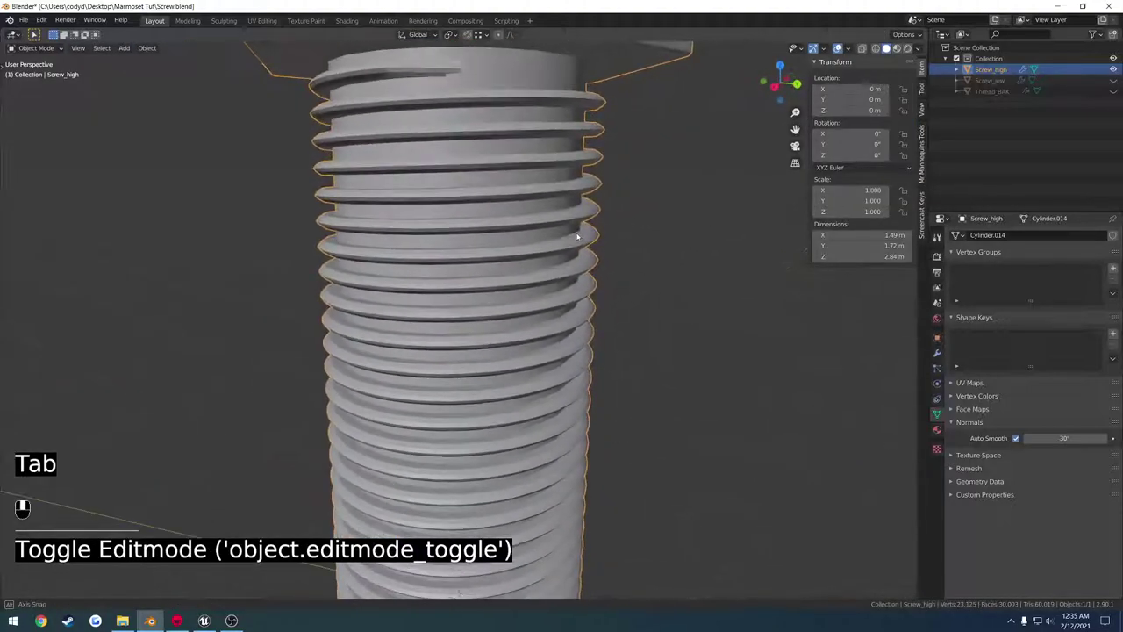
key(ctrl+s)
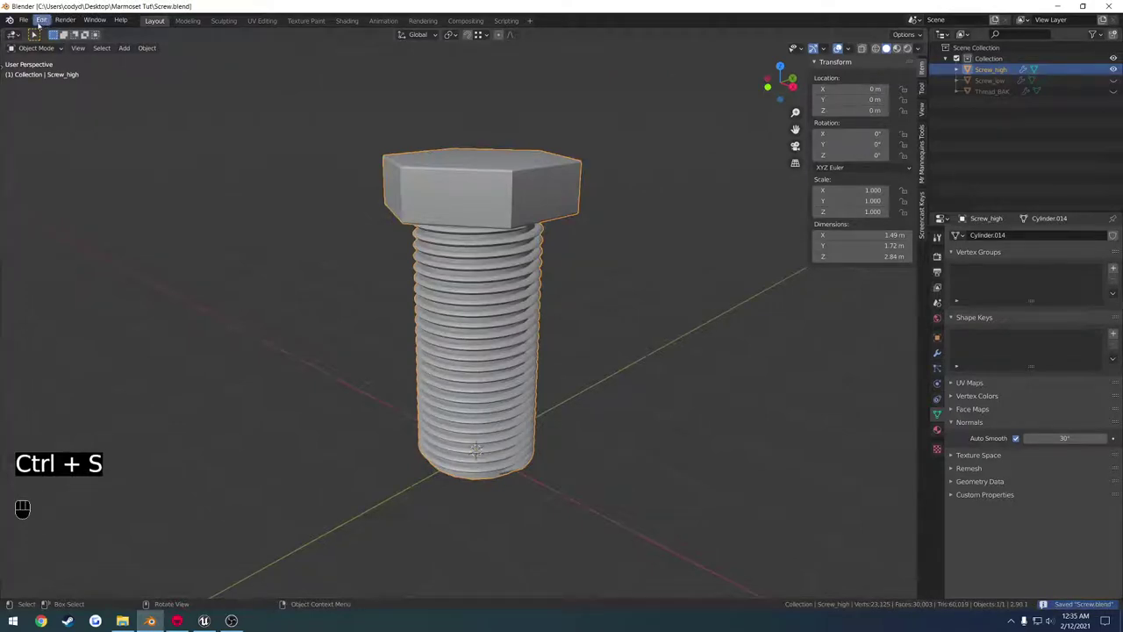
Start another FBX export of Screw_high to Screw_high.fbx in the Marmoset Tut folder.
click(24, 19)
mouse_move(69, 180)
click(172, 244)
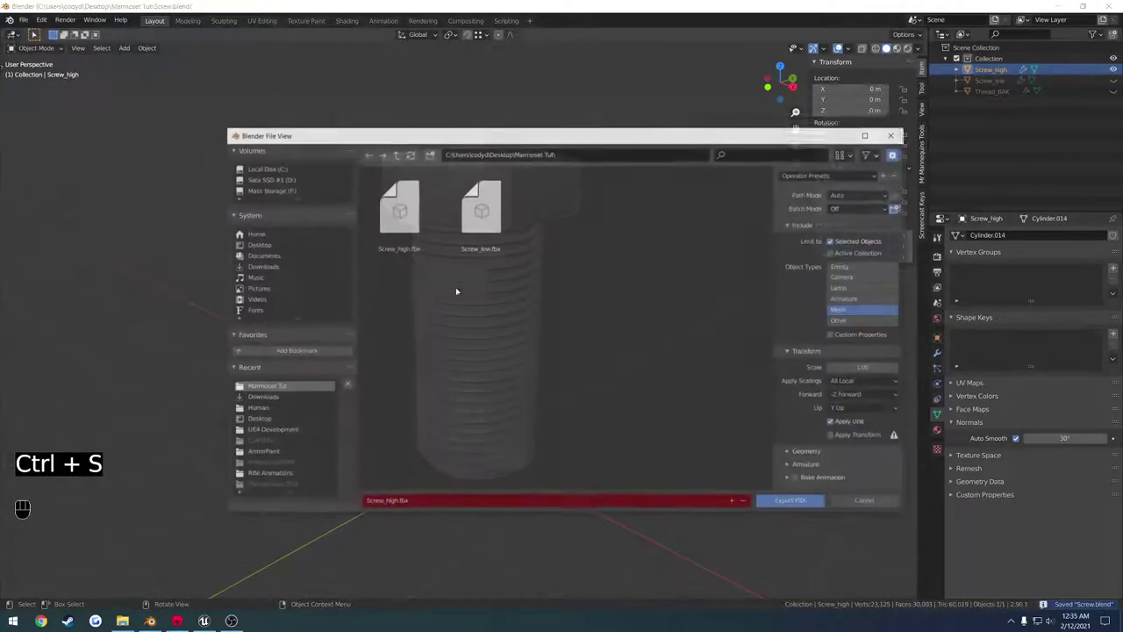
Export the selected screw as FBX over Screw_high.fbx and switch to Marmoset Toolbag.
double_click(418, 238)
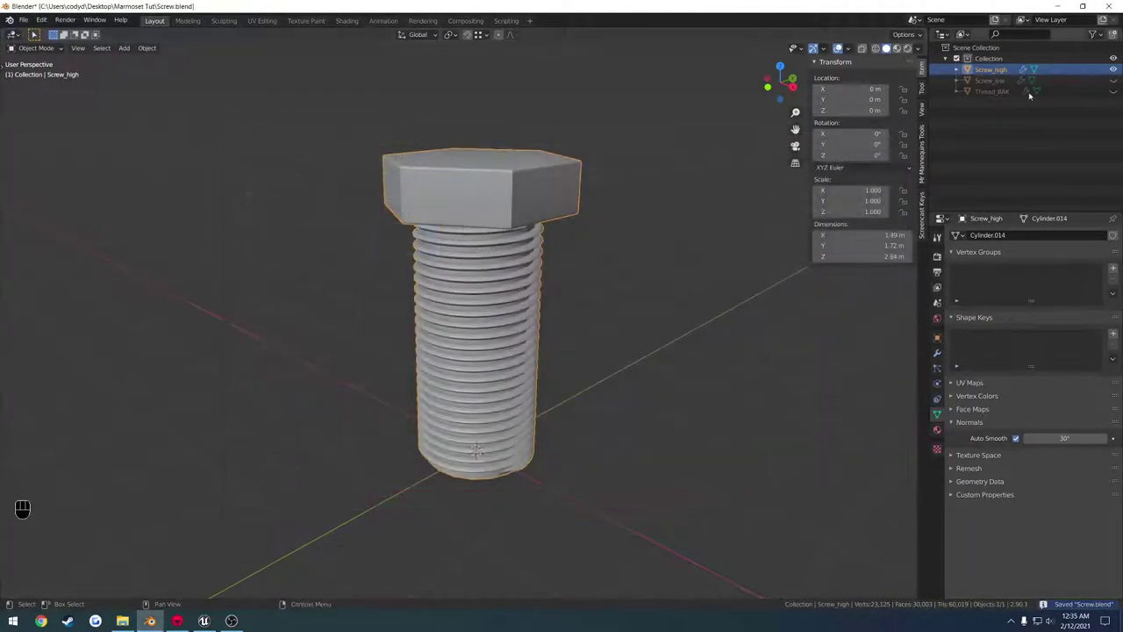
click(1058, 6)
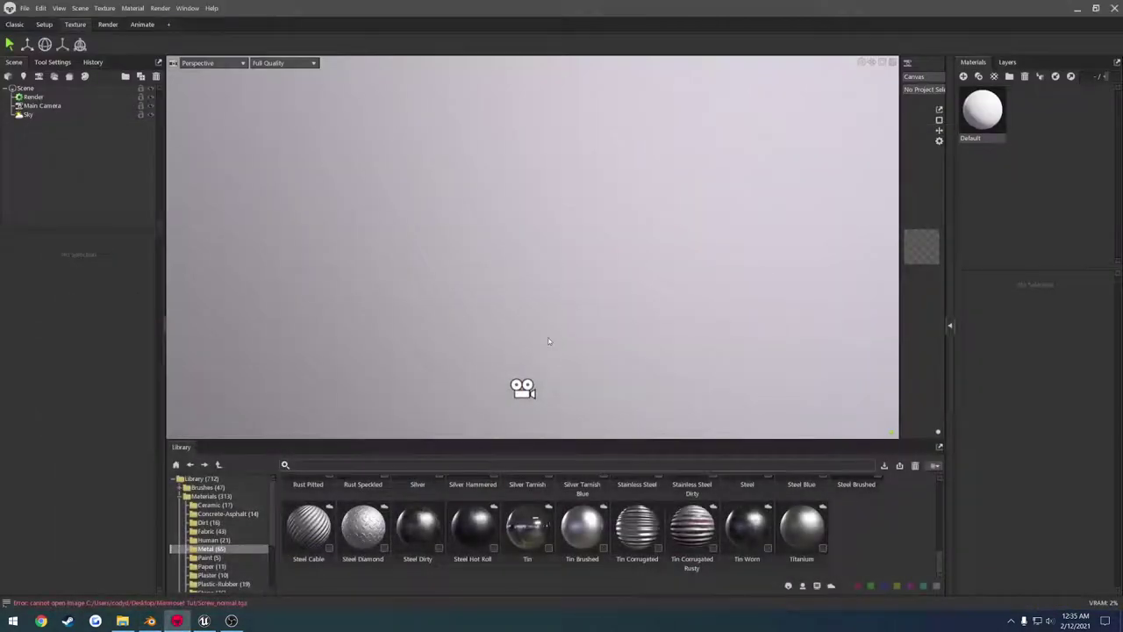
Add a bake project to the scene and load the Screw_high and Screw_low models with its quick loader.
right_click(38, 153)
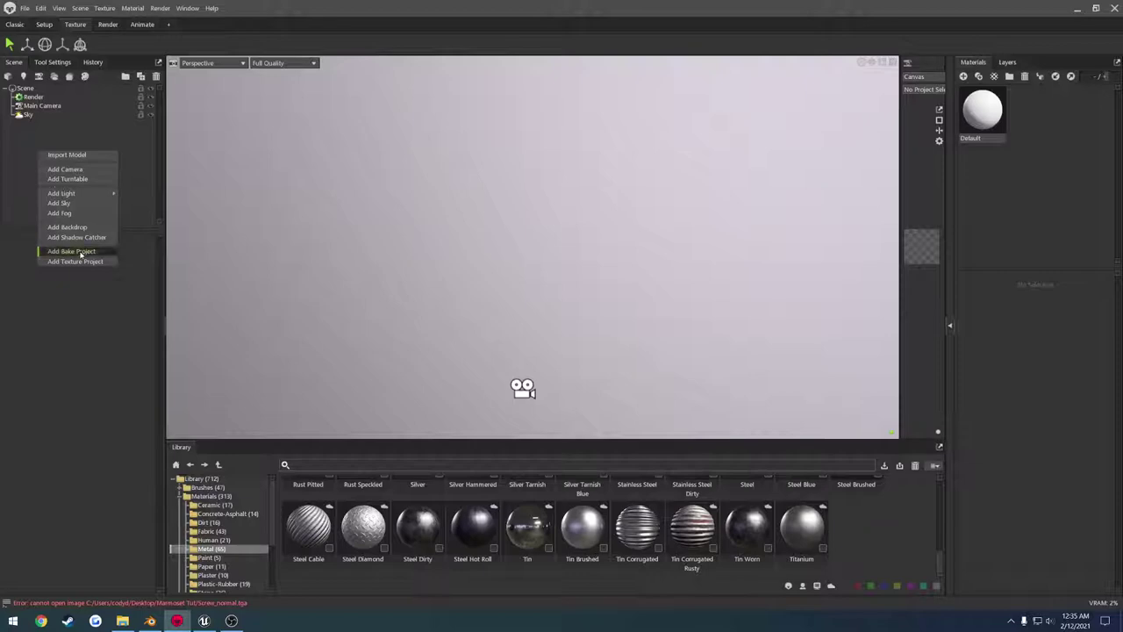
click(84, 251)
click(29, 324)
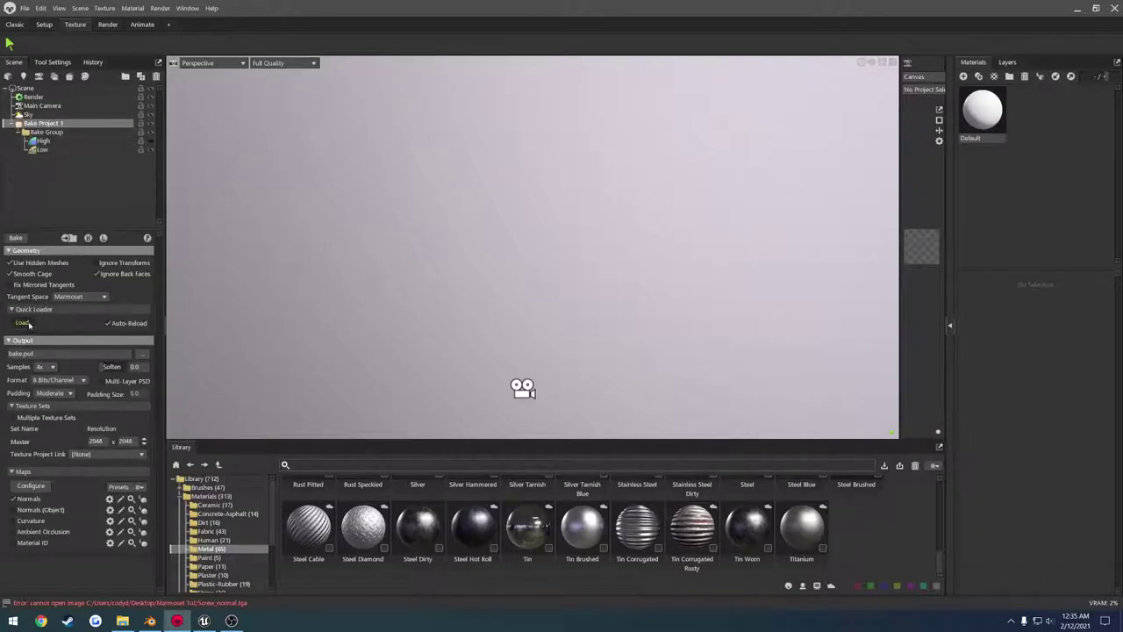
drag(535, 324, 506, 266)
click(790, 472)
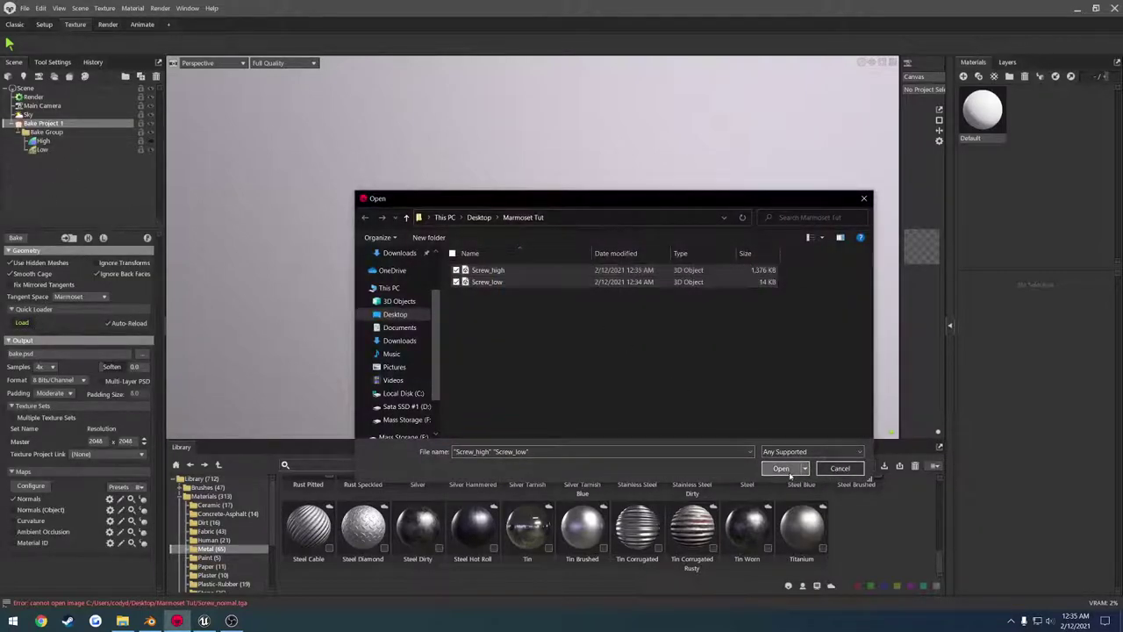
click(19, 133)
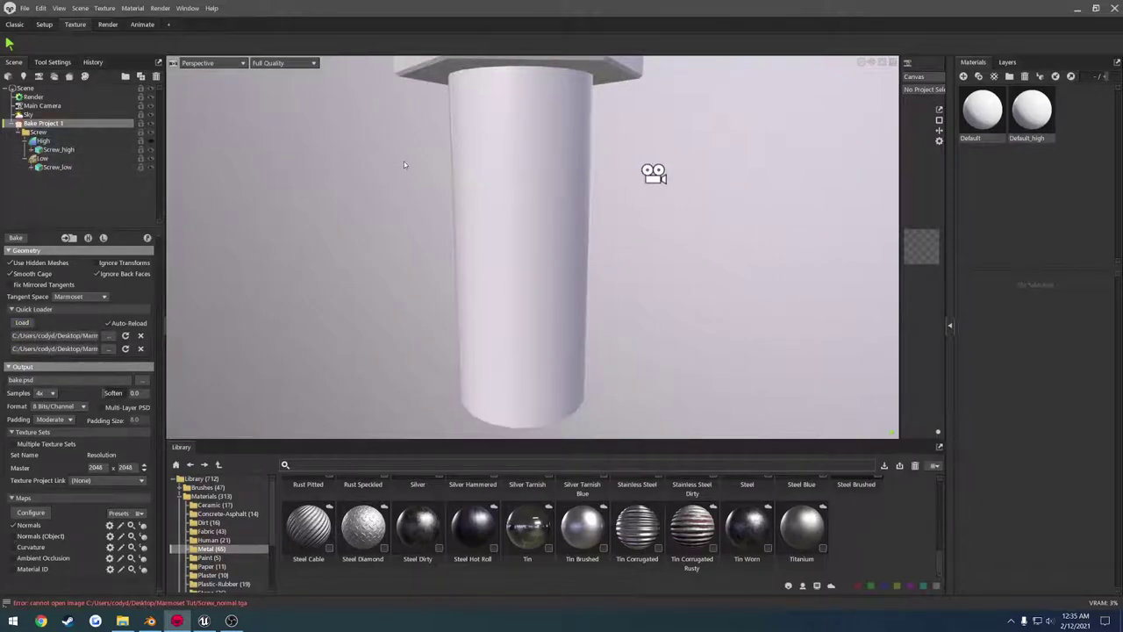
drag(404, 165, 441, 171)
middle_drag(441, 170, 478, 206)
scroll(492, 223, down, 3)
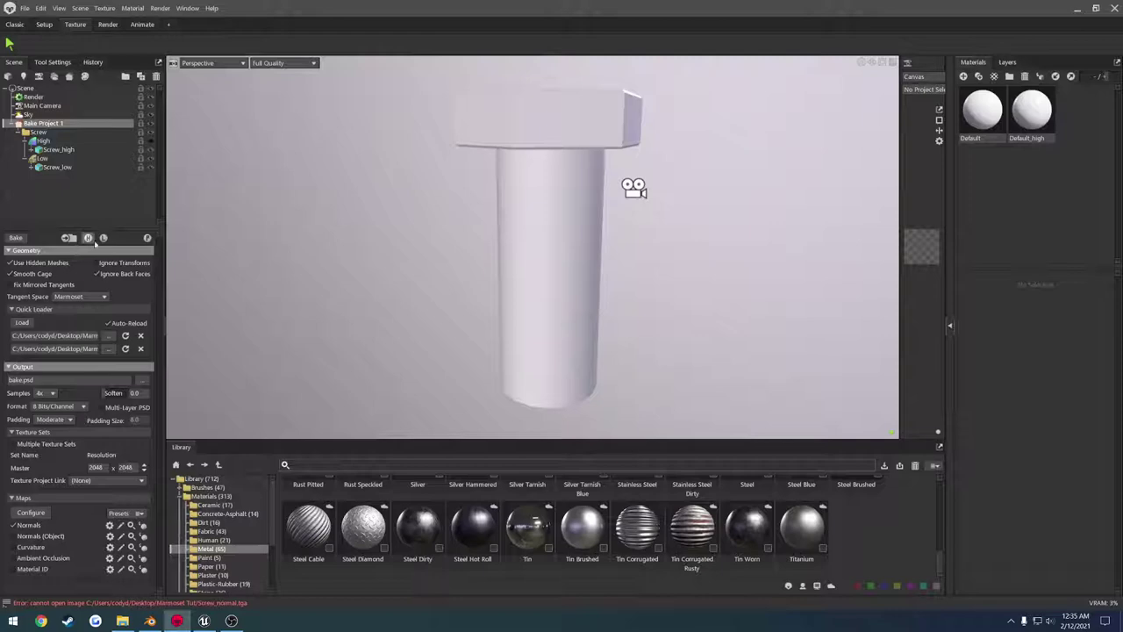
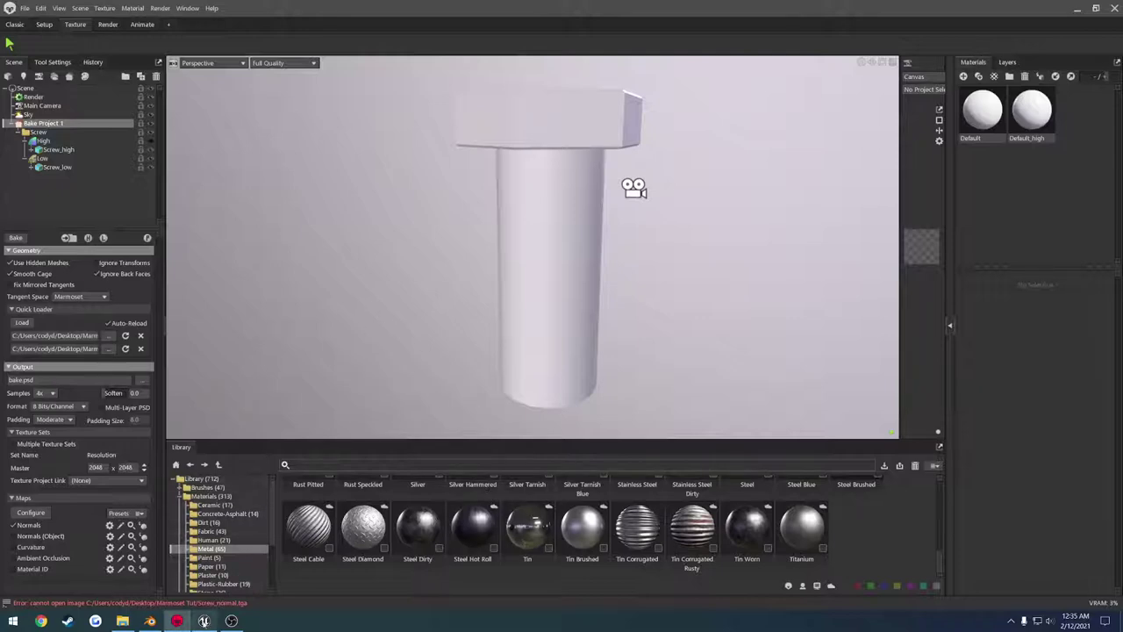
Switch to Blender and create a material named M_Screw in a new slot on the Screw_high object.
click(150, 620)
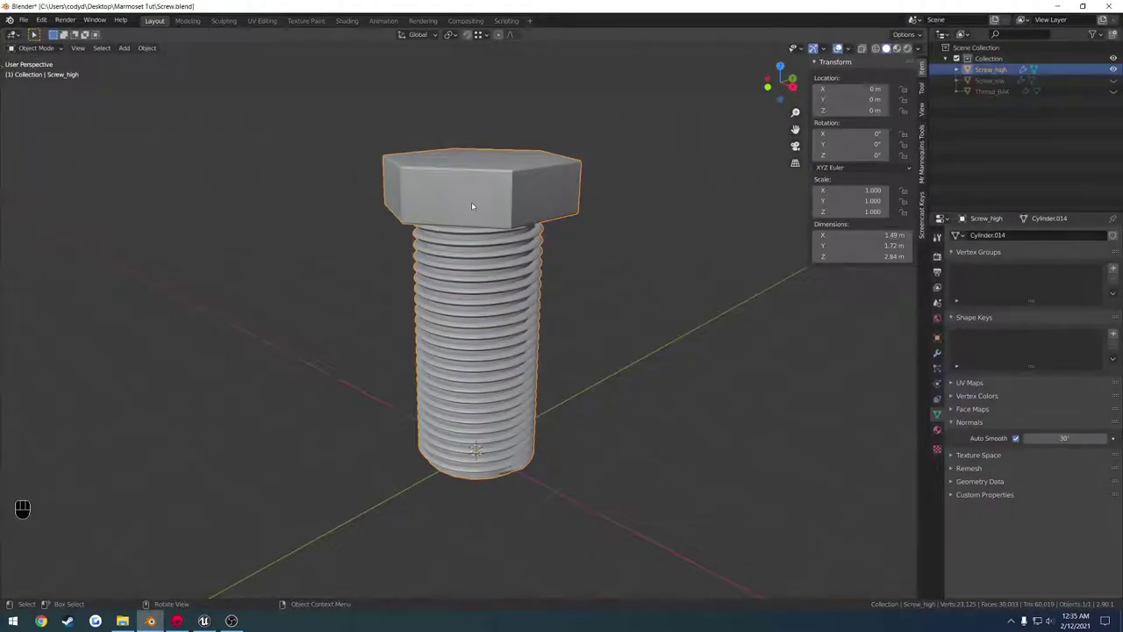
middle_drag(471, 205, 576, 269)
click(937, 429)
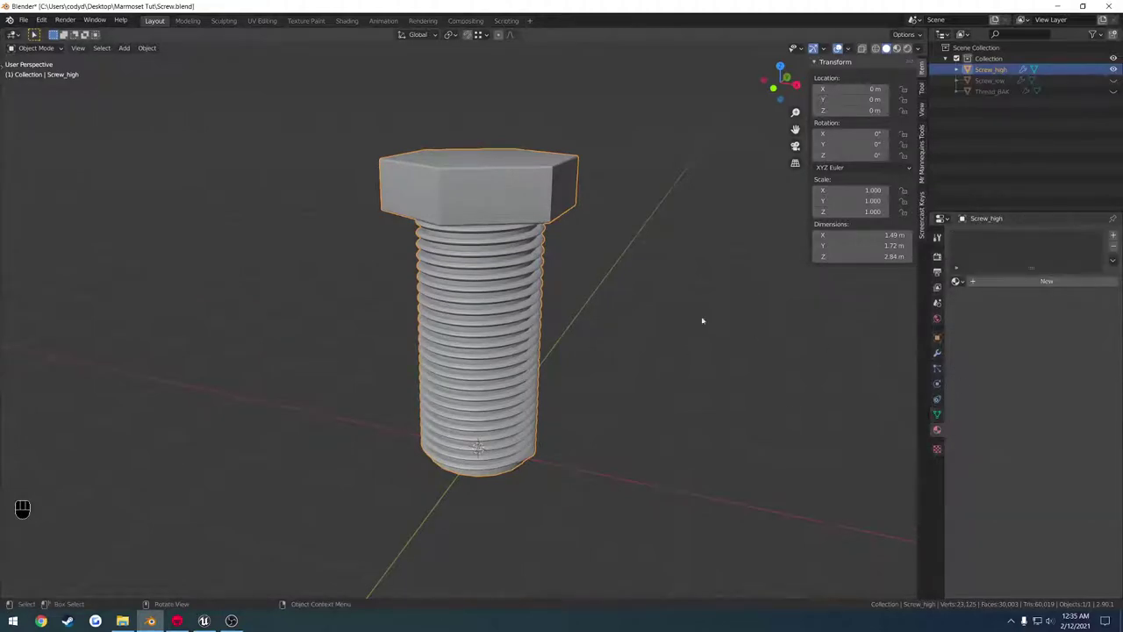
key(Tab)
click(667, 263)
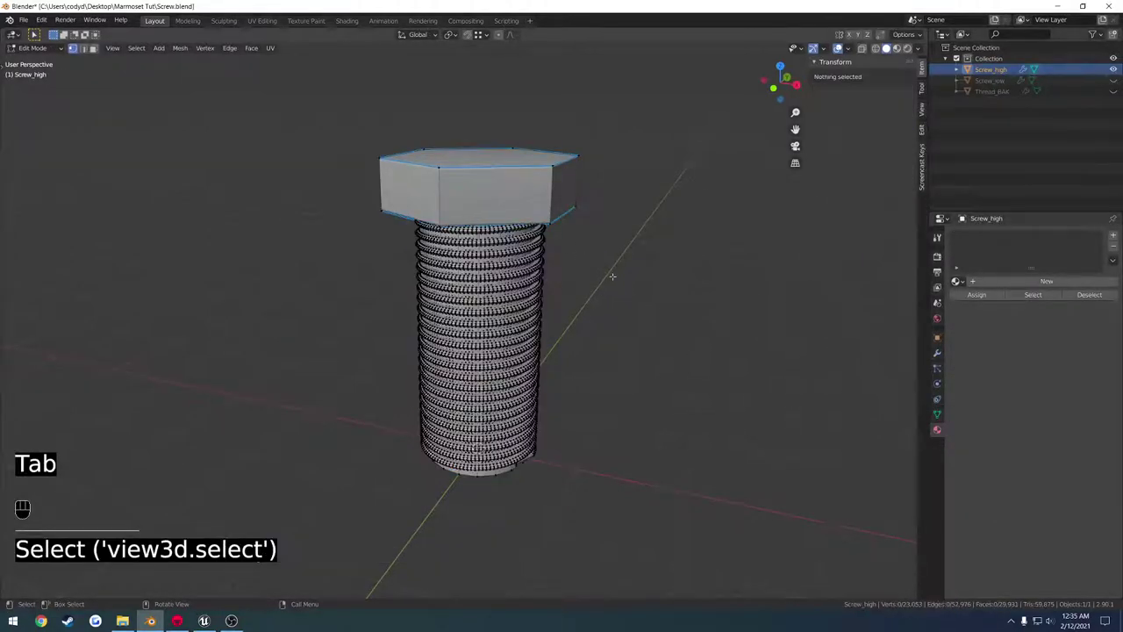
click(1113, 235)
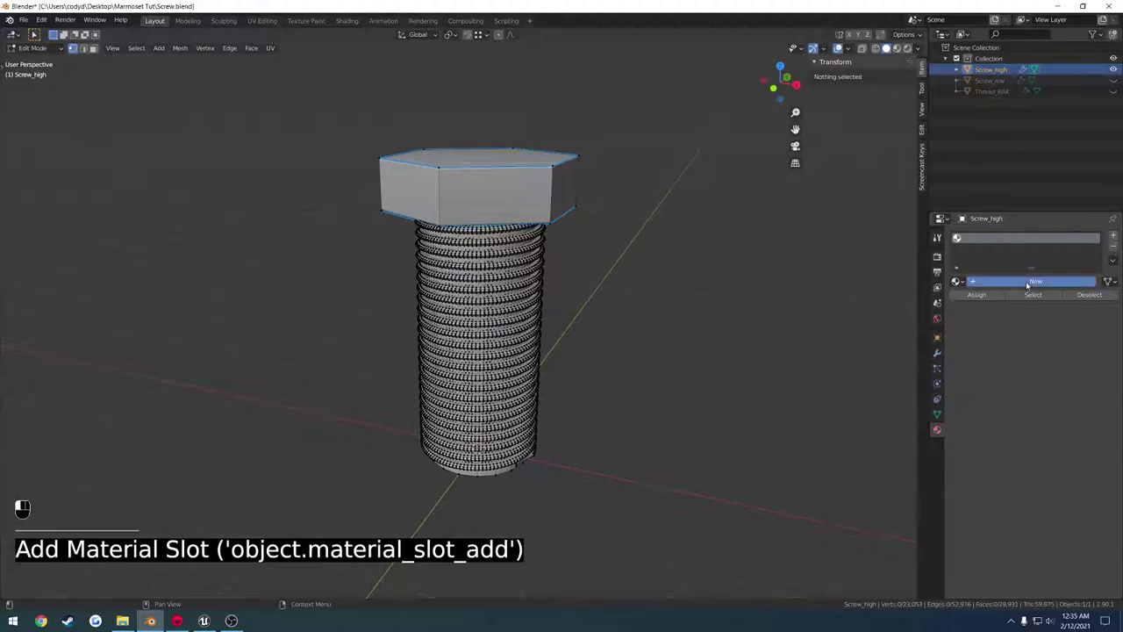
click(1004, 281)
click(1004, 283)
text(MM)
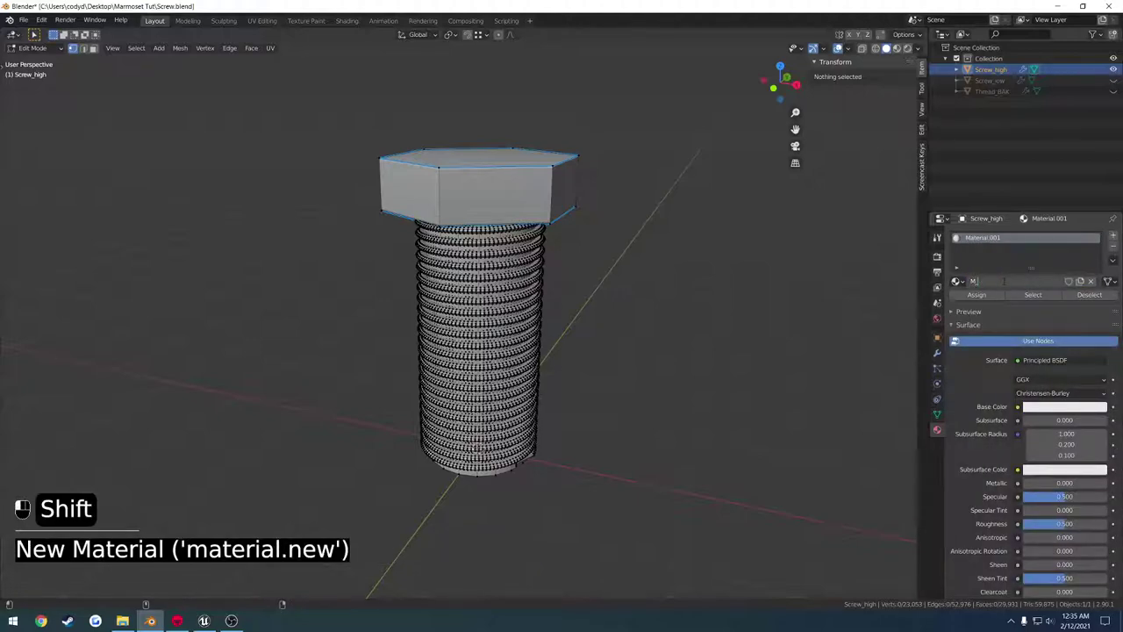
text(_Screw)
key(Return)
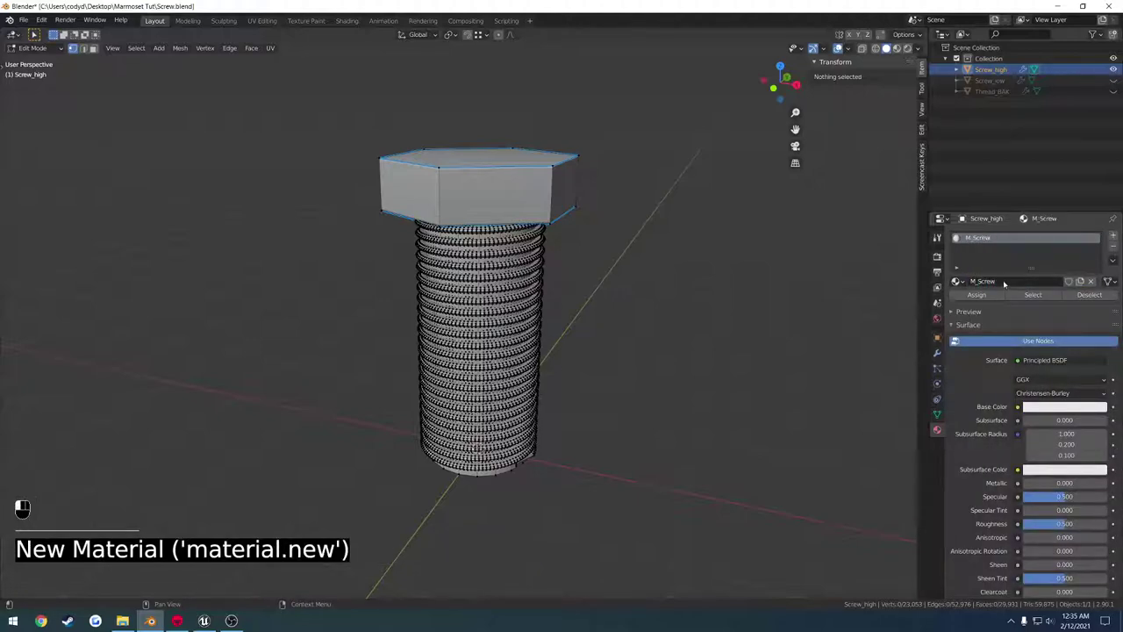
Add a second material slot to Screw_high with a new material named M_Threads.
click(1112, 235)
click(1001, 303)
click(1001, 303)
text(M)
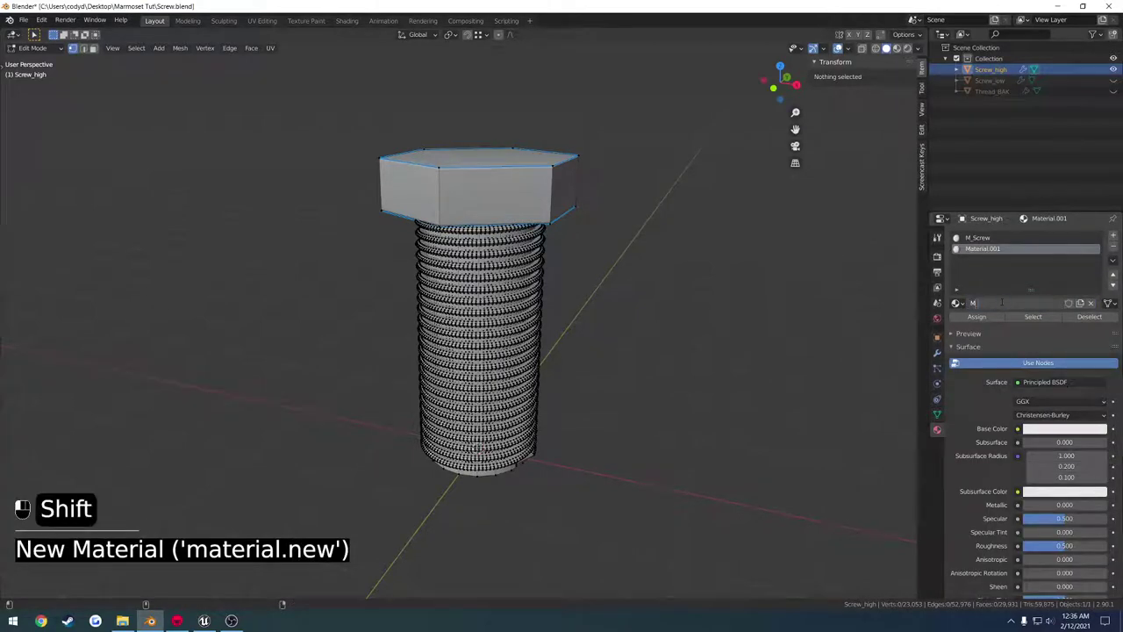
text(_Threads)
key(Return)
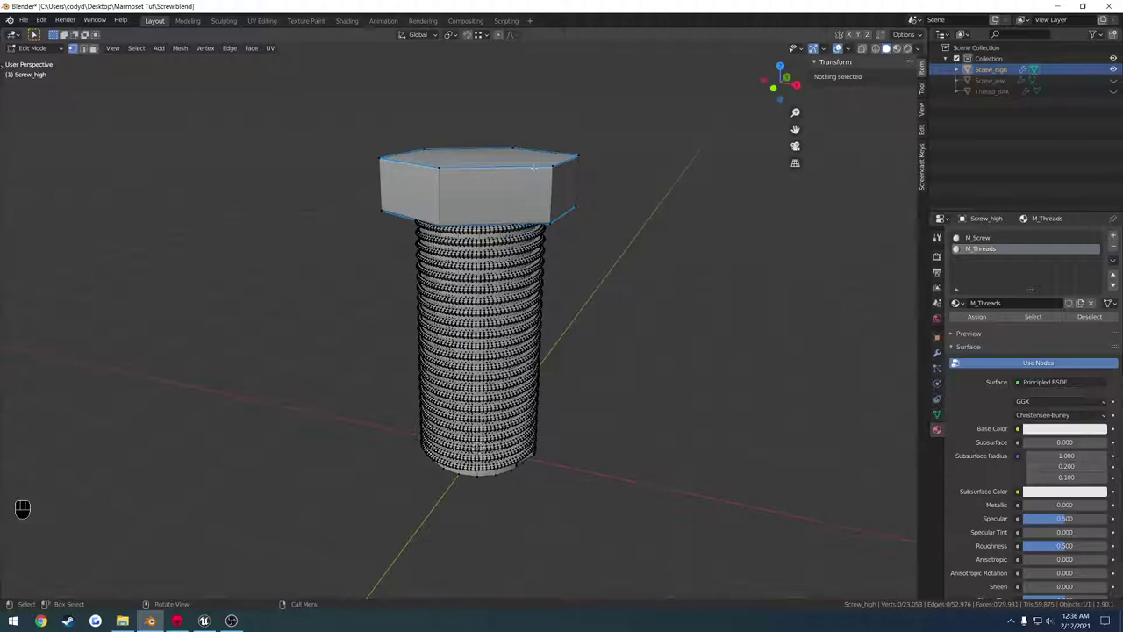
Select the linked geometry of the screw's head and core cylinder and assign the M_Screw material to it.
key(l)
middle_drag(533, 166, 482, 210)
key(l)
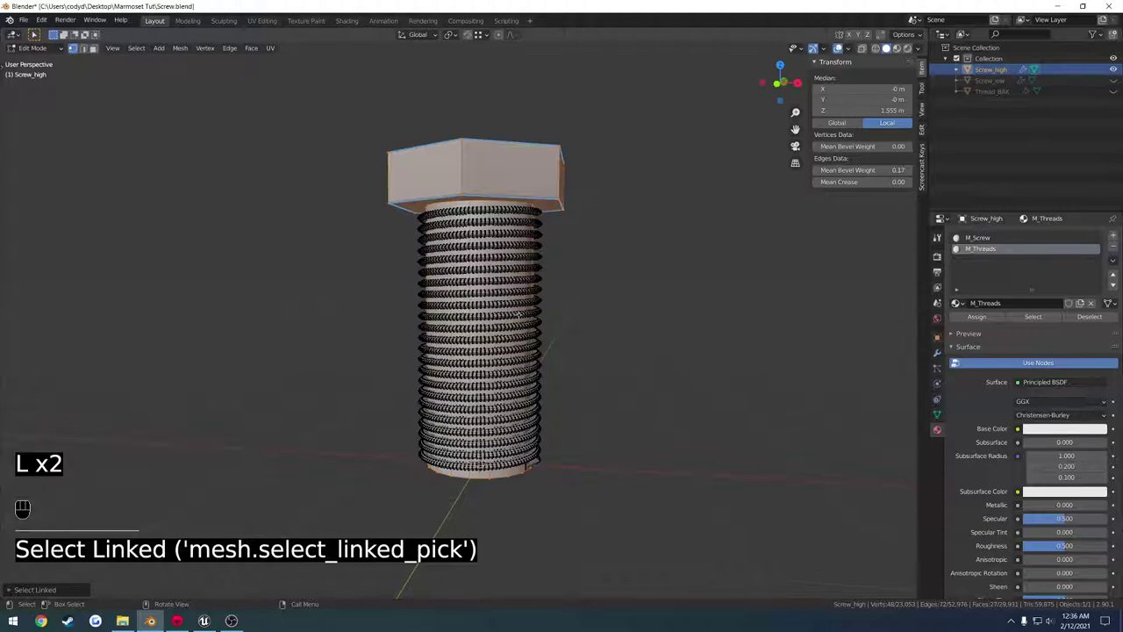
click(973, 238)
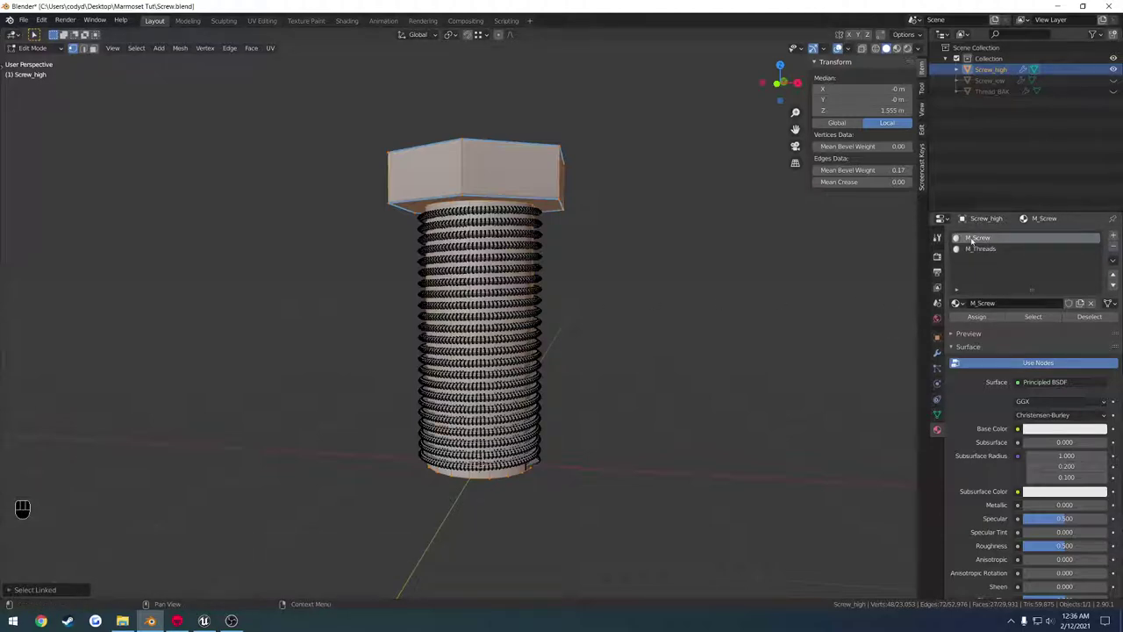
click(976, 316)
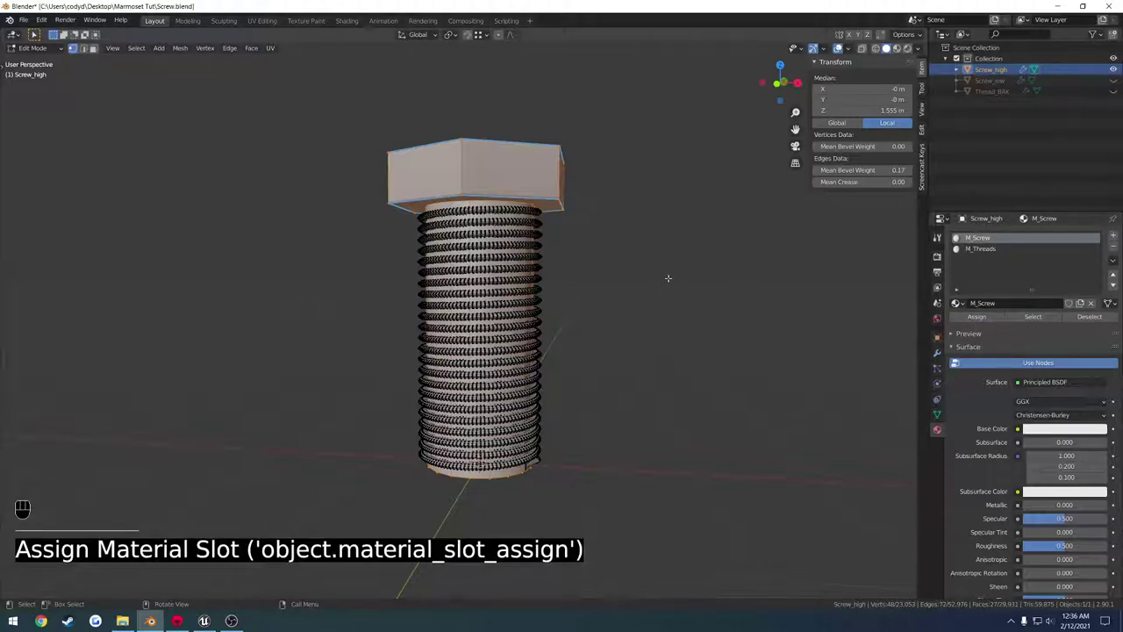
Invert the selection to the threads, assign the M_Threads material to them, and clear the selection.
key(ctrl+i)
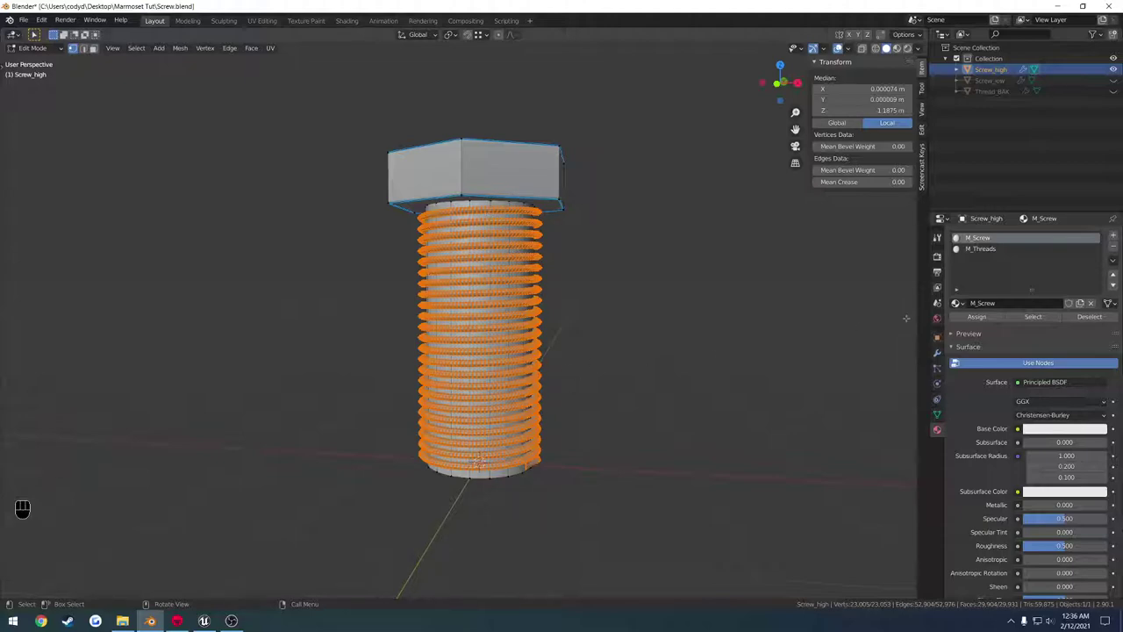
click(986, 250)
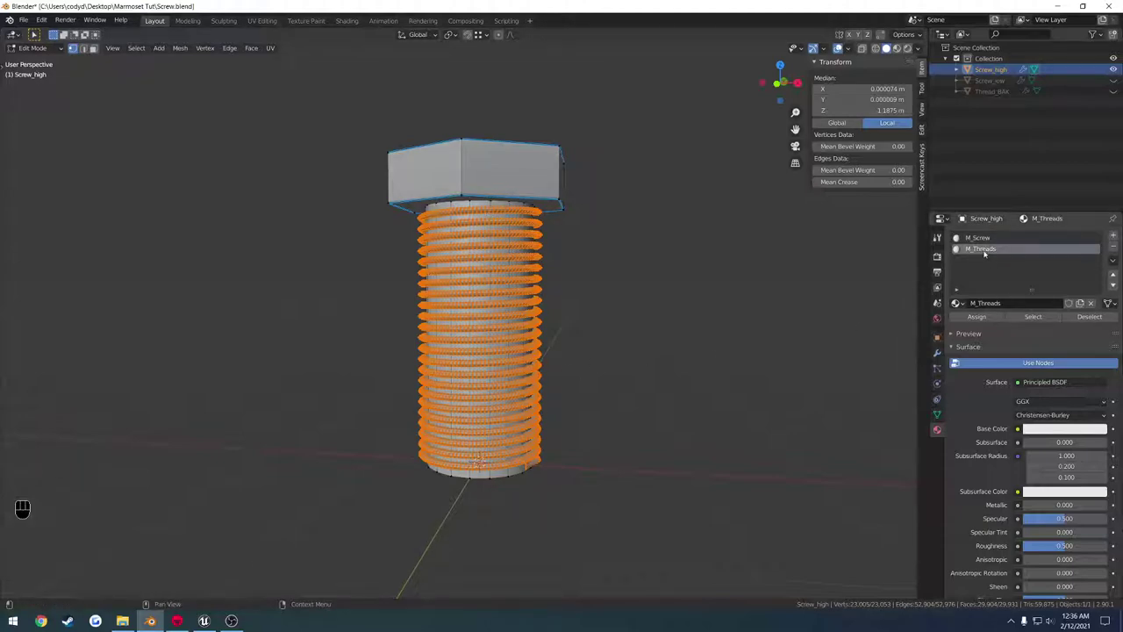
click(980, 317)
click(776, 327)
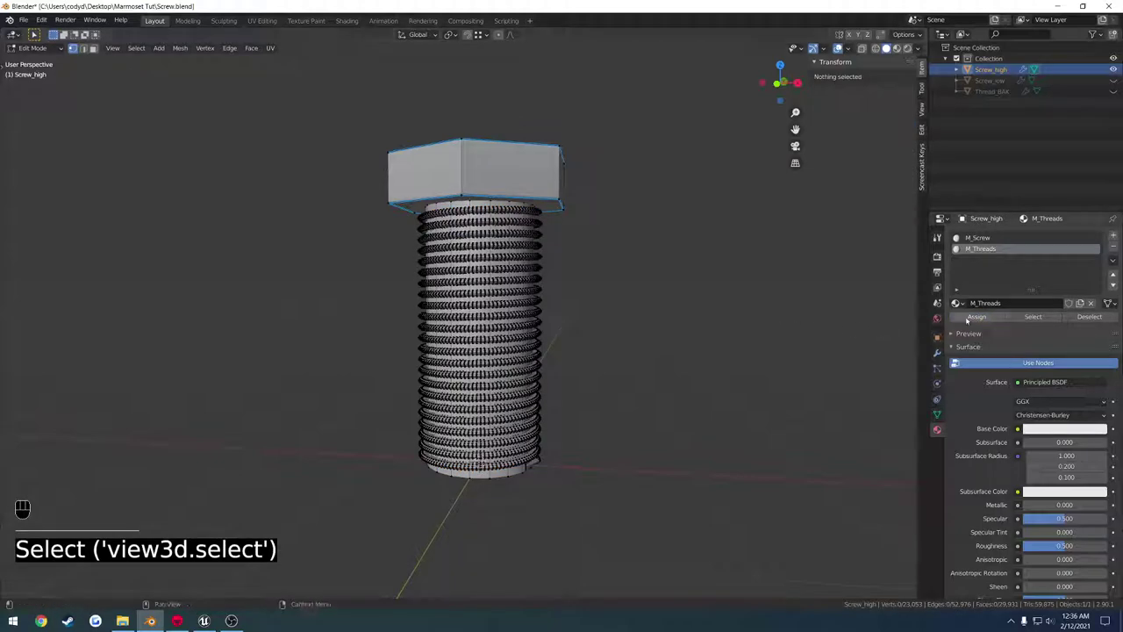
Check the material assignments by selecting the faces of M_Threads and M_Screw in turn.
click(1044, 320)
click(816, 320)
click(977, 237)
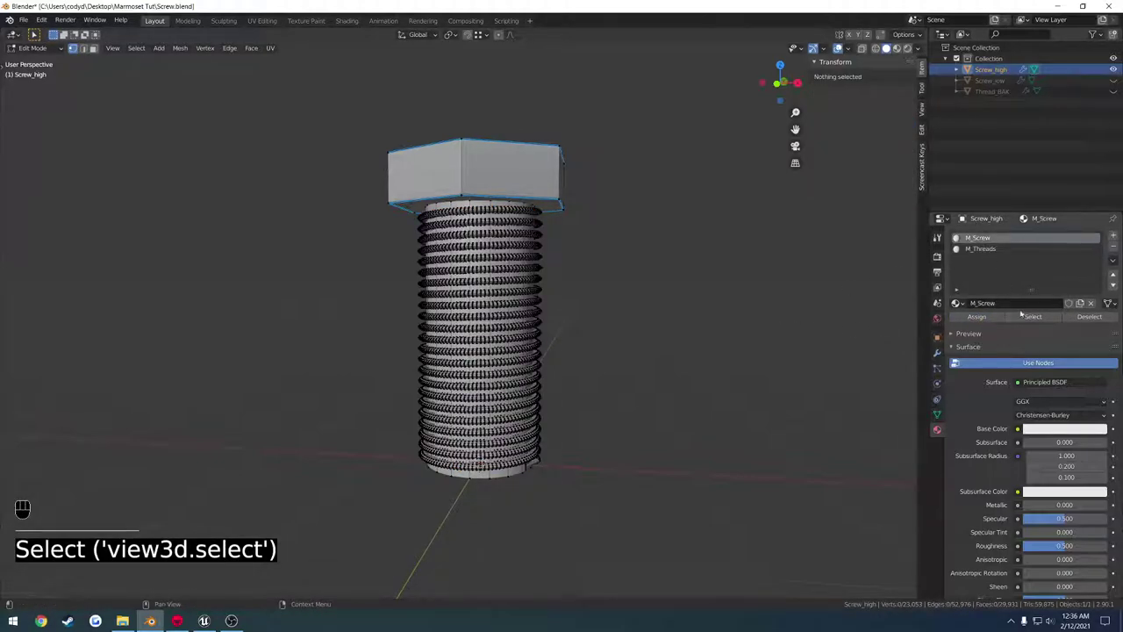
click(1032, 317)
click(742, 289)
Return to Object Mode, save the file, and set M_Screw's base color to bright green.
key(Tab)
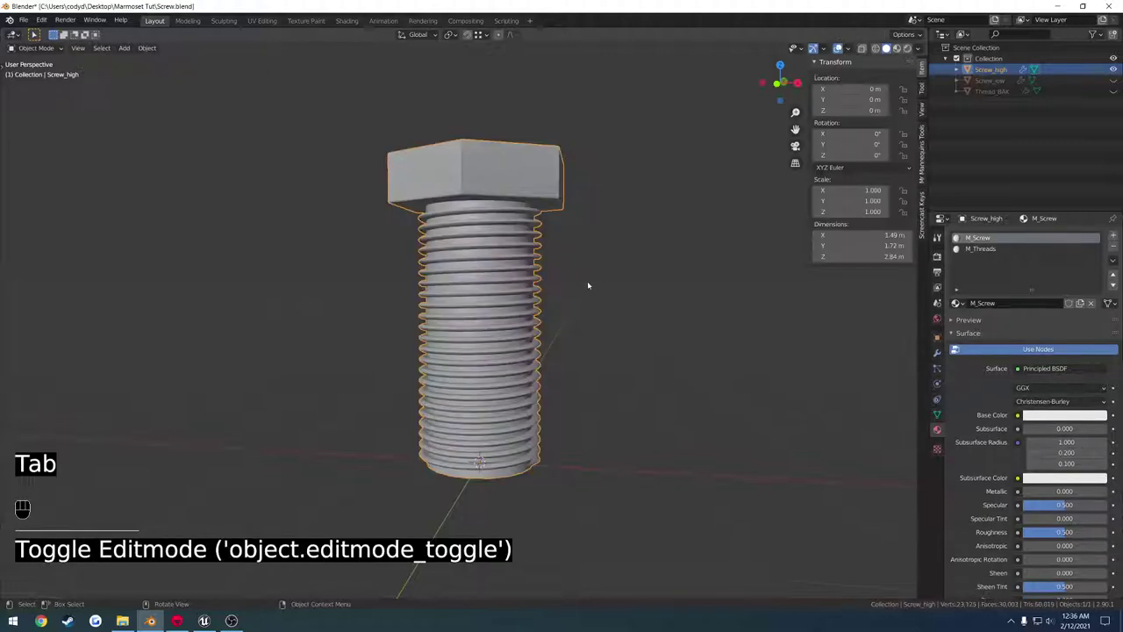
key(ctrl+s)
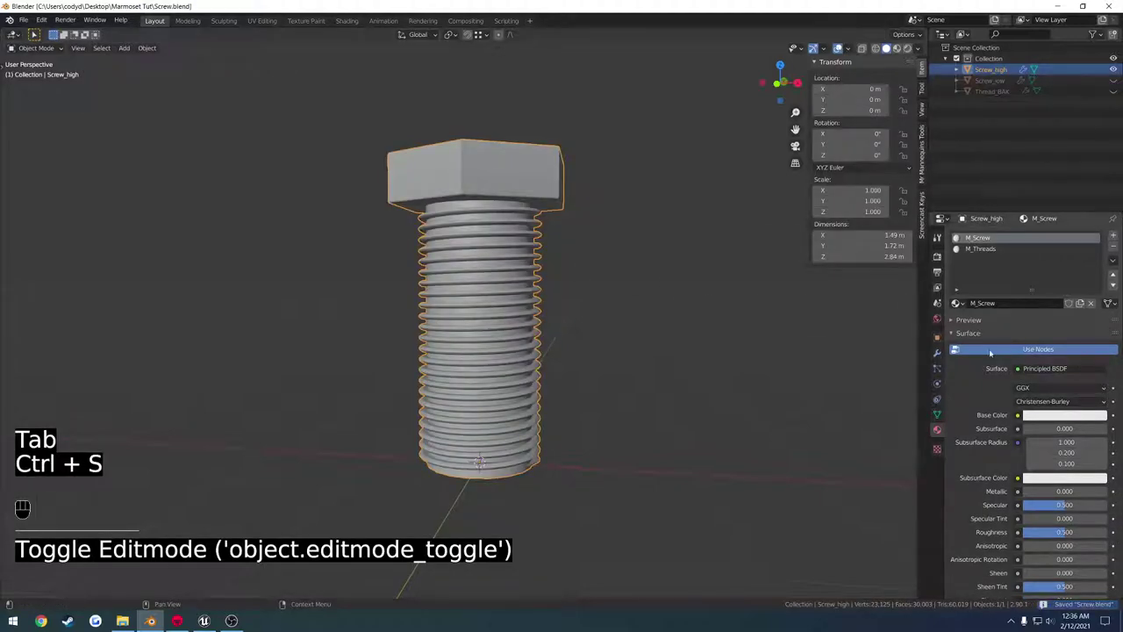
click(1061, 418)
click(1014, 292)
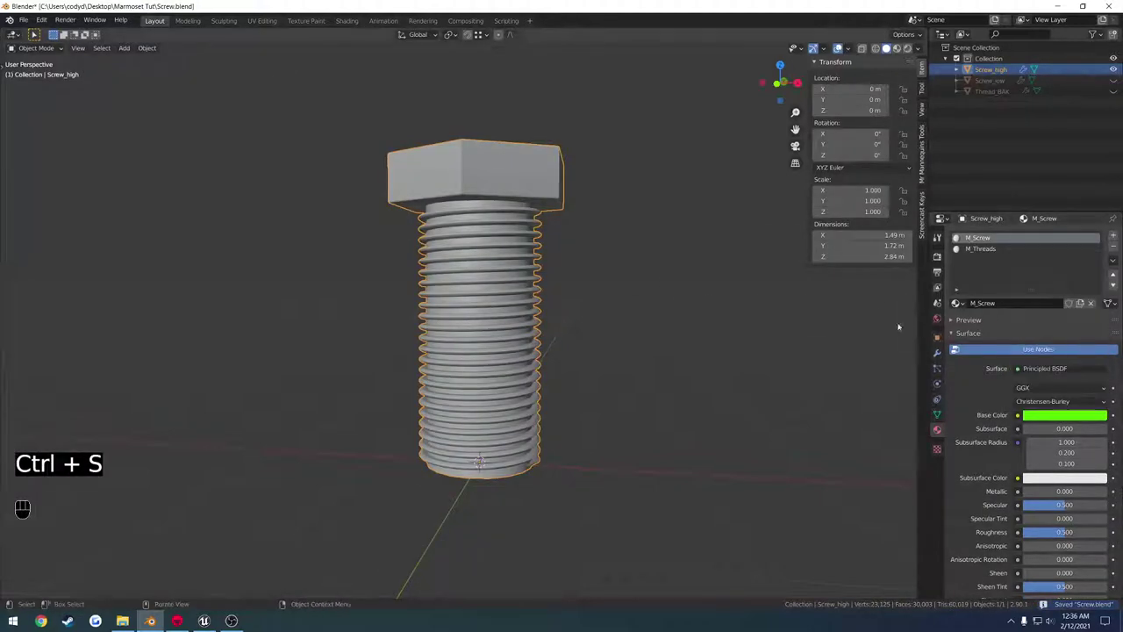
Set the base color of the M_Threads material to red.
click(980, 248)
click(1061, 416)
click(1057, 326)
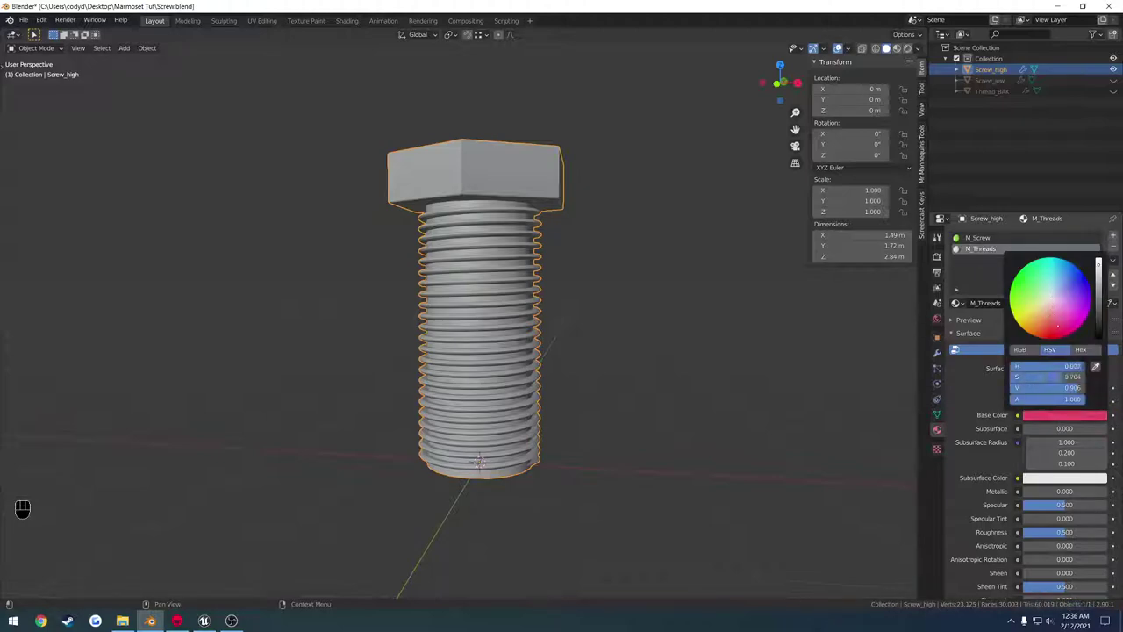
drag(1057, 325, 1056, 339)
Save the file and export the selected screw as FBX over the existing Screw_high.fbx.
key(ctrl+s)
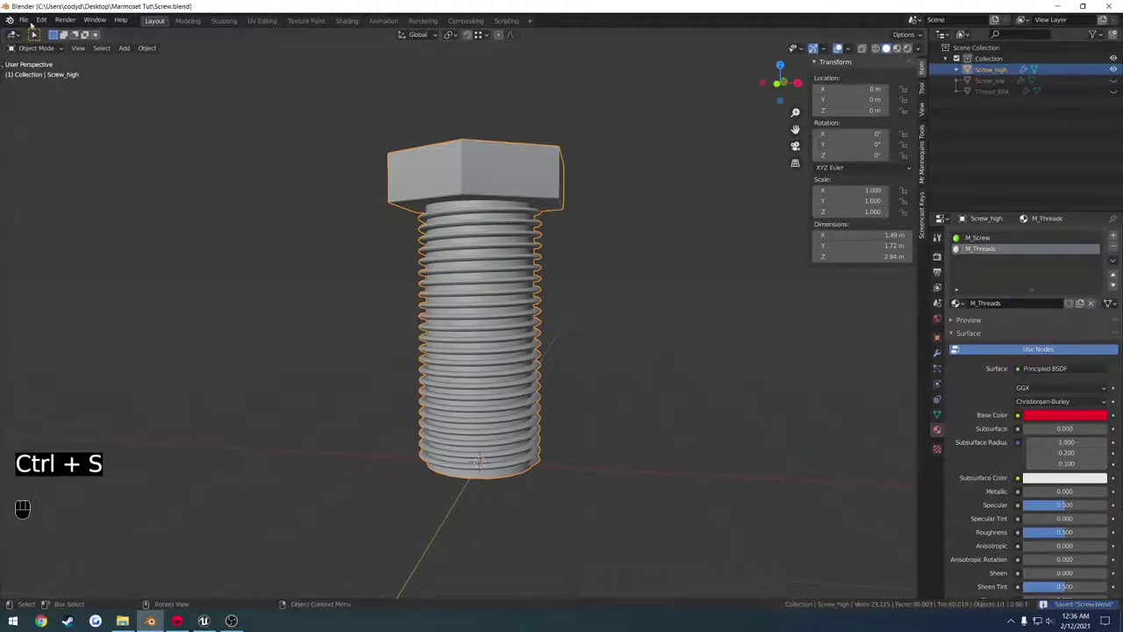
click(23, 20)
mouse_move(57, 180)
click(213, 243)
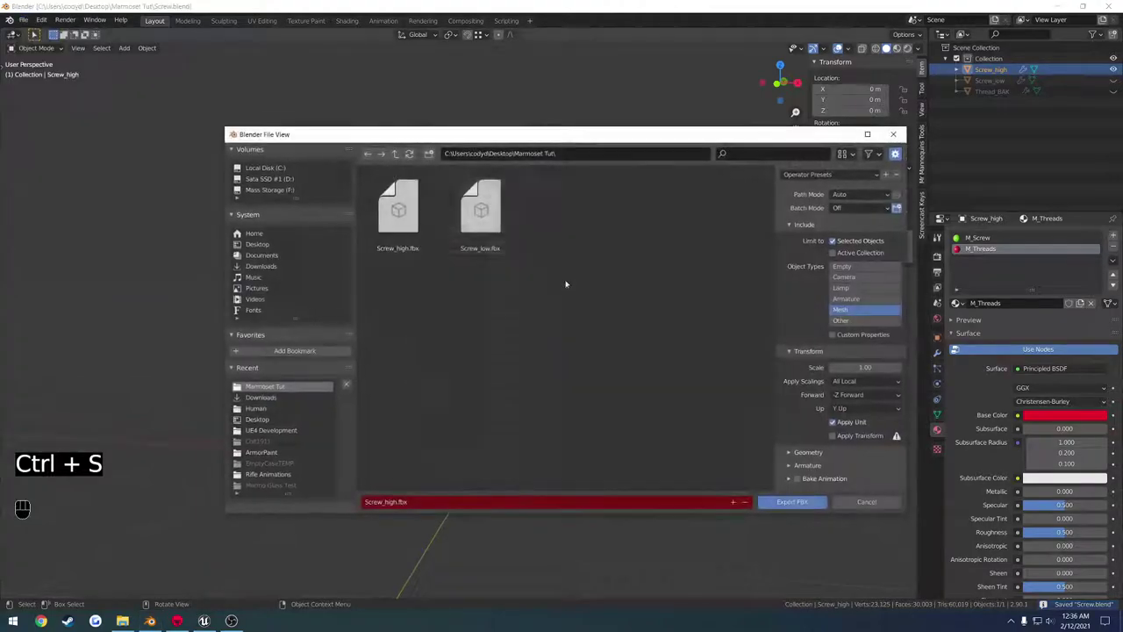
double_click(394, 213)
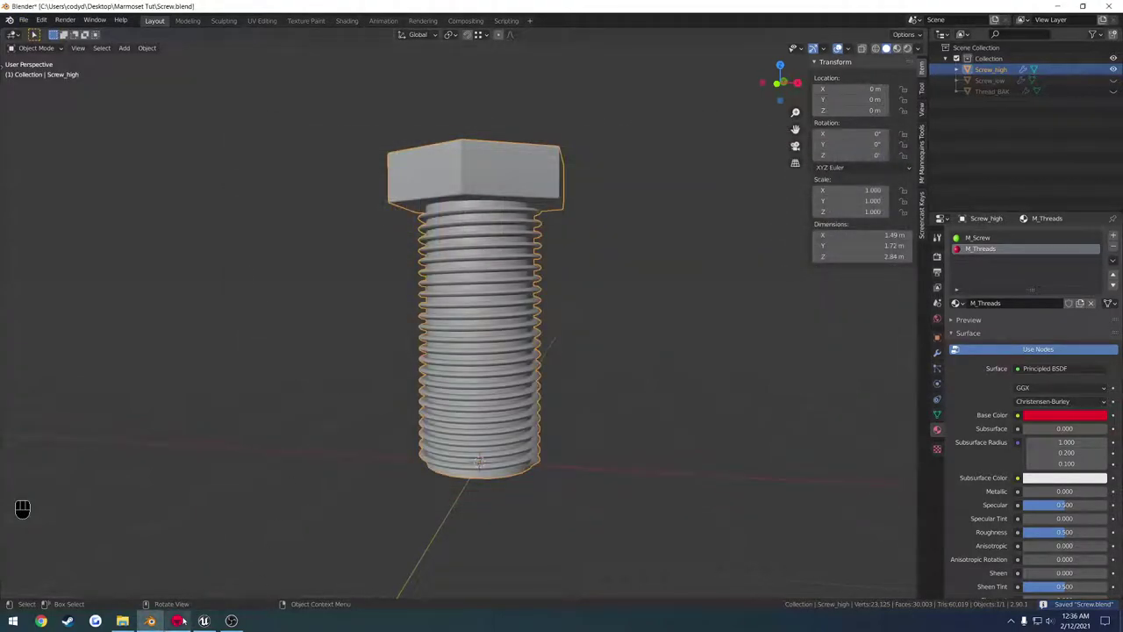
Switch to Marmoset Toolbag, delete the Default_high material, and select the M_Threads material.
click(203, 620)
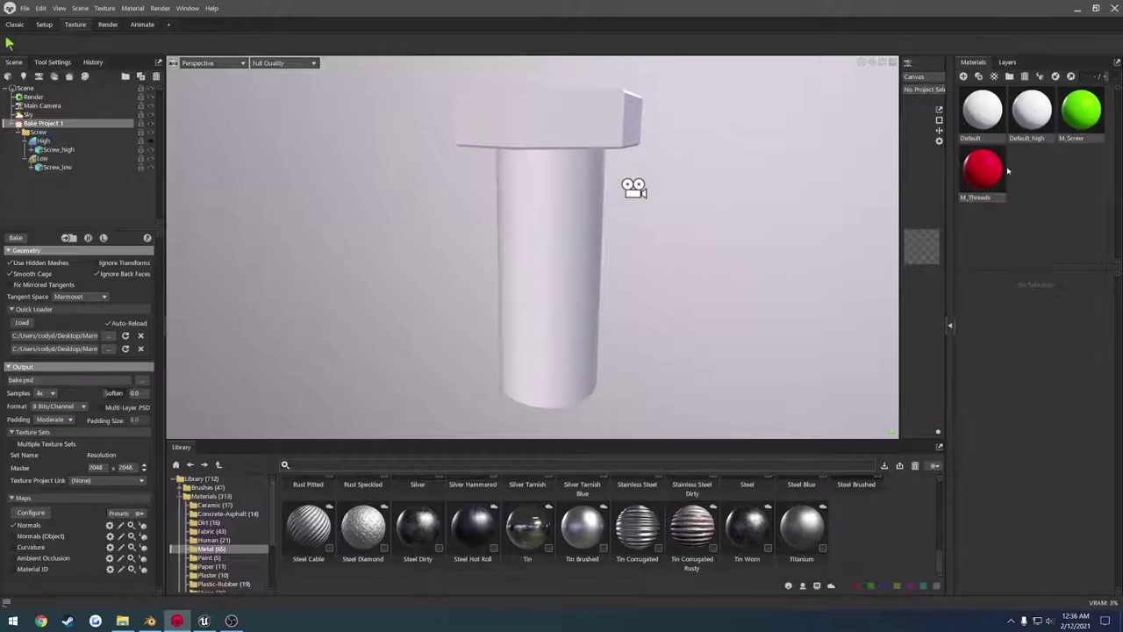
click(1035, 121)
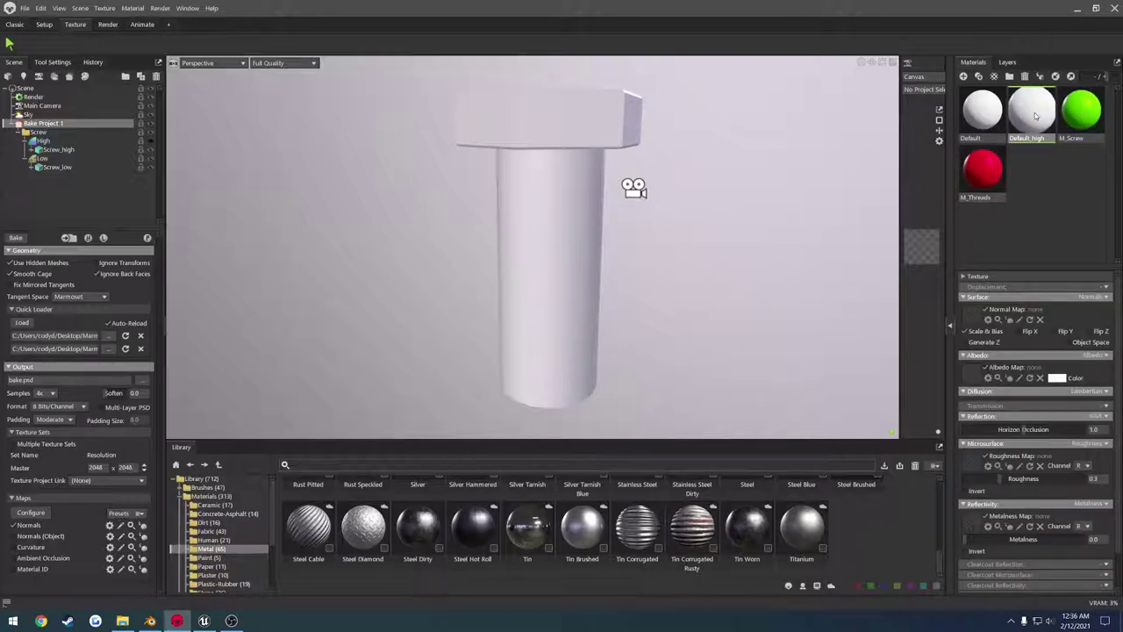
key(Delete)
click(1051, 136)
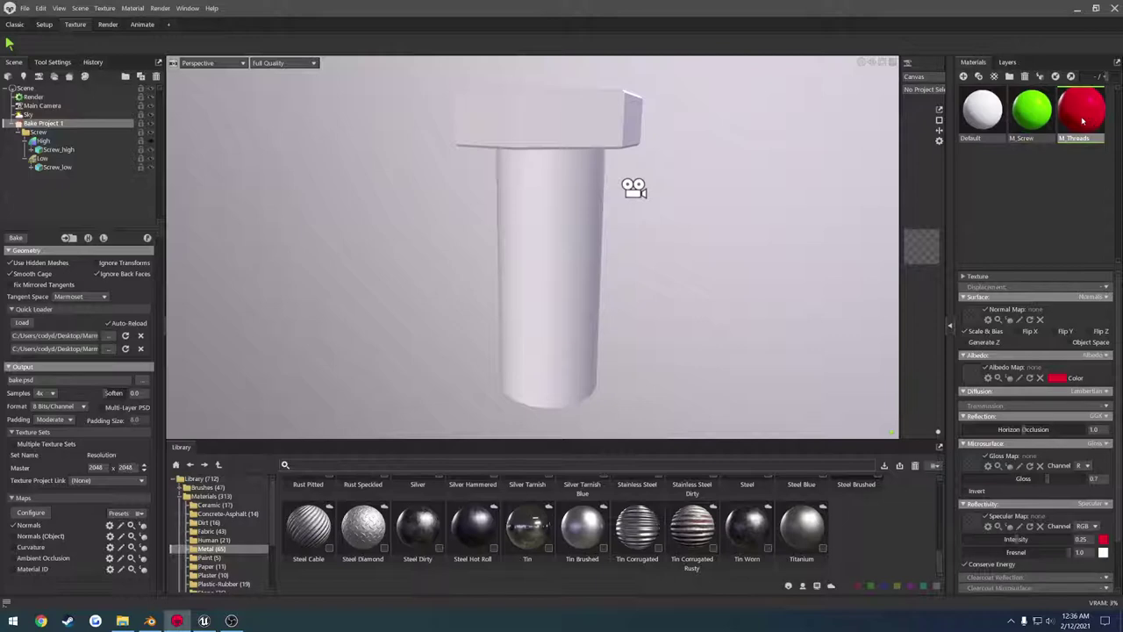
Reload the second source mesh and set the bake output to a Targa image named Screw in the Marmoset Tut folder.
click(125, 347)
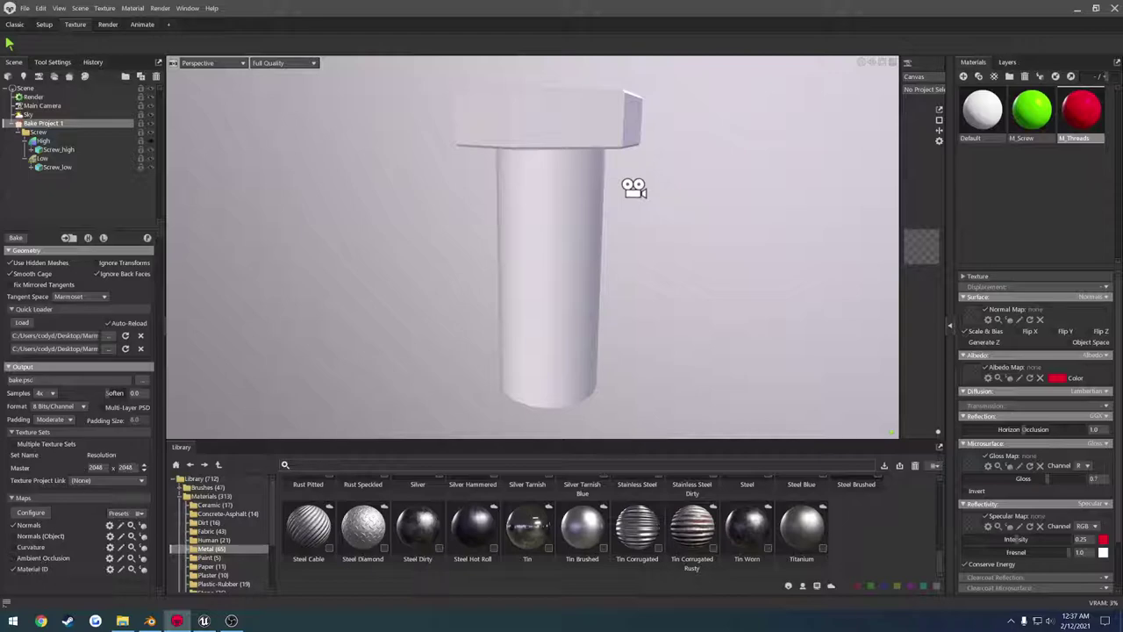
click(143, 382)
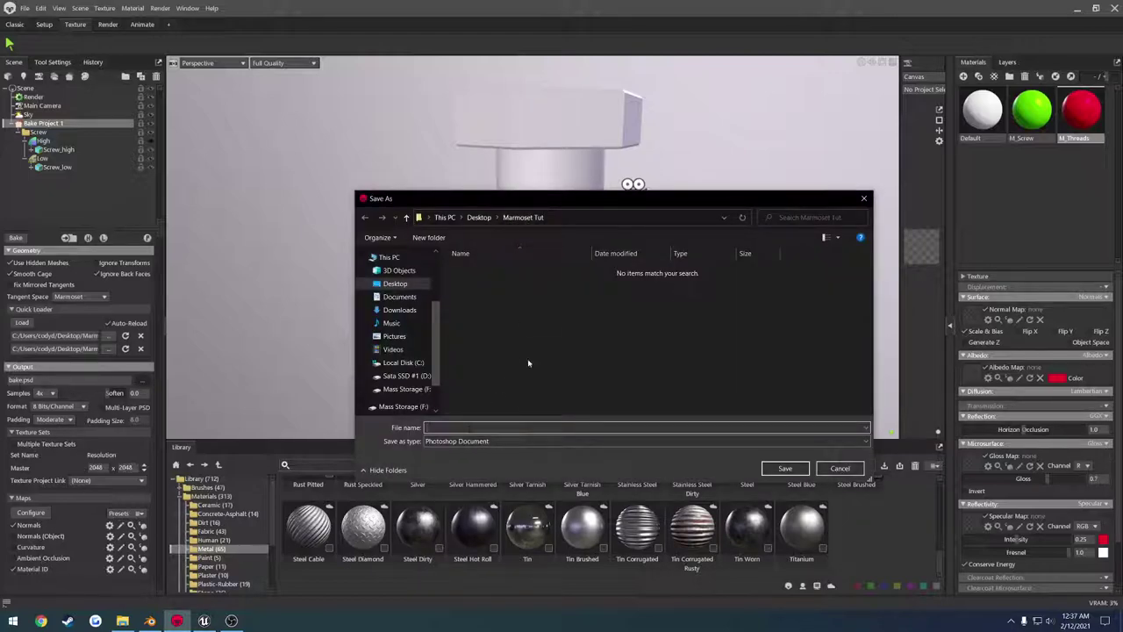
text(Screw)
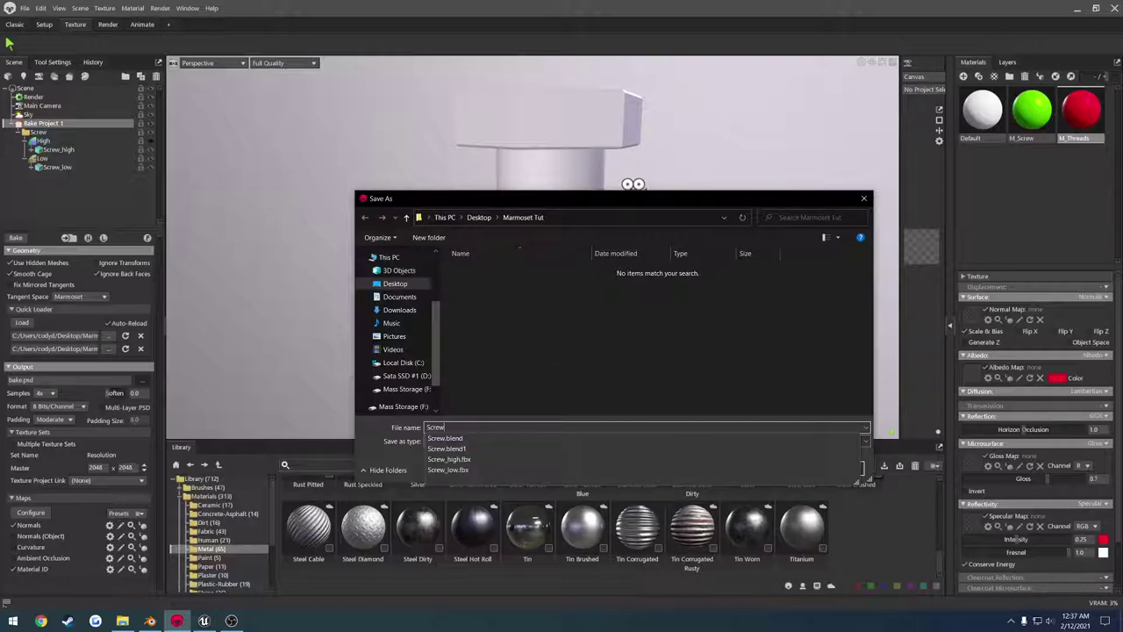
click(494, 440)
click(700, 457)
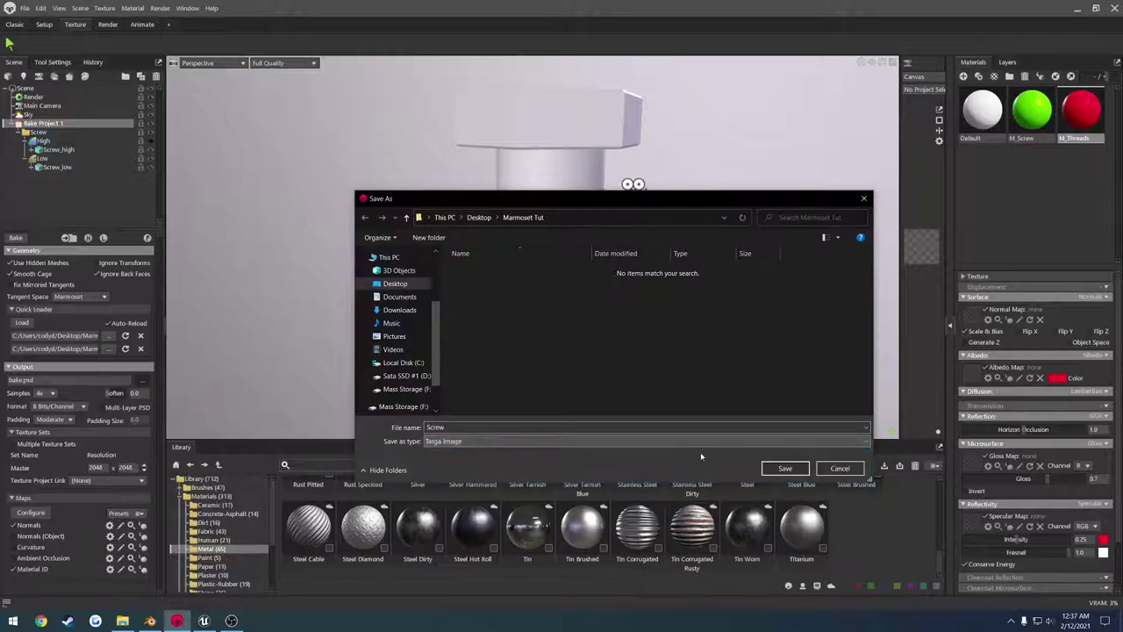
click(785, 468)
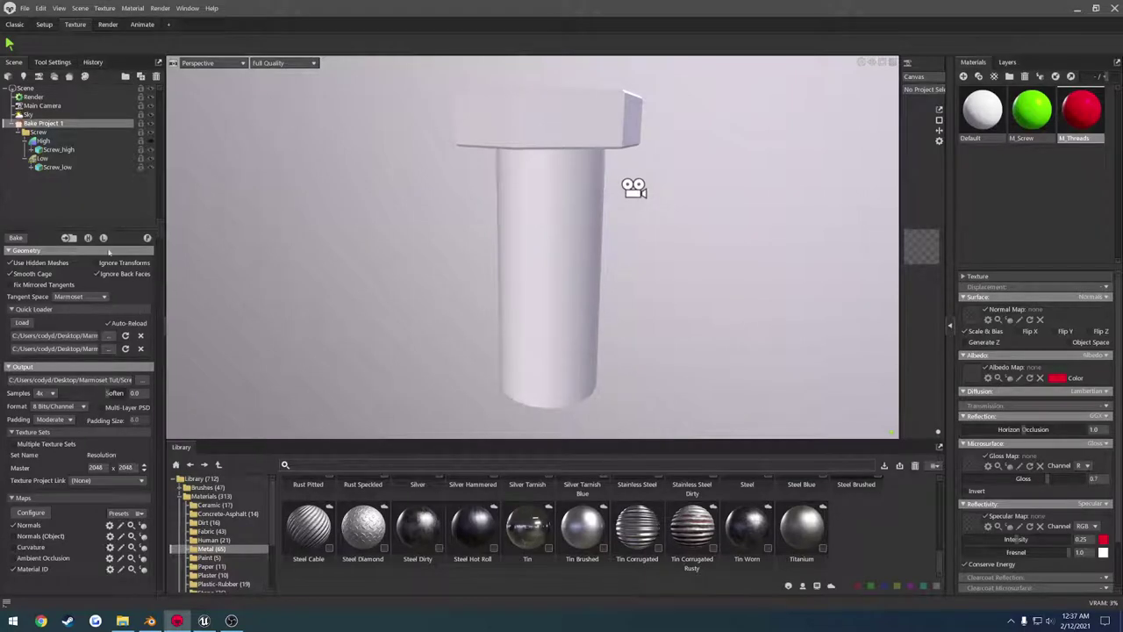
Turn on the bake preview, bake the screw's maps and inspect the result around the low-poly model.
click(148, 237)
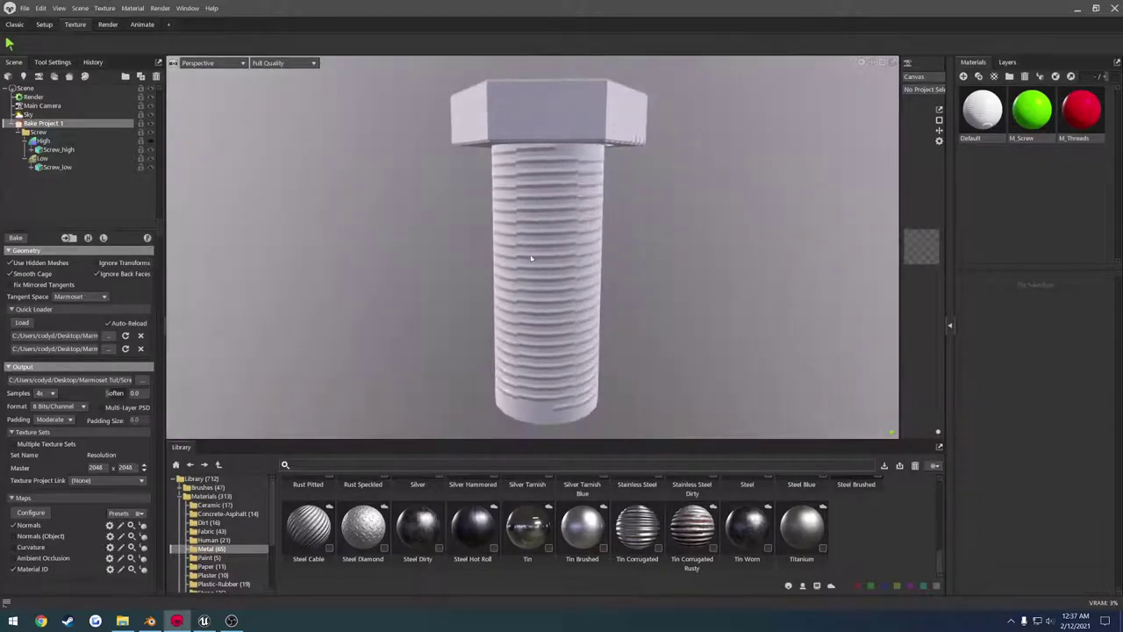
drag(531, 258, 209, 231)
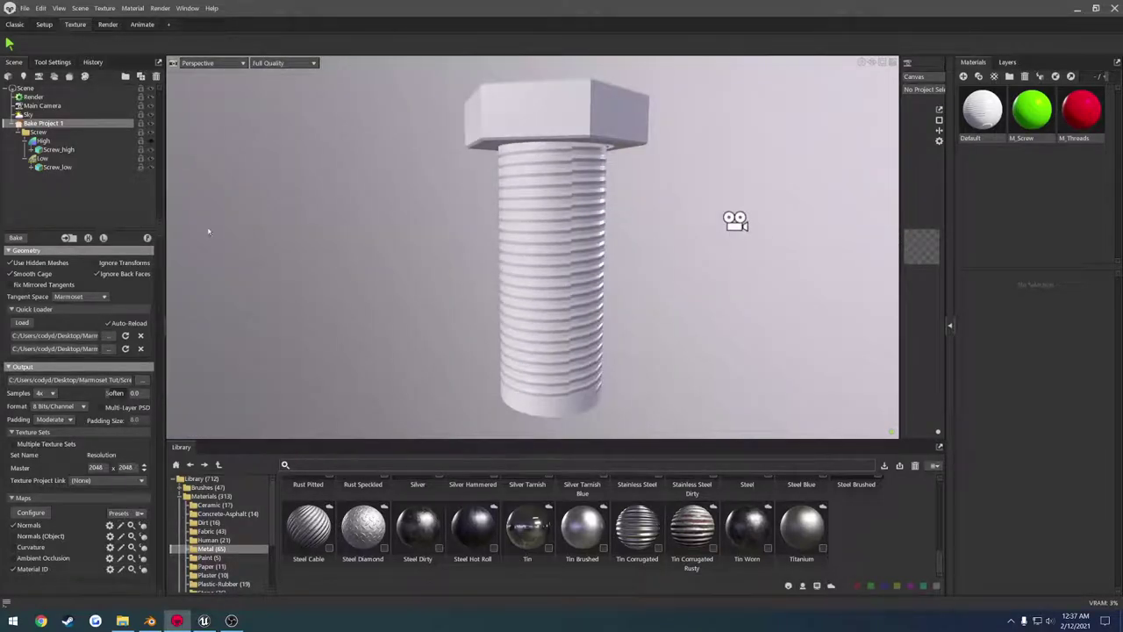
click(19, 240)
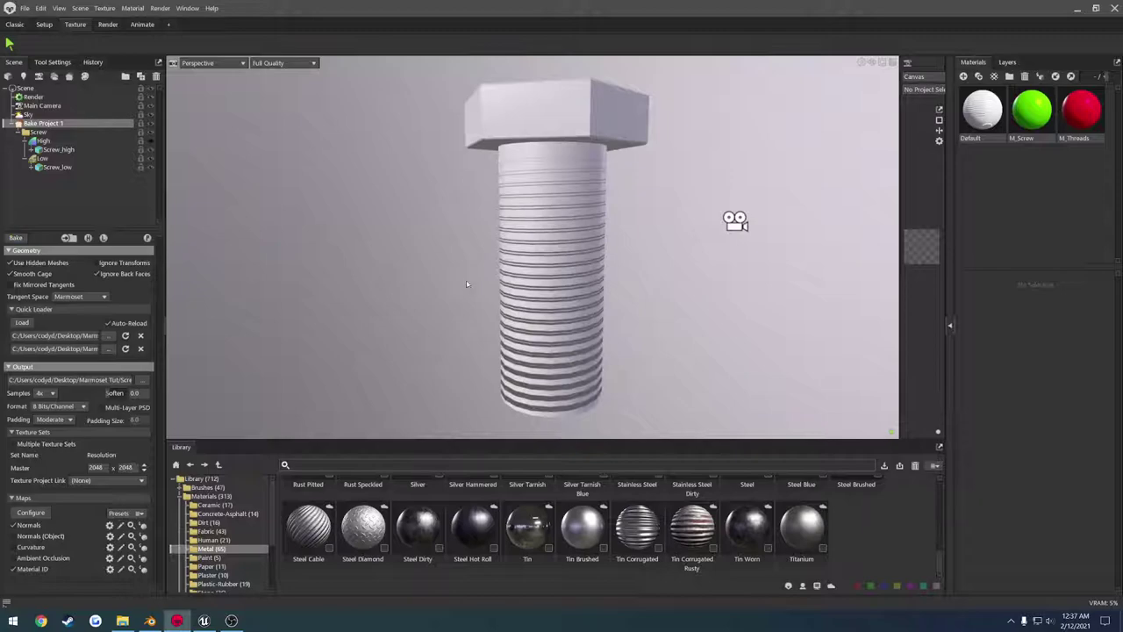
mouse_move(454, 249)
mouse_down()
mouse_move(562, 239)
mouse_move(692, 166)
mouse_move(695, 151)
mouse_move(635, 359)
mouse_move(440, 263)
mouse_up()
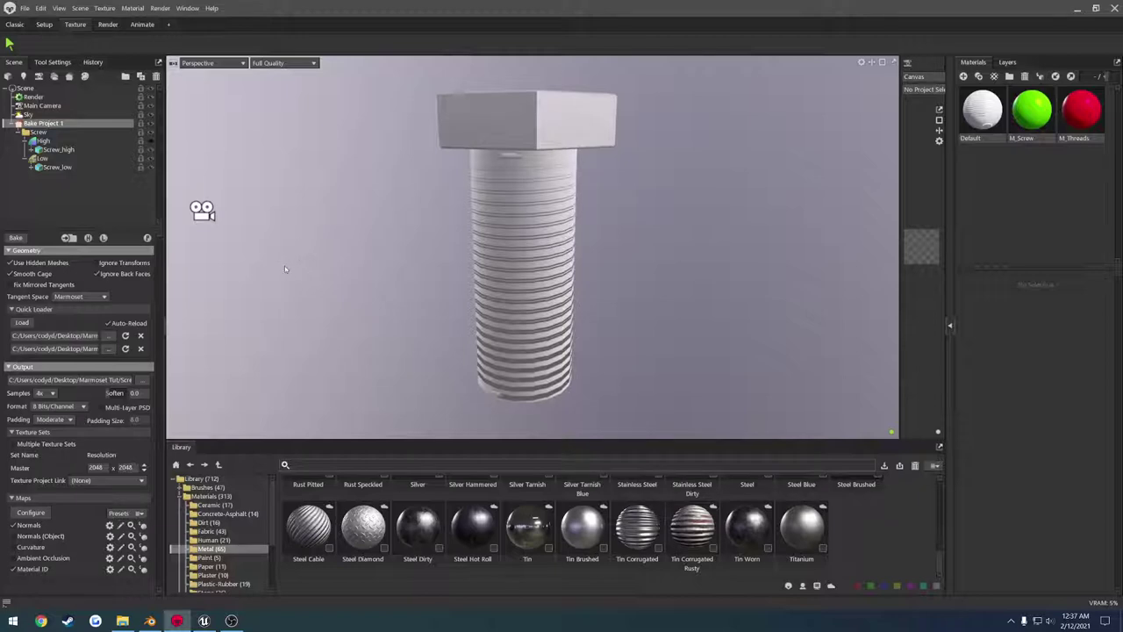
drag(264, 267, 484, 219)
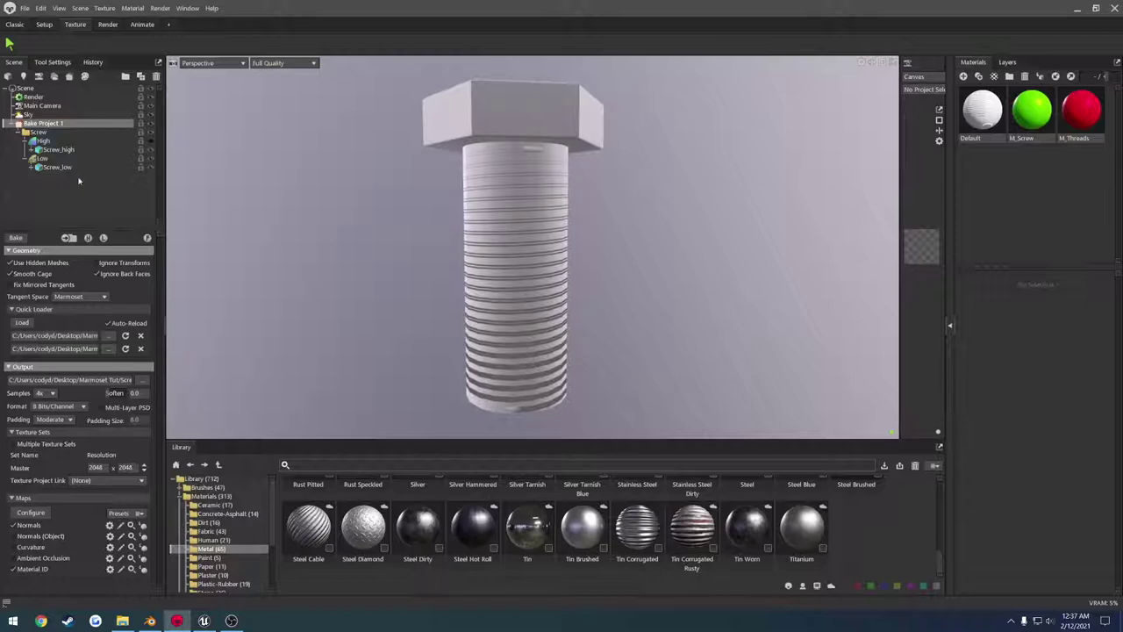
Raise the Low group's cage Max Offset to about 18.09, temporarily showing the high-poly screw to compare it with the cage.
click(53, 160)
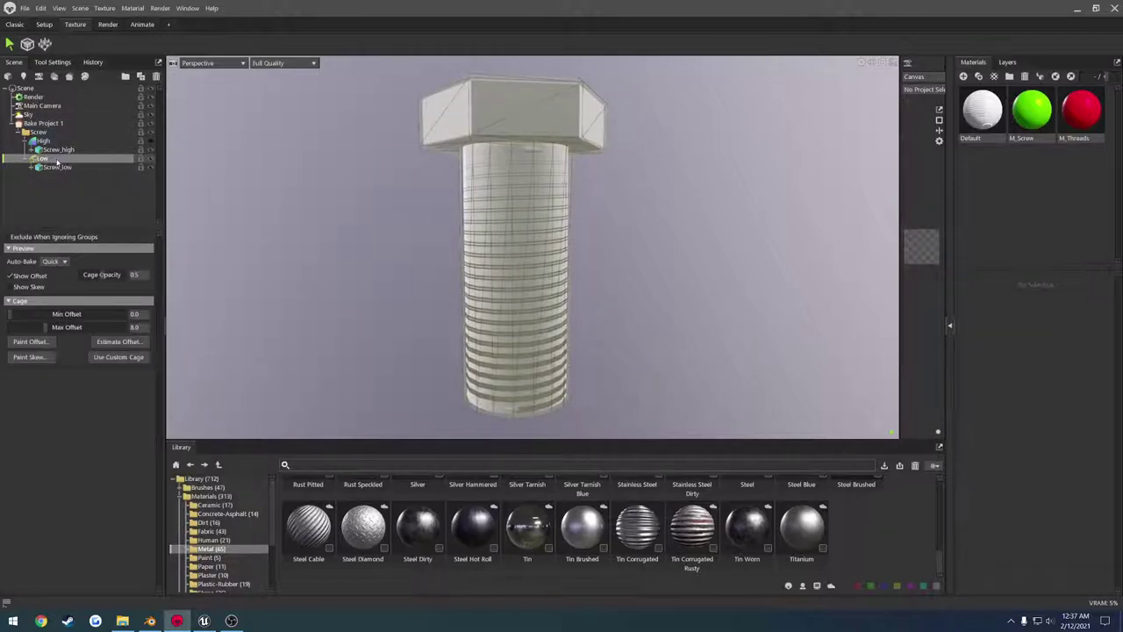
scroll(418, 263, up, 3)
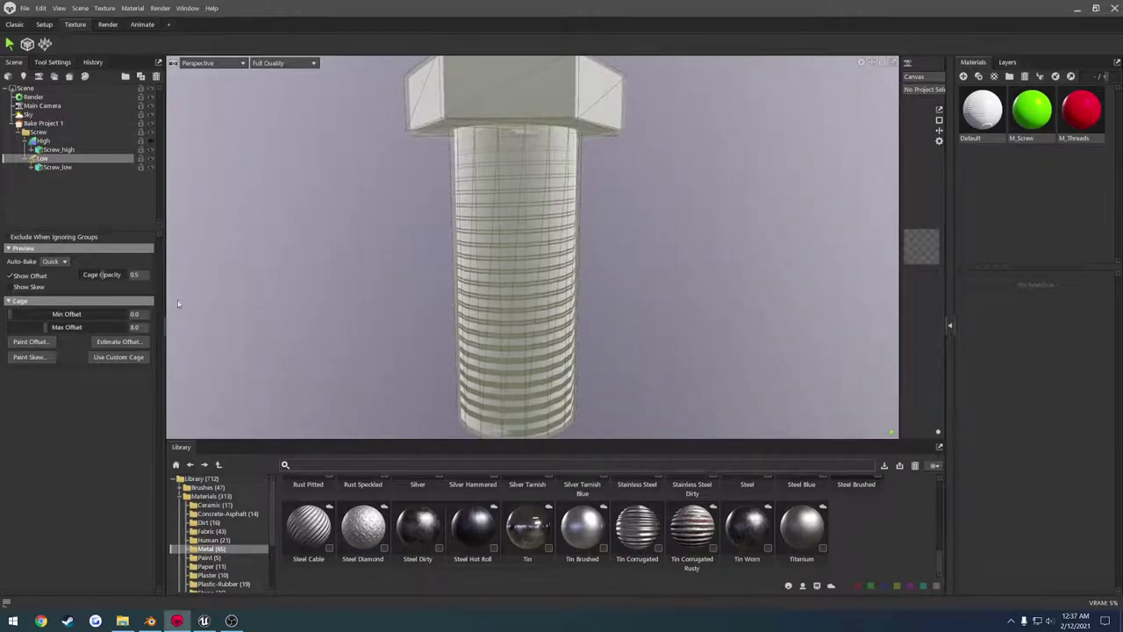
drag(177, 302, 243, 201)
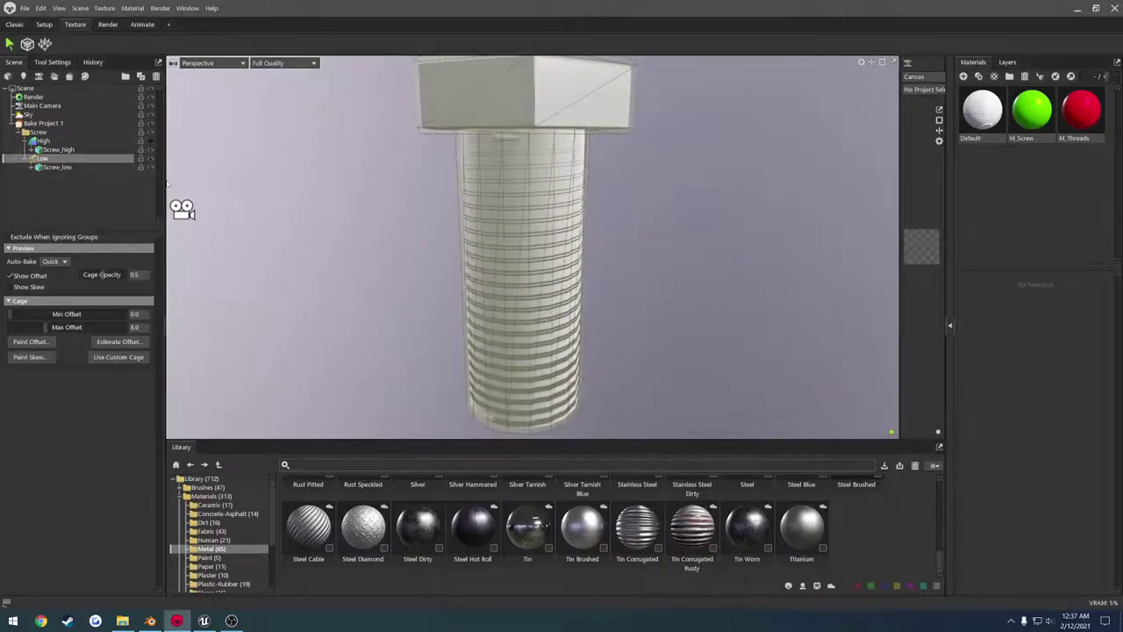
click(151, 141)
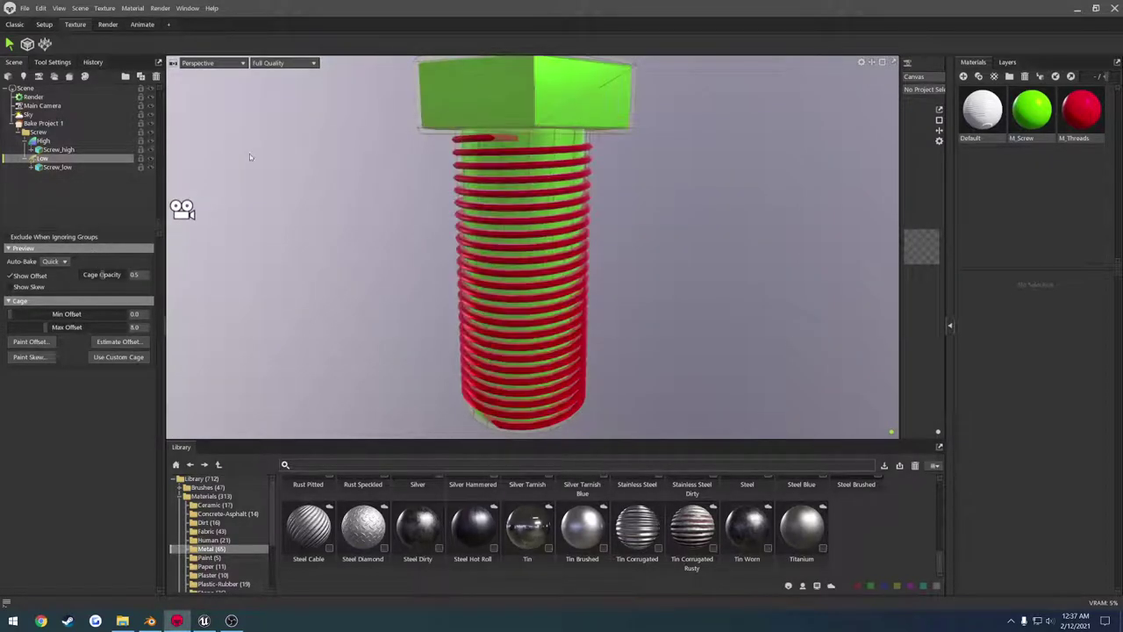
drag(289, 215, 404, 160)
scroll(438, 174, up, 3)
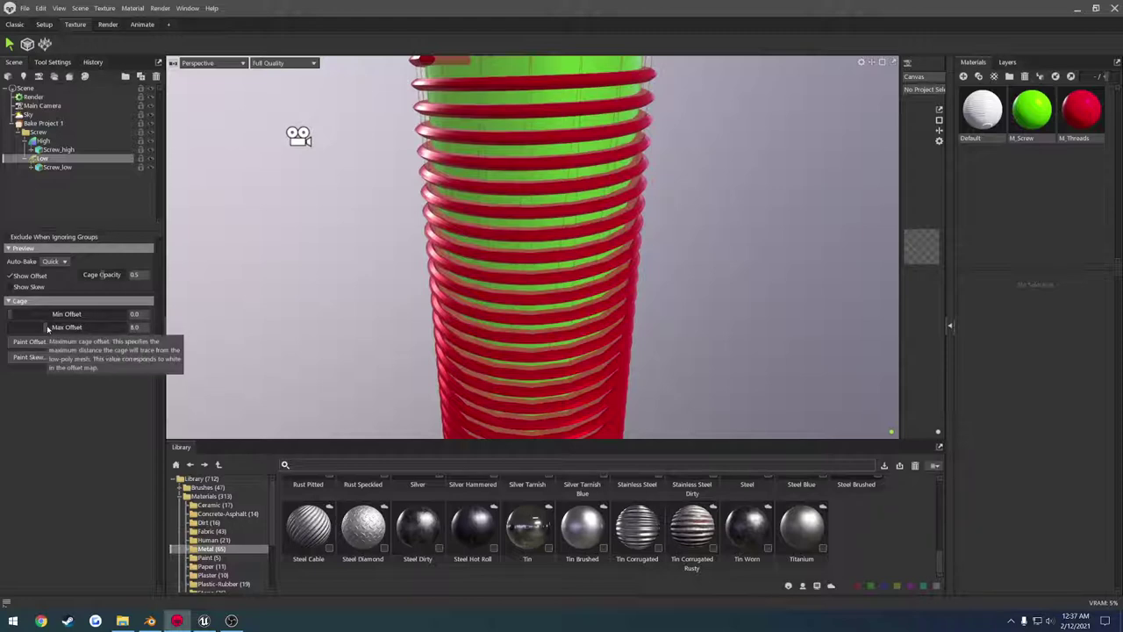
drag(56, 328, 56, 326)
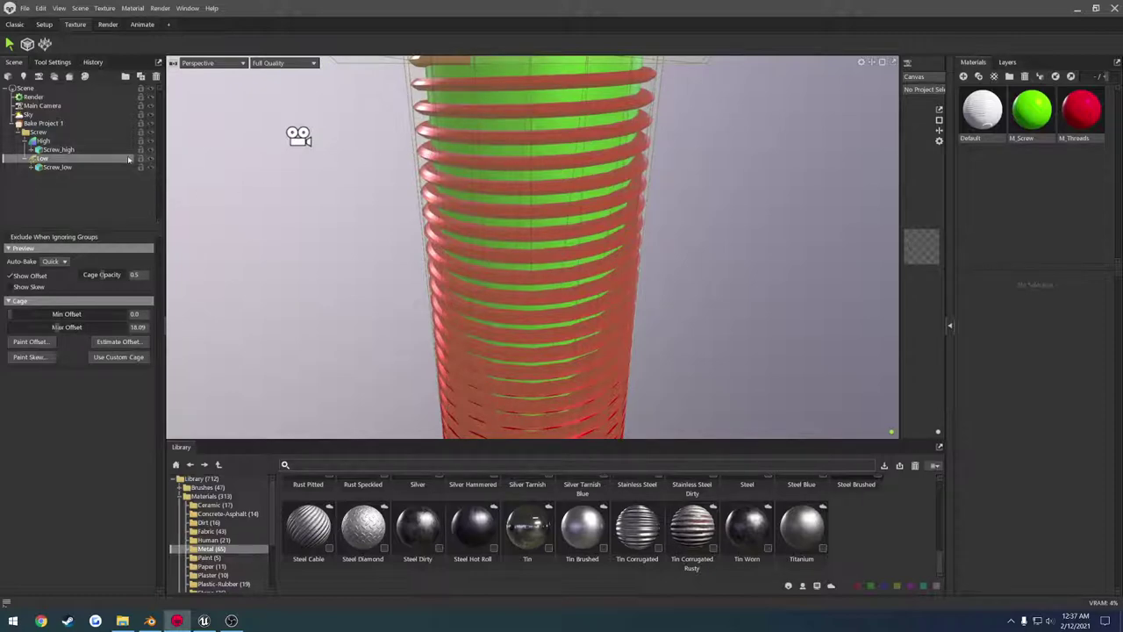
click(151, 142)
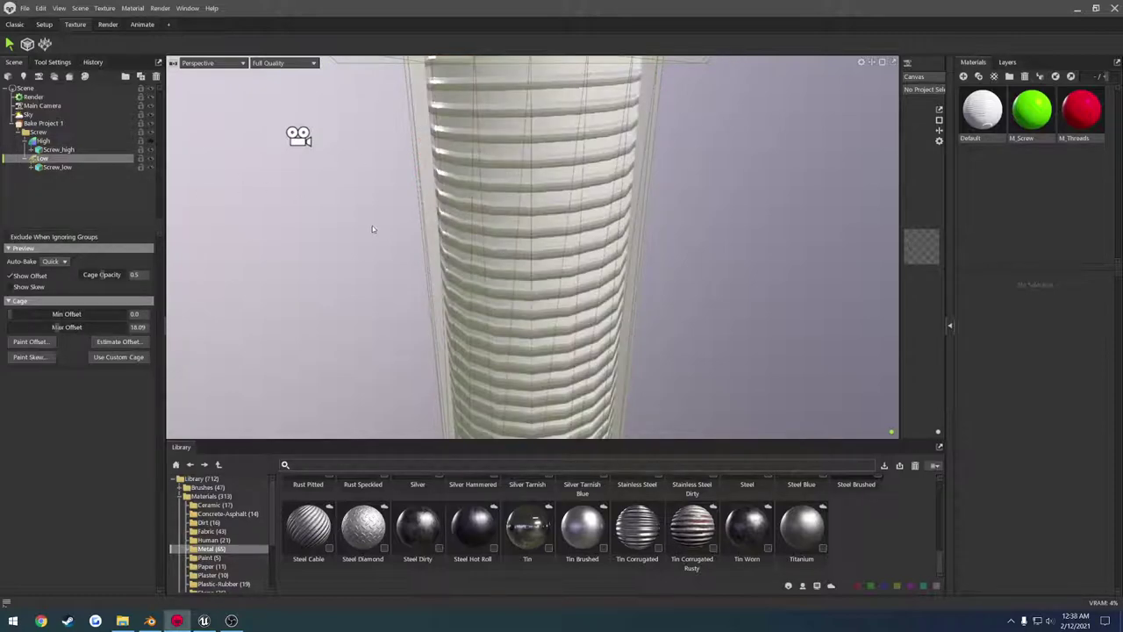
drag(372, 226, 484, 186)
scroll(528, 200, down, 3)
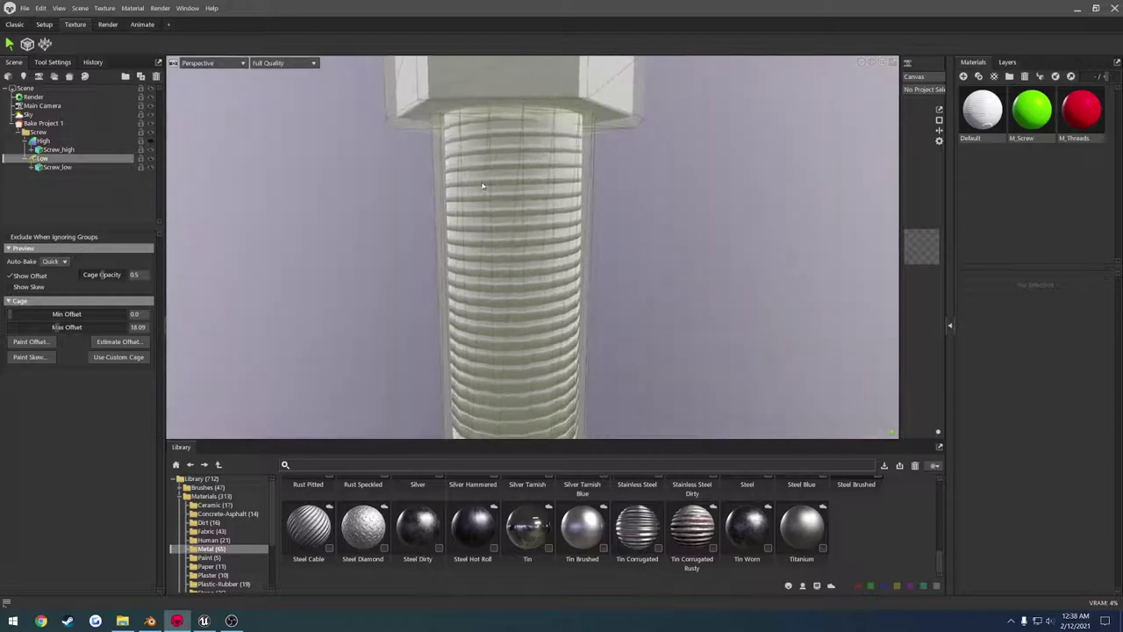
Try a smaller cage Max Offset of about 5.27 and undo the change.
drag(55, 327, 41, 327)
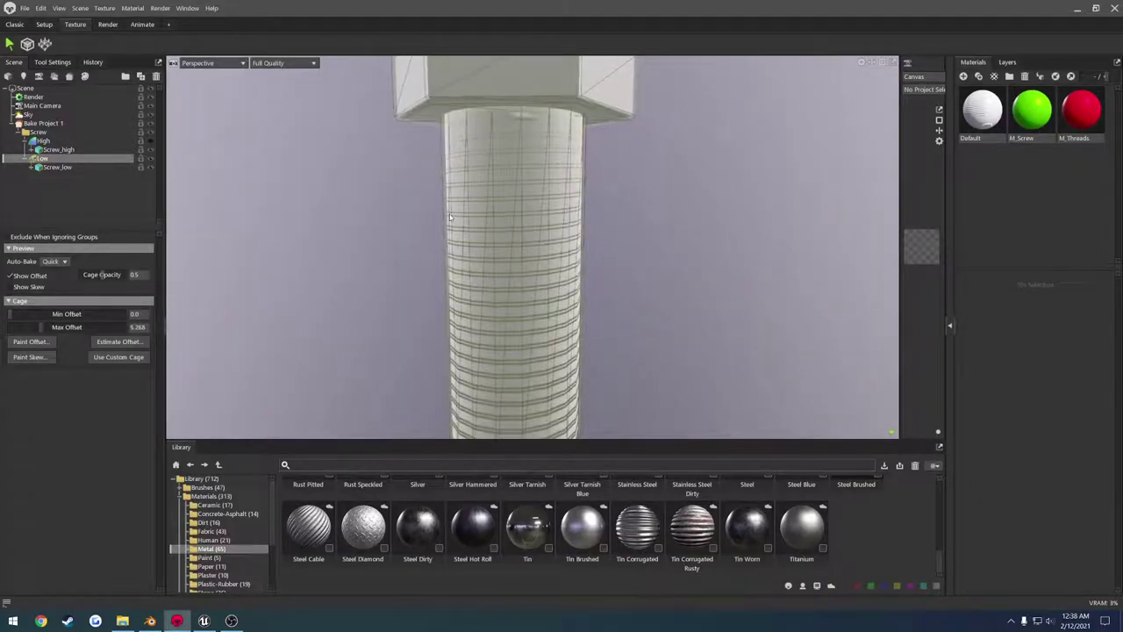
key(ctrl+z)
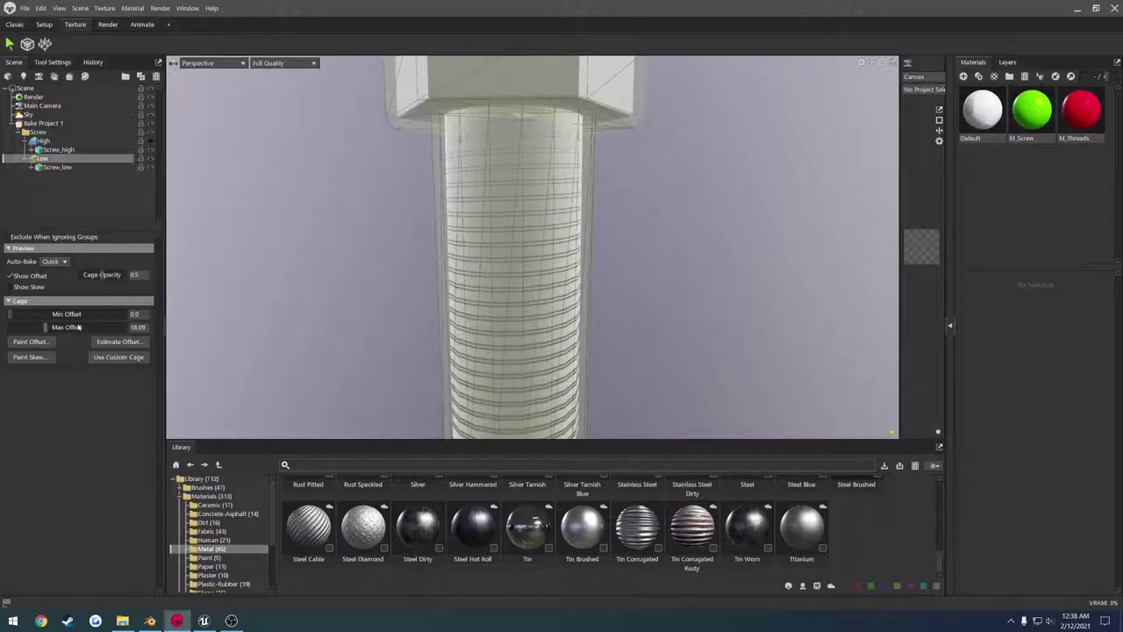
click(487, 248)
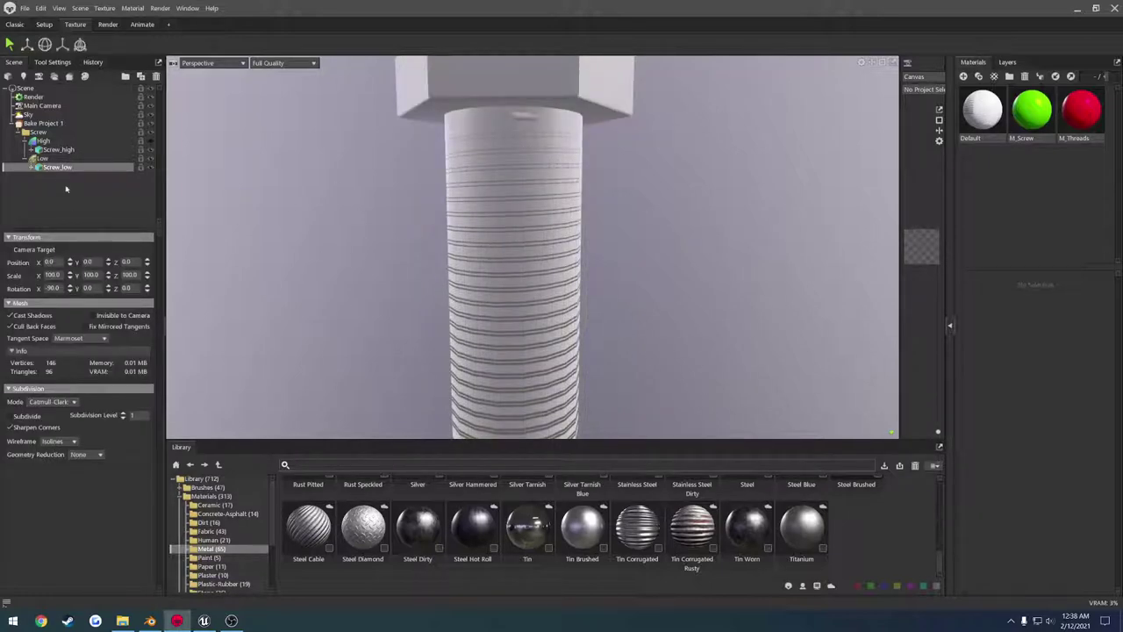
Set the Low group's cage Max Offset to about 21.14 and check the cage's coverage of the high-poly threads, hiding the high-poly mesh again.
click(42, 158)
drag(44, 326, 49, 330)
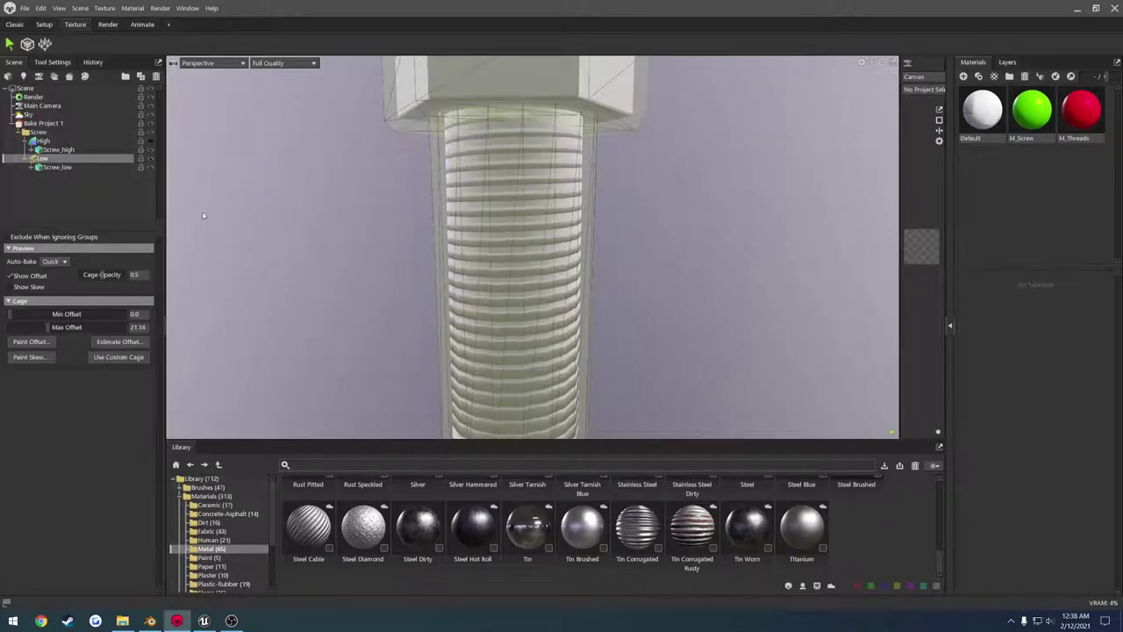
click(150, 141)
scroll(399, 201, up, 4)
drag(399, 201, 334, 248)
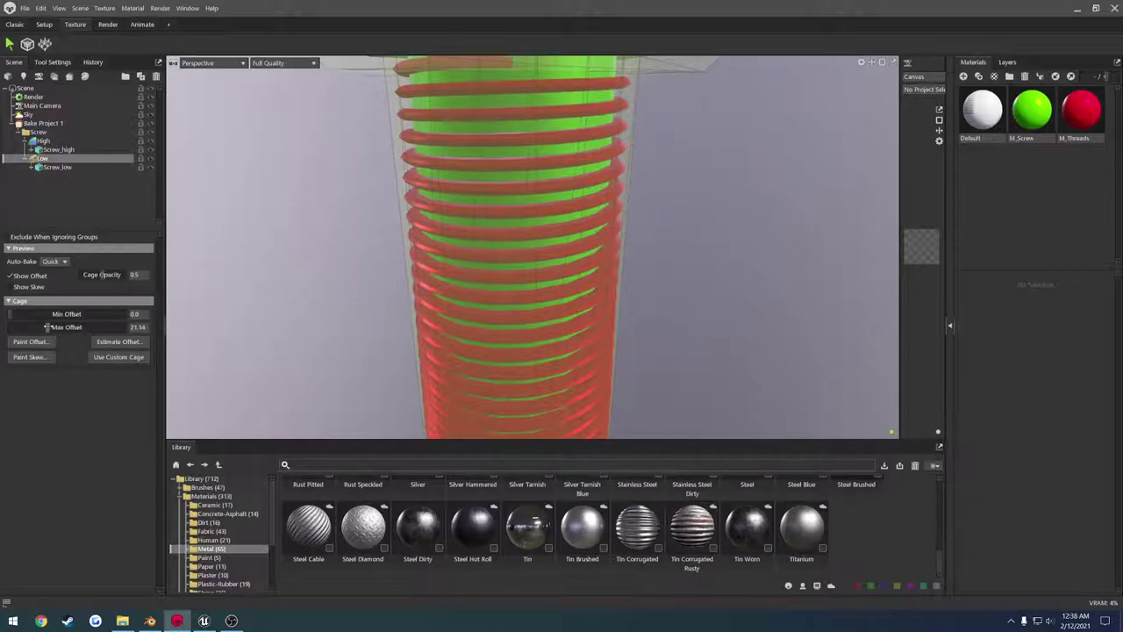
drag(46, 326, 46, 326)
drag(344, 329, 598, 213)
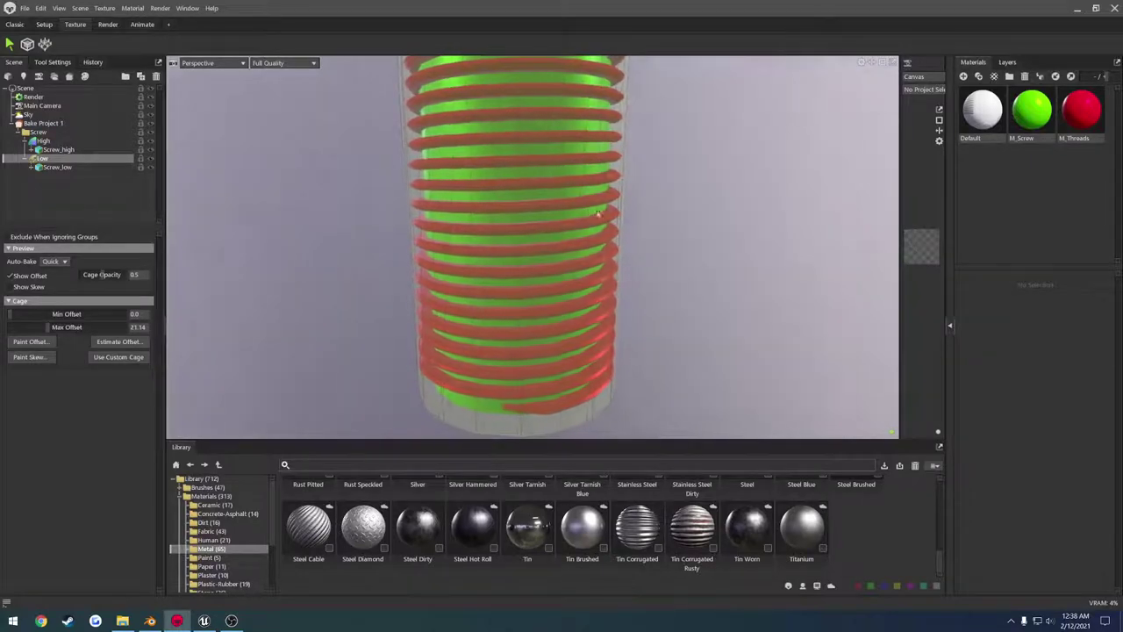
click(151, 147)
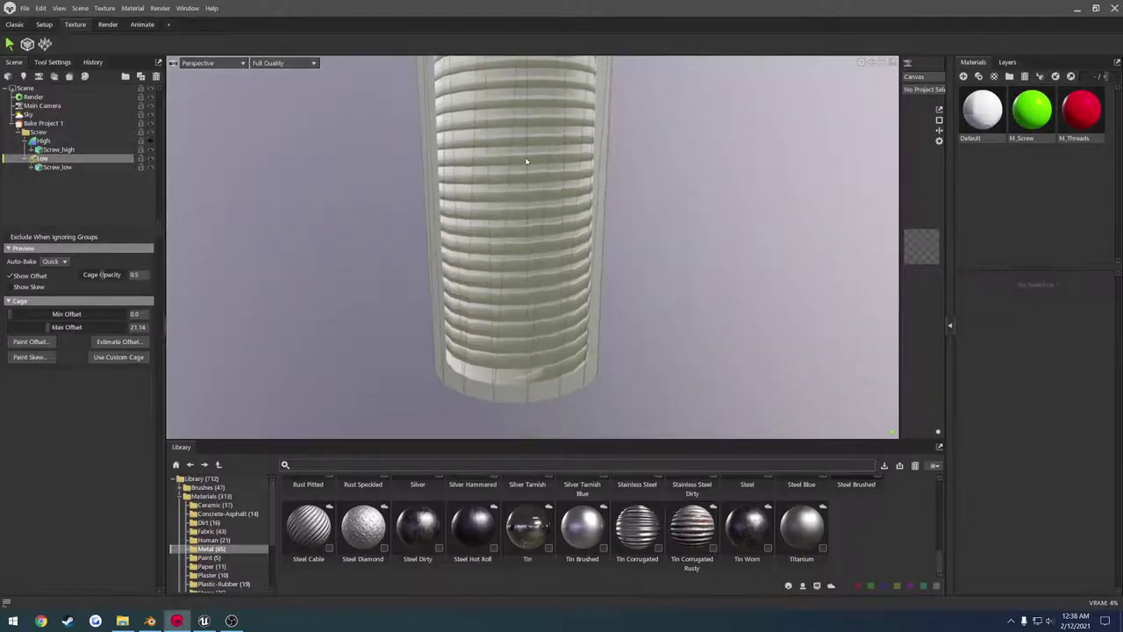
drag(526, 163, 471, 254)
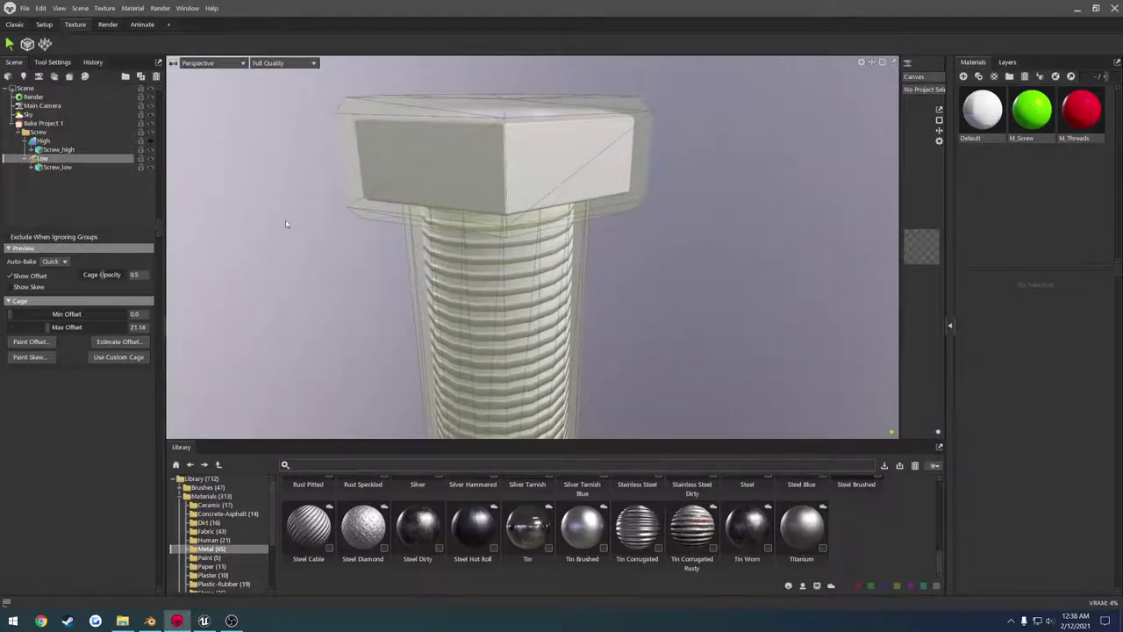
Open skew painting for the Low group and paint a black band around the upper threads of the screw.
click(31, 357)
drag(557, 137, 832, 121)
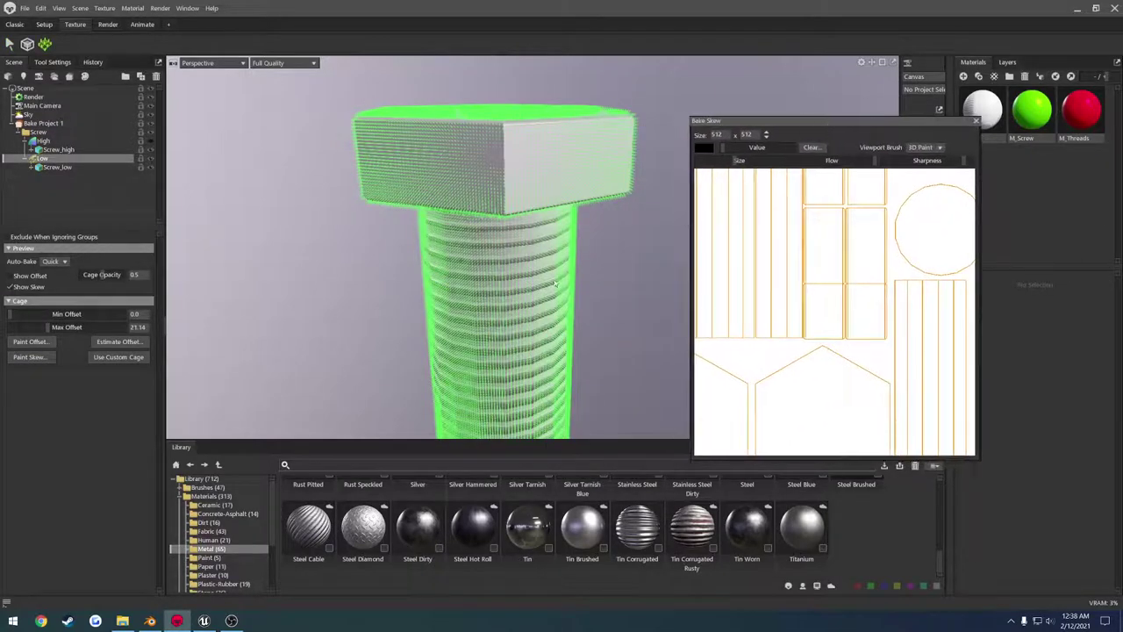
drag(571, 221, 561, 281)
alt+drag(602, 313, 575, 267)
key(ctrl+z)
middle_drag(537, 278, 591, 251)
alt+drag(591, 251, 503, 203)
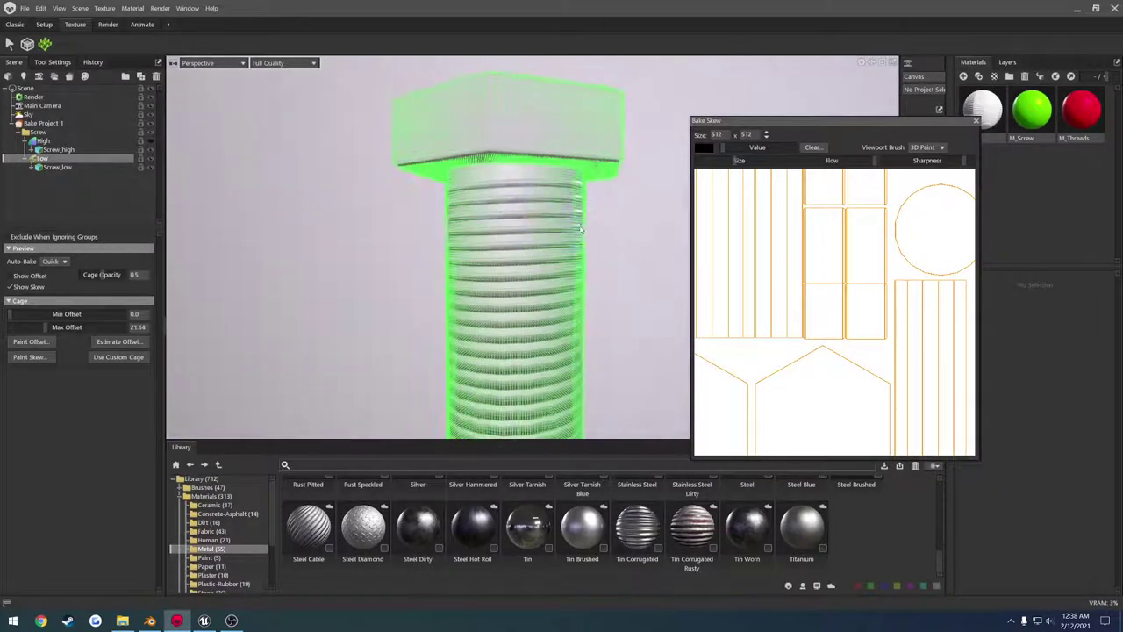
mouse_move(574, 229)
mouse_down()
mouse_move(607, 239)
mouse_move(443, 233)
mouse_up()
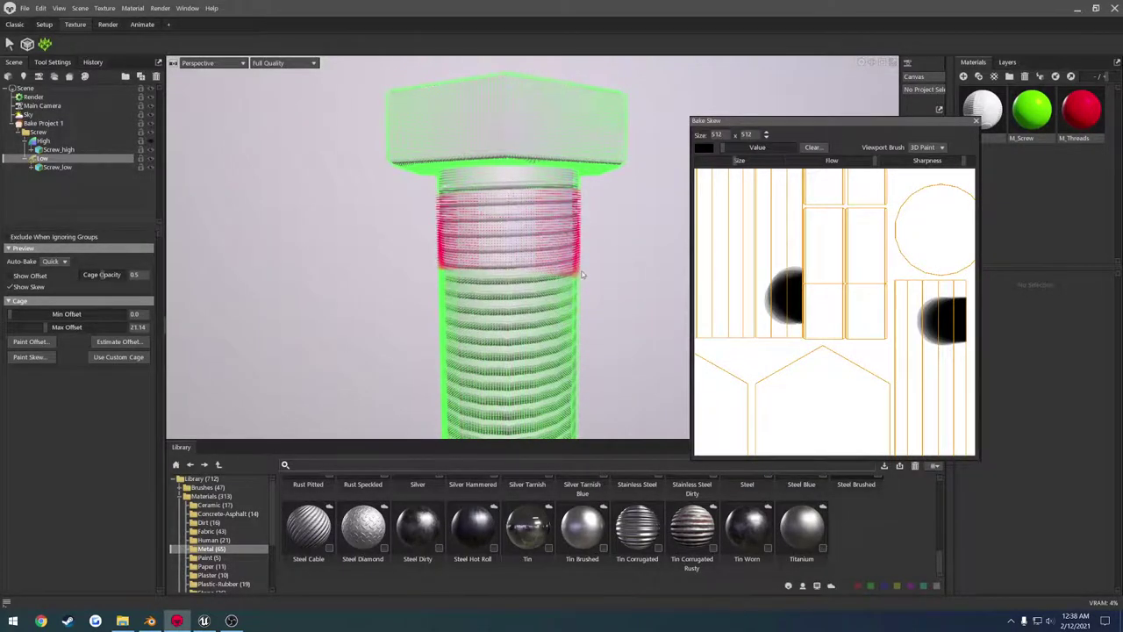
drag(584, 276, 608, 263)
Enlarge the skew map view and paint the UV strips of the screw's threaded shaft black with a larger brush.
drag(767, 123, 531, 145)
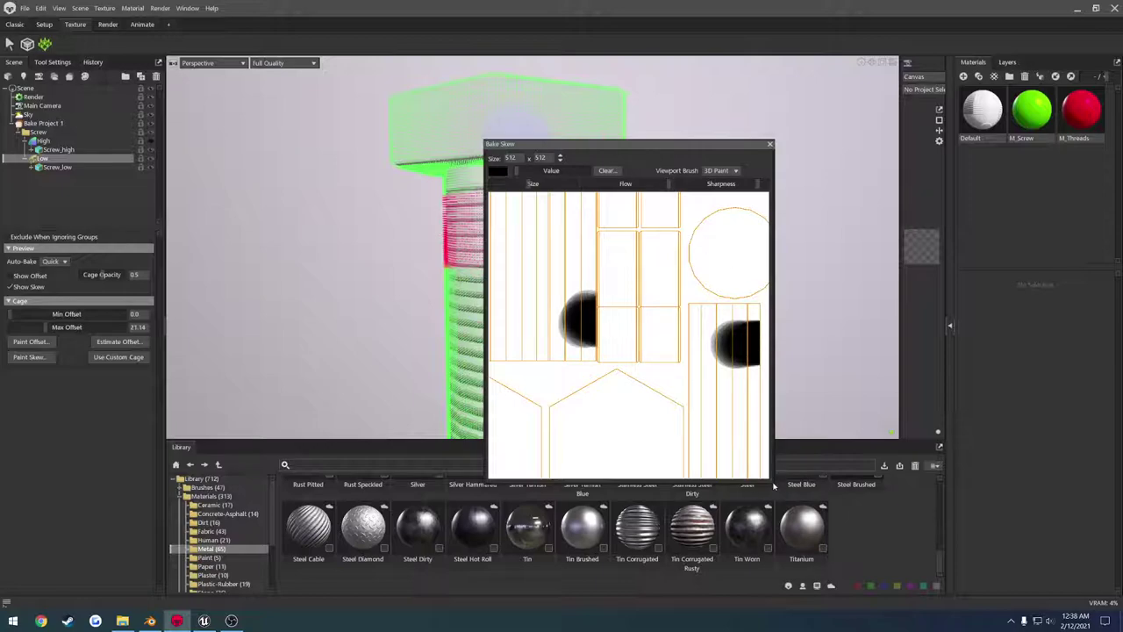
drag(772, 482, 922, 596)
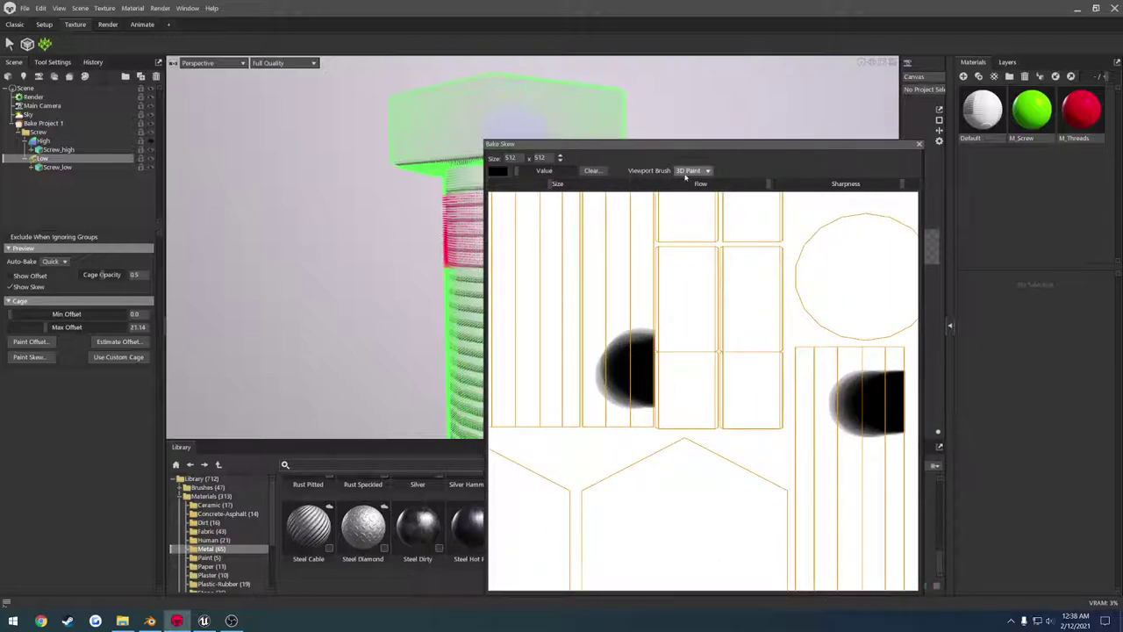
drag(666, 142, 466, 90)
scroll(383, 275, down, 2)
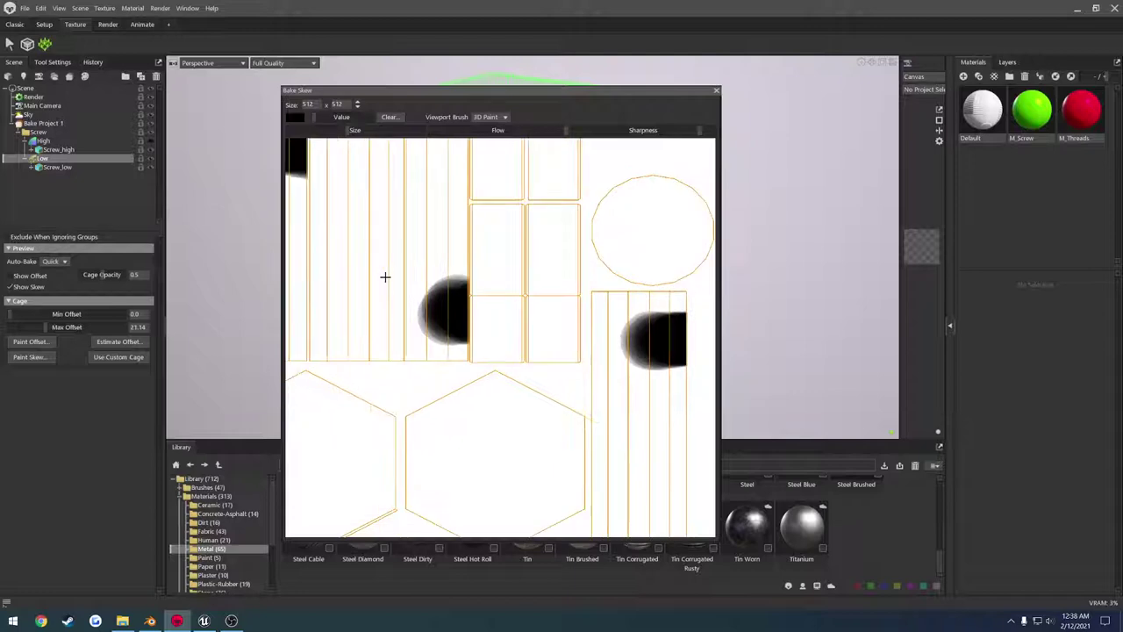
drag(339, 156, 443, 159)
mouse_move(654, 393)
mouse_down()
mouse_move(630, 390)
mouse_move(656, 388)
mouse_up()
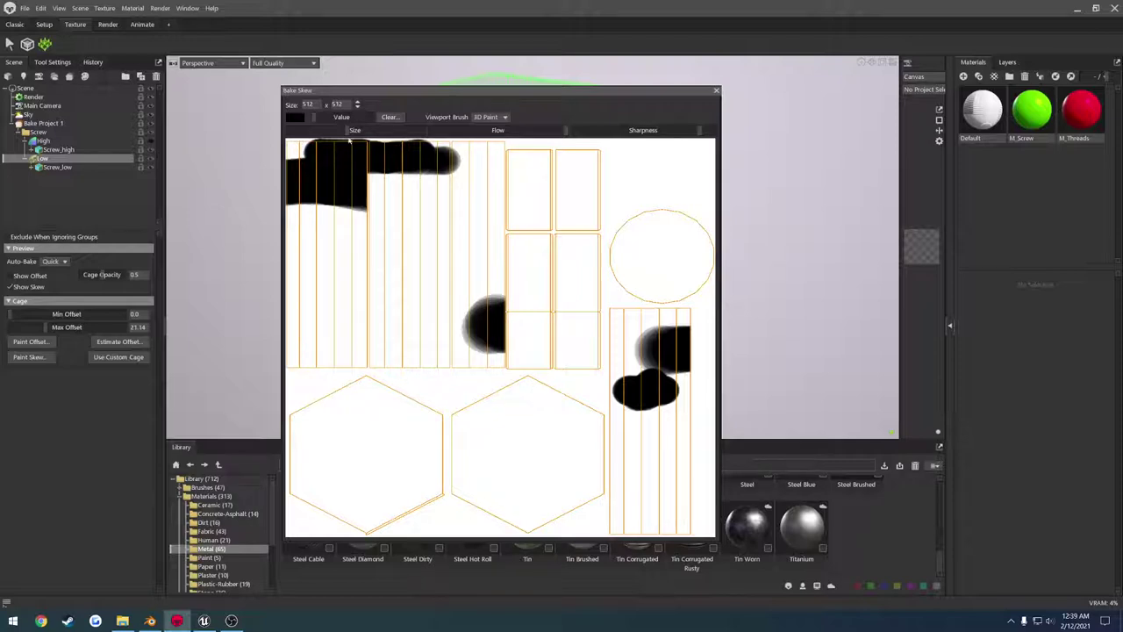
drag(327, 155, 298, 153)
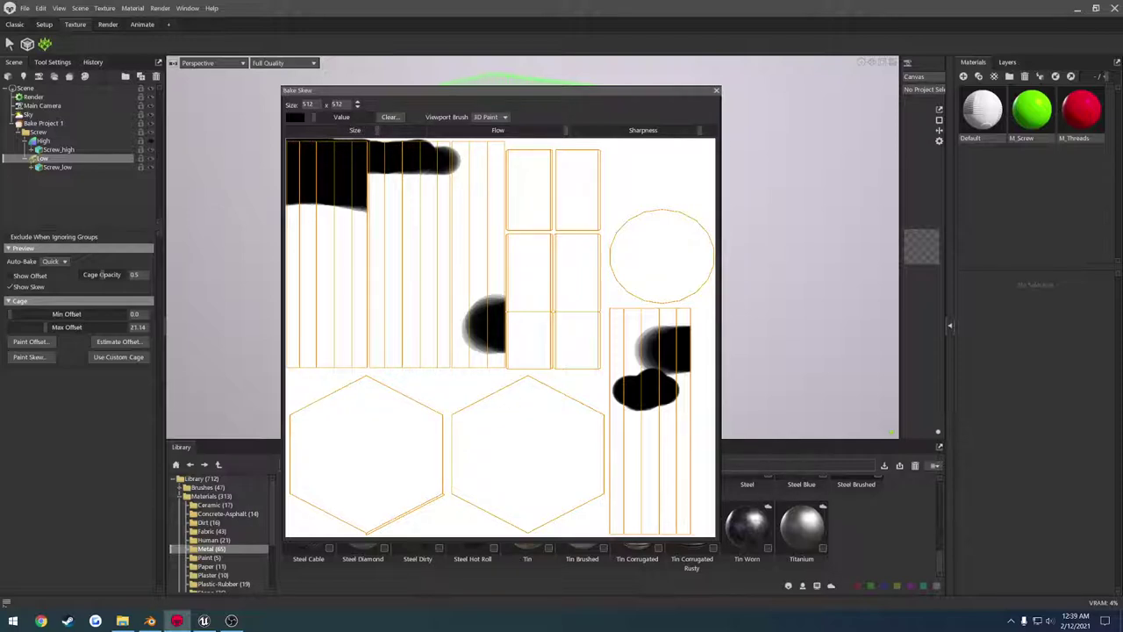
mouse_move(307, 197)
mouse_down()
mouse_move(312, 355)
mouse_move(438, 344)
mouse_move(478, 329)
mouse_move(475, 144)
mouse_move(386, 180)
mouse_move(368, 210)
mouse_move(430, 224)
mouse_move(342, 250)
mouse_move(430, 272)
mouse_move(338, 303)
mouse_move(421, 318)
mouse_up()
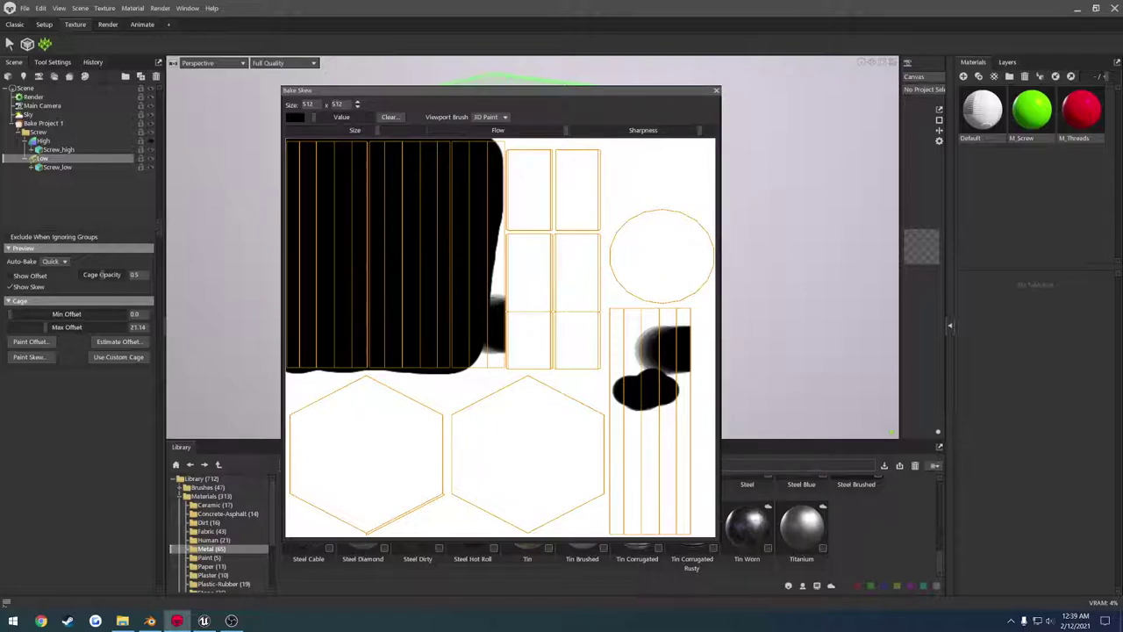
mouse_move(671, 327)
mouse_down()
mouse_move(697, 332)
mouse_move(693, 316)
mouse_move(676, 526)
mouse_move(639, 518)
mouse_move(628, 502)
mouse_move(625, 412)
mouse_move(636, 317)
mouse_move(666, 310)
mouse_move(709, 360)
mouse_up()
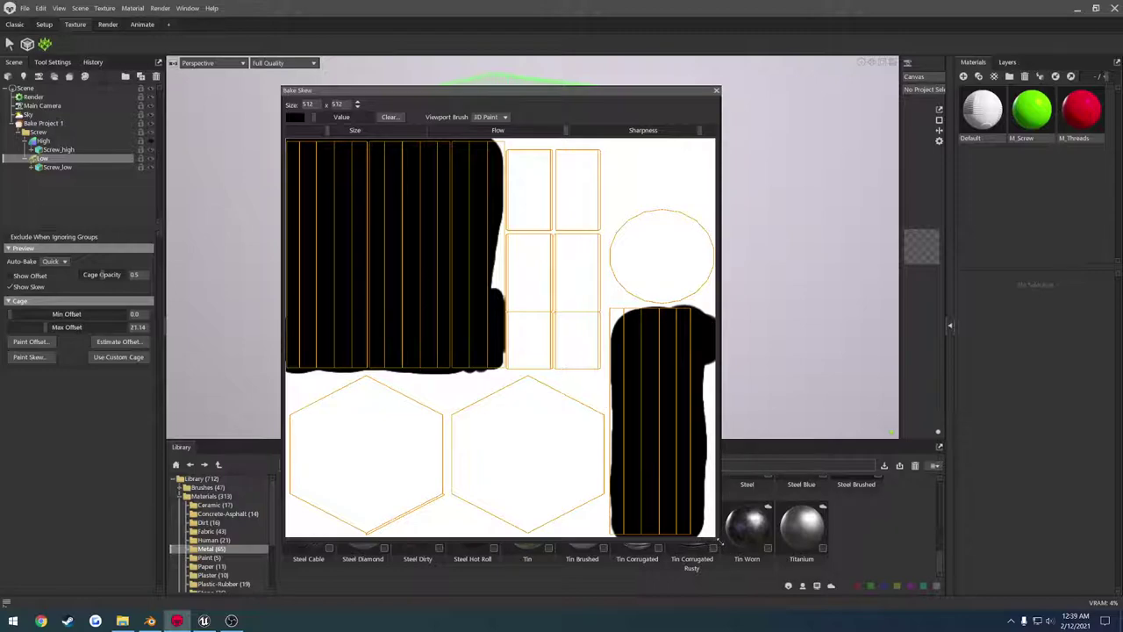
Shrink the skew map view and paint over the missed spots on the threads directly on the 3D screw.
drag(717, 541, 587, 428)
drag(423, 91, 867, 143)
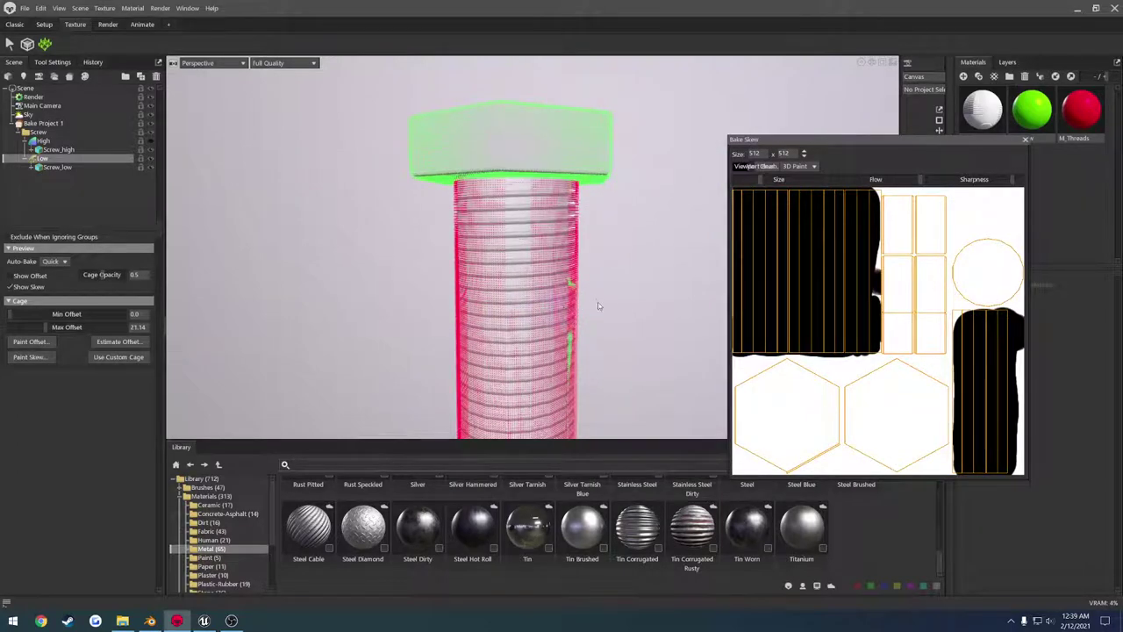
mouse_move(693, 273)
alt+mouse_down()
mouse_move(658, 253)
mouse_move(607, 249)
alt+mouse_up()
alt+middle_drag(607, 250, 572, 228)
mouse_move(516, 259)
mouse_down()
mouse_move(522, 419)
mouse_move(535, 364)
mouse_up()
alt+middle_drag(537, 384, 540, 336)
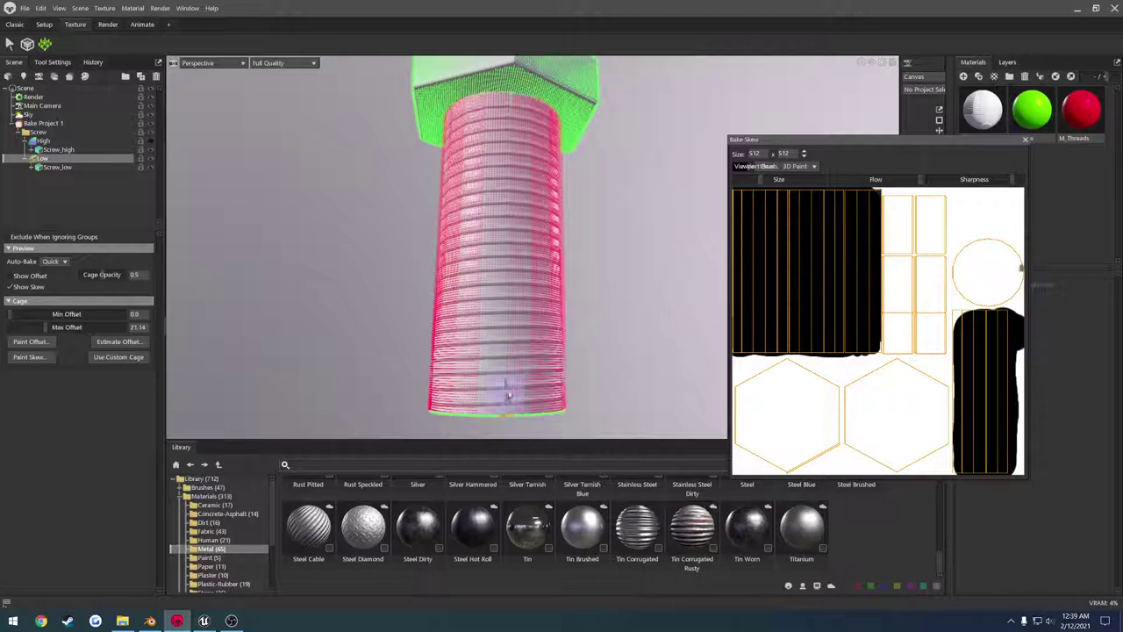
Paint black skew all the way around the rim at the free end of the screw shaft.
drag(508, 395, 545, 411)
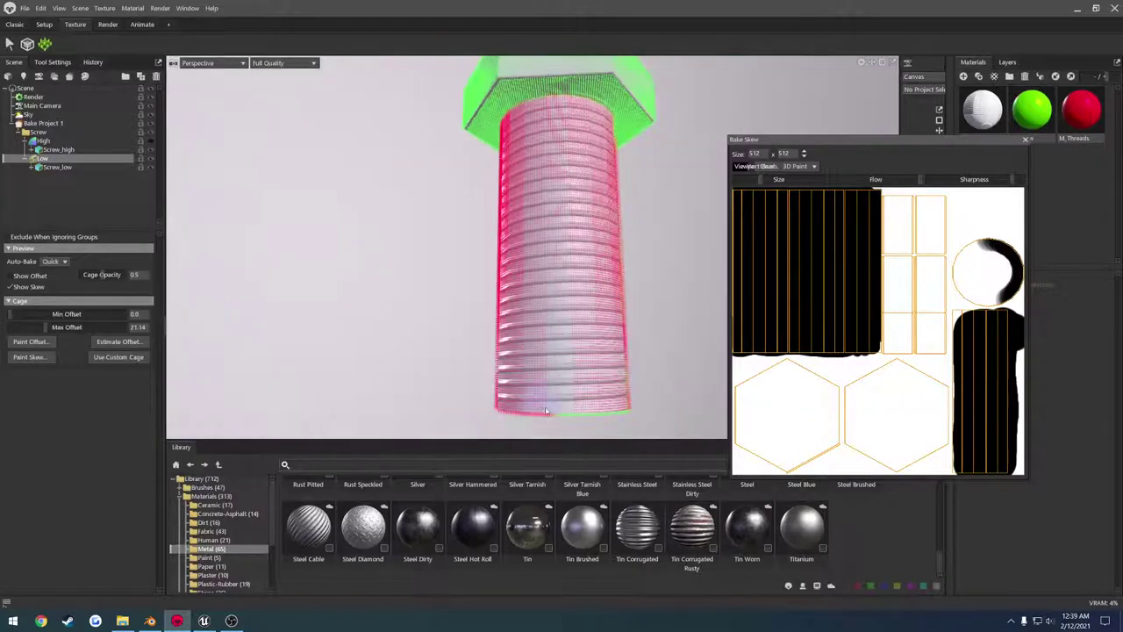
drag(692, 408, 581, 397)
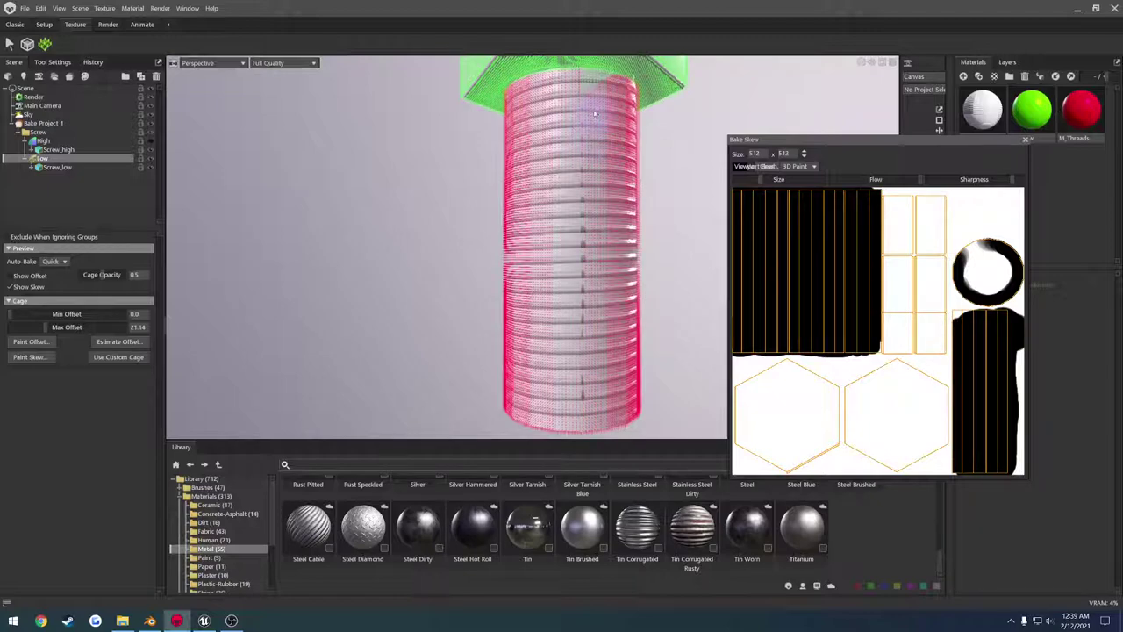
drag(614, 109, 173, 219)
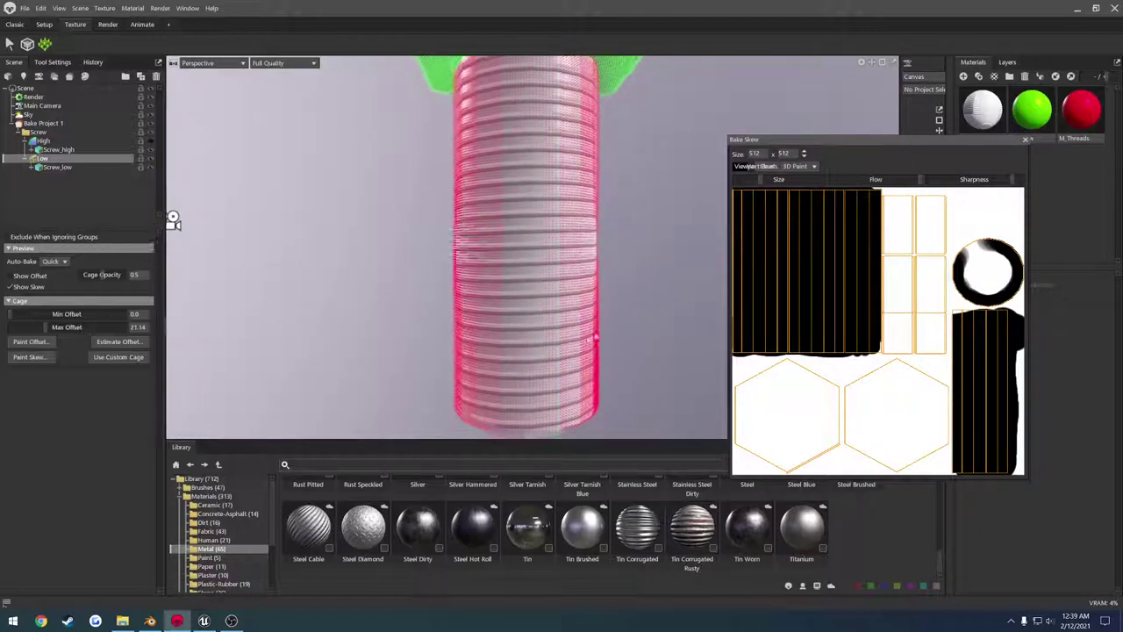
alt+drag(594, 338, 592, 346)
drag(572, 414, 521, 417)
mouse_move(631, 322)
alt+mouse_down()
mouse_move(521, 331)
mouse_move(604, 357)
mouse_move(570, 333)
mouse_move(602, 321)
mouse_move(702, 325)
mouse_move(689, 321)
alt+mouse_up()
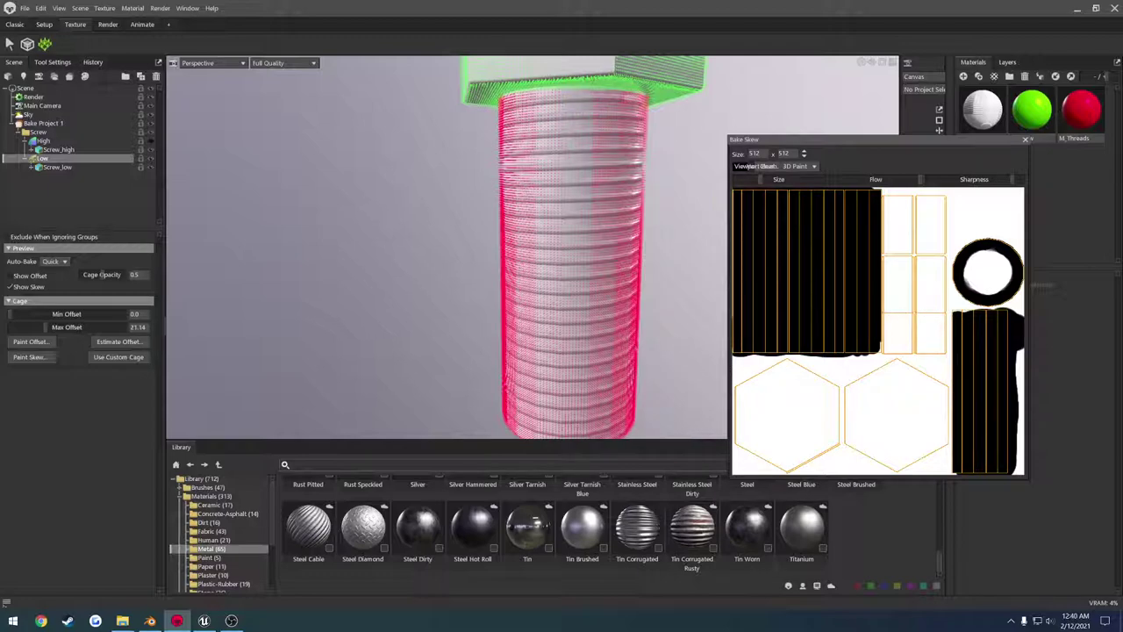
Fill the thin unpainted gaps along the edges of the shaft's UV strips in the skew map with a smaller brush.
drag(877, 139, 423, 128)
scroll(443, 334, up, 2)
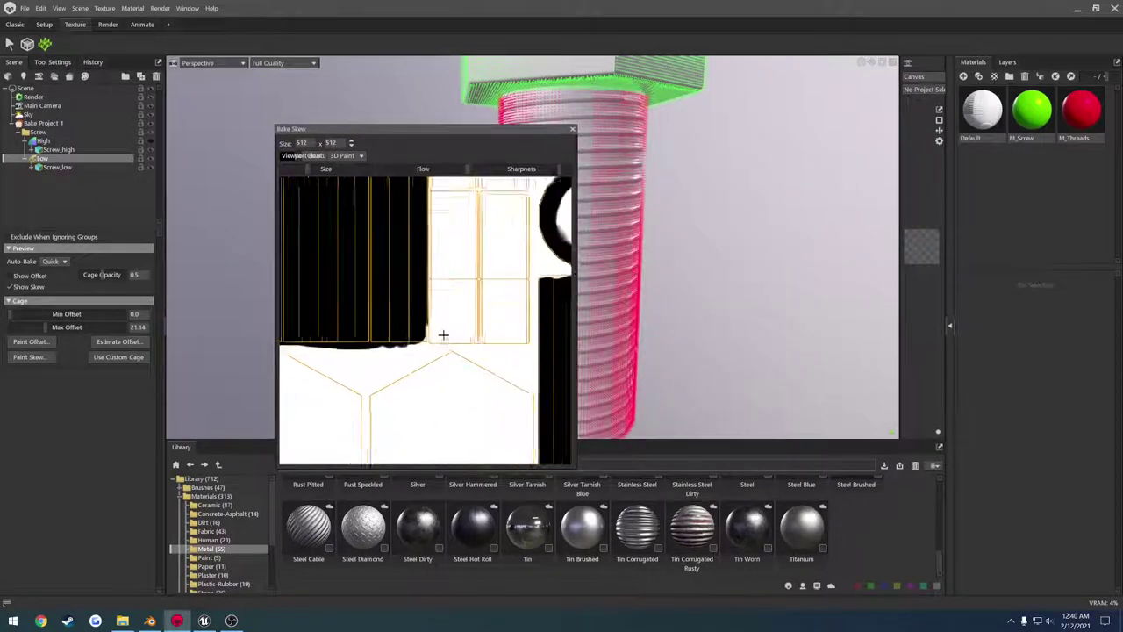
scroll(443, 328, up, 2)
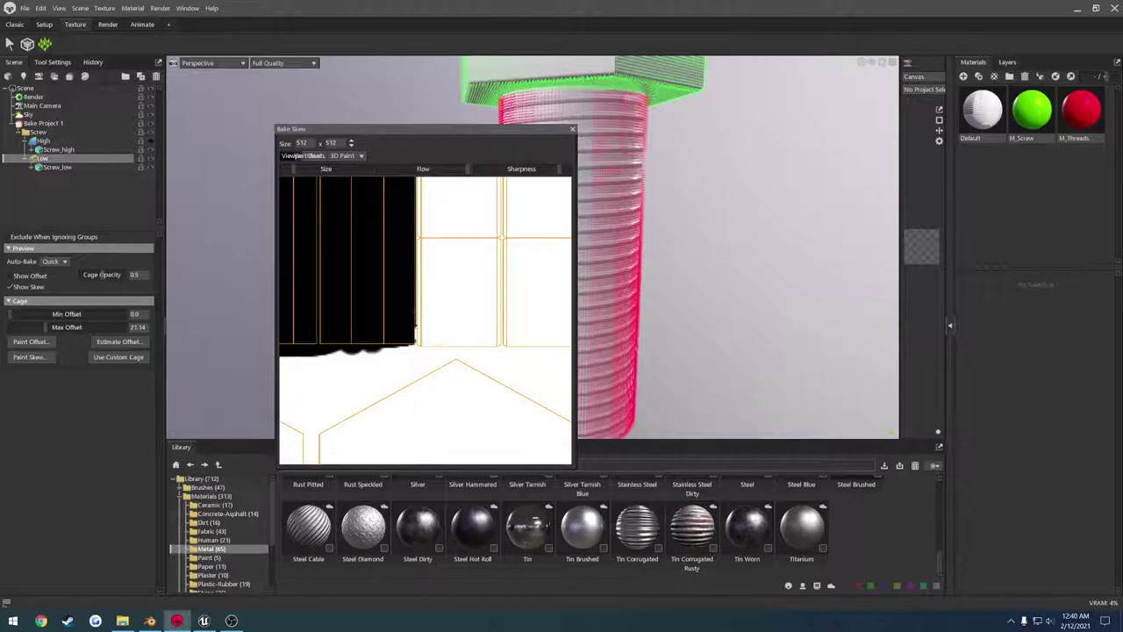
scroll(474, 378, down, 4)
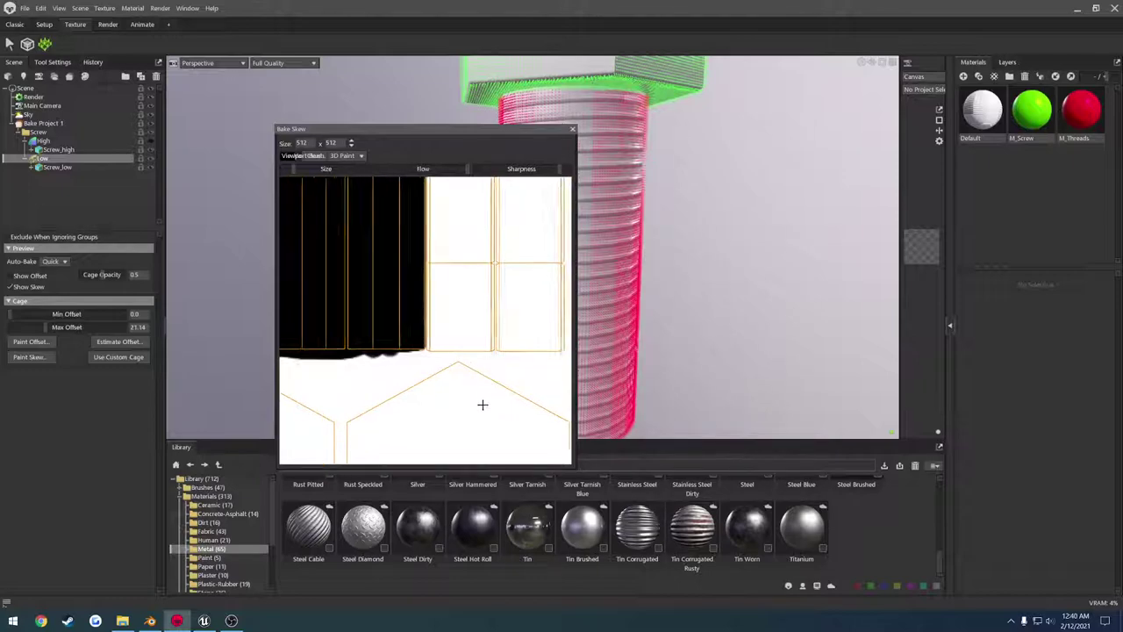
scroll(562, 315, up, 3)
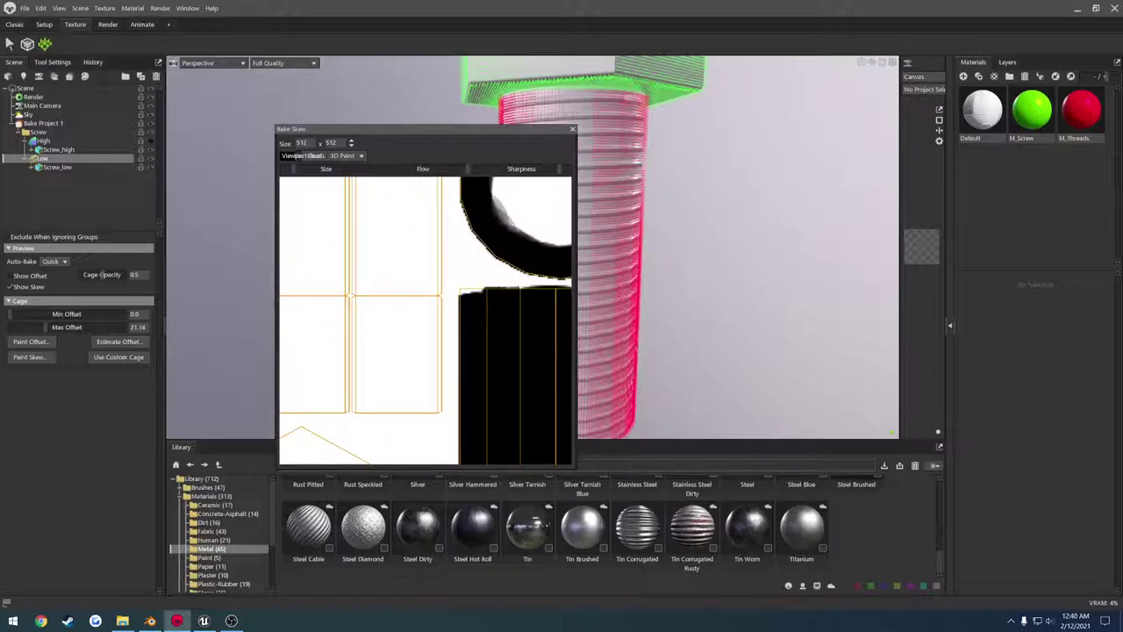
scroll(562, 316, down, 4)
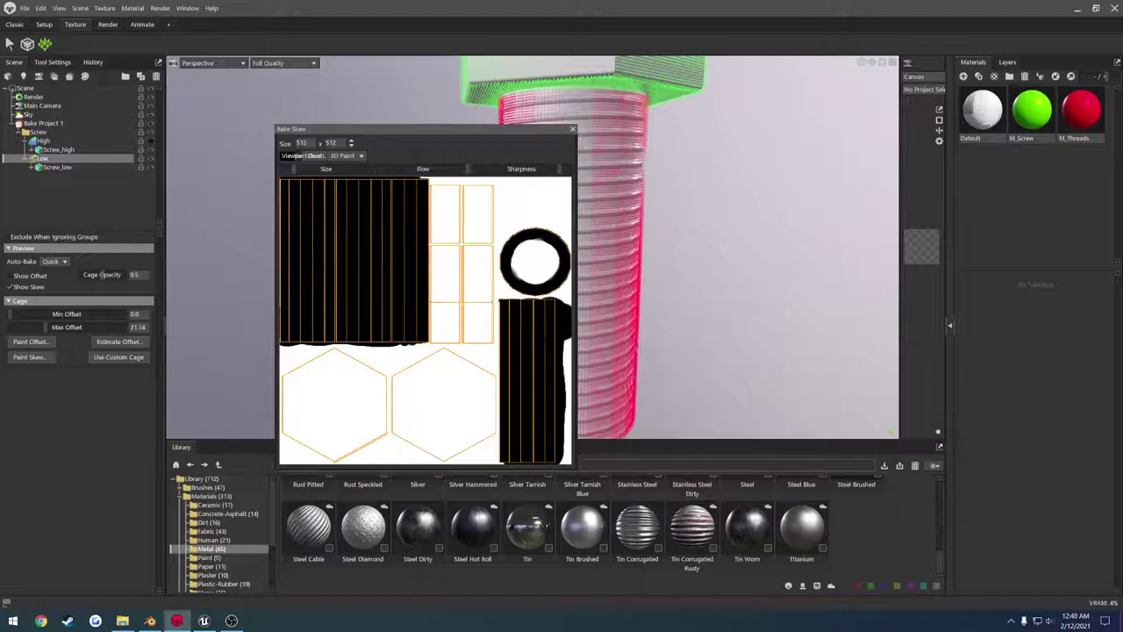
Paint the whole circular end-cap UV island black in the skew map and close skew painting.
drag(701, 342, 727, 284)
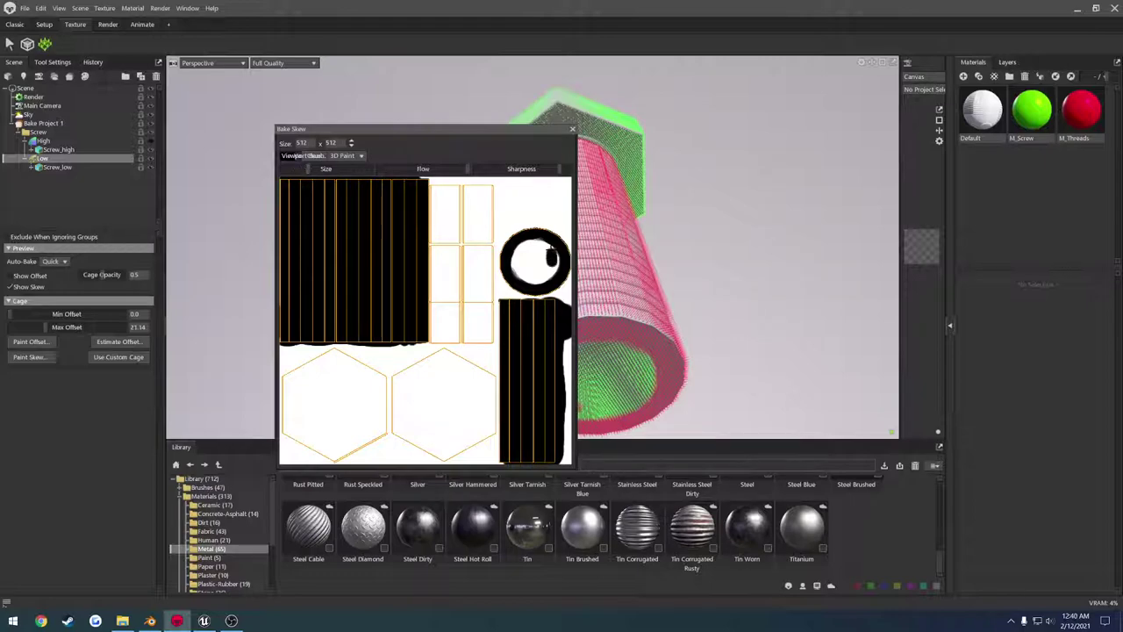
mouse_move(550, 248)
mouse_down()
mouse_move(557, 265)
mouse_move(532, 271)
mouse_up()
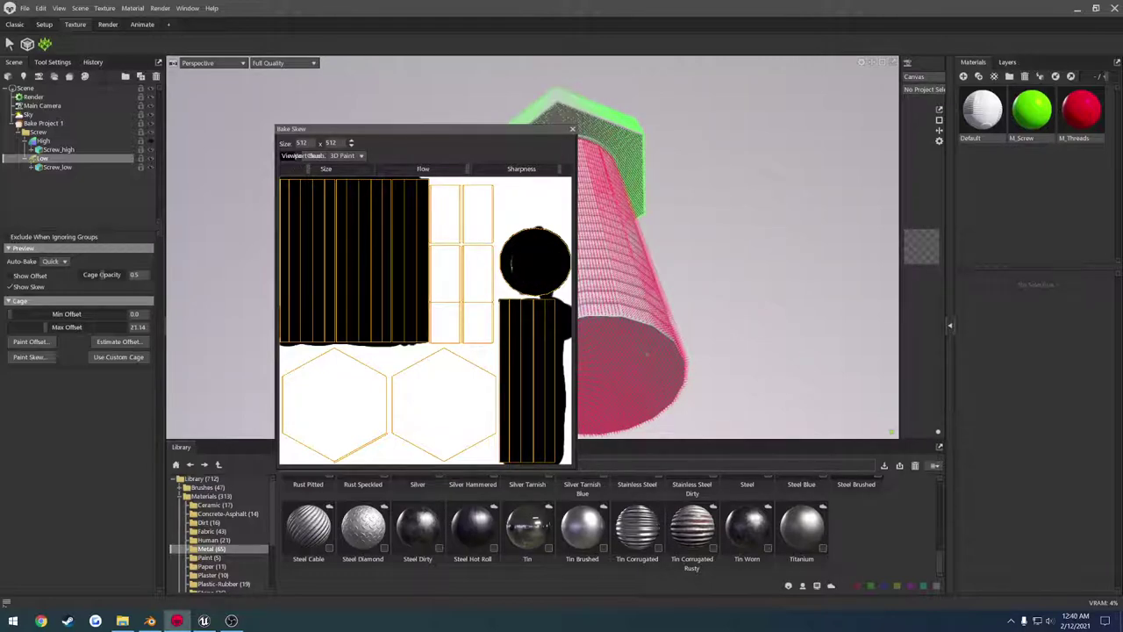
click(572, 130)
Inspect the threads and the underside of the head, first without the cage overlay and again with it.
drag(589, 256, 605, 282)
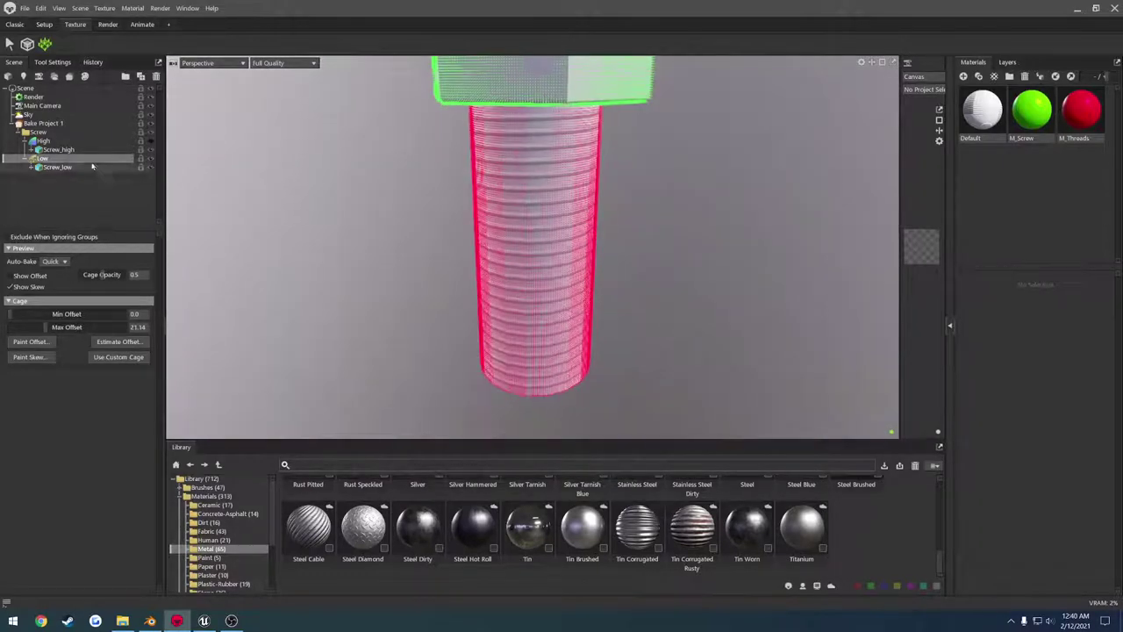
click(59, 133)
drag(540, 219, 537, 186)
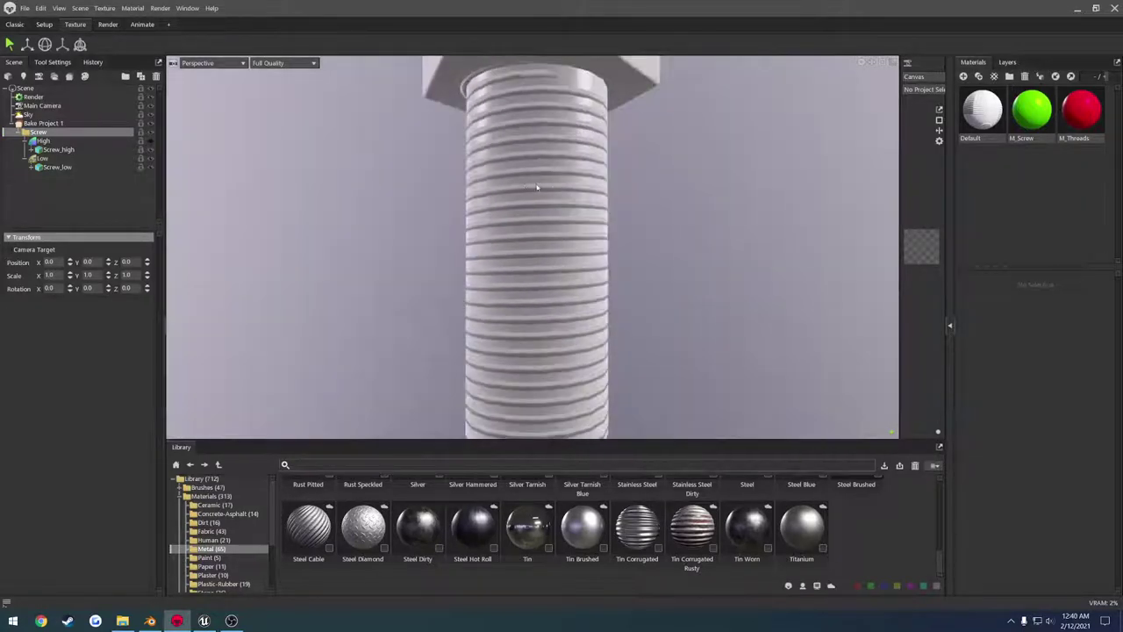
drag(647, 205, 566, 127)
click(42, 158)
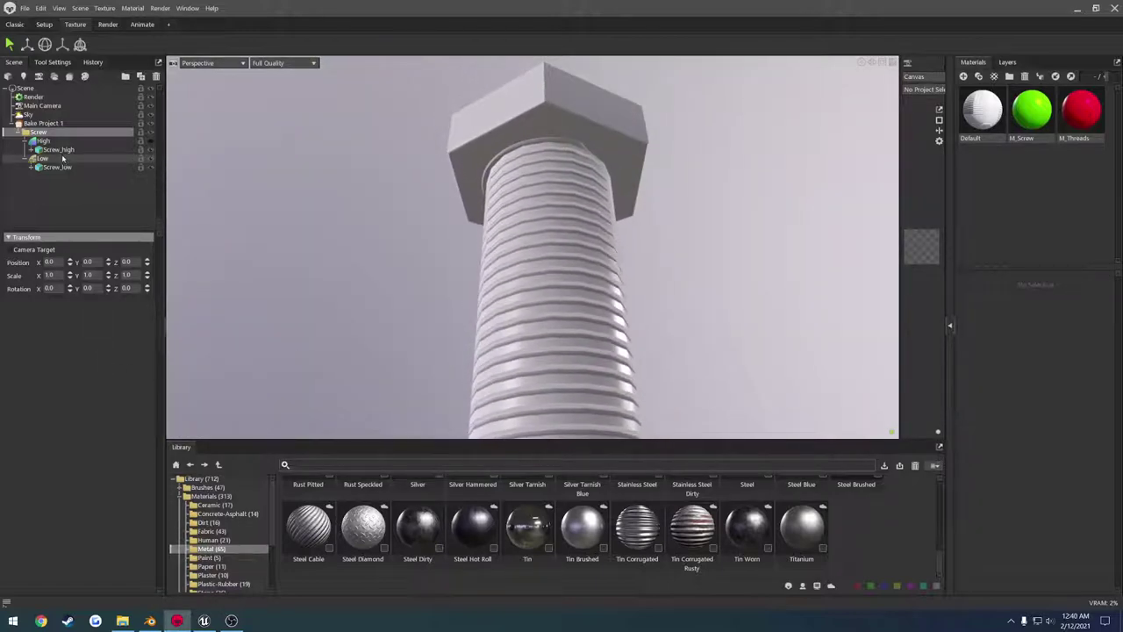
drag(488, 215, 571, 208)
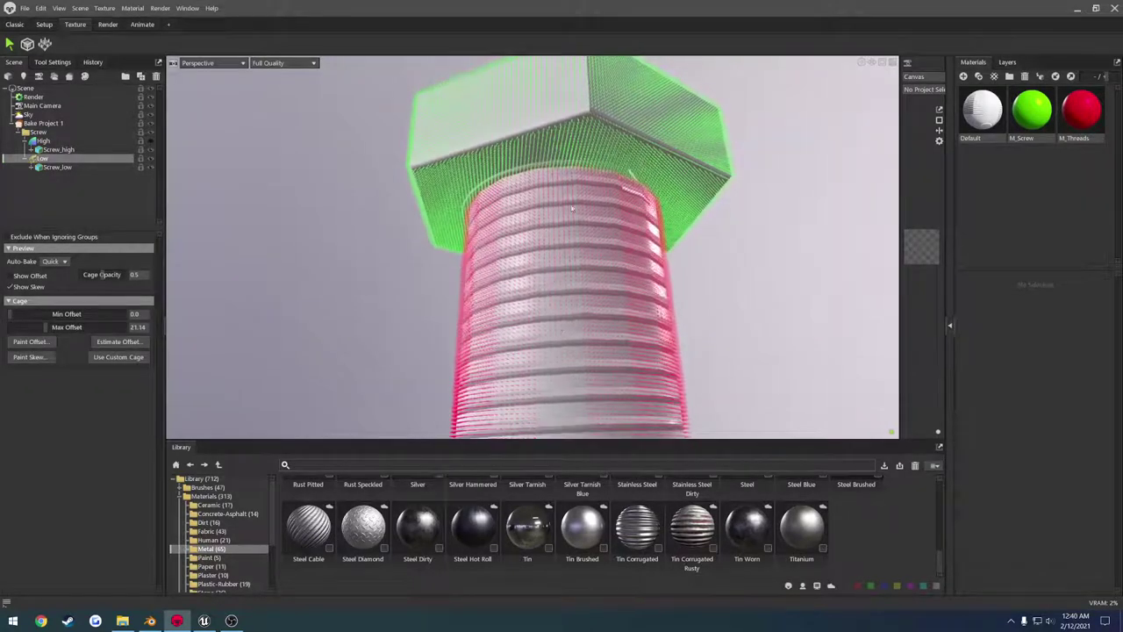
Try painting black skew on the underside of the head around the shaft, undo the stroke and close skew painting.
click(580, 165)
click(41, 158)
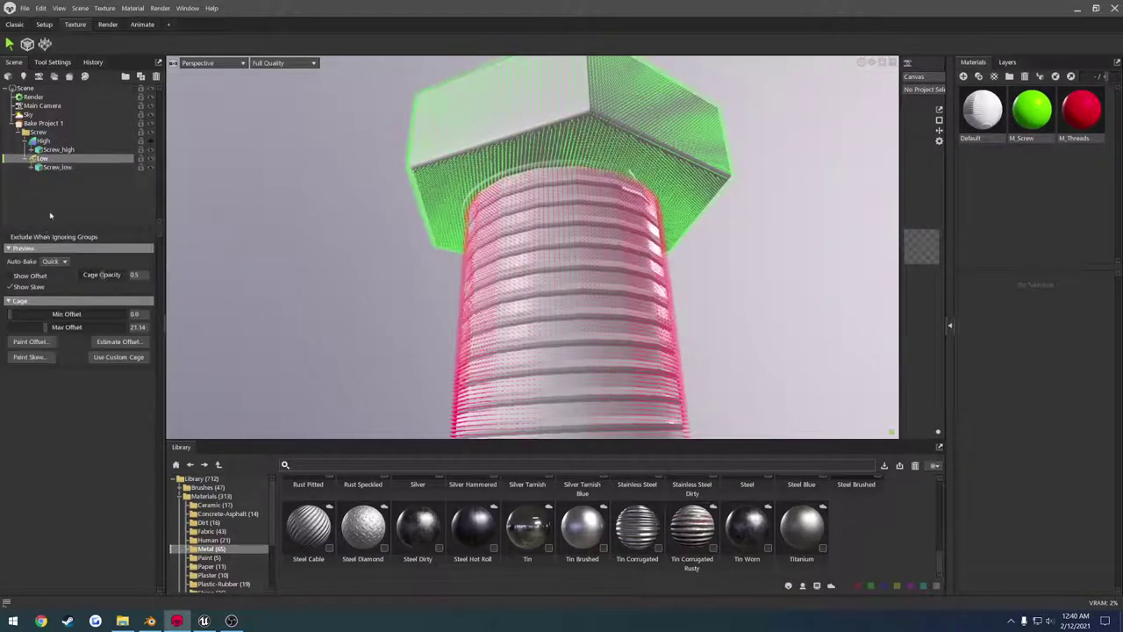
click(29, 356)
drag(525, 141, 871, 151)
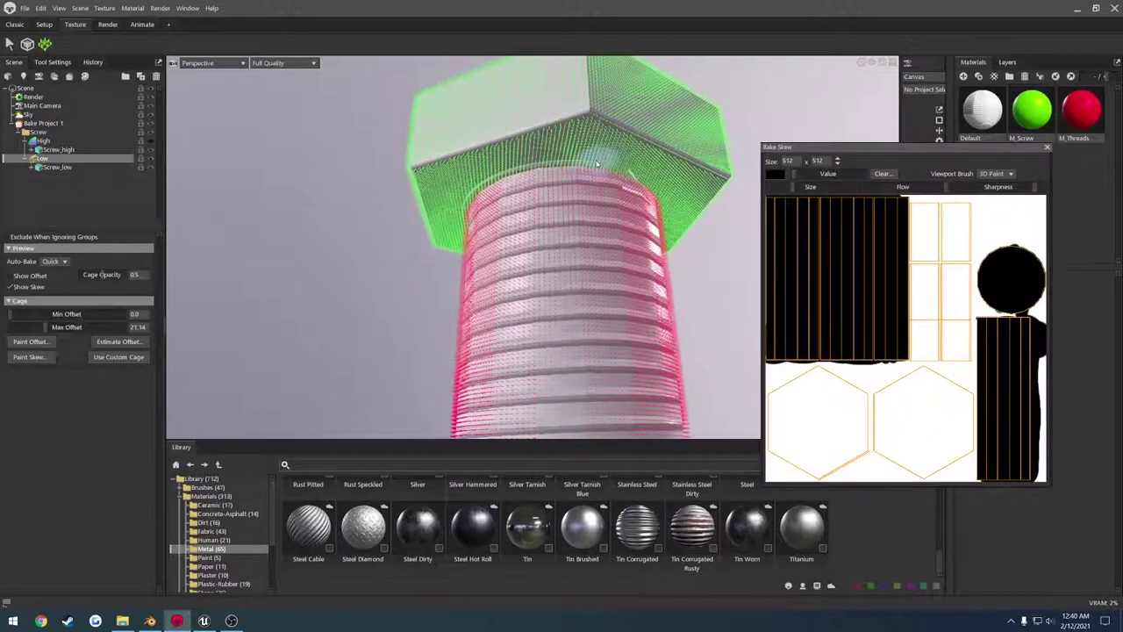
drag(618, 157, 480, 165)
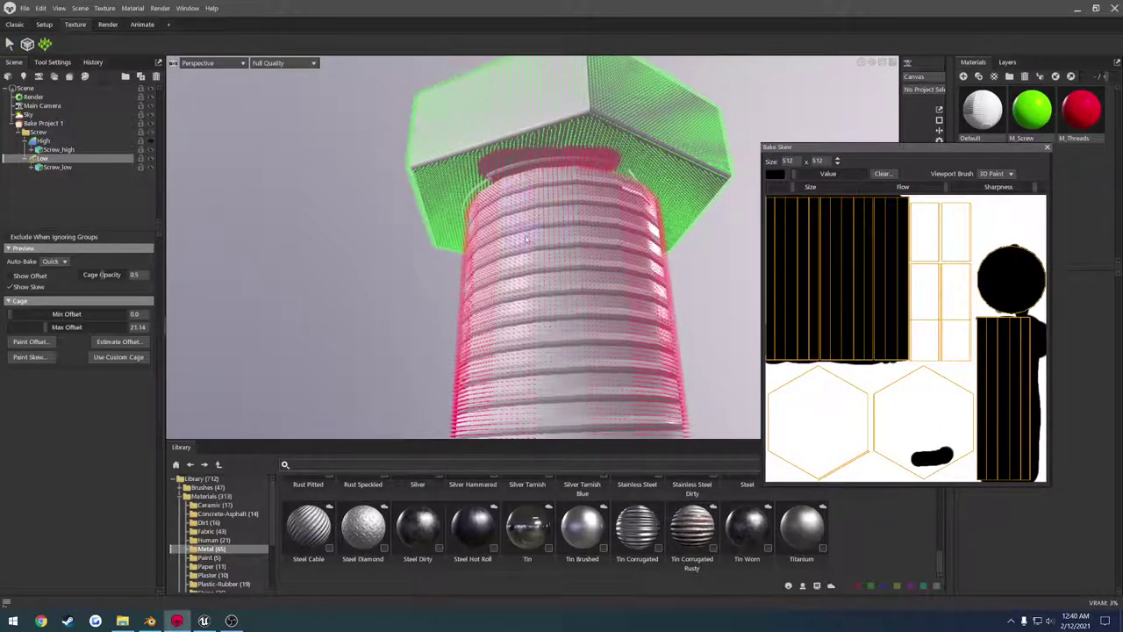
key(ctrl+z)
click(1047, 150)
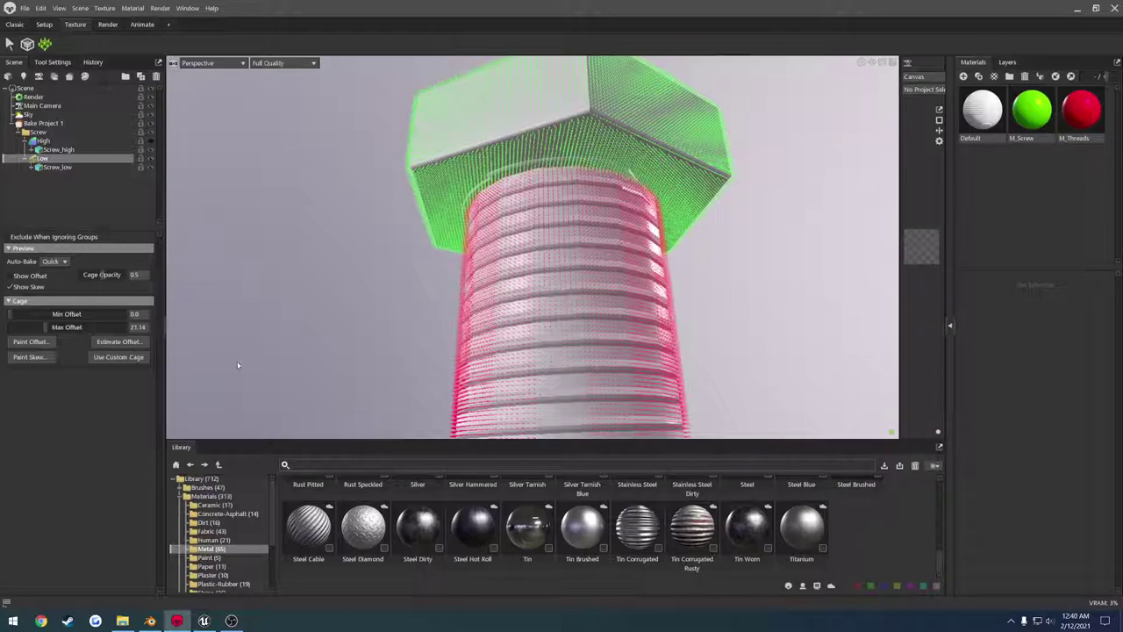
Select Bake Project 1 and bake the normal and material ID maps again with the painted skew.
drag(431, 290, 583, 366)
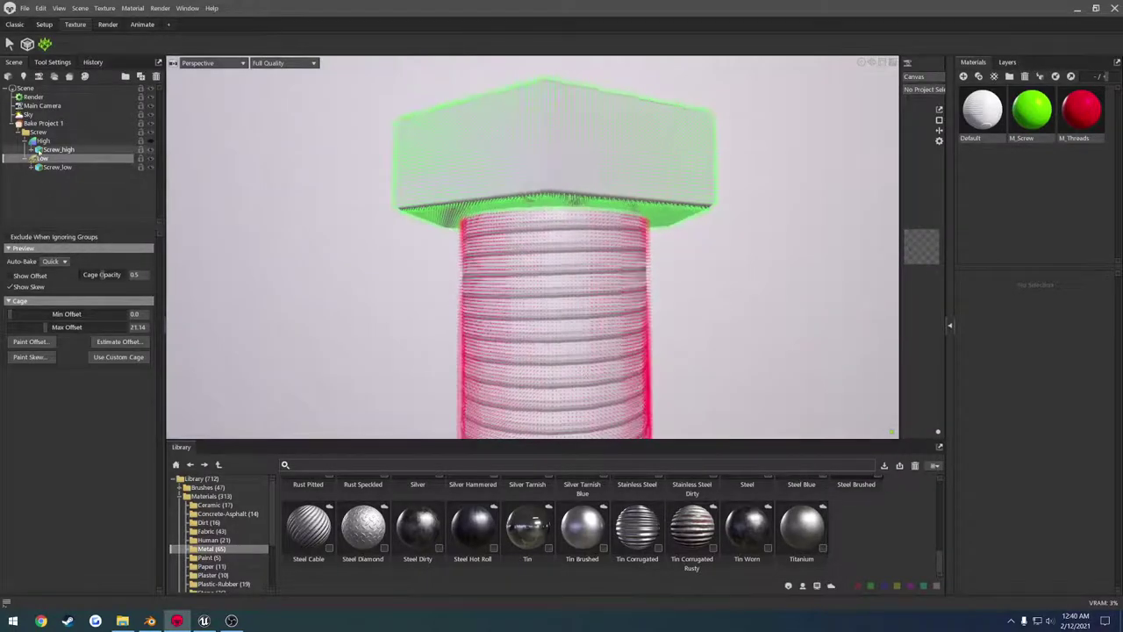
click(55, 124)
drag(472, 300, 630, 325)
scroll(629, 324, down, 6)
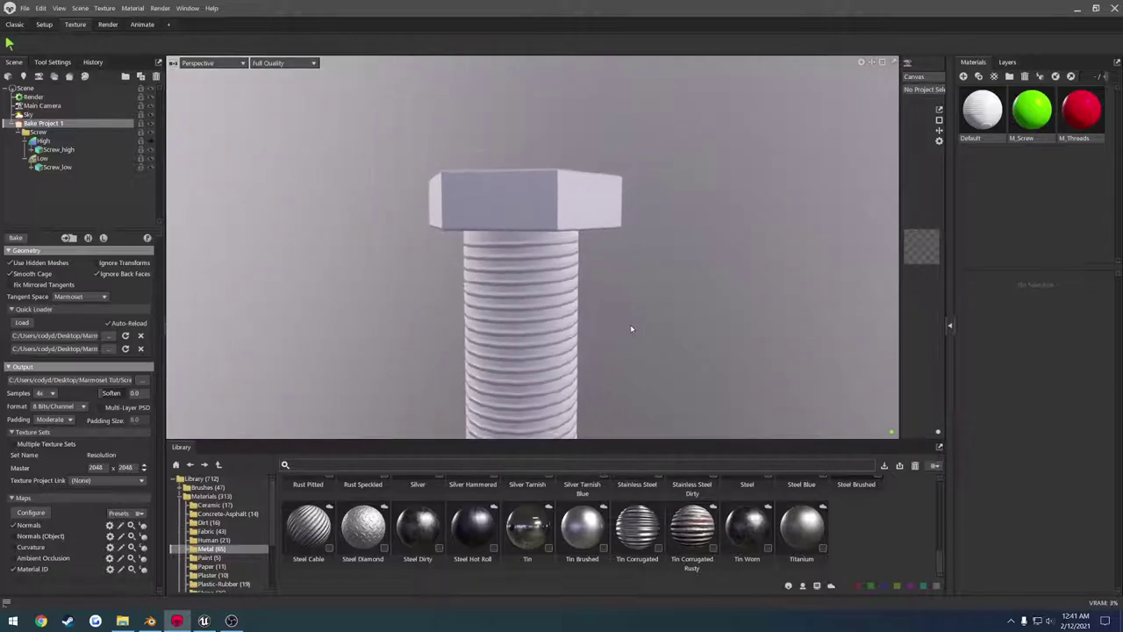
drag(570, 366, 498, 345)
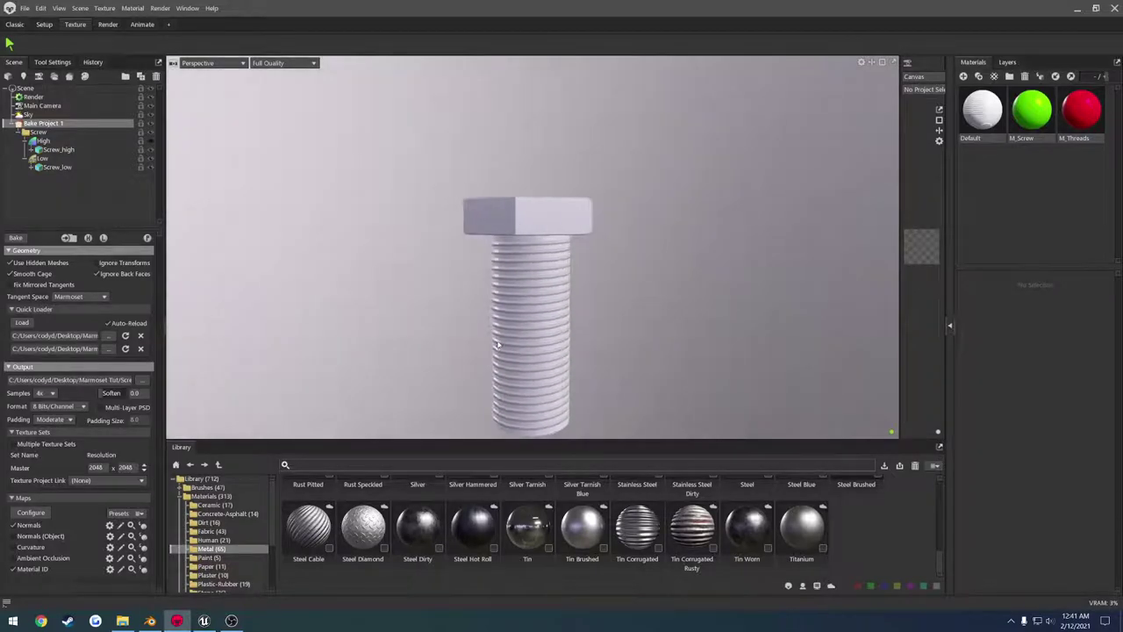
click(16, 238)
drag(550, 309, 450, 333)
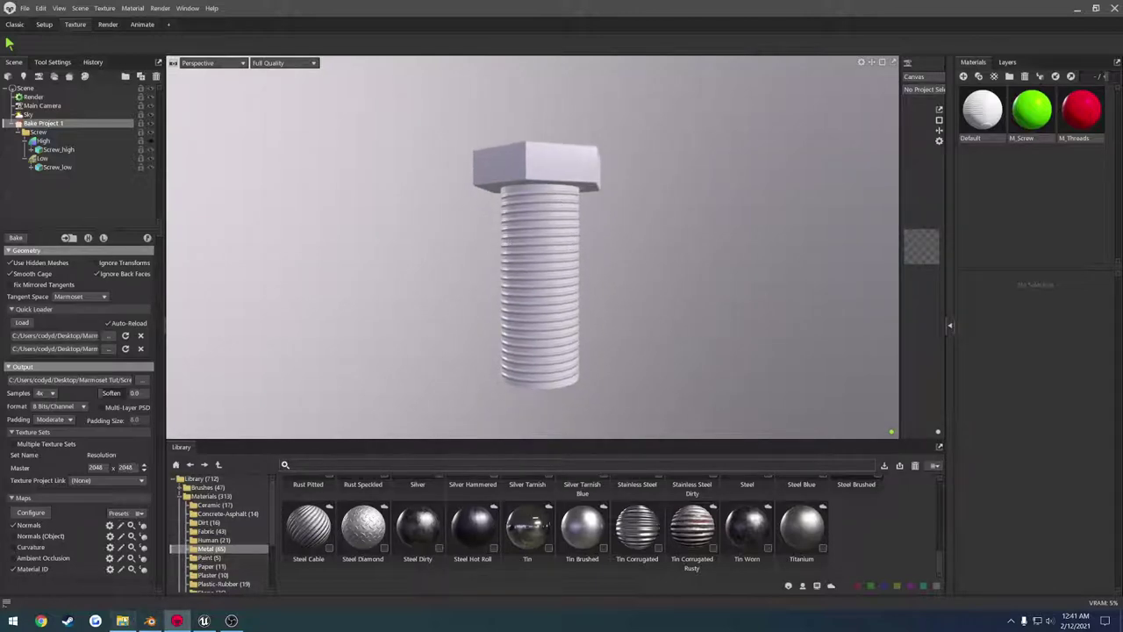
Open the baked Screw_matid file from the Marmoset Tut folder in GIMP, examine the material ID map and return to Marmoset Toolbag.
click(122, 620)
click(896, 375)
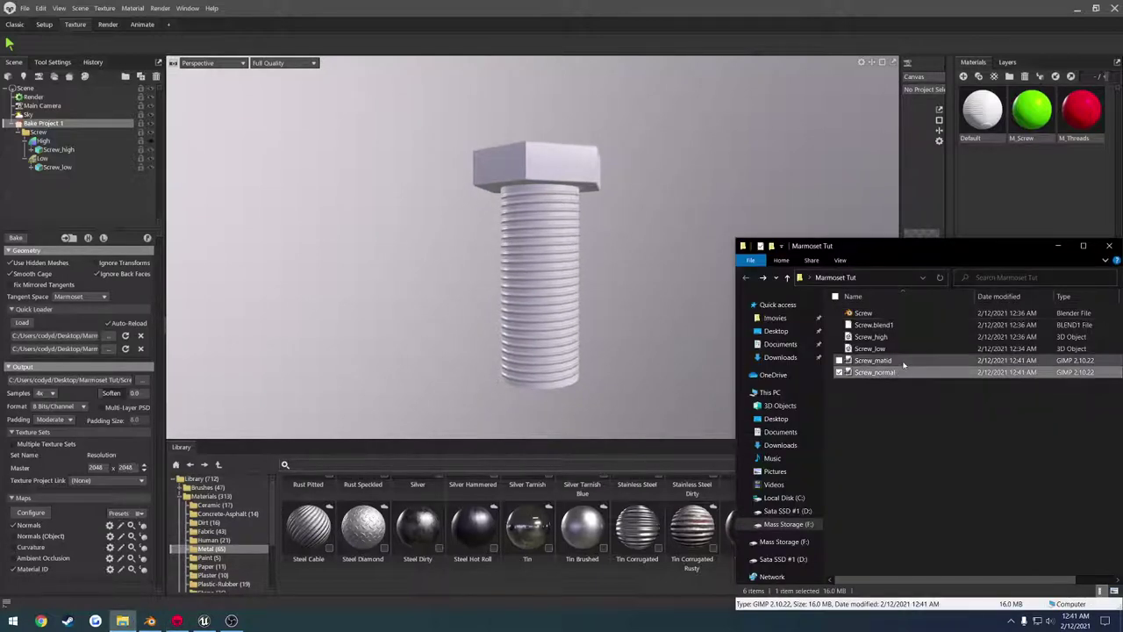
key(Return)
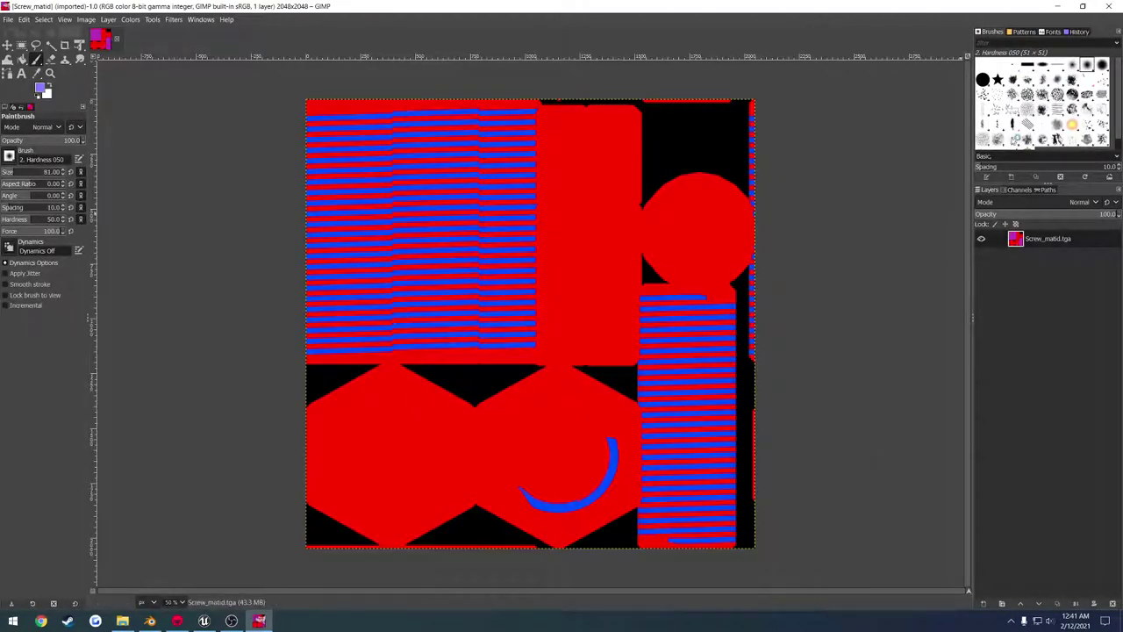
click(1104, 6)
click(282, 35)
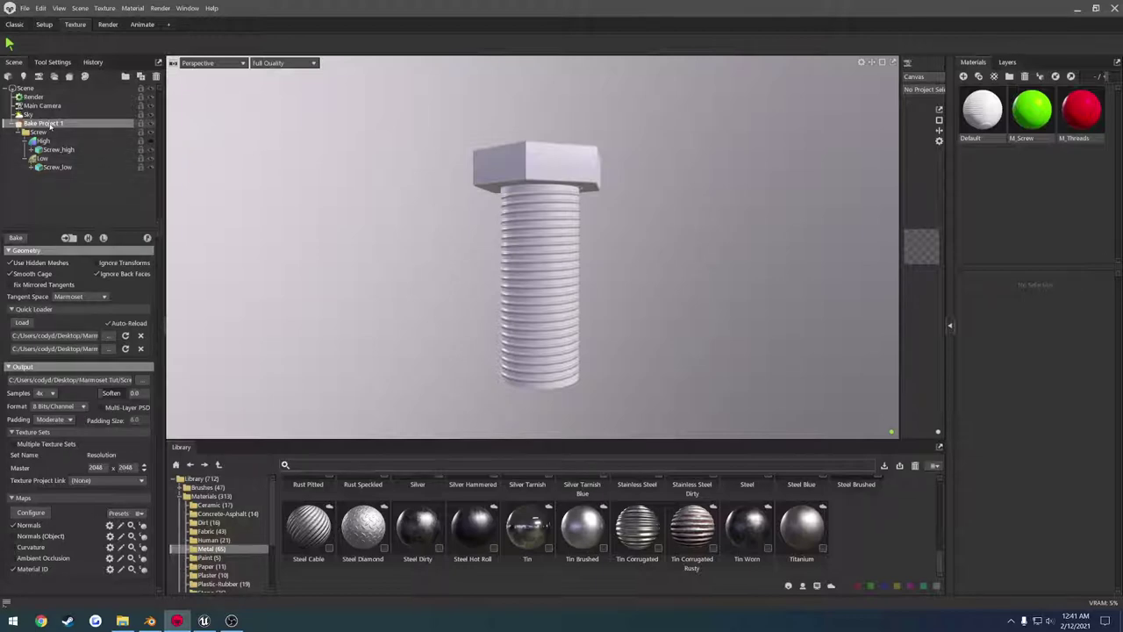
Delete Bake Project 1 with its screw meshes and all three remaining materials from the scene.
key(Delete)
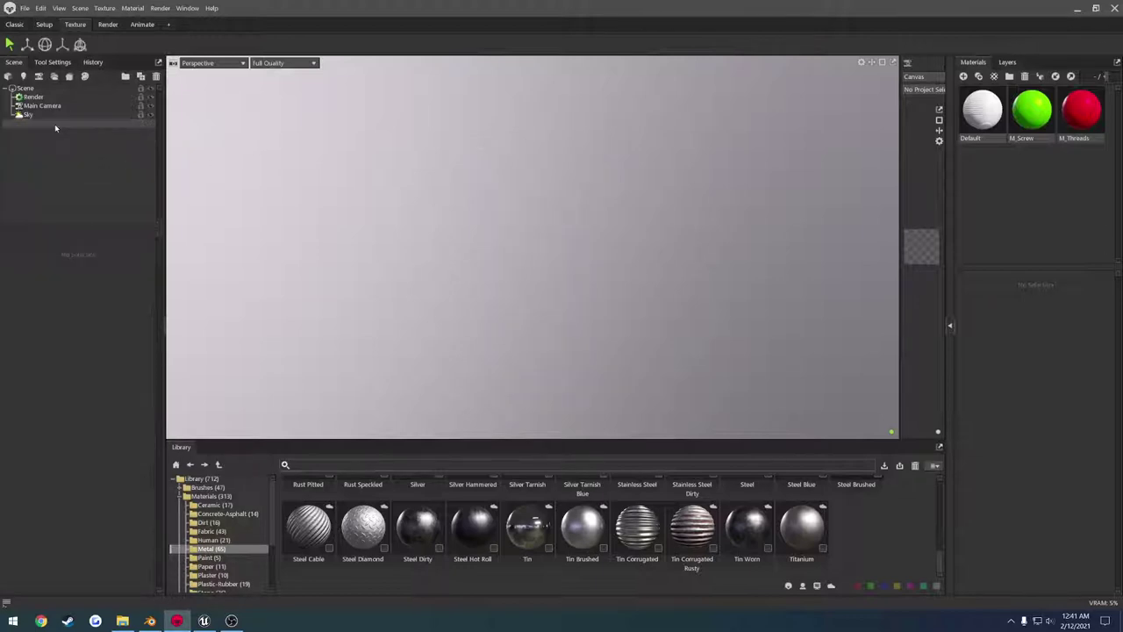
click(984, 112)
key(Delete)
key(Delete)
key(Delete)
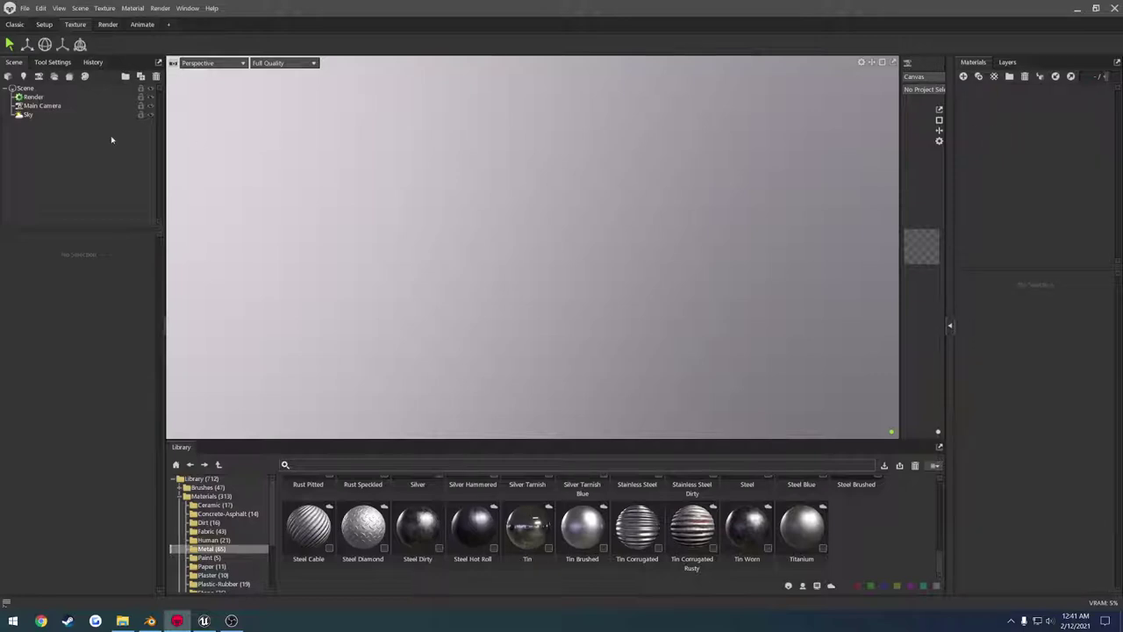
Import the Screw_low model from the Marmoset Tut folder into the emptied scene.
right_click(83, 150)
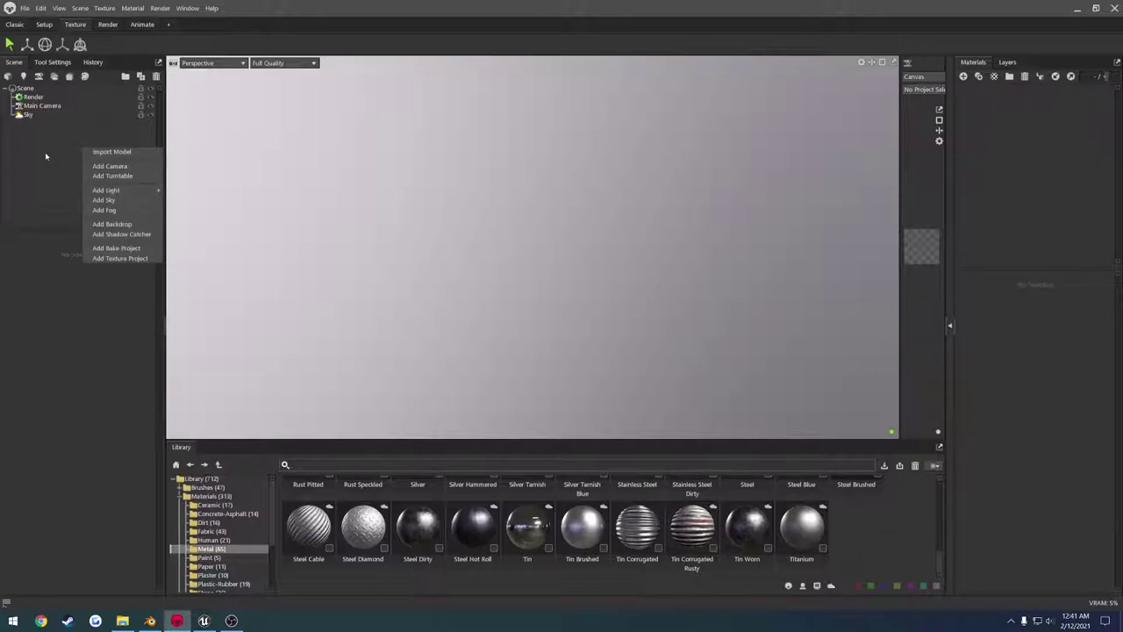
click(112, 152)
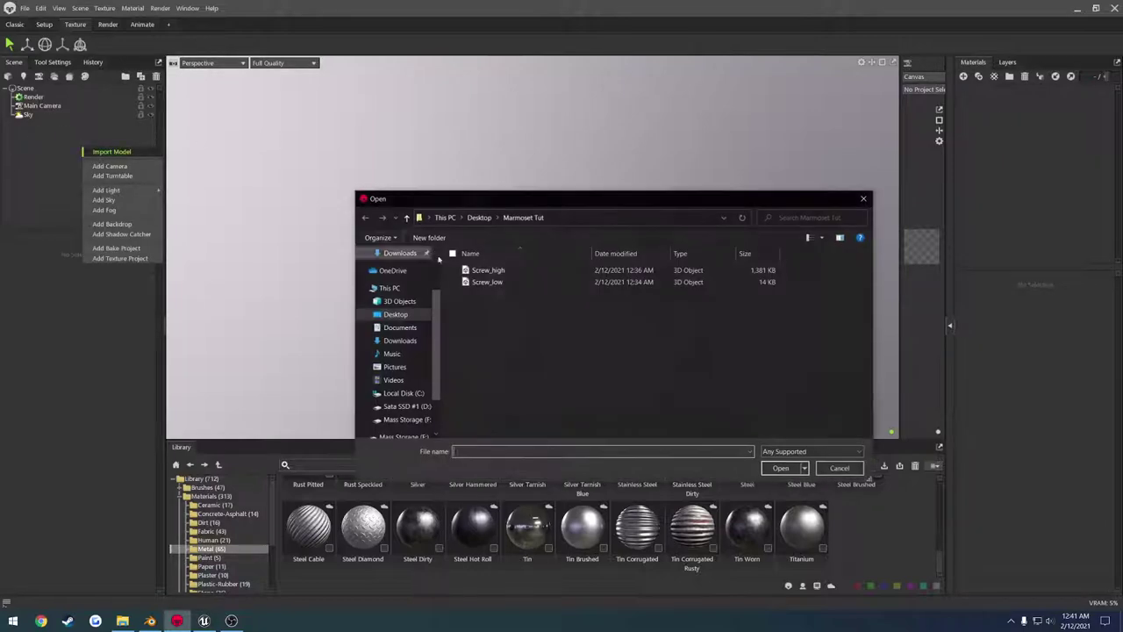
double_click(497, 283)
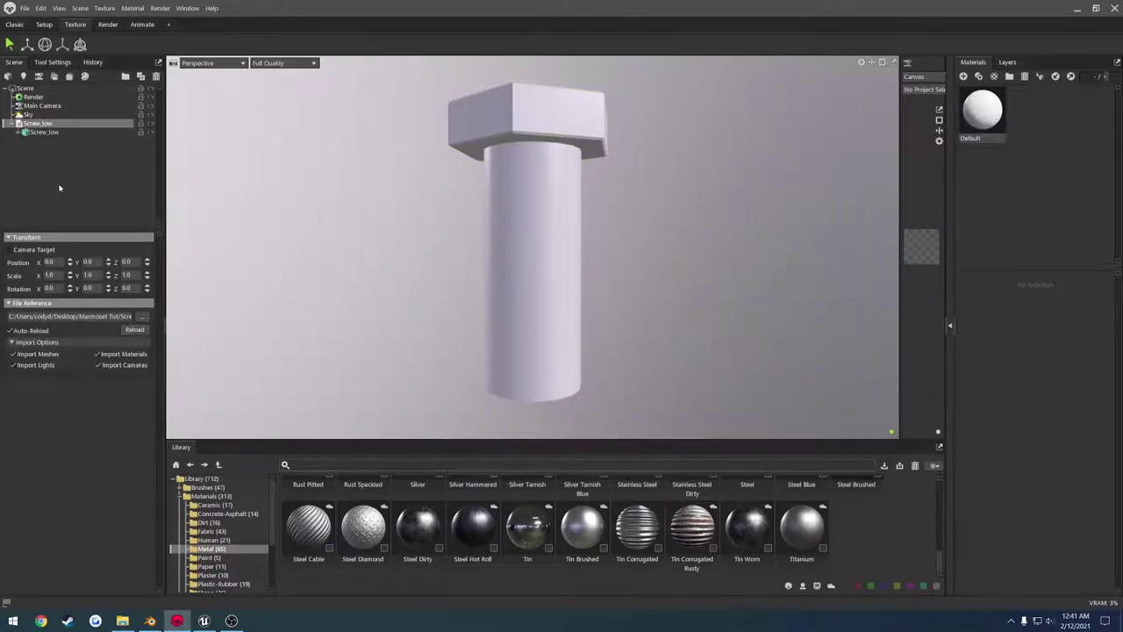
Add a texture project to the scene and link the Default material to it.
right_click(36, 170)
click(74, 278)
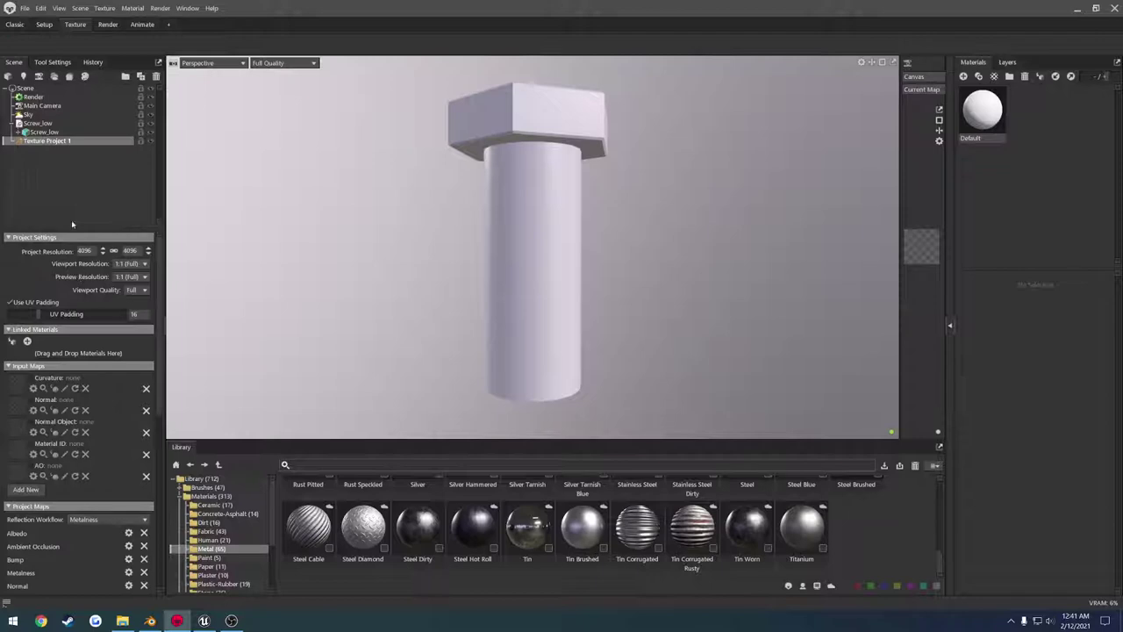
drag(986, 107, 55, 346)
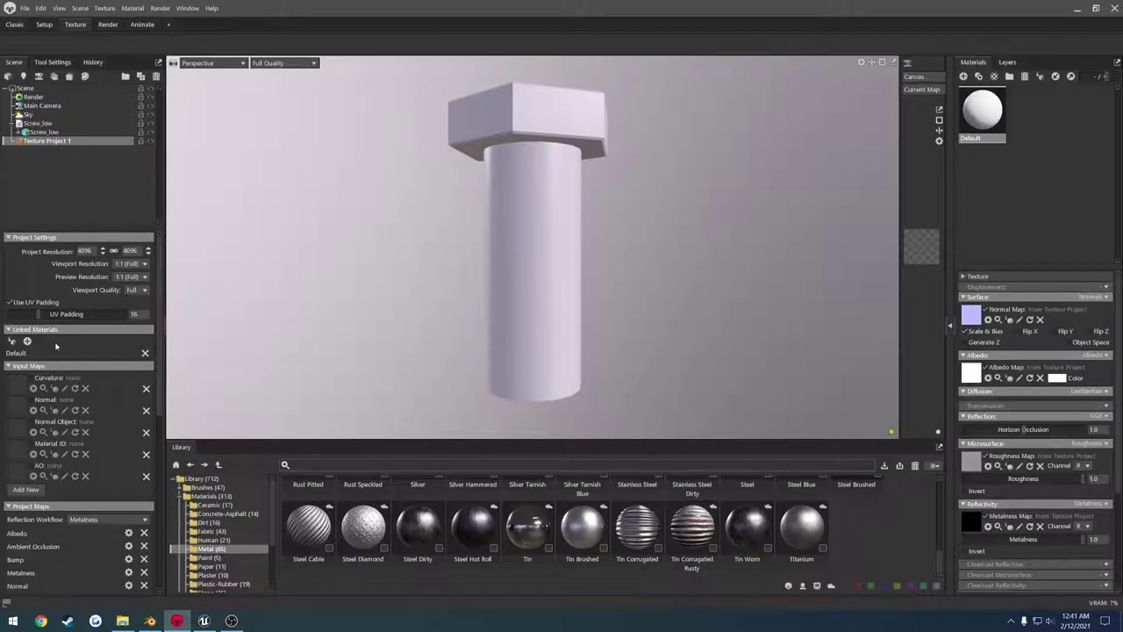
Load Screw_normal as the texture project's Normal input map and Screw_matid as its Material ID input map.
click(19, 406)
click(510, 282)
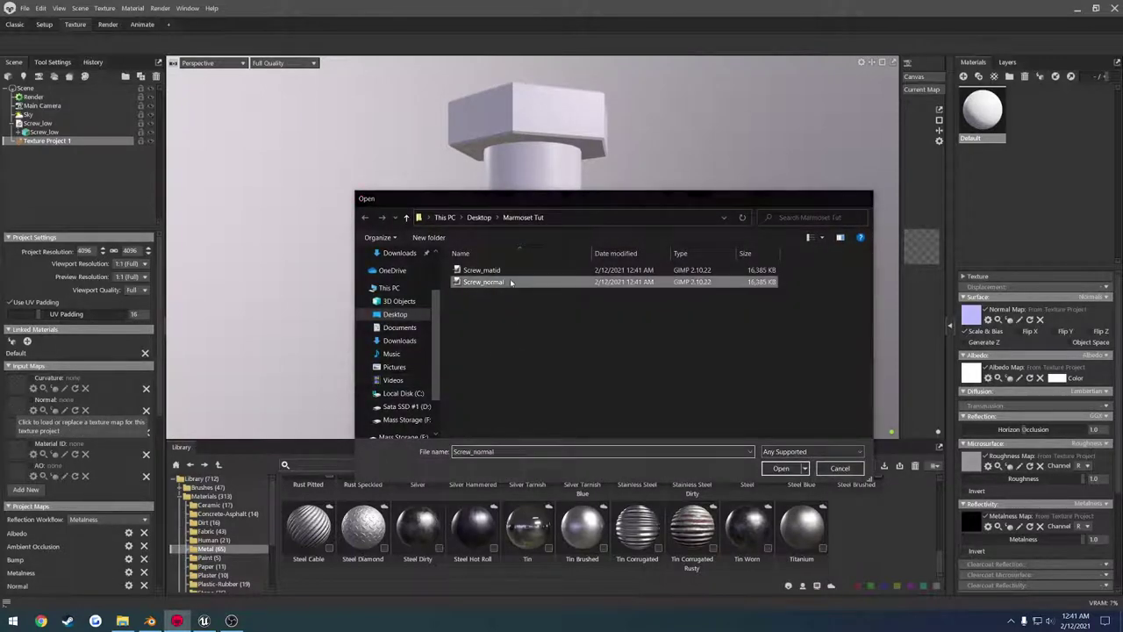
double_click(511, 281)
click(16, 450)
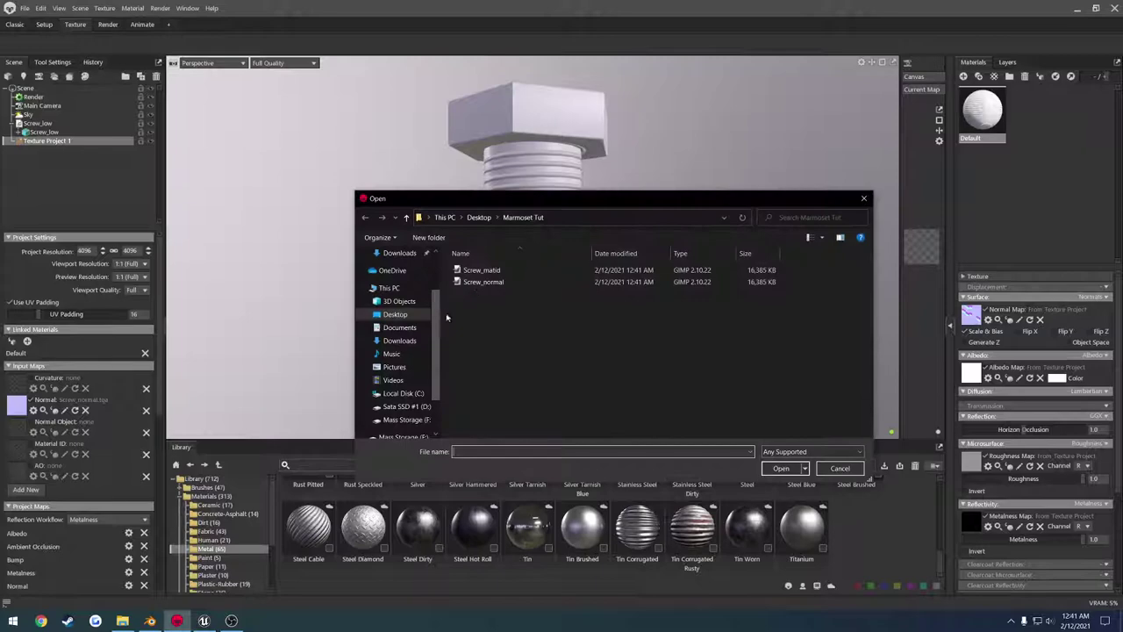
click(491, 270)
double_click(496, 273)
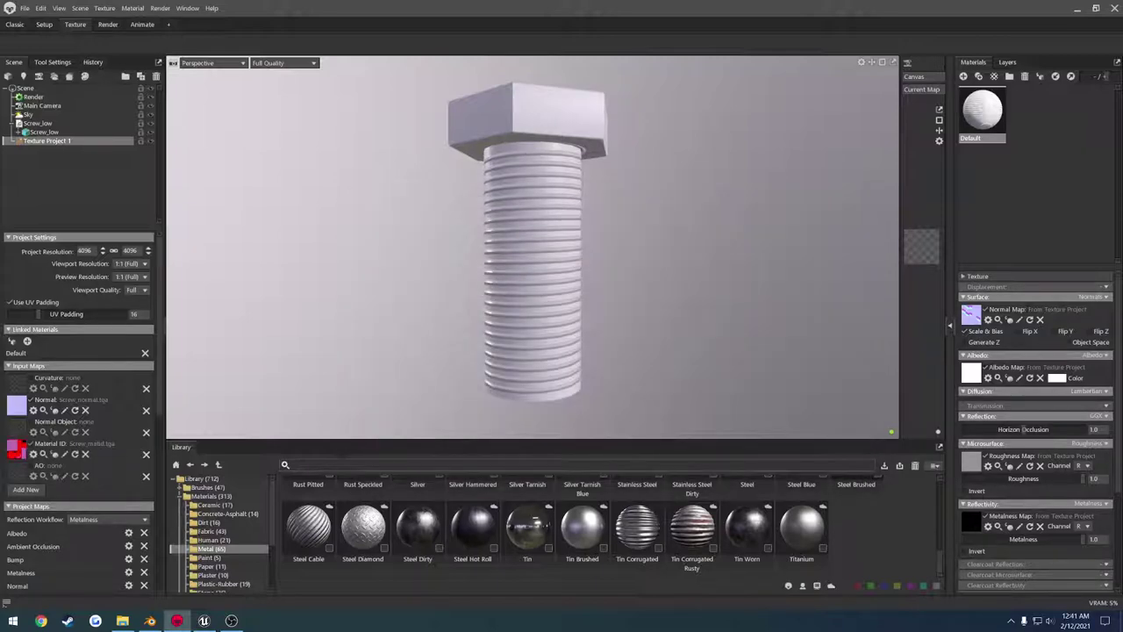
Locate the Steel Brushed material among the library's Metal materials.
scroll(545, 550, up, 2)
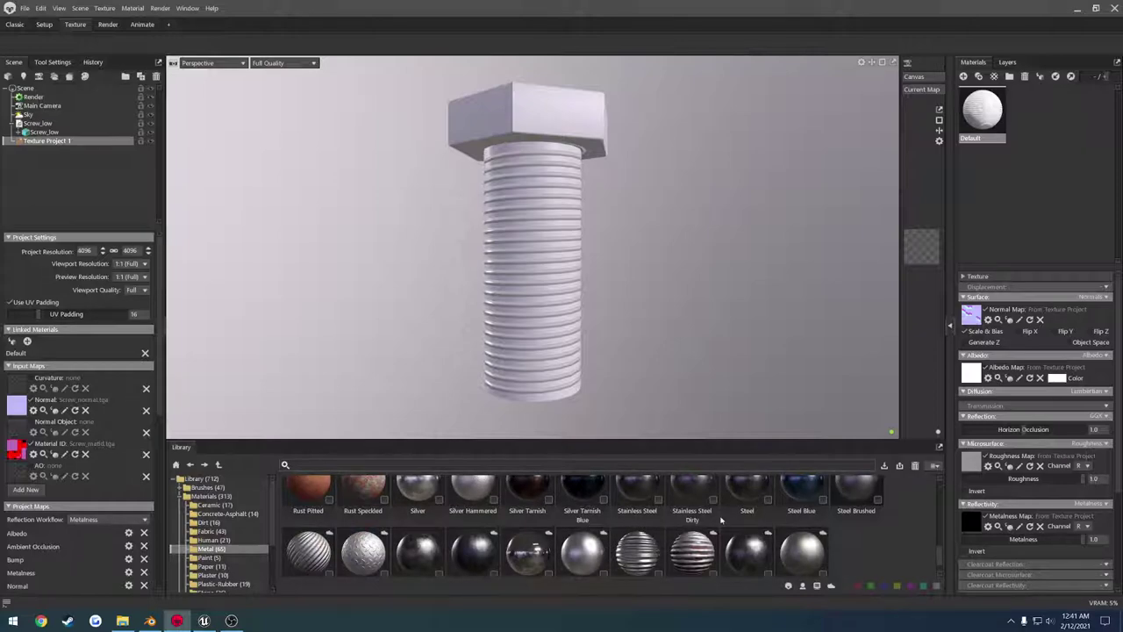
scroll(721, 520, up, 3)
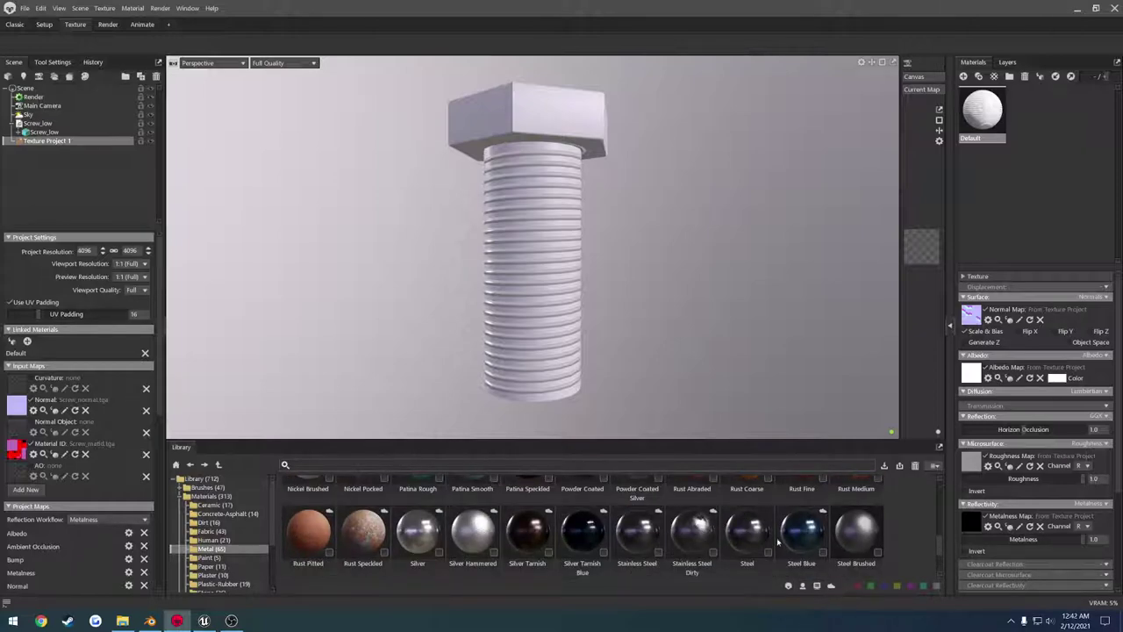
mouse_move(858, 535)
mouse_down()
mouse_move(869, 535)
mouse_move(640, 290)
mouse_move(618, 219)
mouse_move(579, 198)
mouse_move(554, 231)
mouse_move(851, 530)
mouse_up()
mouse_move(693, 342)
mouse_down()
mouse_move(622, 273)
mouse_move(458, 219)
mouse_move(386, 246)
mouse_move(391, 267)
mouse_up()
Switch to Blender, show Screw_low, compare it with Screw_high by selecting each alternately, and return to Marmoset Toolbag.
key(alt+Tab)
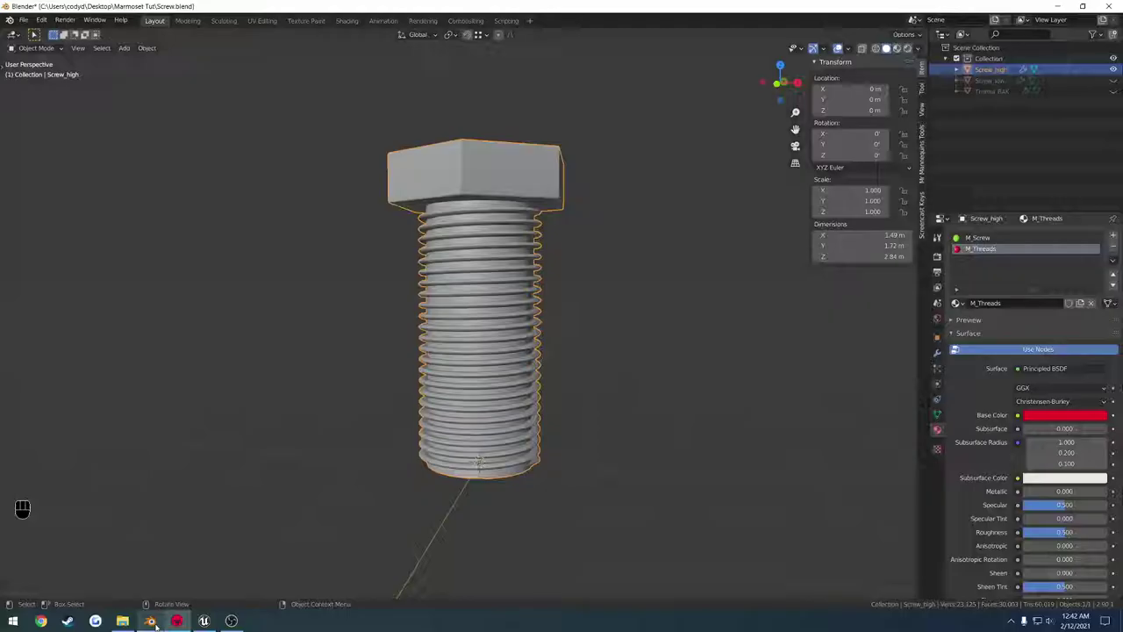
middle_drag(627, 312, 443, 301)
middle_drag(539, 306, 719, 243)
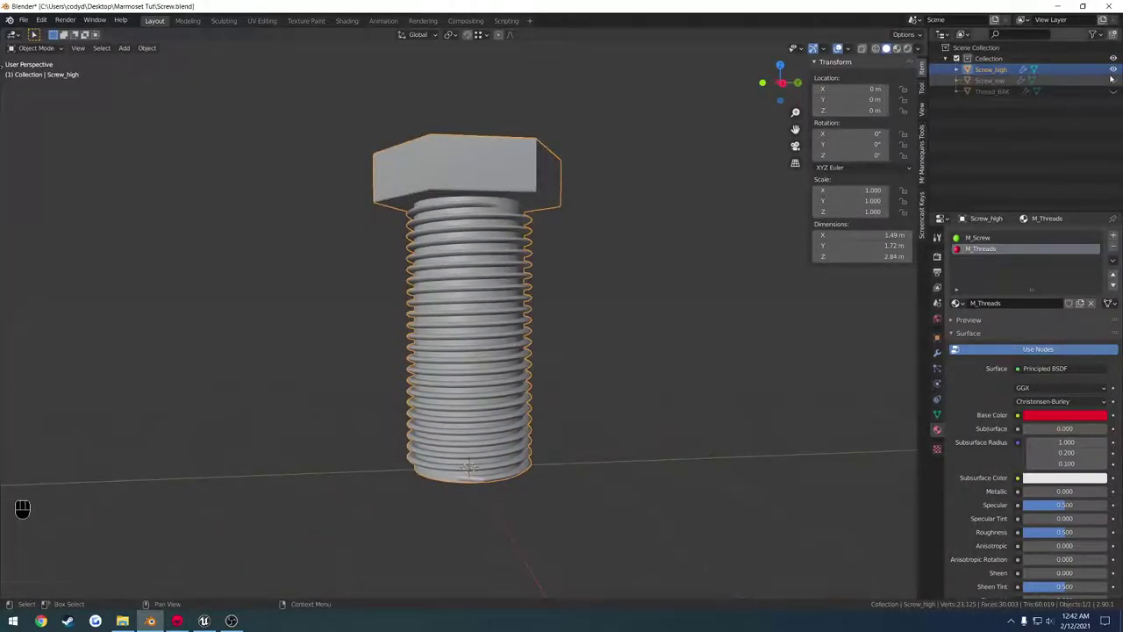
click(992, 80)
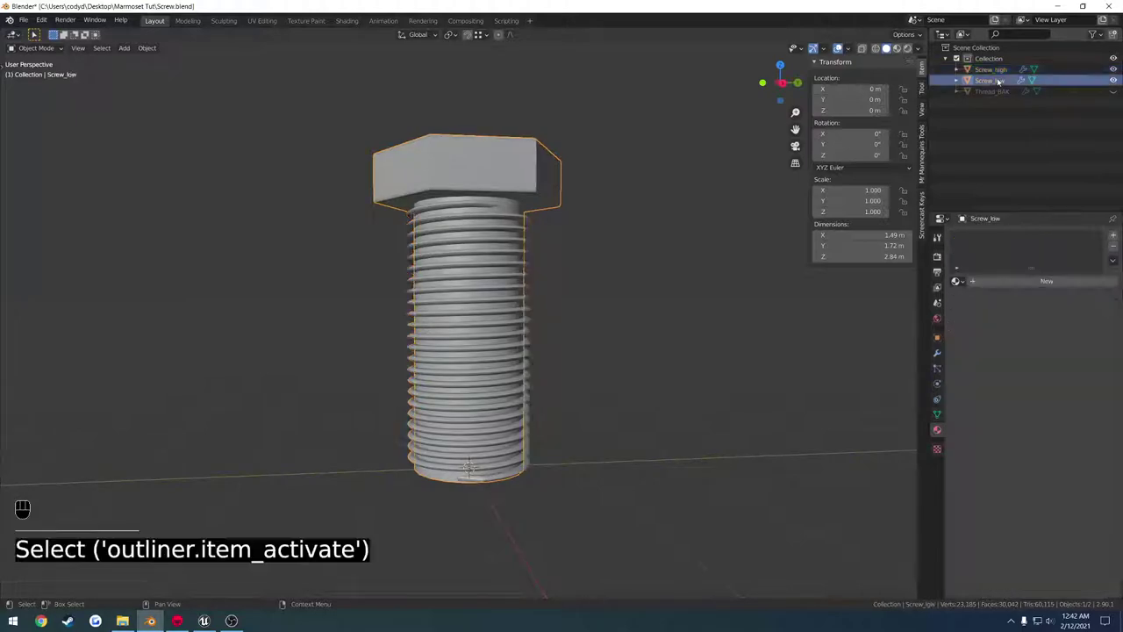
click(993, 70)
click(996, 77)
click(992, 70)
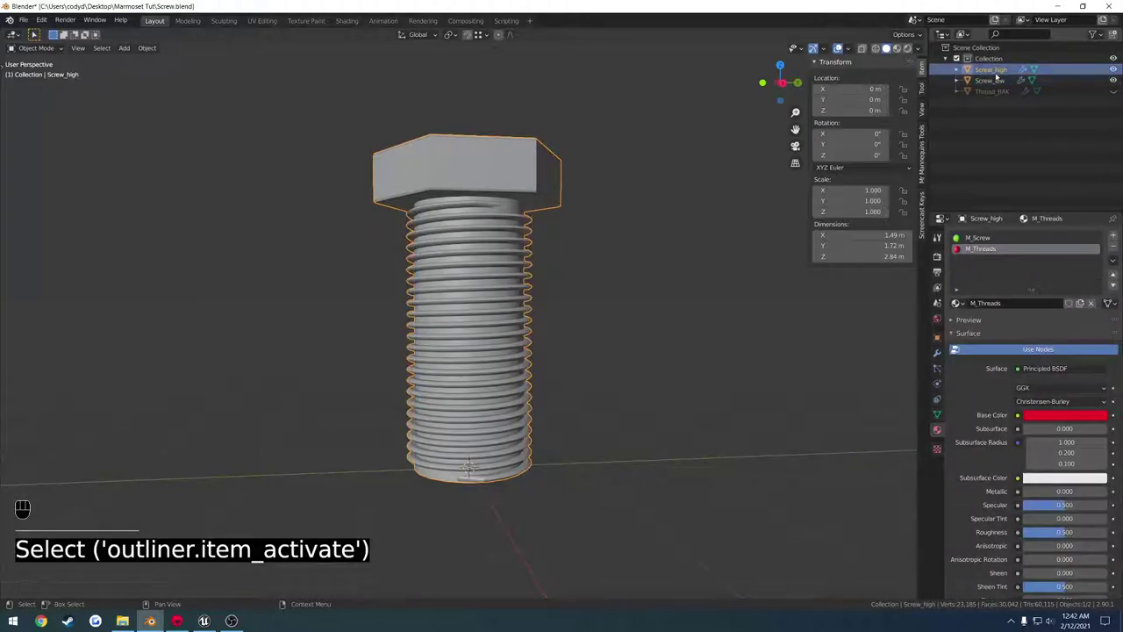
click(992, 80)
click(991, 70)
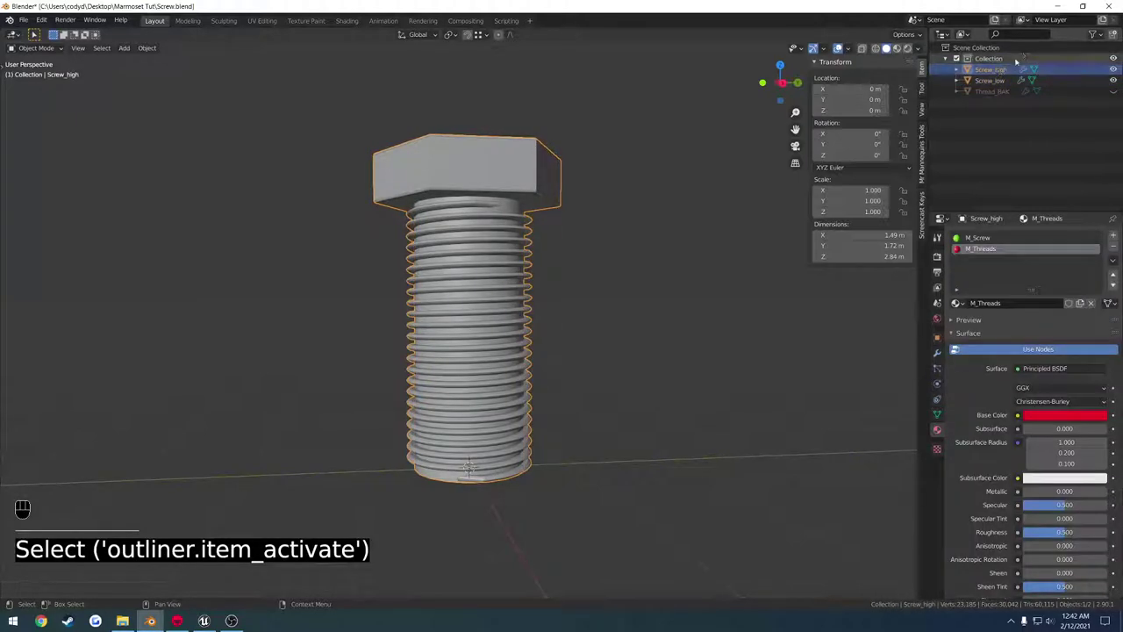
click(1058, 6)
Apply the Steel Brushed material to the screw head's material ID area and rename its layer Screw.
drag(709, 194, 672, 308)
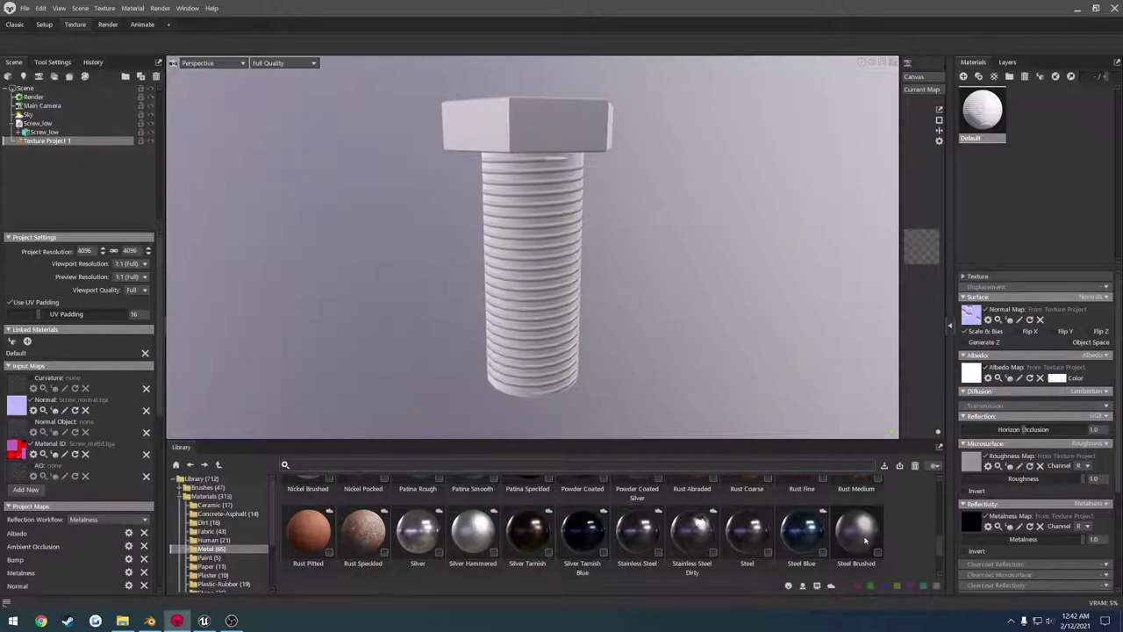
mouse_move(861, 539)
mouse_down()
mouse_move(594, 271)
mouse_move(532, 112)
mouse_move(521, 127)
mouse_move(538, 169)
mouse_move(541, 120)
mouse_move(555, 122)
mouse_up()
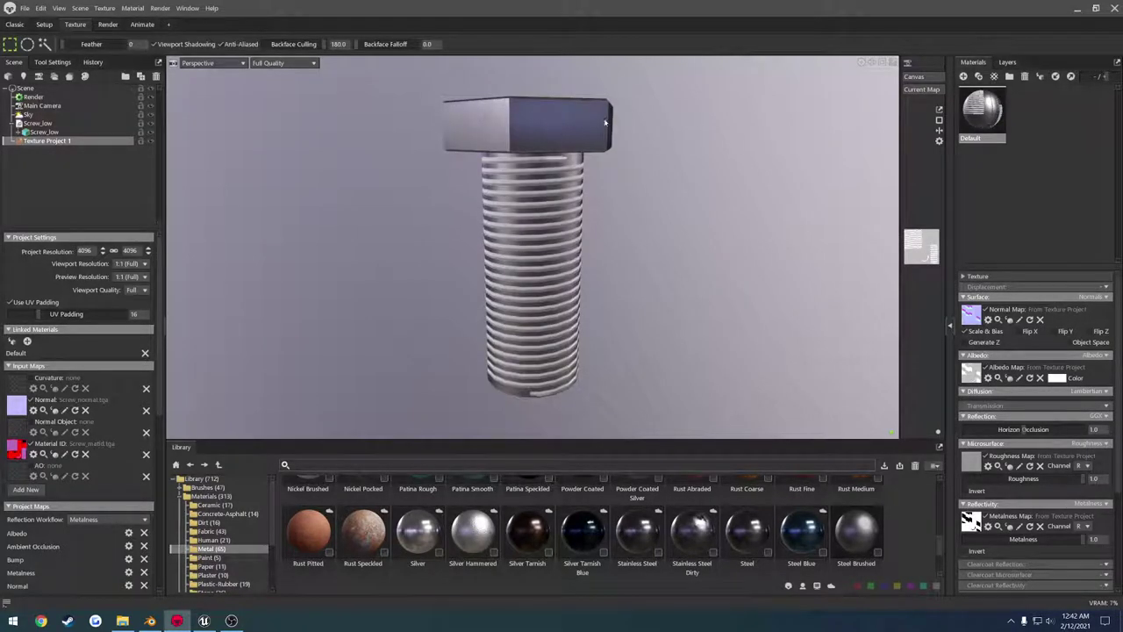
click(1007, 62)
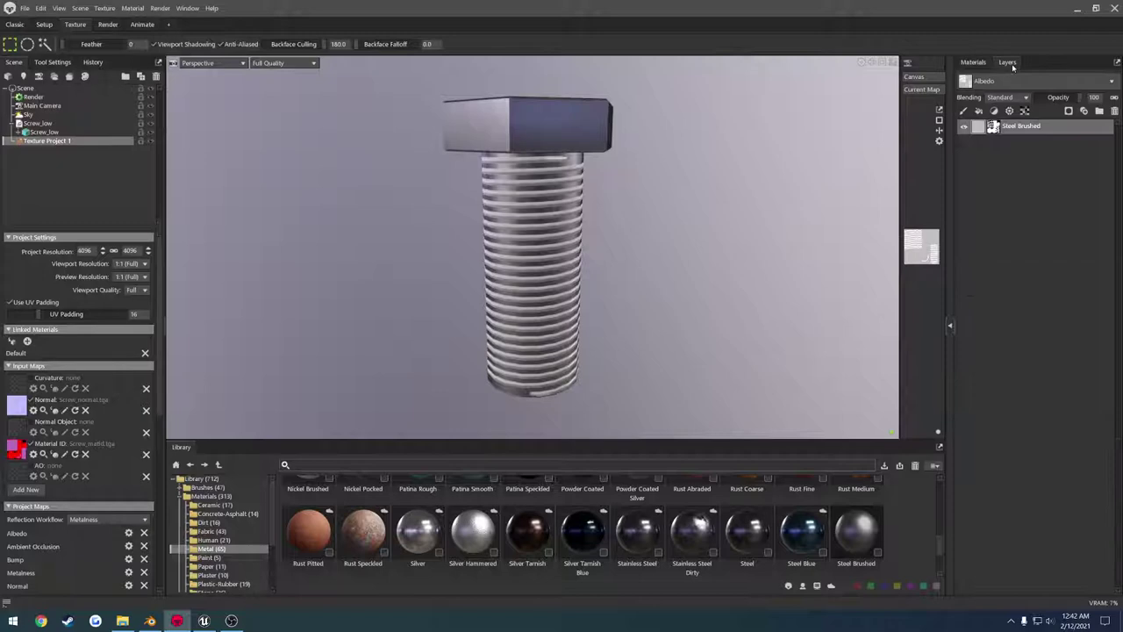
double_click(1018, 128)
text(Sc)
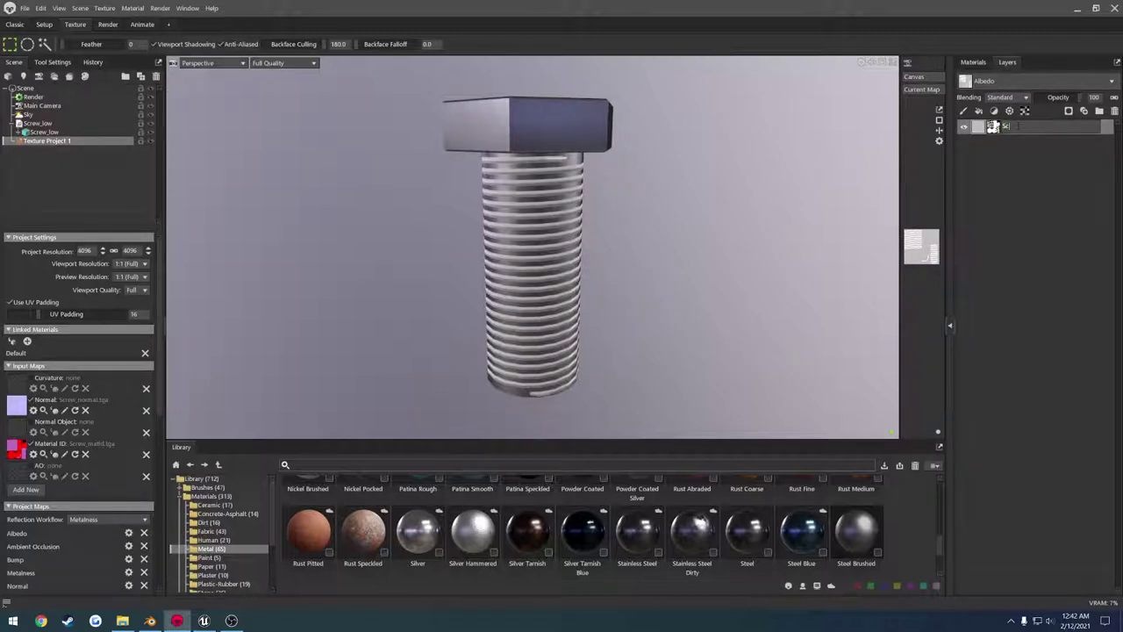
text(rew)
key(Return)
Apply Steel Brushed to the thread area of the shaft and rename the new layer Threads.
mouse_move(856, 540)
mouse_down()
mouse_move(538, 263)
mouse_move(530, 241)
mouse_up()
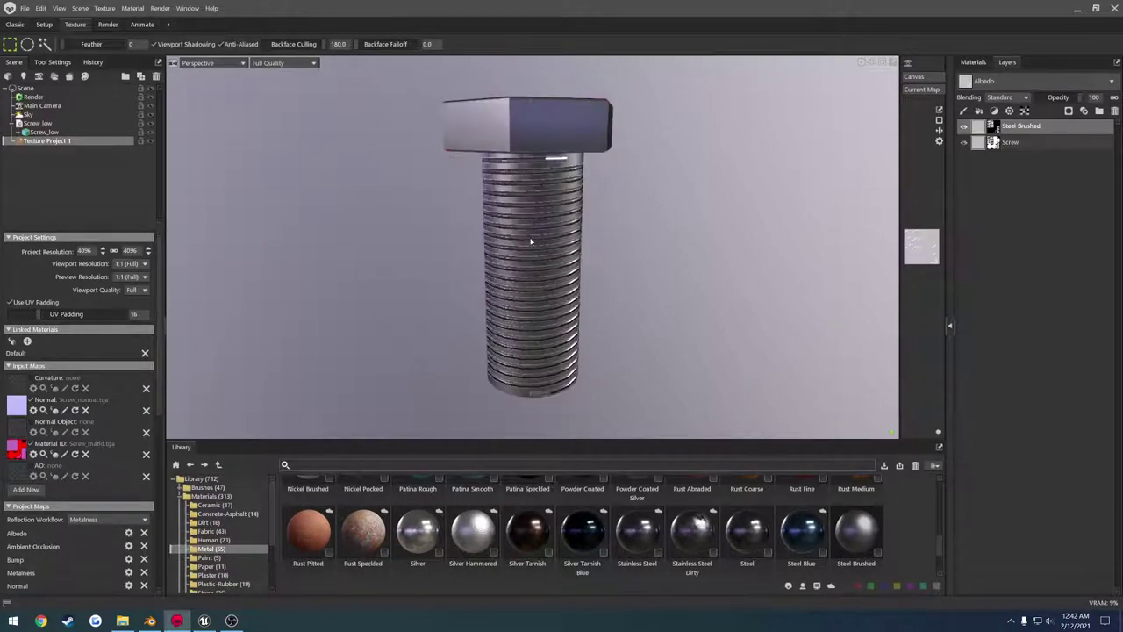
double_click(1020, 126)
text(Threads)
key(Return)
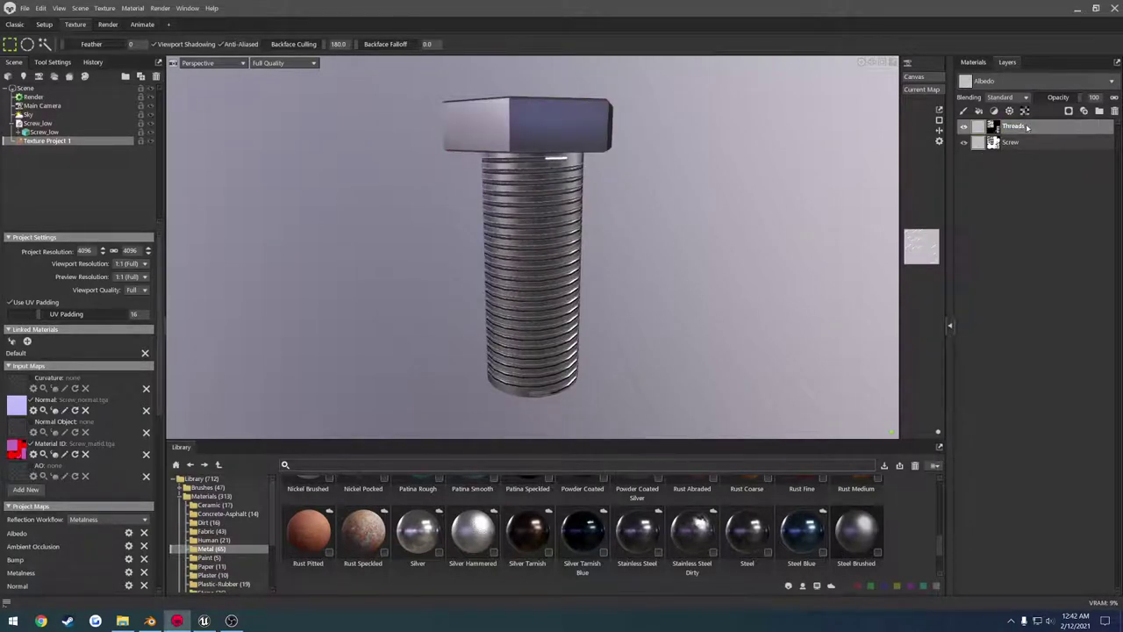
Expand the layer settings and lighten the Threads layer's albedo colour to e4e3e9.
scroll(635, 219, up, 2)
alt+drag(593, 248, 589, 320)
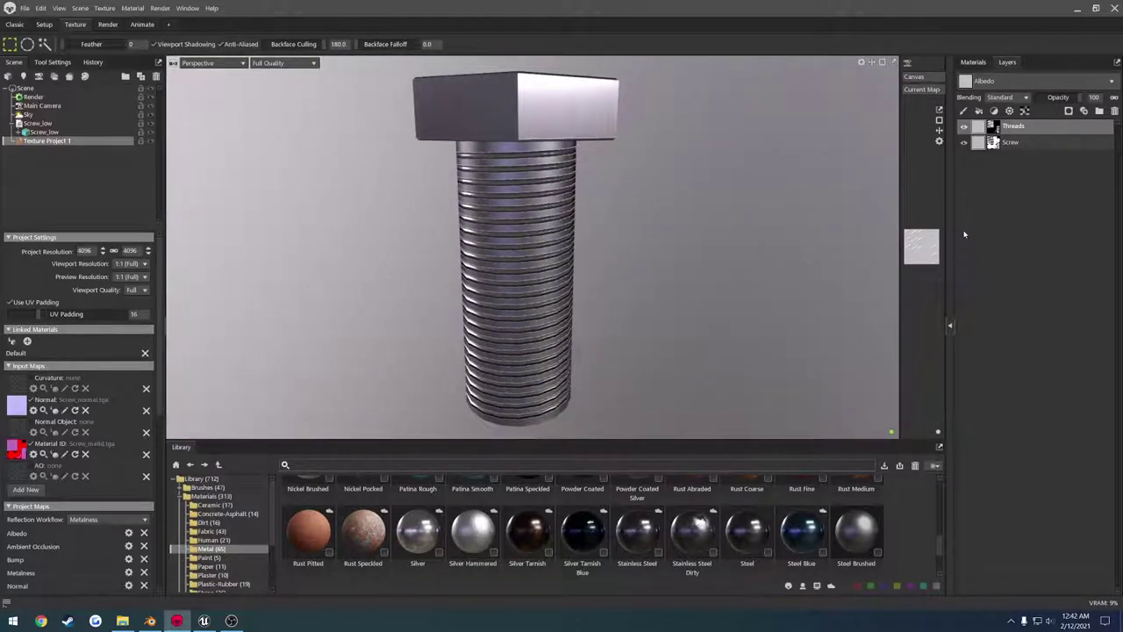
drag(950, 327, 778, 327)
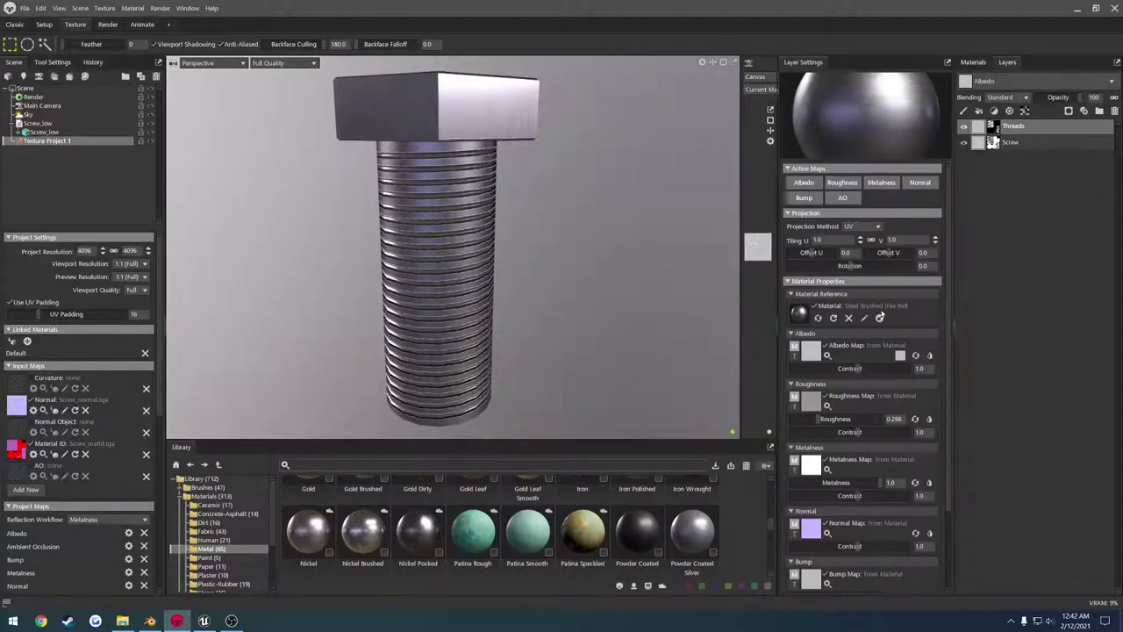
click(899, 356)
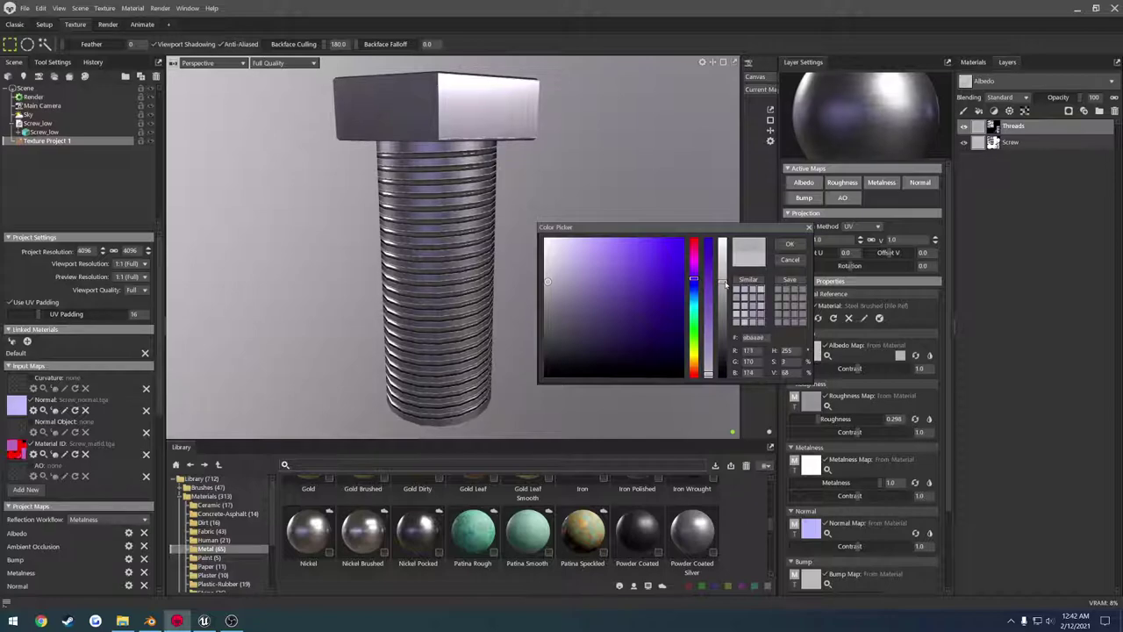
drag(725, 284, 727, 253)
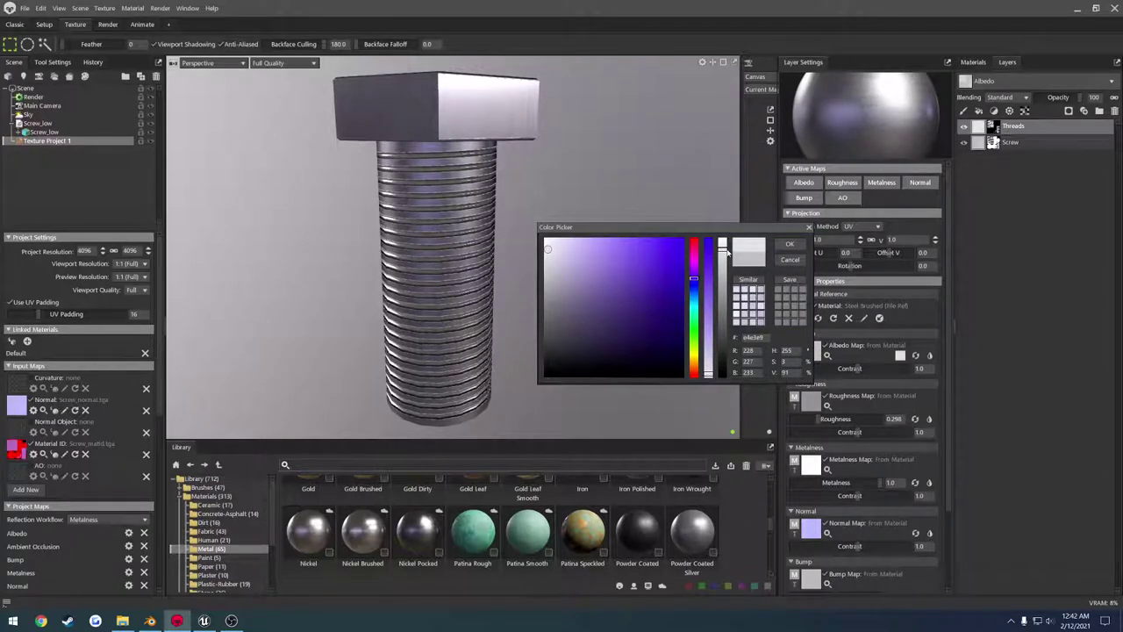
click(790, 246)
Lighten the Screw layer's albedo colour to dad9df and increase its roughness.
click(1009, 142)
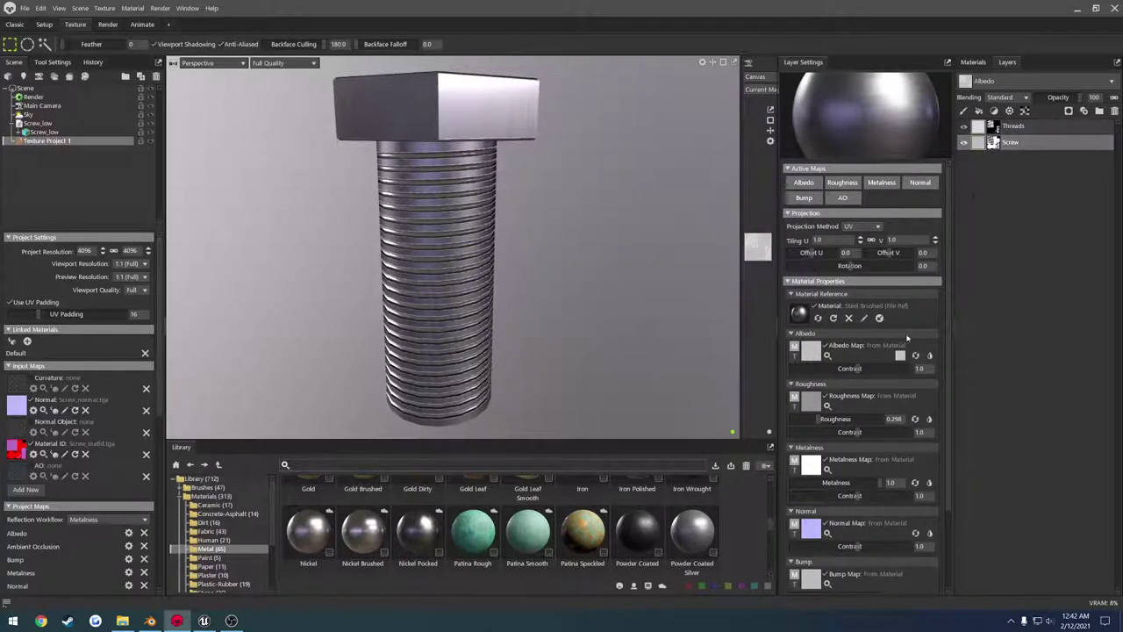
click(900, 355)
drag(725, 278, 725, 256)
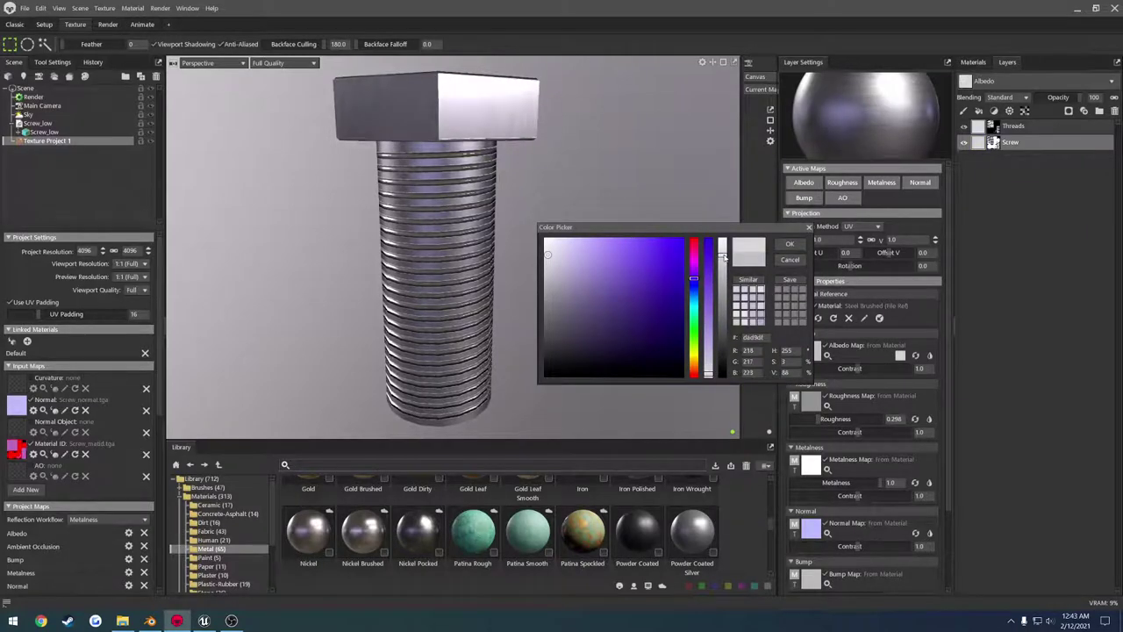
click(793, 247)
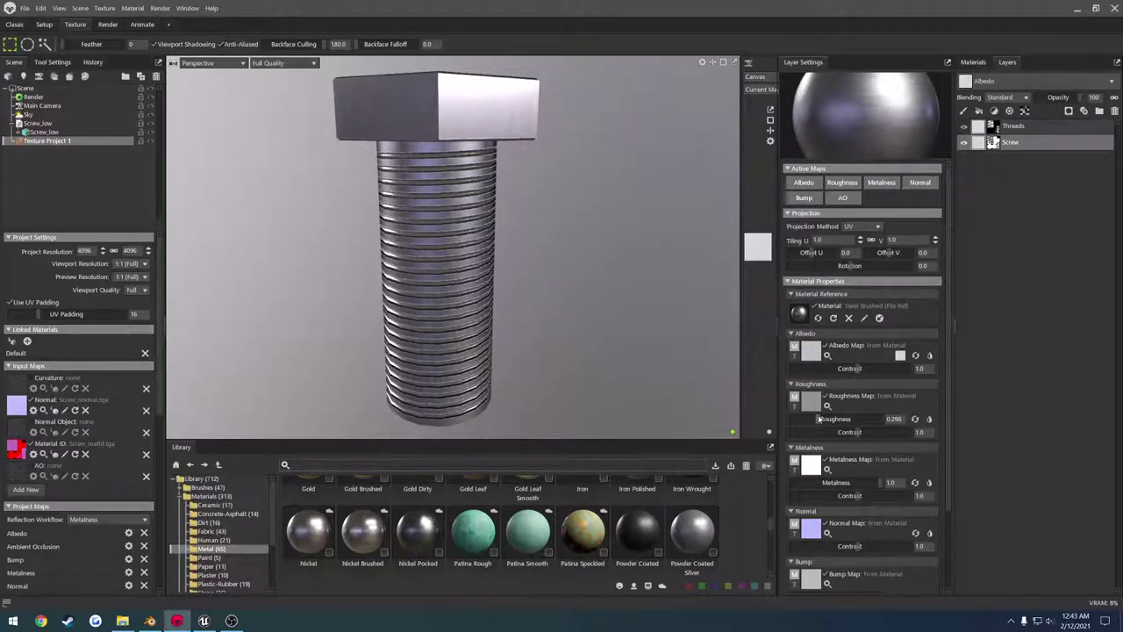
drag(819, 419, 860, 419)
Adjust the Threads layer's roughness to 0.444 for a moderately shiny metal.
click(1009, 126)
alt+drag(611, 274, 612, 238)
middle_drag(611, 238, 534, 205)
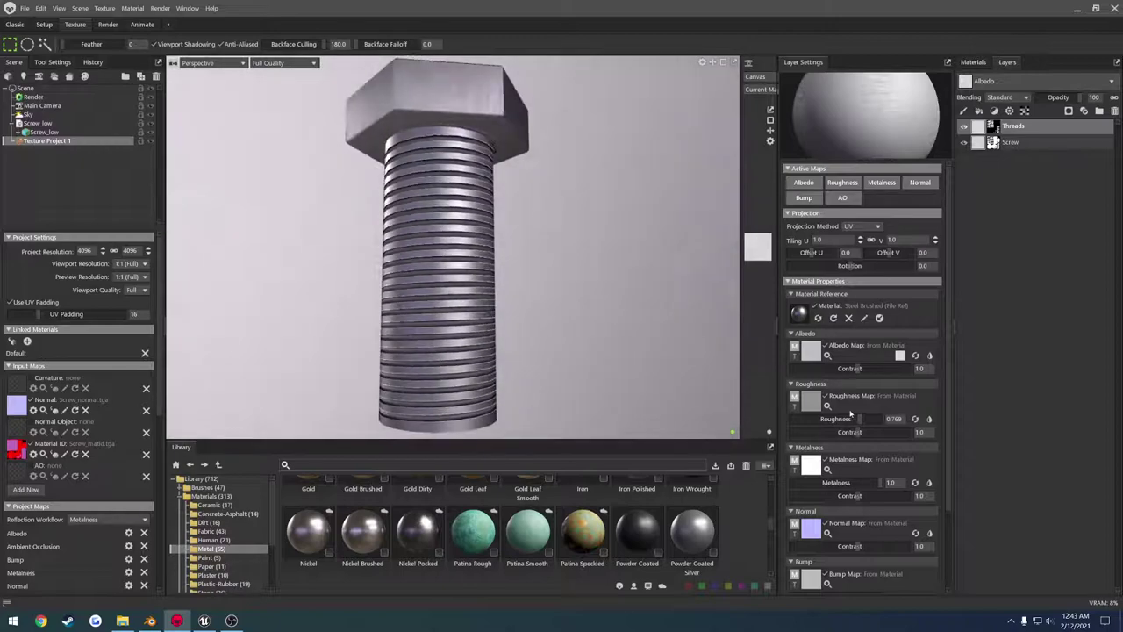
drag(859, 419, 837, 419)
middle_drag(452, 270, 617, 321)
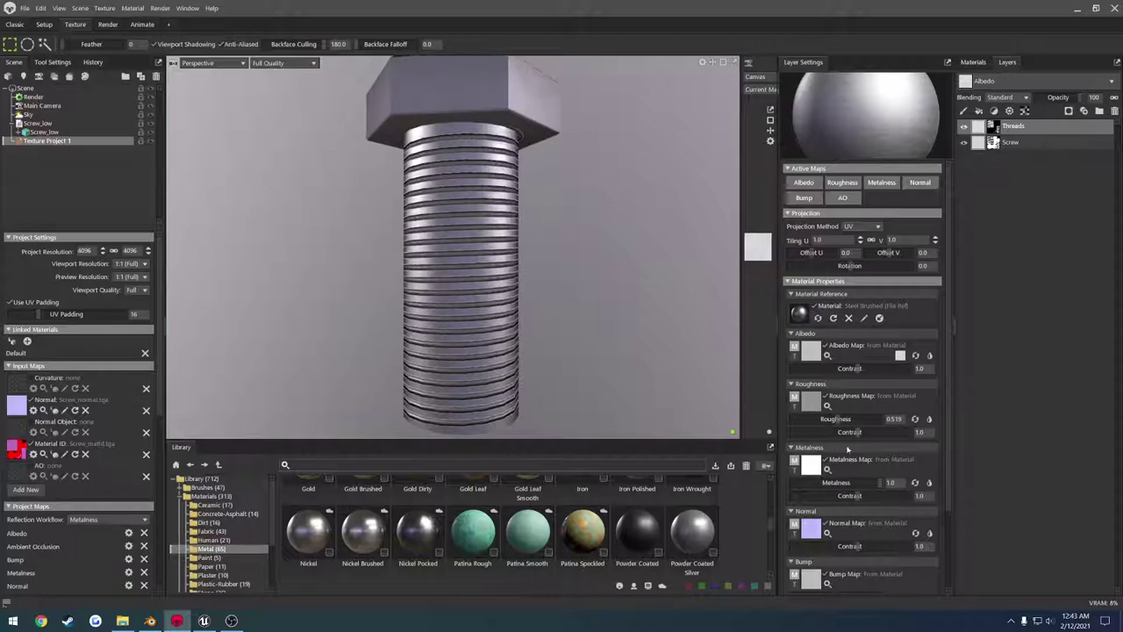
drag(840, 423, 826, 419)
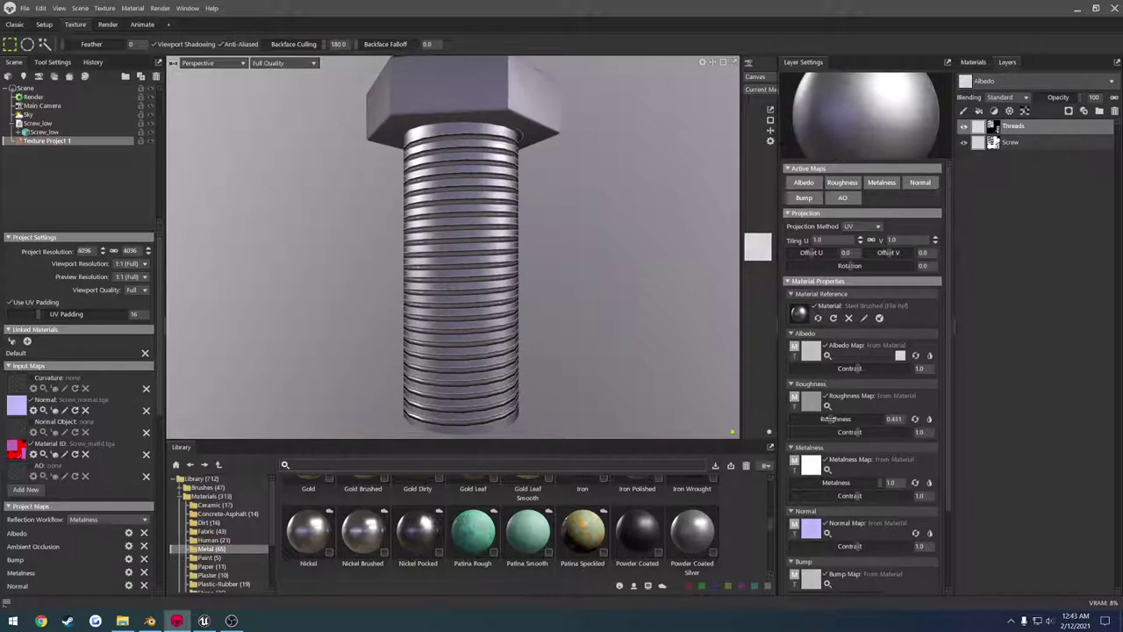
Set the Sky object's backdrop mode to Sky so the environment image is used behind the screw.
mouse_move(543, 263)
alt+mouse_down()
mouse_move(488, 325)
mouse_move(729, 153)
mouse_move(579, 316)
mouse_move(542, 273)
alt+mouse_up()
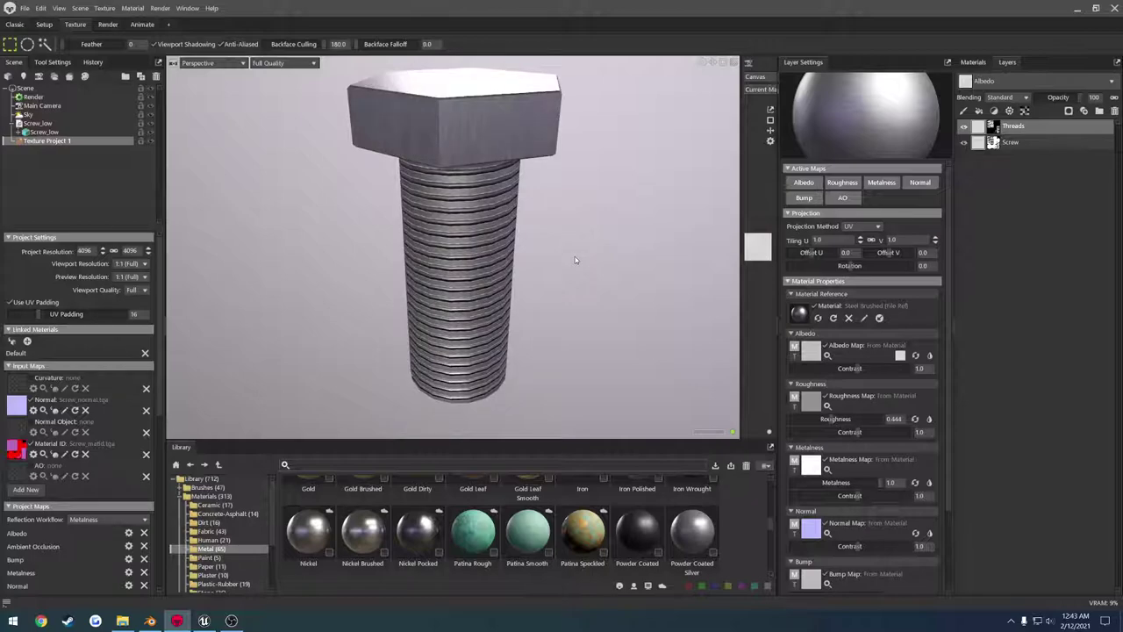
middle_drag(554, 270, 648, 213)
click(28, 114)
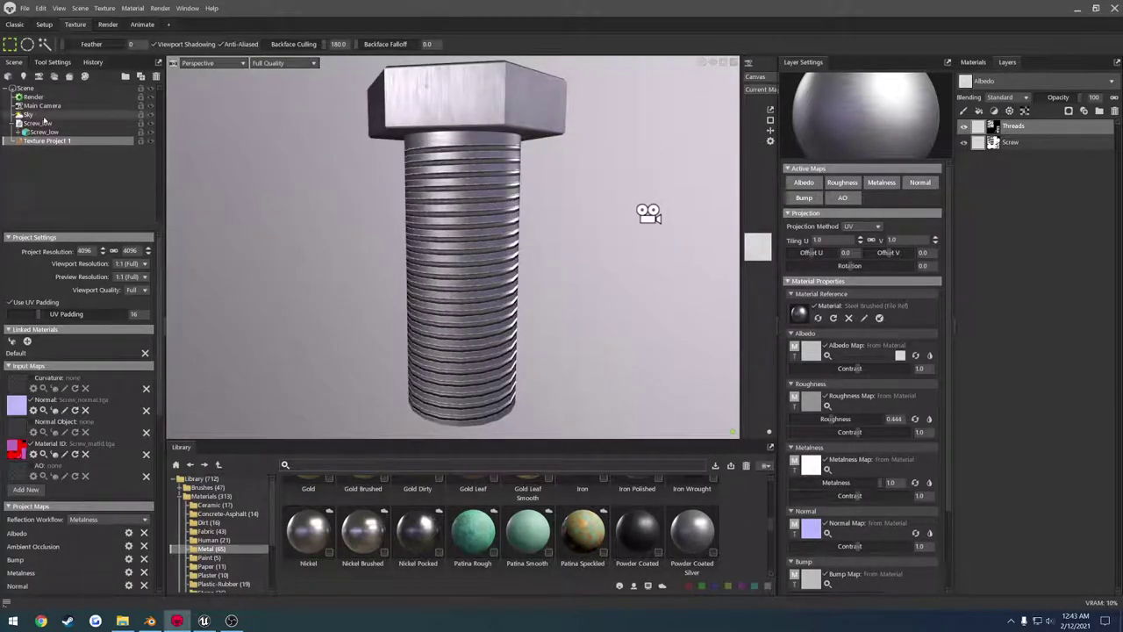
click(50, 428)
click(61, 449)
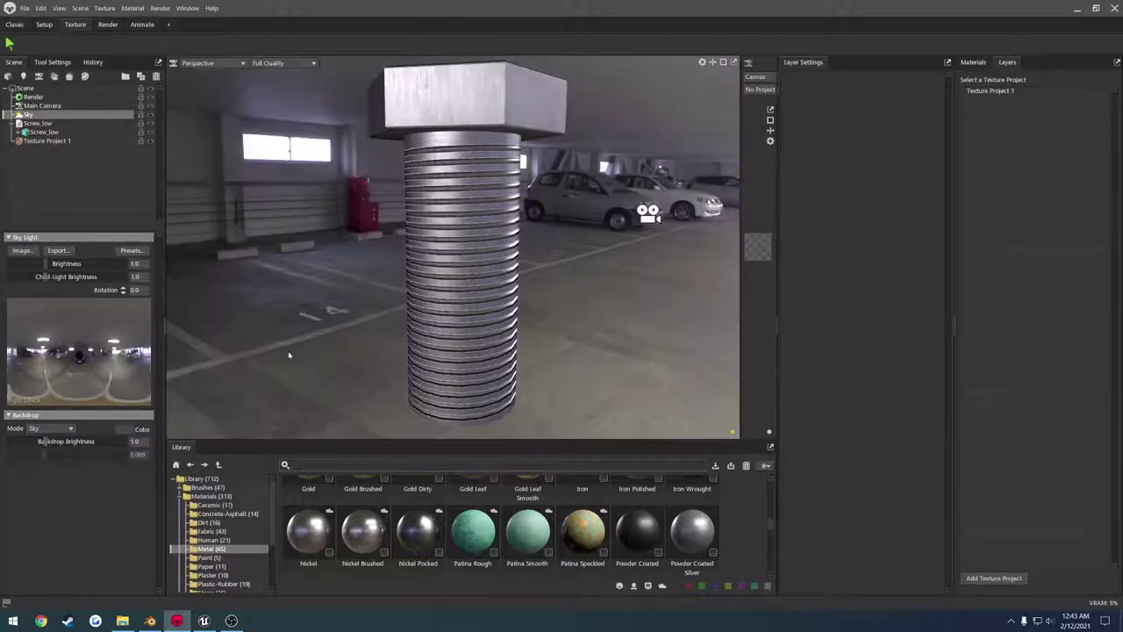
Examine the textured screw against the parking garage backdrop from near and far and from different angles.
drag(294, 353, 444, 263)
scroll(573, 319, down, 5)
scroll(550, 265, down, 3)
drag(513, 270, 500, 267)
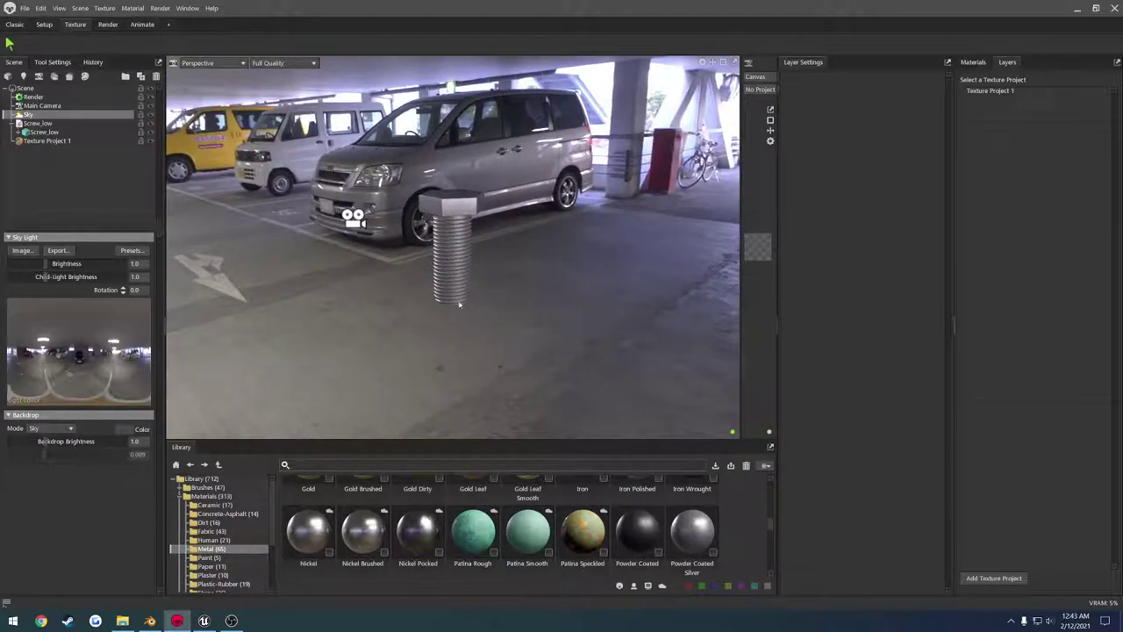
scroll(531, 259, down, 5)
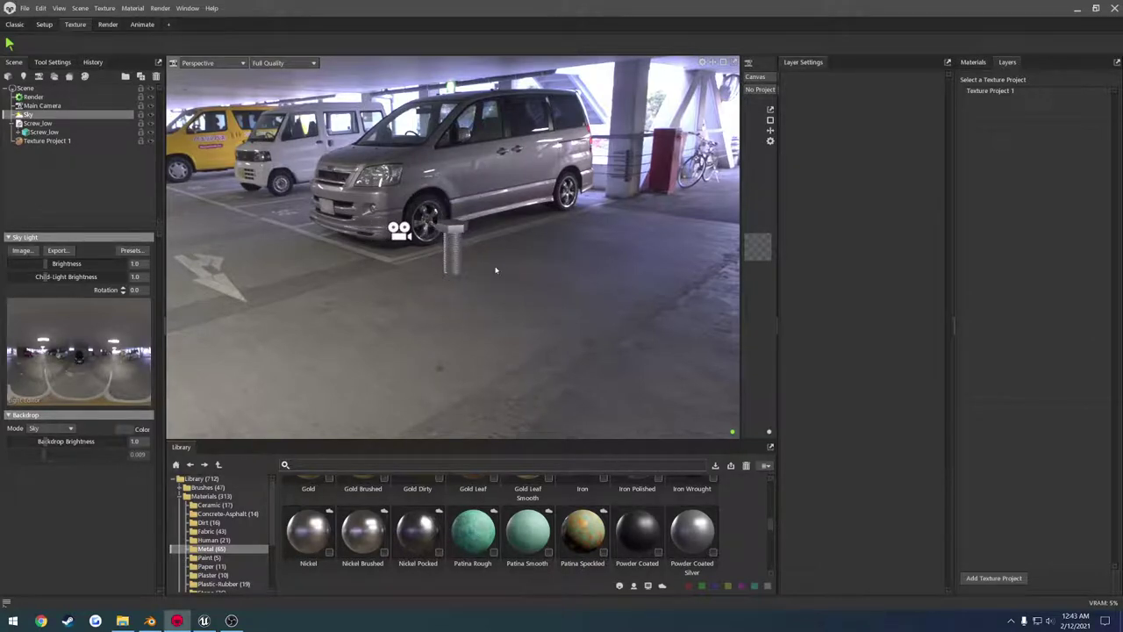
drag(496, 270, 490, 249)
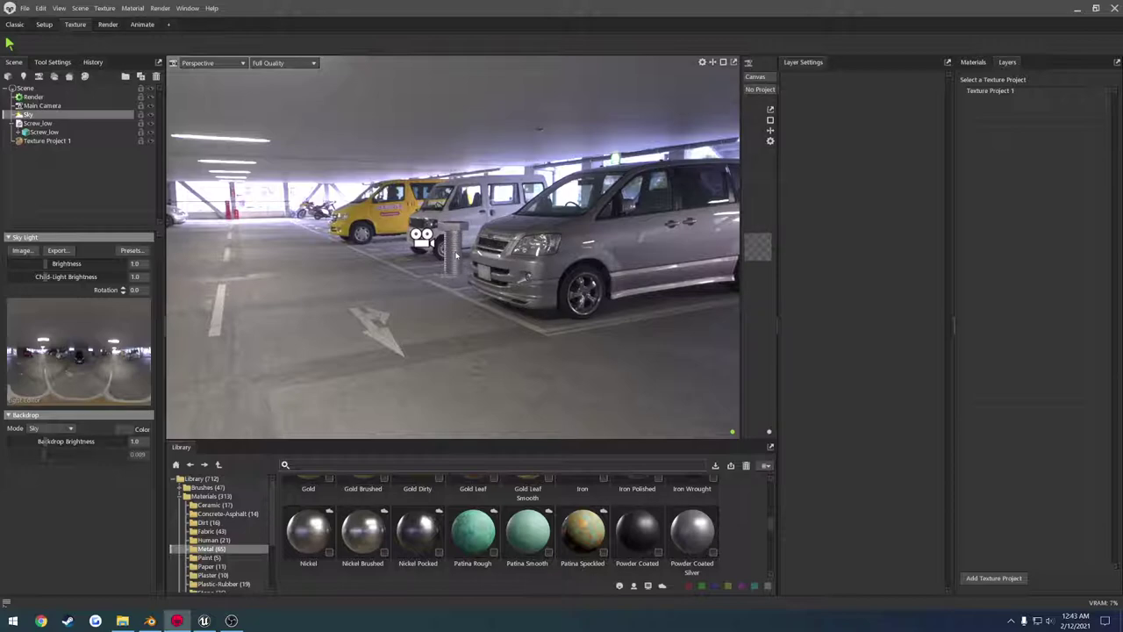
scroll(456, 254, up, 10)
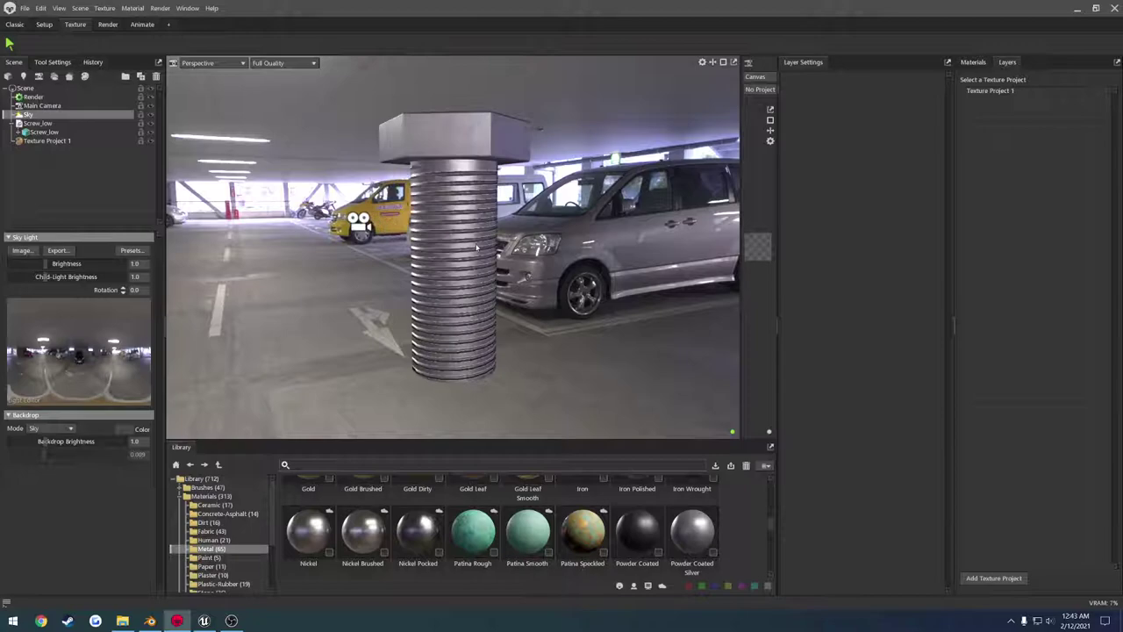
drag(456, 250, 540, 294)
drag(480, 178, 479, 278)
scroll(465, 201, down, 3)
click(462, 212)
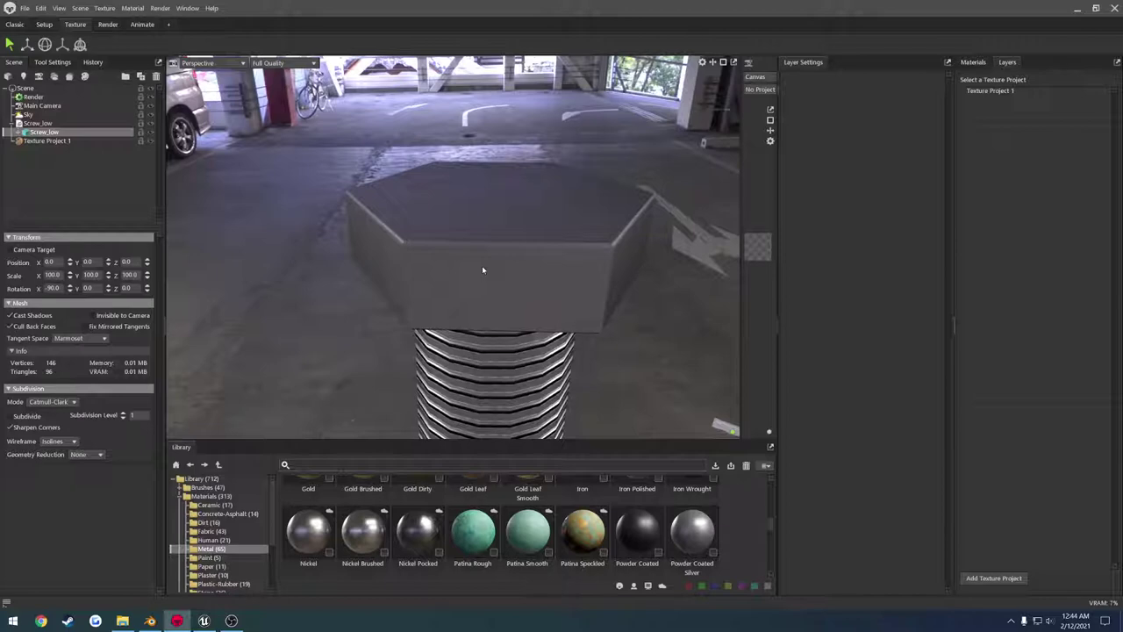
scroll(485, 268, down, 5)
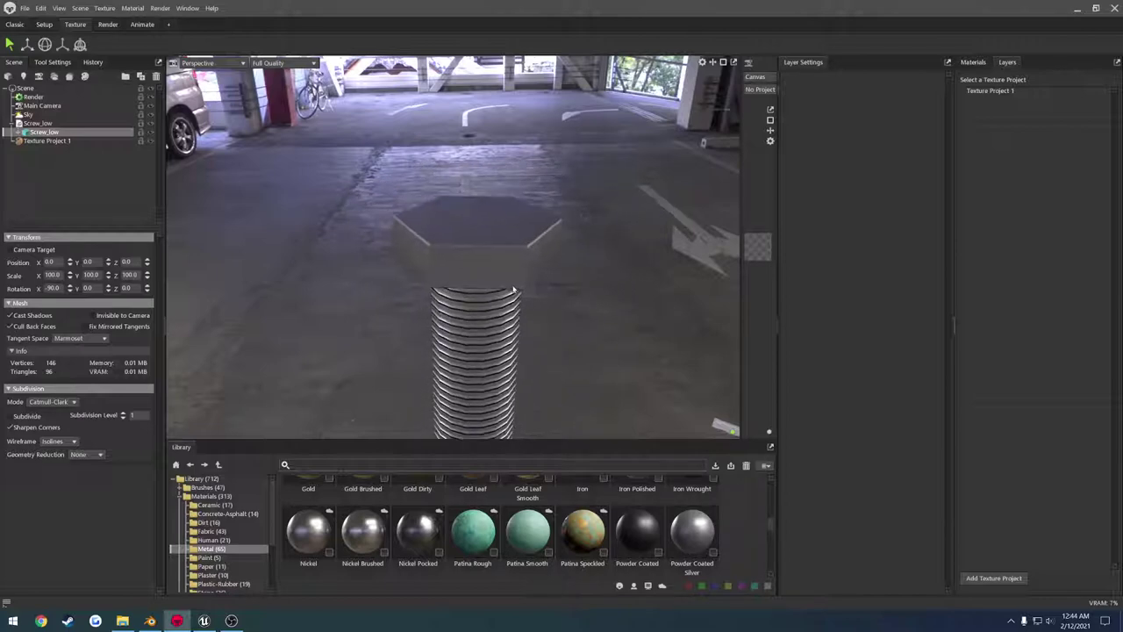
scroll(496, 271, up, 2)
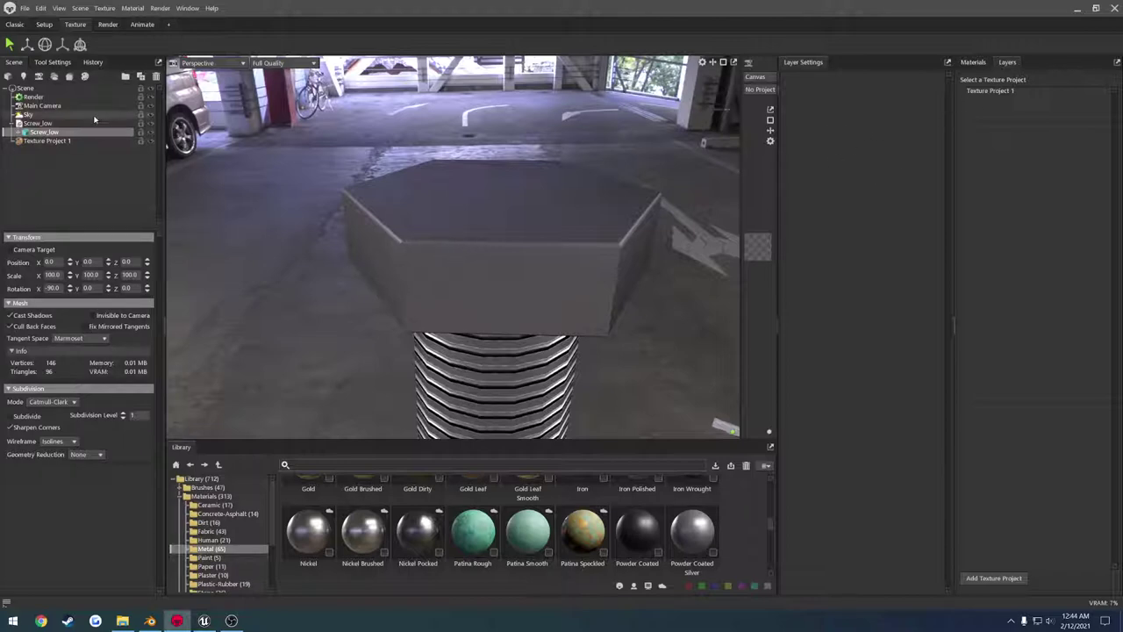
Start choosing the export path of Texture Project 1 and create a folder named Textures inside Marmoset Tut.
click(76, 141)
scroll(506, 317, down, 3)
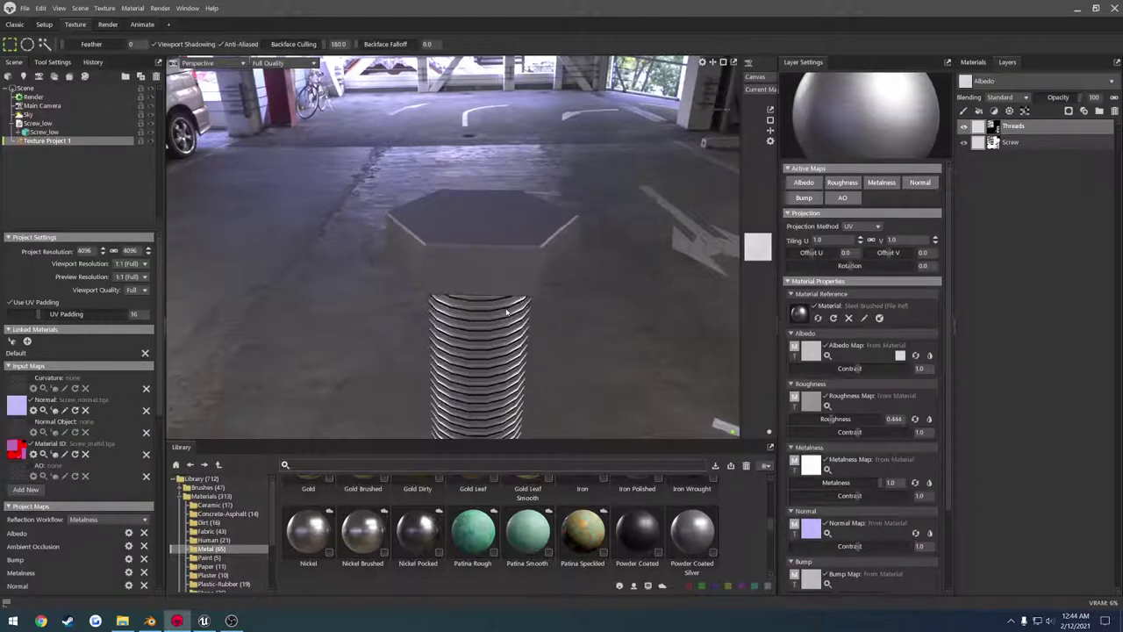
mouse_move(472, 322)
alt+mouse_down()
mouse_move(579, 241)
mouse_move(466, 172)
mouse_move(496, 302)
mouse_move(456, 326)
alt+mouse_up()
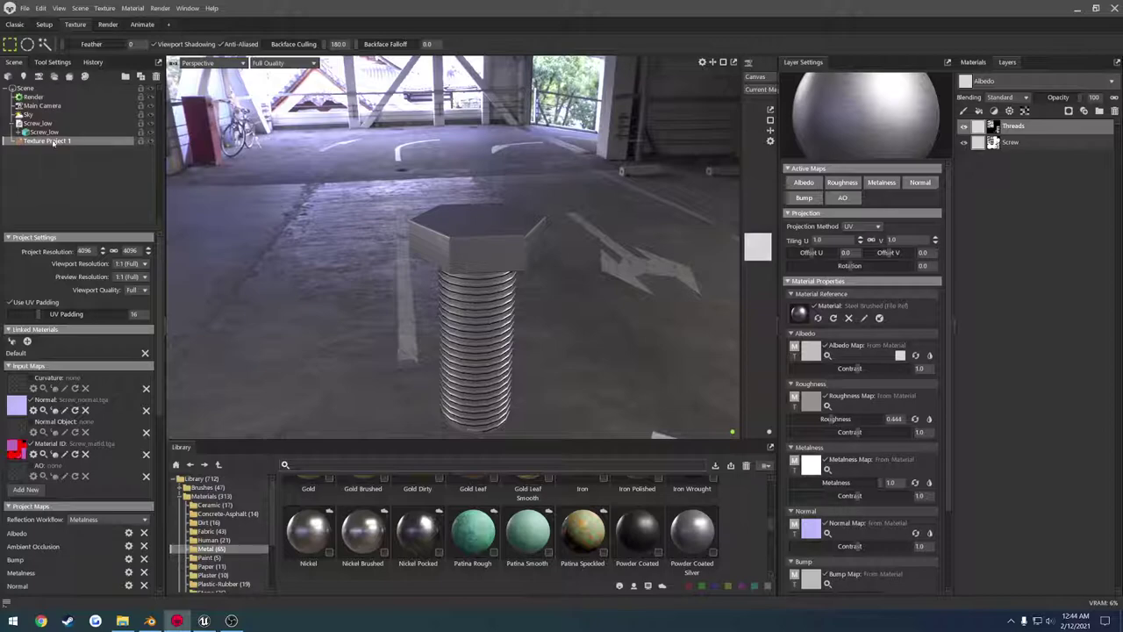
scroll(76, 328, down, 8)
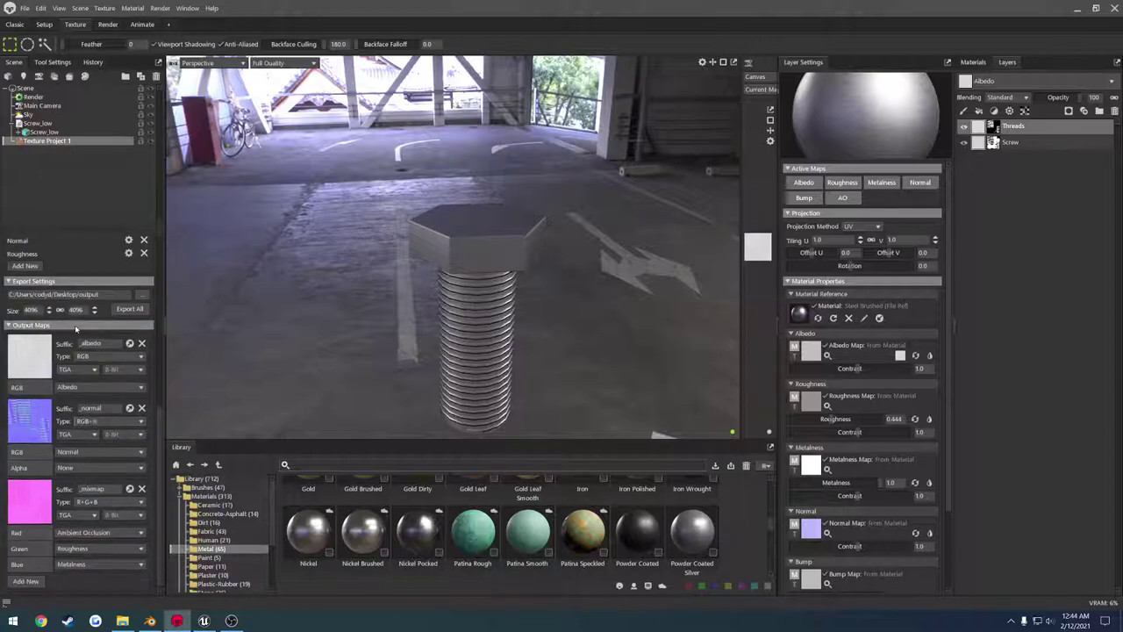
click(144, 298)
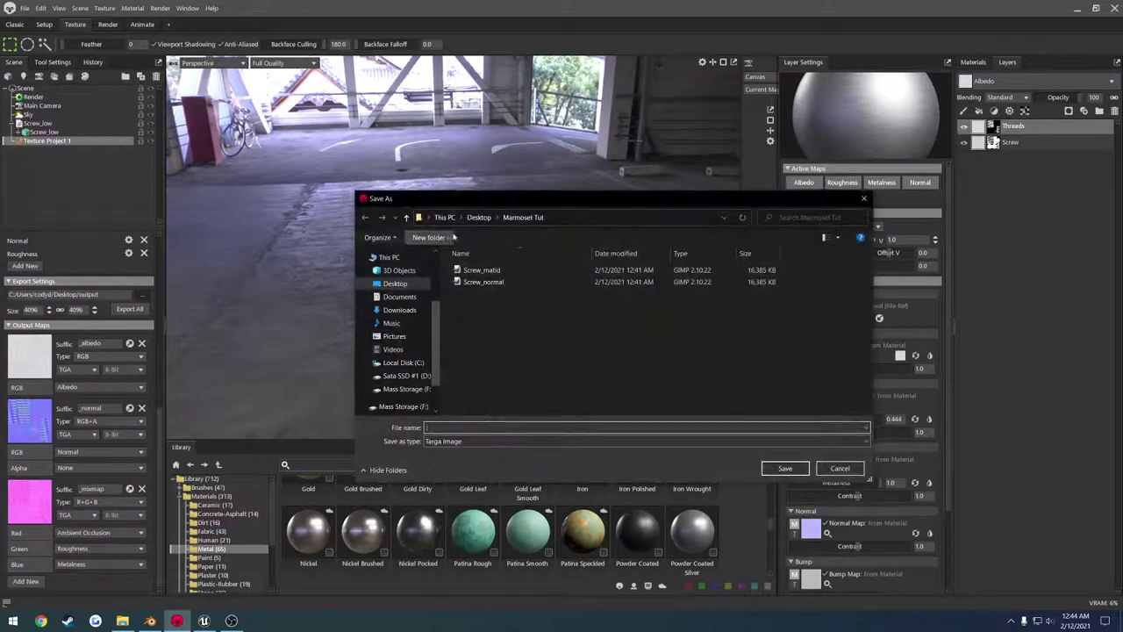
right_click(471, 374)
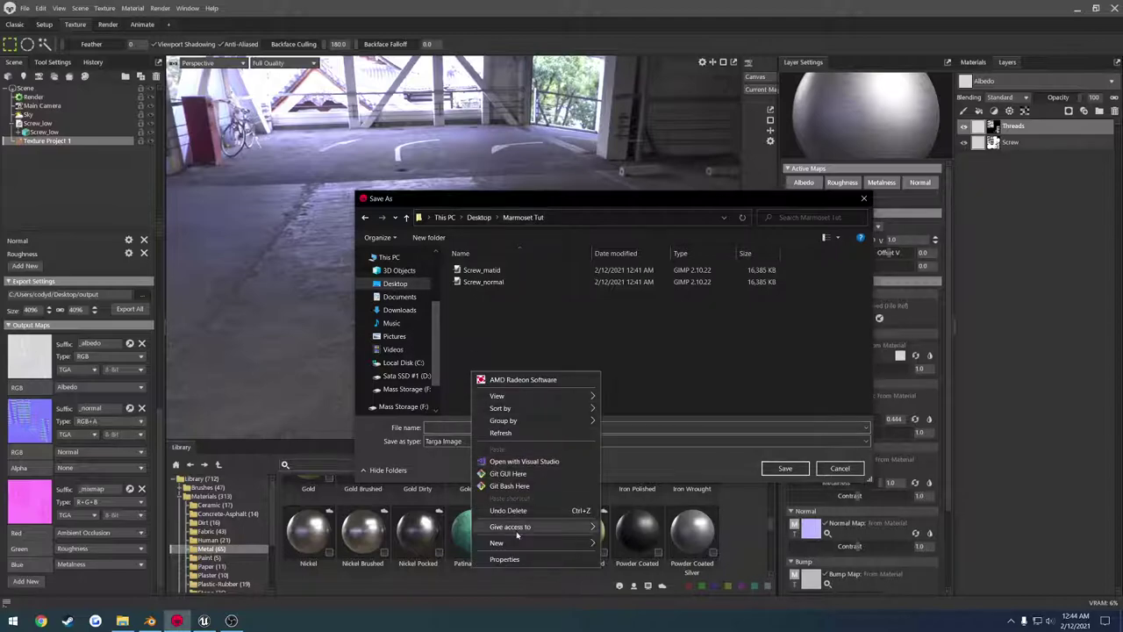
mouse_move(514, 526)
click(618, 542)
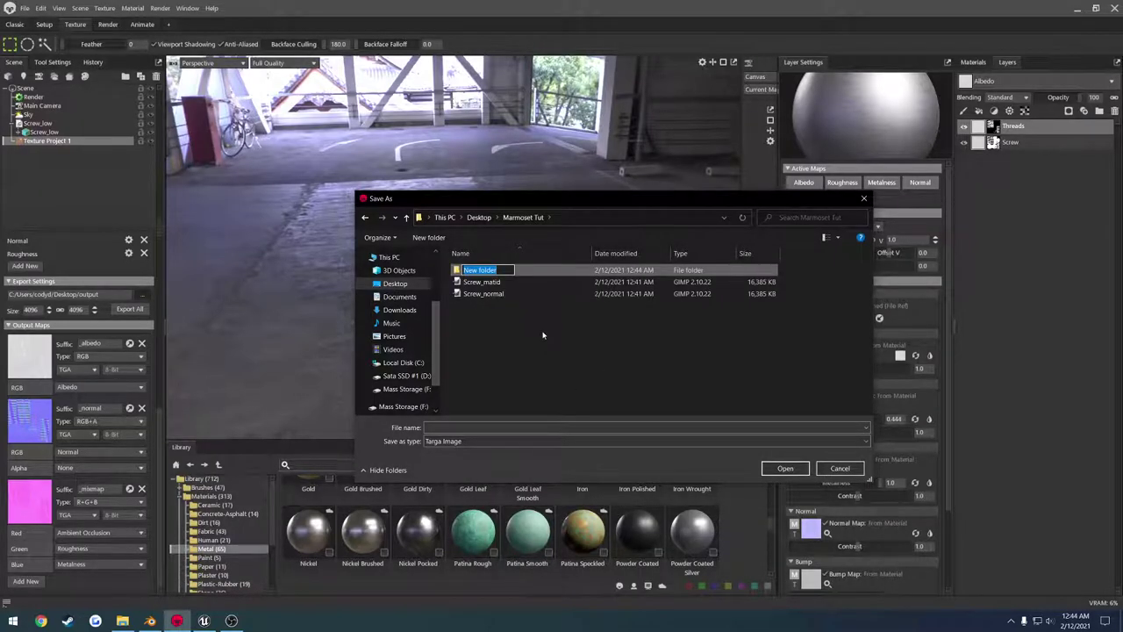
text(Textures)
key(Return)
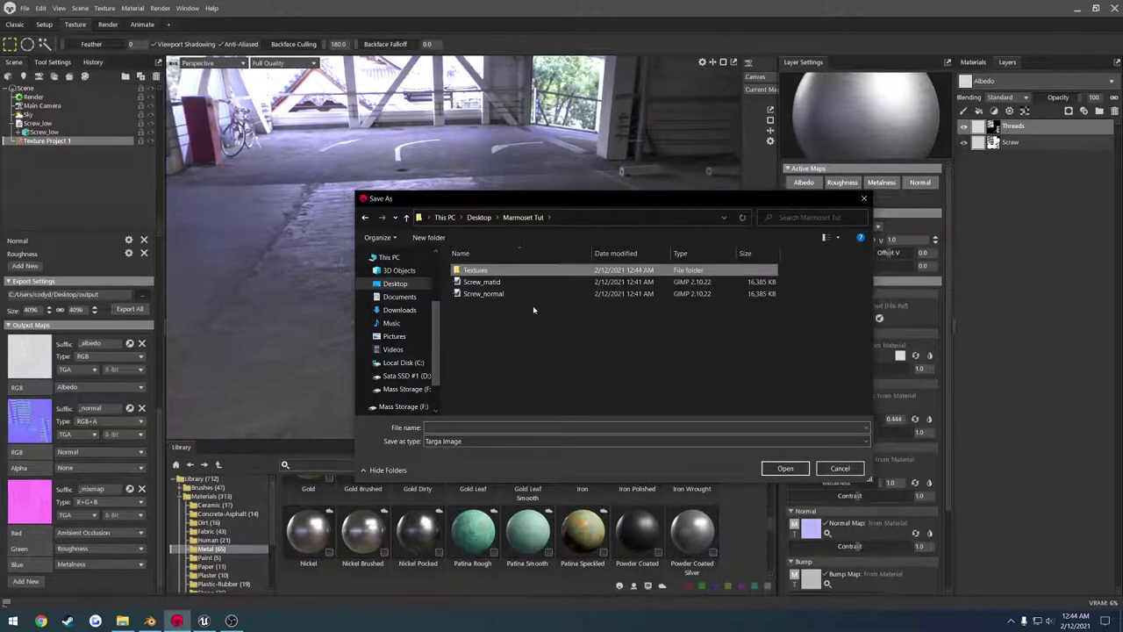
Point the export path to the Textures folder, set the export size to 1024 x 1024, and export all output maps.
double_click(491, 270)
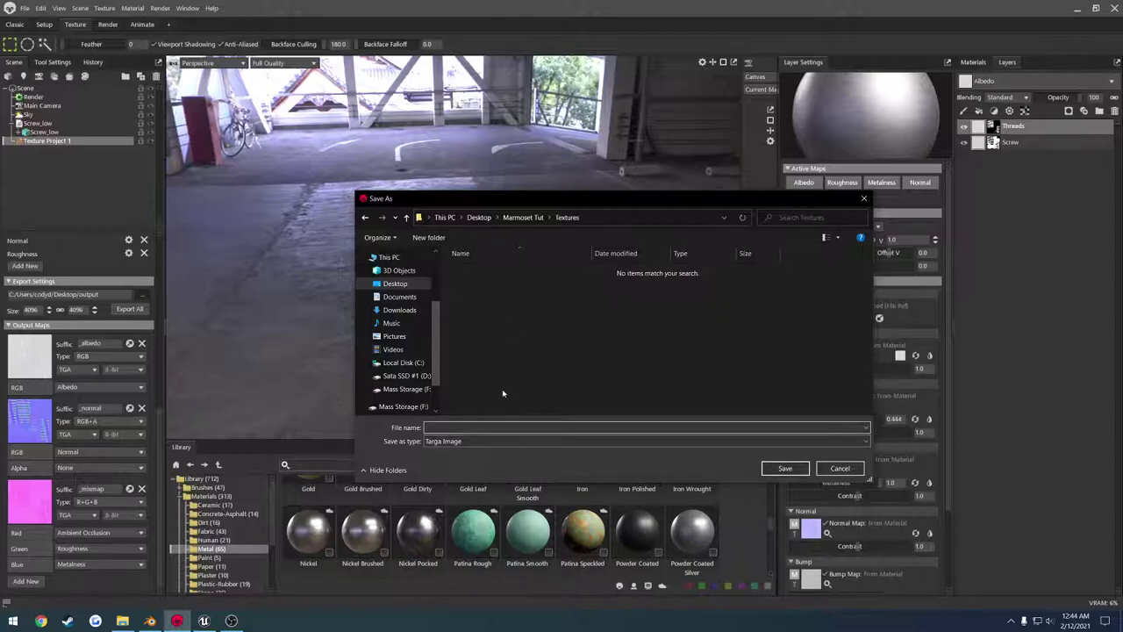
key(Return)
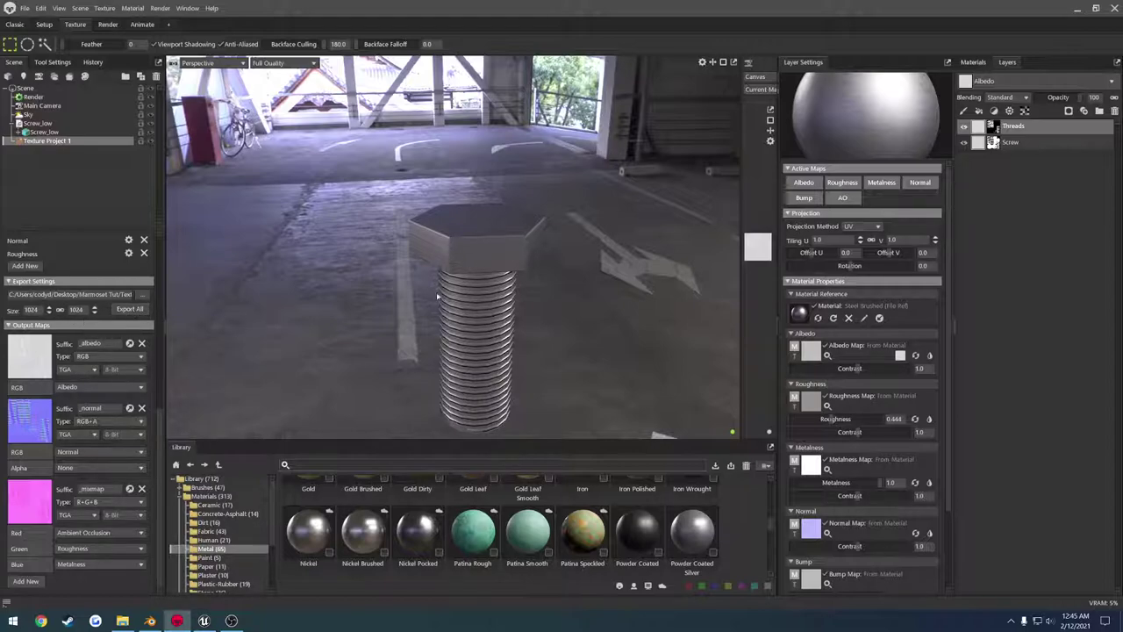
click(131, 310)
Switch to File Explorer and select the exported albedo, mixmap and normal files in the Textures folder.
click(126, 622)
double_click(887, 314)
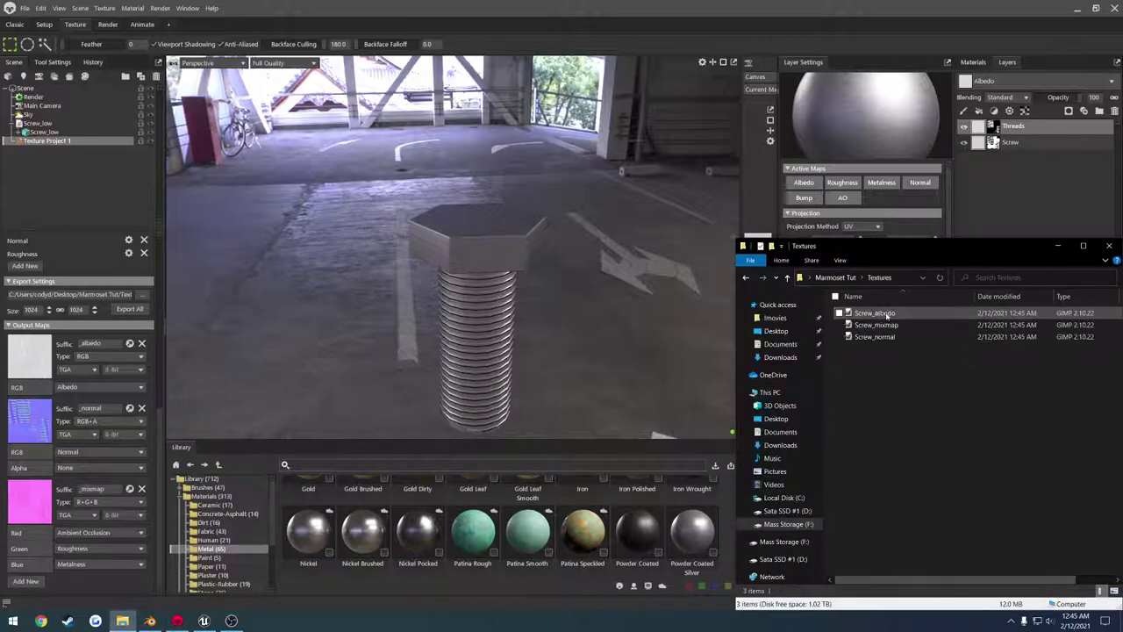
drag(939, 391, 901, 312)
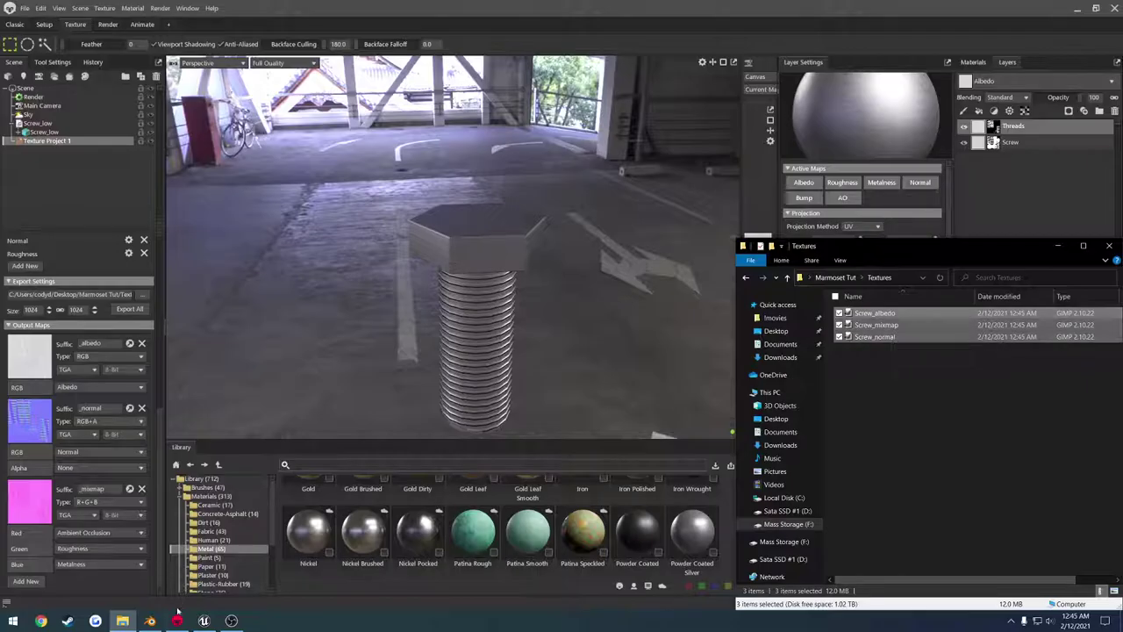
Switch to Unreal Engine and import the Screw_low mesh from the Marmoset Tut folder into Content.
click(204, 620)
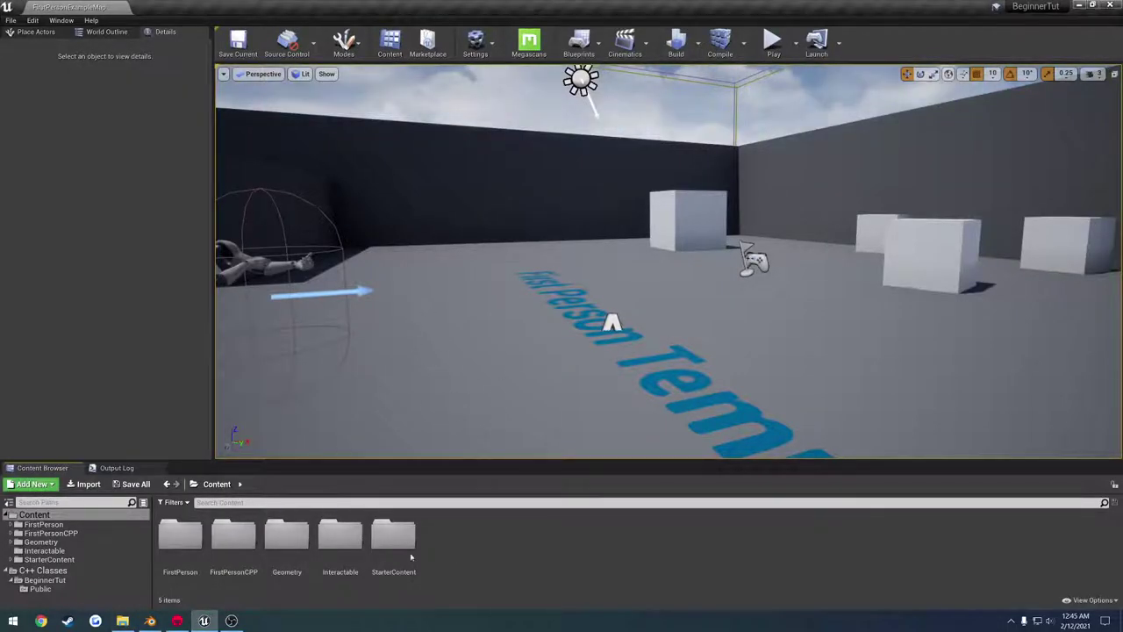
click(122, 621)
key(BackSpace)
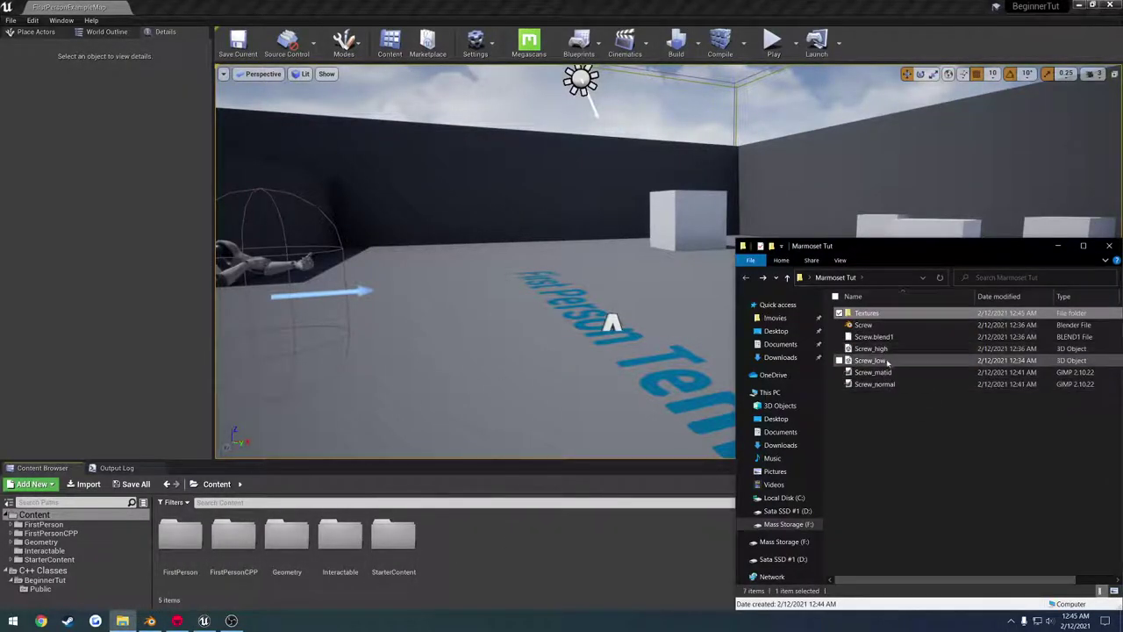
drag(887, 361, 495, 549)
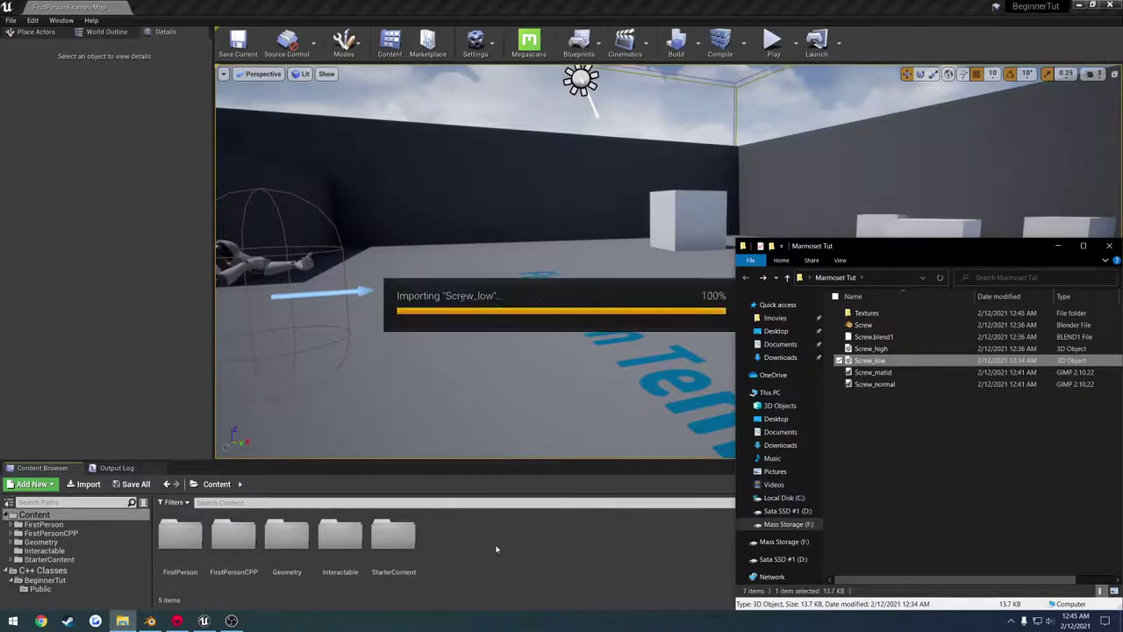
click(621, 472)
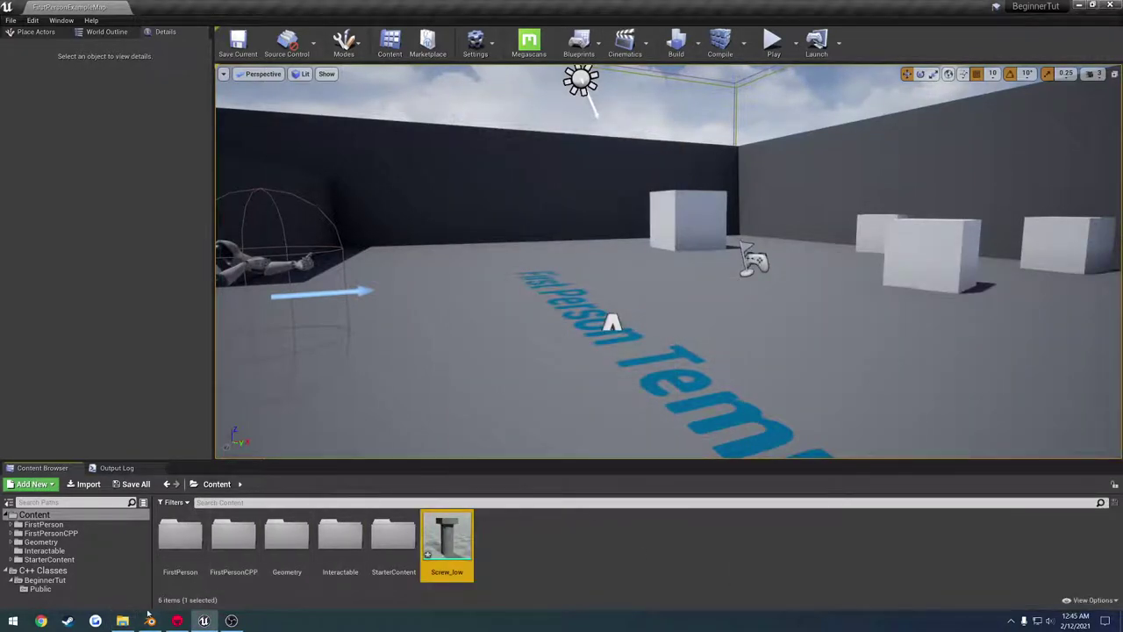
Import Screw_albedo, Screw_mixmap and Screw_normal from the Textures folder into the Unreal project's Content folder.
click(123, 620)
double_click(867, 312)
drag(907, 405, 522, 559)
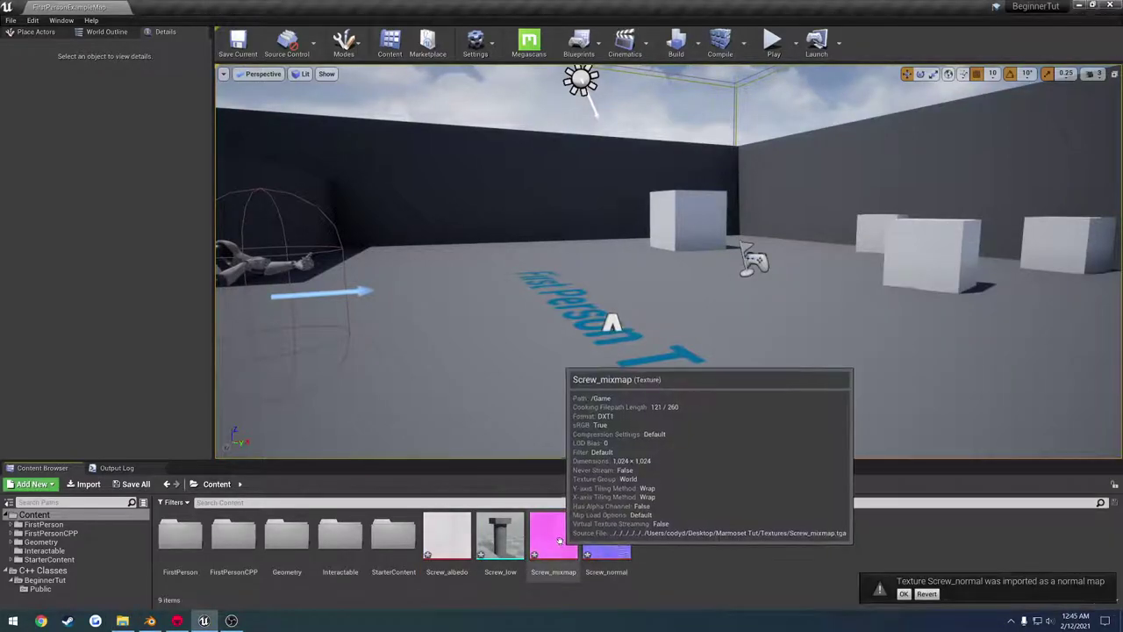
Disable sRGB on the Screw_mixmap texture, save it and close its editor.
double_click(552, 535)
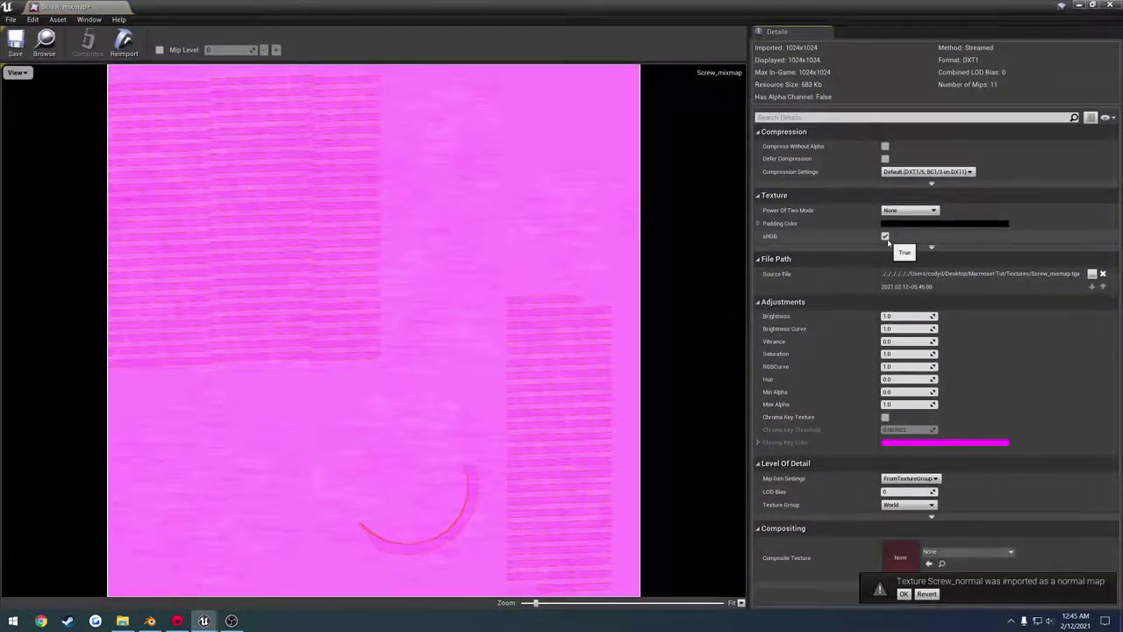
click(884, 236)
click(16, 44)
click(129, 7)
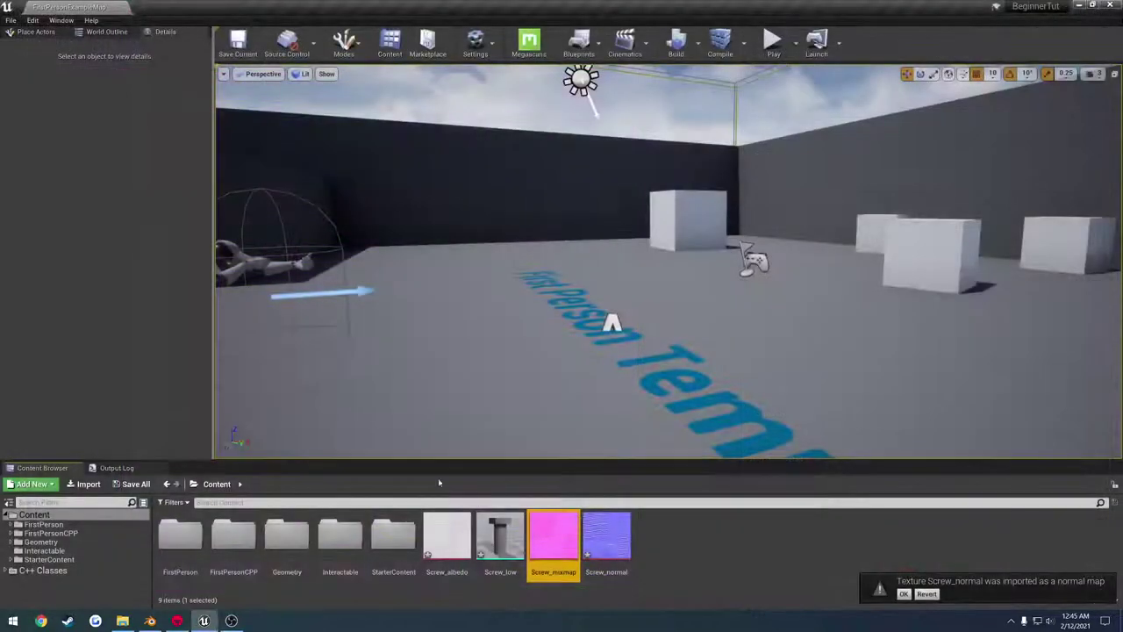
Create a material named M_Screw in the Content folder and open it for editing.
right_click(678, 546)
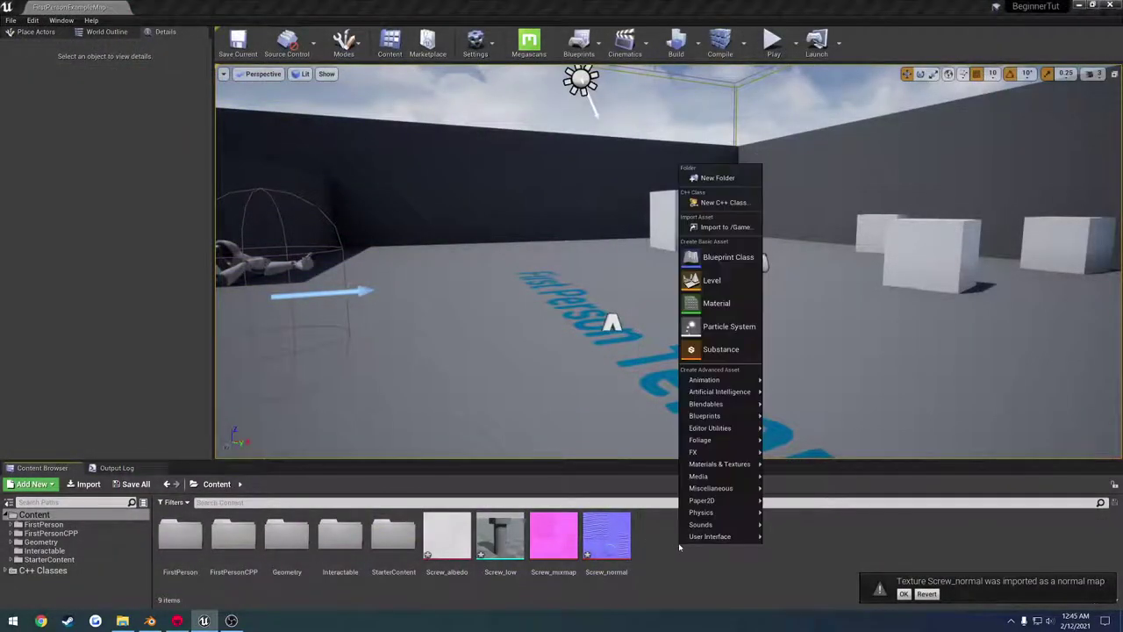
click(716, 303)
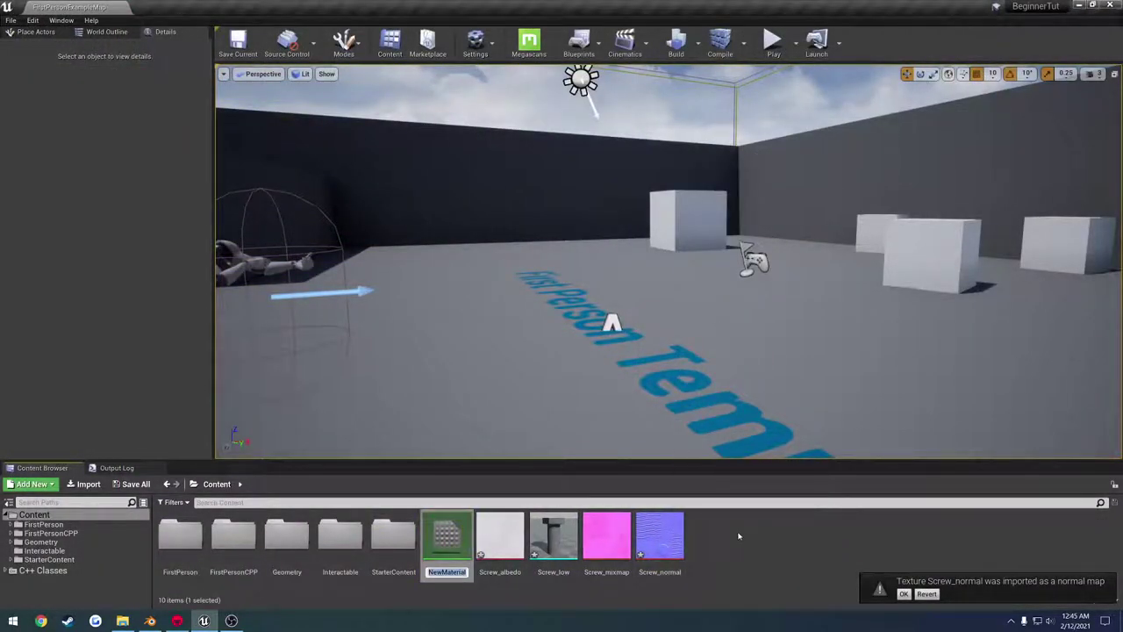
text(M_Screw)
key(Return)
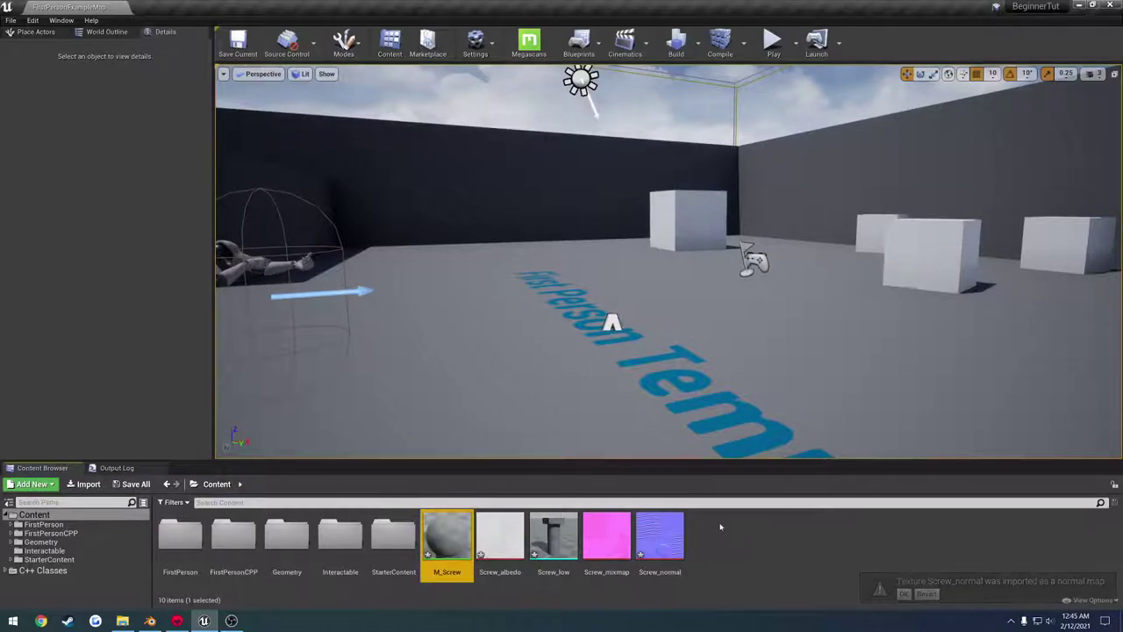
double_click(453, 523)
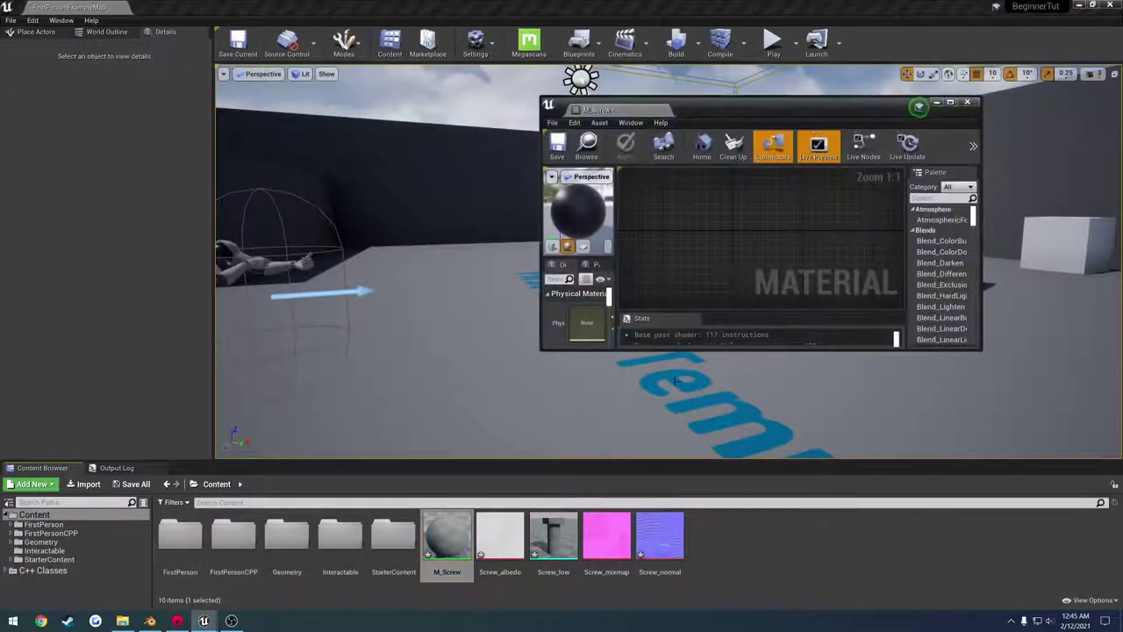
Add the normal, mixmap and albedo textures to the M_Screw graph as texture samples and dock the material editor in the main window.
click(660, 535)
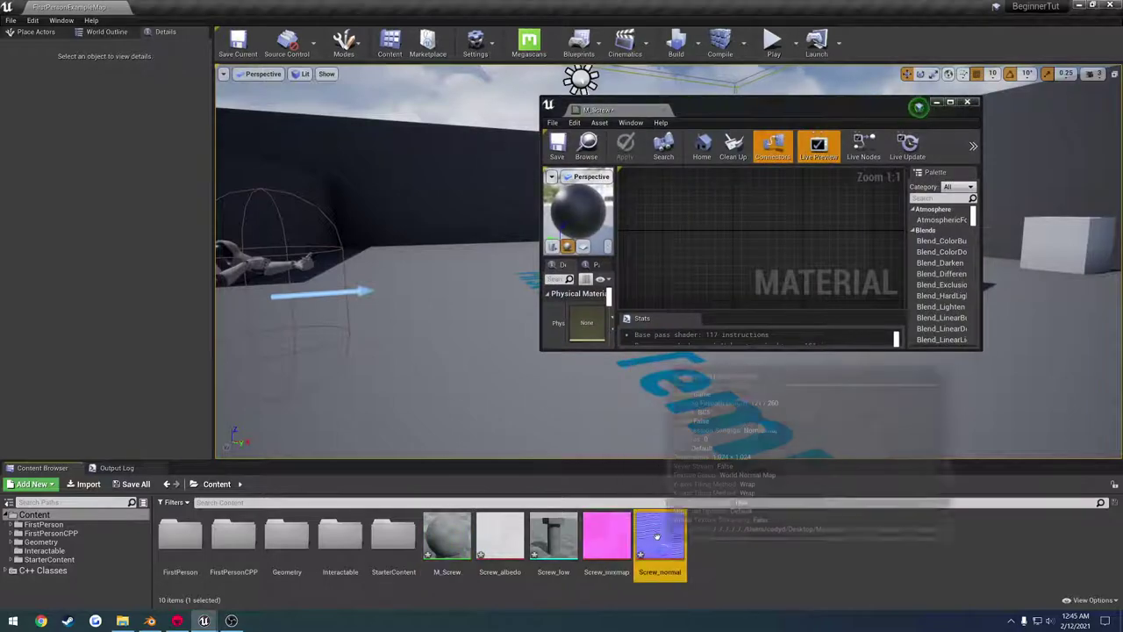
ctrl+click(606, 535)
ctrl+click(500, 535)
drag(660, 540, 736, 211)
drag(600, 109, 295, 5)
Arrange the texture samples in a column beside the M_Screw node, with albedo above normal and mixmap lowest.
drag(428, 260, 278, 260)
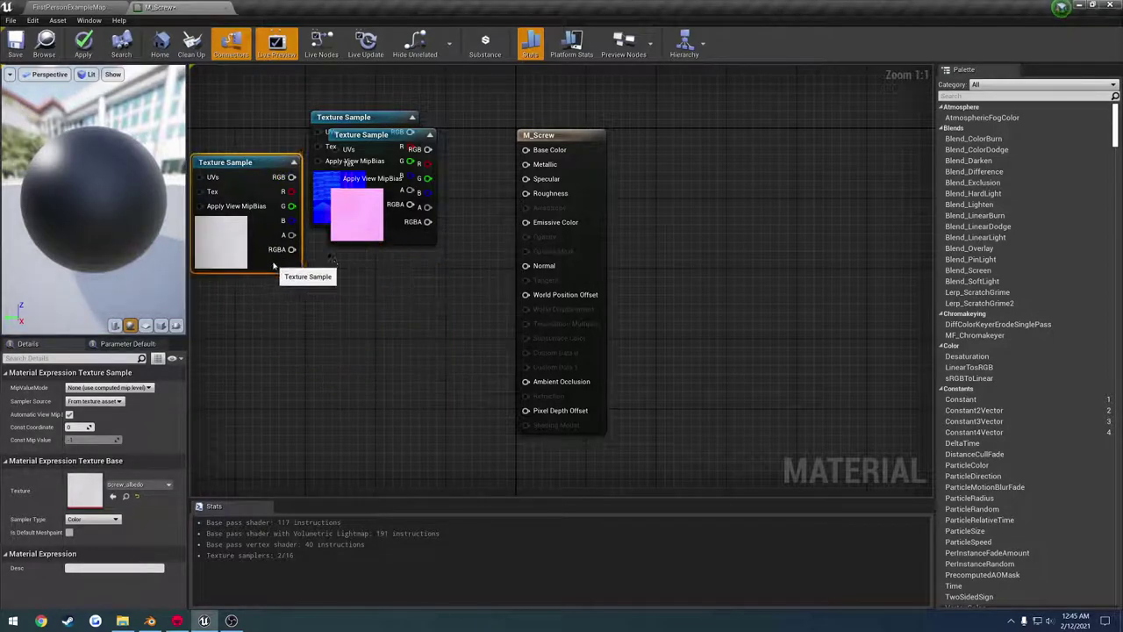
drag(369, 241, 378, 445)
drag(365, 222, 395, 317)
drag(249, 256, 393, 193)
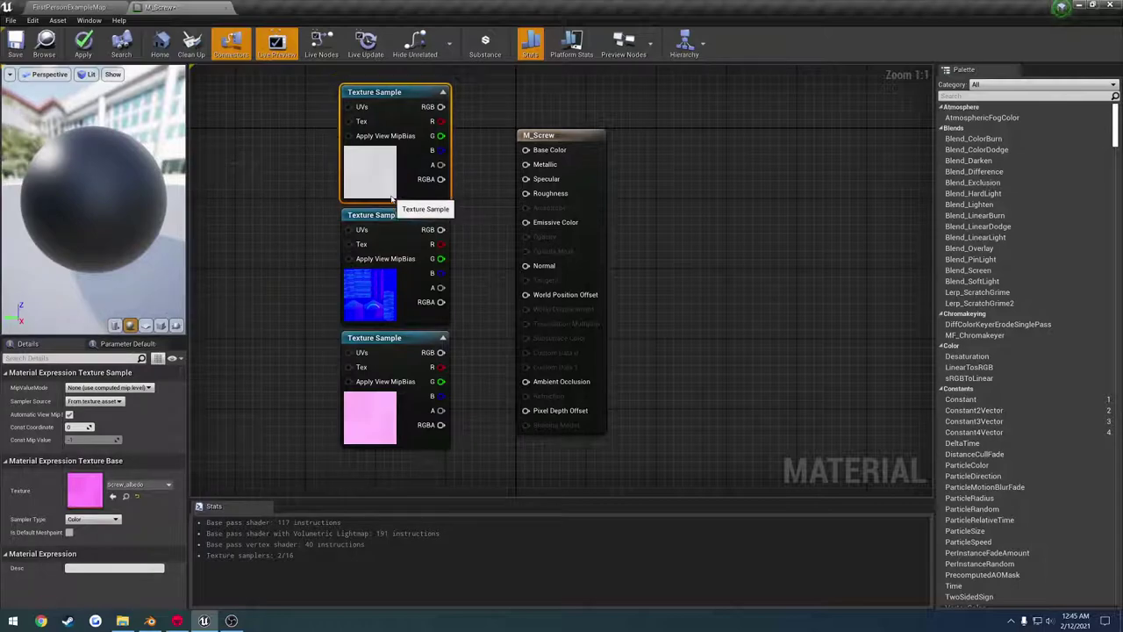
Connect albedo RGB to Base Color, normal RGB to Normal, and mixmap R, G, B to Ambient Occlusion, Roughness and Metallic; save the material.
drag(480, 384, 373, 193)
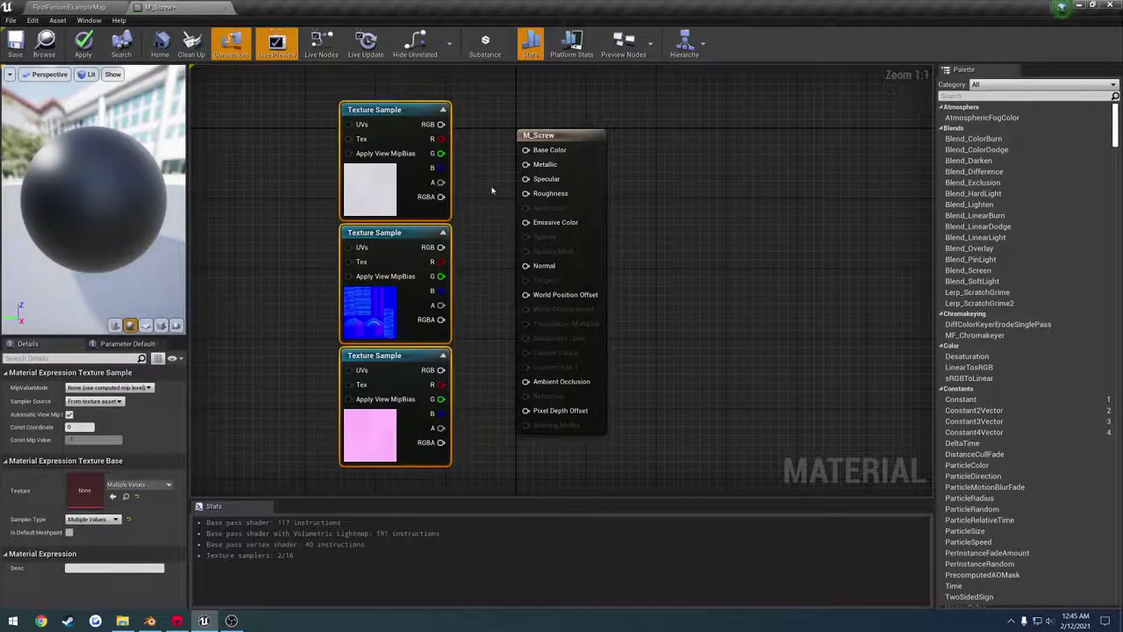
click(494, 189)
drag(441, 123, 539, 151)
drag(440, 247, 526, 266)
drag(440, 369, 526, 381)
mouse_move(441, 398)
mouse_down()
mouse_move(532, 194)
mouse_move(436, 418)
mouse_up()
click(15, 43)
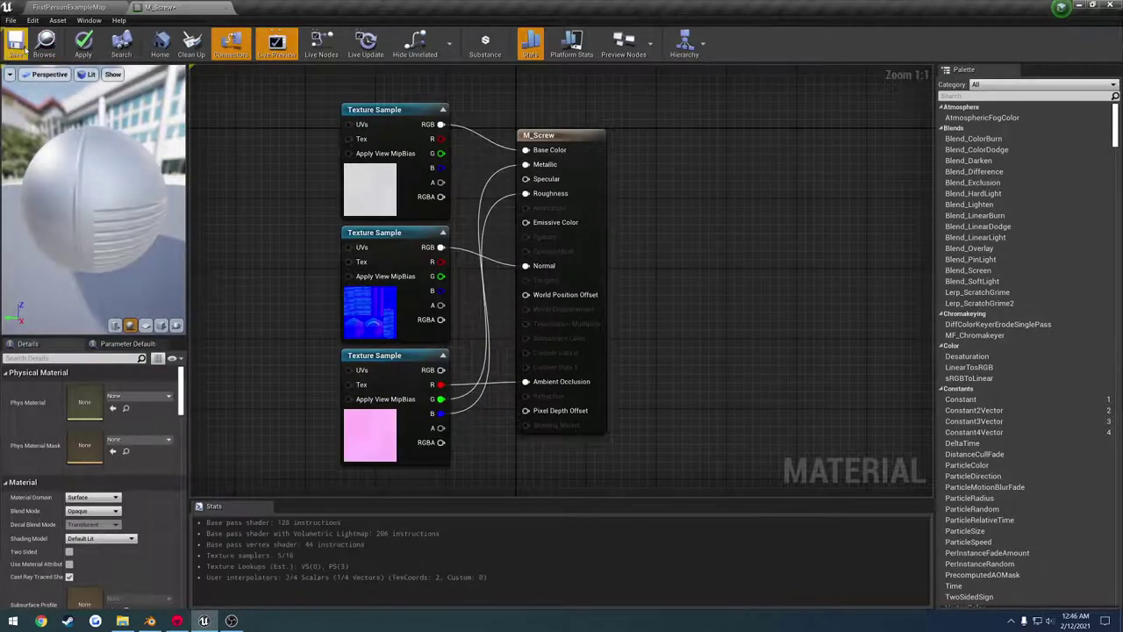
drag(111, 193, 60, 200)
Assign the M_Screw material to the Screw_low mesh's material slot, save the mesh and close its editor.
click(72, 6)
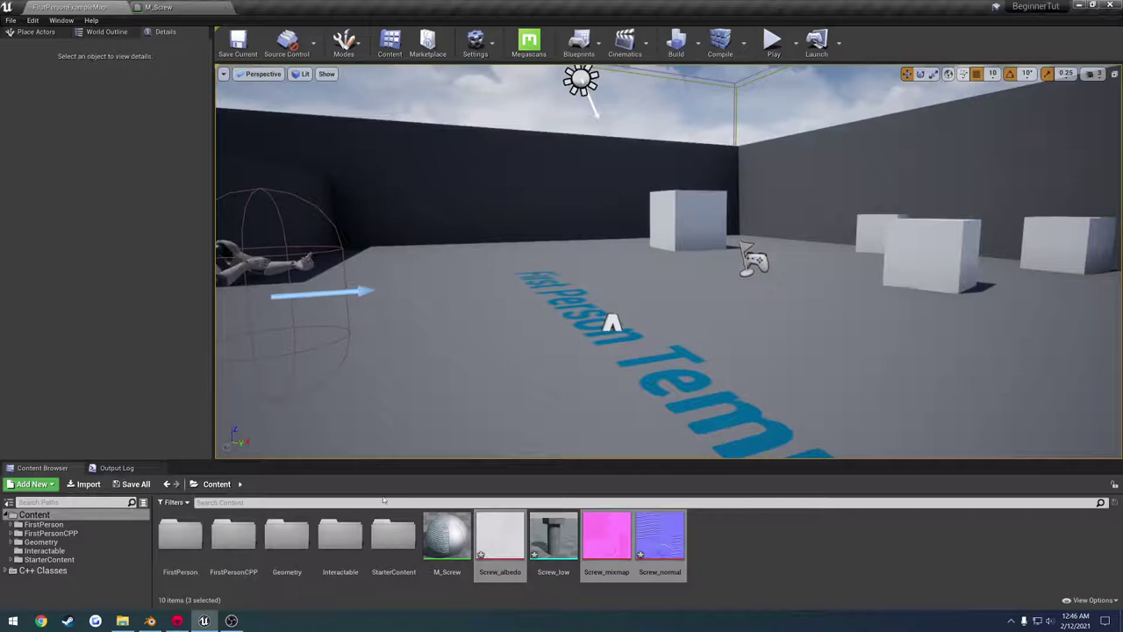
double_click(553, 535)
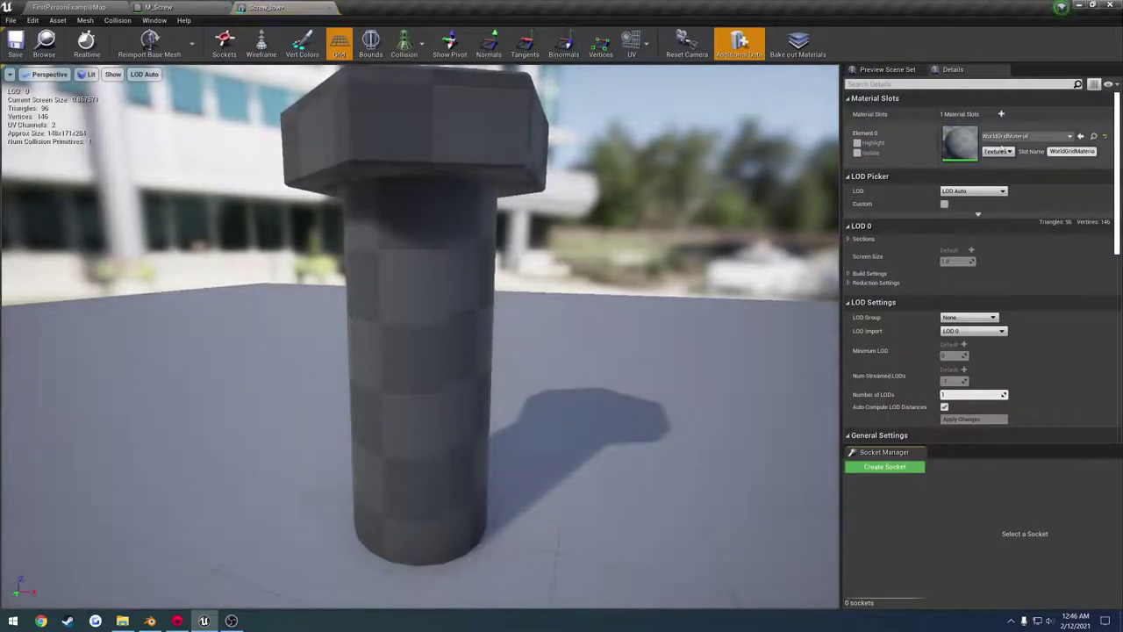
click(1019, 137)
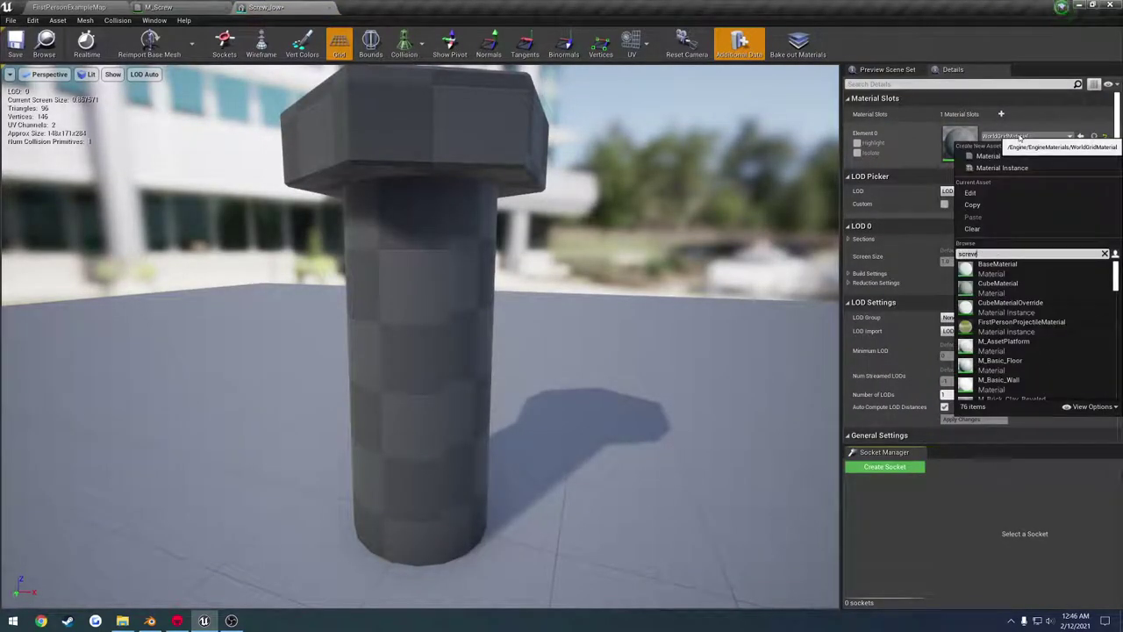
click(996, 267)
scroll(551, 309, down, 3)
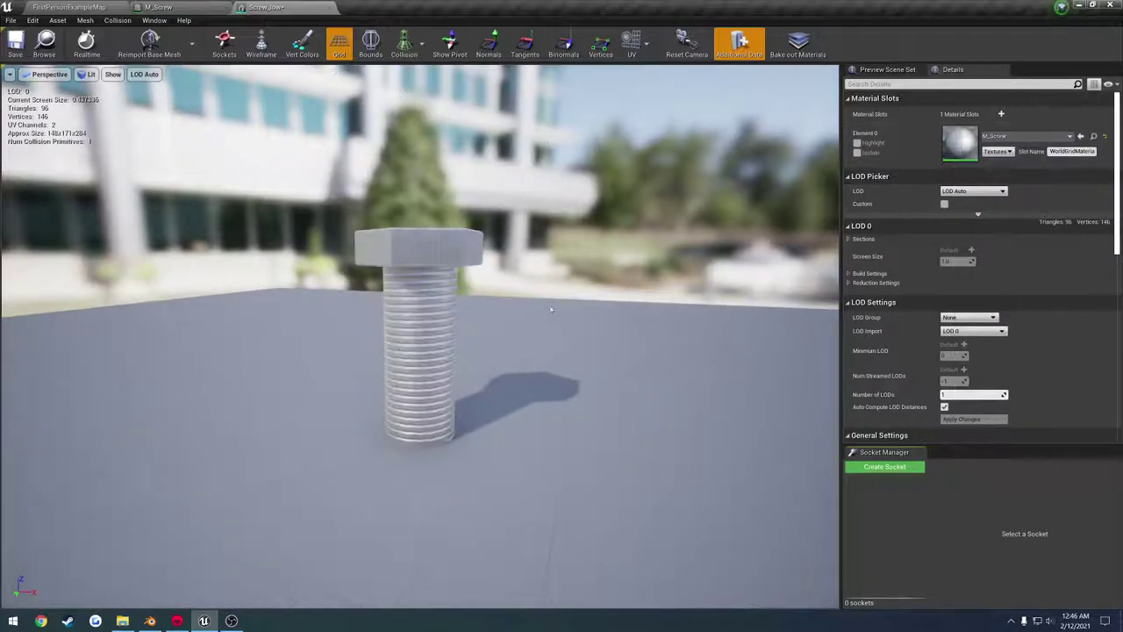
drag(551, 308, 465, 314)
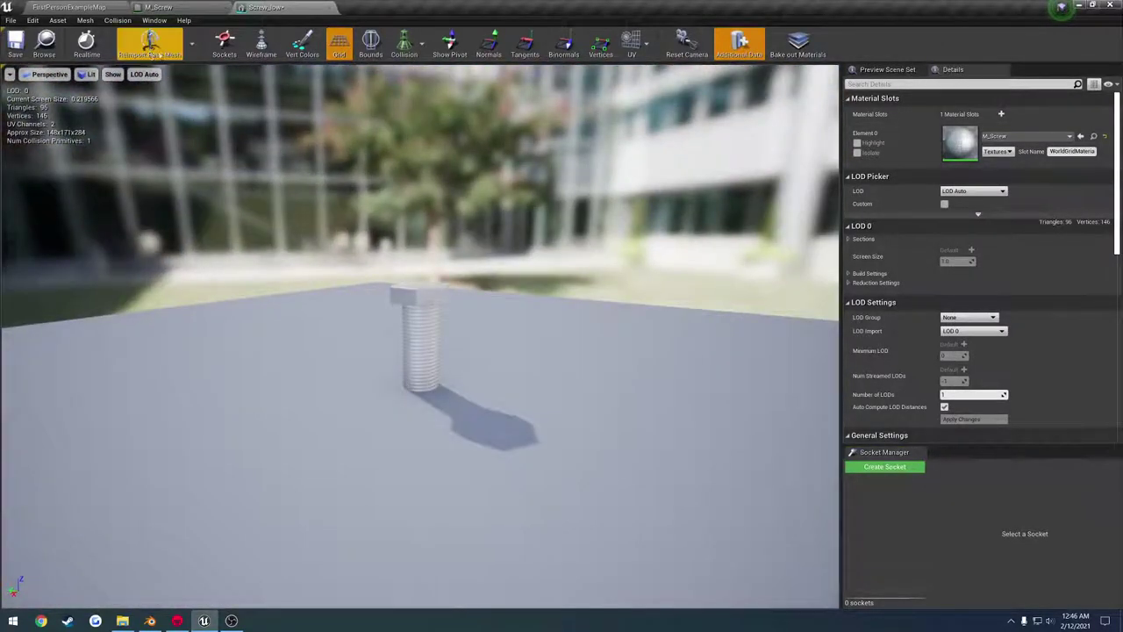
click(17, 46)
click(331, 7)
Place the Screw_low mesh on the floor of FirstPersonExampleMap, beside the First Person Template lettering.
click(70, 7)
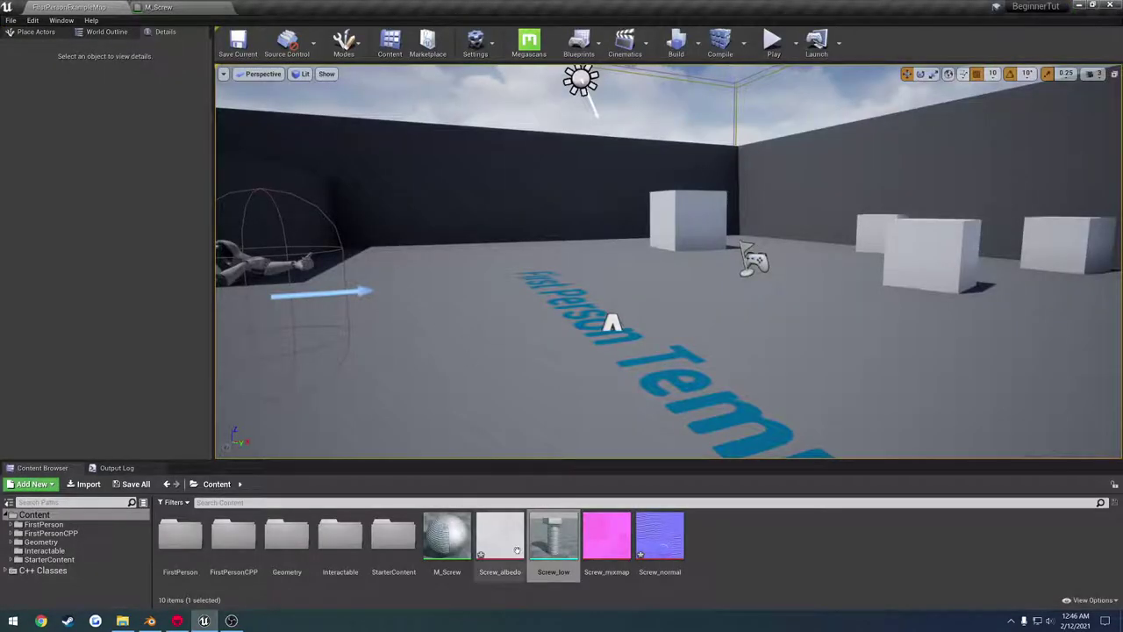
drag(548, 537, 765, 346)
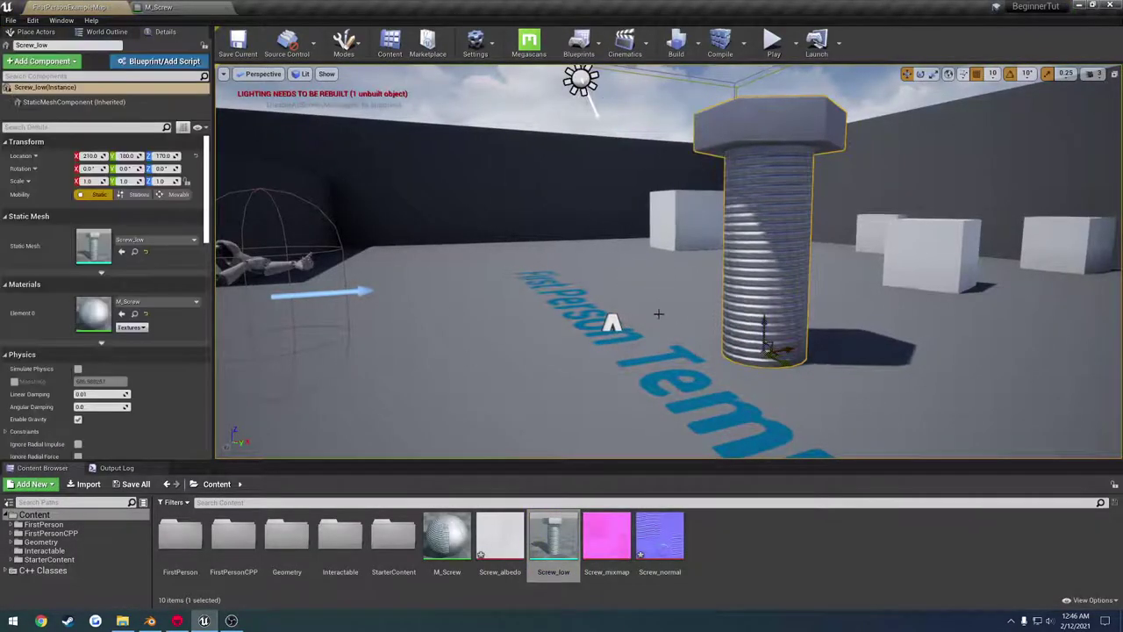
right_drag(626, 305, 600, 286)
key(s)
key(d)
key(r)
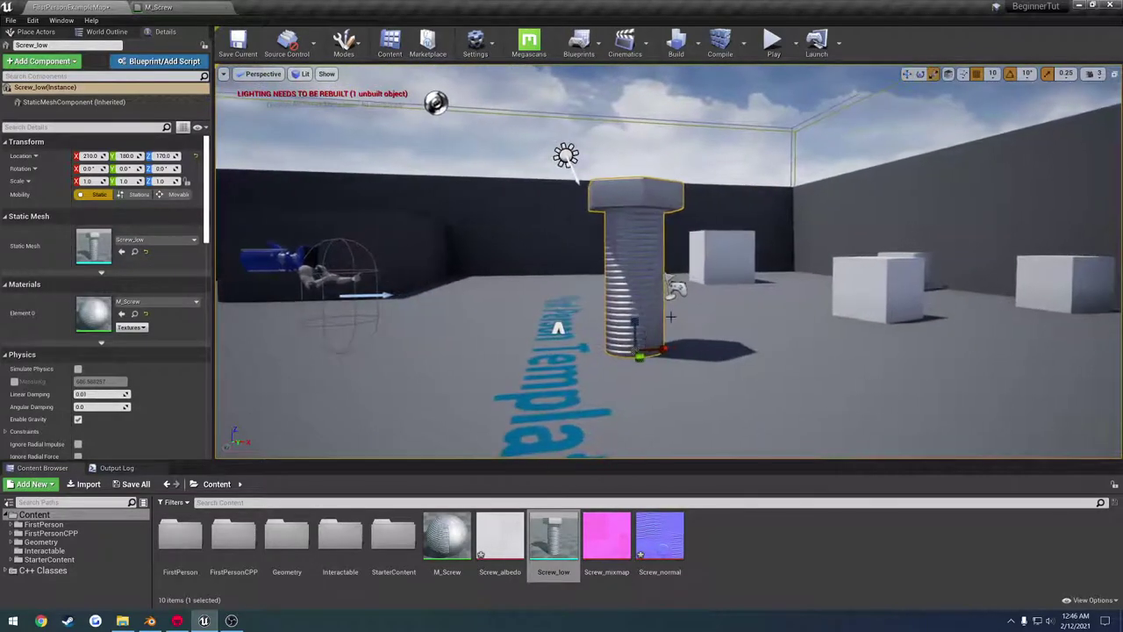
drag(633, 350, 612, 369)
key(ctrl+z)
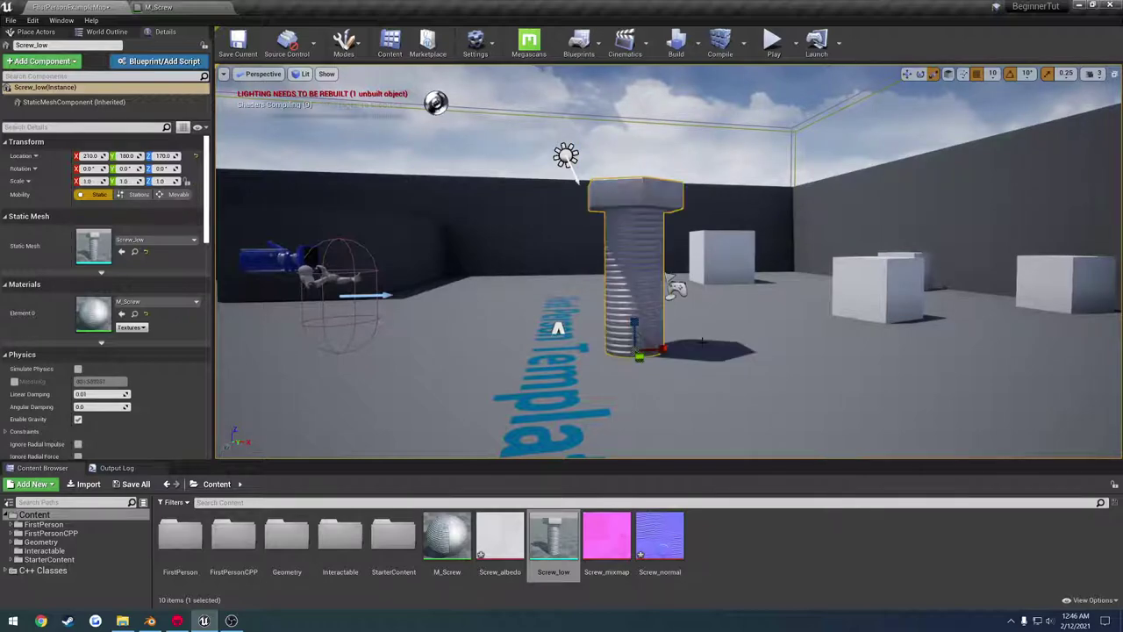
Scale the placed screw uniformly to 0.05 on all axes.
mouse_move(717, 300)
right_down()
mouse_move(700, 302)
mouse_move(699, 321)
mouse_move(721, 309)
mouse_move(719, 295)
right_up()
key(d)
key(w)
key(a)
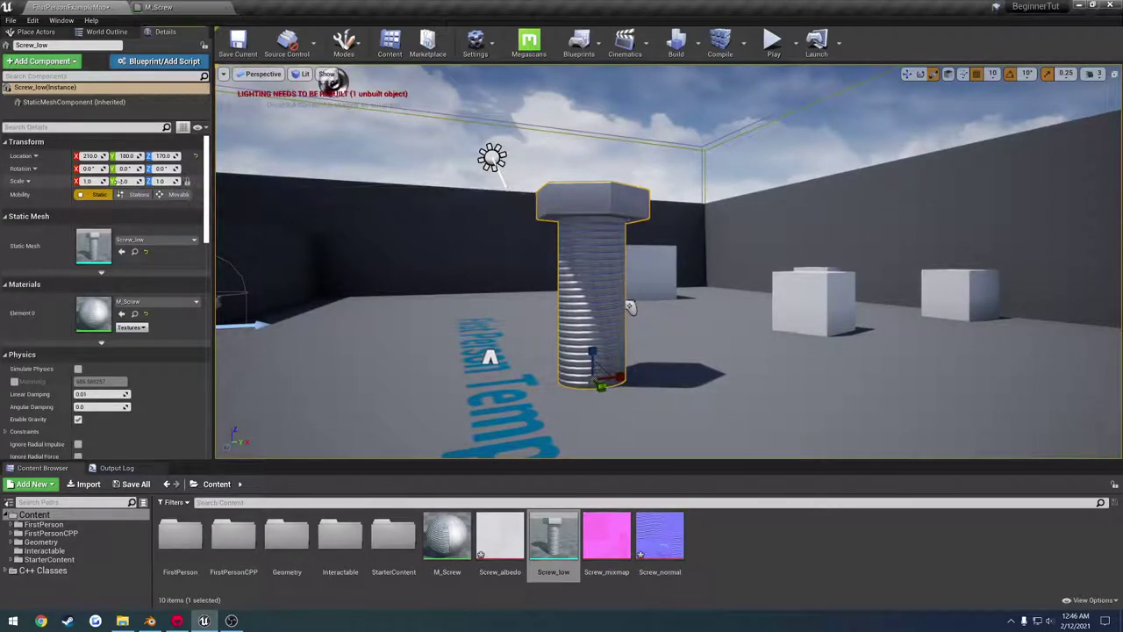
click(88, 180)
text(0.01)
key(Return)
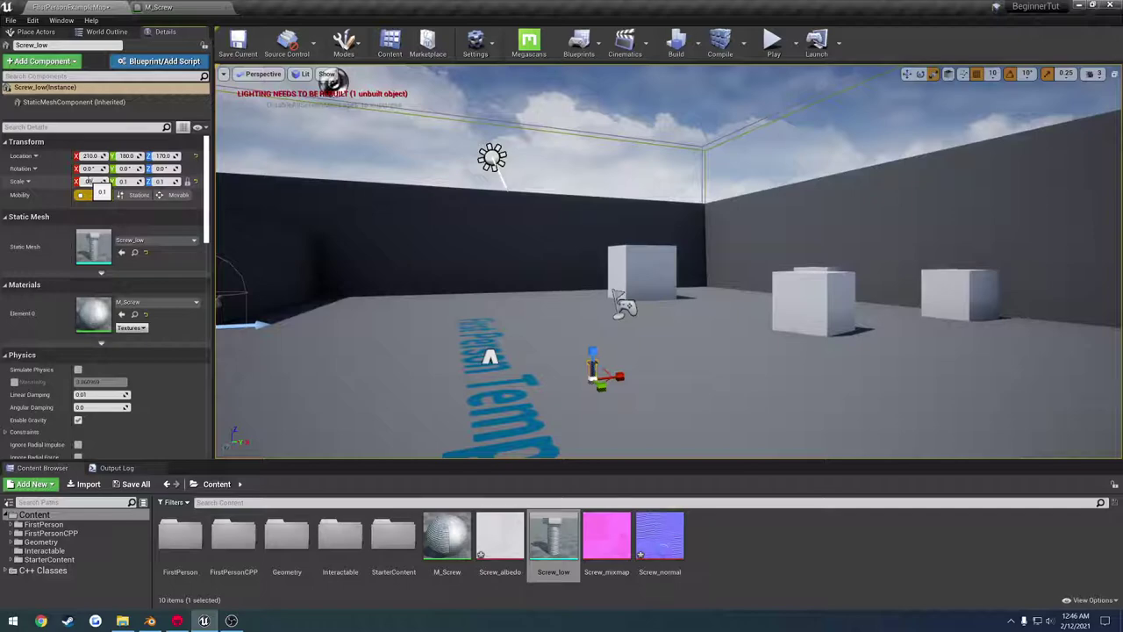
scroll(665, 371, up, 3)
key(w)
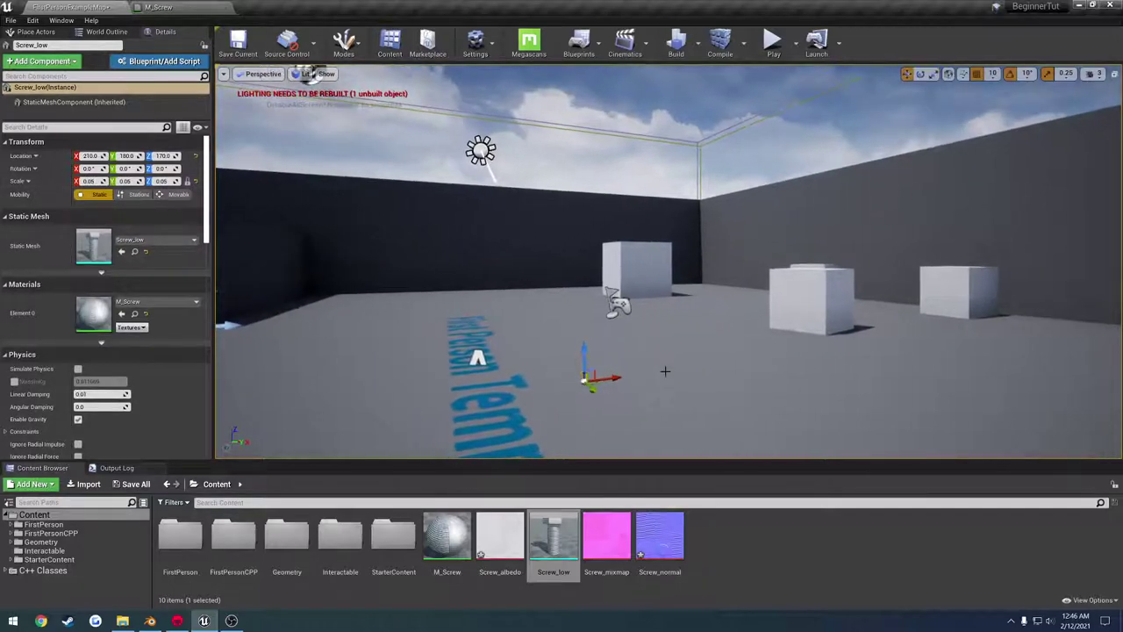
Lay the screw on its side with a rotation of 180°, -90°, 180° and raise it to Z 180.
right_drag(665, 371, 681, 431)
key(a)
click(687, 304)
right_drag(687, 304, 632, 272)
key(q)
key(d)
key(w)
right_drag(683, 299, 1101, 331)
key(q)
key(a)
key(e)
drag(683, 324, 646, 403)
key(w)
key(f)
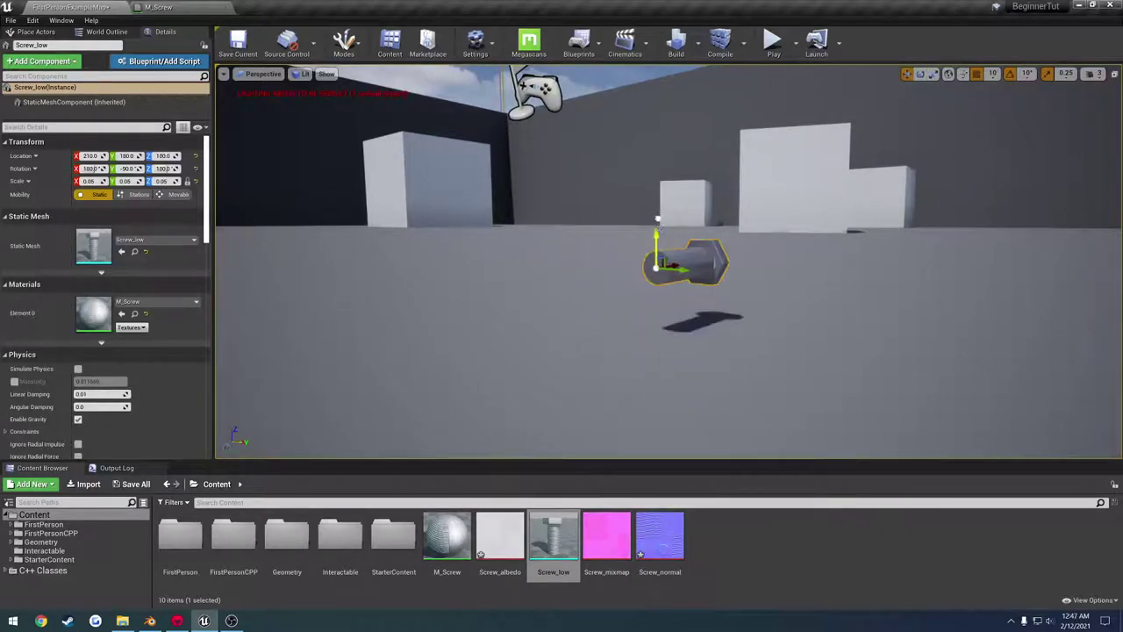
Build only the level's lighting and deselect the screw.
click(699, 42)
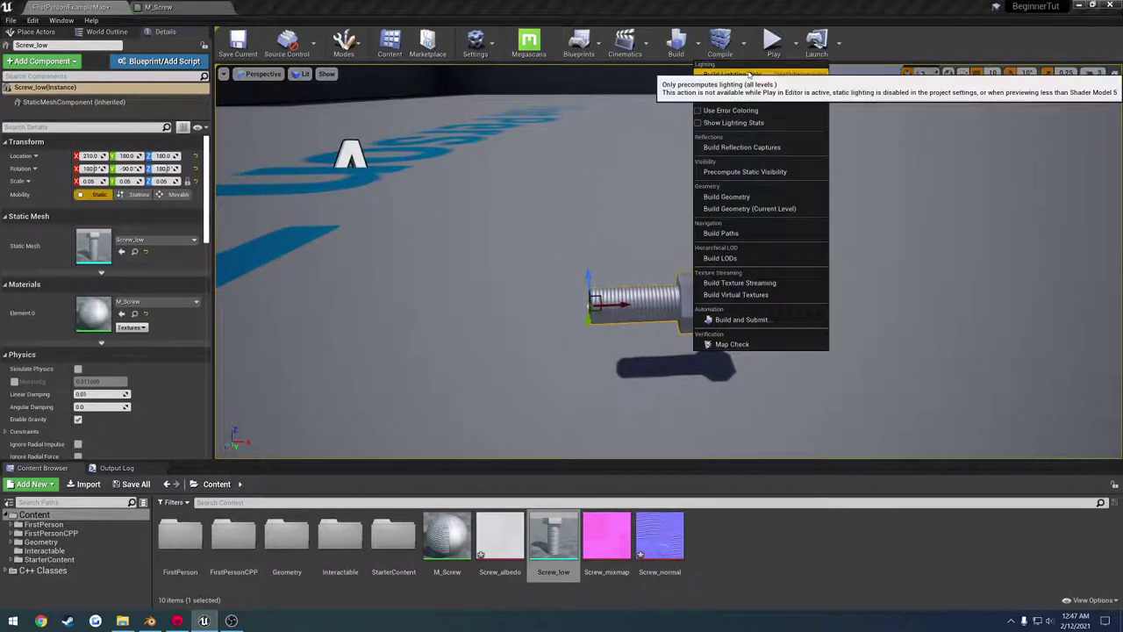
click(747, 75)
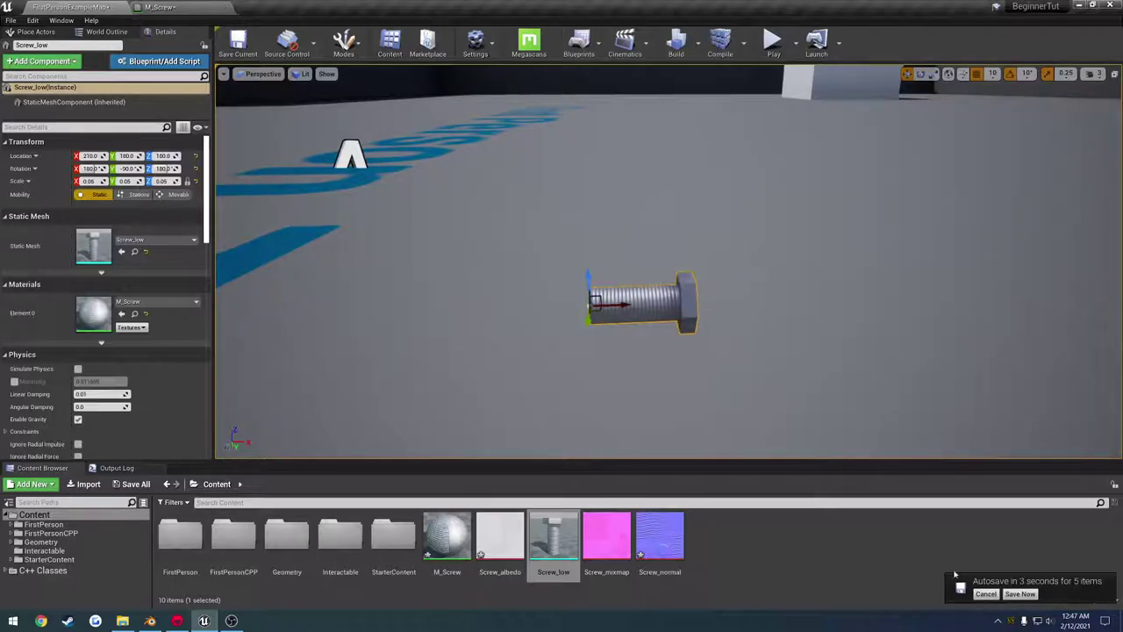
click(730, 266)
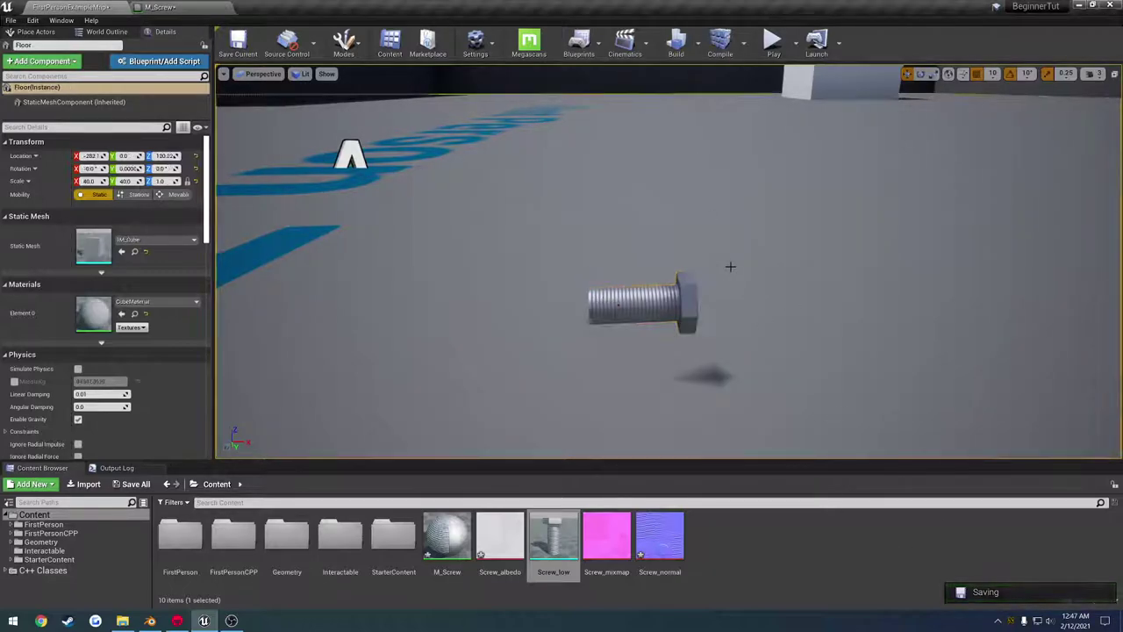
Set the viewport camera speed to 2 and examine the screw's shading from near and far.
right_drag(729, 266, 781, 167)
click(864, 245)
right_drag(697, 250, 645, 355)
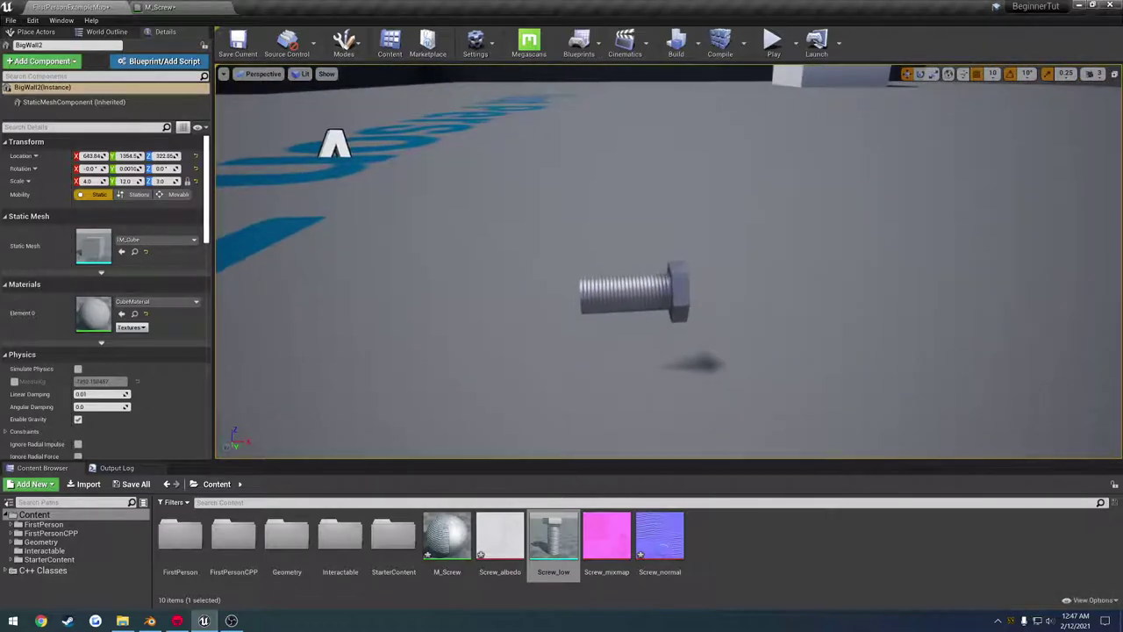
click(1092, 74)
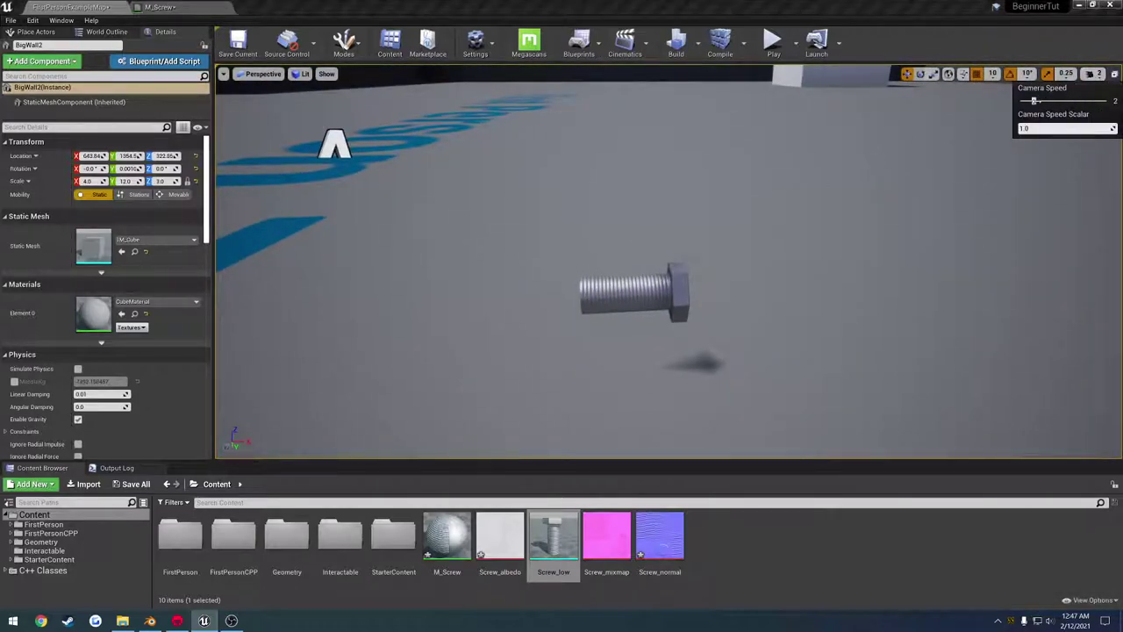
right_drag(827, 222, 746, 200)
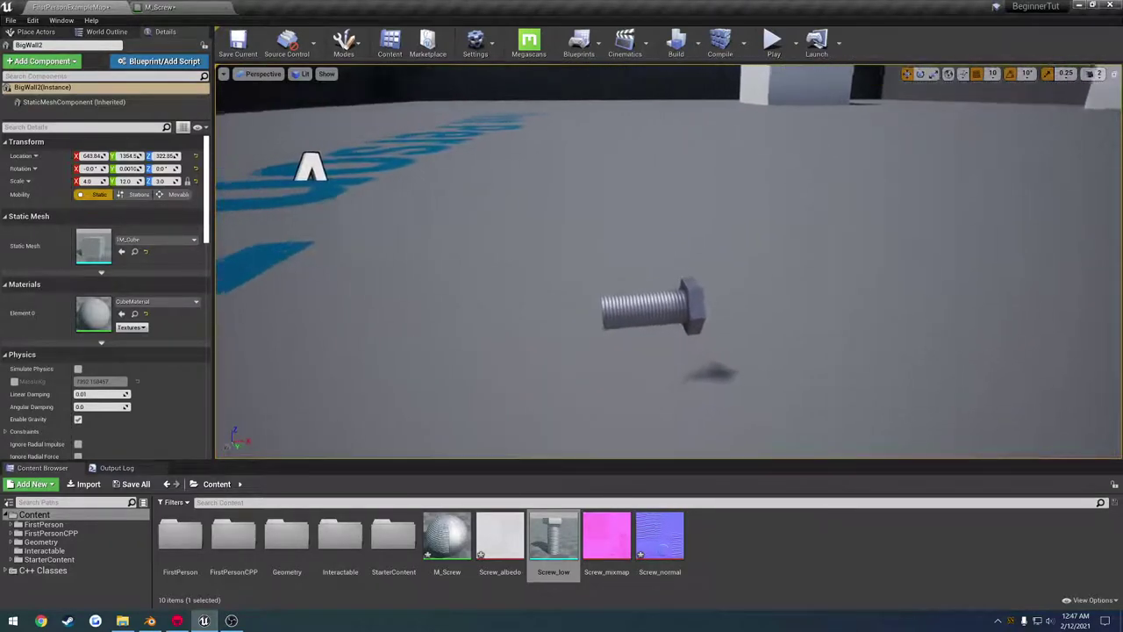
right_drag(754, 256, 818, 227)
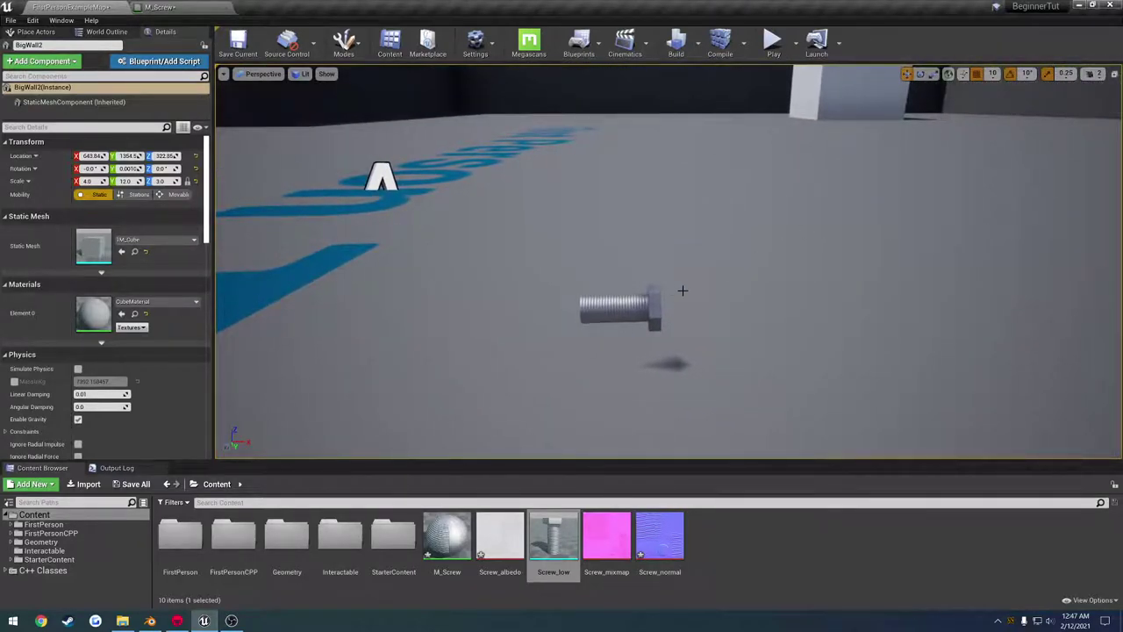
mouse_move(695, 282)
right_down()
mouse_move(712, 266)
mouse_move(694, 265)
mouse_move(708, 267)
mouse_move(695, 275)
right_up()
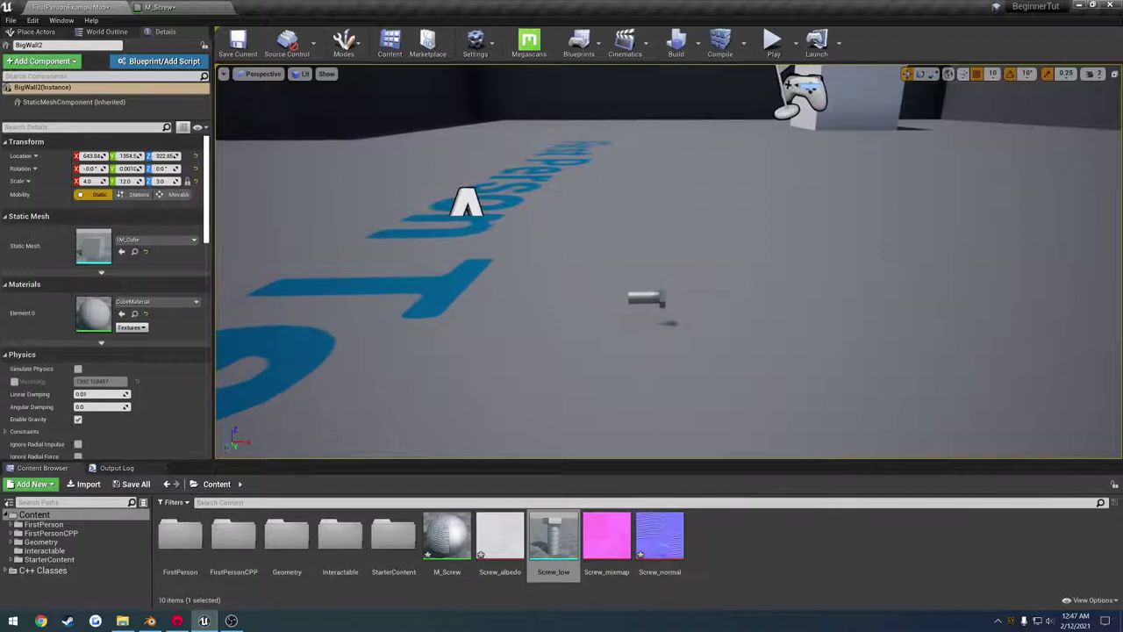
Play the level, walk up to the screw to check how it looks in game, and stop playing.
click(774, 51)
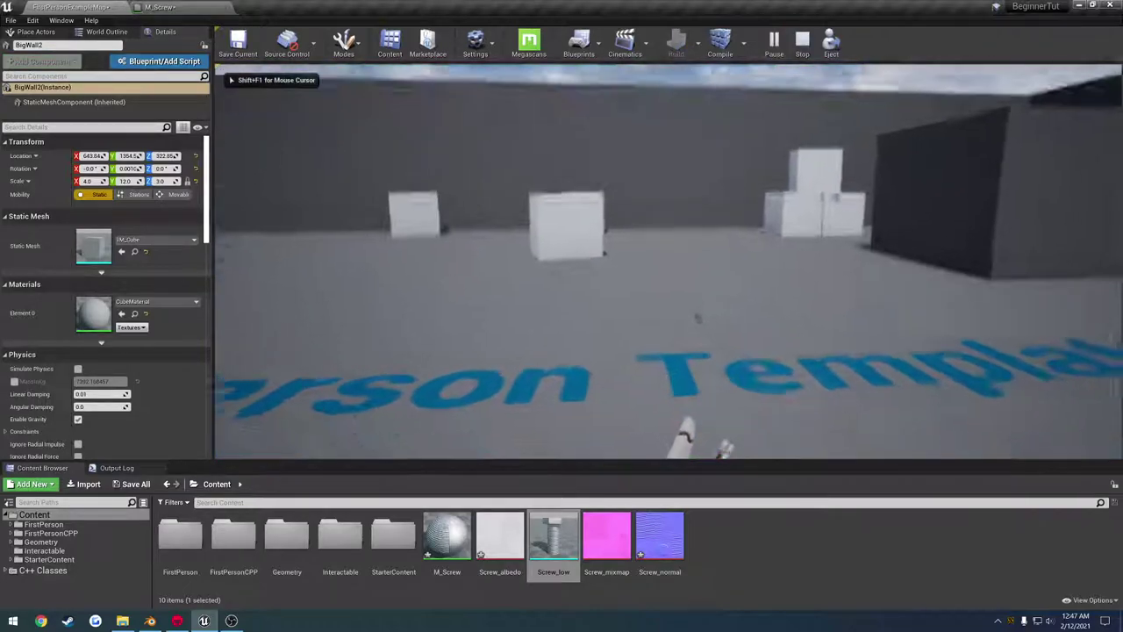
key(w)
key(d)
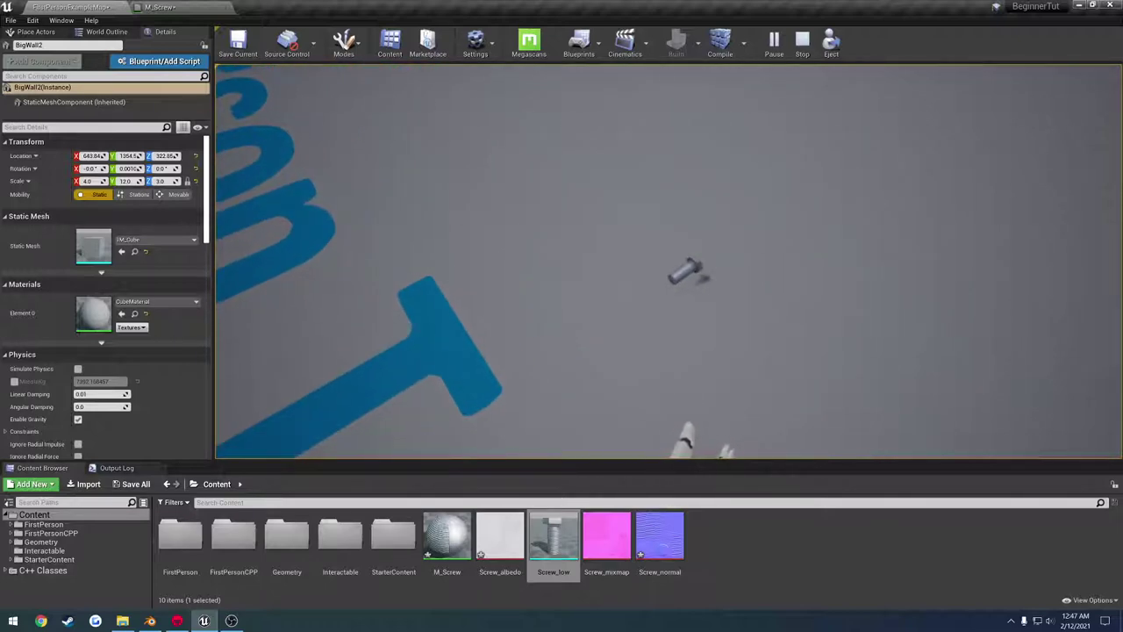
key(Escape)
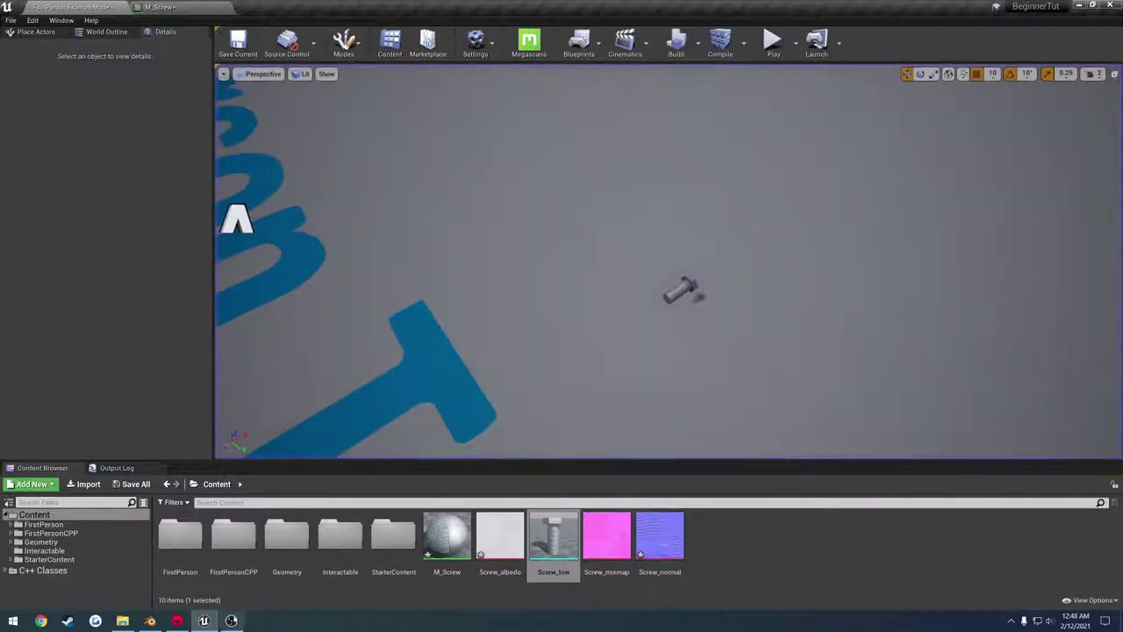
Switch to Marmoset Toolbag and darken the Threads layer's albedo colour to a mid grey.
click(177, 621)
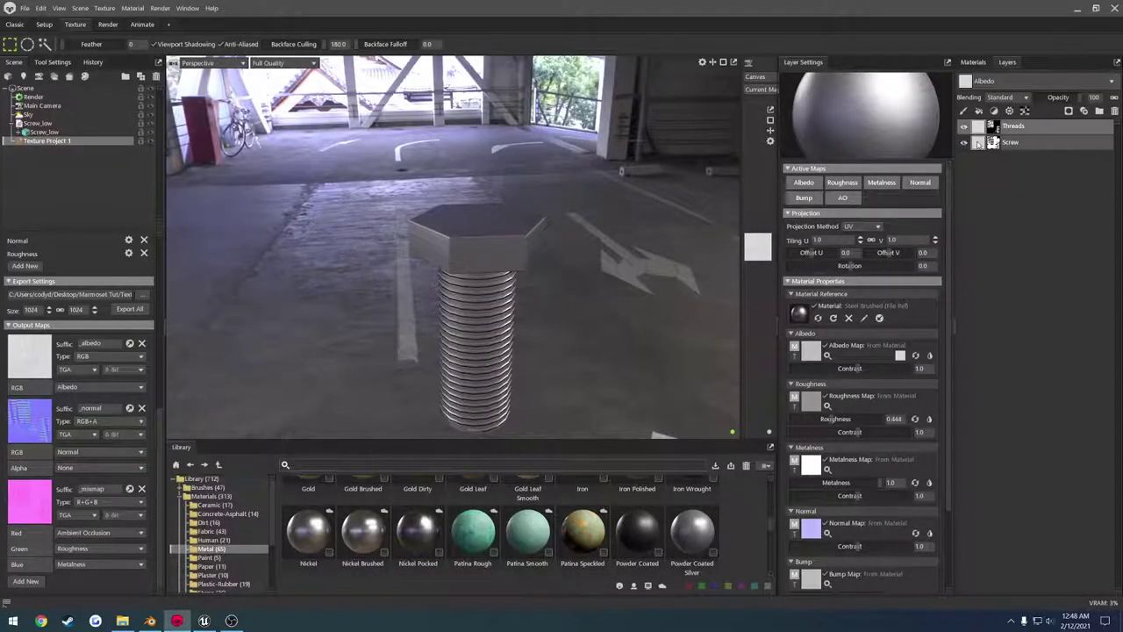
click(900, 356)
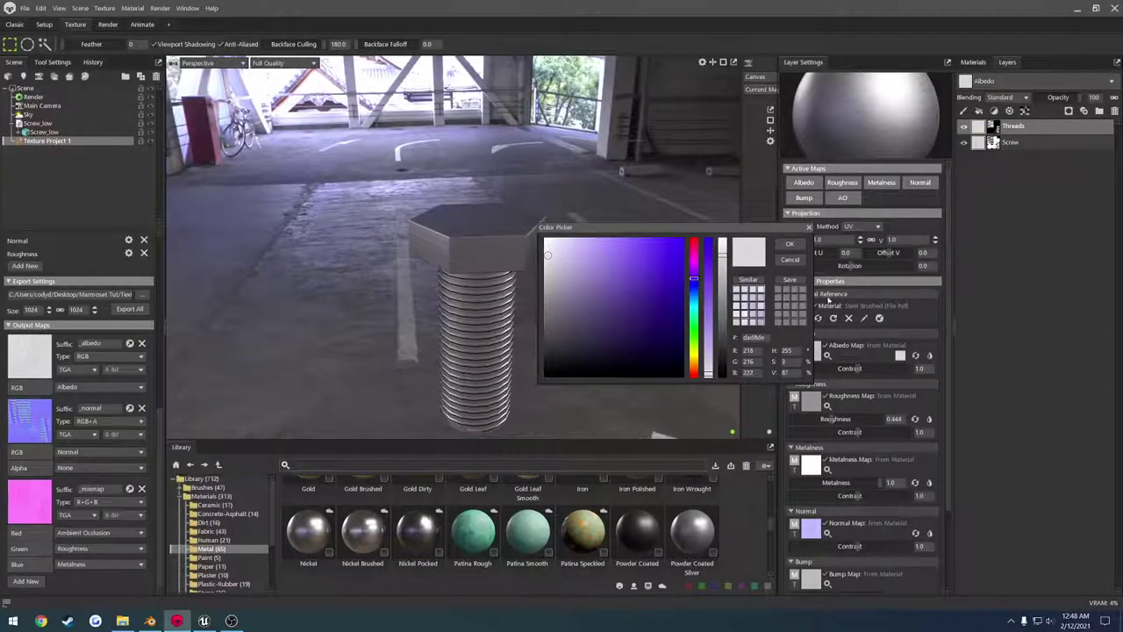
drag(724, 256, 722, 298)
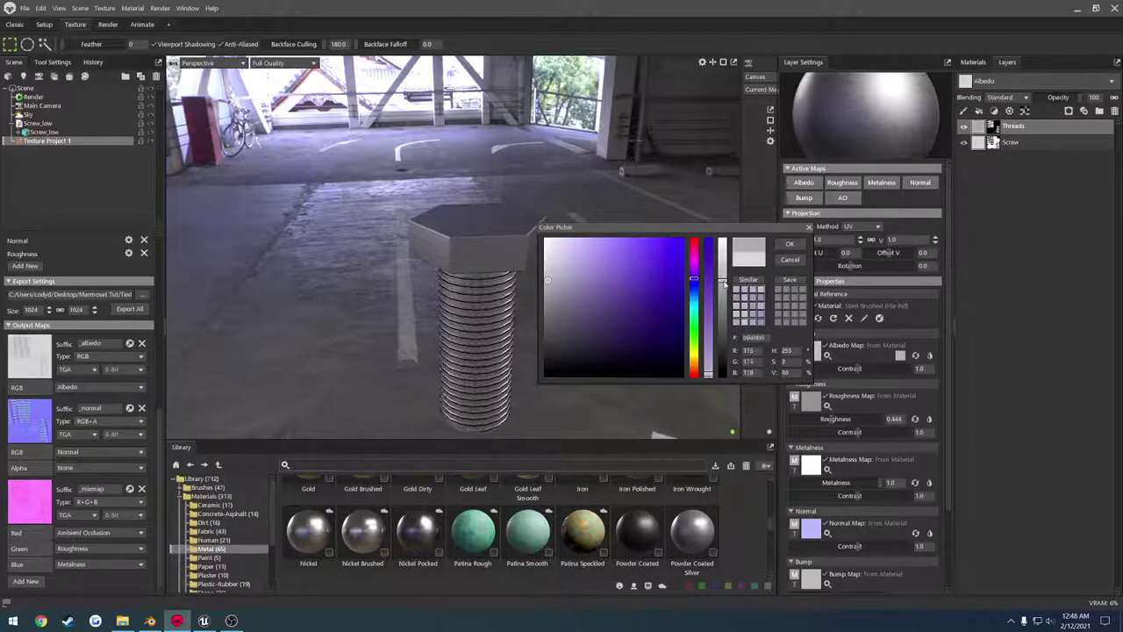
click(787, 242)
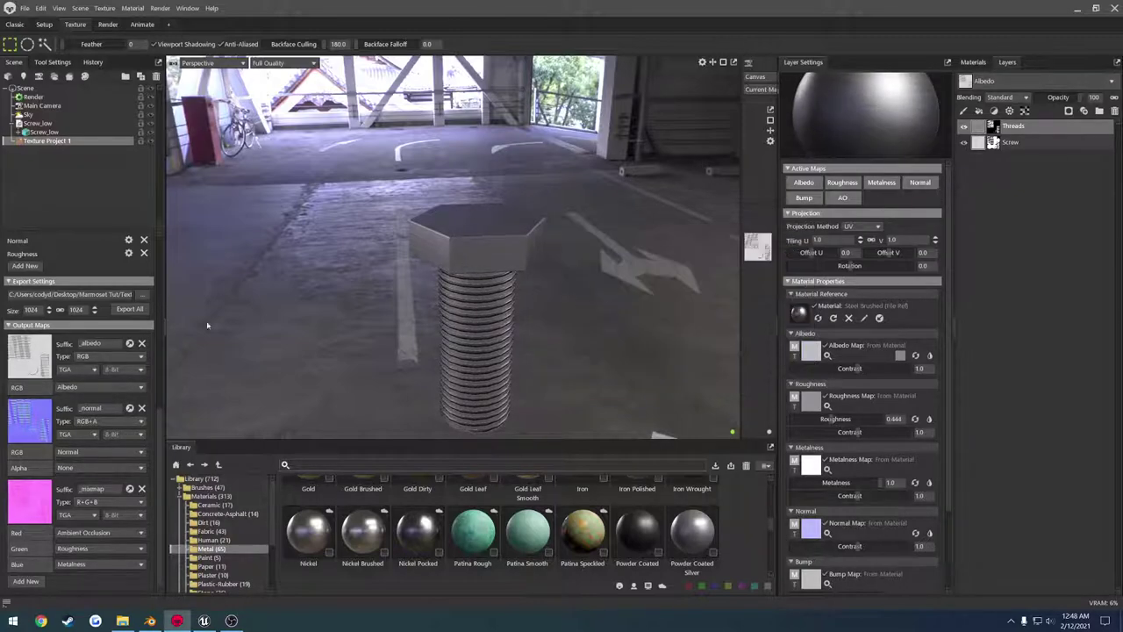
Switch back to Unreal Engine and reimport the Screw_albedo, Screw_mixmap and Screw_normal textures together.
click(204, 621)
click(511, 565)
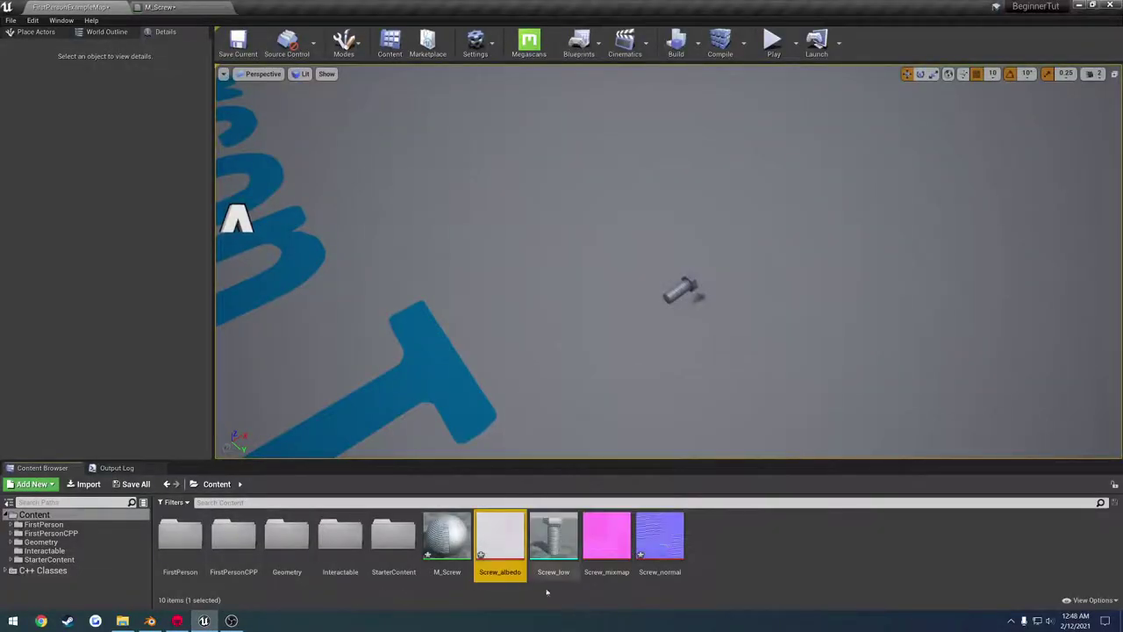
ctrl+click(633, 553)
ctrl+click(647, 548)
right_click(665, 537)
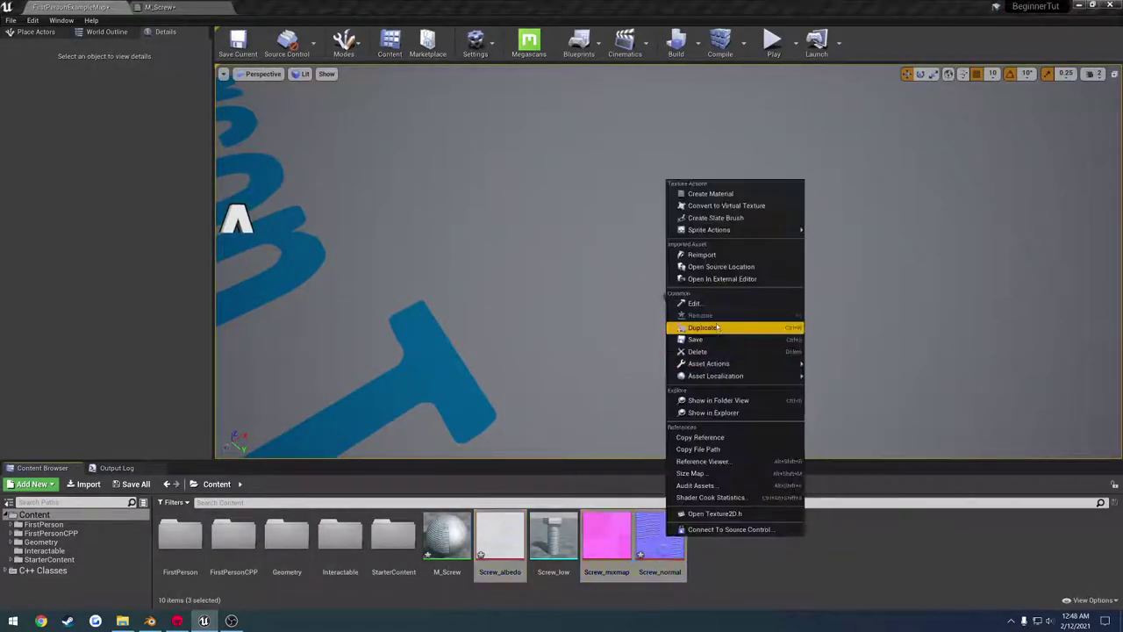
click(713, 257)
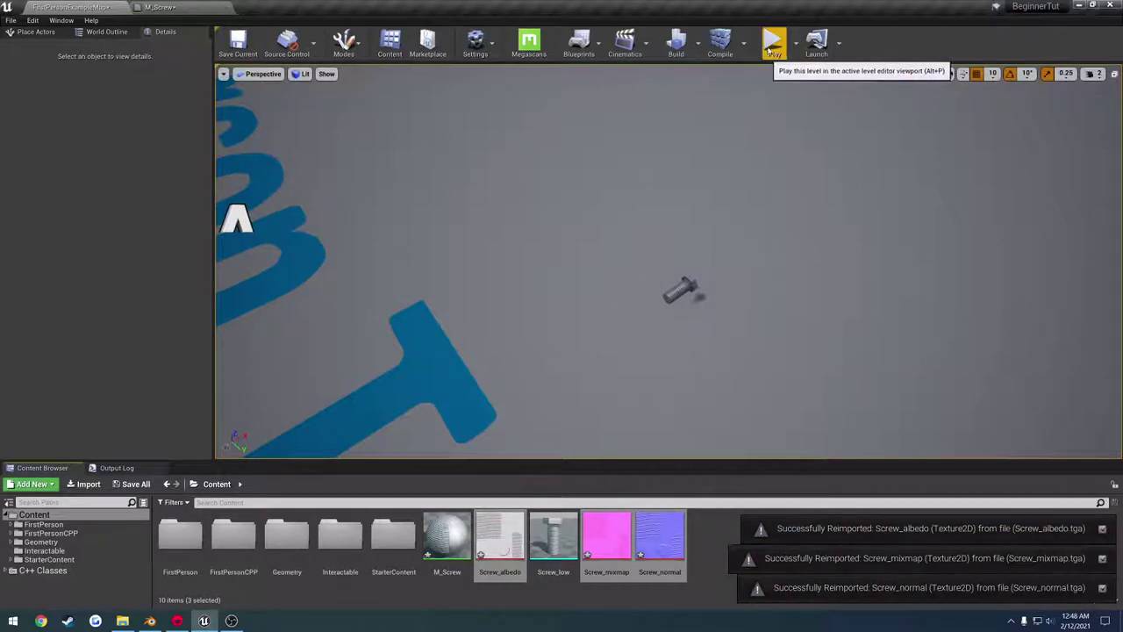
Examine the screw's updated threads up close, and play the level to check them in game.
right_drag(719, 210, 754, 155)
key(w)
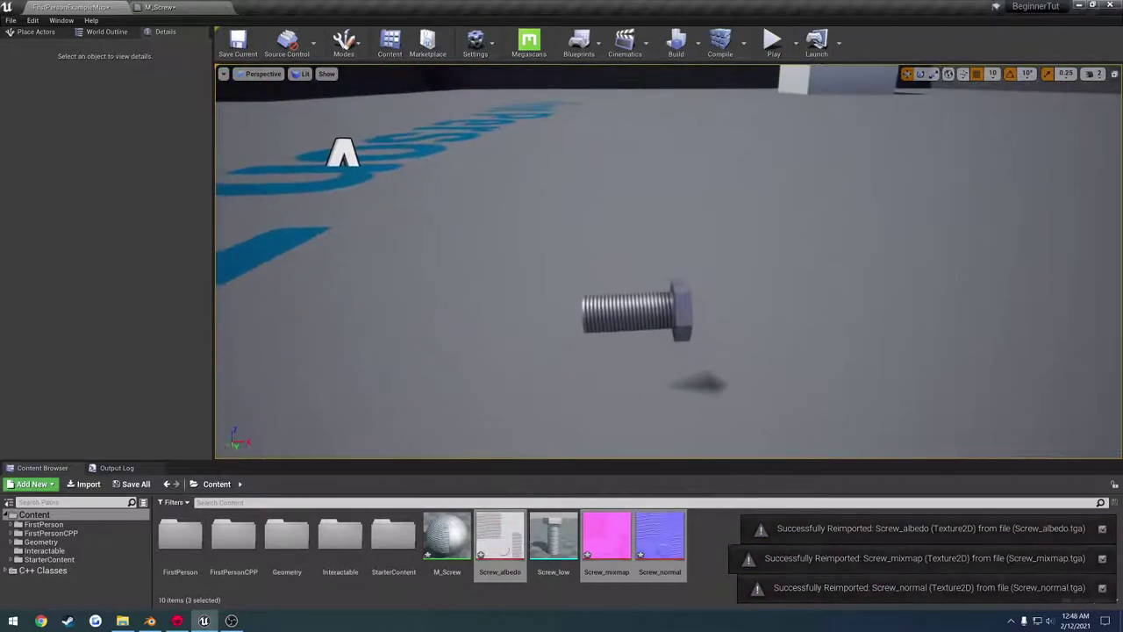
click(772, 41)
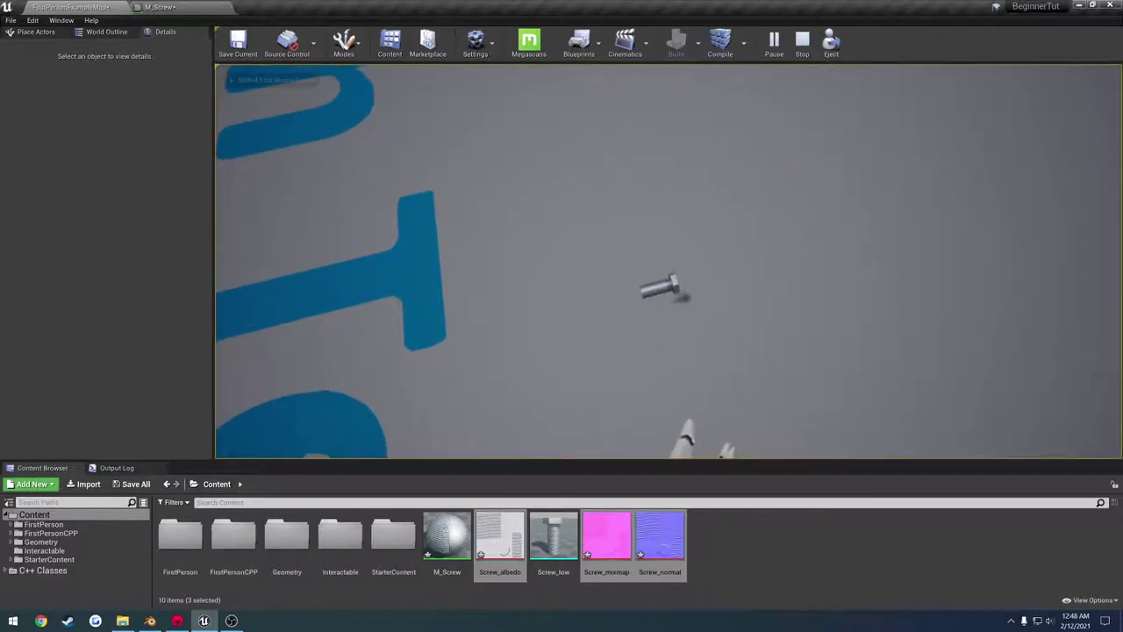
Stop playing and raise the placed screw higher above the floor.
key(Escape)
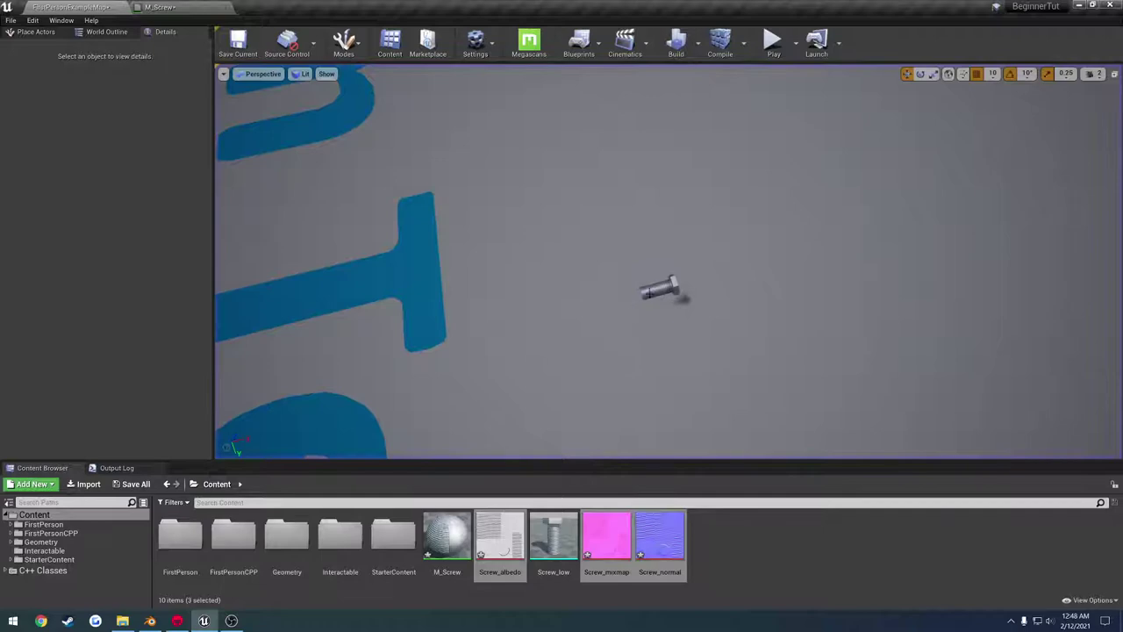
click(662, 287)
right_drag(662, 287, 641, 329)
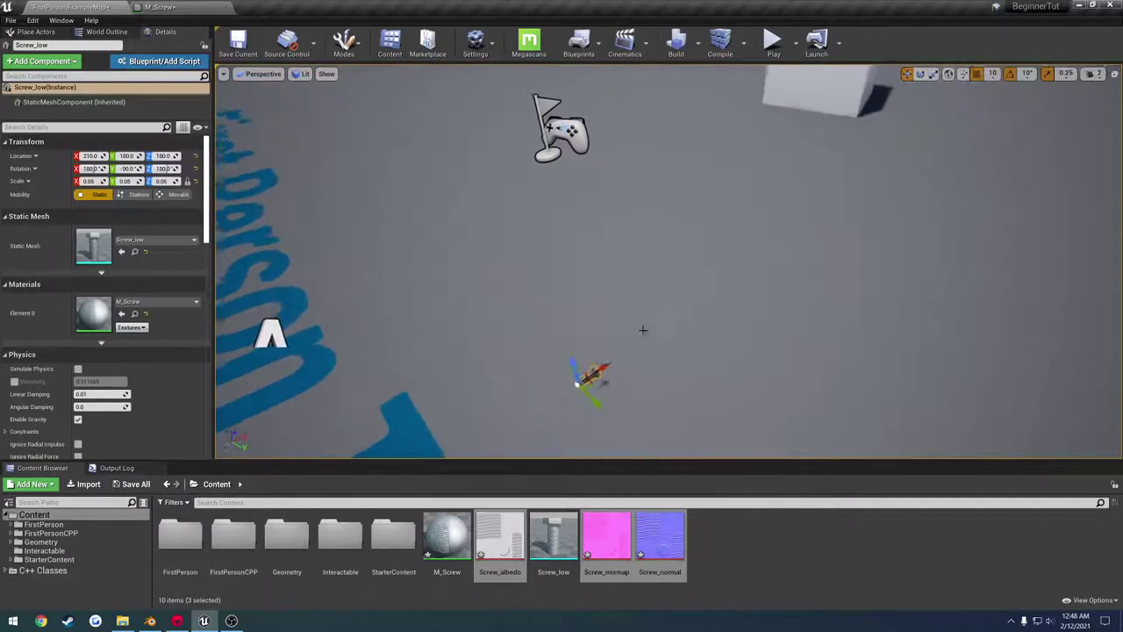
drag(587, 358, 580, 192)
right_drag(580, 192, 421, 72)
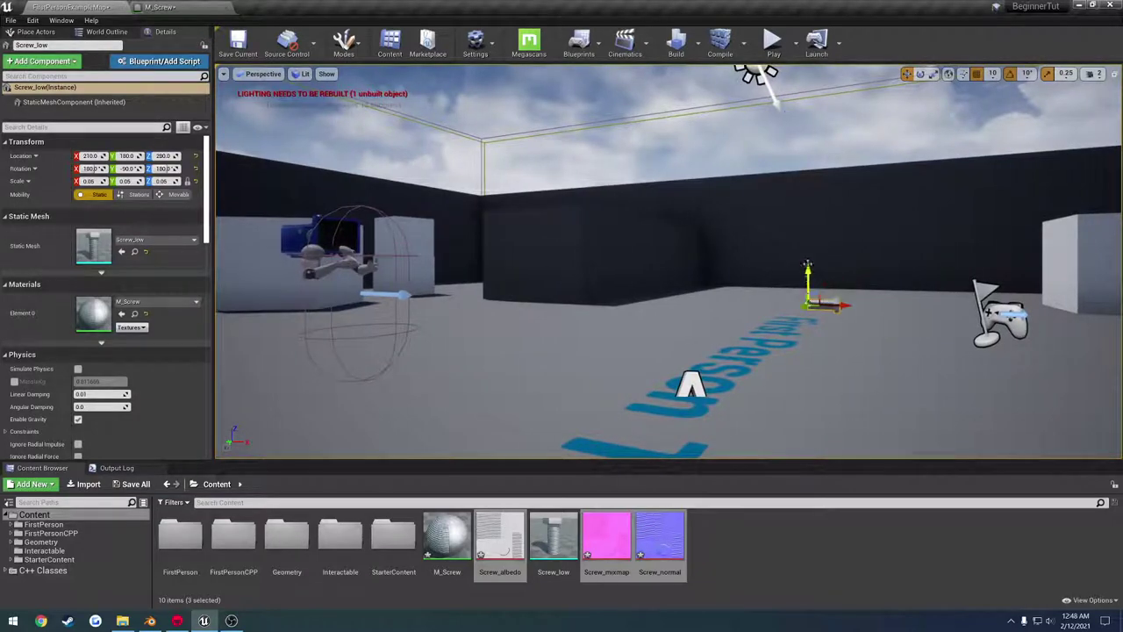
Play the level full screen and walk around the raised screw to examine its threads from several angles.
click(773, 40)
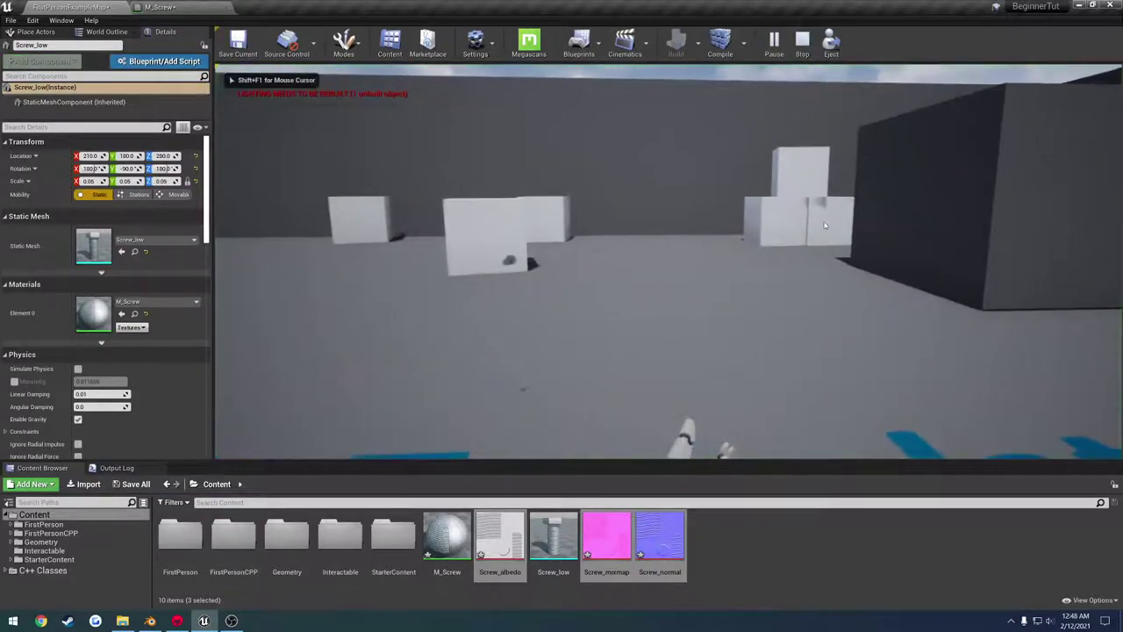
key(F11)
key(w)
key(d)
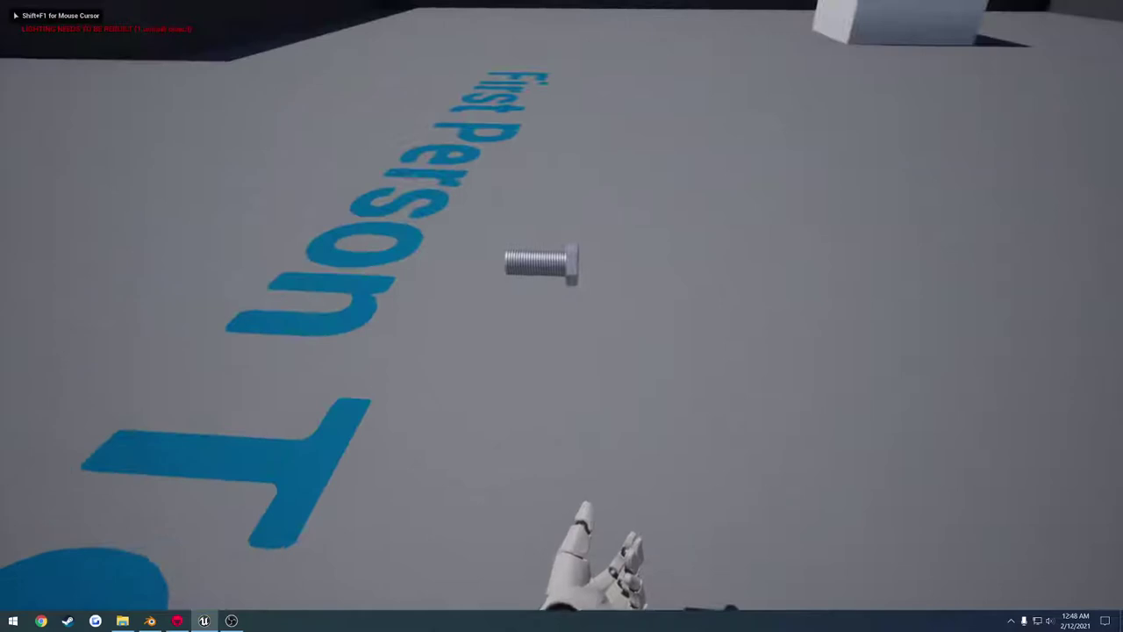
key(a)
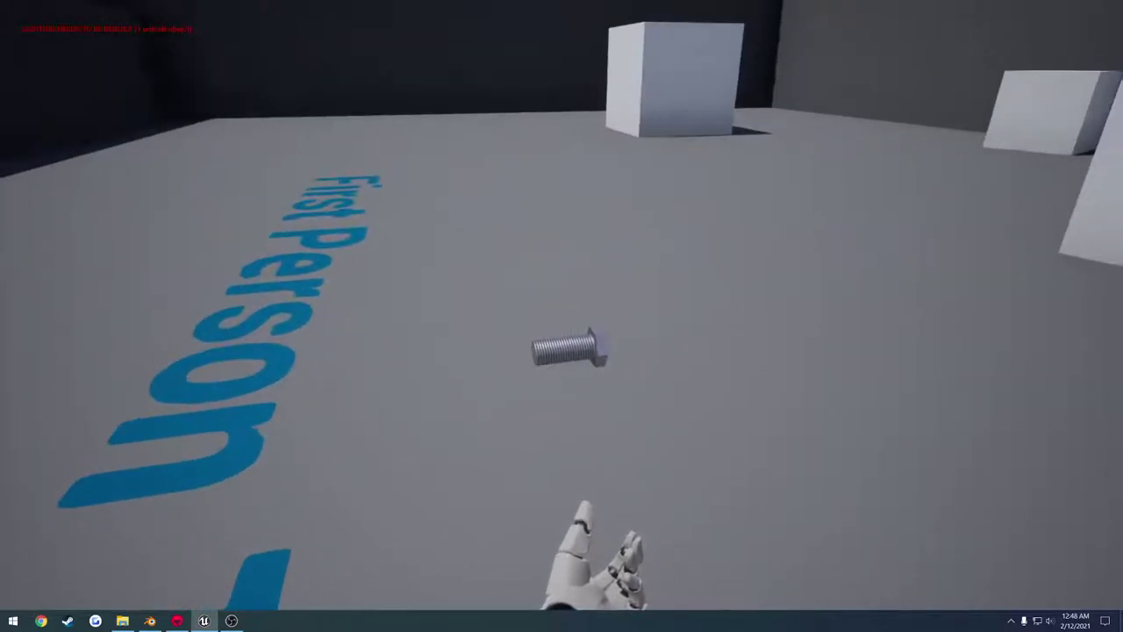
key(a)
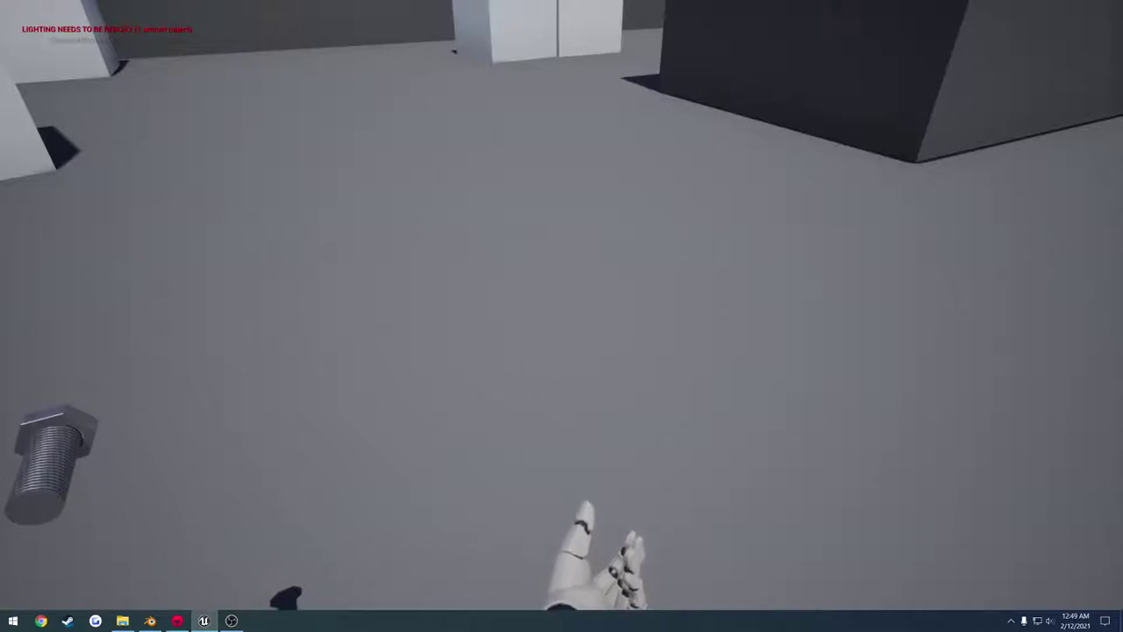
key(d)
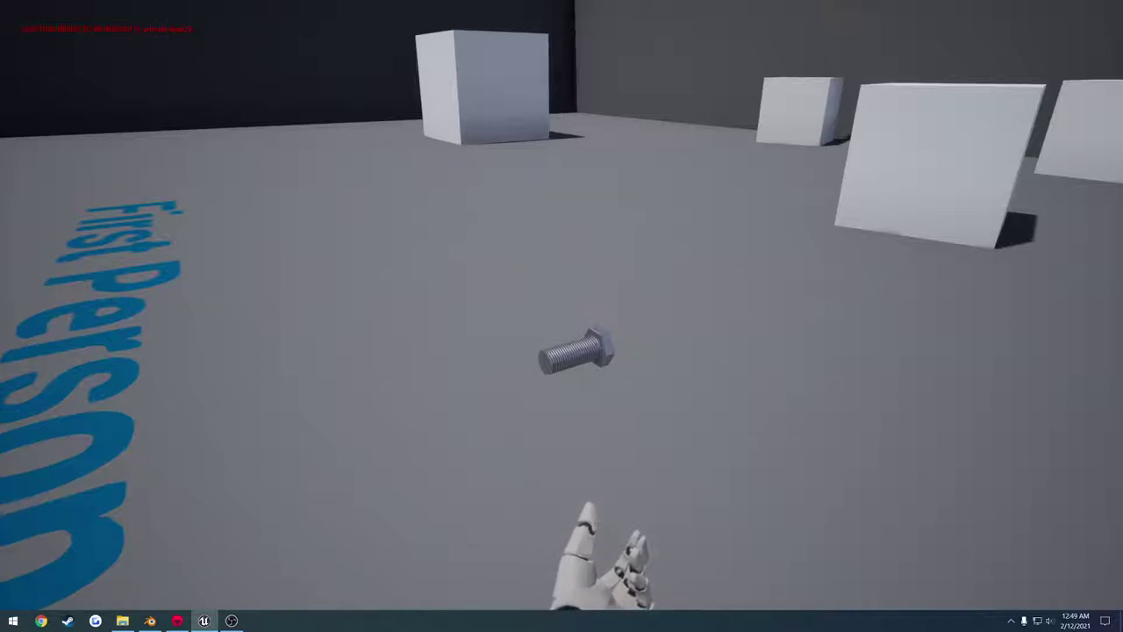
Switch to Blender, show Thread_BAK, hide Screw_low, and display Thread_BAK's Screw modifier settings.
key(alt+Tab)
key(Tab)
key(Tab)
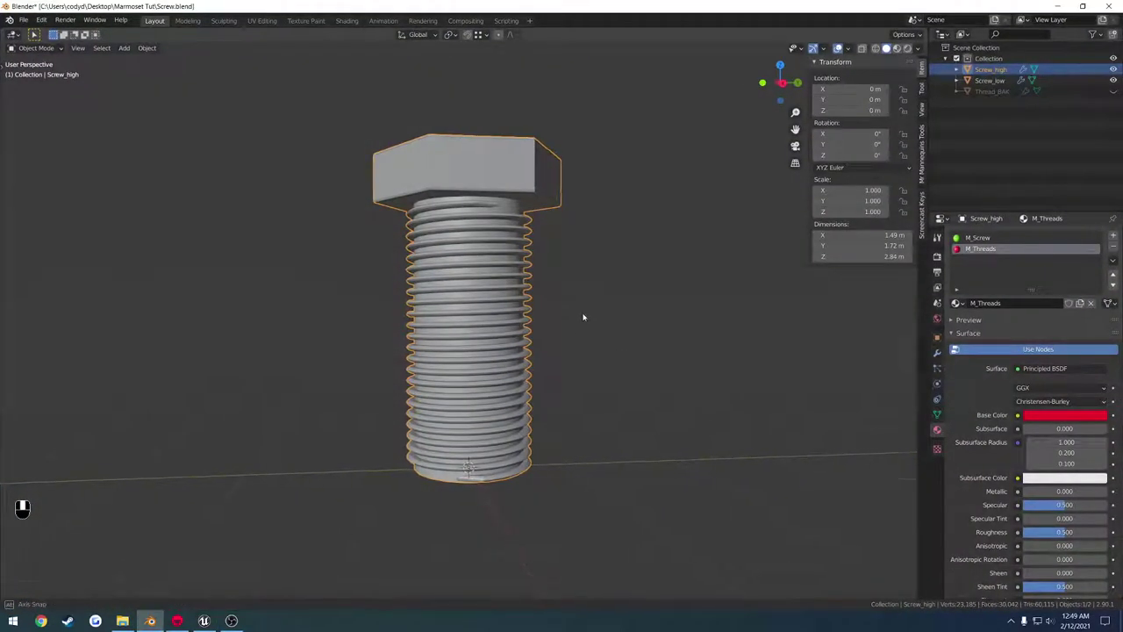
middle_drag(583, 316, 551, 321)
click(550, 328)
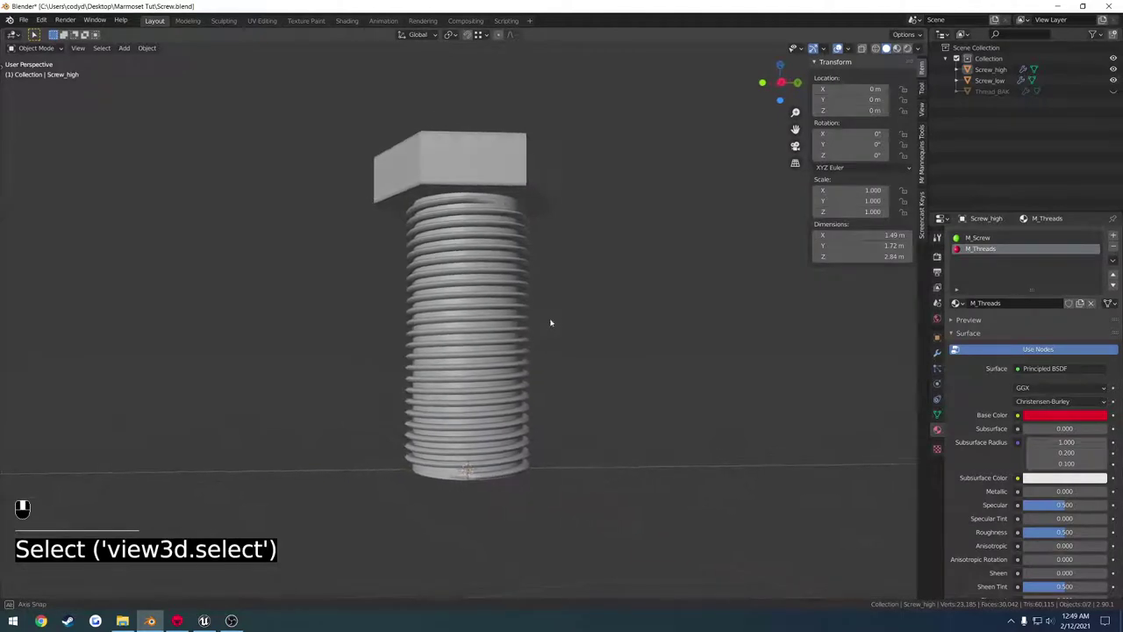
click(1113, 91)
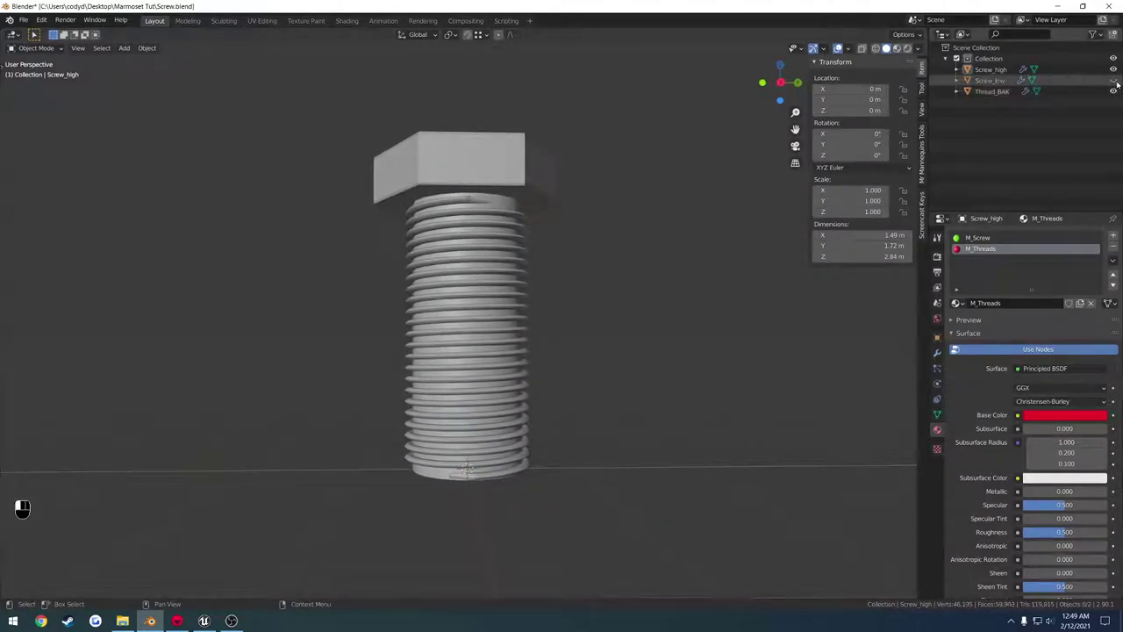
click(1114, 81)
click(995, 93)
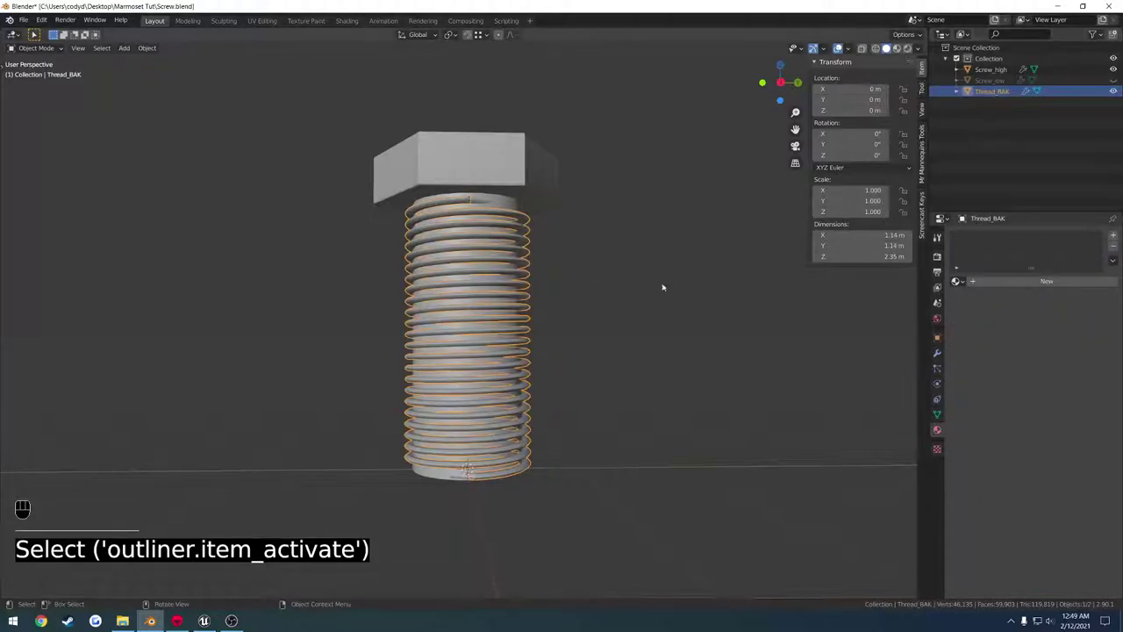
click(938, 354)
click(632, 348)
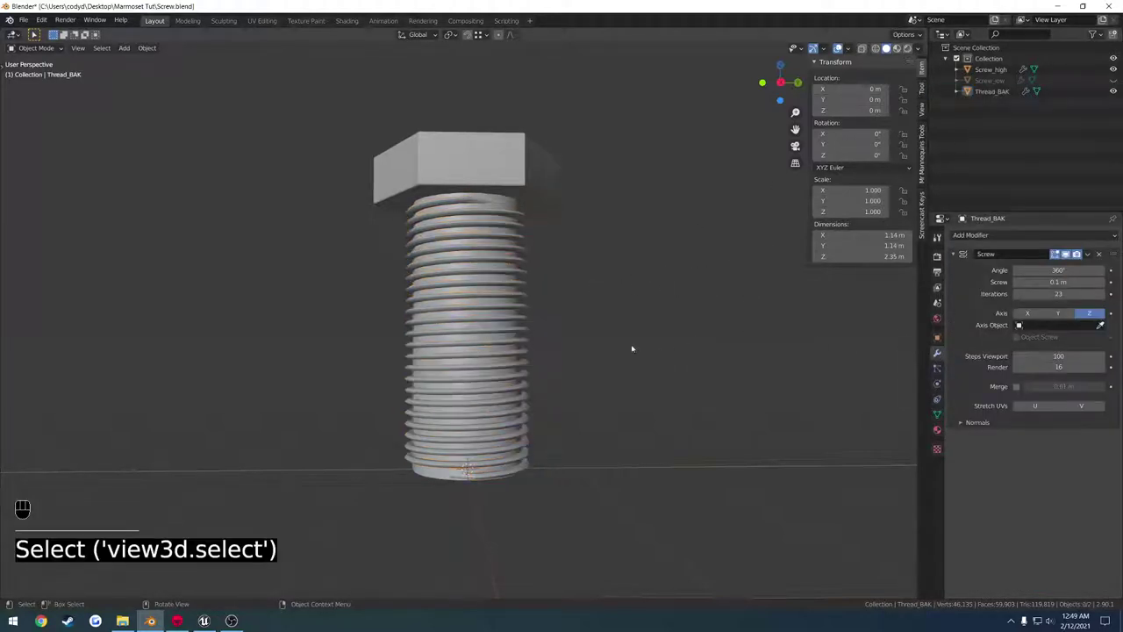
click(520, 303)
key(Tab)
key(Tab)
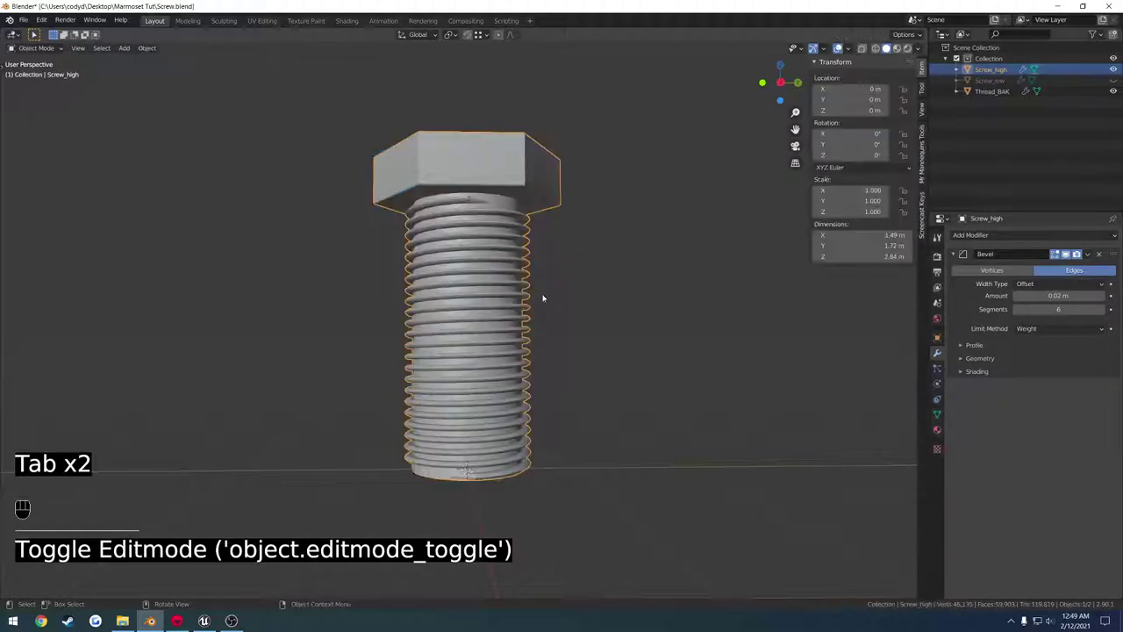
click(715, 252)
Lower Thread_BAK's Screw modifier to 19 iterations, and show Screw_low in place of Screw_high.
click(991, 91)
key(Tab)
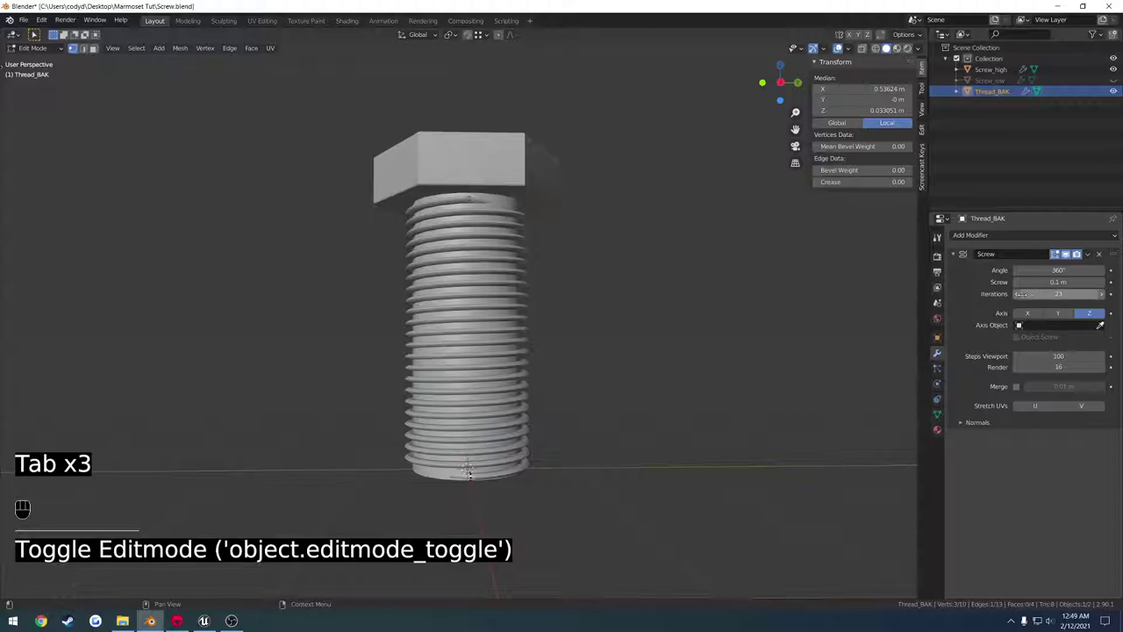
drag(1022, 294, 1016, 296)
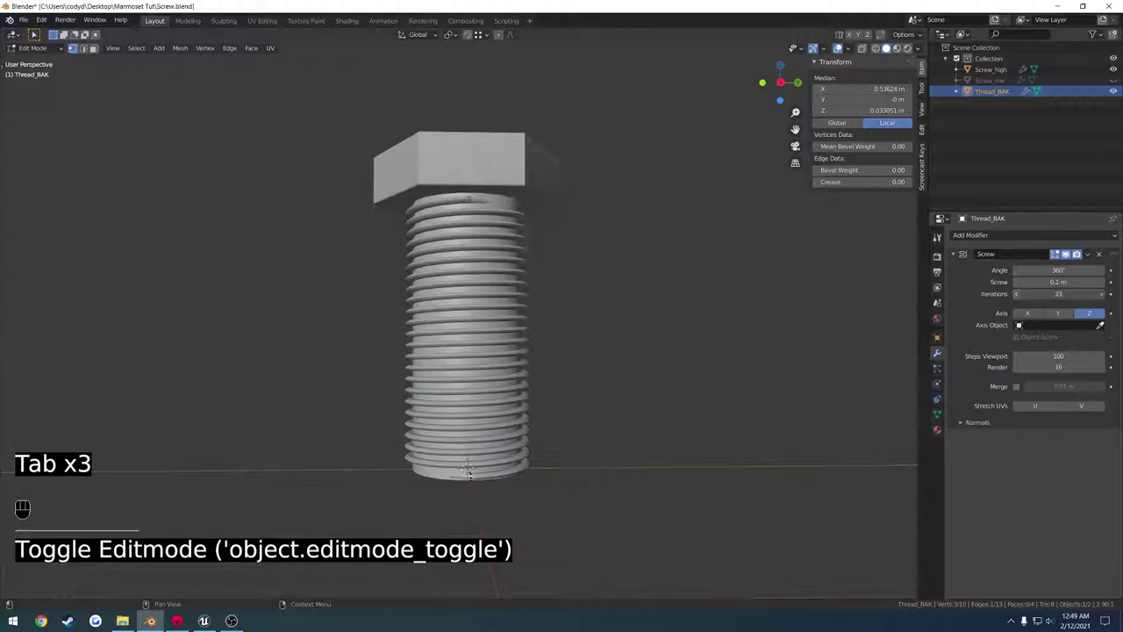
click(1113, 69)
click(1112, 80)
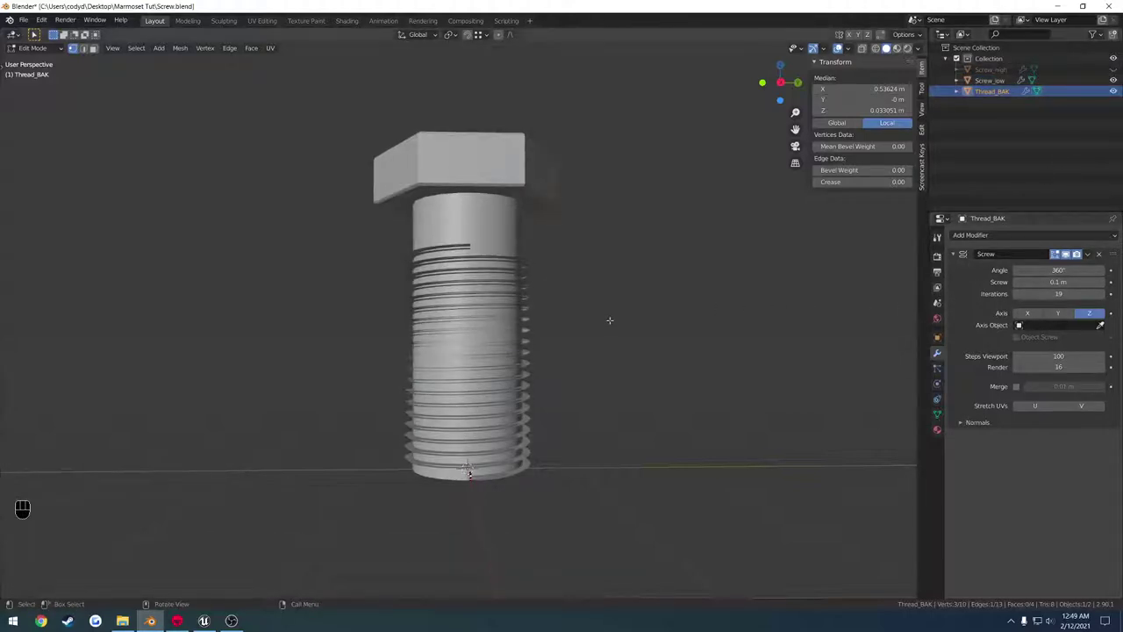
Flip the normals of the entire Thread_BAK profile mesh.
middle_drag(609, 321, 622, 343)
key(Tab)
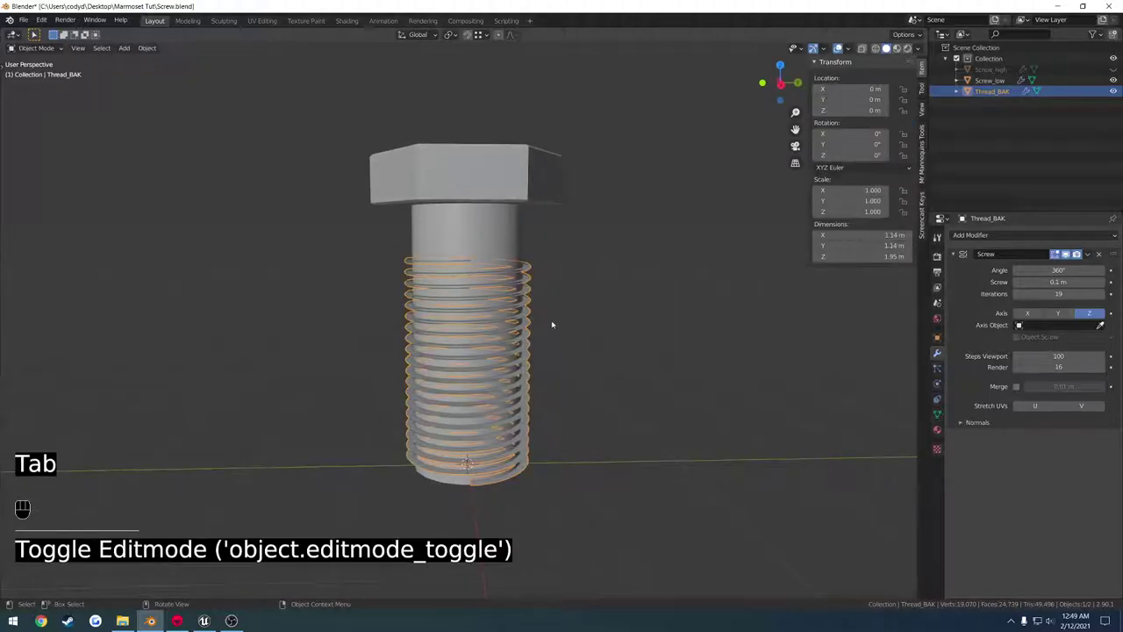
key(Tab)
key(a)
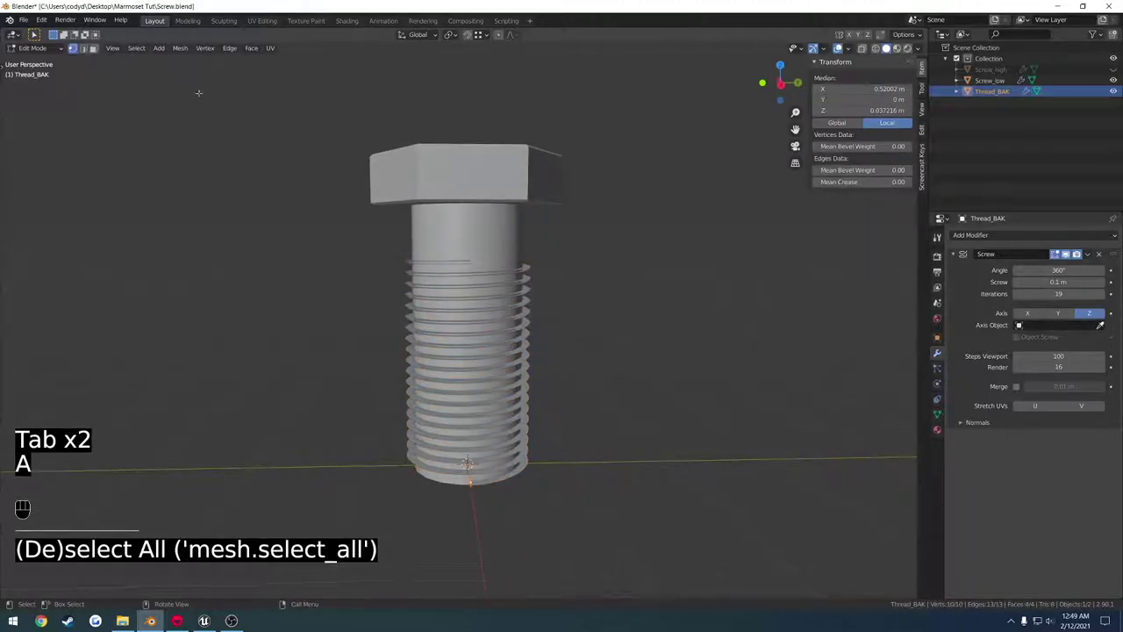
click(180, 47)
mouse_move(215, 227)
click(274, 225)
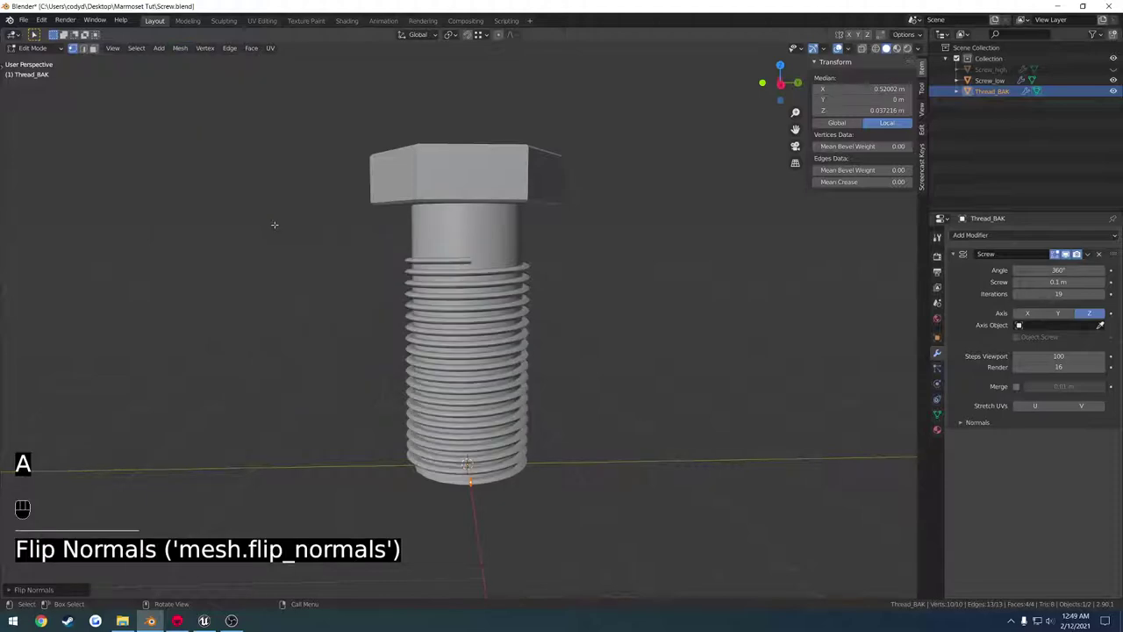
key(Tab)
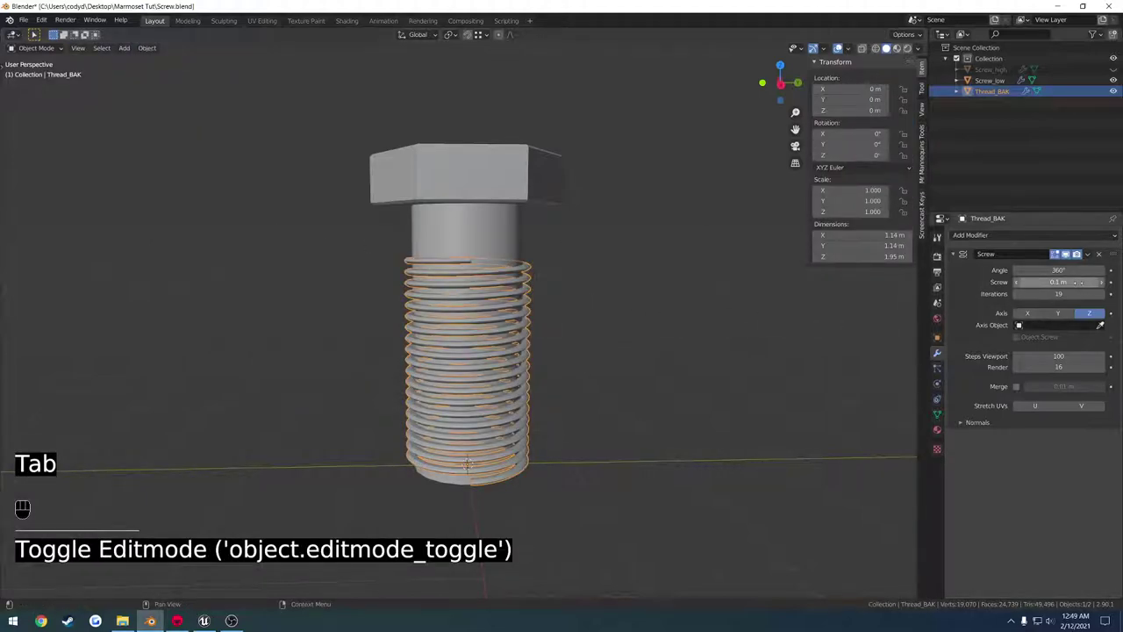
Try Thread_BAK's Screw modifier with 11 iterations at a screw offset of 0.2 m, then 0.15 m.
click(1080, 281)
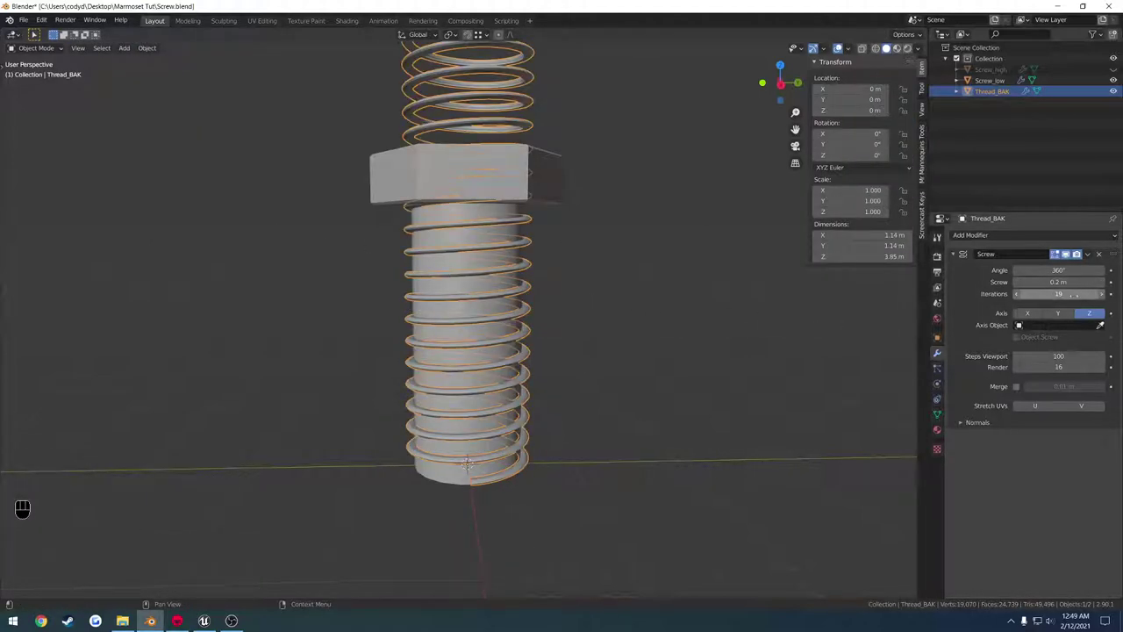
drag(1058, 294, 1050, 294)
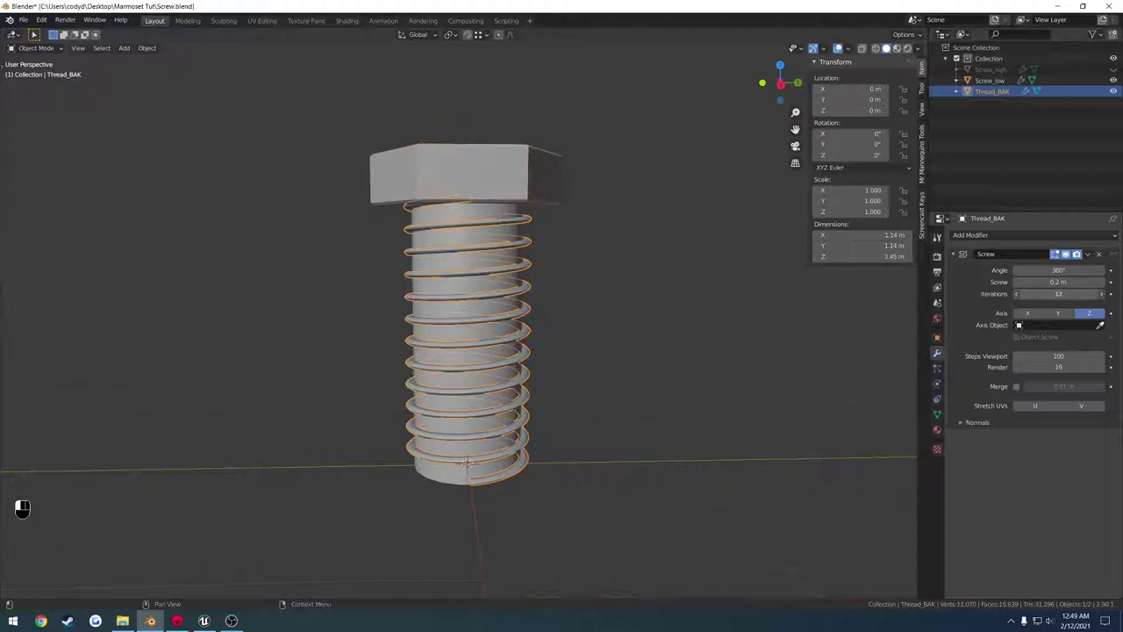
click(1052, 282)
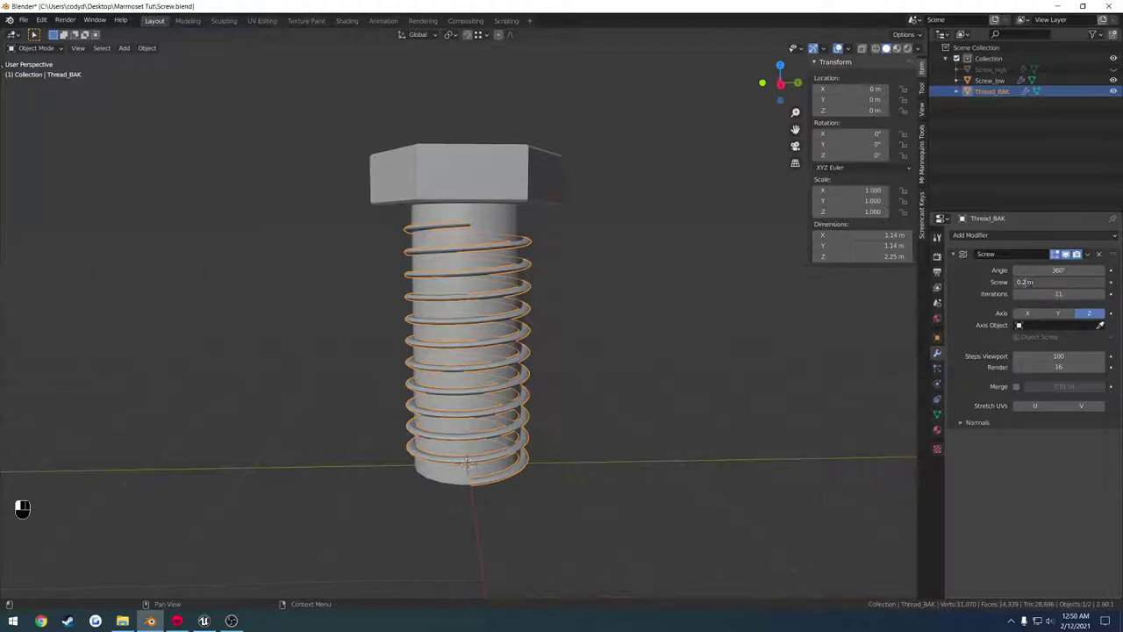
text(5)
key(Return)
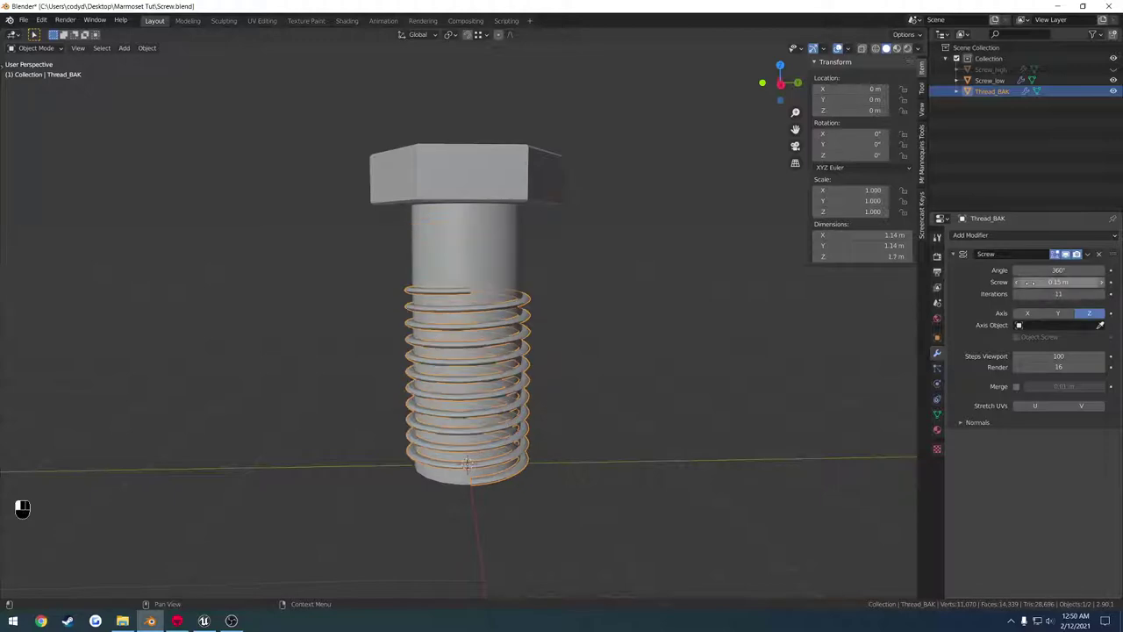
Set Thread_BAK's Screw modifier to a 0.18 m screw offset with 12 iterations.
click(1028, 281)
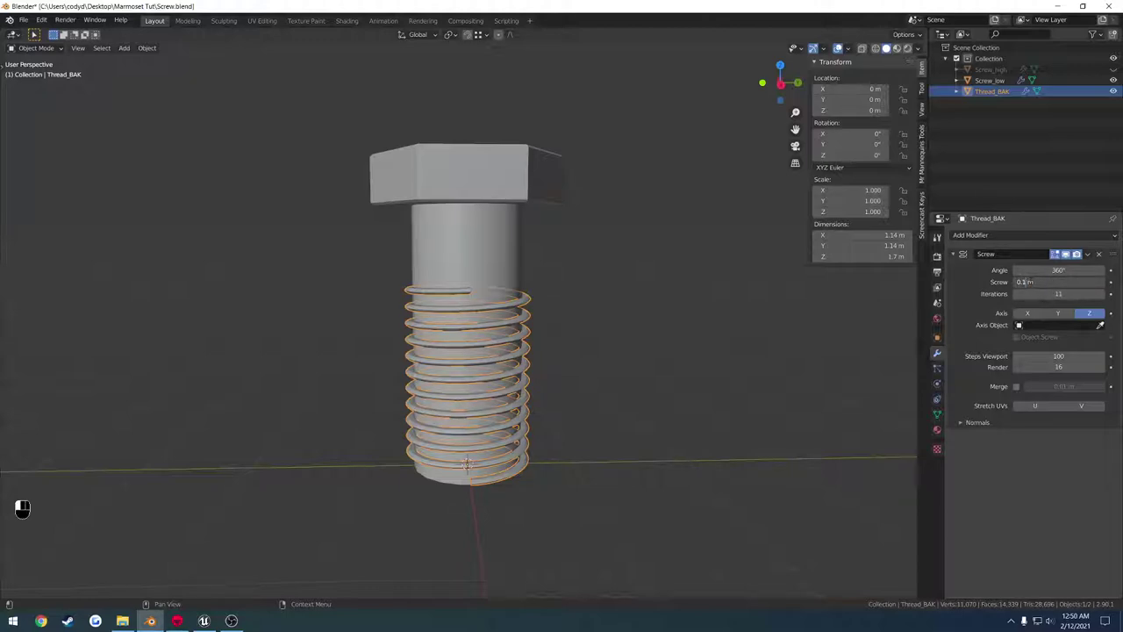
key(Return)
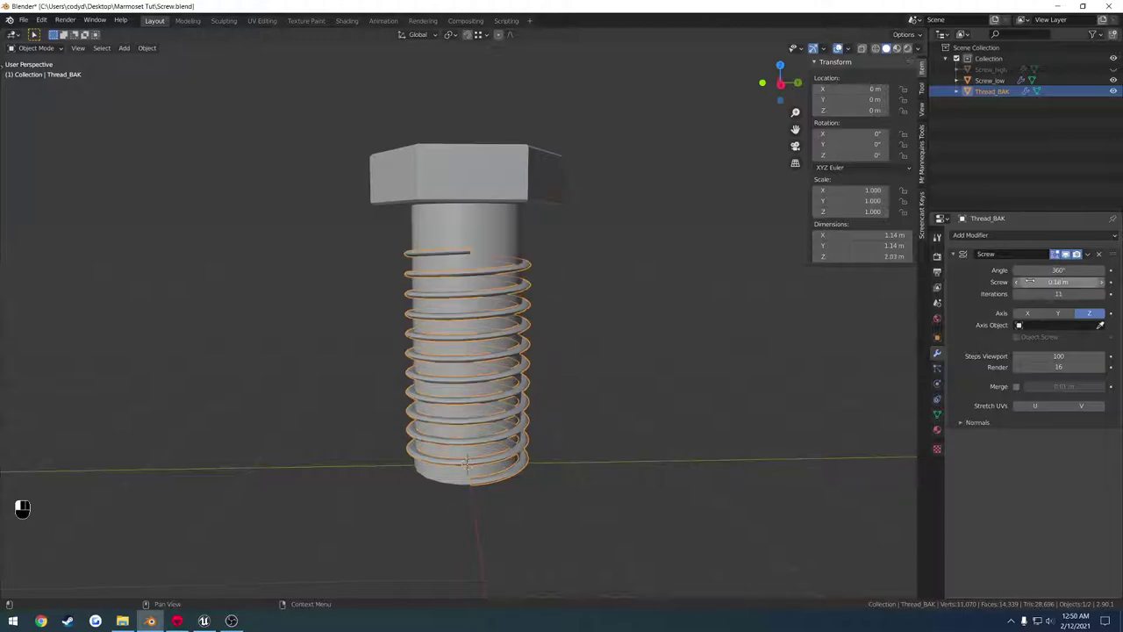
middle_drag(643, 376, 667, 372)
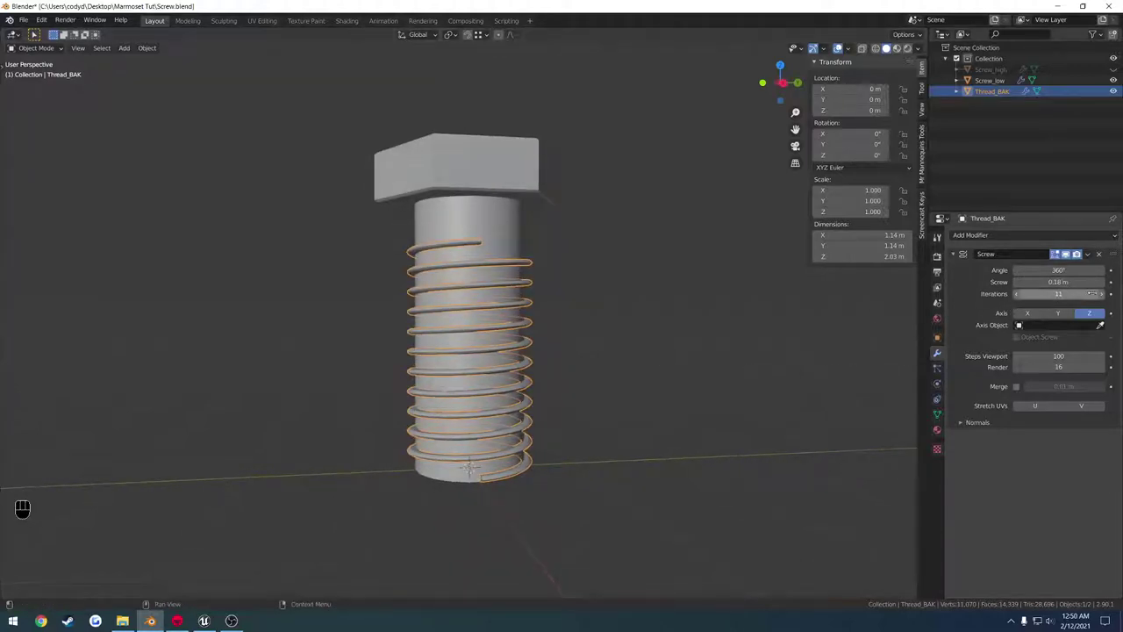
click(1104, 295)
click(1104, 295)
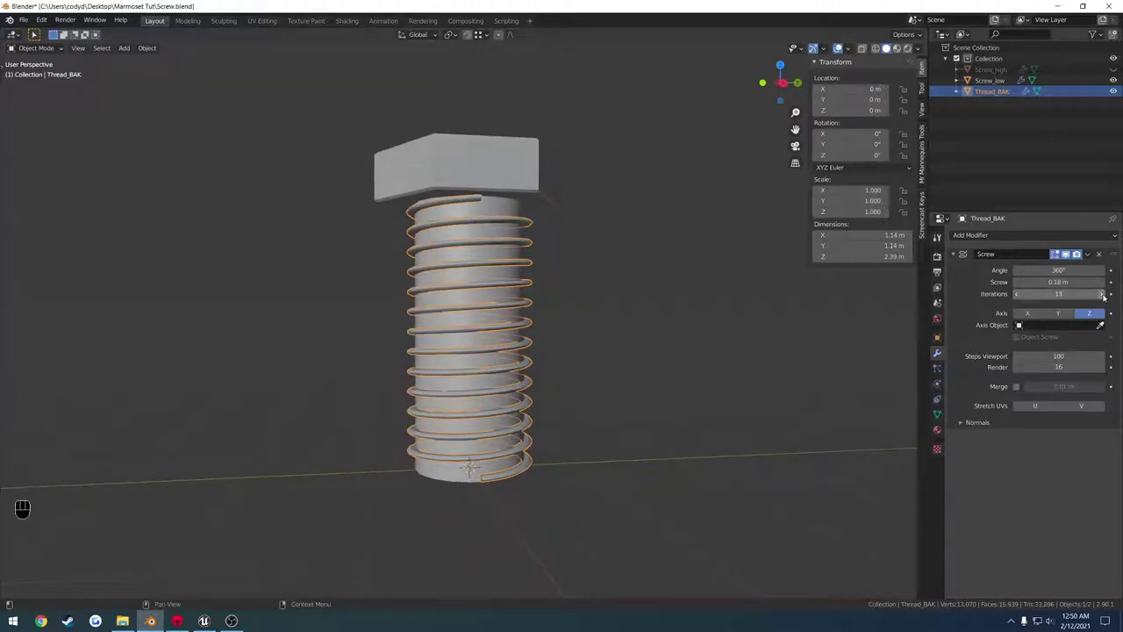
click(1018, 295)
Scale the whole thread profile up along Z to thicken the threads, and set the Screw modifier to 13 iterations.
key(Tab)
scroll(747, 466, up, 3)
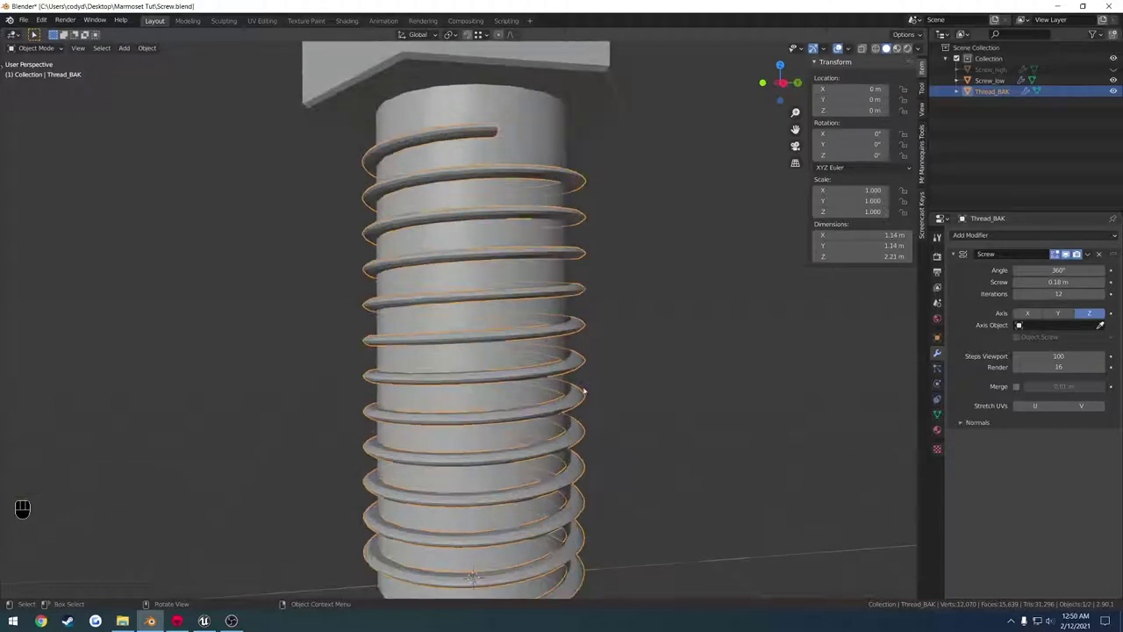
shift+middle_drag(650, 486, 599, 341)
scroll(649, 386, up, 2)
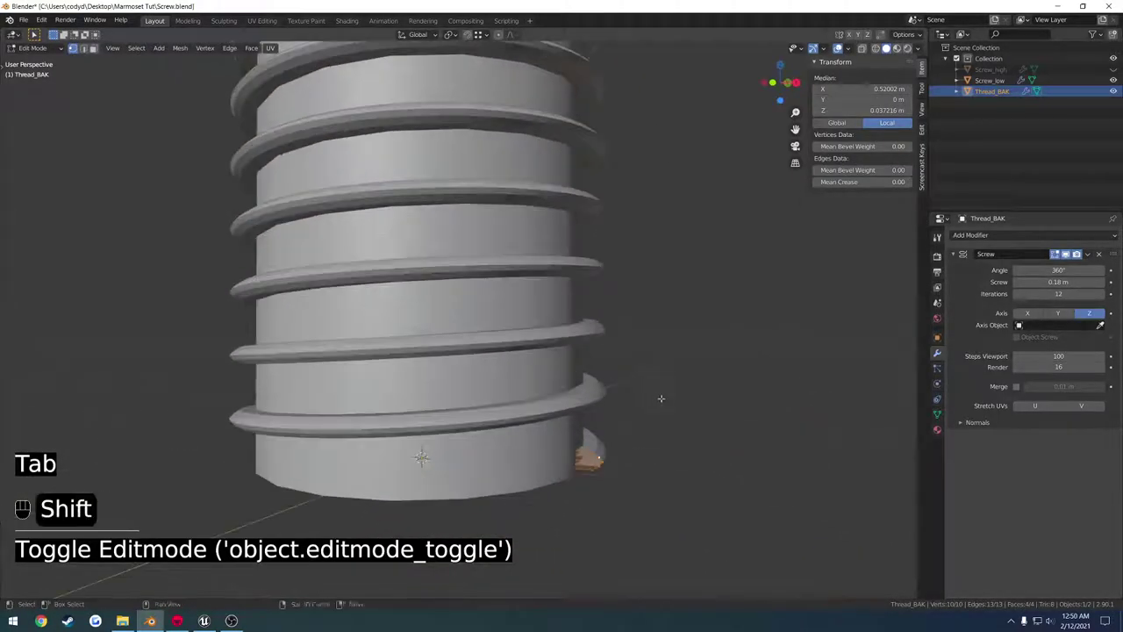
shift+middle_drag(661, 396, 619, 354)
key(s)
key(z)
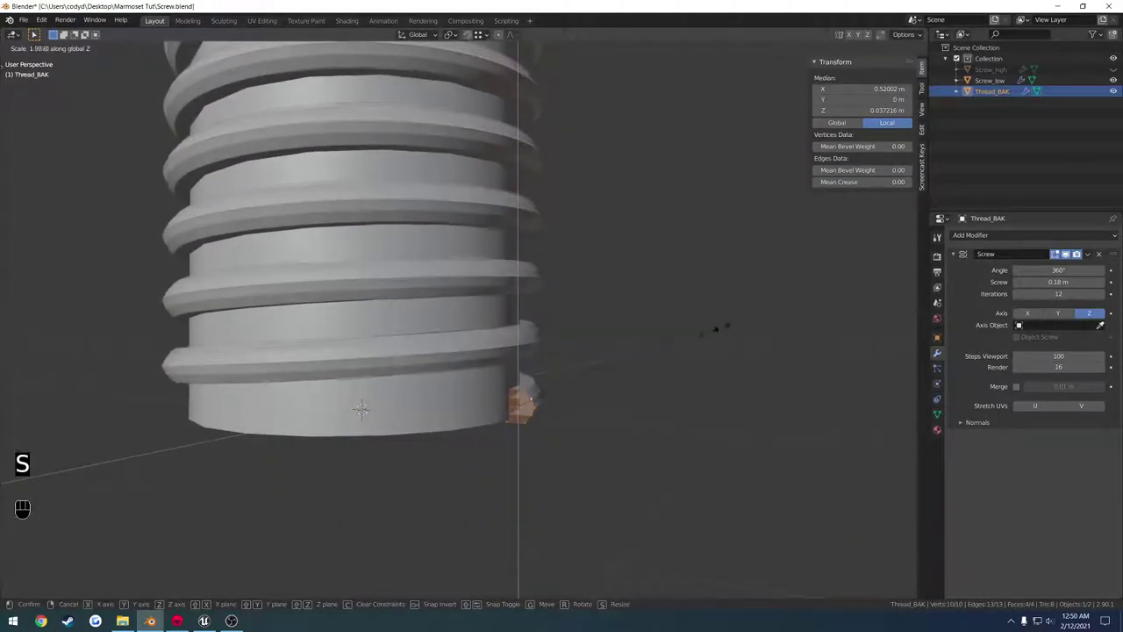
click(702, 325)
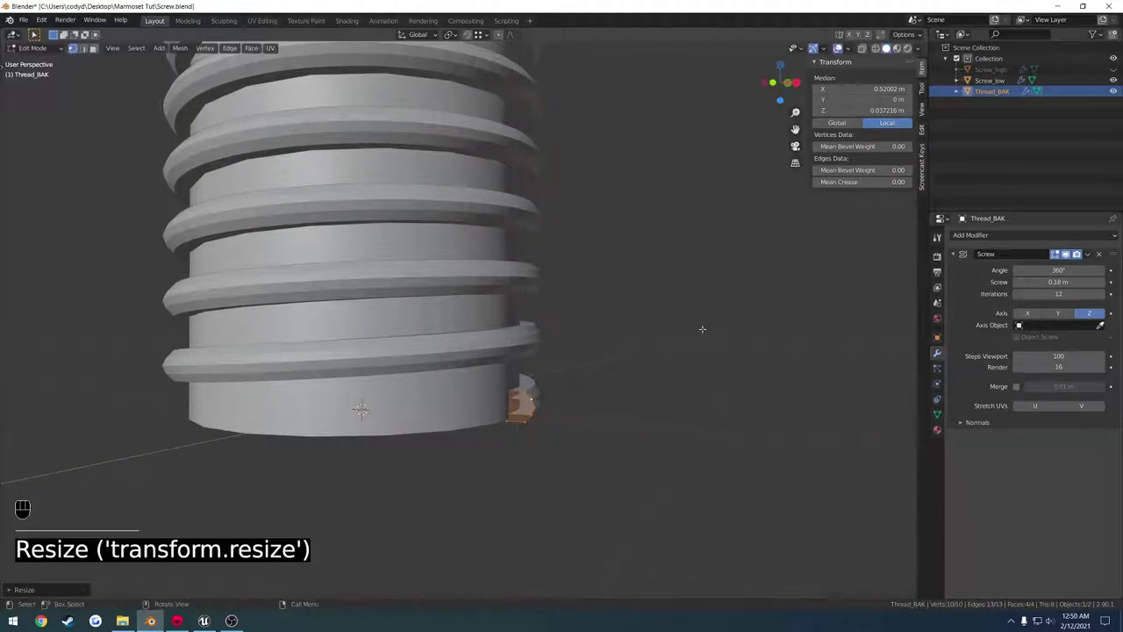
scroll(652, 306, down, 5)
shift+middle_drag(652, 306, 561, 386)
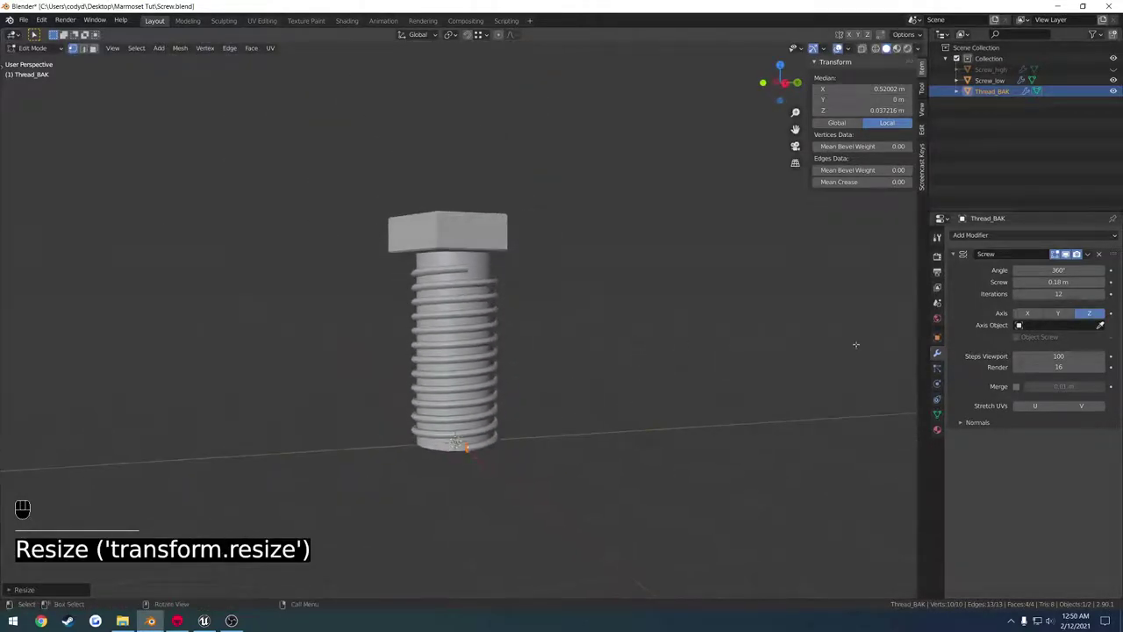
click(1100, 294)
scroll(582, 345, up, 4)
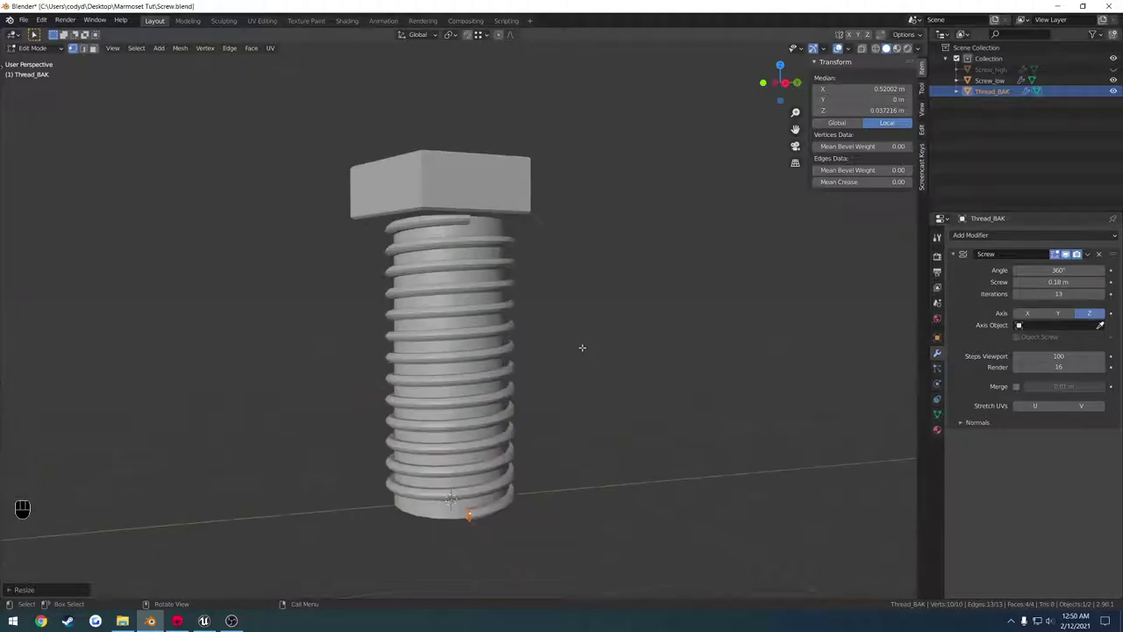
Rescale the whole Thread_BAK profile along Z to refine the thickness of the threads.
key(s)
key(z)
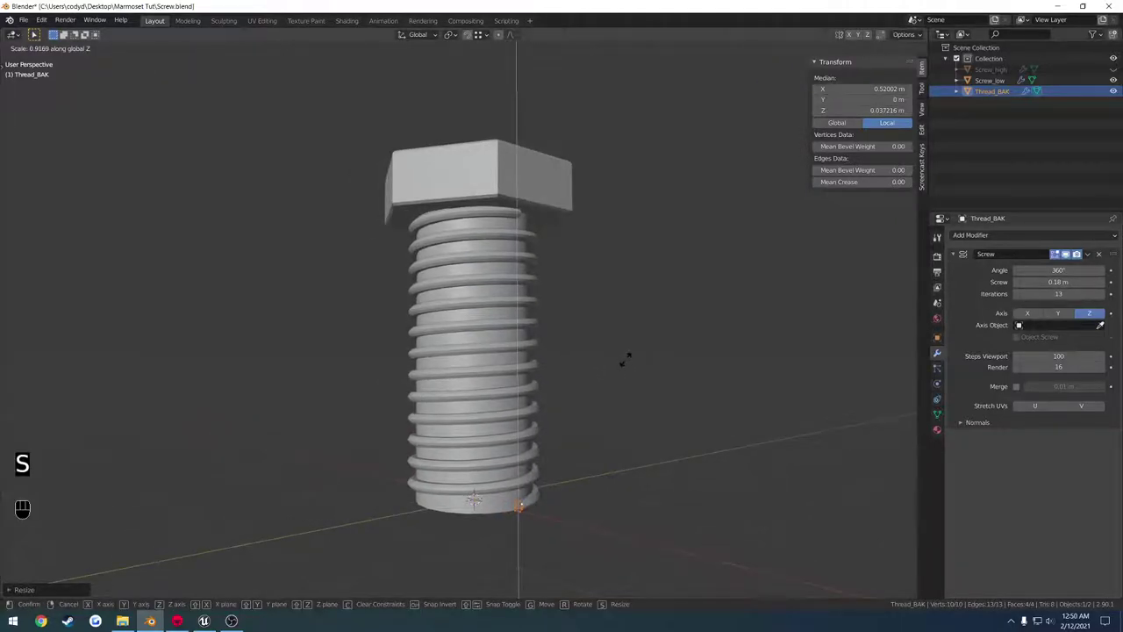
click(632, 356)
mouse_move(631, 355)
middle_down()
mouse_move(659, 355)
mouse_move(639, 371)
middle_up()
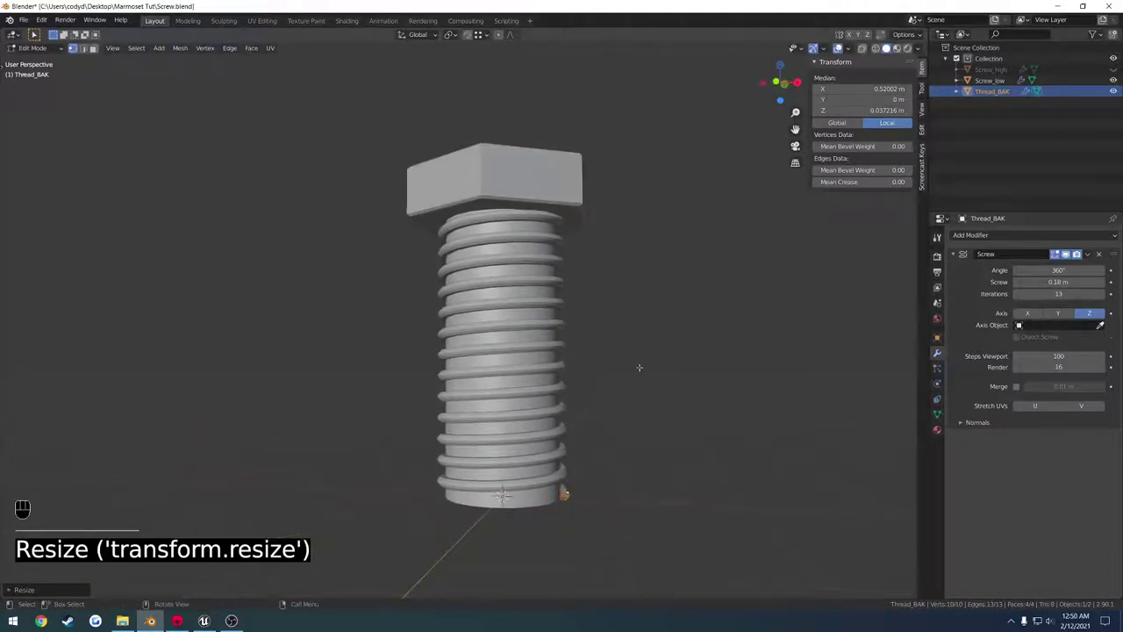
Compare the Thread_BAK threads with the Screw_high version by toggling their visibility, and inspect the screw from several sides.
click(1114, 92)
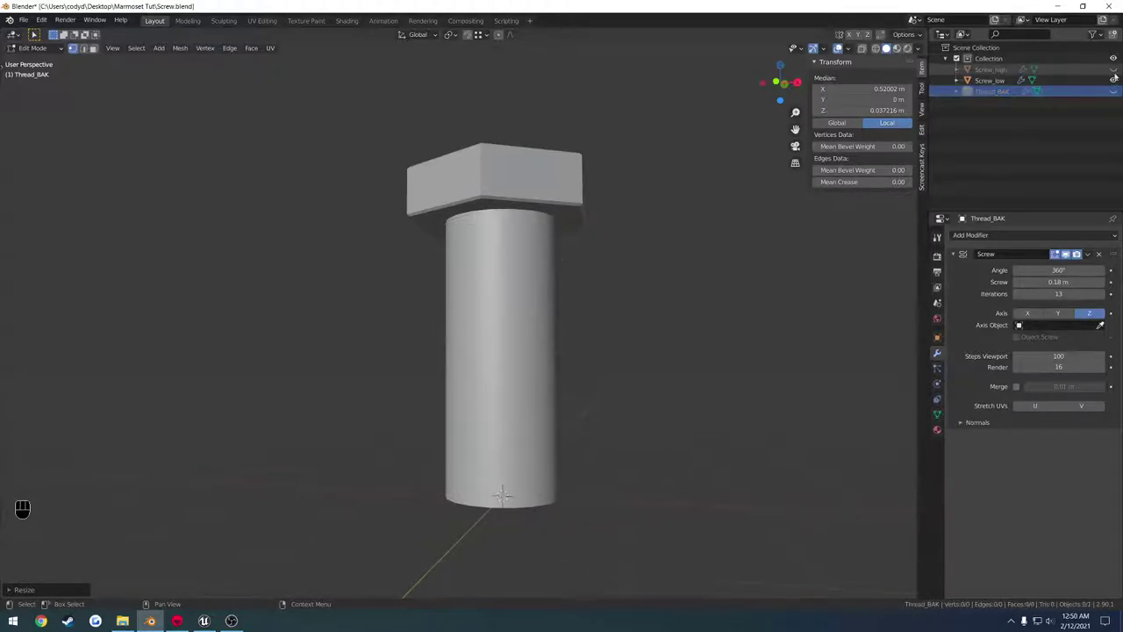
click(1113, 70)
click(1113, 70)
click(1113, 91)
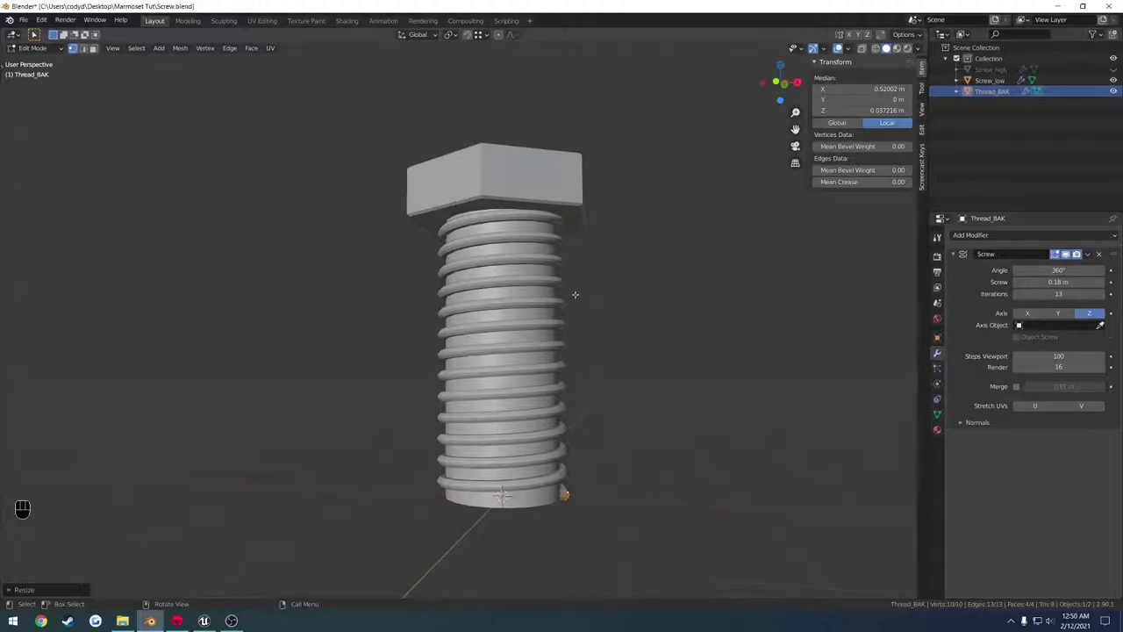
middle_drag(574, 294, 886, 333)
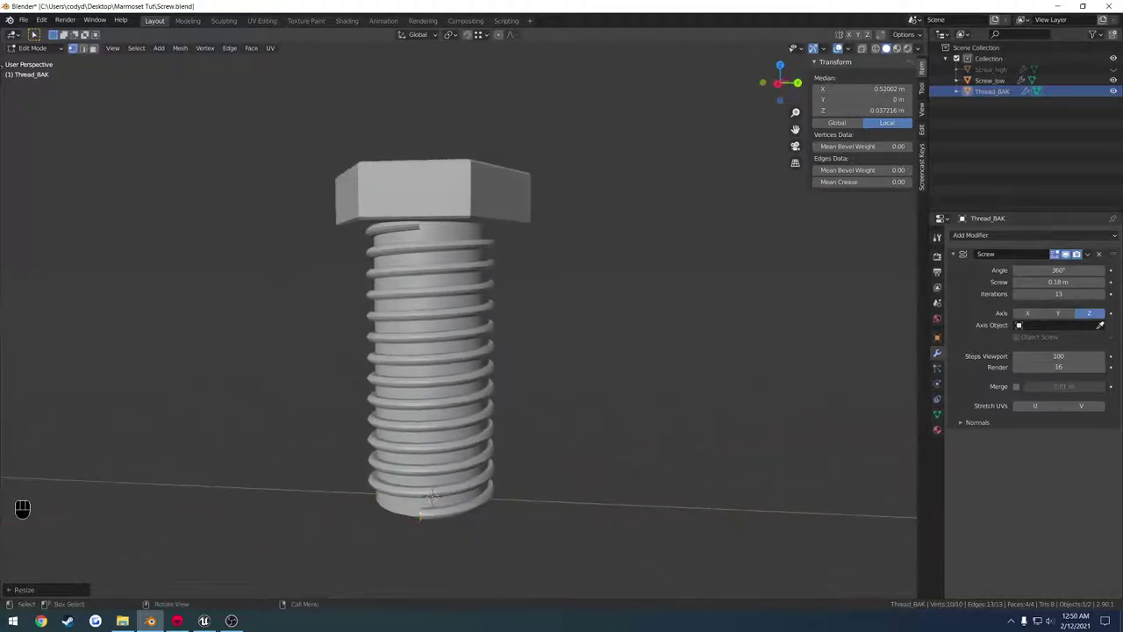
shift+middle_drag(339, 322, 431, 276)
middle_drag(531, 291, 609, 280)
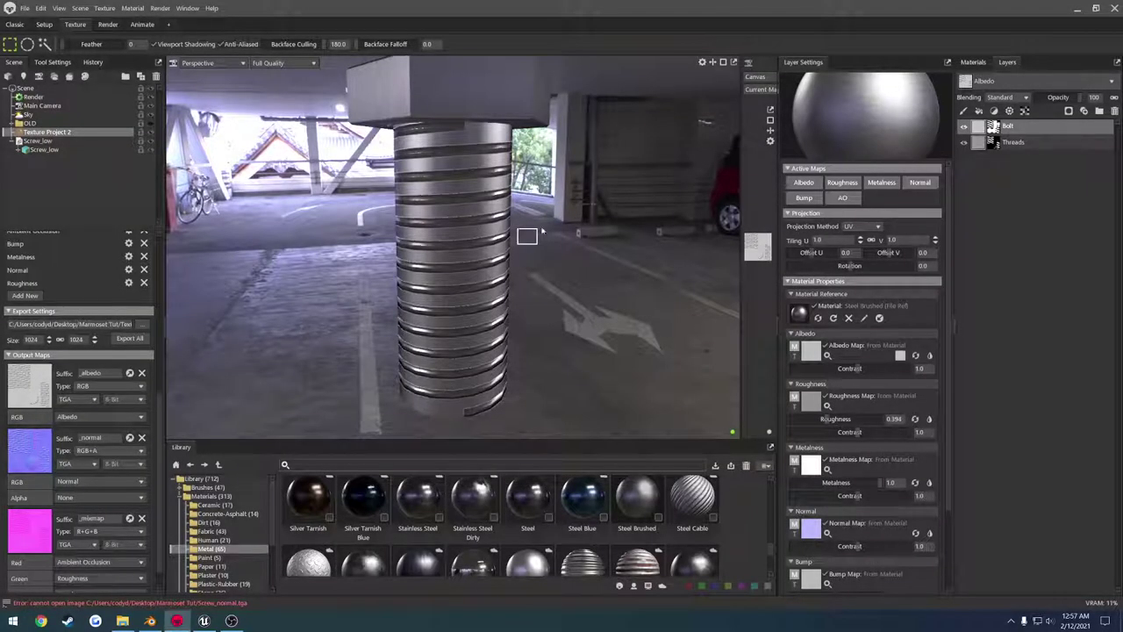
Inspect the rebaked screw in Marmoset Toolbag, then switch to Unreal Engine and end the running play session.
drag(579, 298, 238, 392)
click(203, 620)
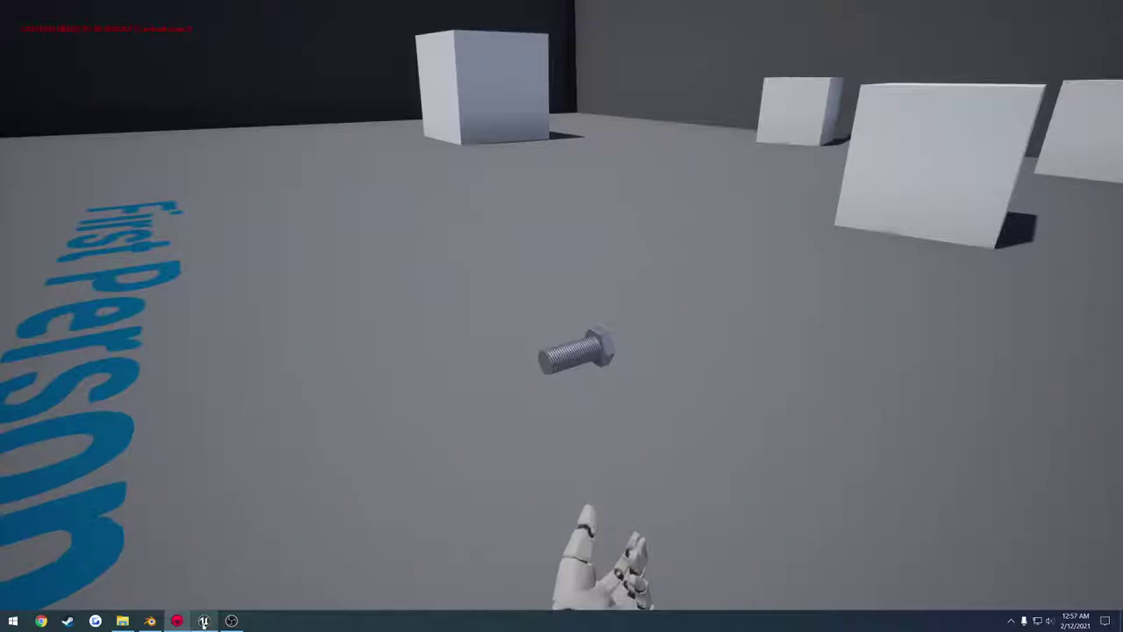
key(Escape)
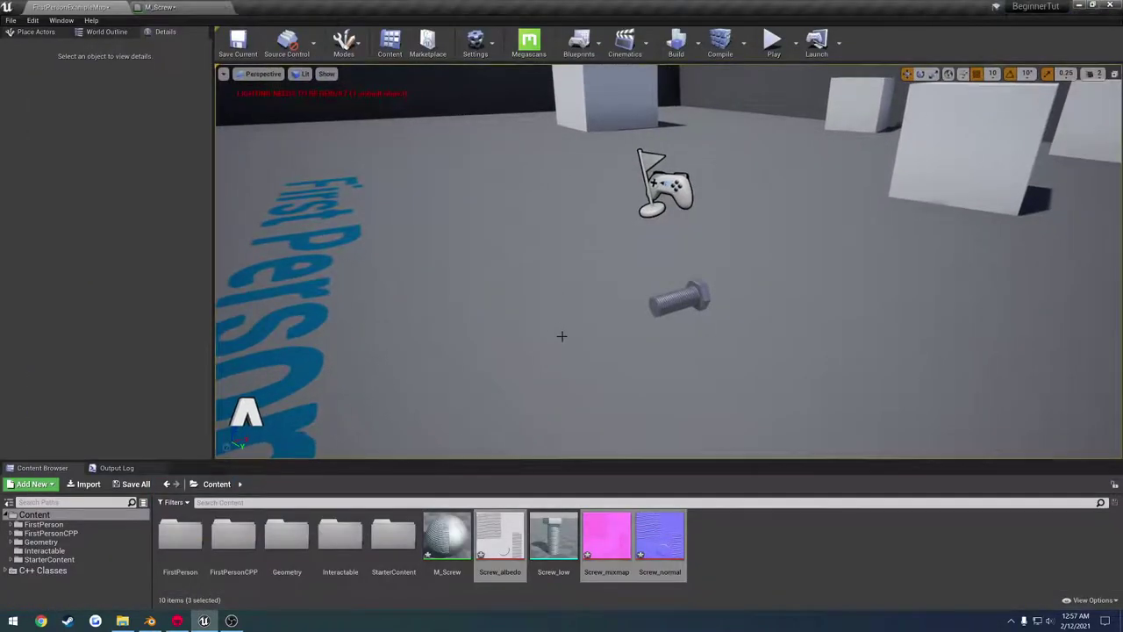
click(508, 550)
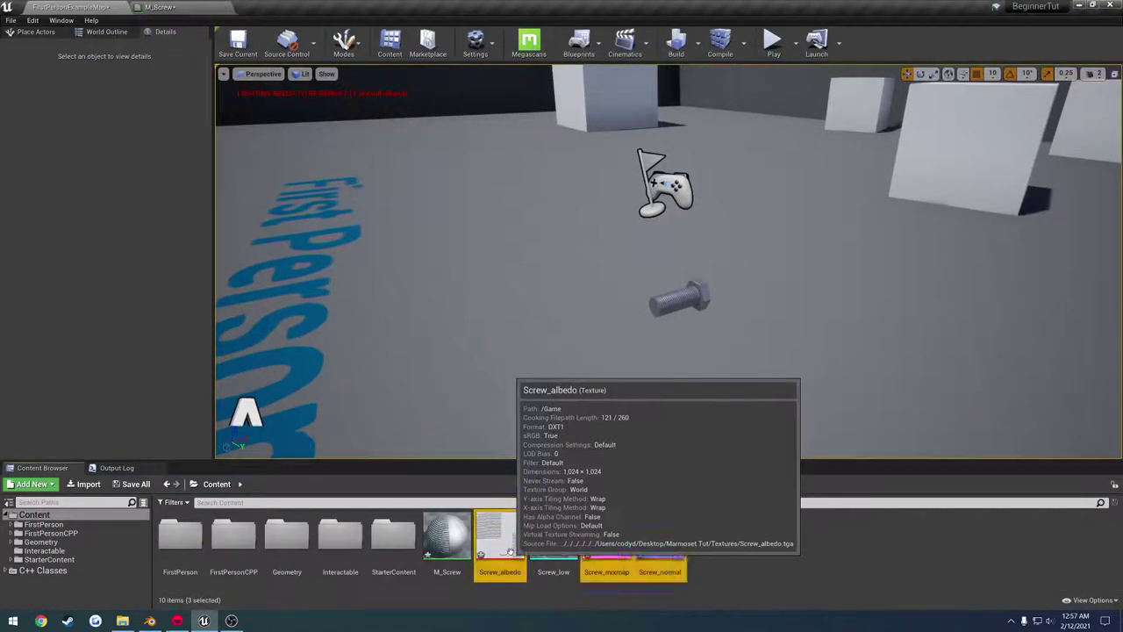
ctrl+click(608, 543)
ctrl+click(657, 546)
right_click(656, 546)
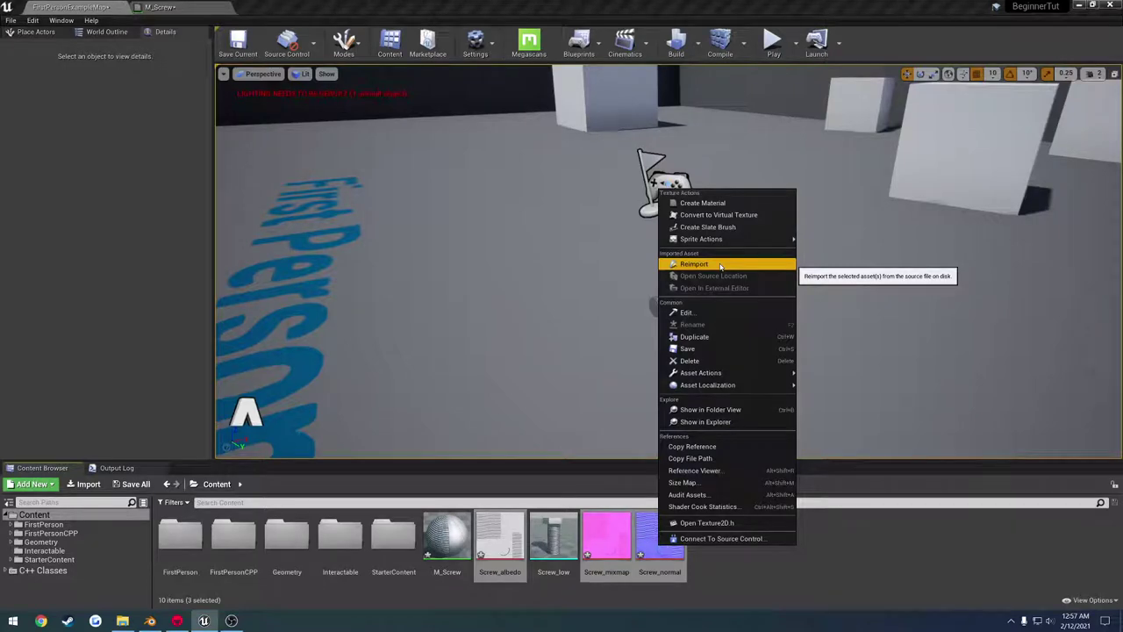
mouse_move(724, 376)
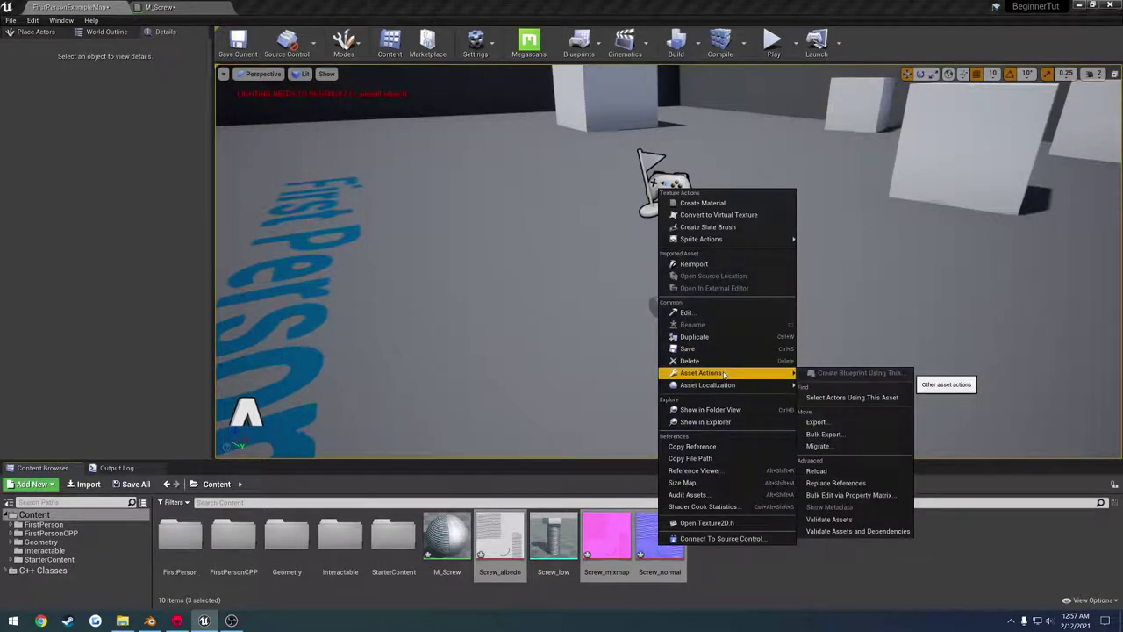
Reimport the Screw_albedo texture from the new file Bolt_albedo in the Textures folder.
click(513, 537)
right_click(513, 537)
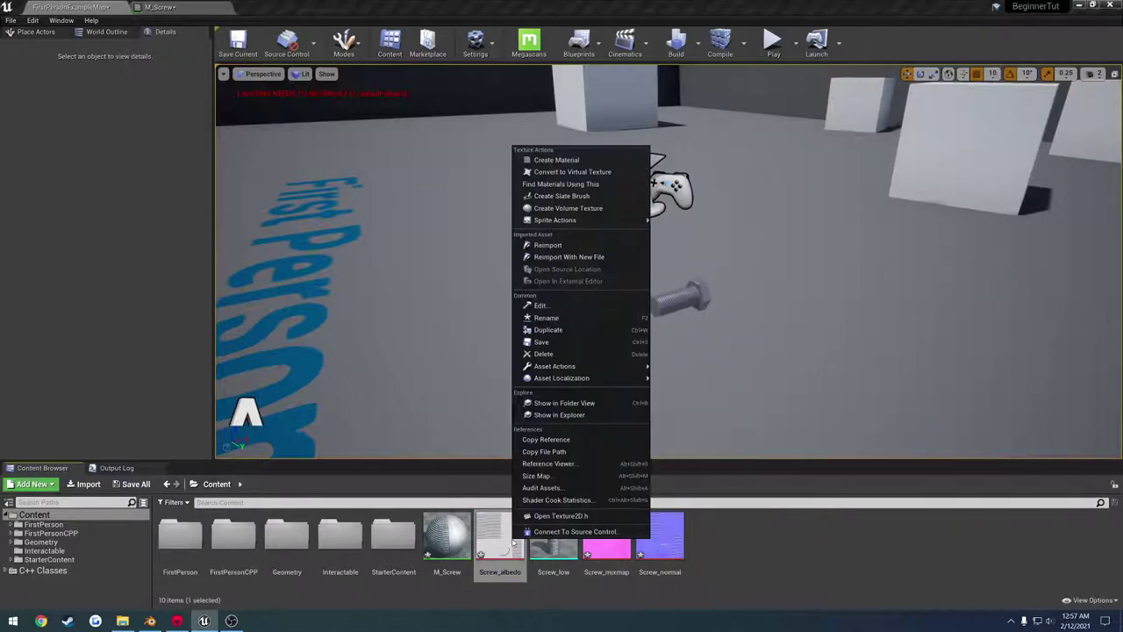
click(561, 257)
drag(539, 108, 339, 123)
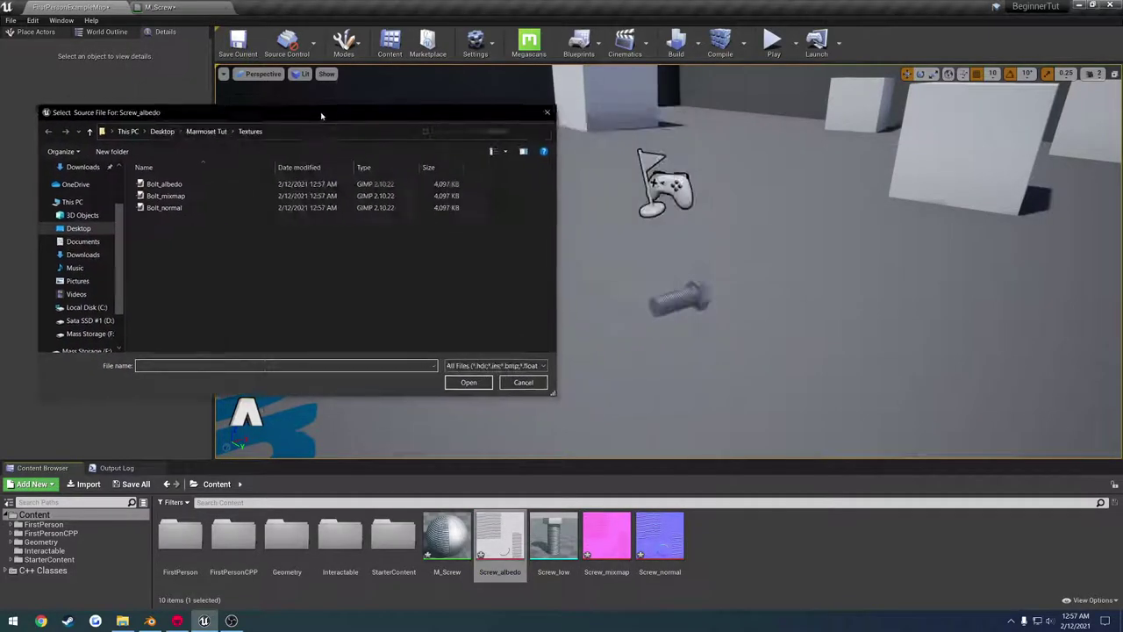
double_click(192, 186)
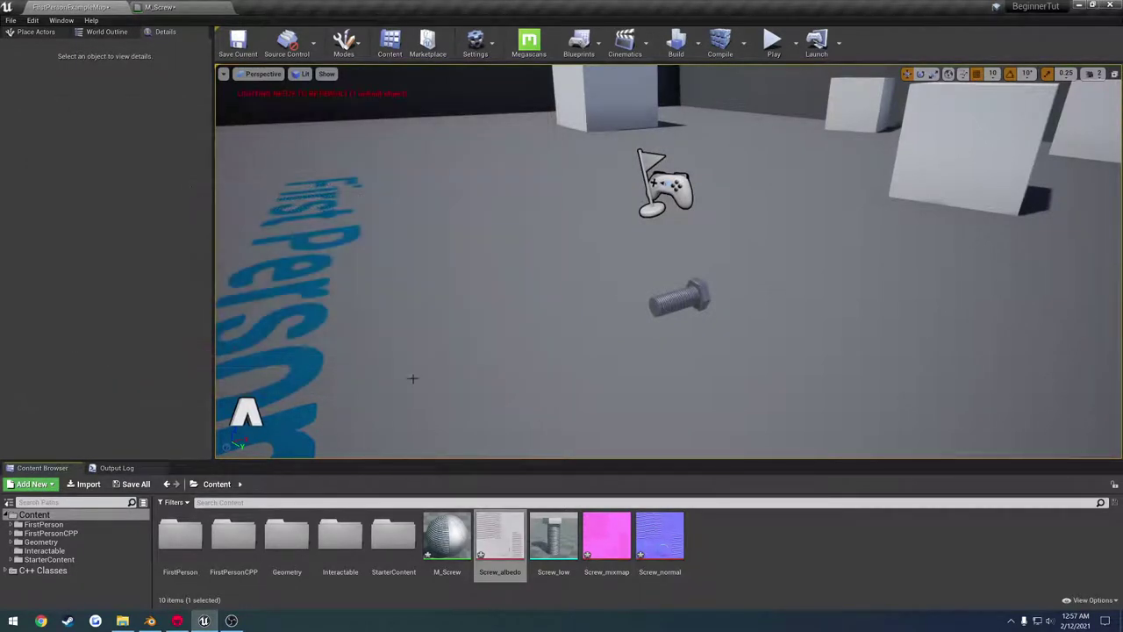
Reimport Screw_mixmap from the new file Bolt_mixmap and Screw_normal from Bolt_normal.
right_click(606, 535)
click(617, 268)
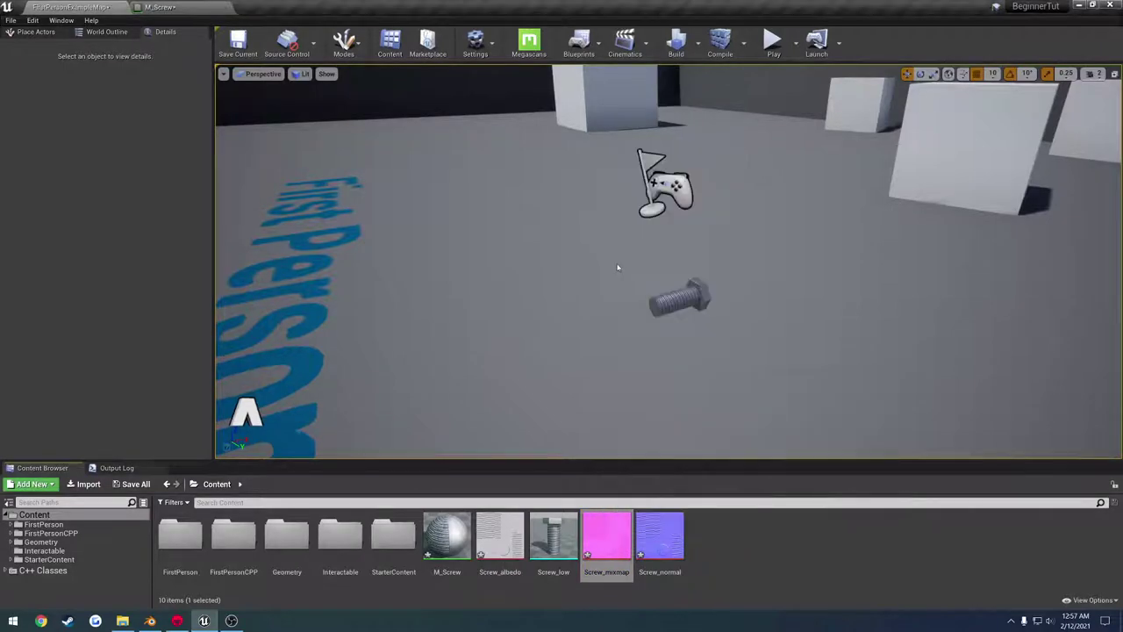
double_click(205, 197)
right_click(666, 537)
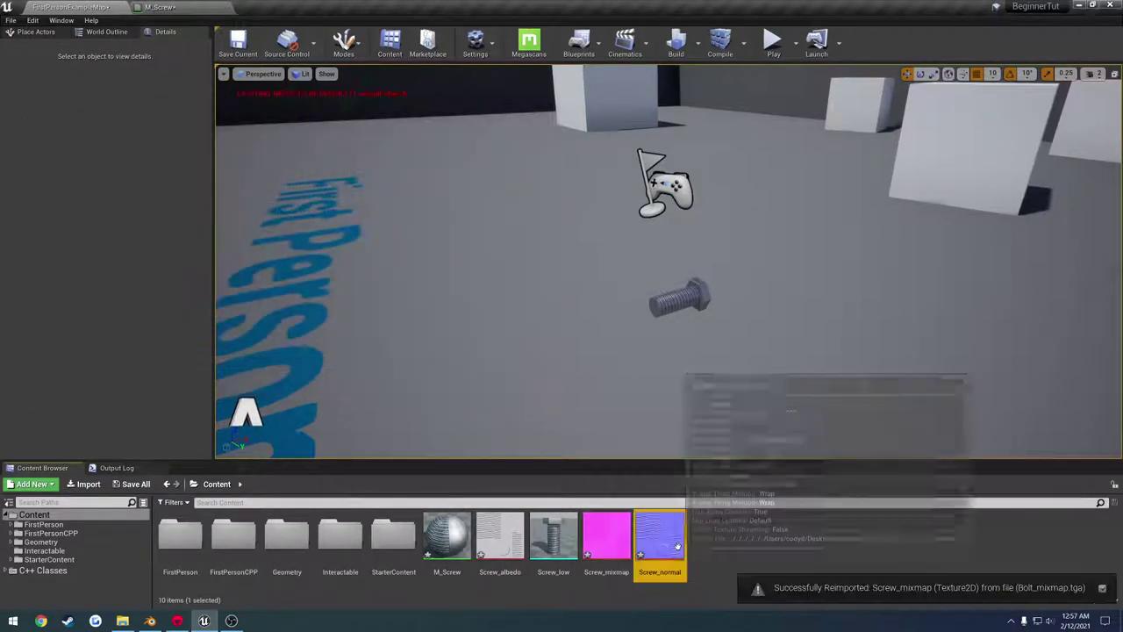
click(734, 264)
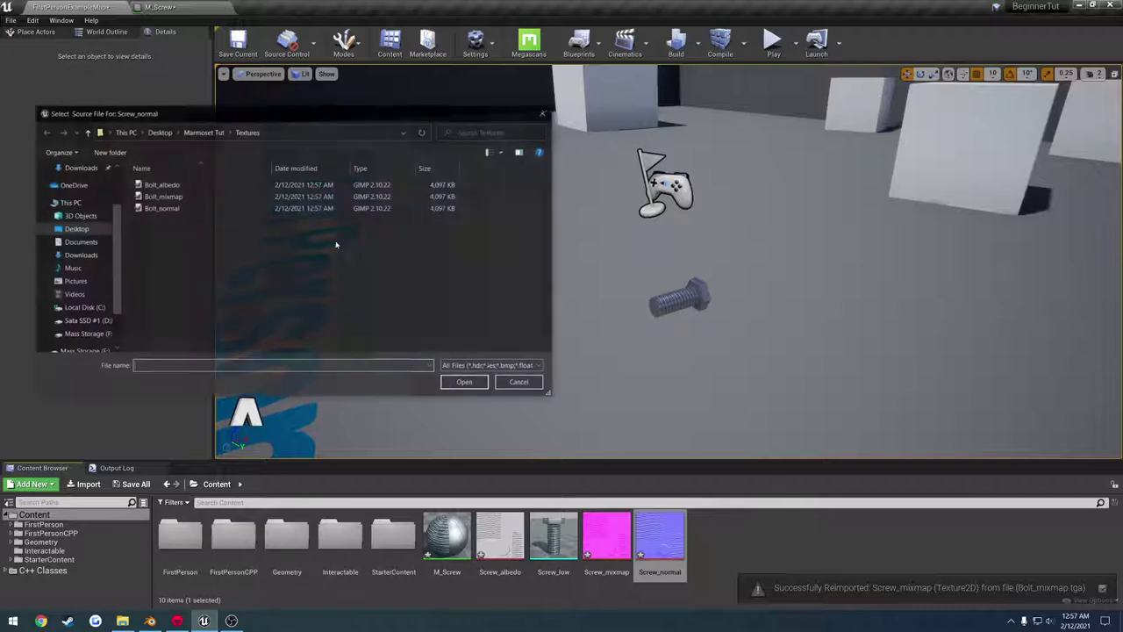
double_click(214, 204)
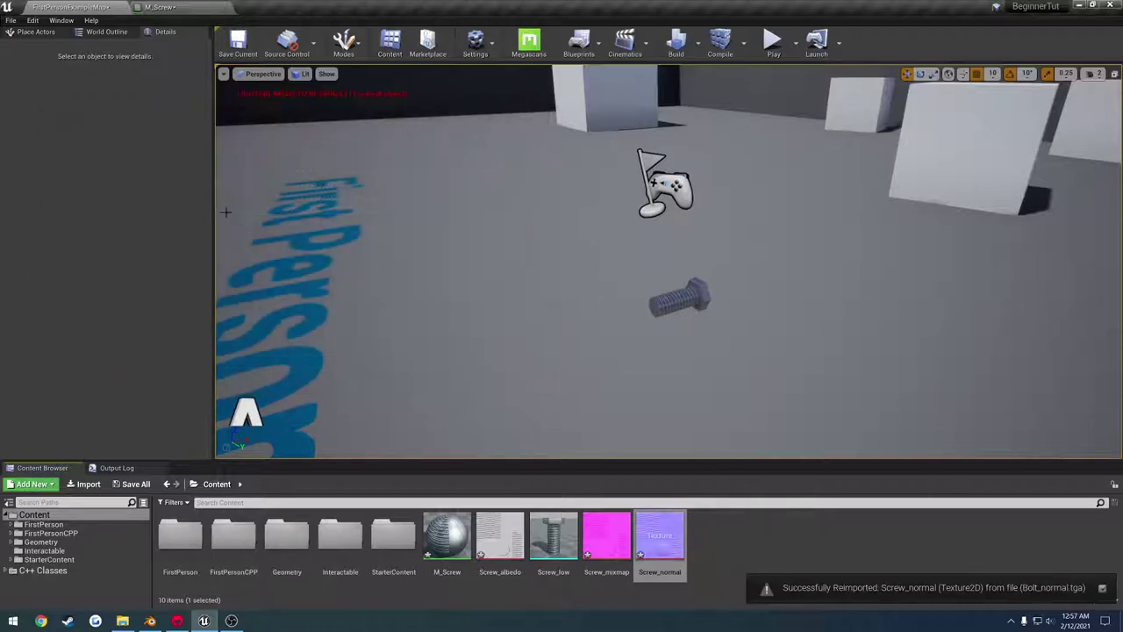
Play the level full screen, walk around the screw to examine its updated threads, and end the play session.
right_drag(732, 233, 746, 250)
click(773, 40)
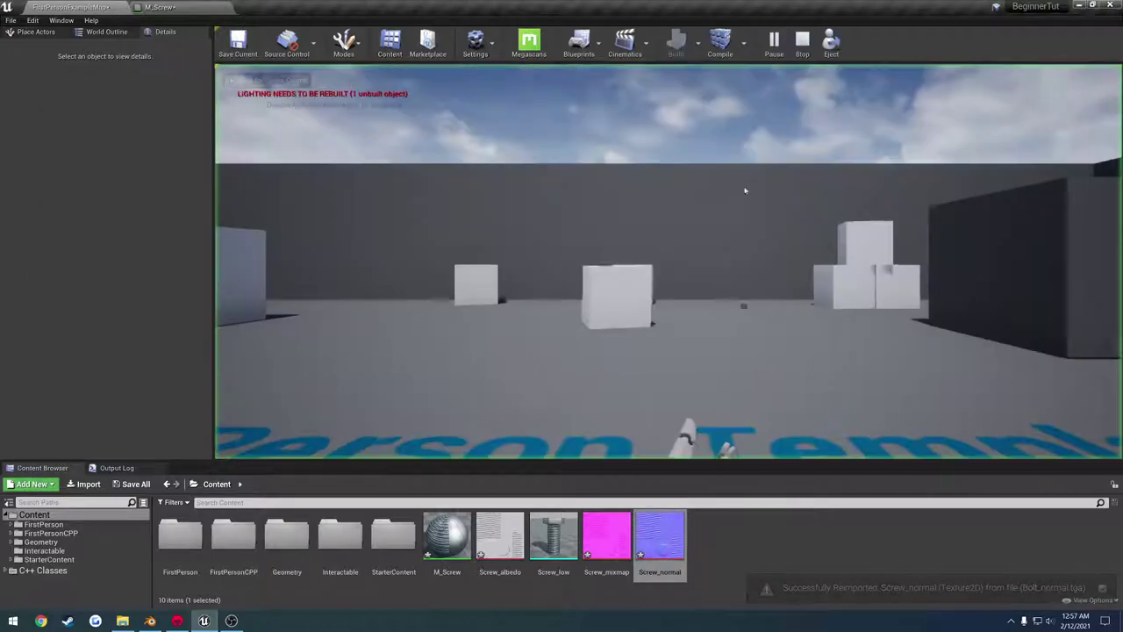
key(F11)
click(562, 305)
key(w)
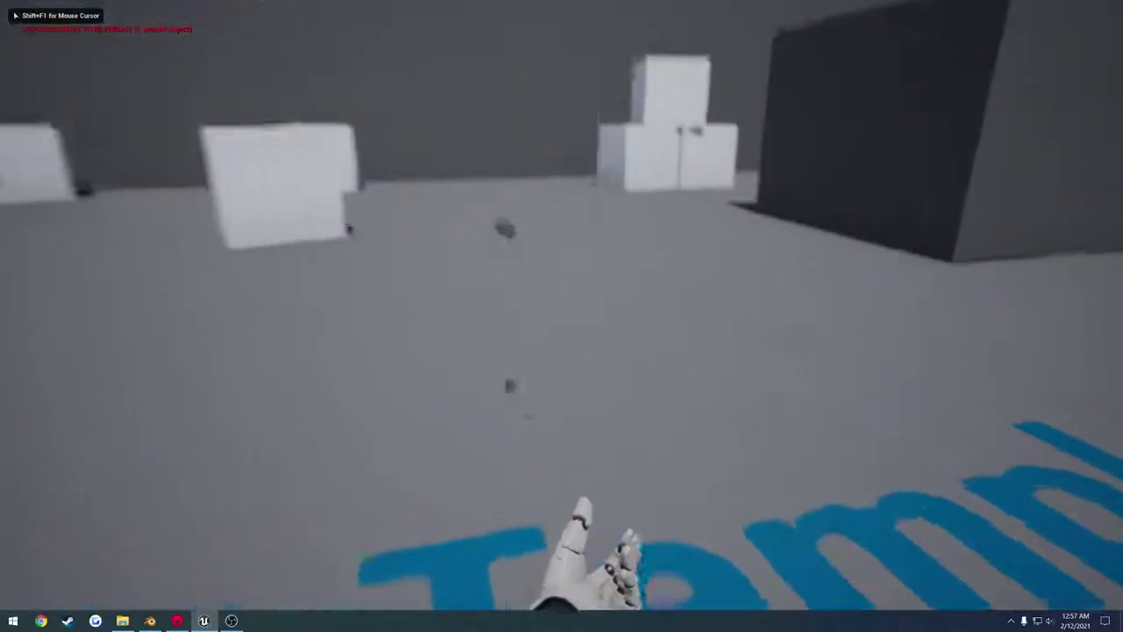
key(d)
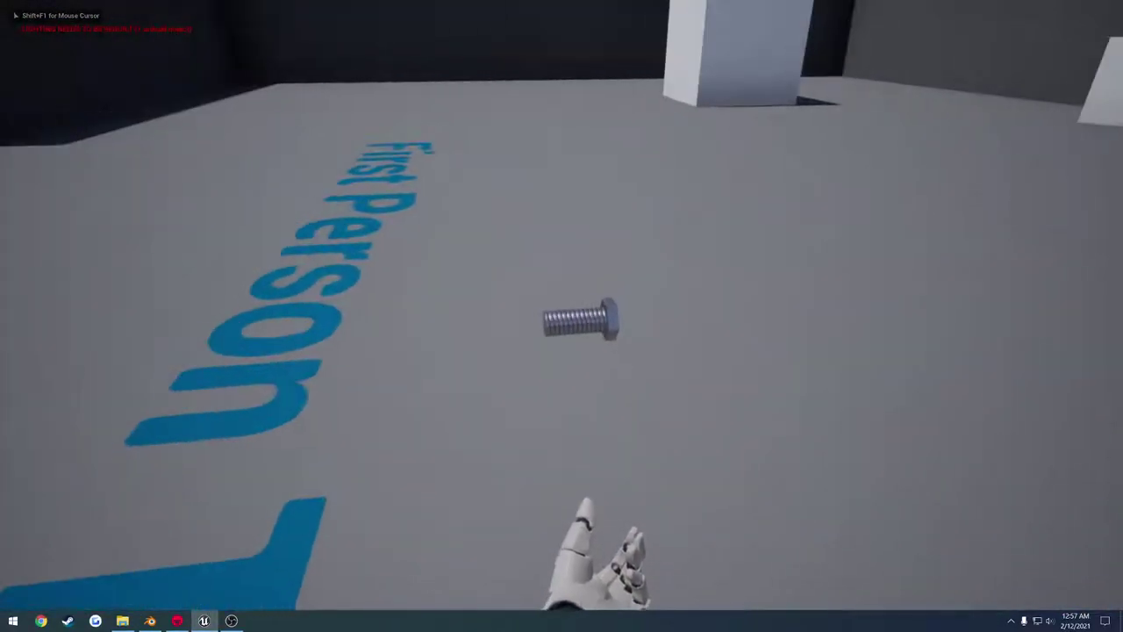
key(d)
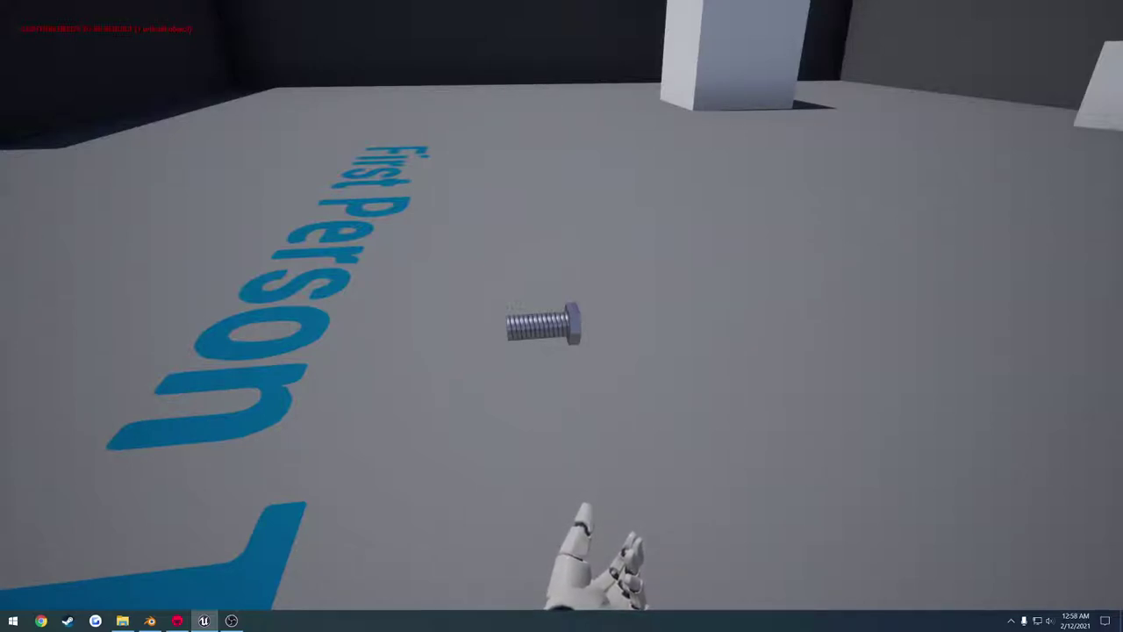
key(s)
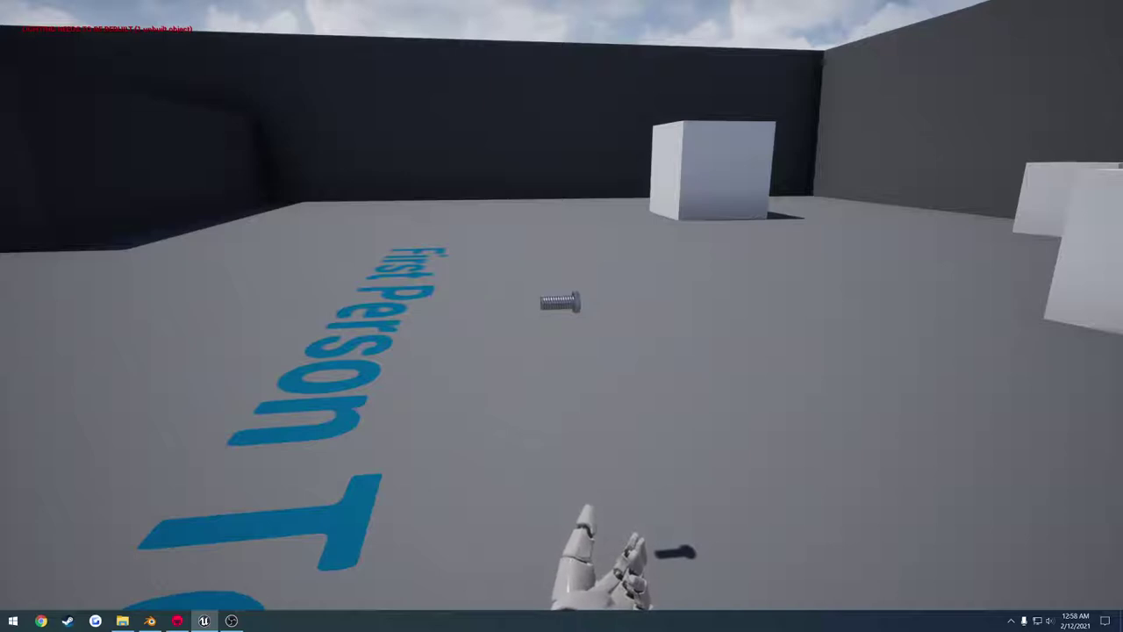
key(F11)
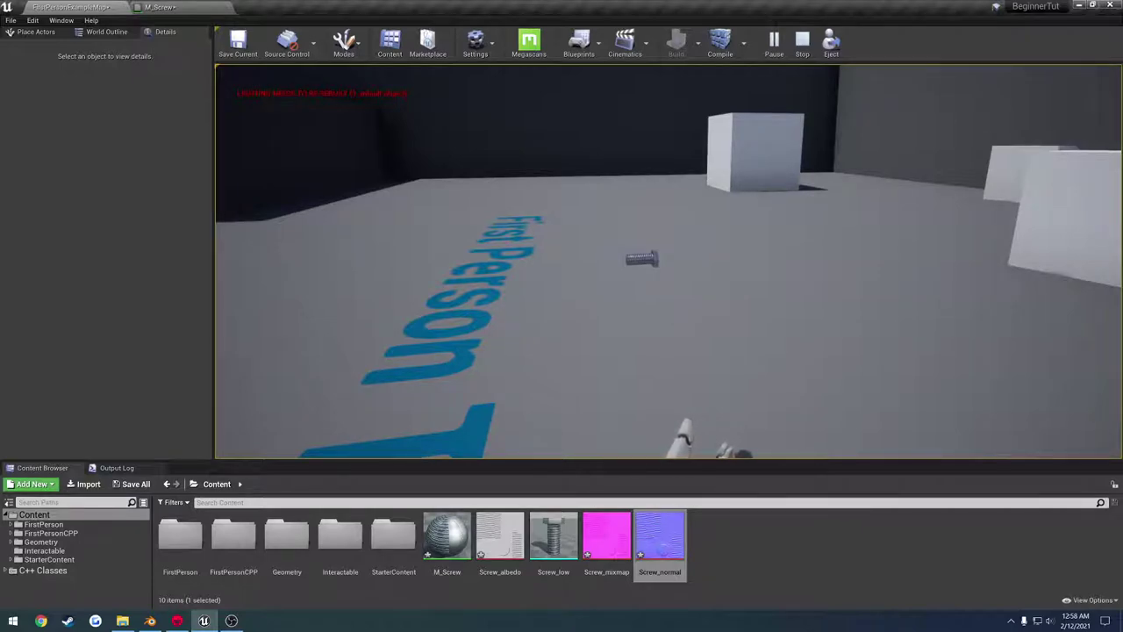
key(Escape)
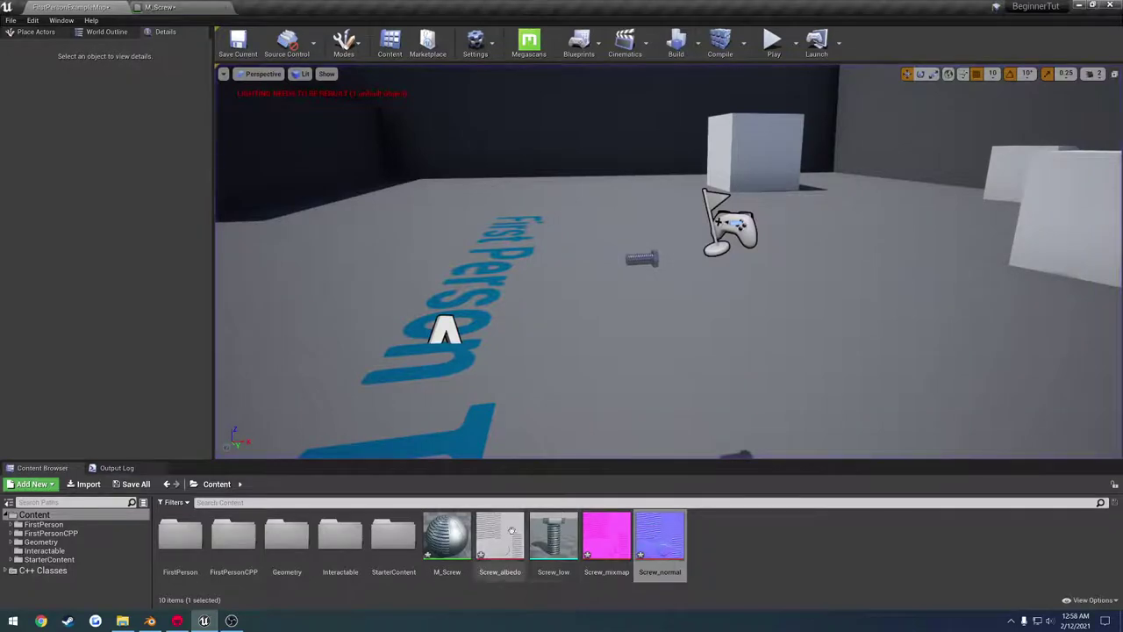
Force delete M_Screw, Screw_albedo, Screw_low, Screw_mixmap and Screw_normal from the Content folder, applying the pending M_Screw material changes.
click(446, 536)
shift+click(660, 535)
key(Delete)
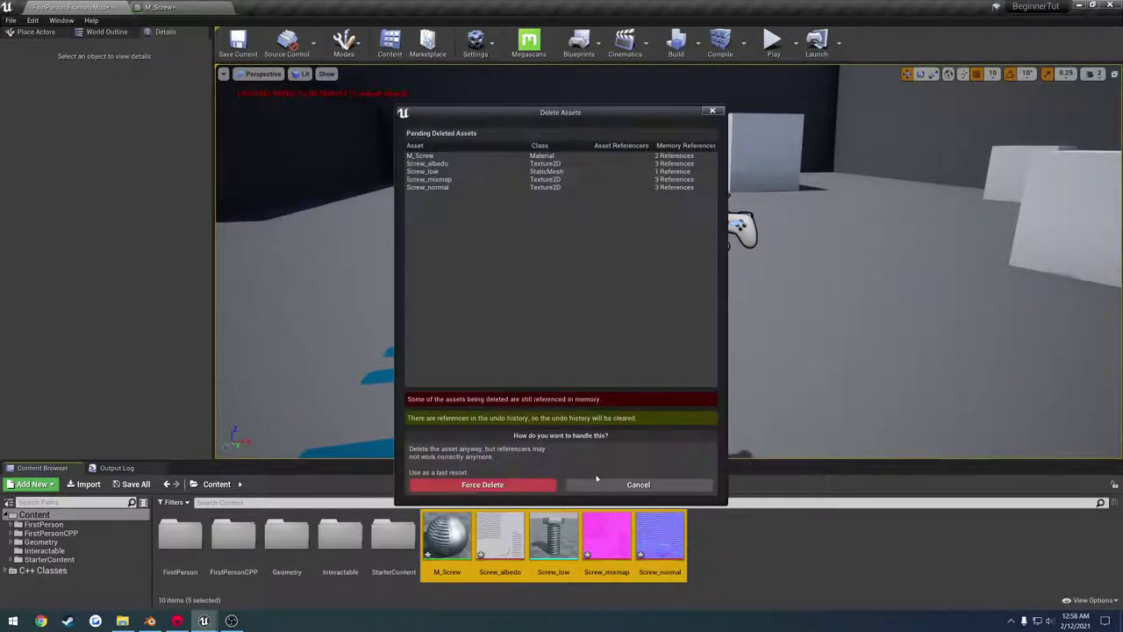
click(483, 484)
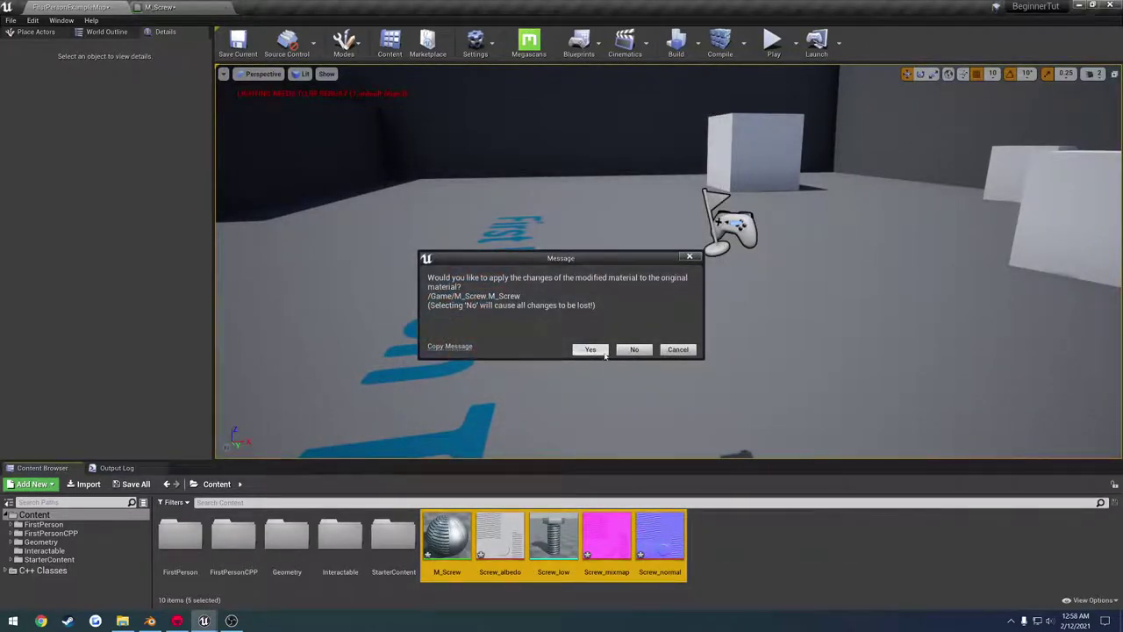
click(589, 349)
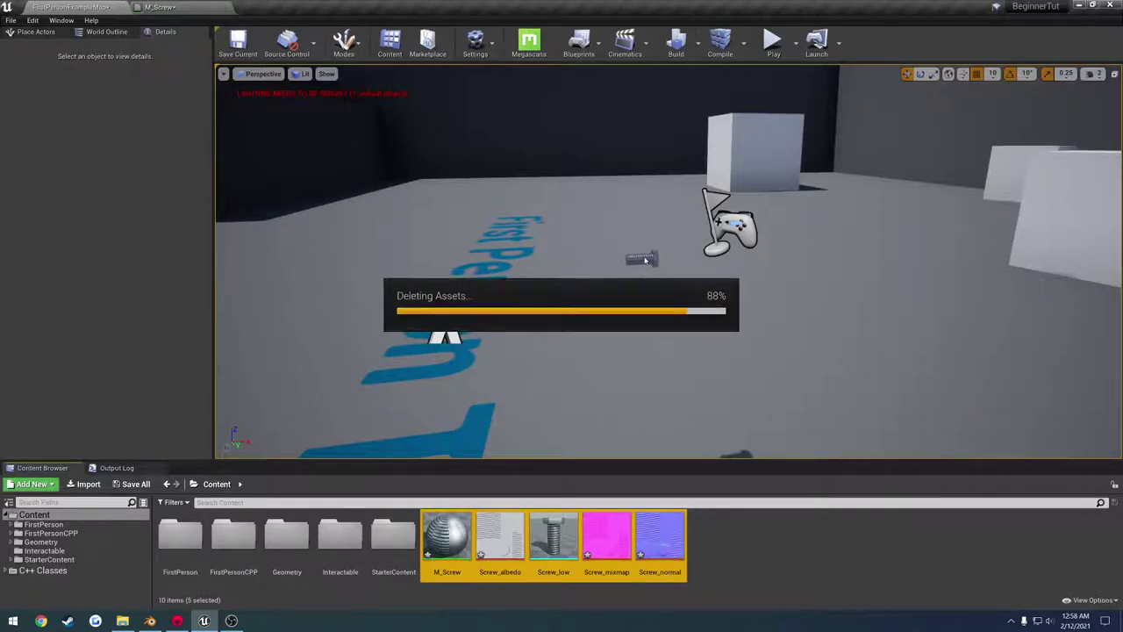
Delete the leftover Screw_low actor from the level and save the changes.
click(106, 32)
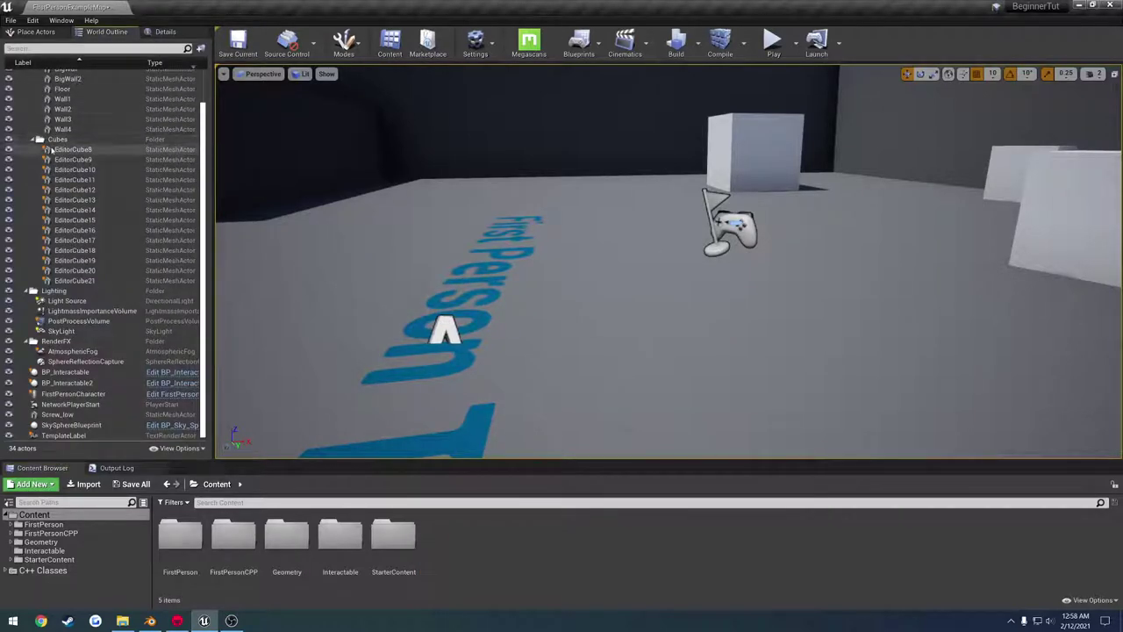
scroll(51, 150, up, 3)
click(33, 95)
click(27, 85)
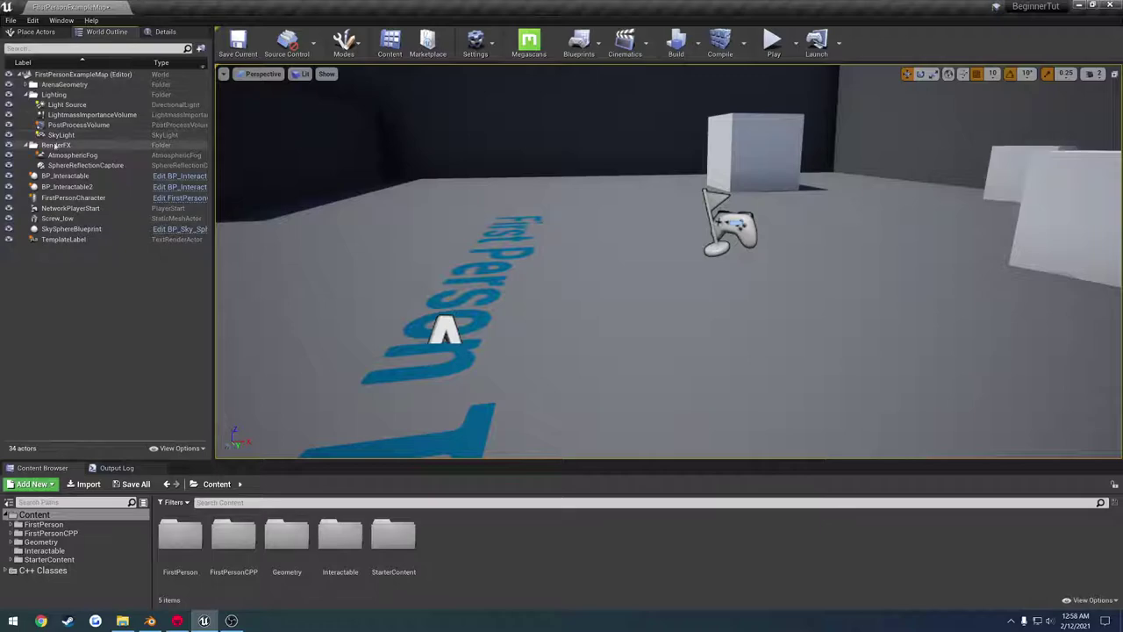
click(62, 219)
key(Delete)
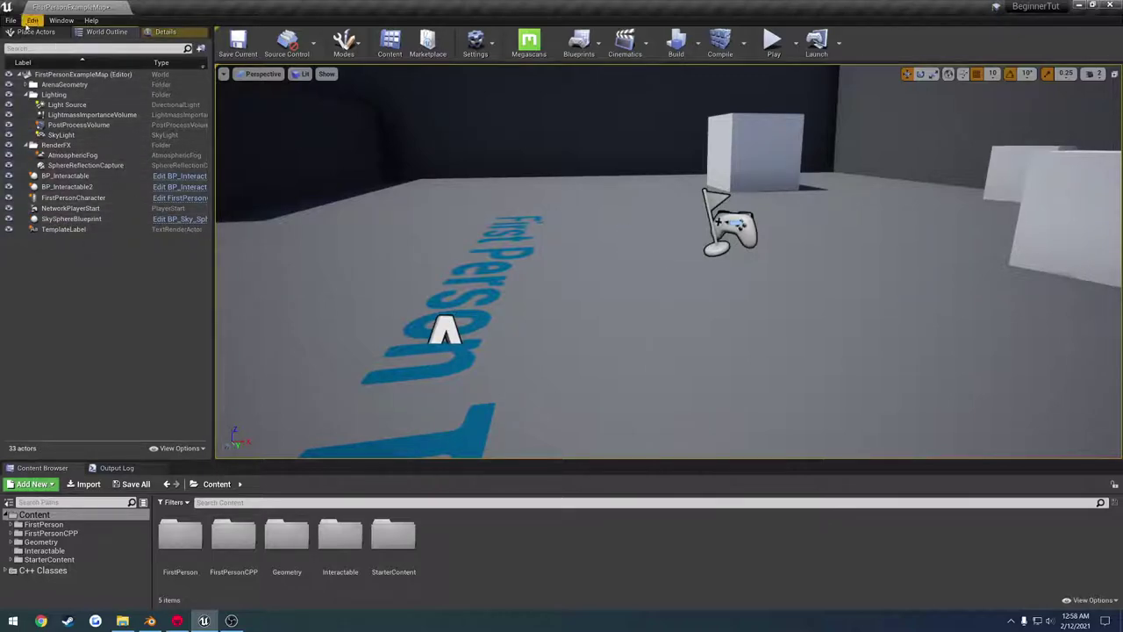
click(12, 21)
click(53, 117)
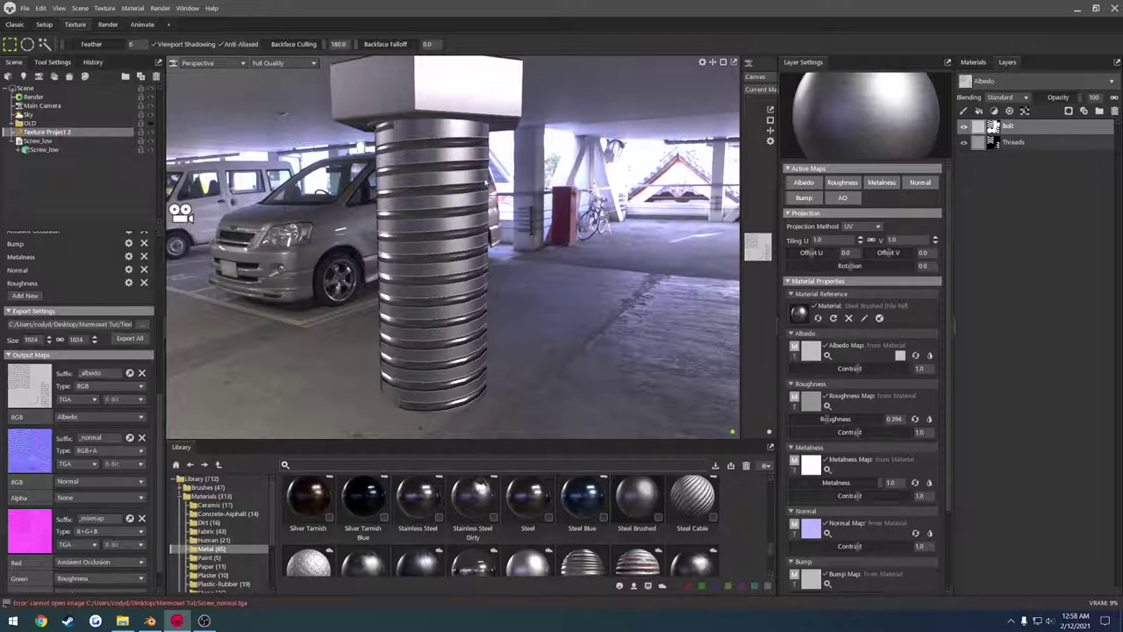
Quit Marmoset Toolbag, saving the scene as Screw in the Marmoset Tut folder.
click(1114, 8)
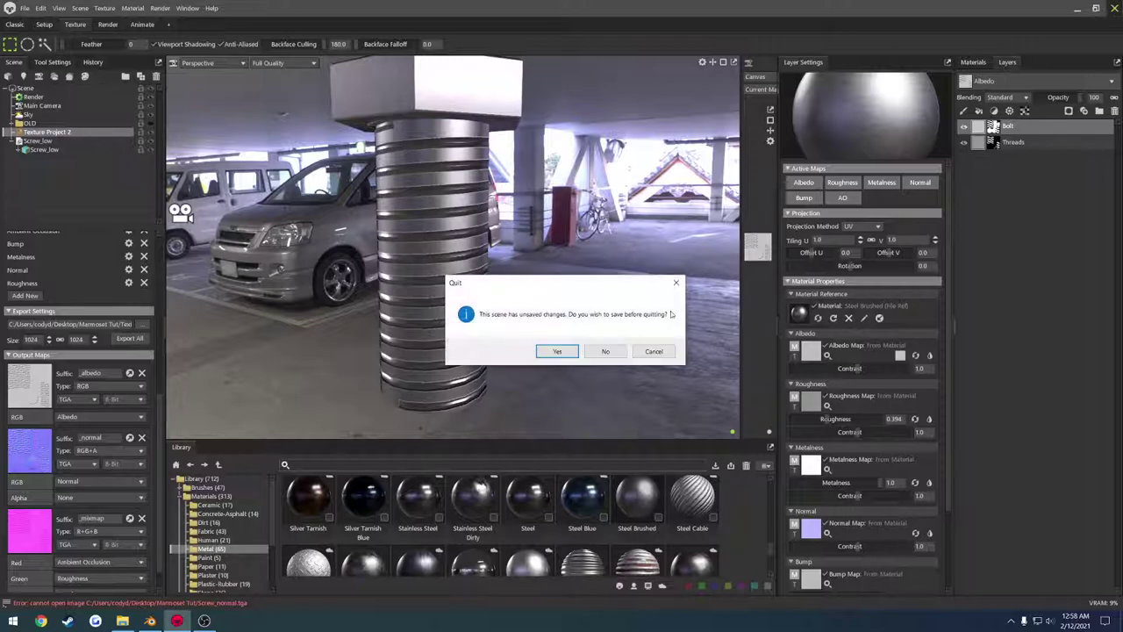
click(558, 351)
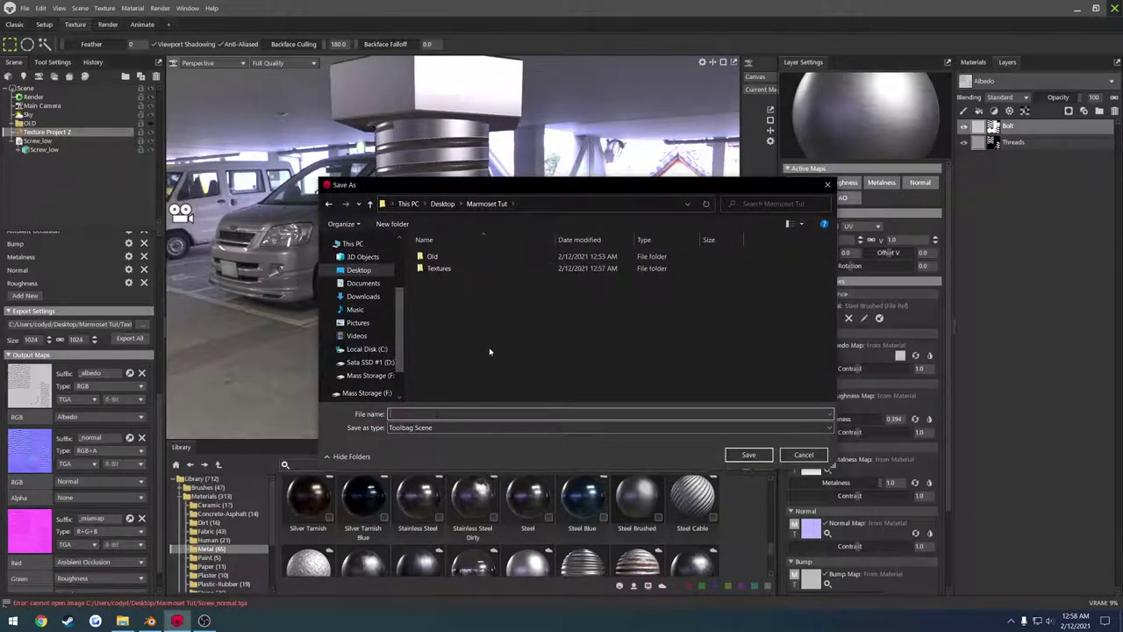
text(Scre)
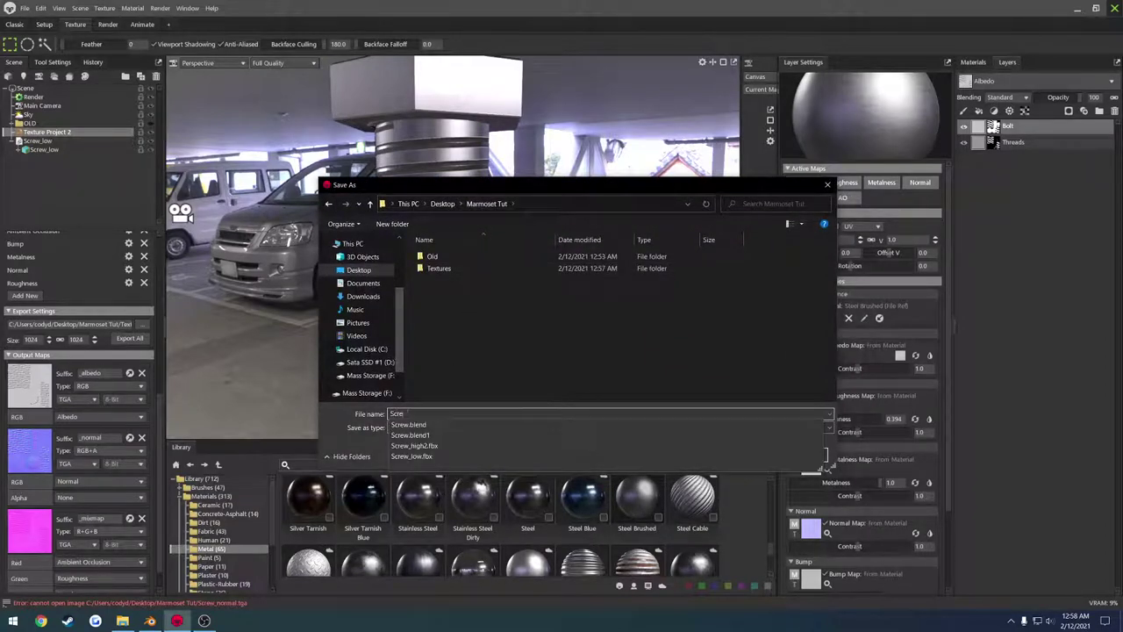
text(w)
key(Return)
In File Explorer, move the Marmoset Tut window toward the middle of the desktop and sort its contents by name.
drag(865, 244, 527, 202)
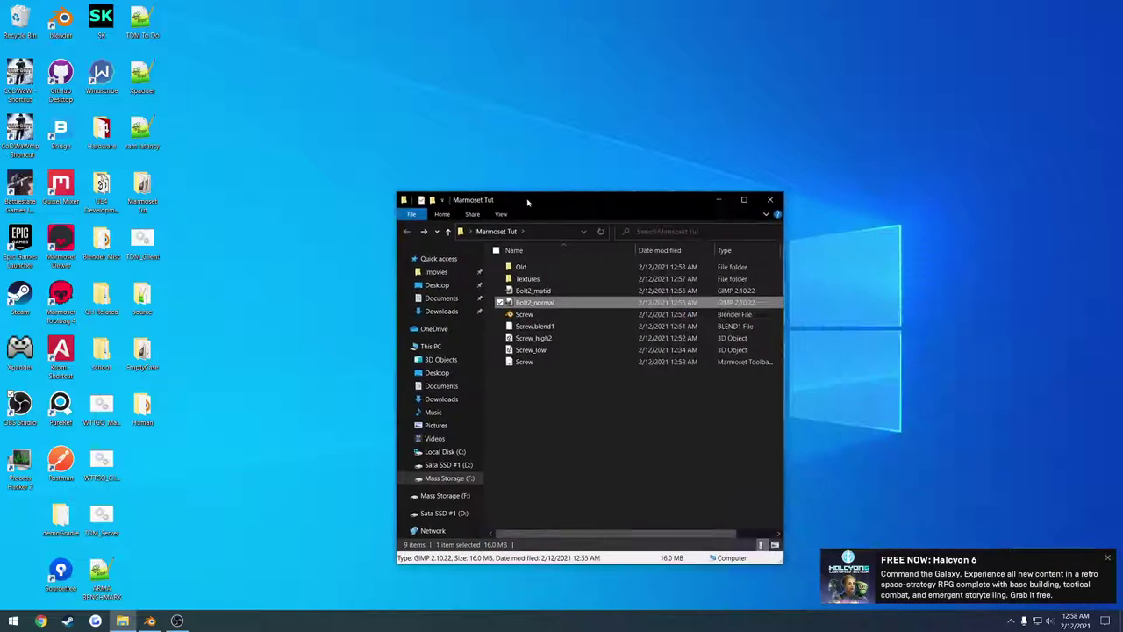
click(585, 392)
double_click(515, 252)
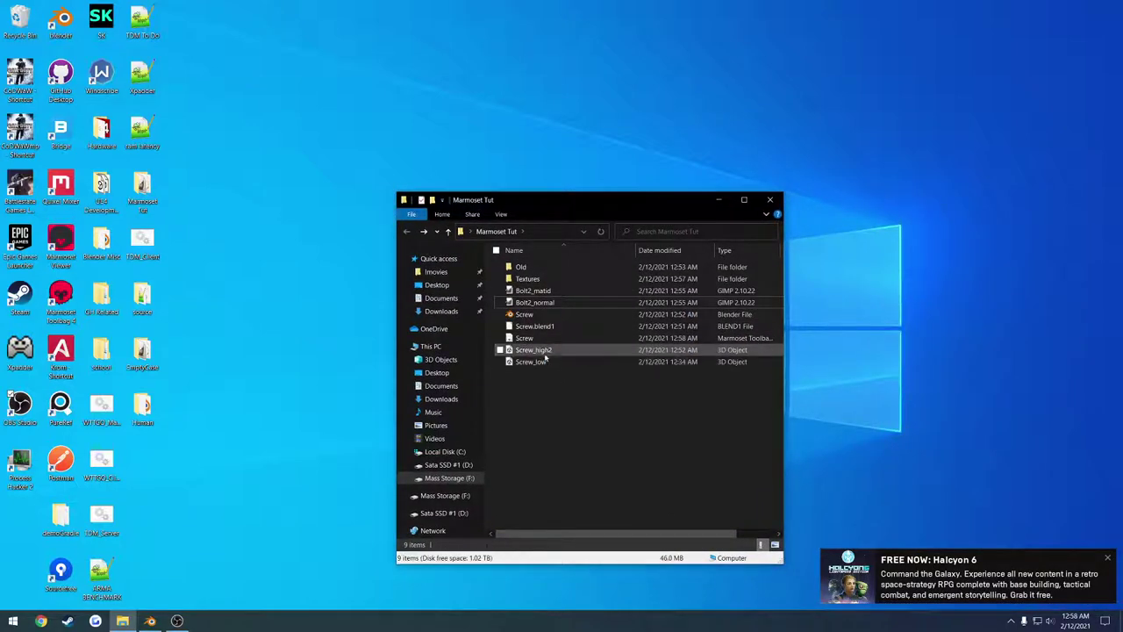
Move Screw_albedo, Screw_mixmap and Screw_normal from the nested Old\Textures\Old folder up into Old\Textures.
double_click(522, 267)
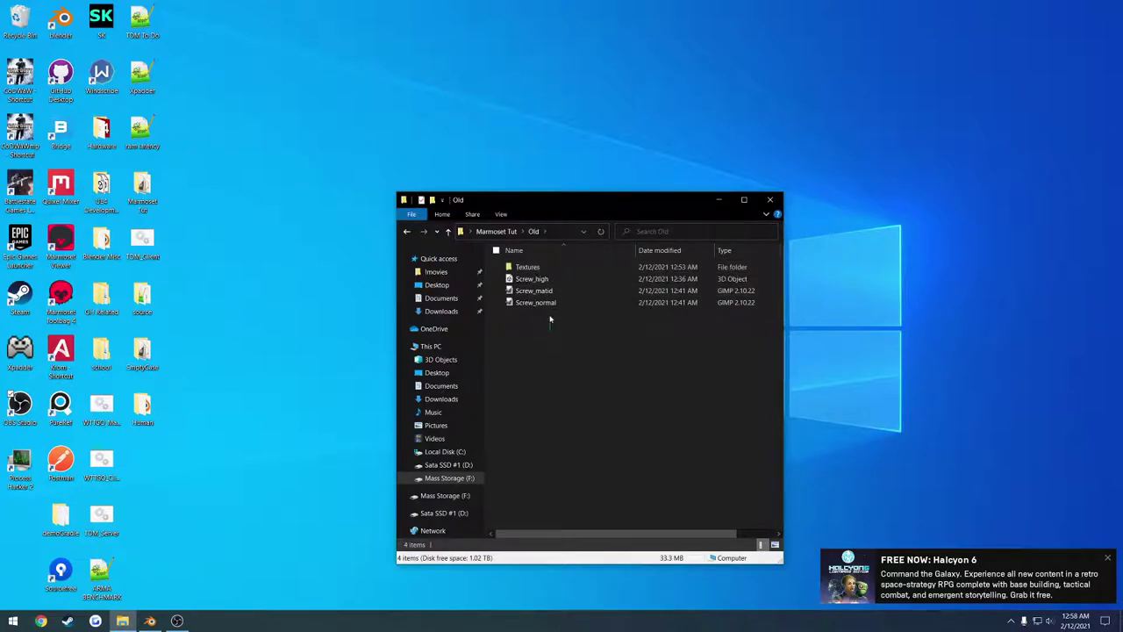
drag(550, 320, 544, 292)
double_click(548, 267)
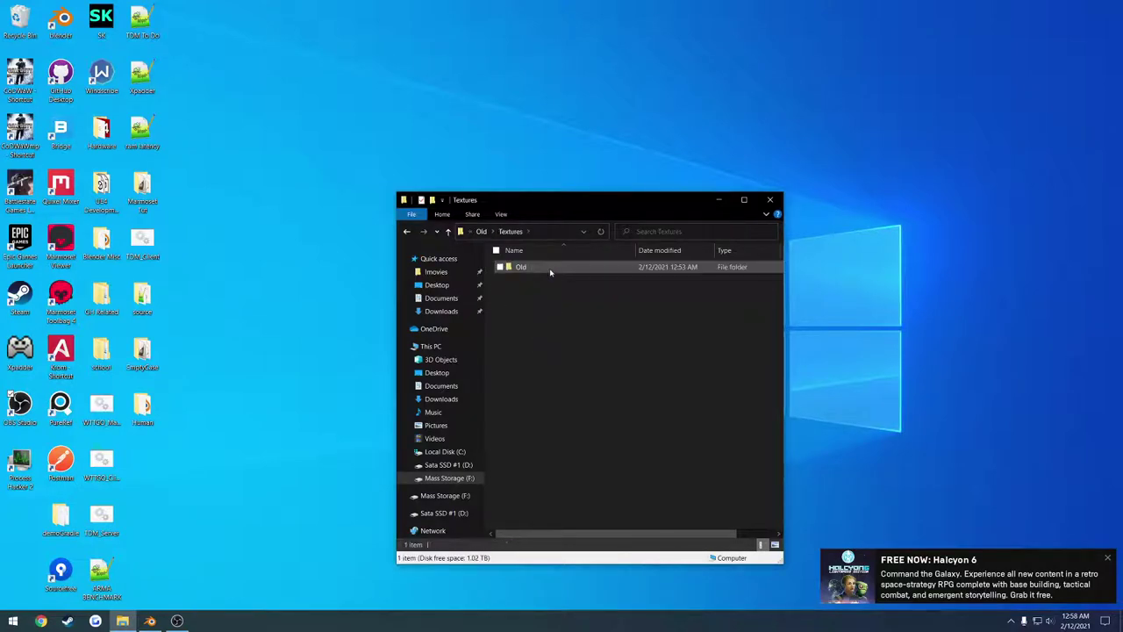
double_click(550, 267)
key(alt+Left)
double_click(552, 268)
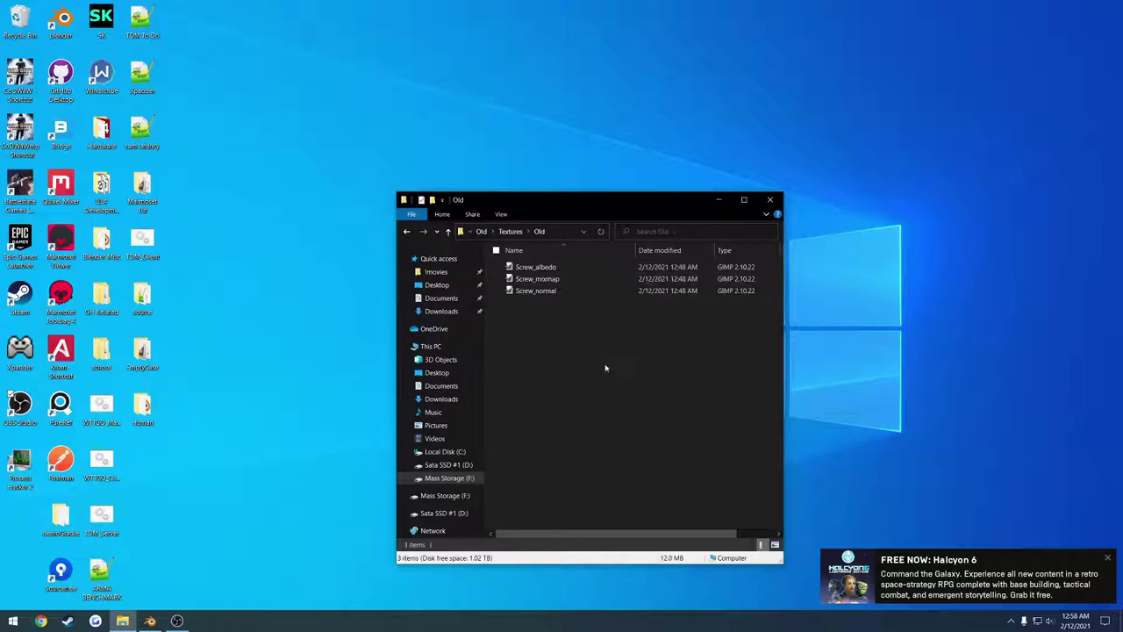
drag(605, 369, 577, 296)
key(ctrl+x)
key(alt+Left)
key(ctrl+v)
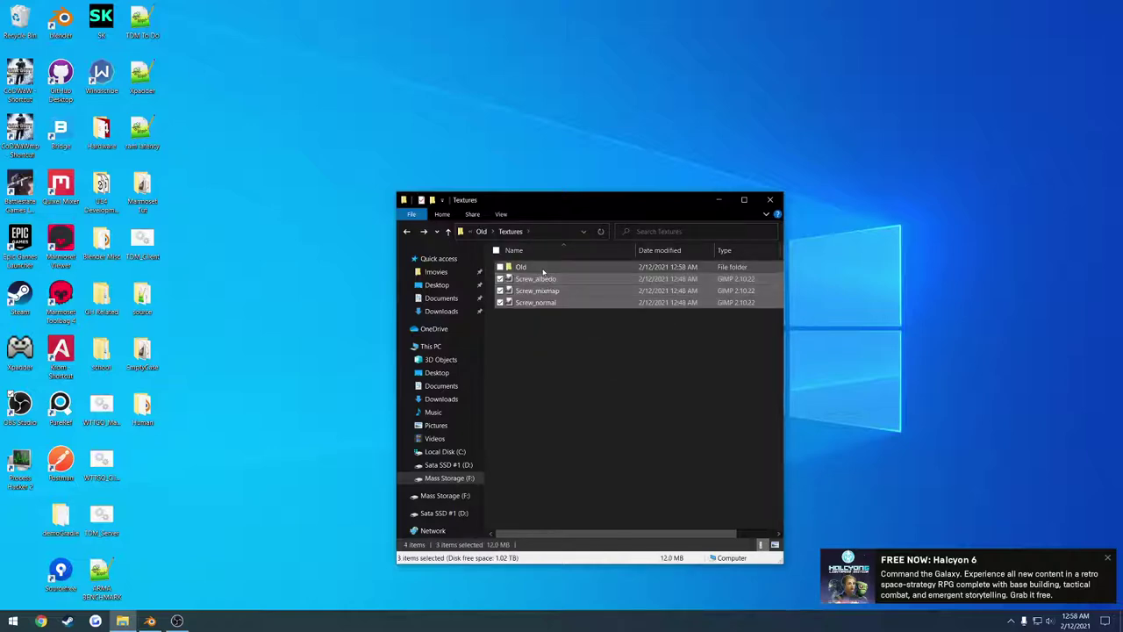
Delete the emptied Old subfolder from Old\Textures and return to the Marmoset Tut folder.
click(543, 272)
key(Delete)
key(alt+Left)
key(alt+Left)
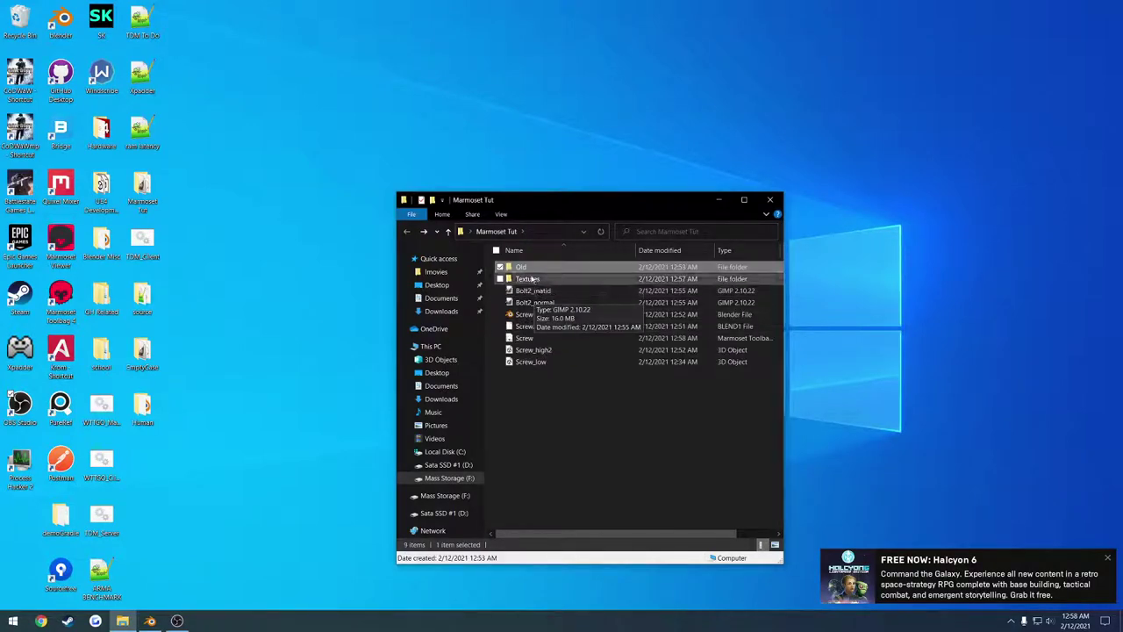
Review the exported Bolt texture files in the main Textures folder and go back to Marmoset Tut.
drag(572, 394, 544, 290)
double_click(543, 281)
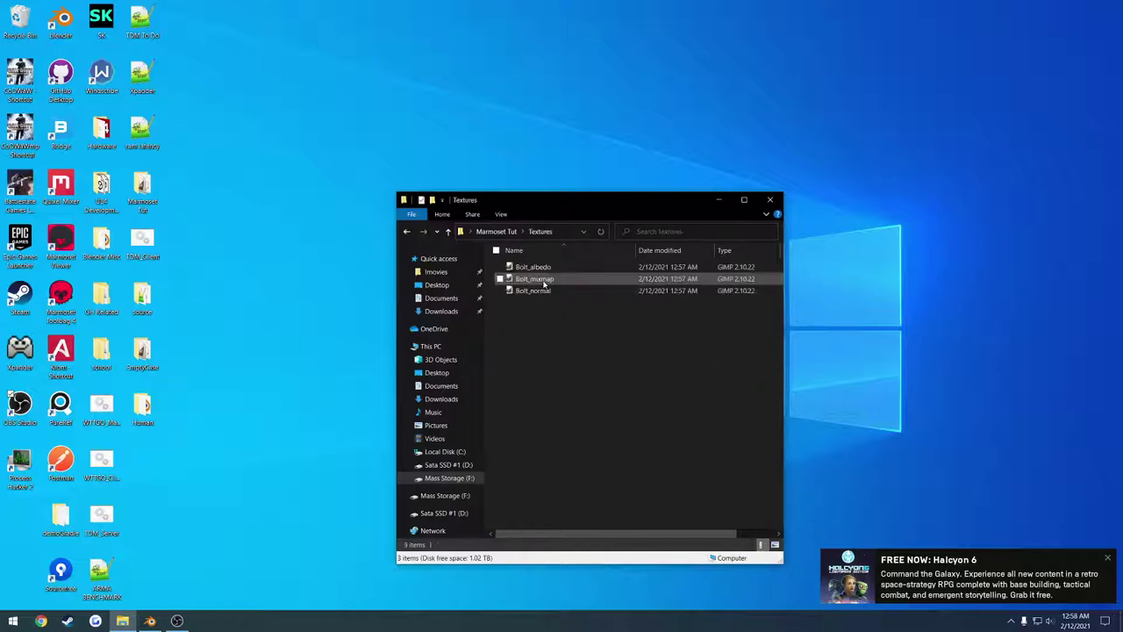
key(ctrl+a)
key(alt+Up)
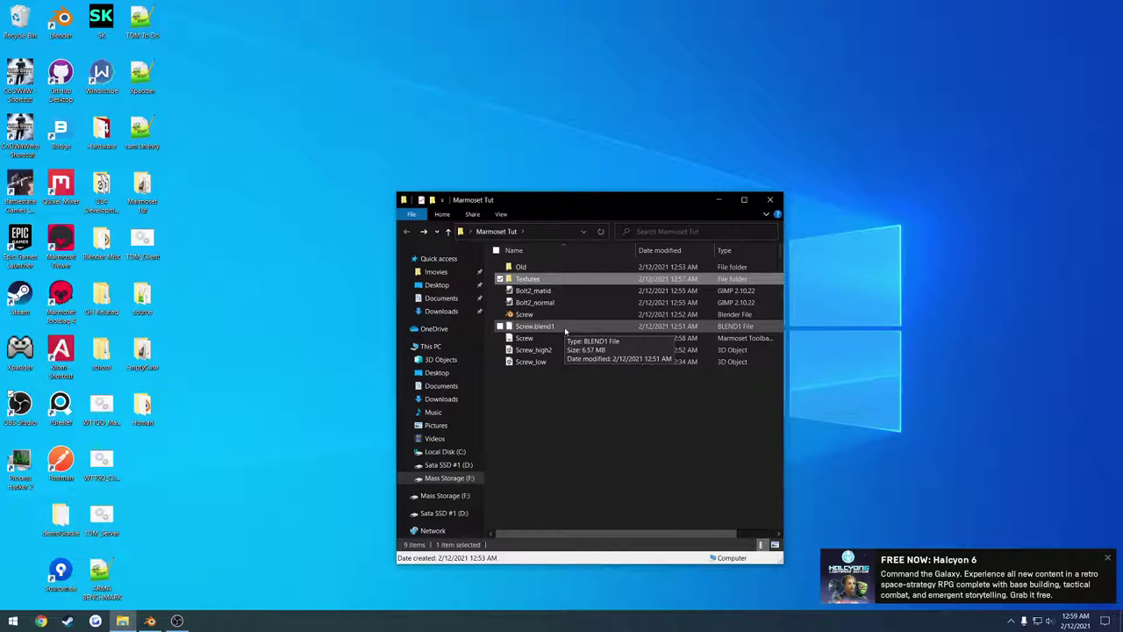
Dismiss the Halcyon 6 notification and clear the selection in the Marmoset Tut folder.
click(1110, 562)
click(1108, 4)
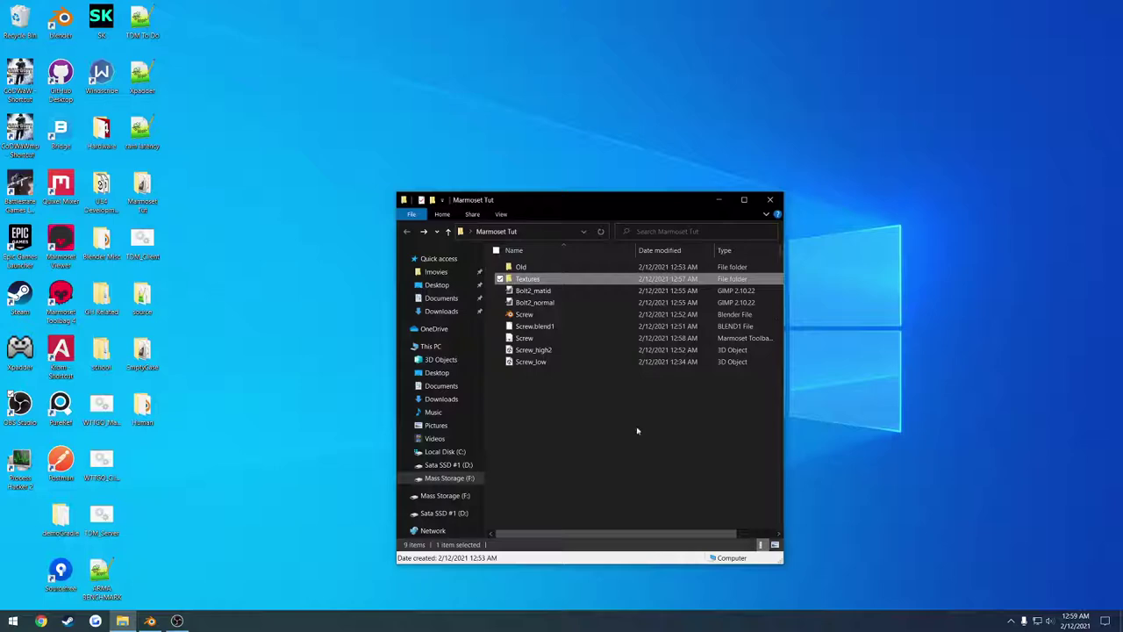
click(637, 431)
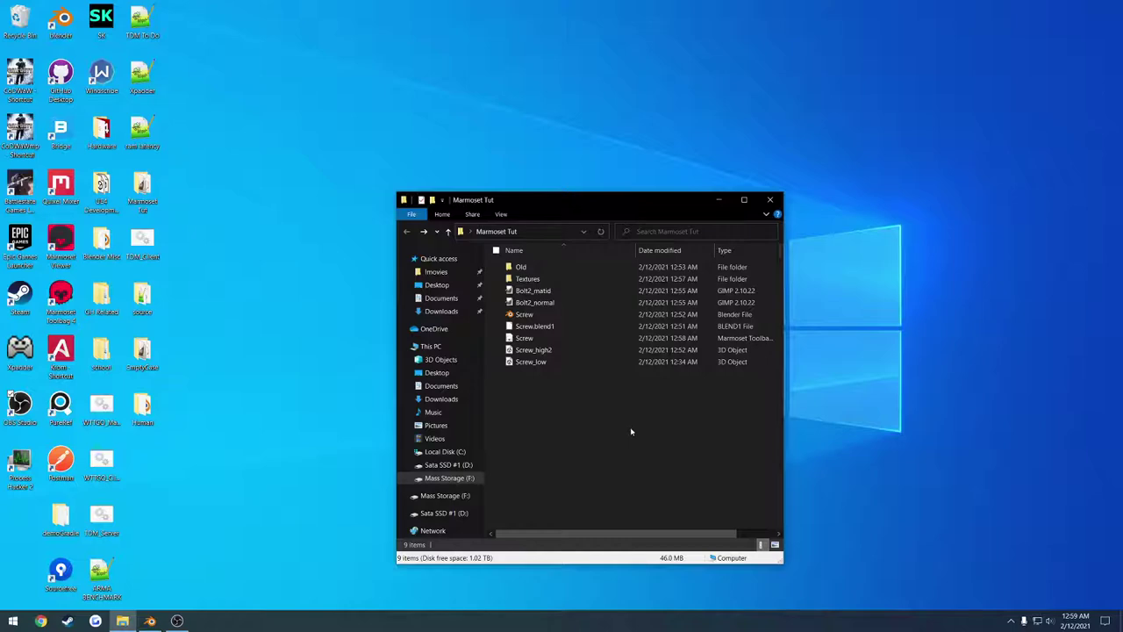
click(593, 619)
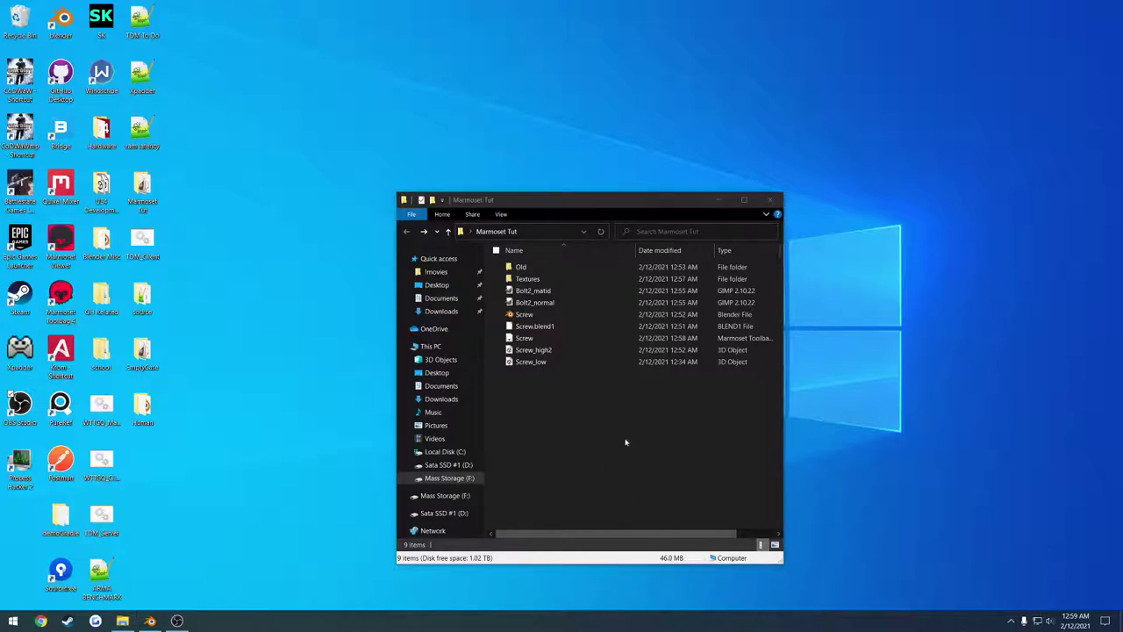